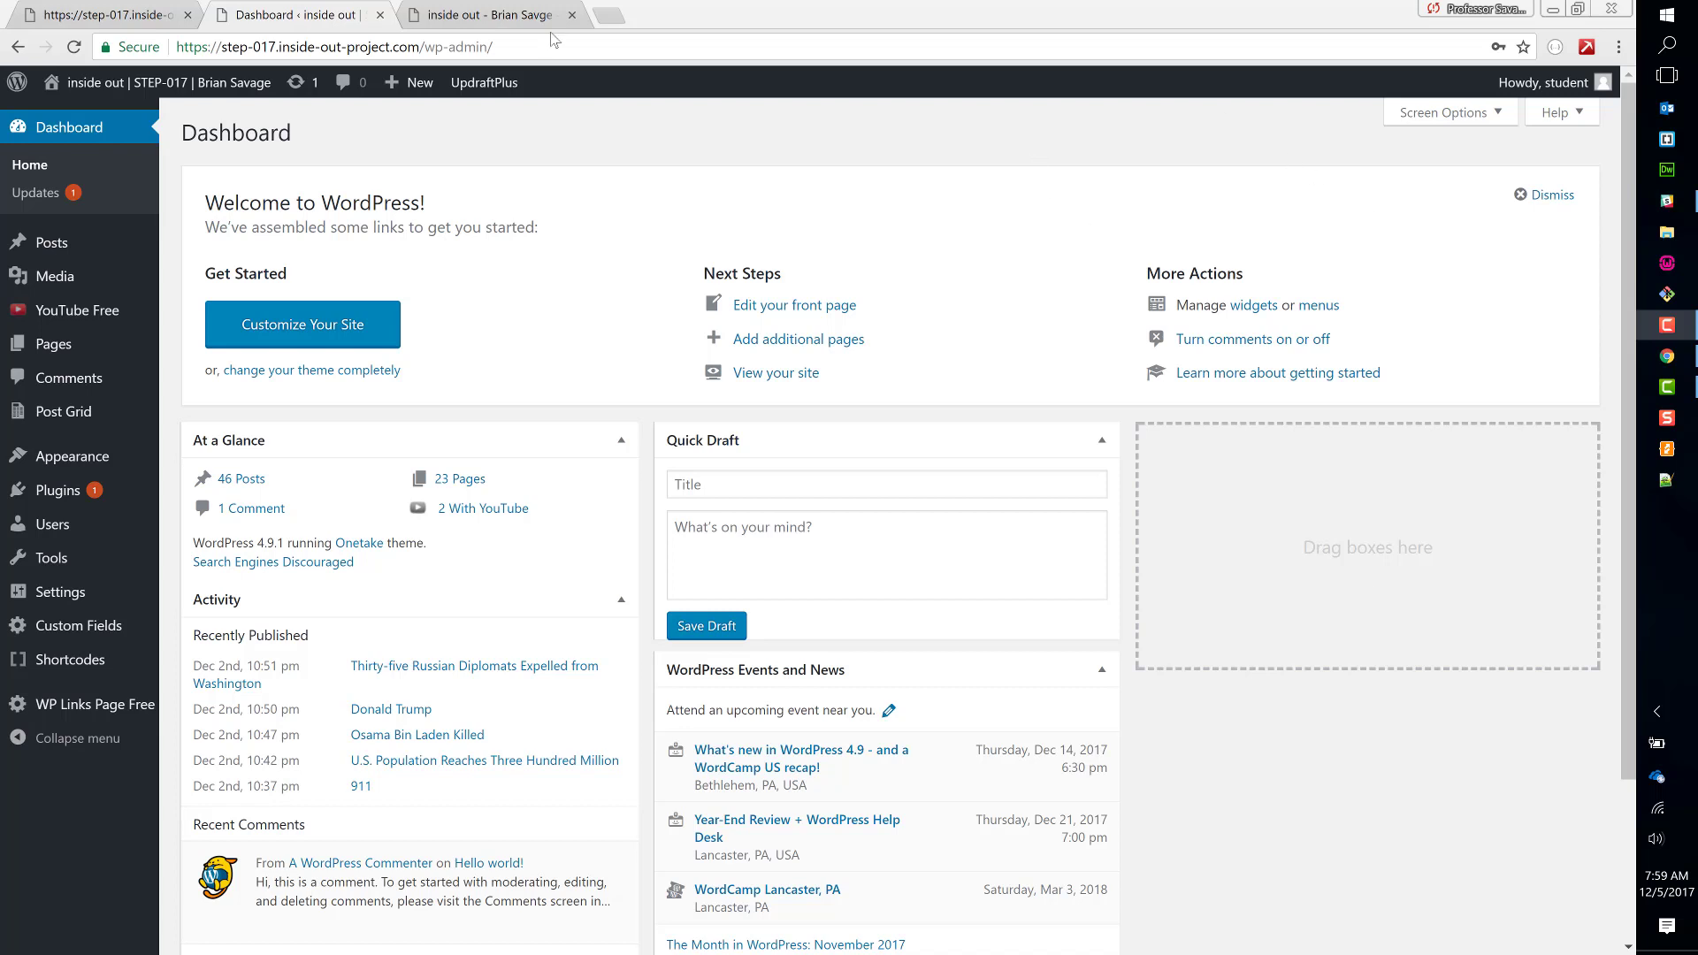
- Look over the site's REST API output and the step-018 timeline page, ending on the WordPress dashboard
click(111, 16)
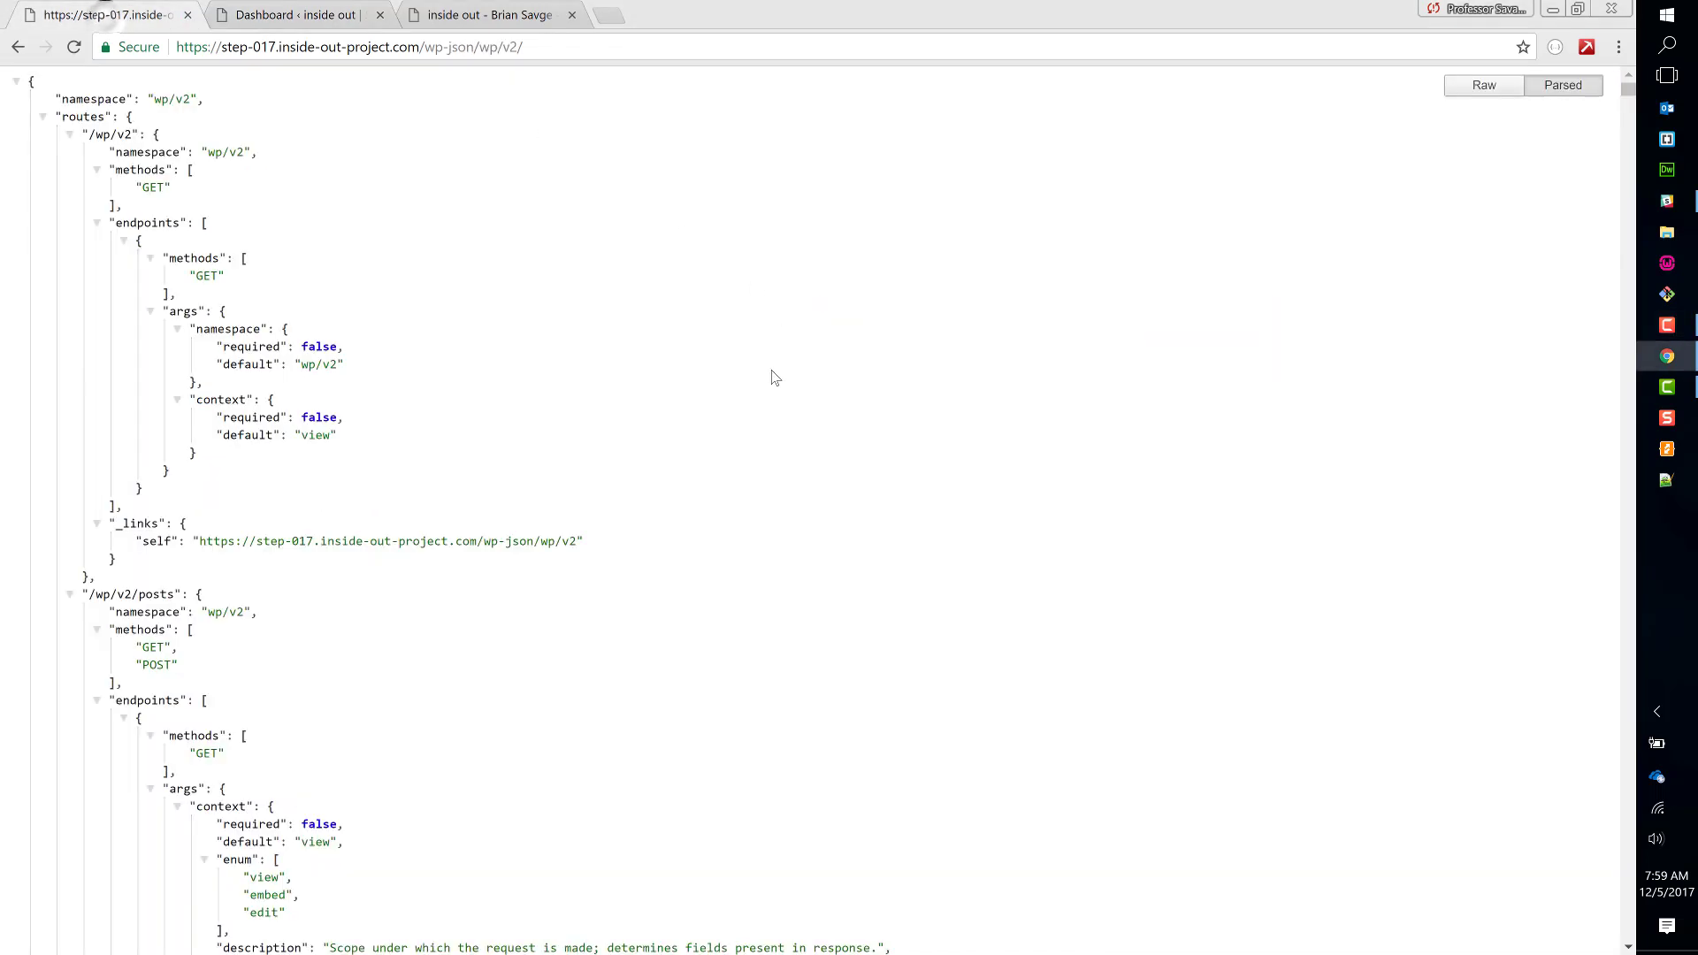
click(331, 12)
click(491, 14)
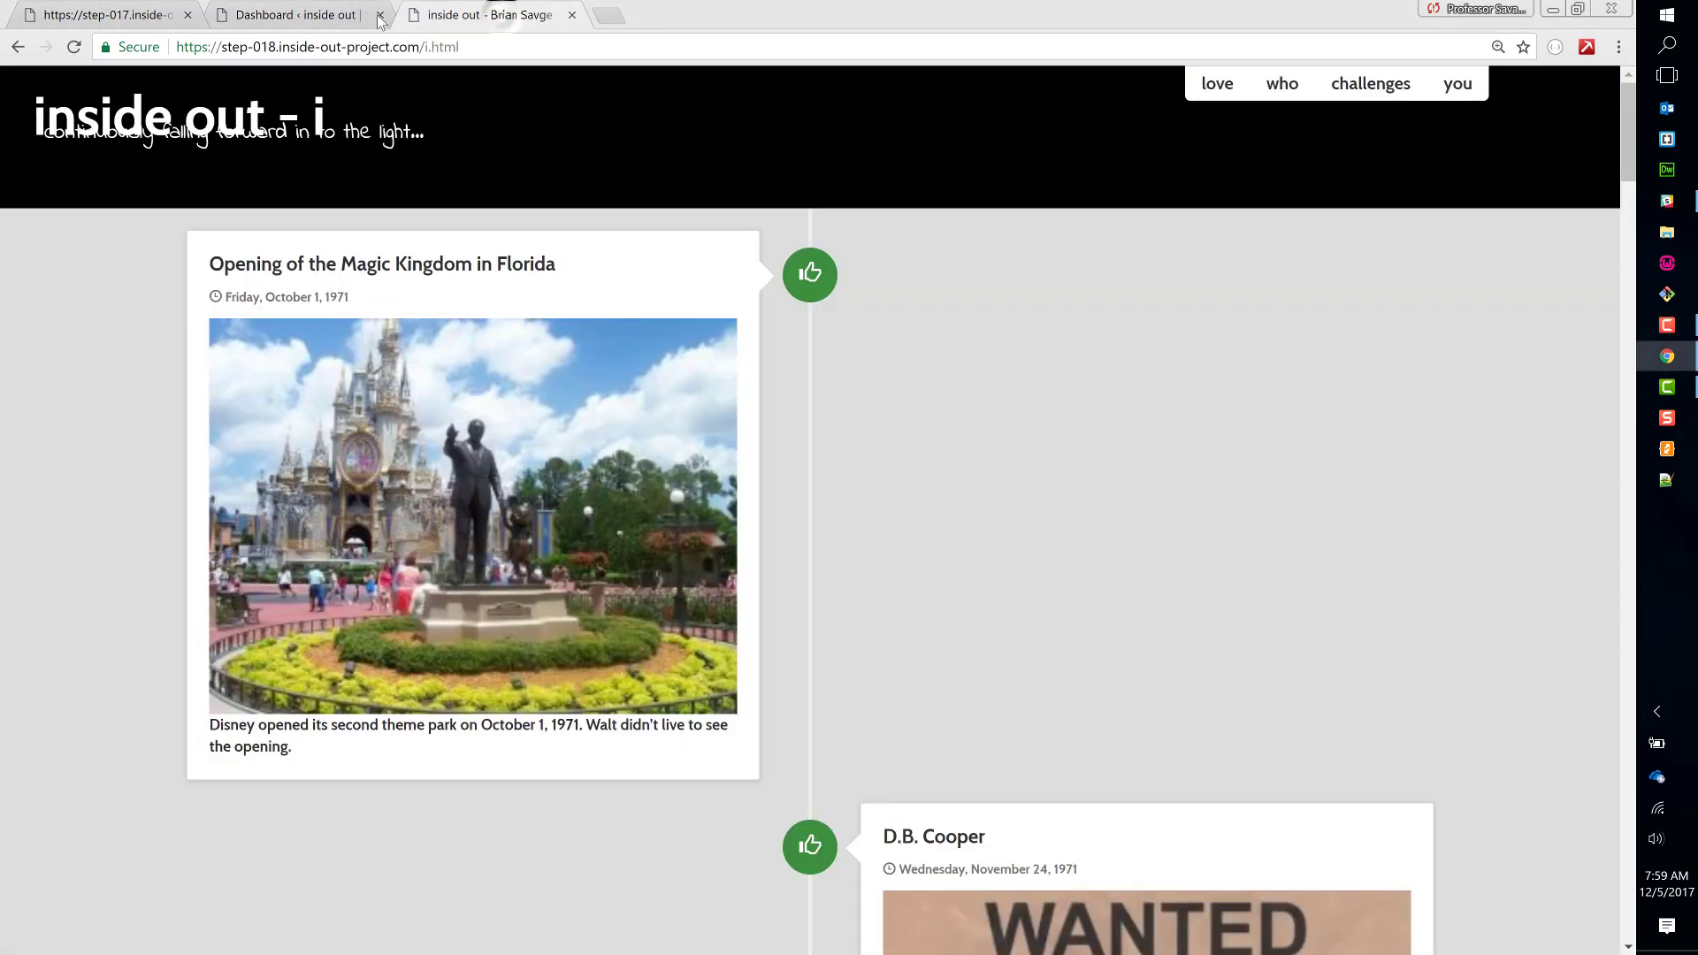
click(347, 18)
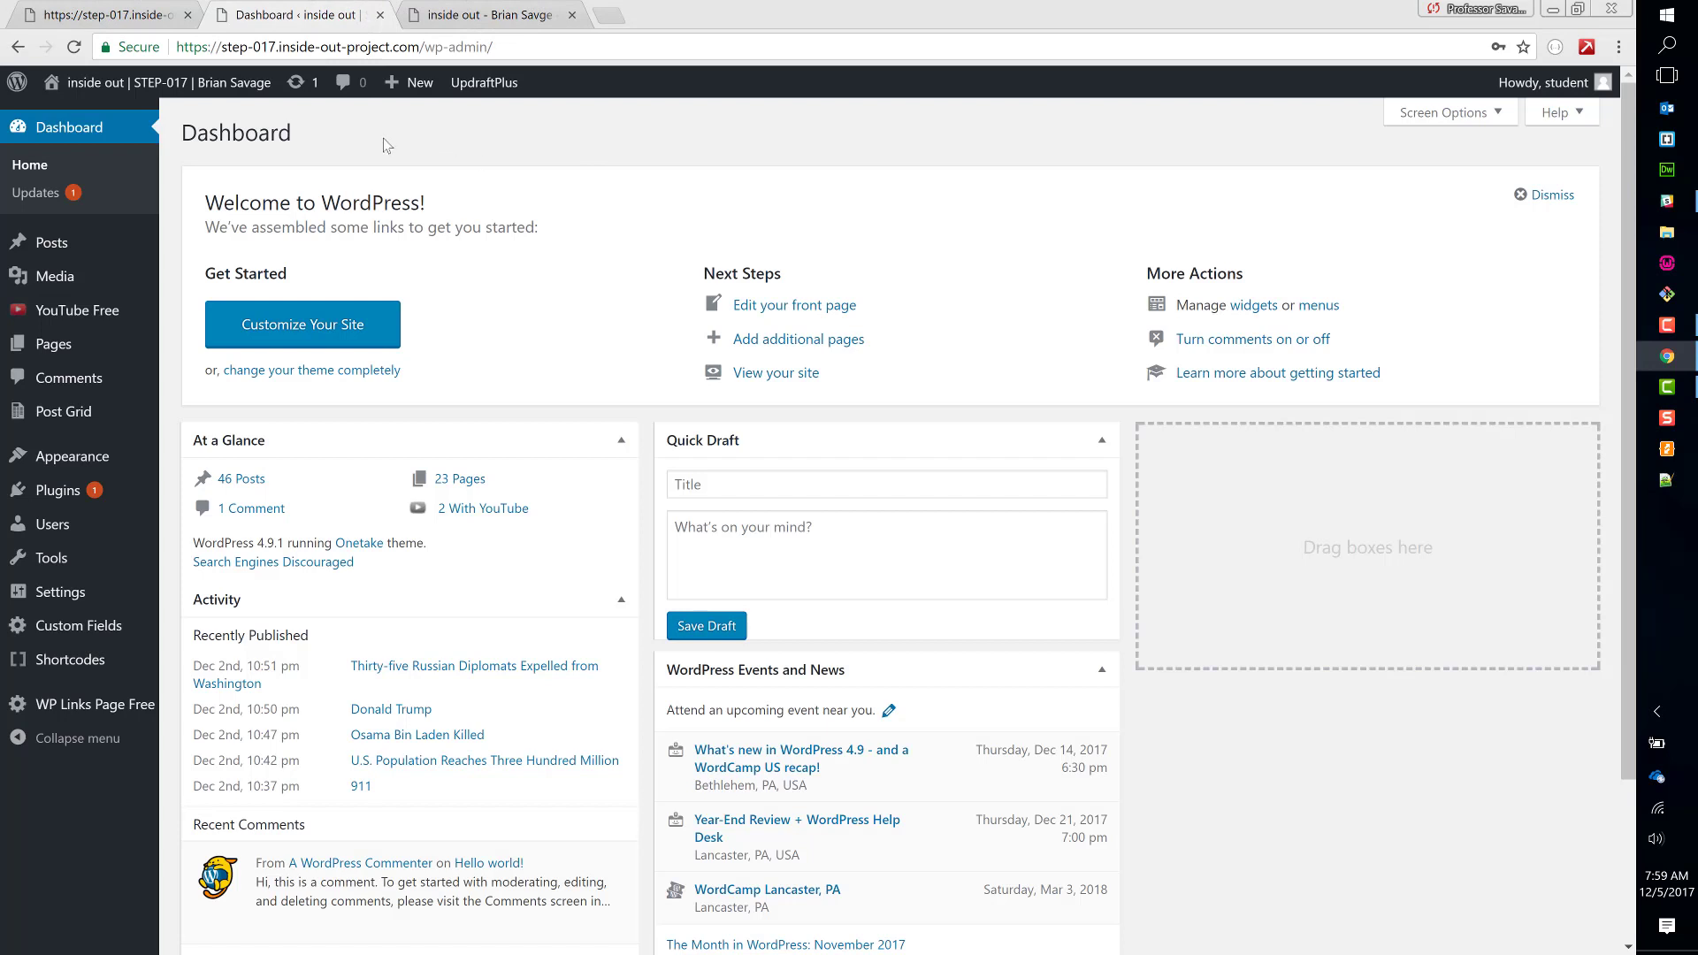
- View the step-017 site in a new tab and review the timeline entries on the "i" page under Who
middle_click(140, 114)
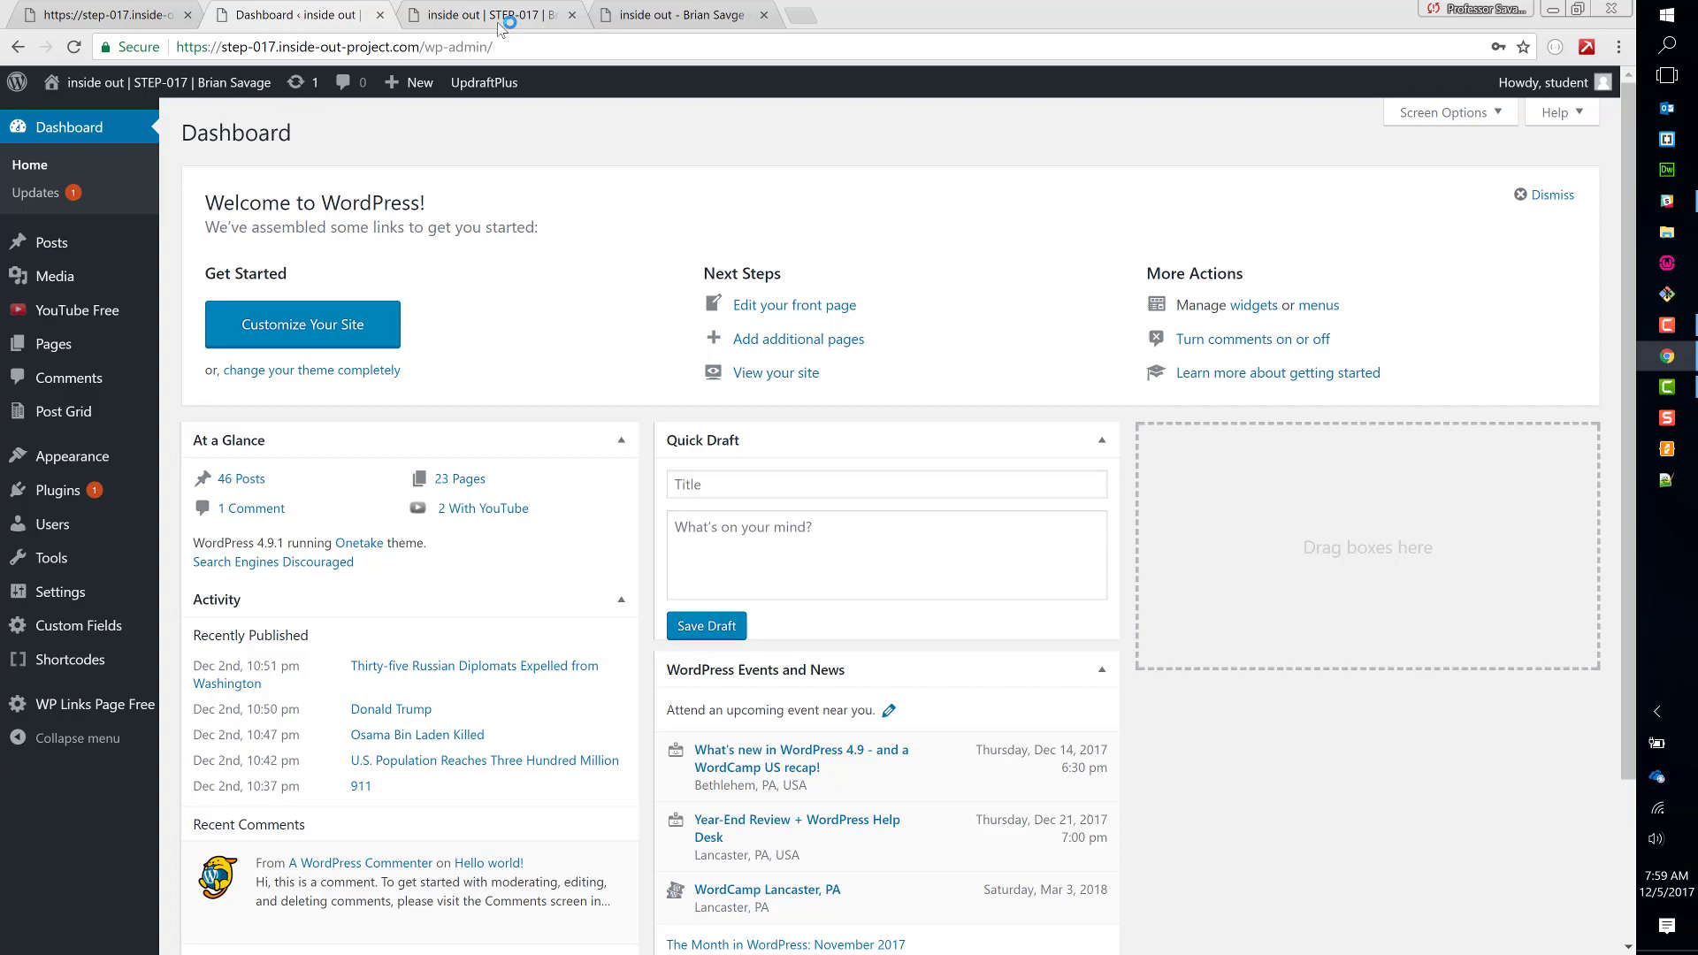
click(500, 25)
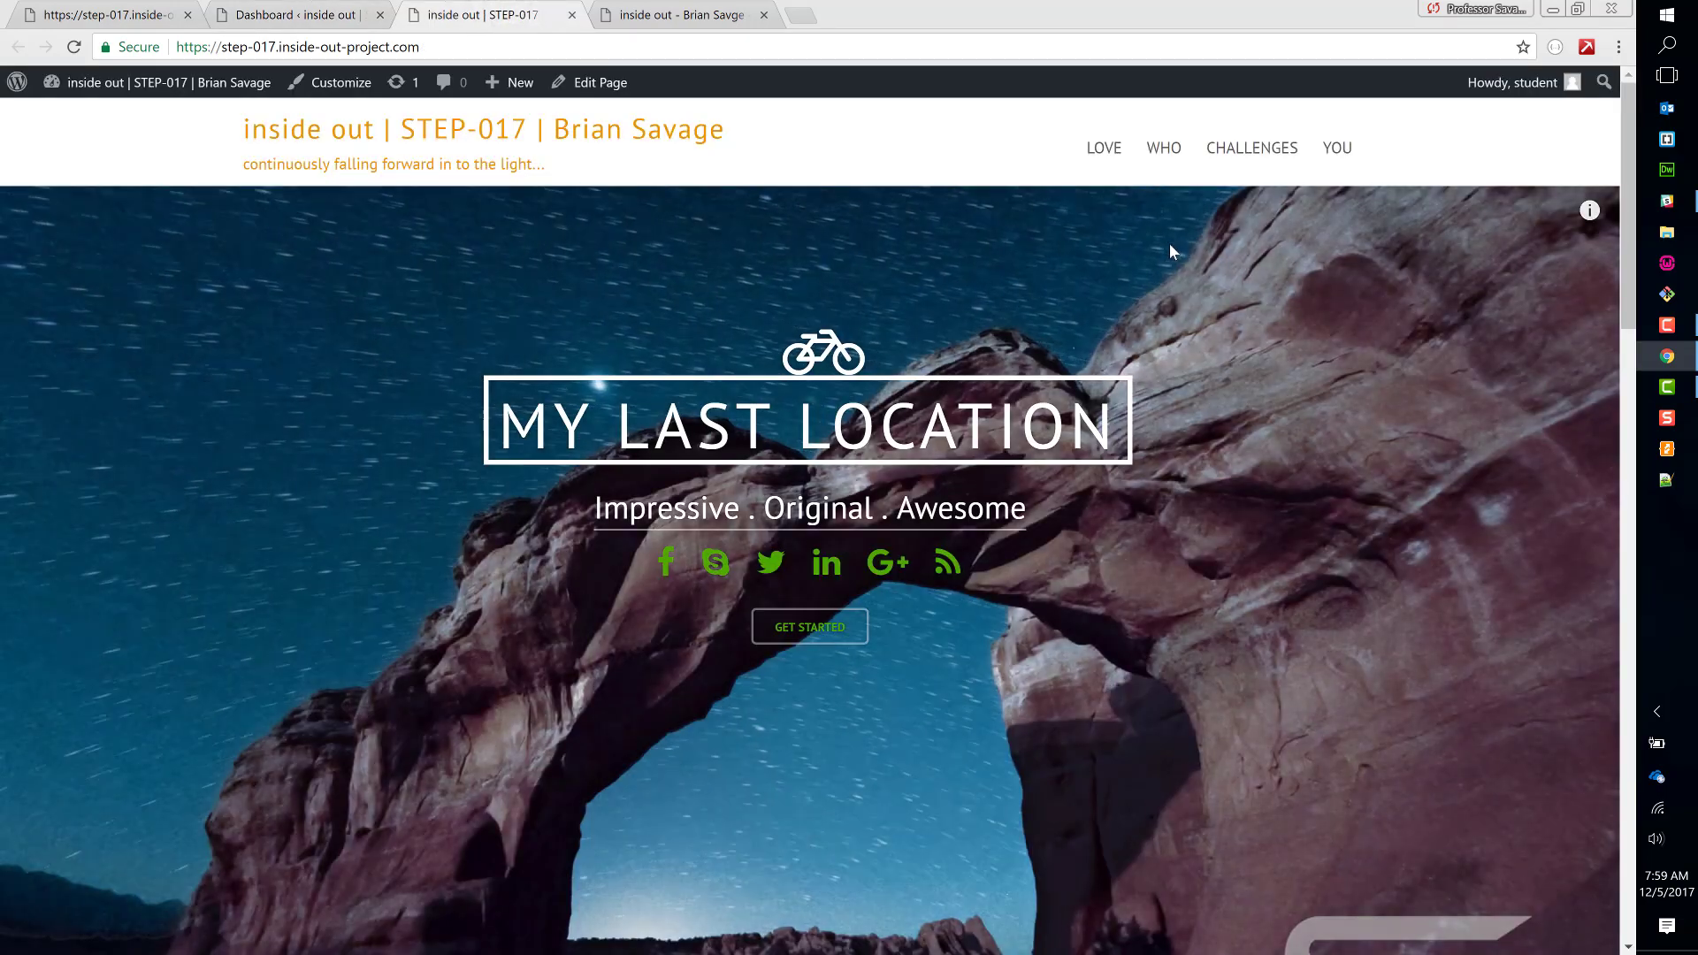
mouse_move(1276, 203)
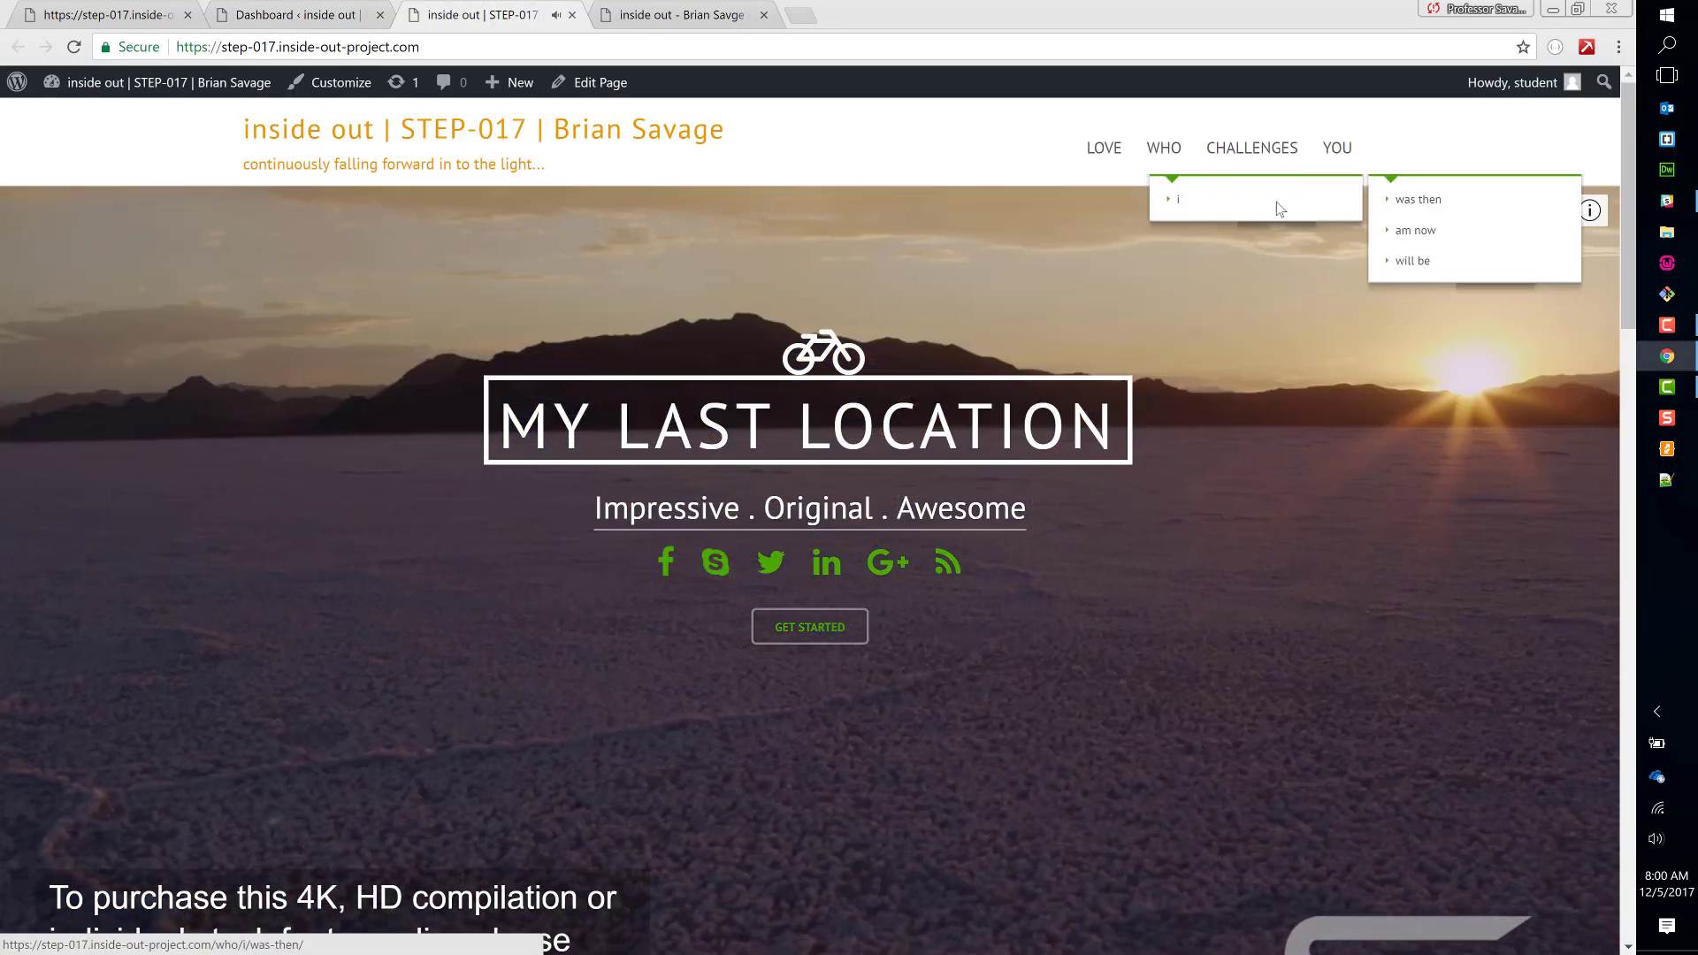
click(1176, 203)
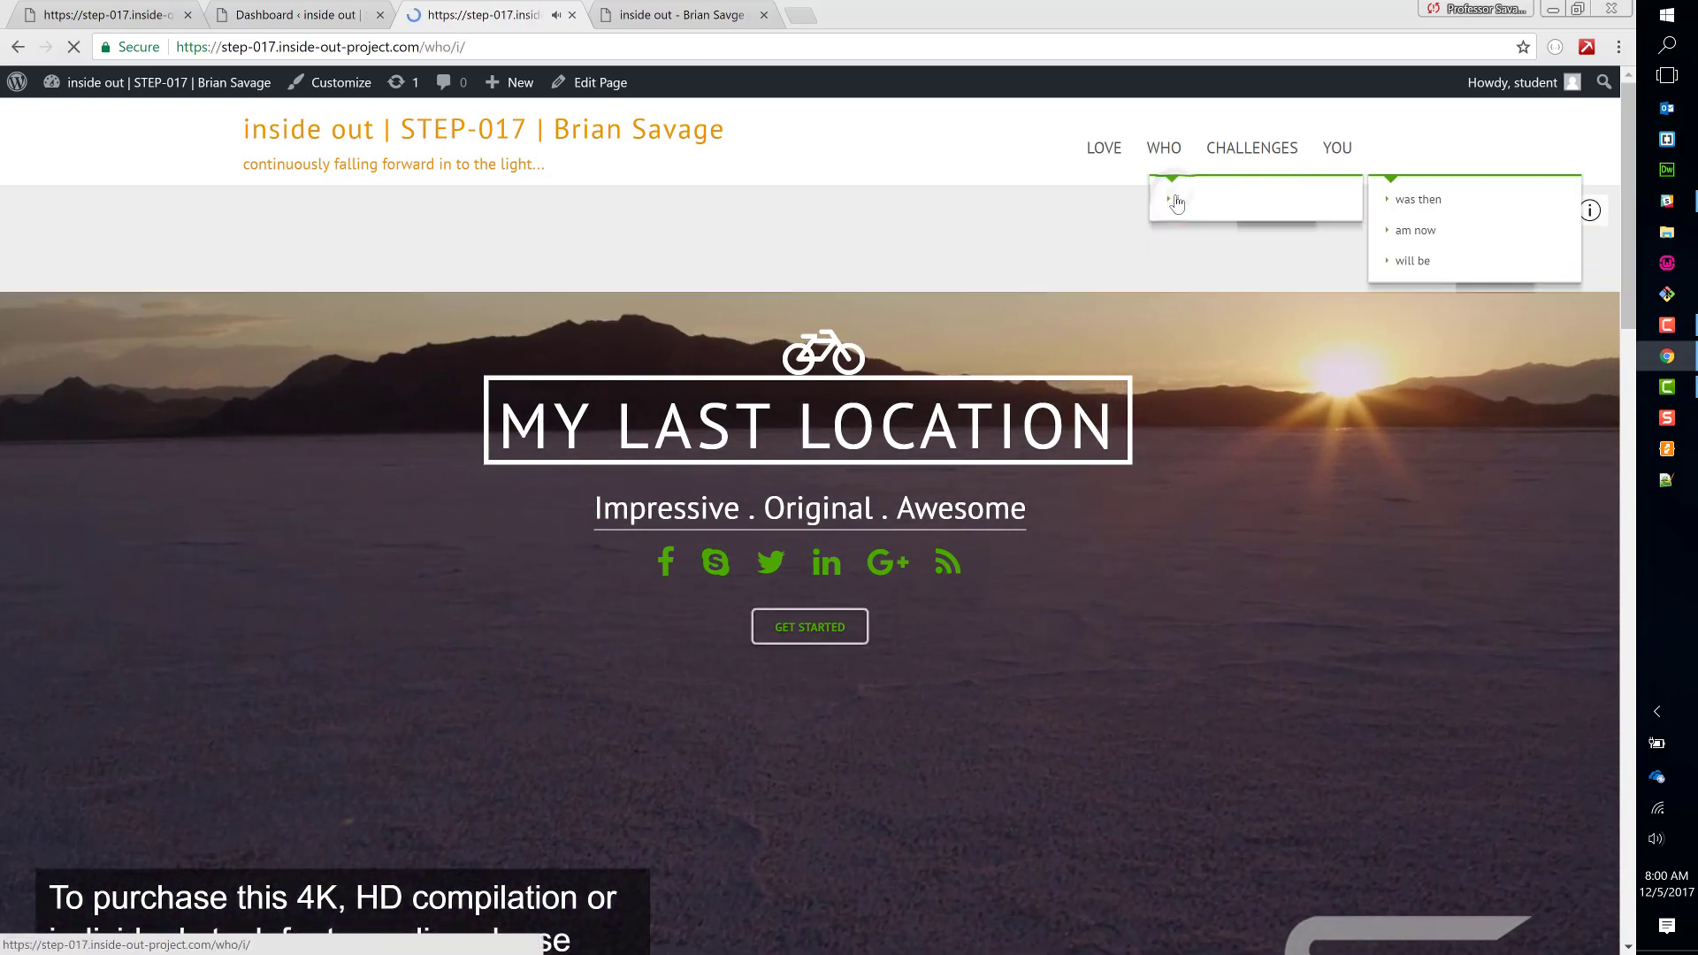
scroll(962, 371, down, 8)
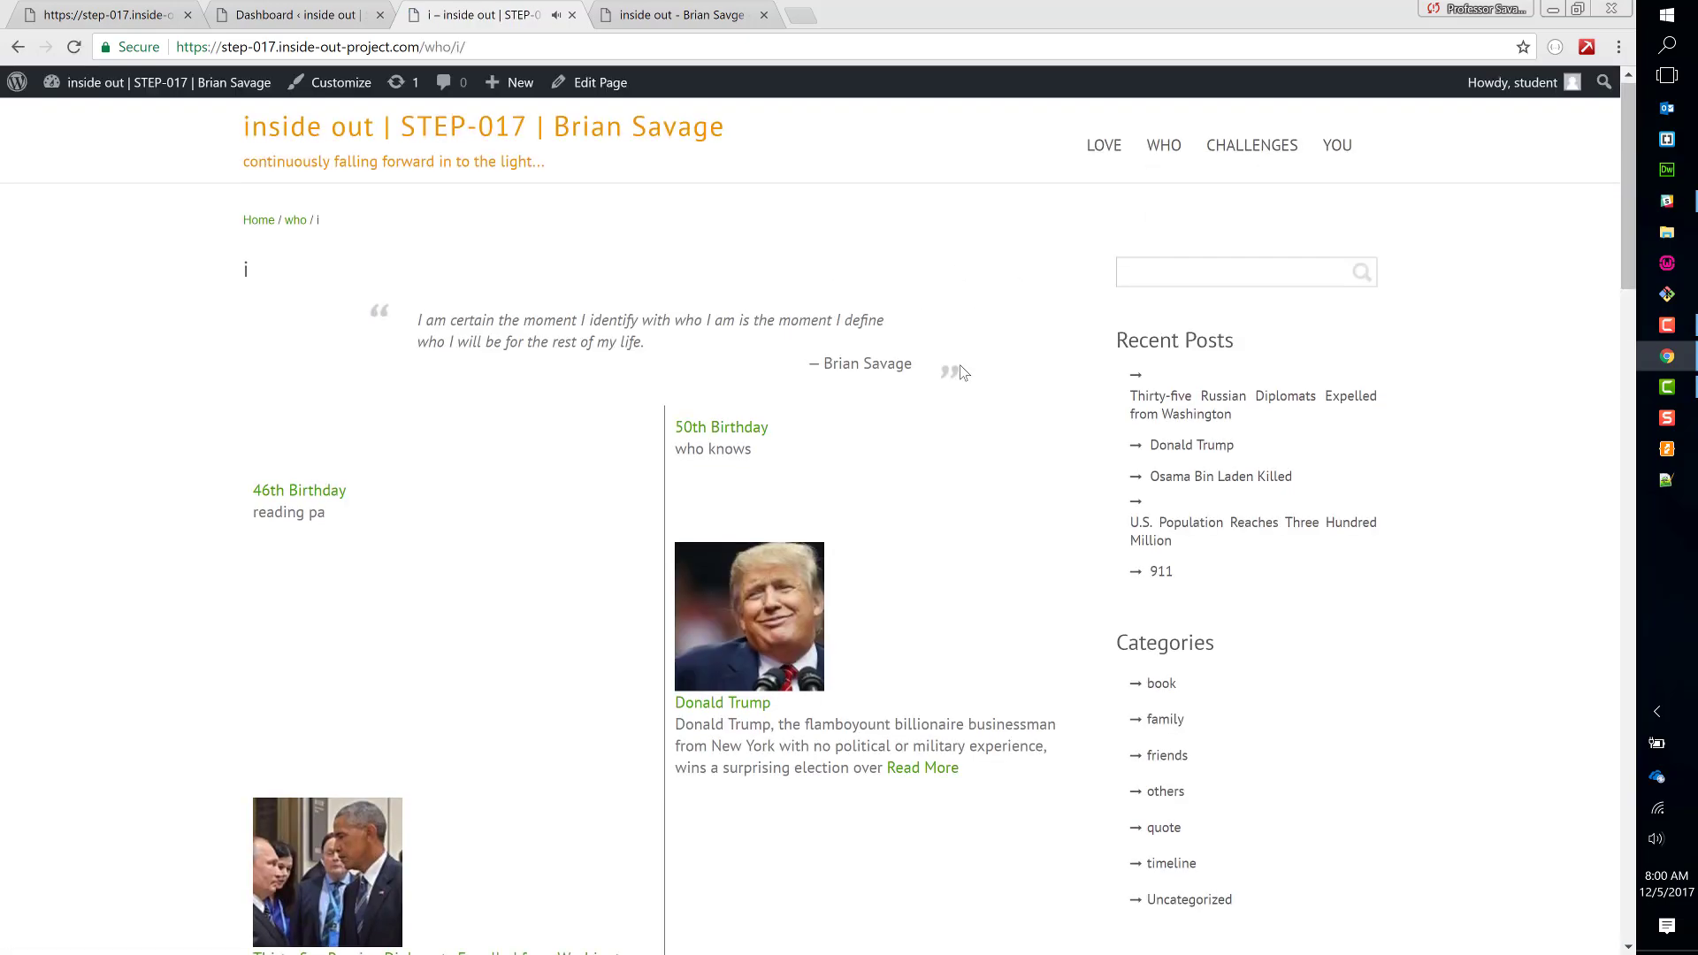
scroll(964, 372, down, 16)
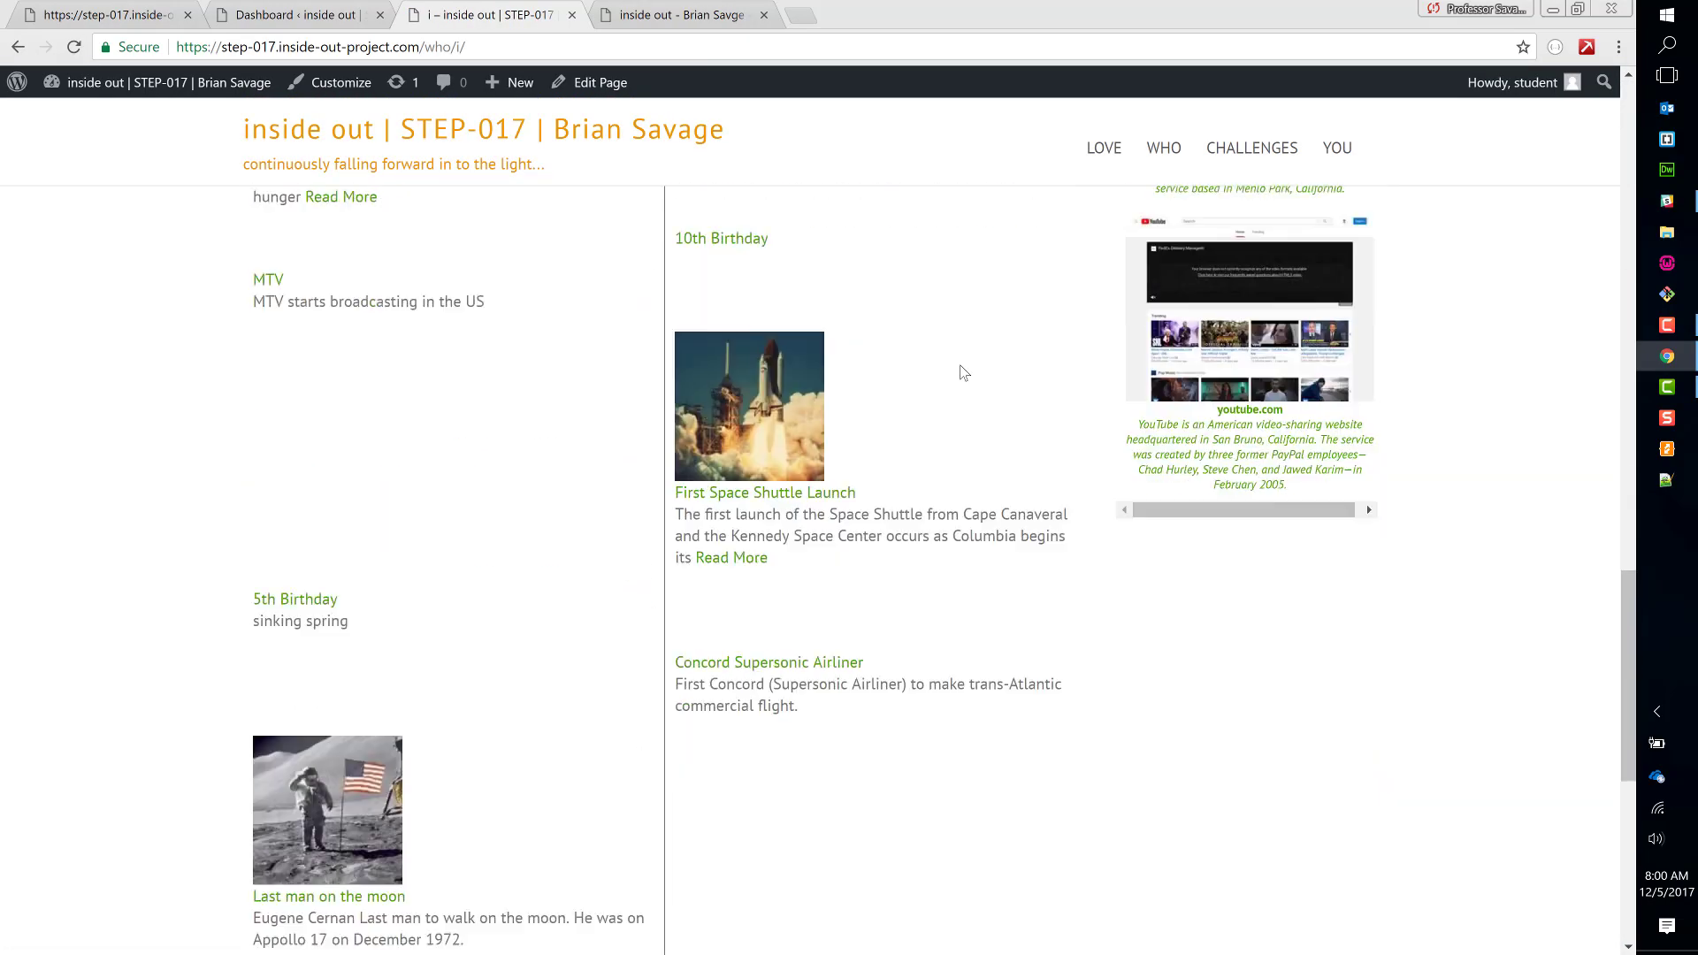
scroll(962, 374, down, 5)
scroll(964, 372, up, 20)
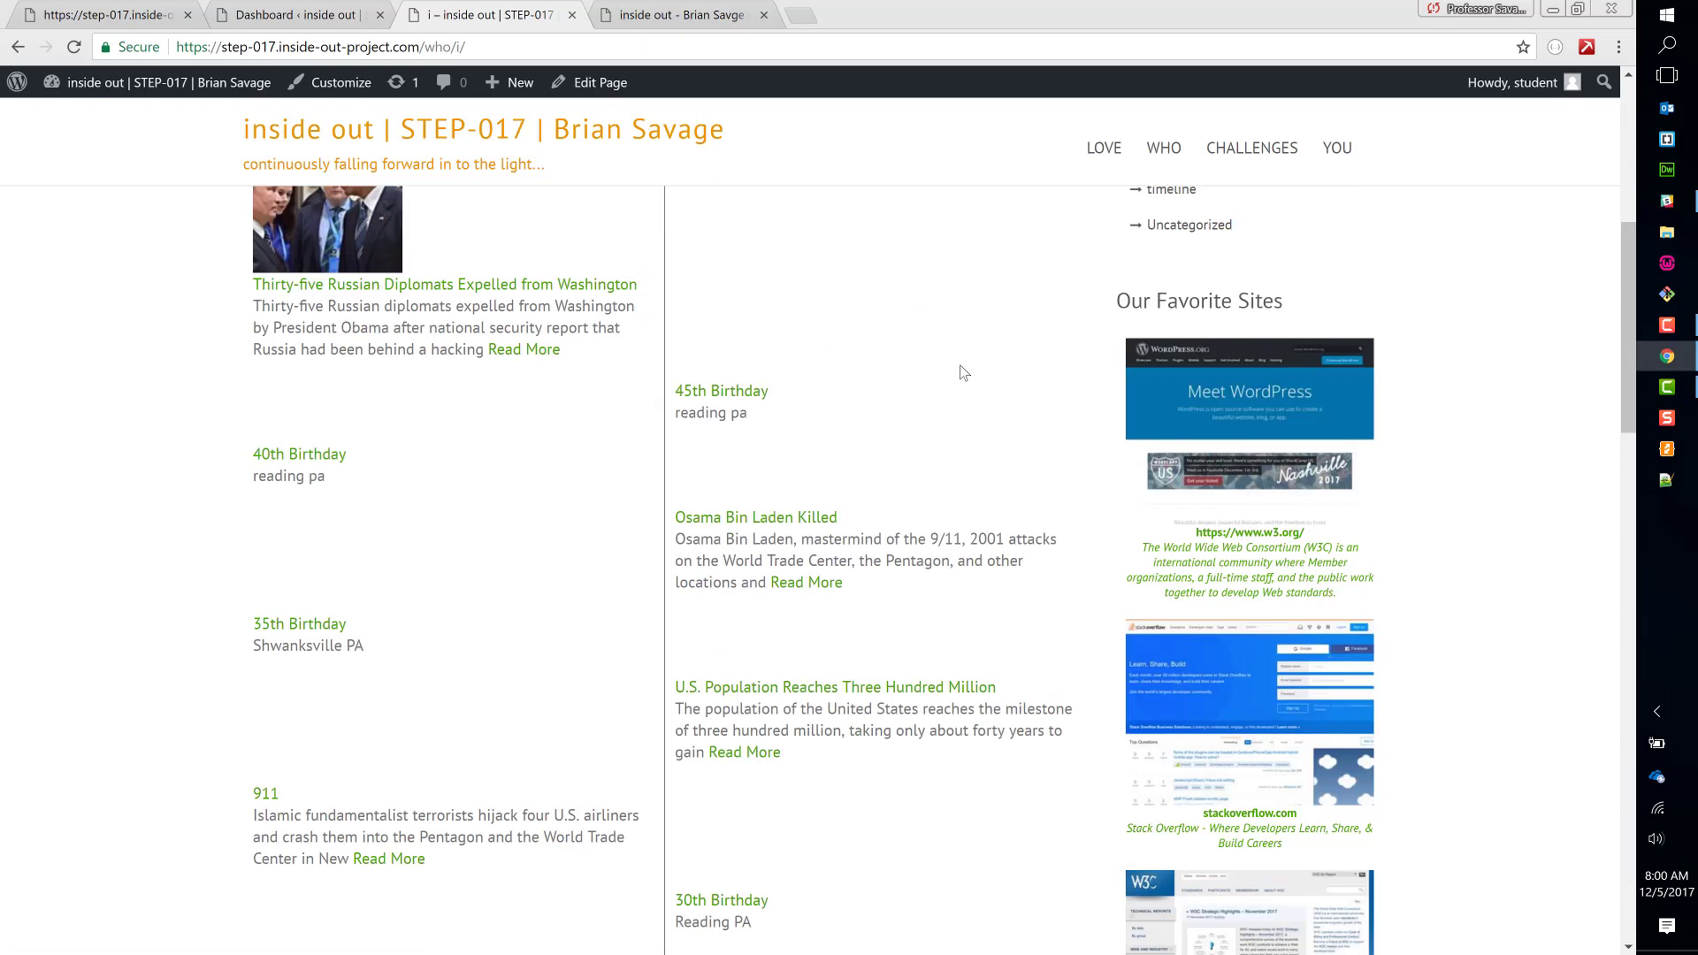
scroll(964, 372, up, 5)
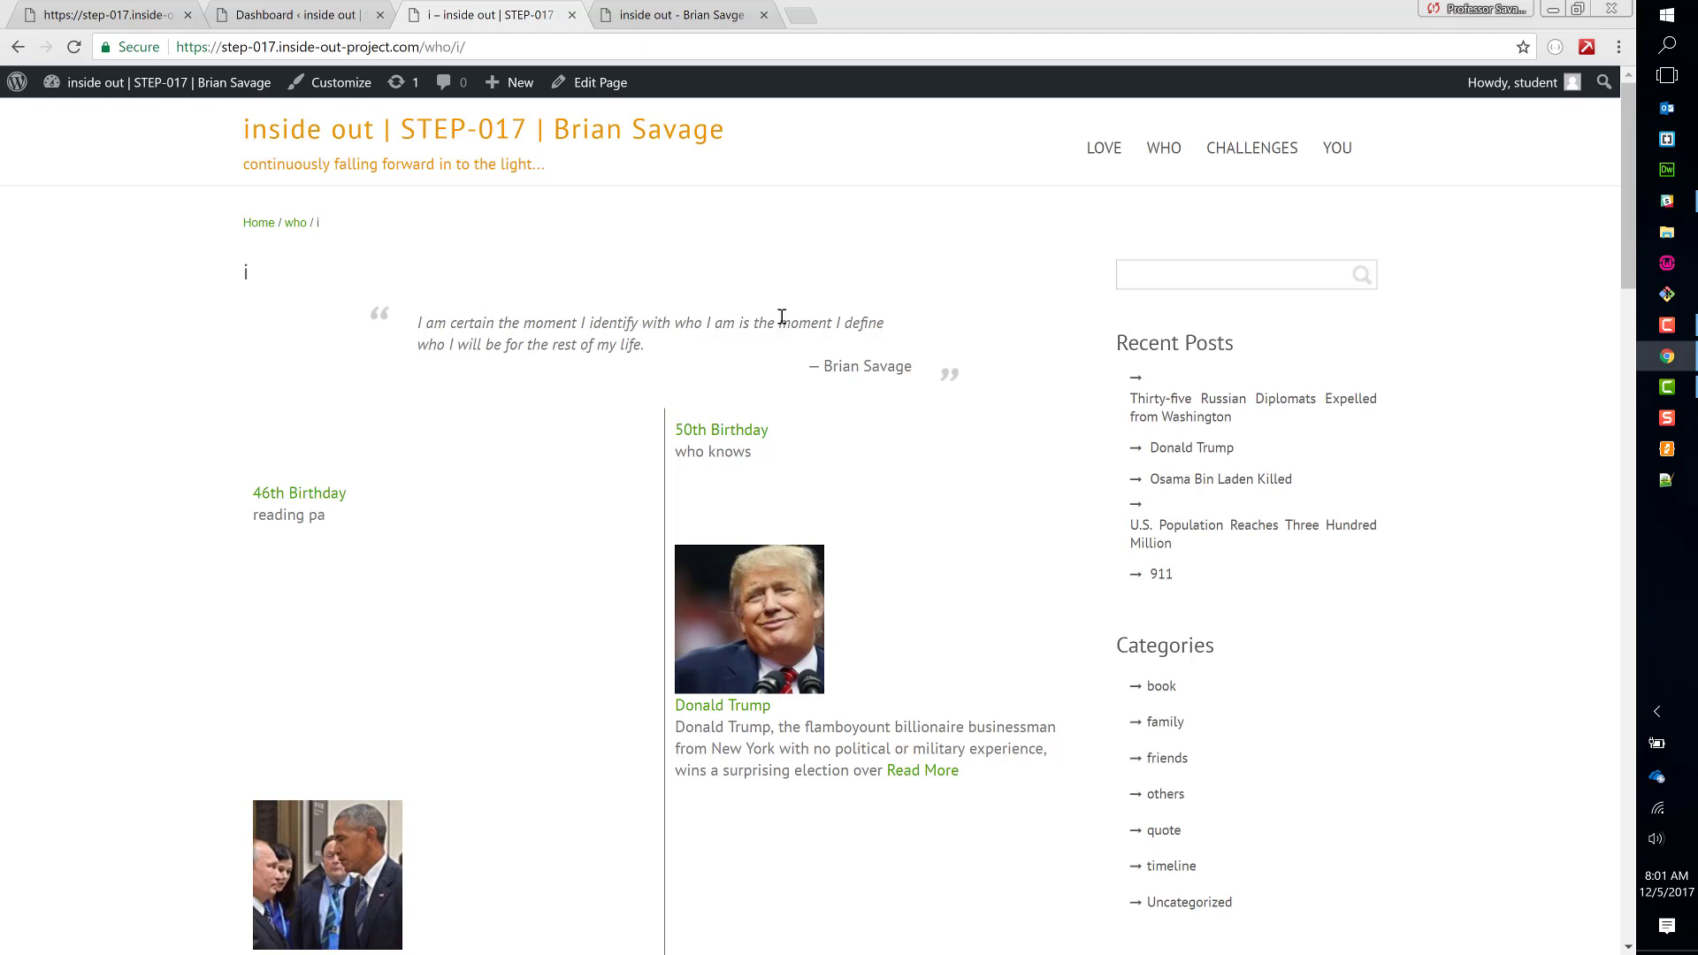
- Start a new post from the WordPress dashboard and look through the sections of its edit form
click(81, 16)
click(212, 16)
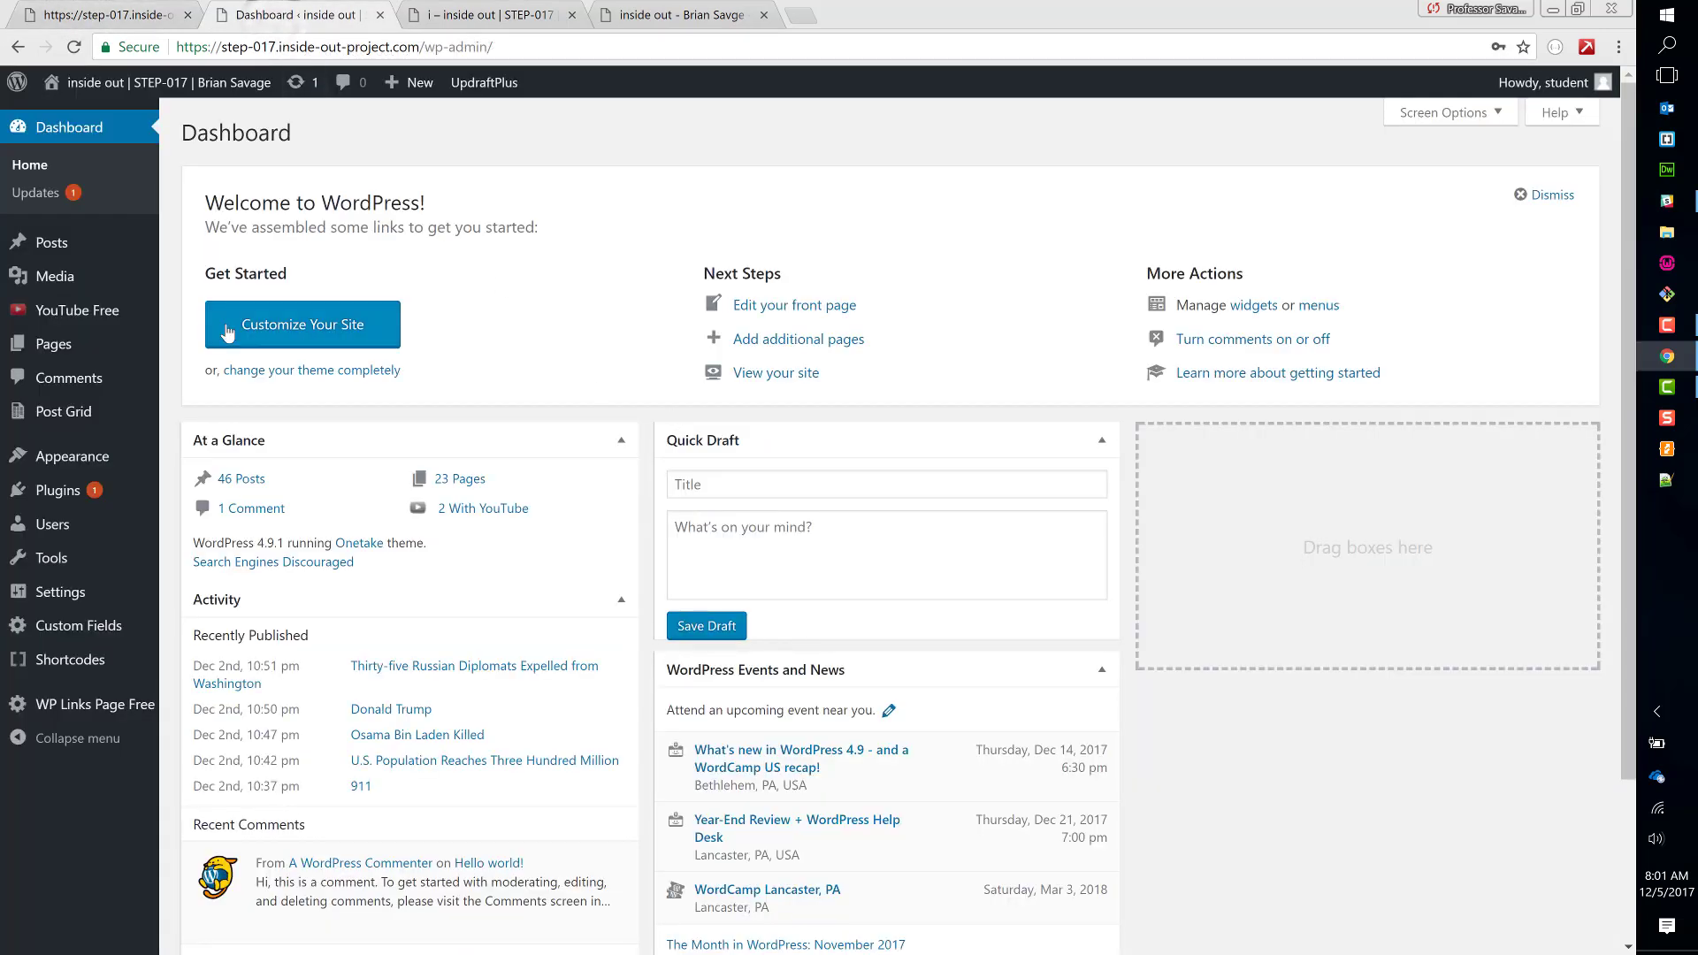
click(204, 251)
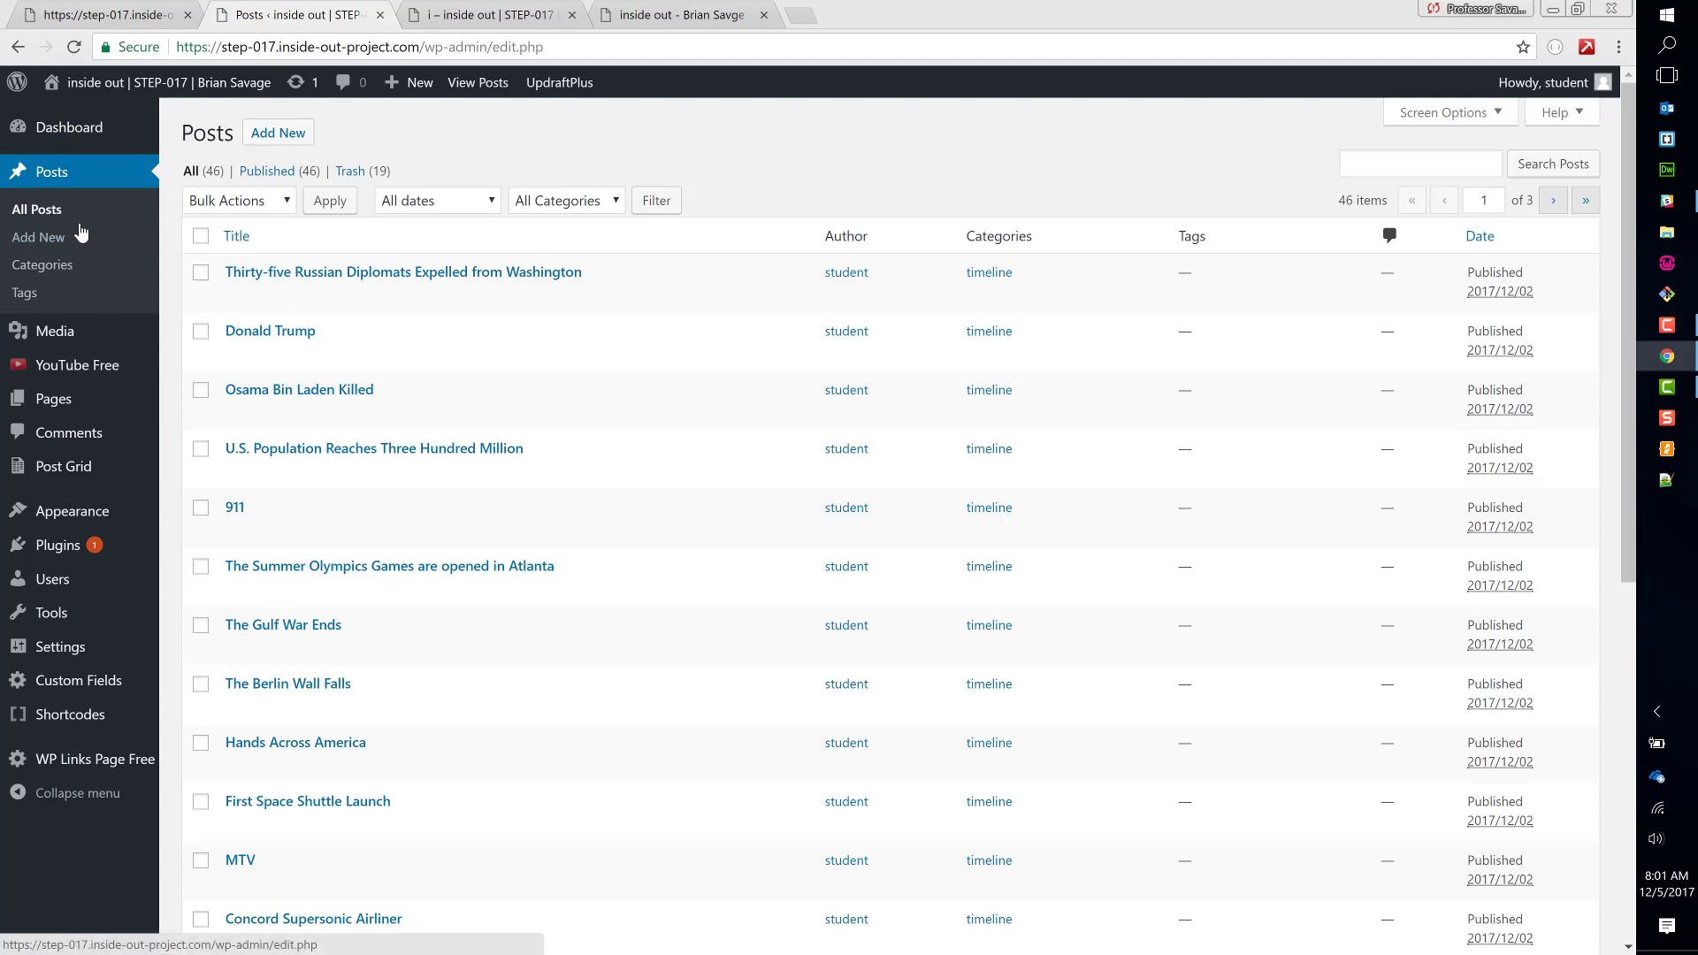
click(73, 245)
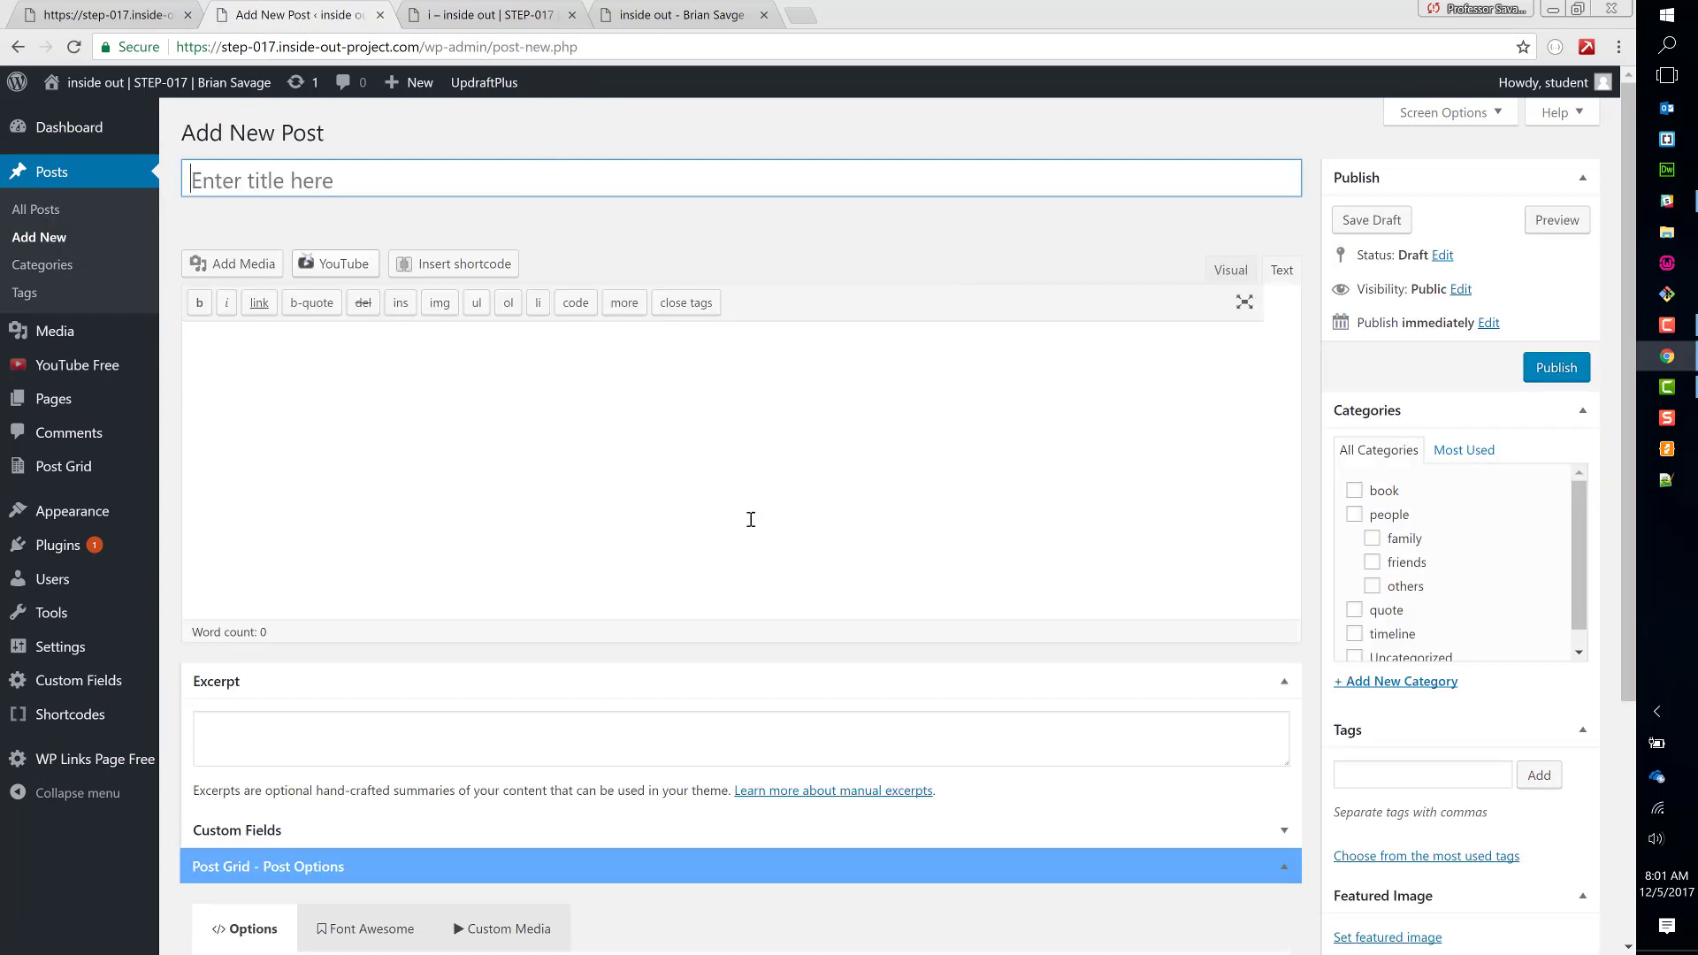
scroll(708, 431, down, 3)
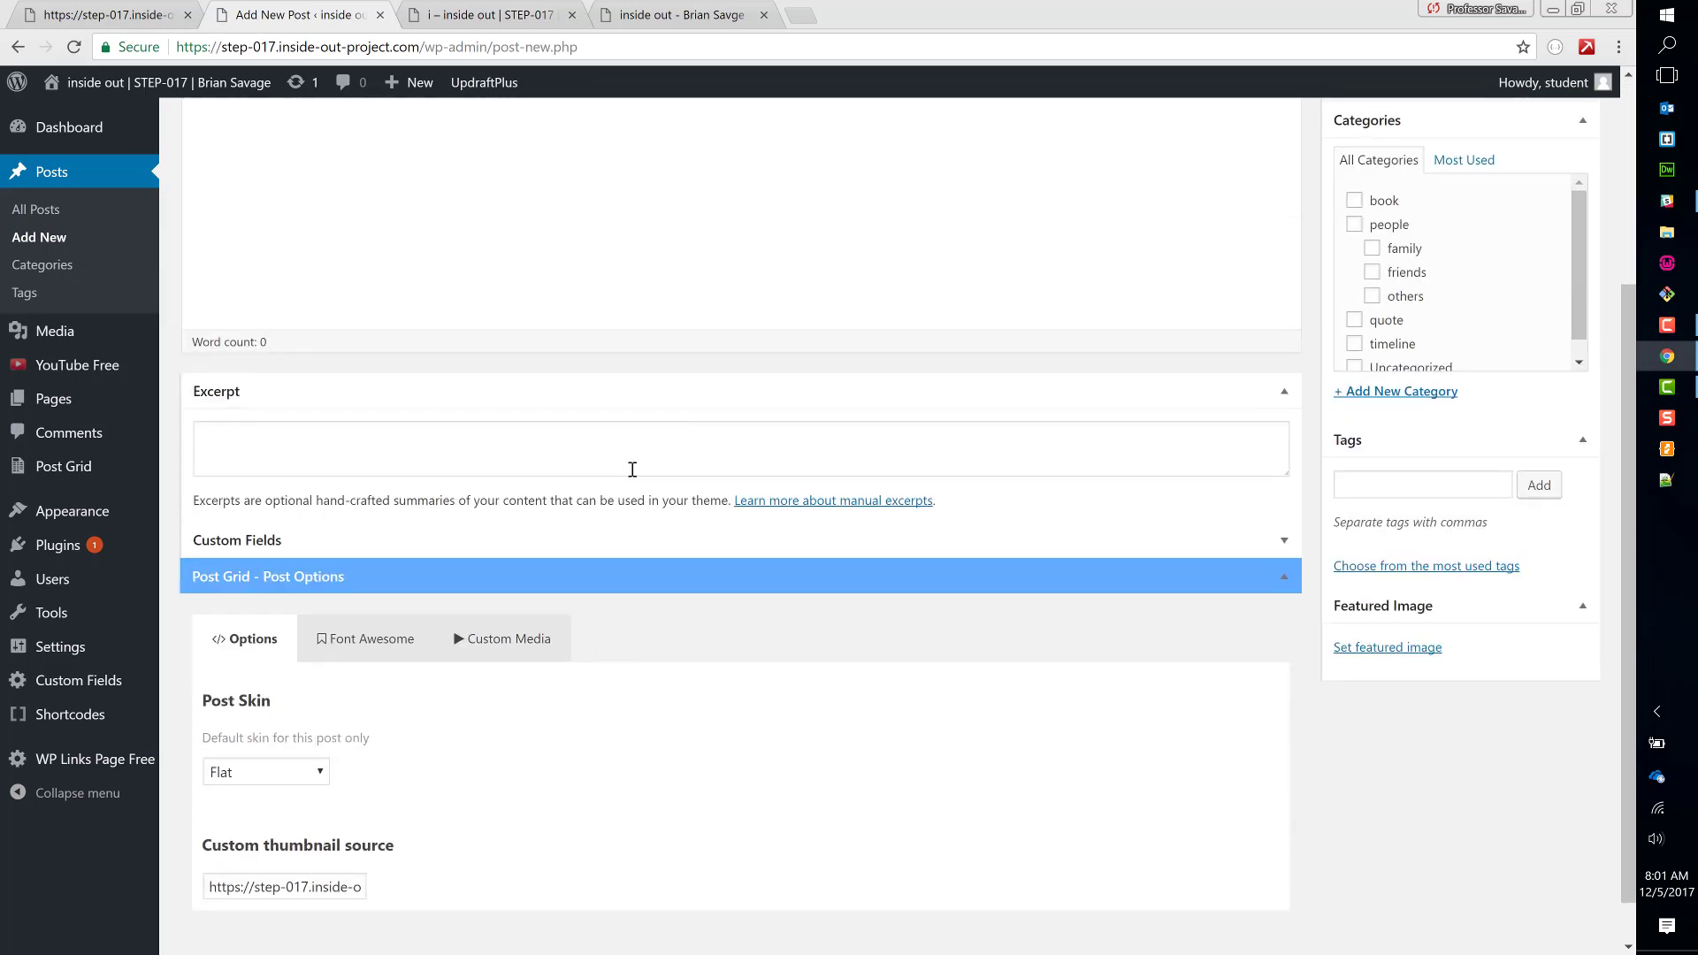
scroll(715, 452, up, 2)
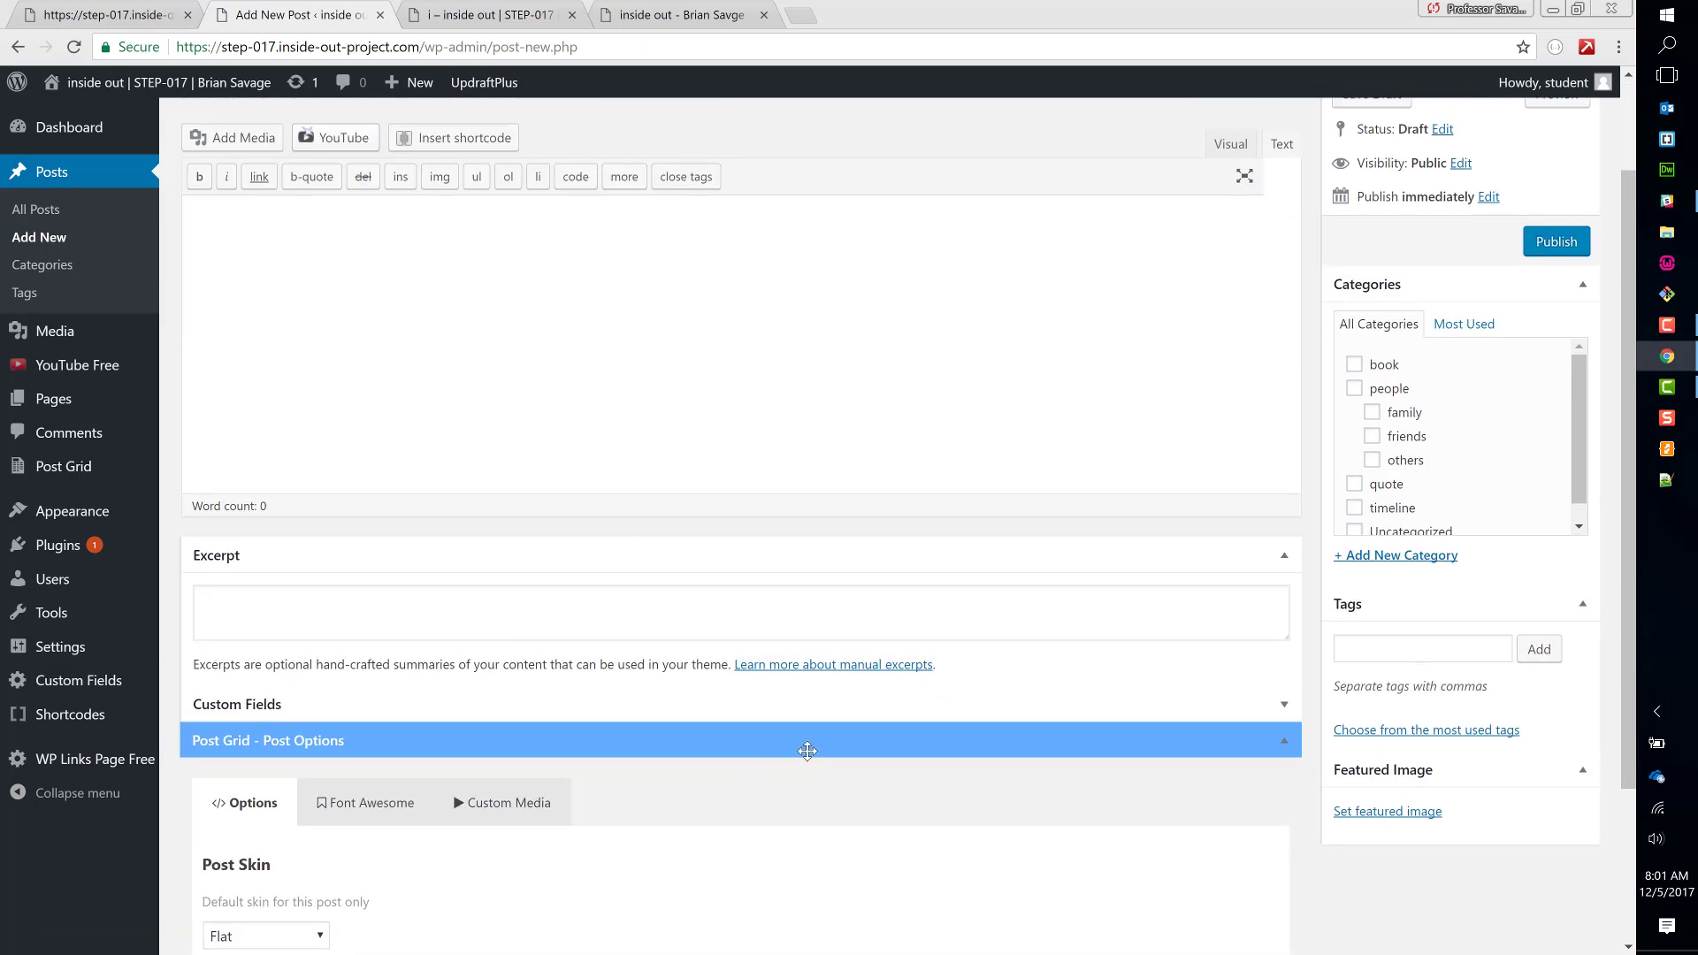
scroll(822, 816, up, 2)
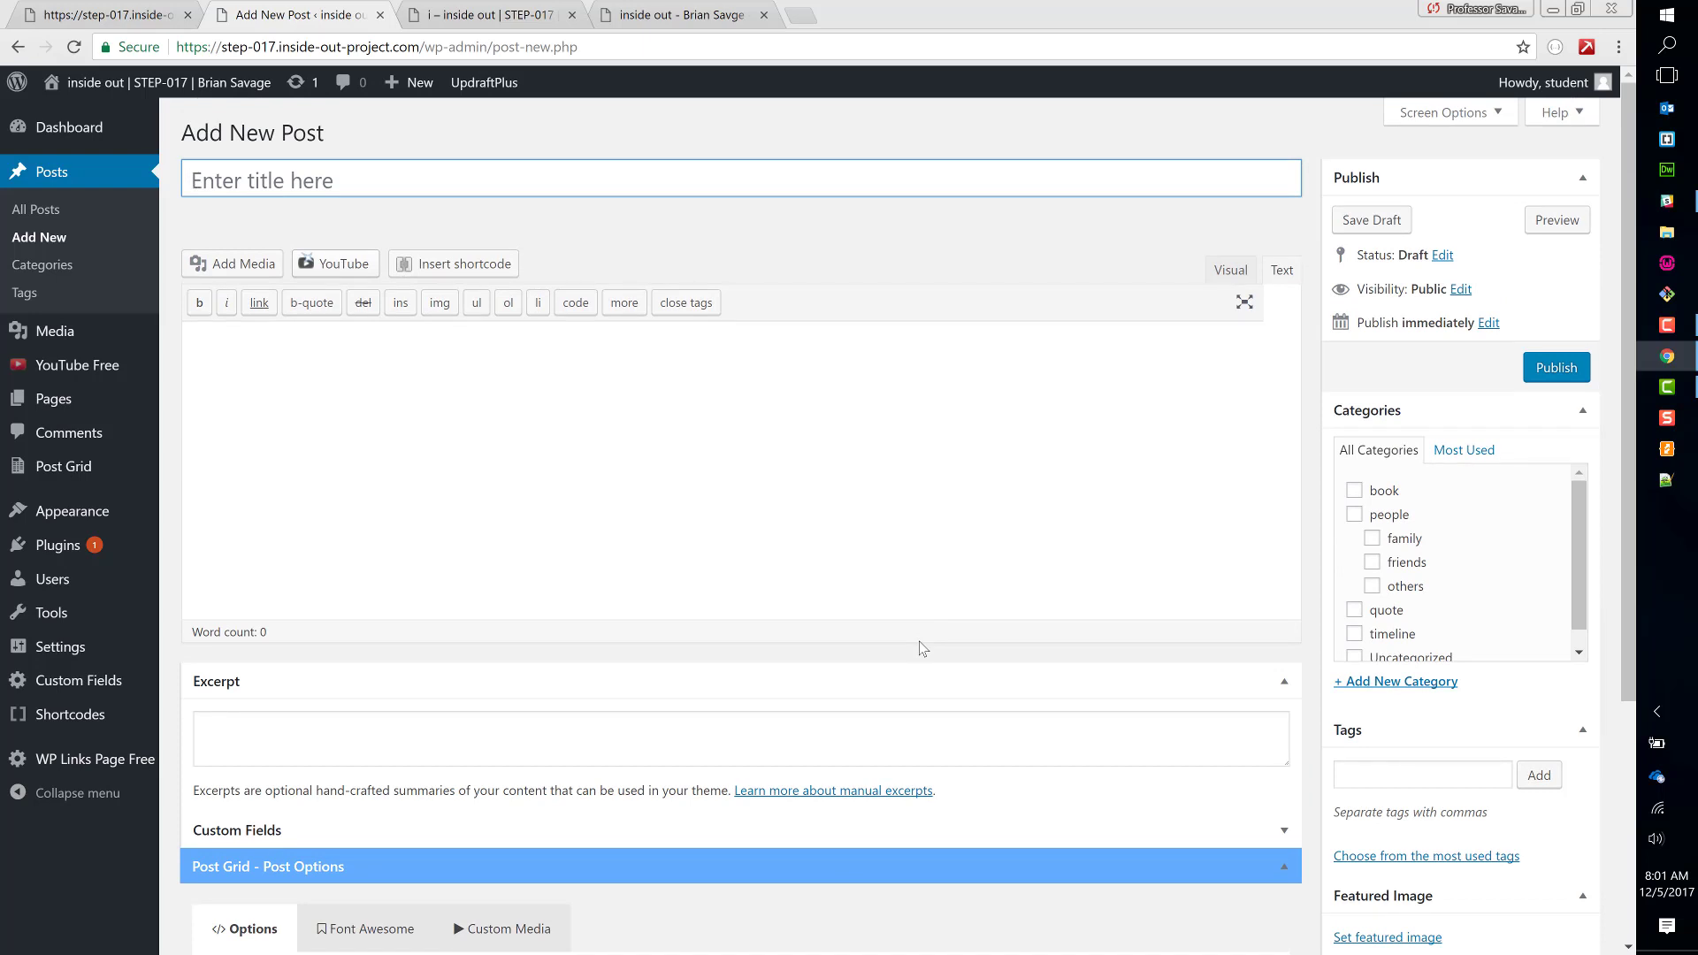
right_click(717, 414)
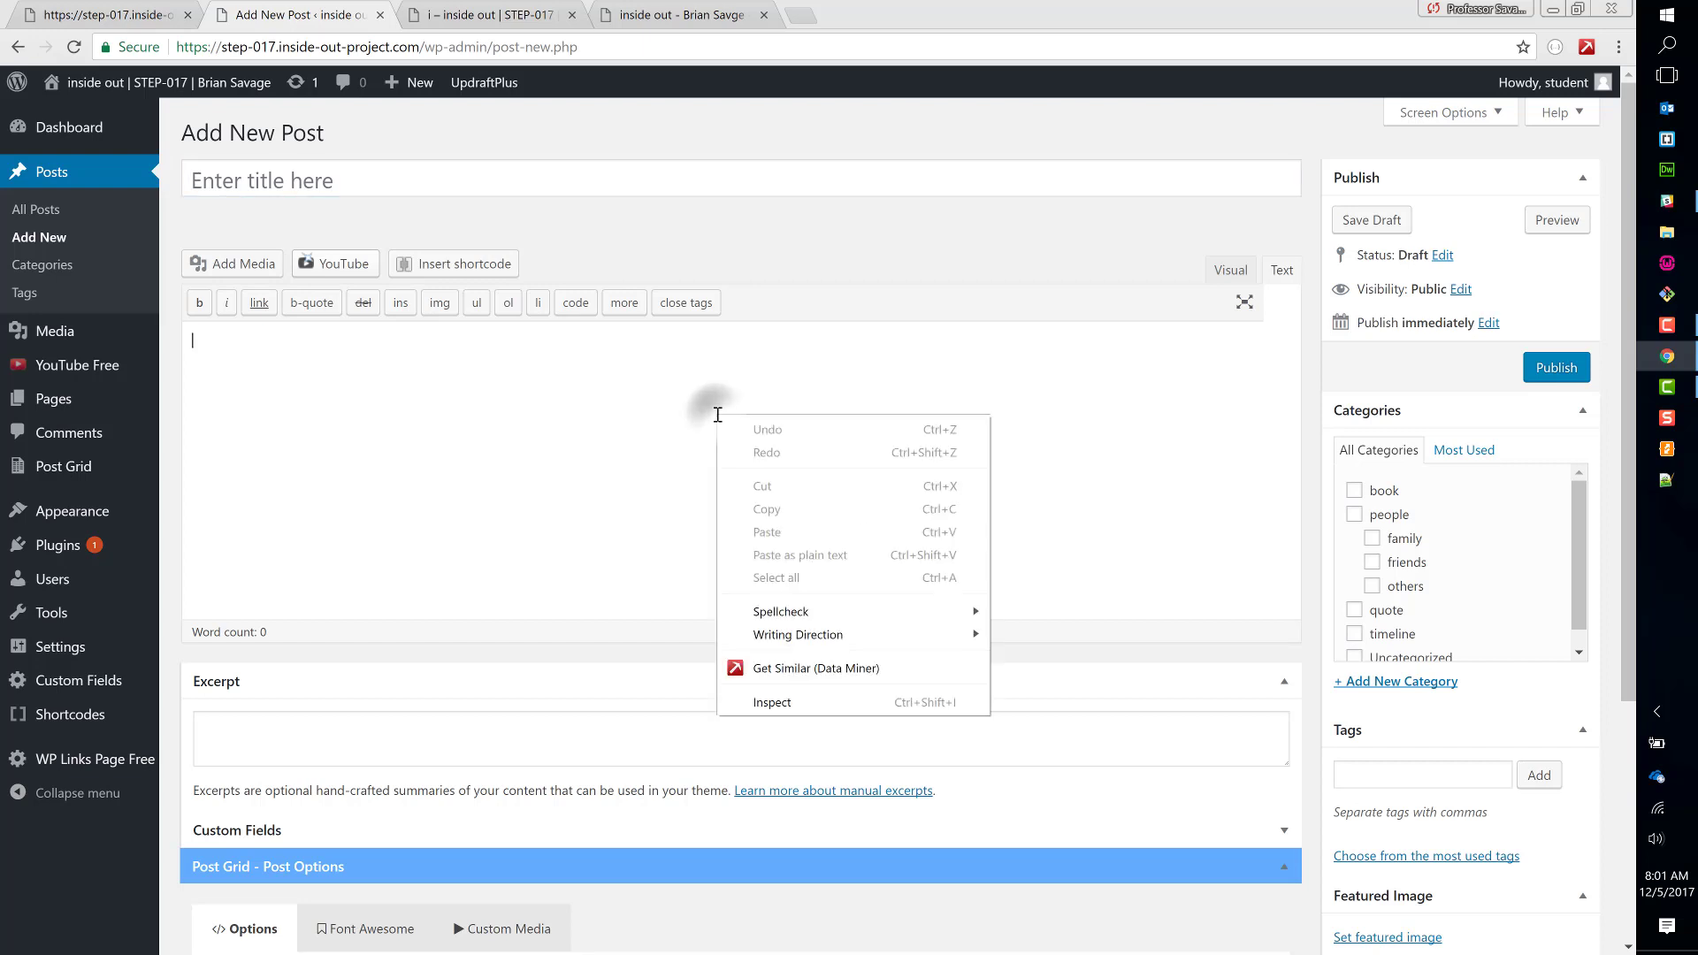
click(545, 363)
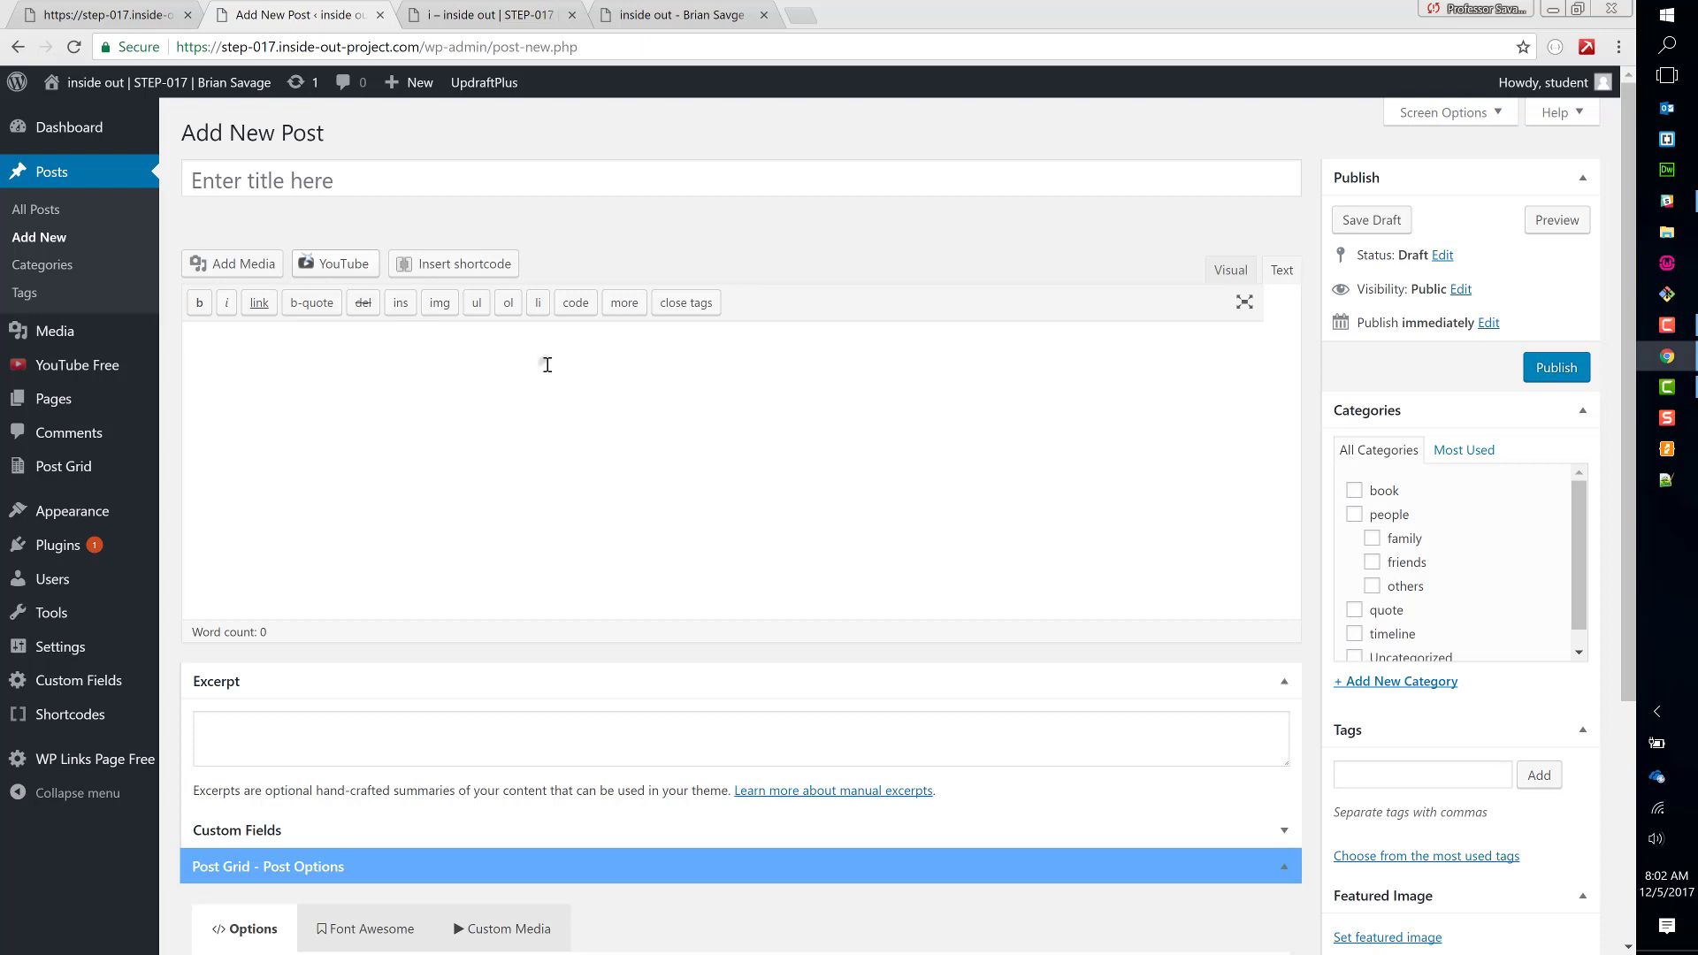
click(506, 413)
click(419, 496)
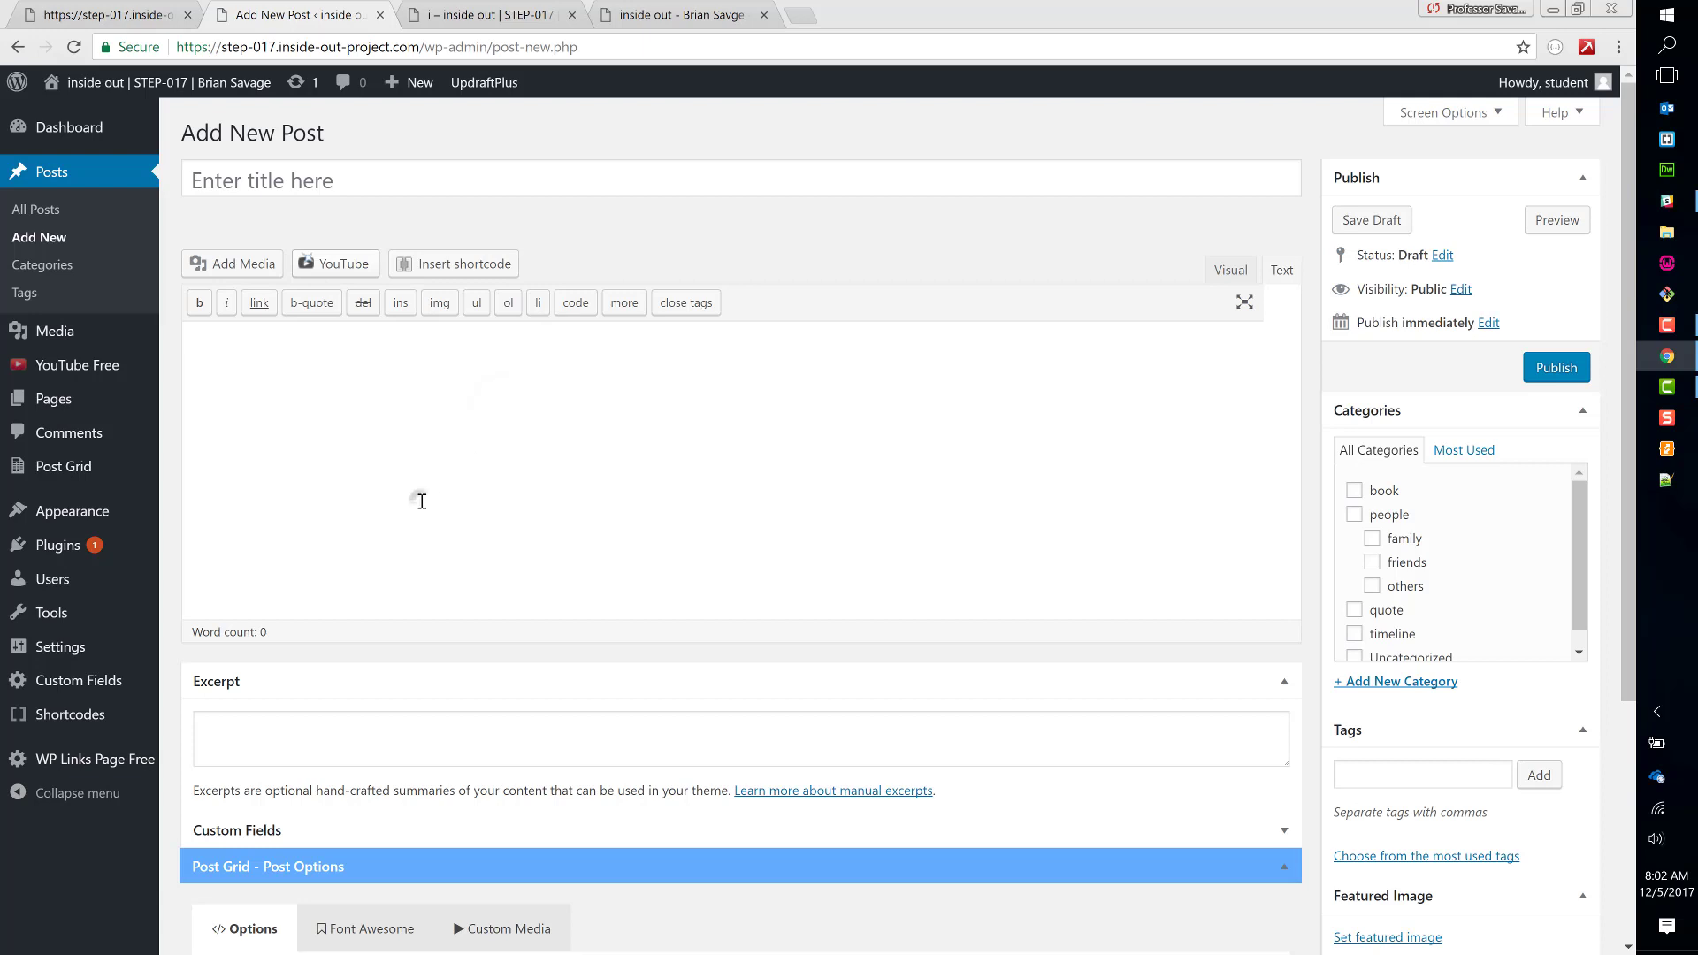
click(445, 567)
click(283, 387)
- Expand the Custom Fields section of the new post and examine the selectable field names and the value box
scroll(637, 500, down, 3)
click(264, 545)
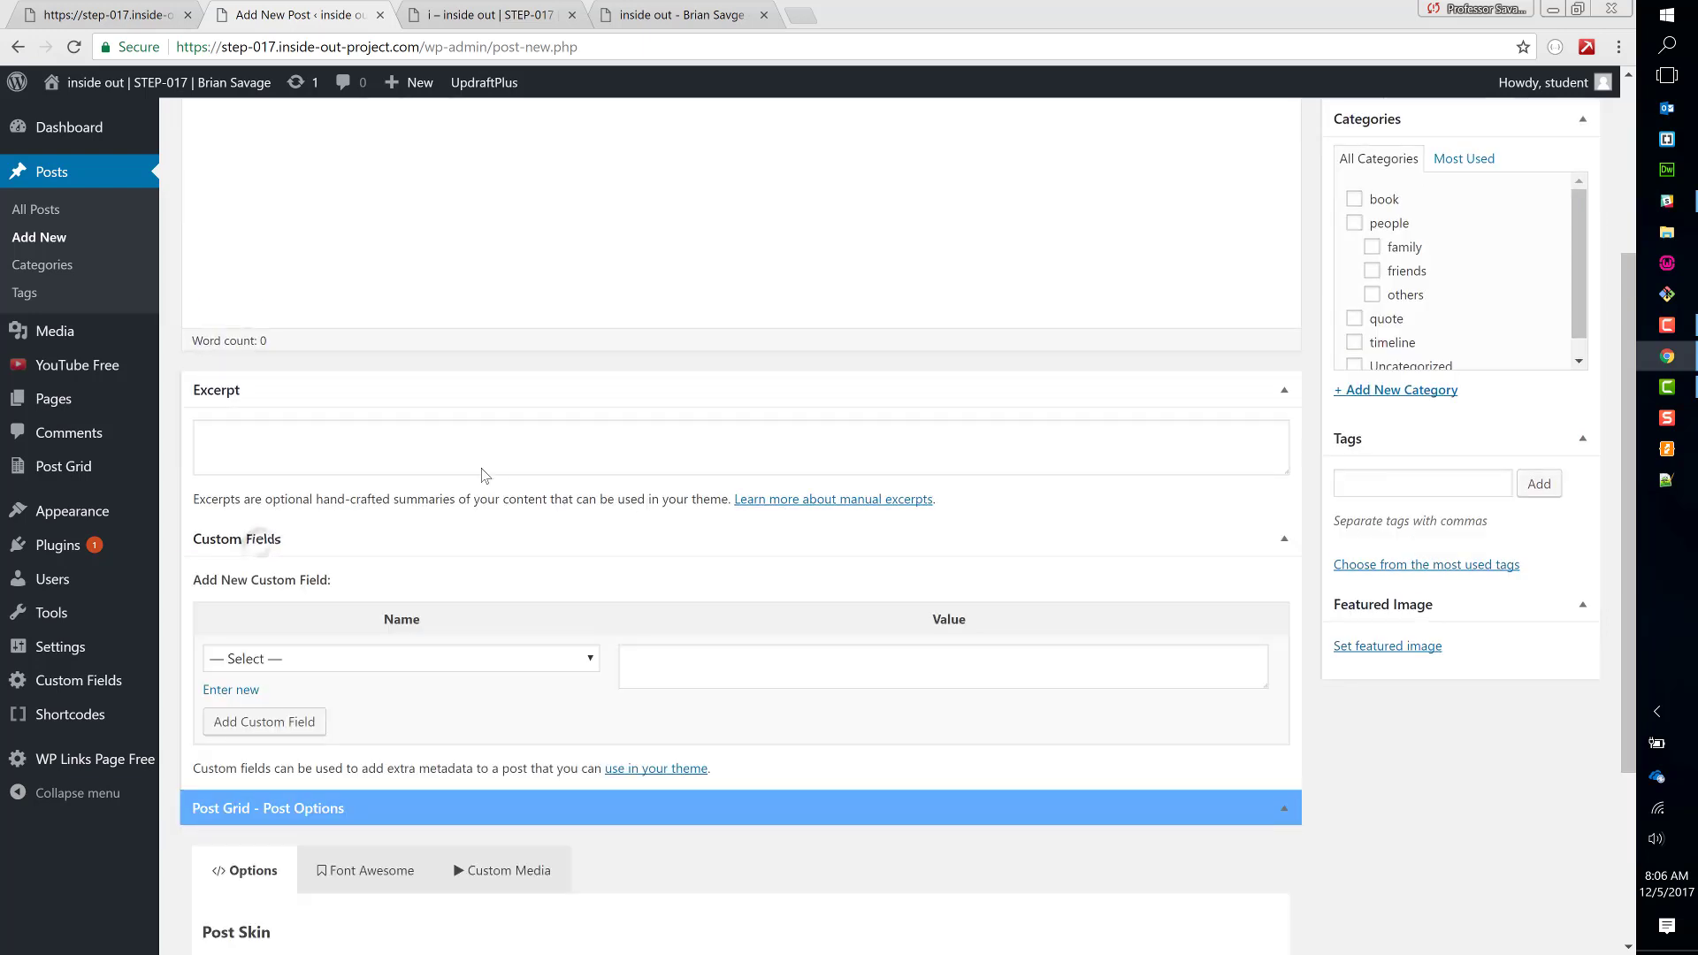
scroll(807, 569, down, 3)
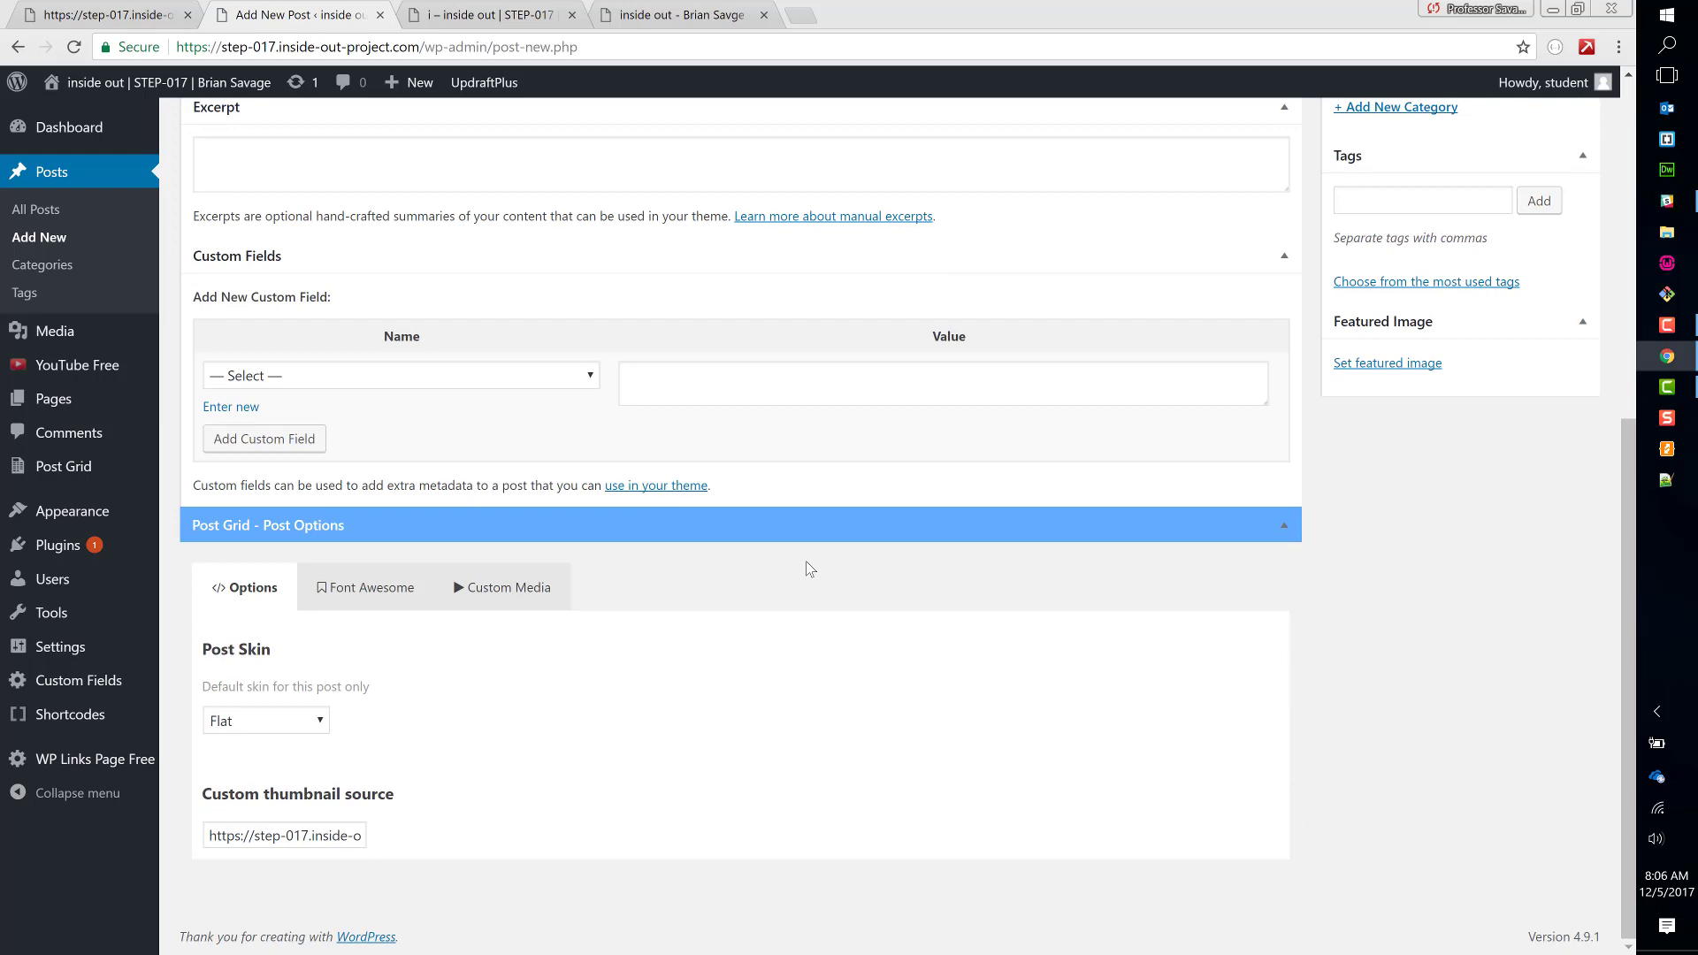
click(570, 380)
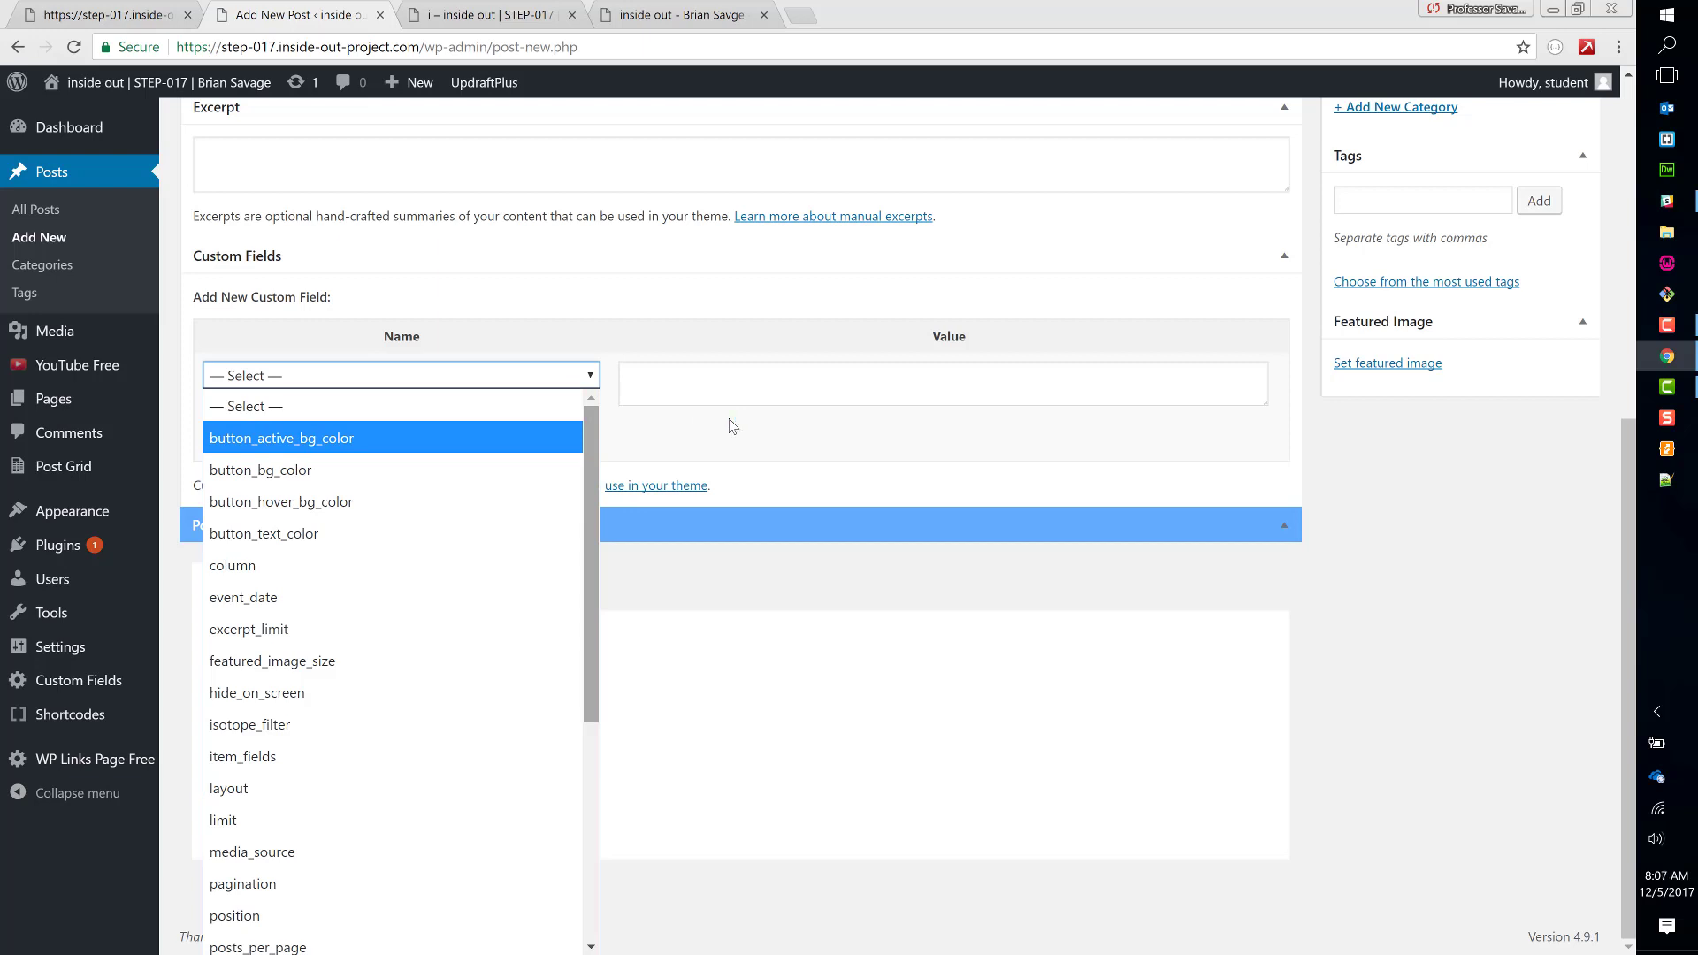
right_click(682, 382)
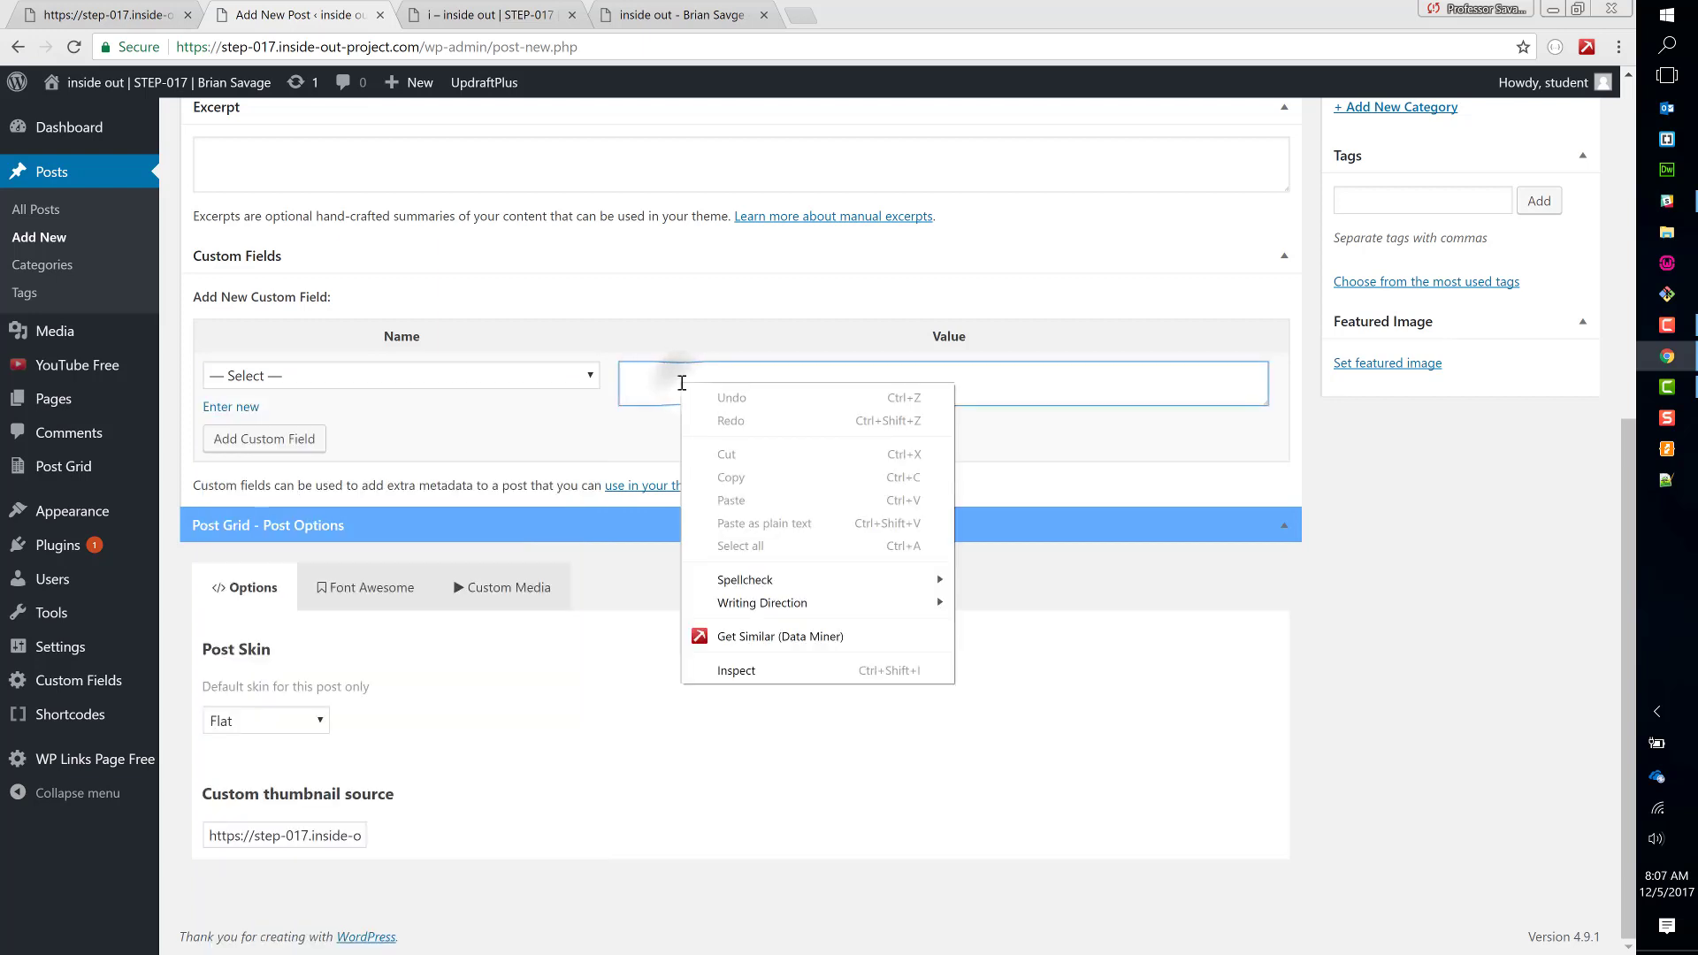
click(633, 296)
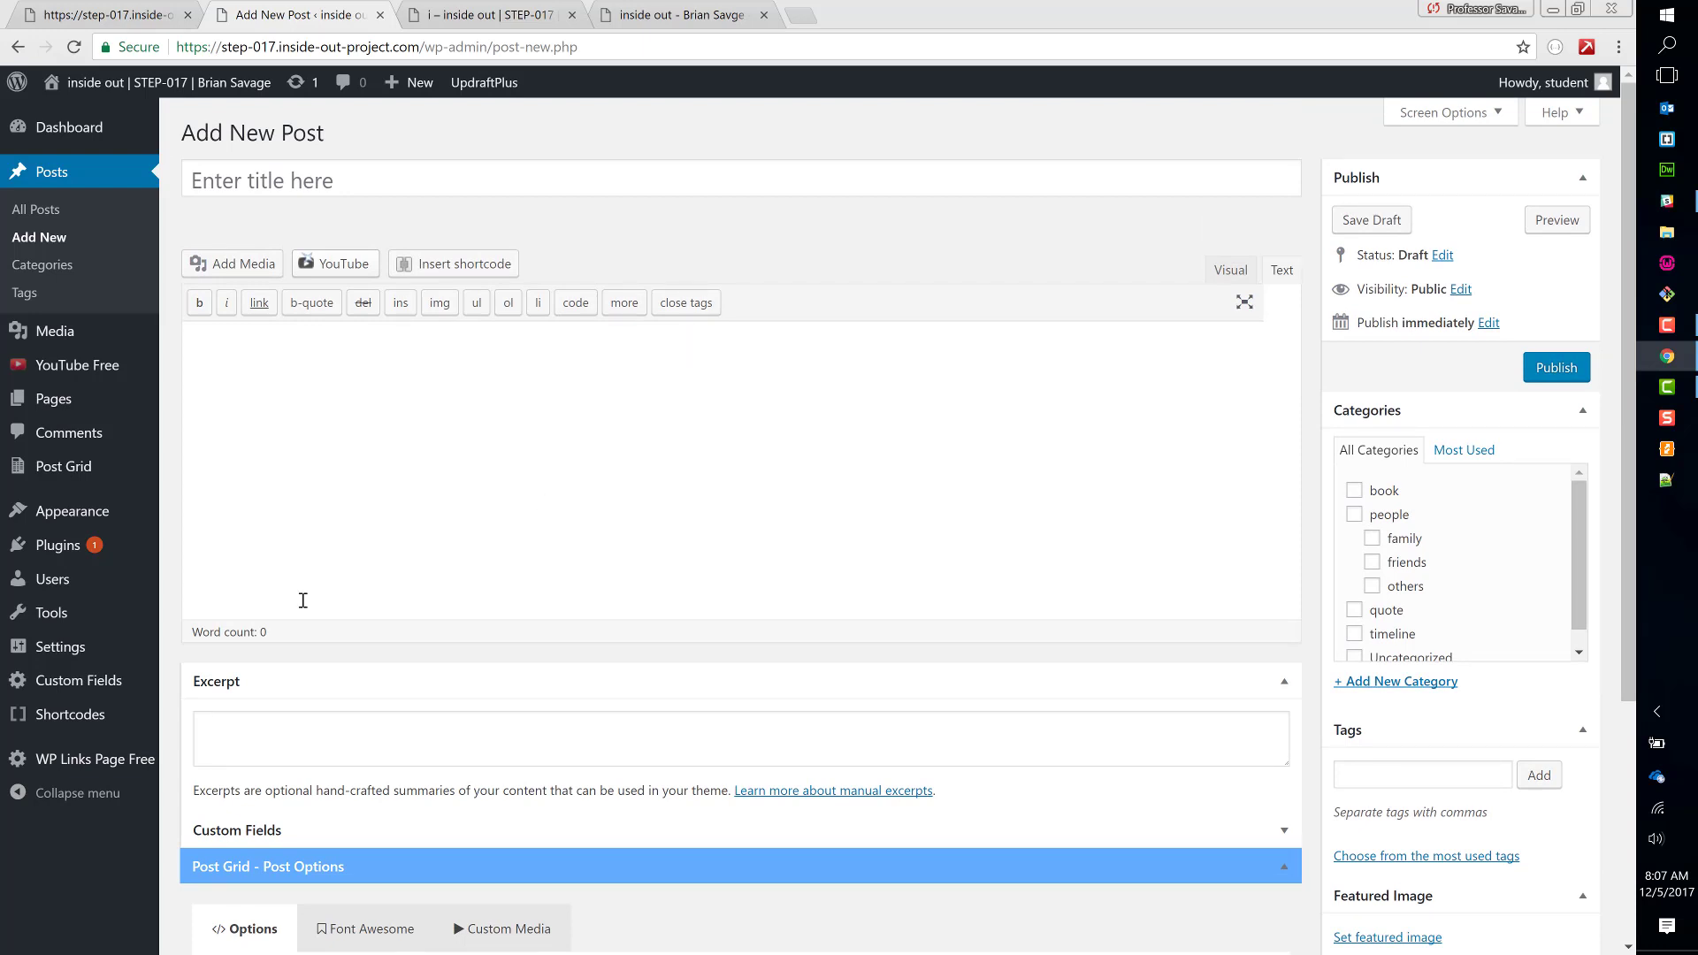
- Open the installed plugins list in a new tab and look through the plugins
mouse_move(106, 555)
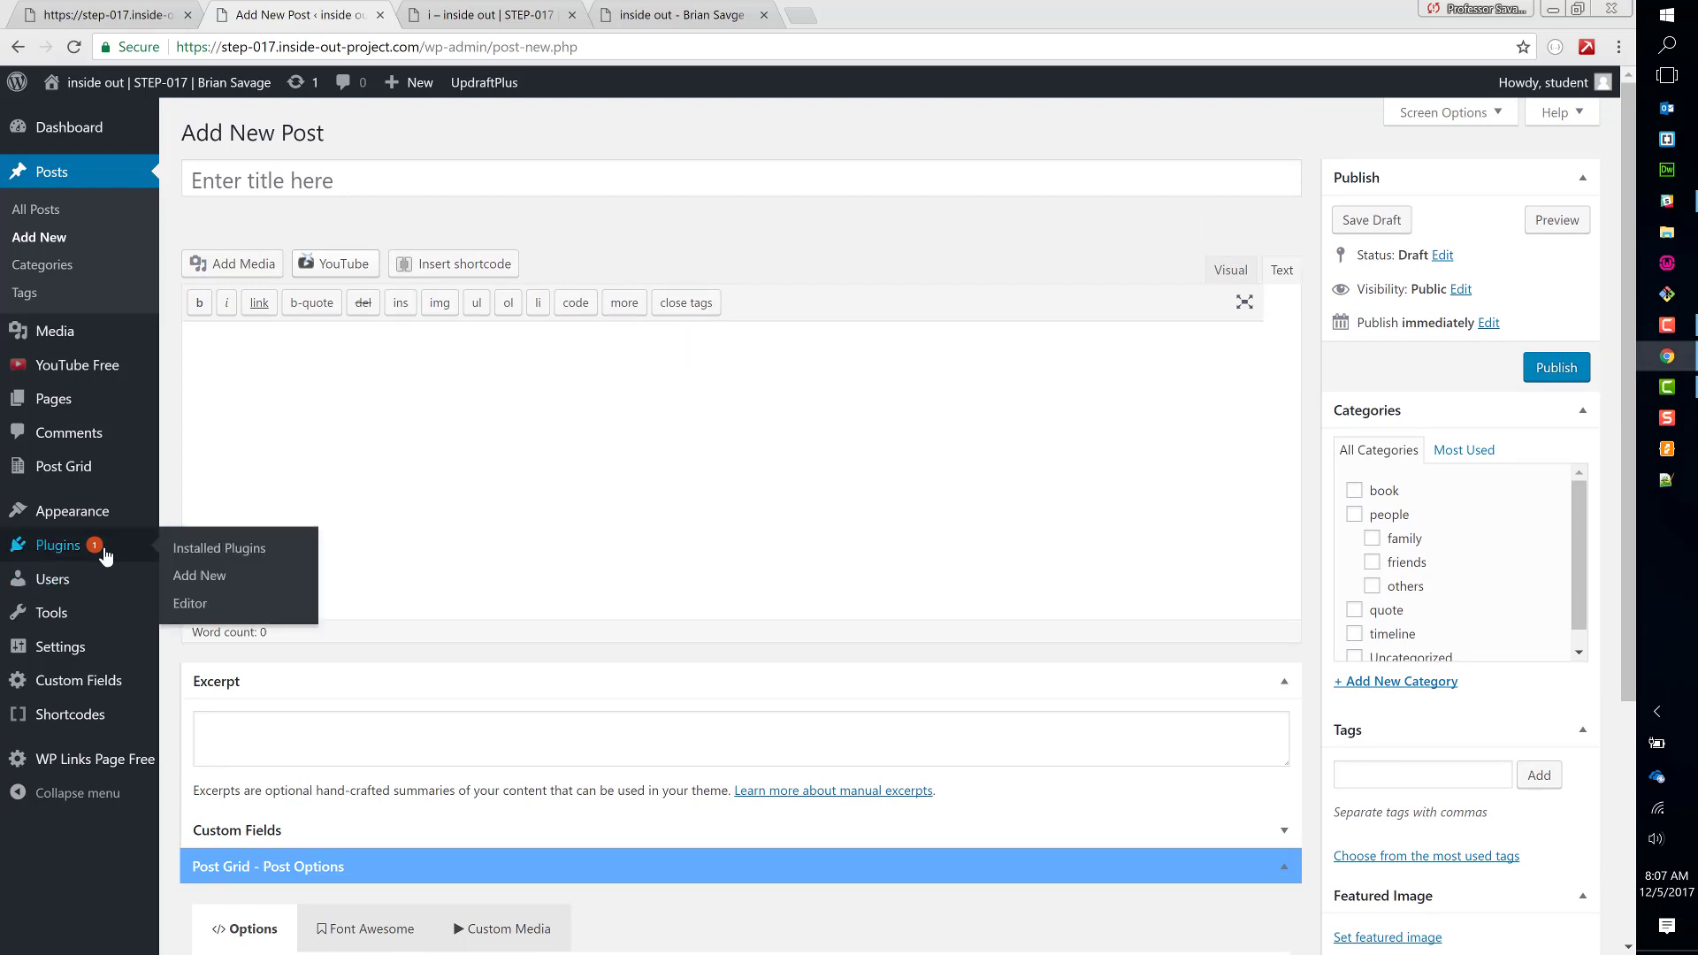
ctrl+shift+click(219, 548)
scroll(550, 380, down, 3)
scroll(550, 386, down, 2)
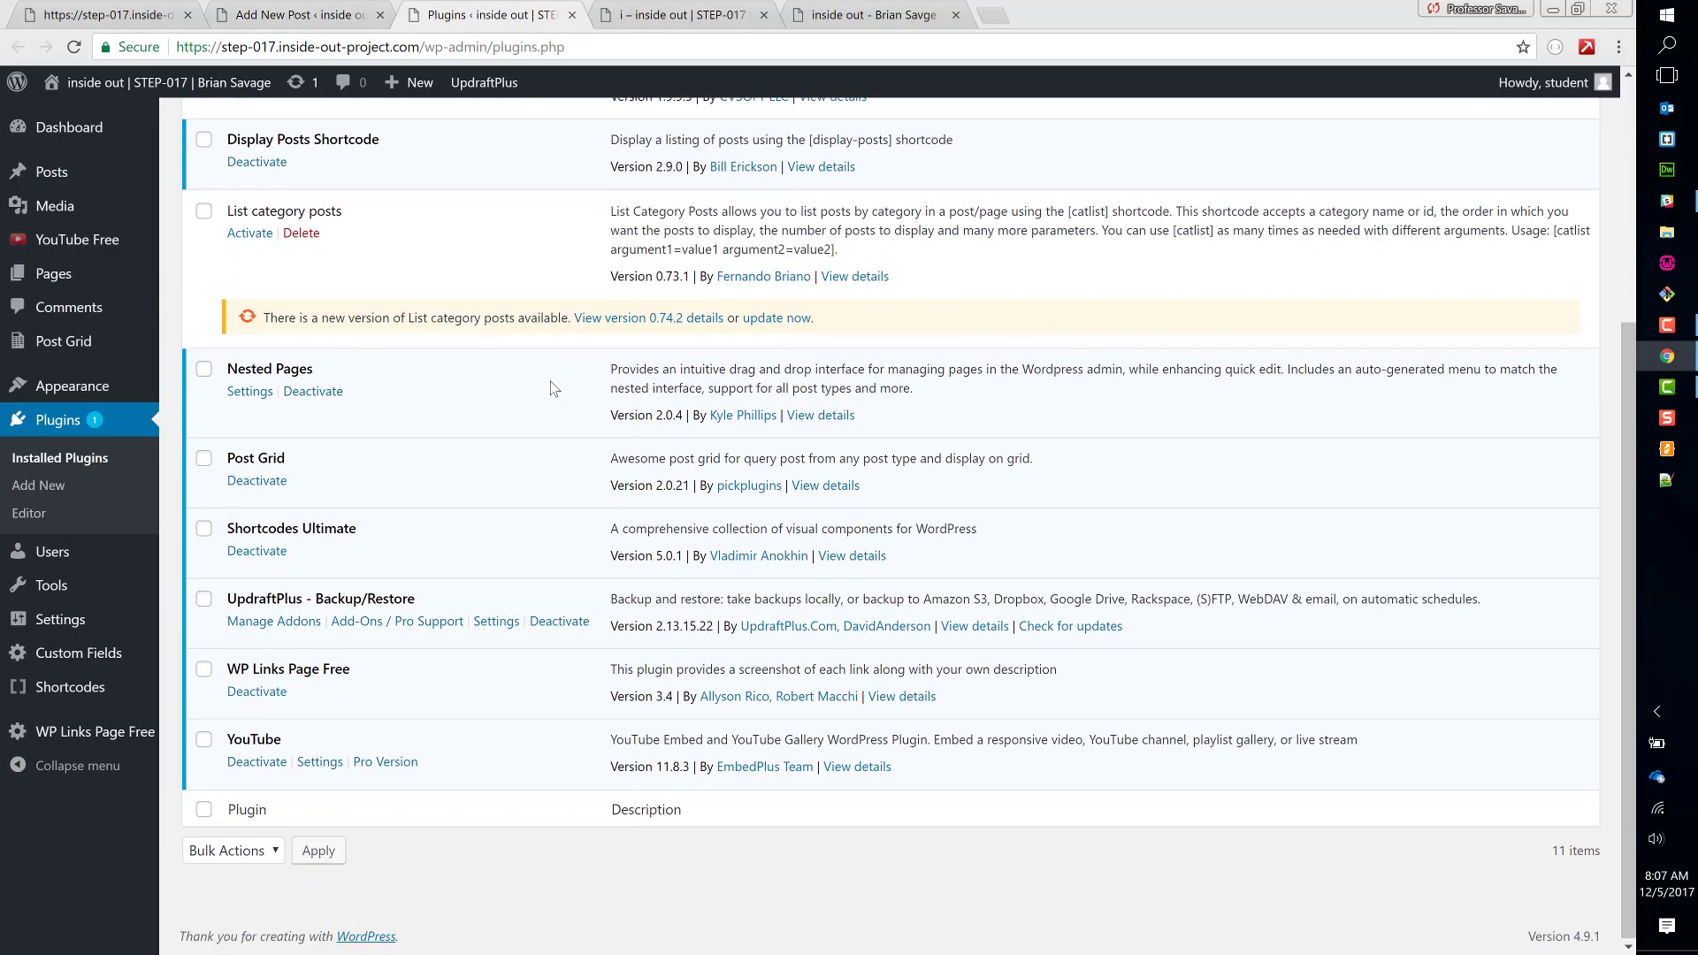
scroll(550, 386, up, 4)
scroll(550, 382, up, 1)
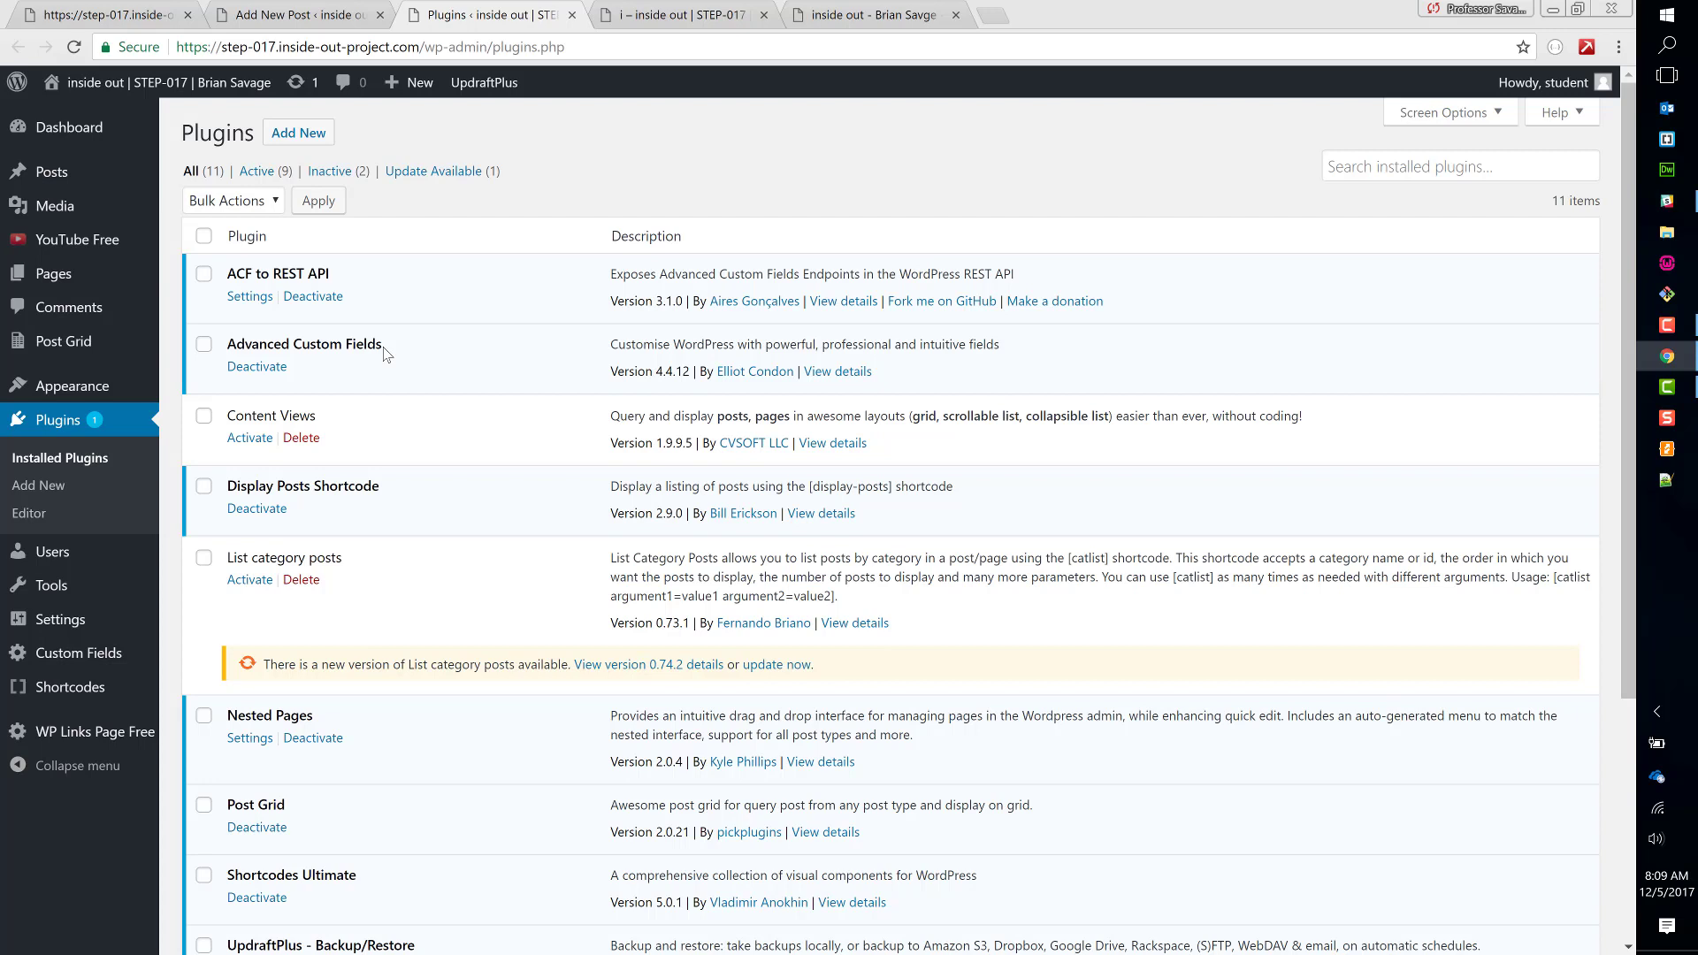
- Copy the plugin name "Advanced Custom Fields" and use it to search for the plugin among those available to add
drag(389, 345, 226, 340)
key(ctrl+c)
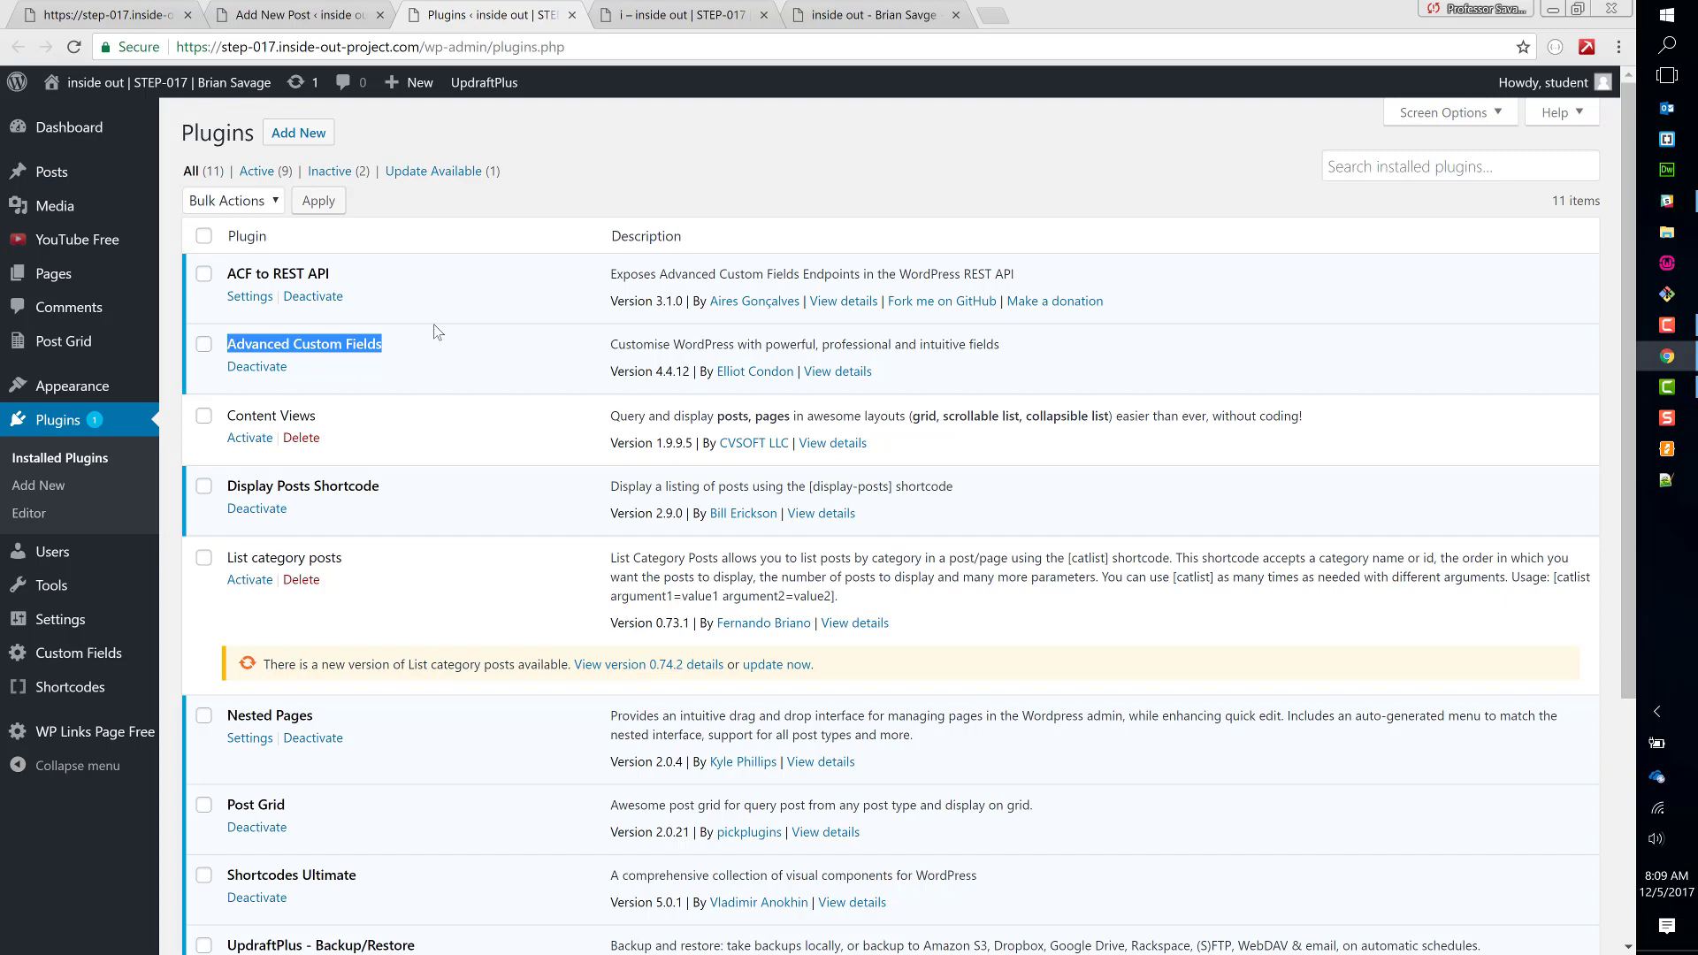
click(300, 133)
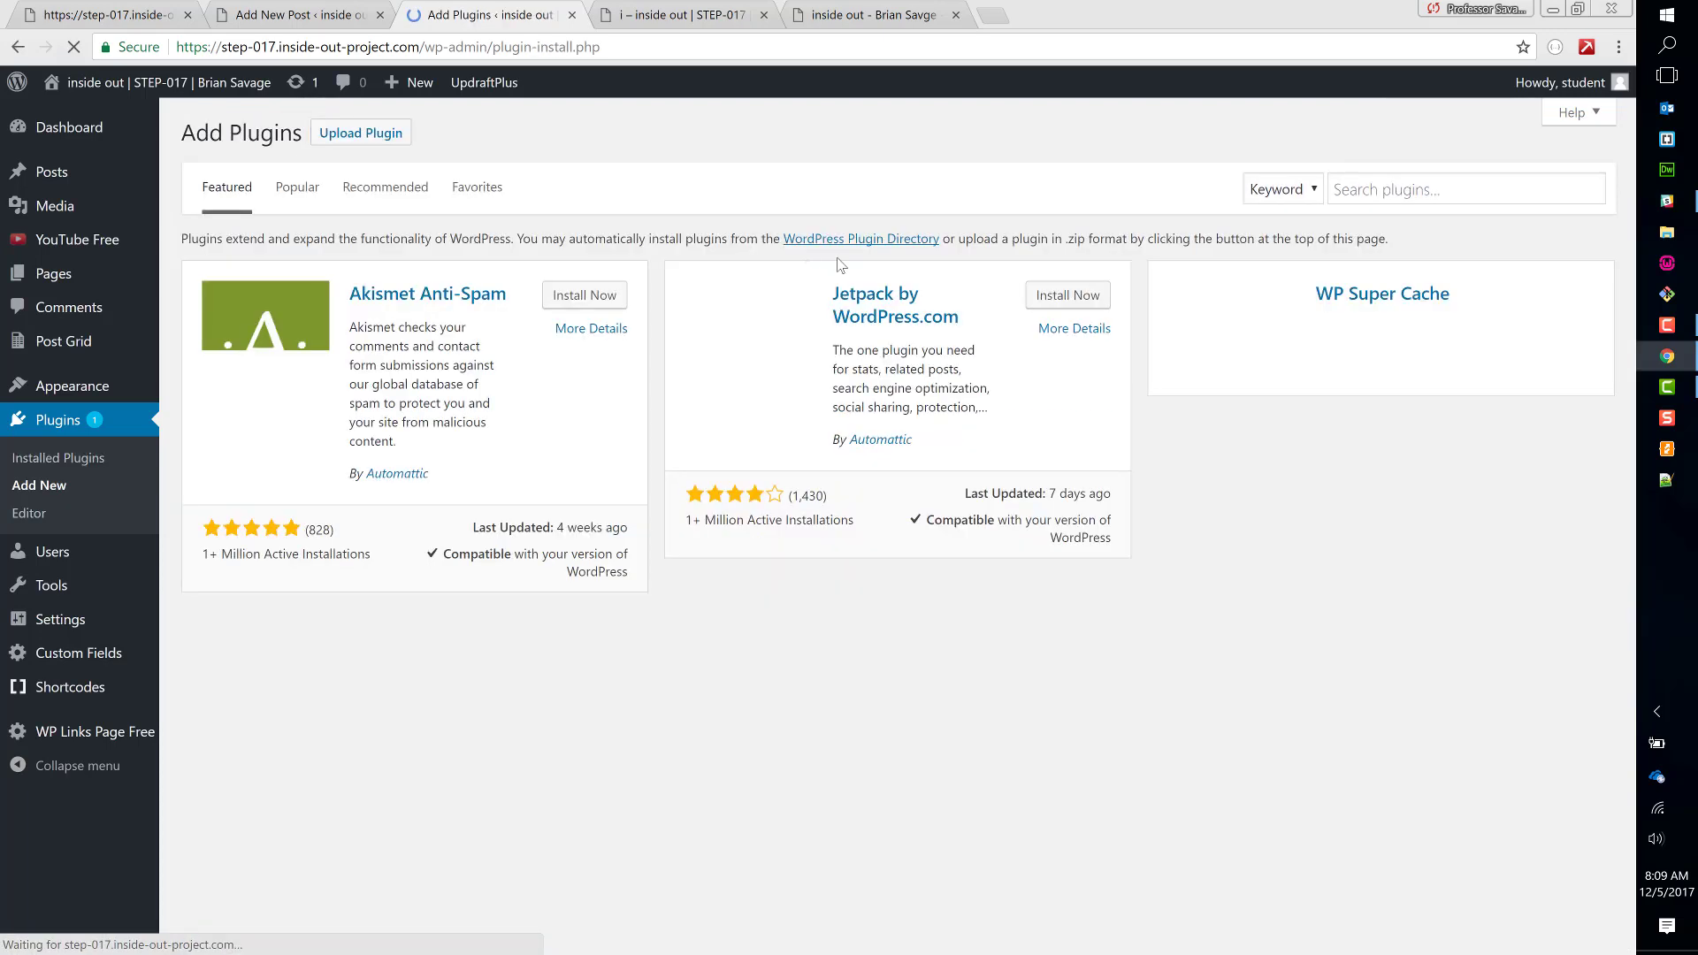
drag(809, 263, 984, 271)
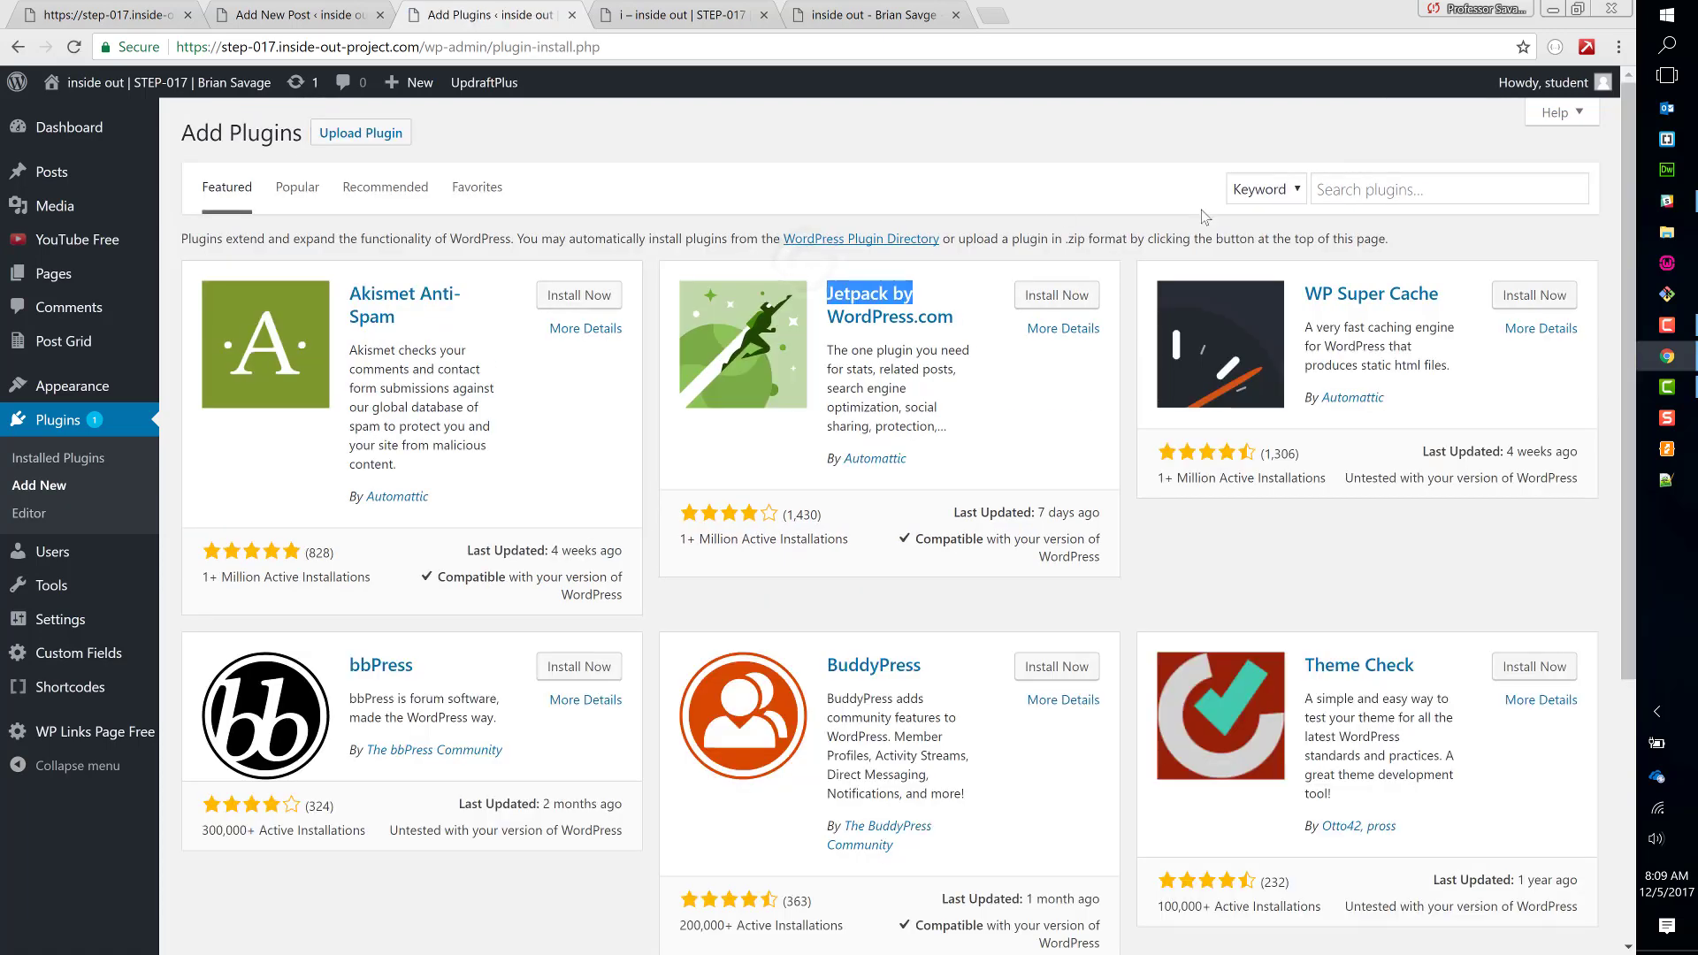
click(1338, 203)
key(ctrl+v)
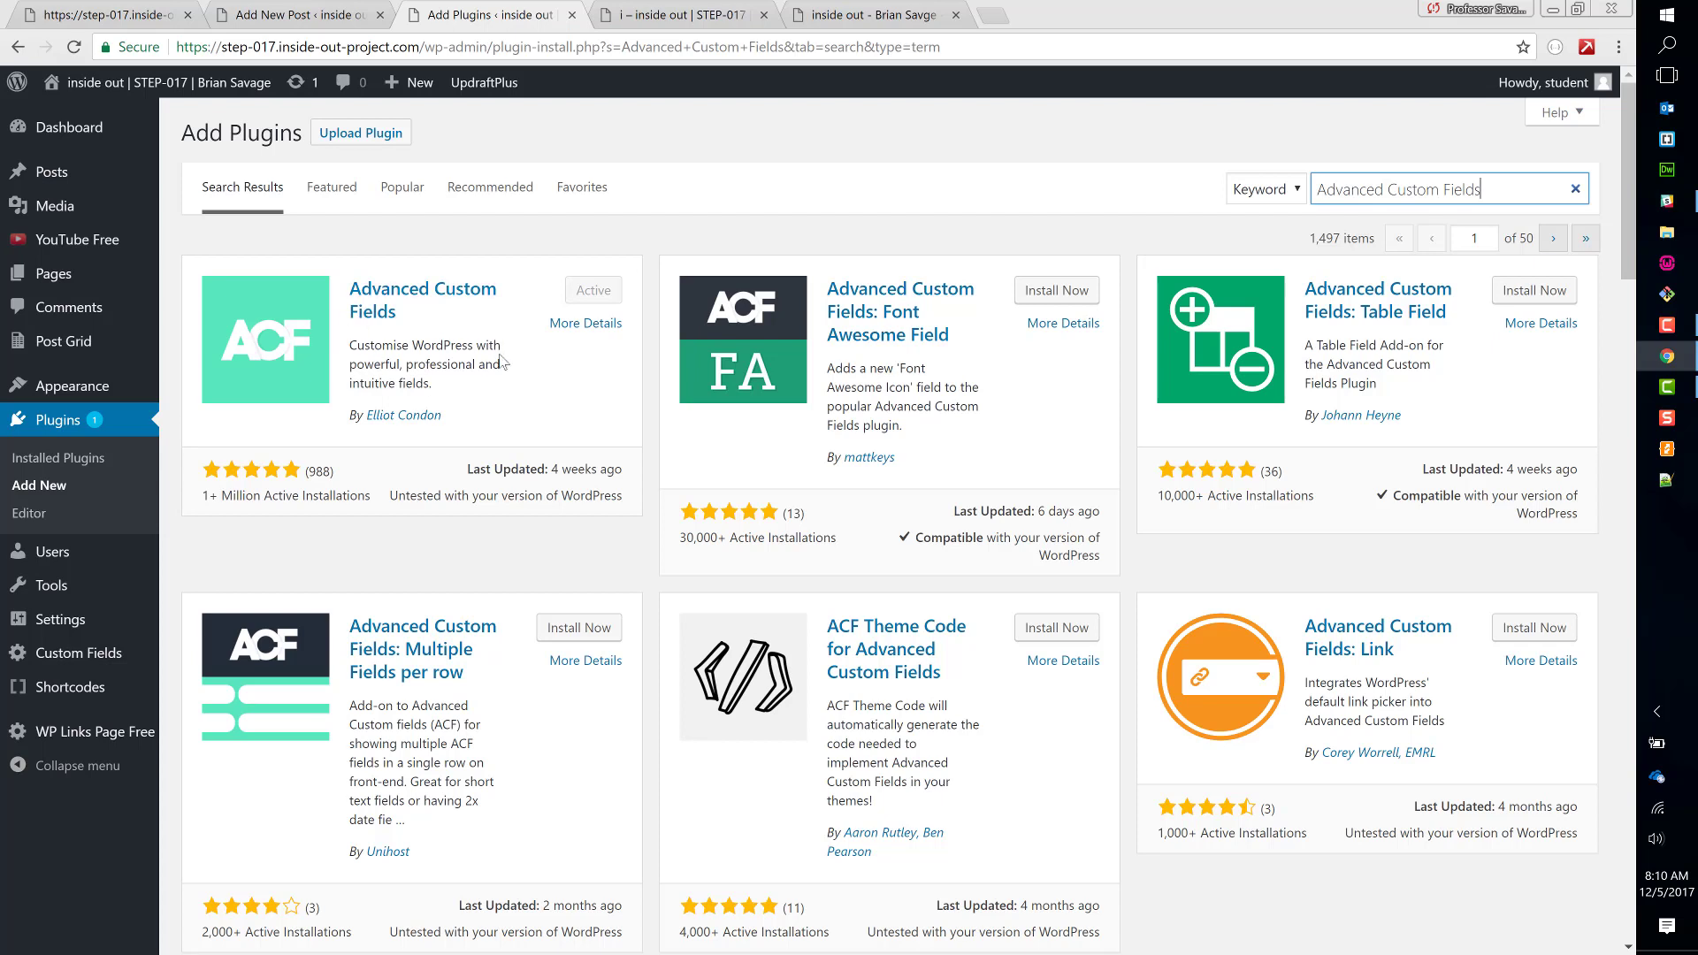
click(501, 361)
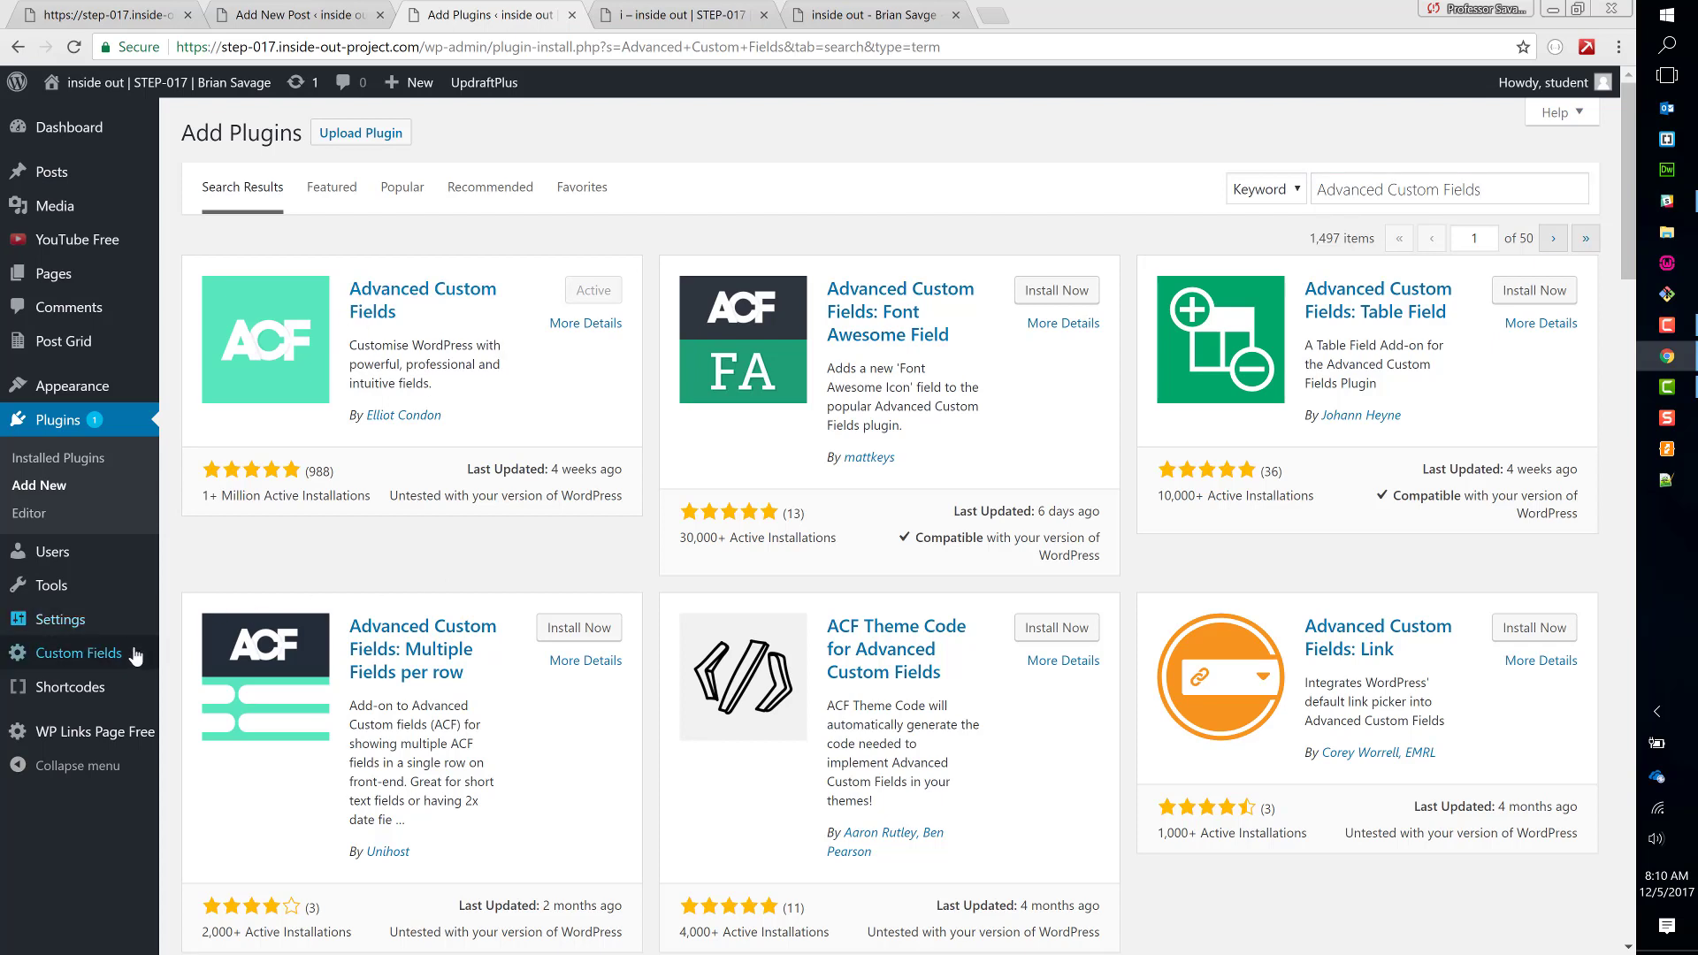
- Open the list of custom field groups provided by Advanced Custom Fields
mouse_move(136, 654)
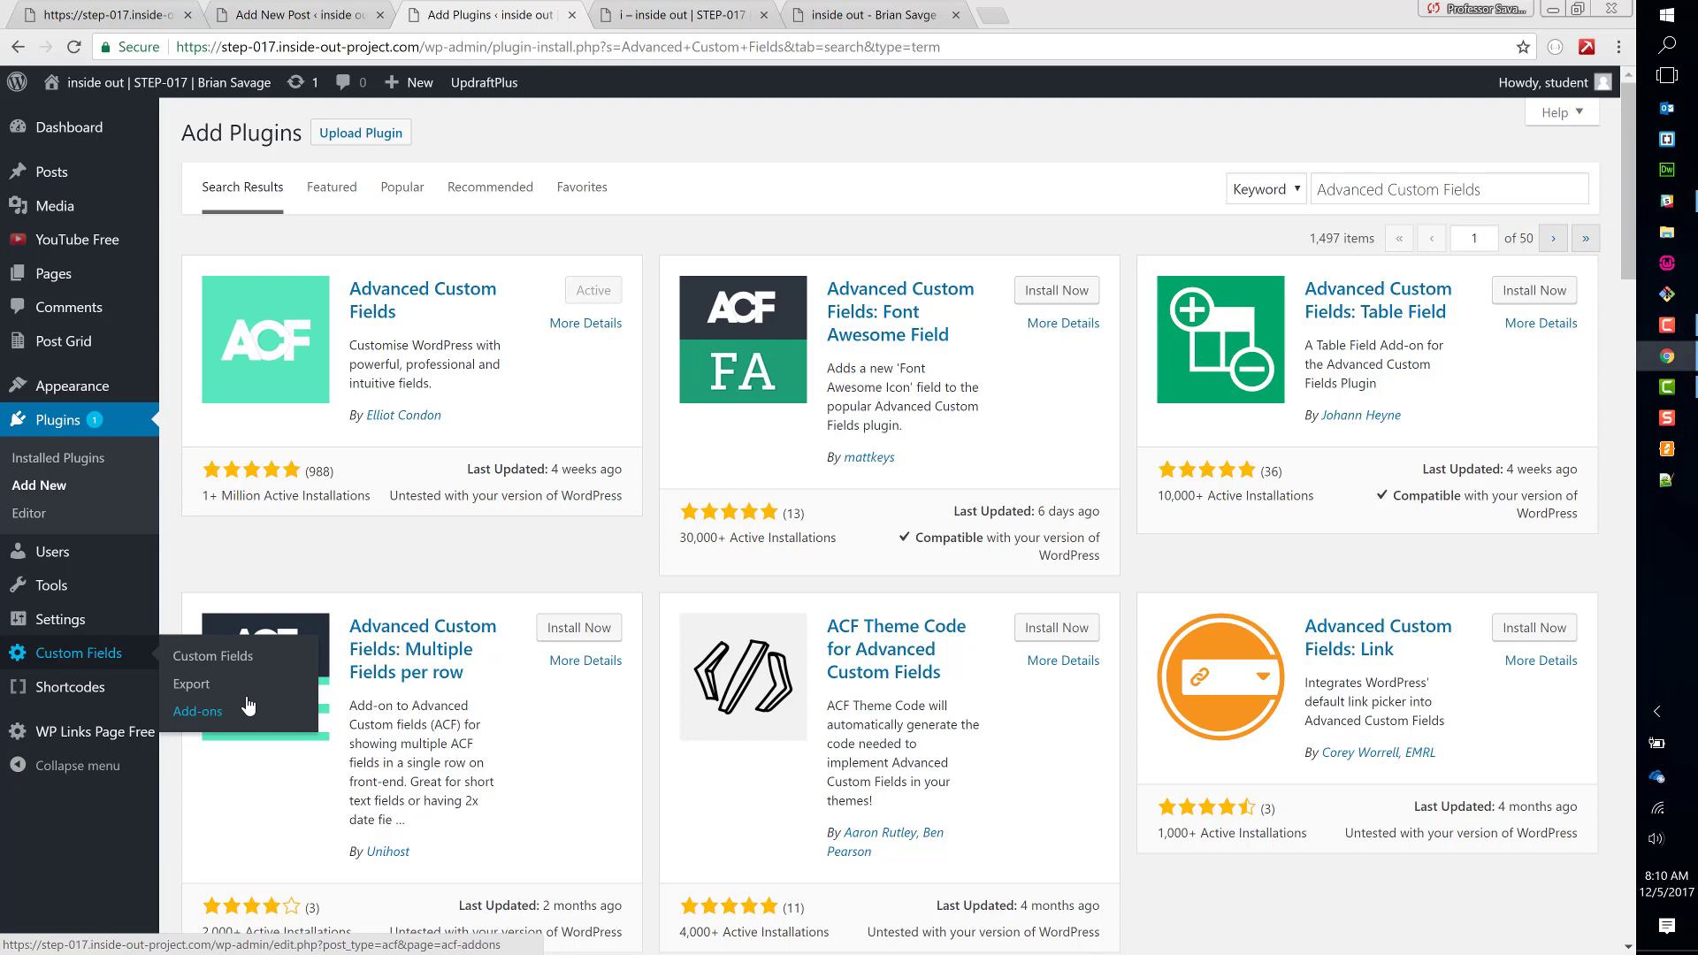
click(219, 662)
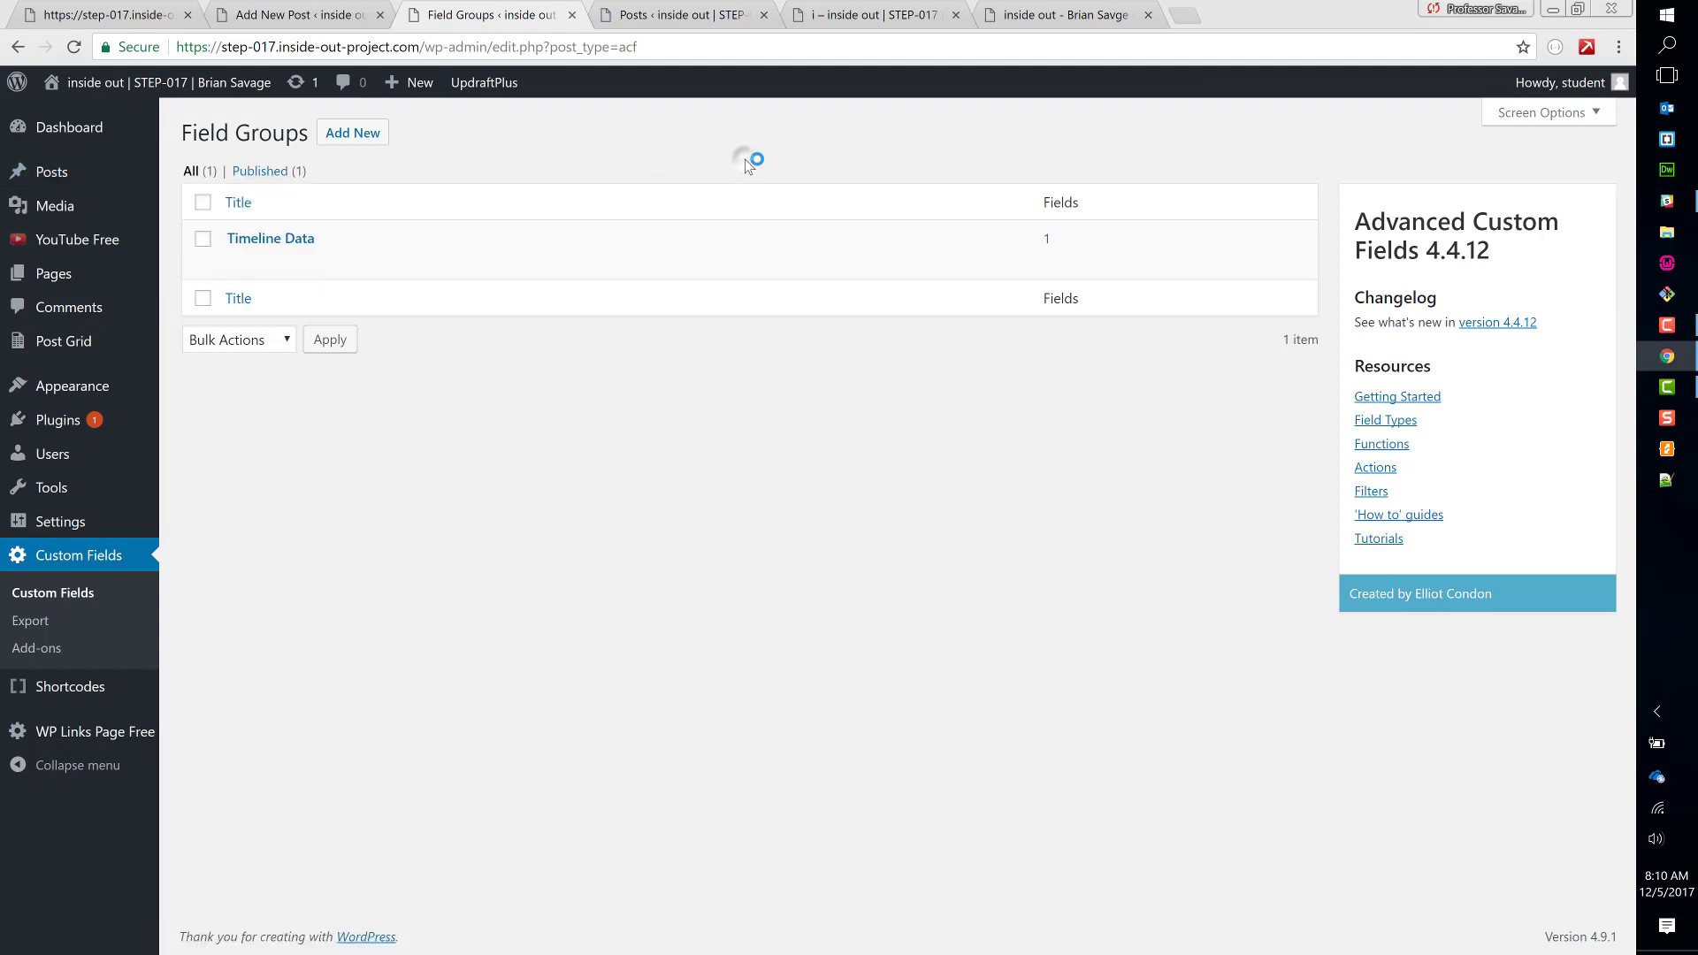
- Start a new blank post from the tab that shows the posts list
click(681, 15)
click(333, 129)
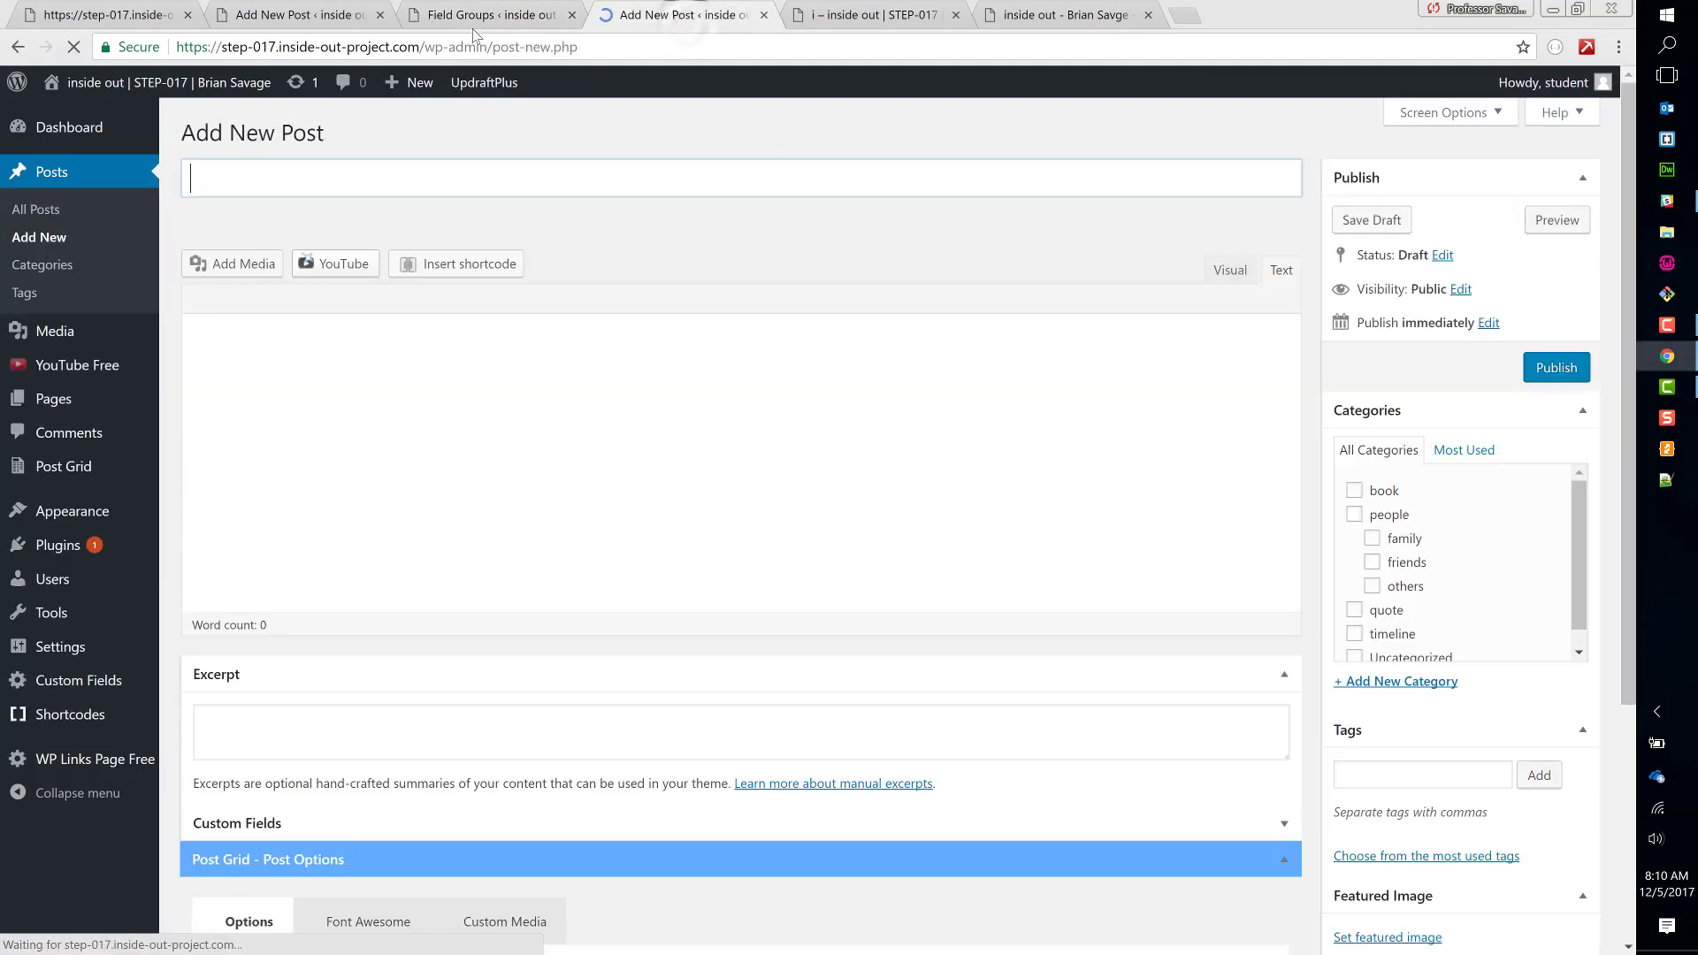
- Open the Timeline Data field group and expand its Event Date field
click(493, 18)
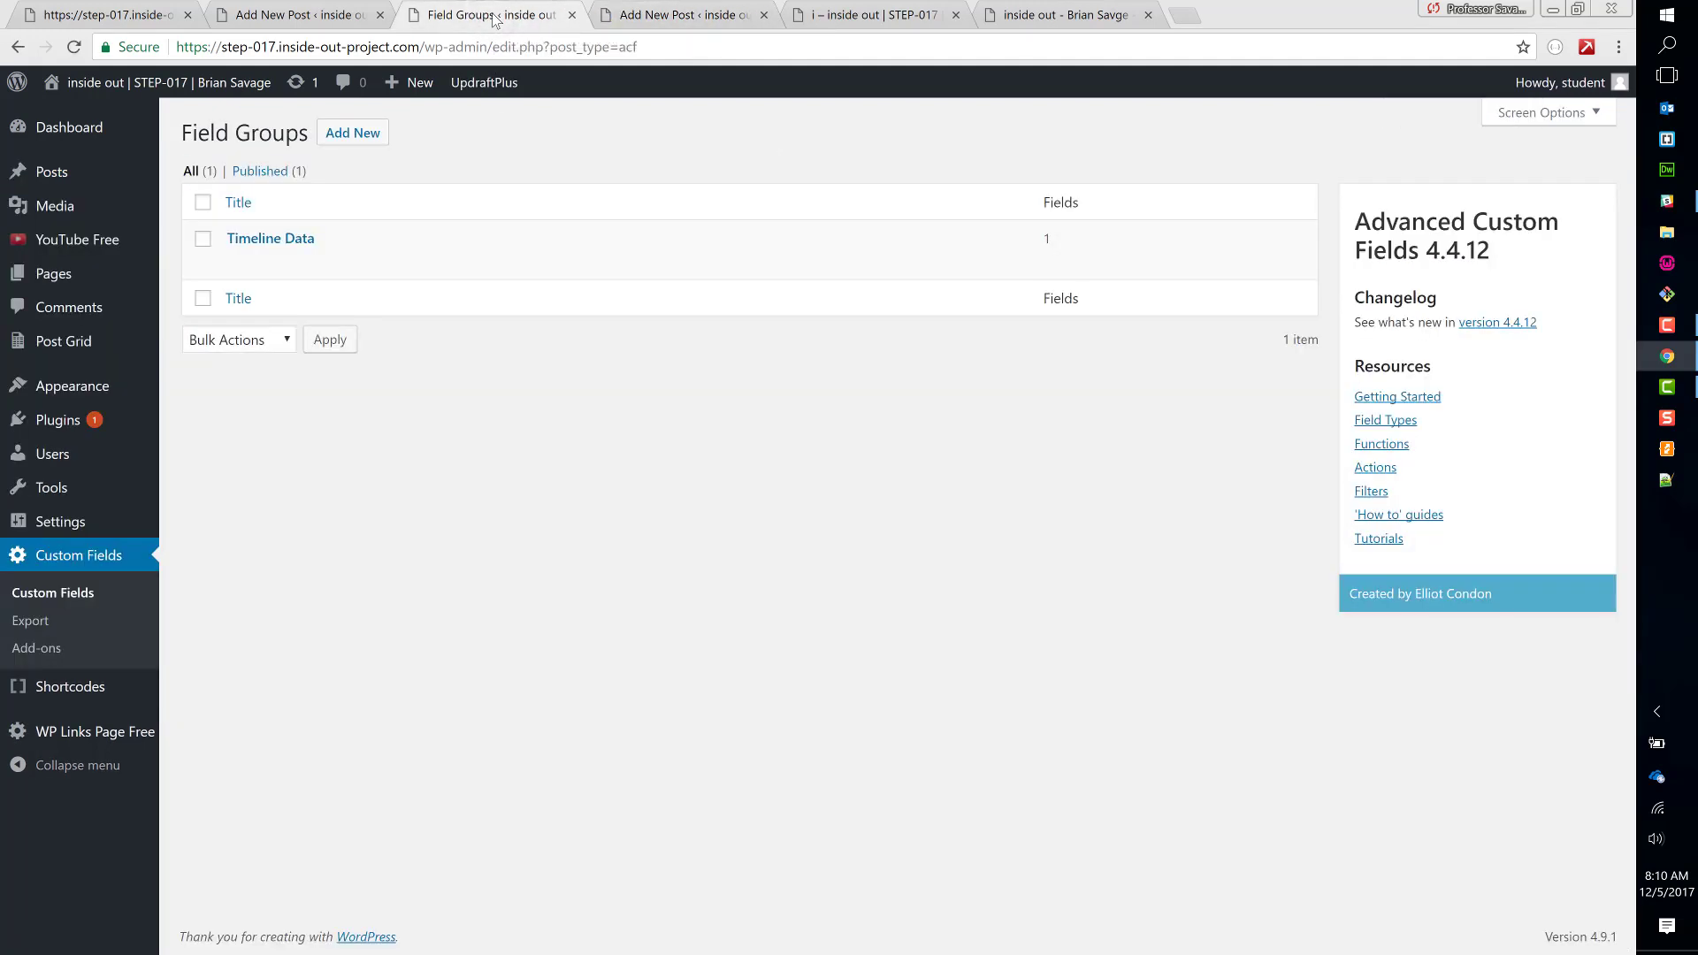
click(301, 237)
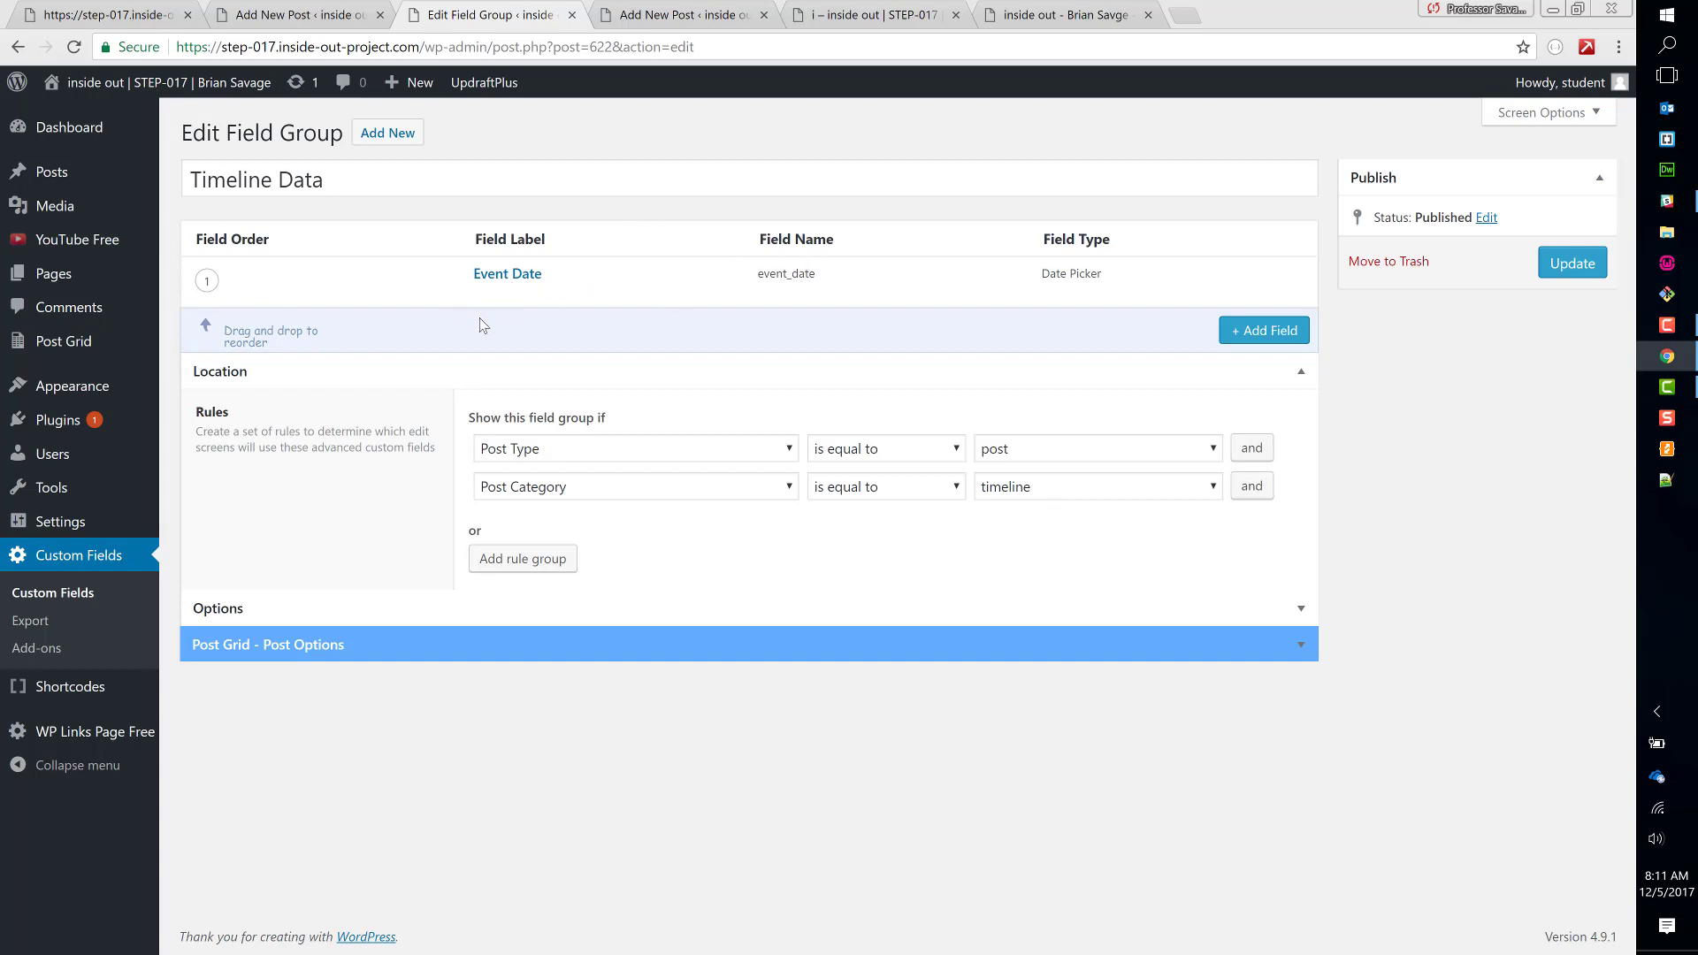
mouse_move(515, 287)
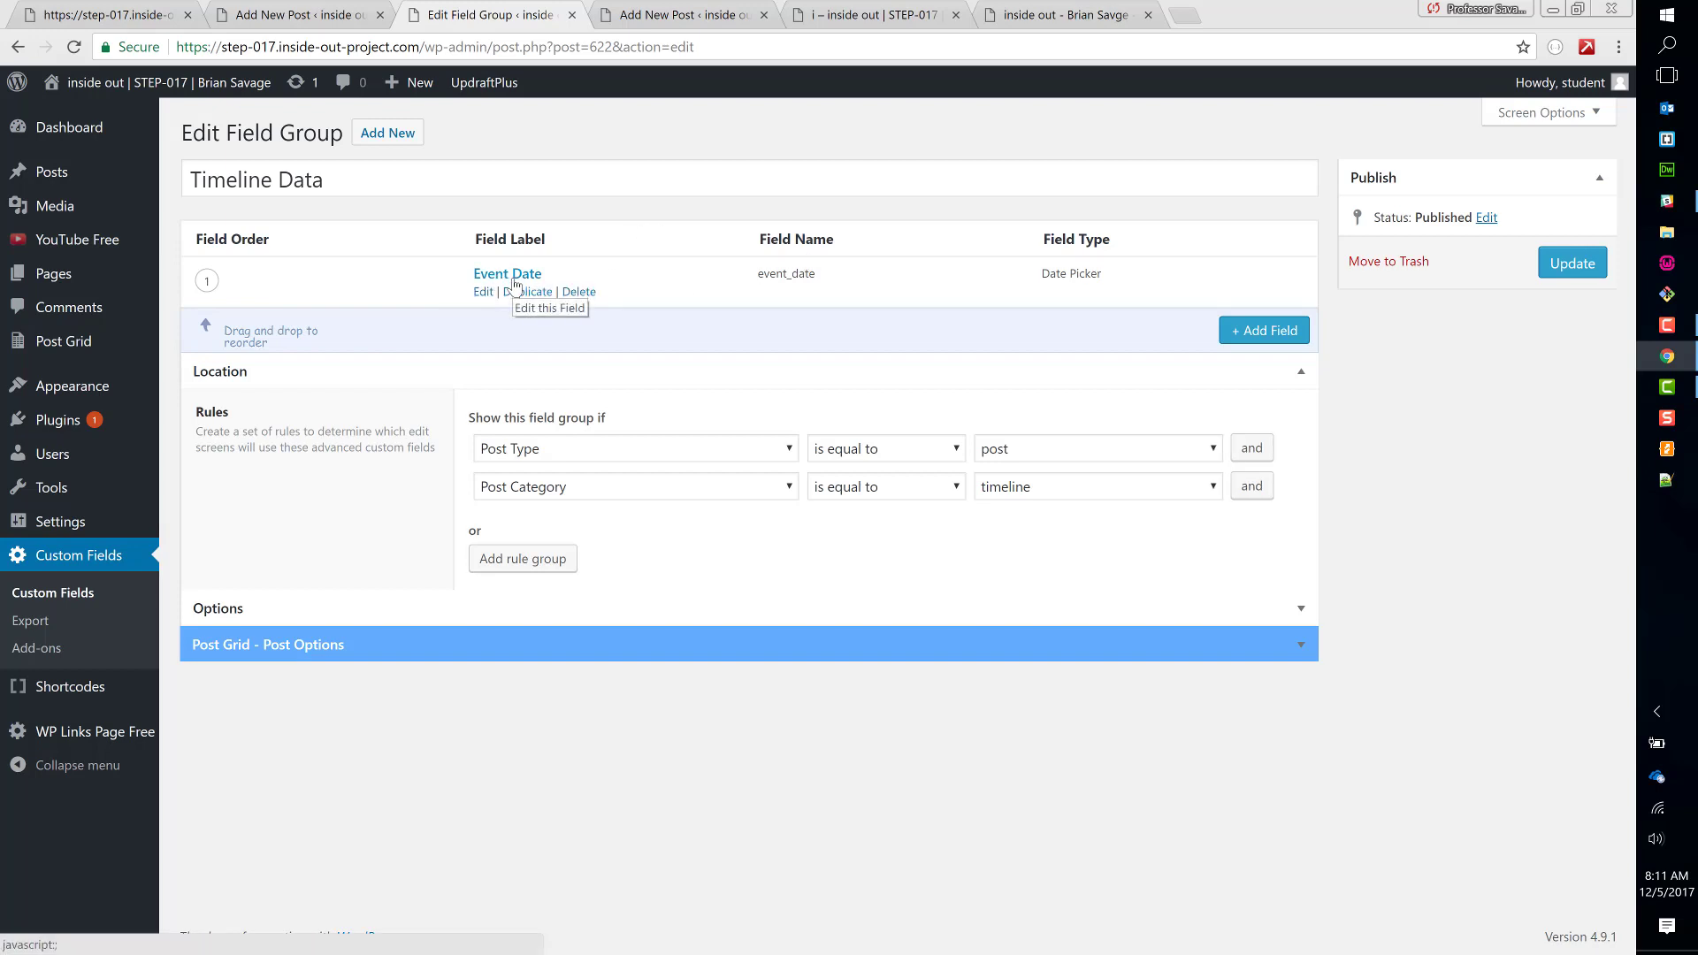
right_click(506, 273)
click(497, 278)
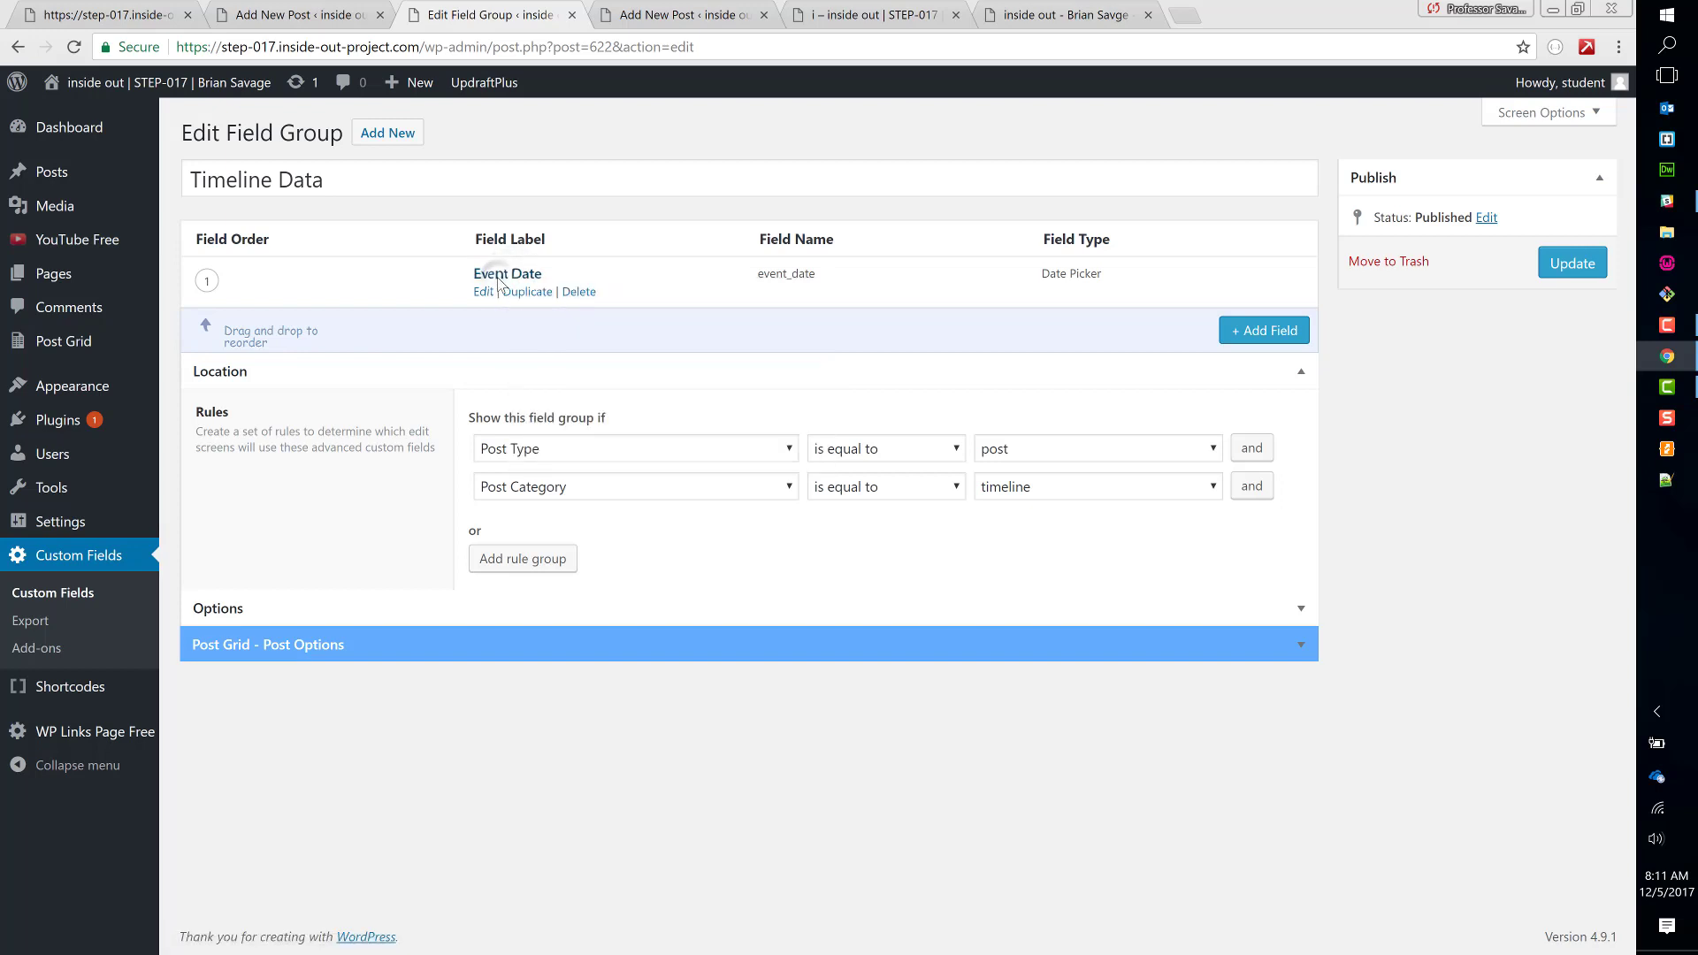
click(498, 278)
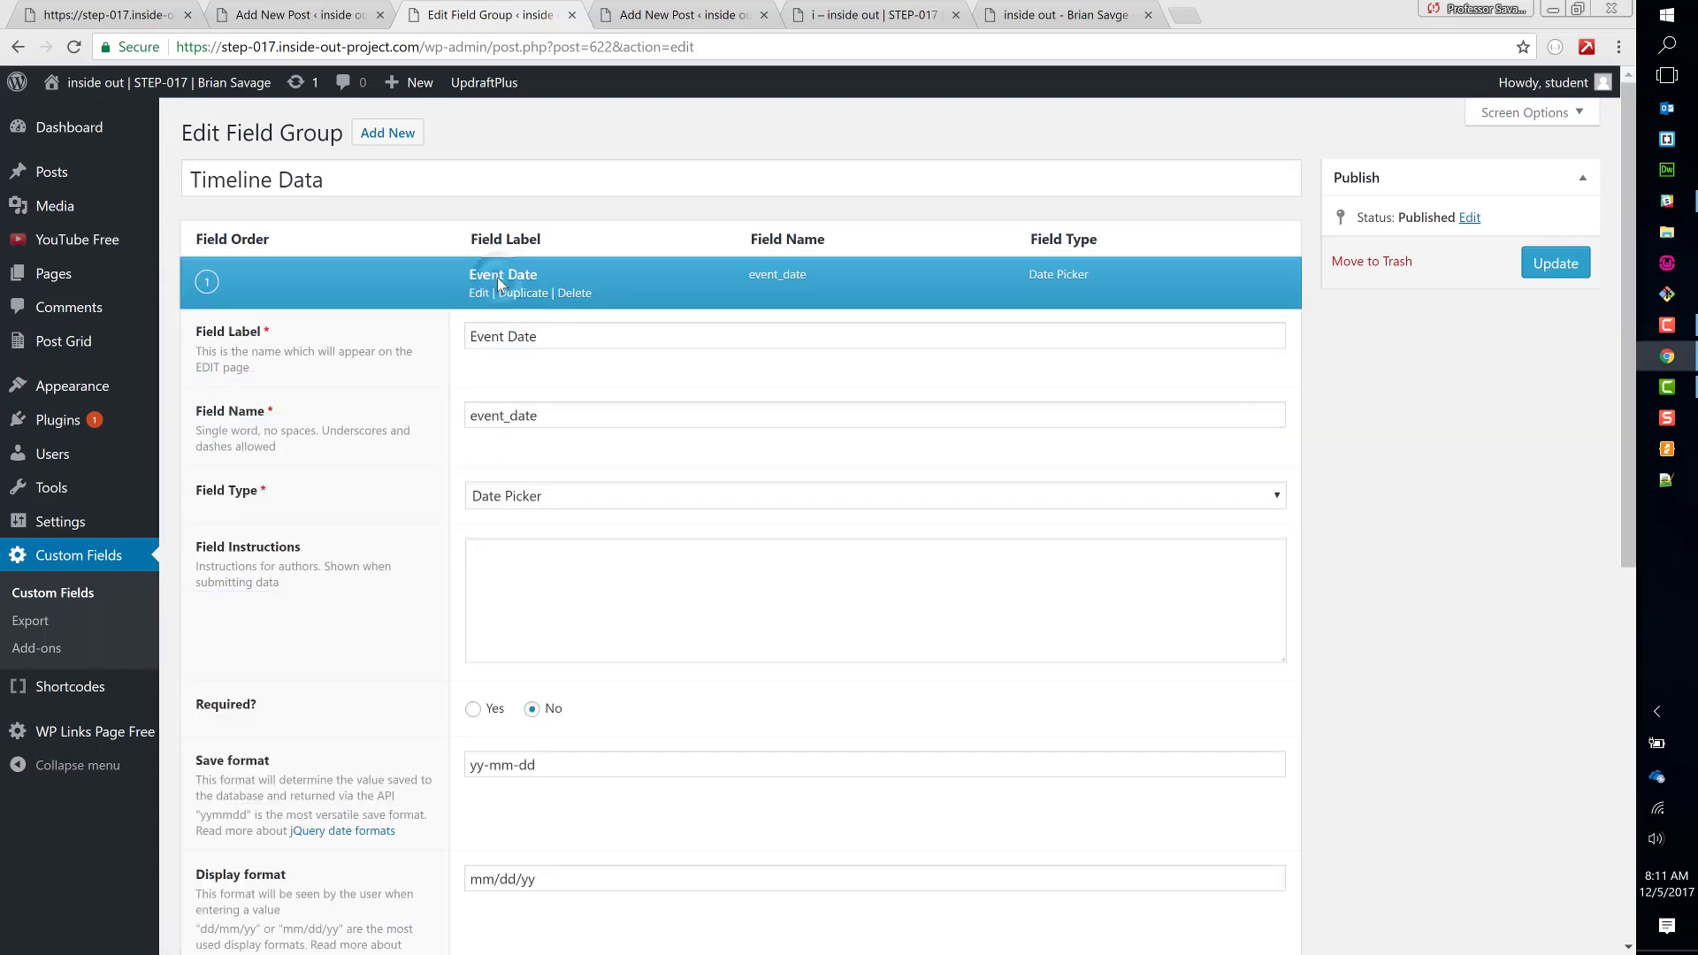
- Examine the Event Date field's label, name, type, save format, display format and conditional logic settings
scroll(352, 452, down, 5)
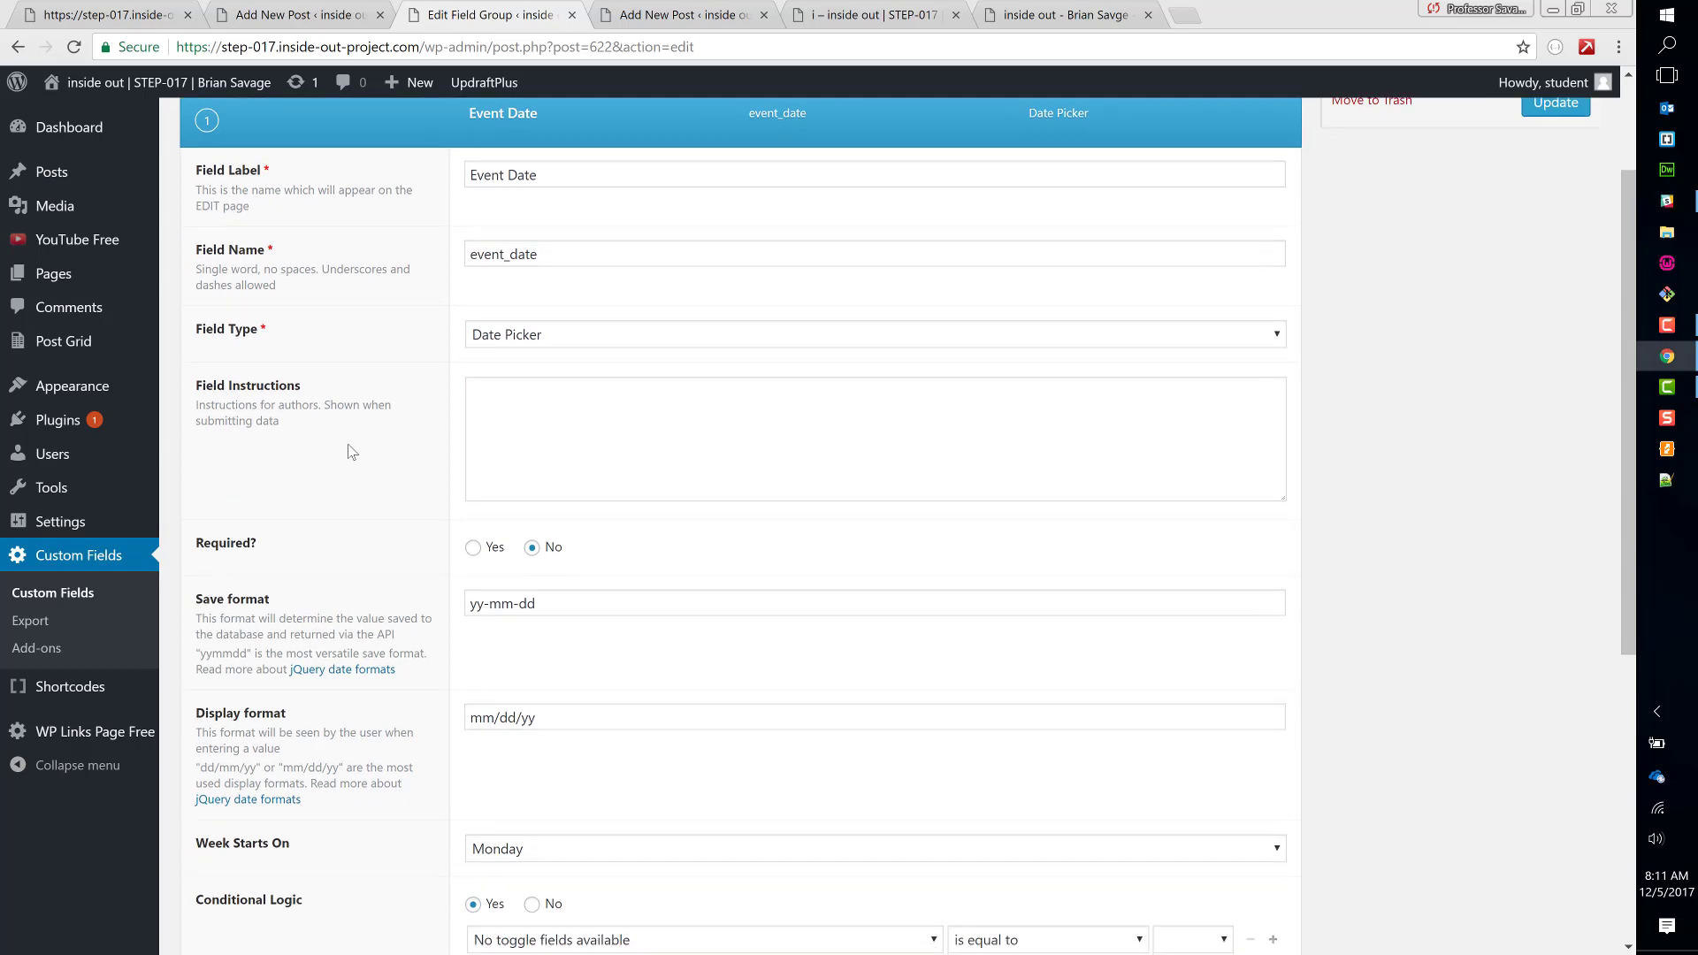
scroll(352, 452, down, 2)
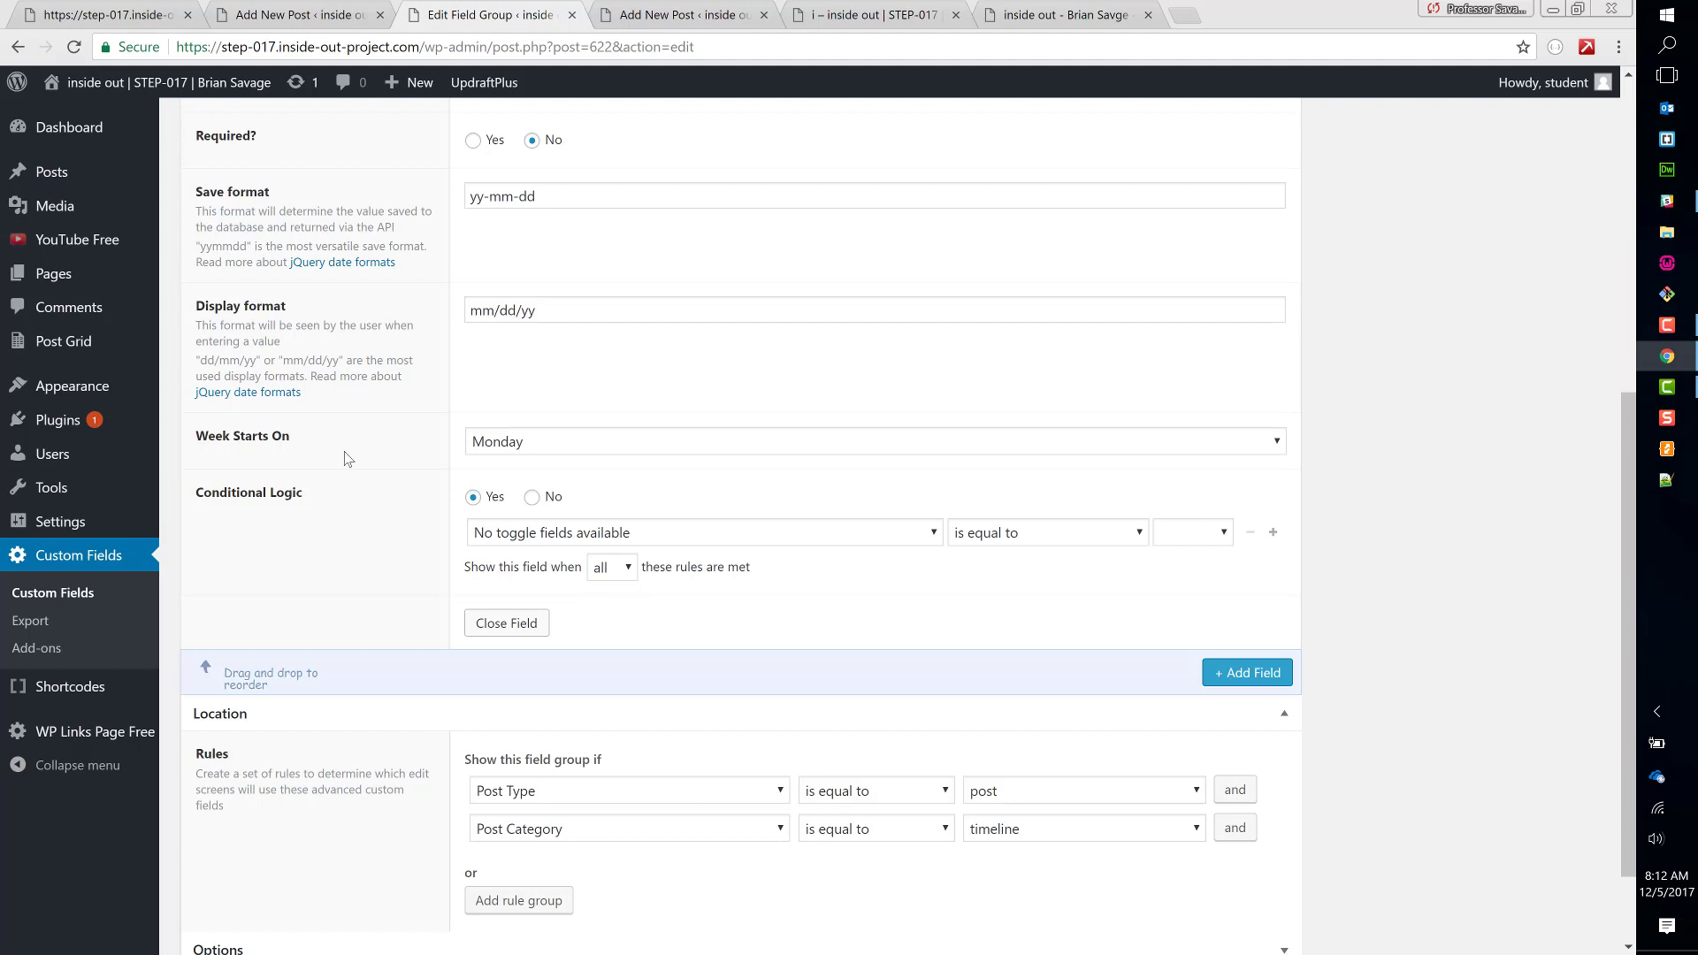
scroll(323, 529, up, 2)
scroll(325, 529, up, 3)
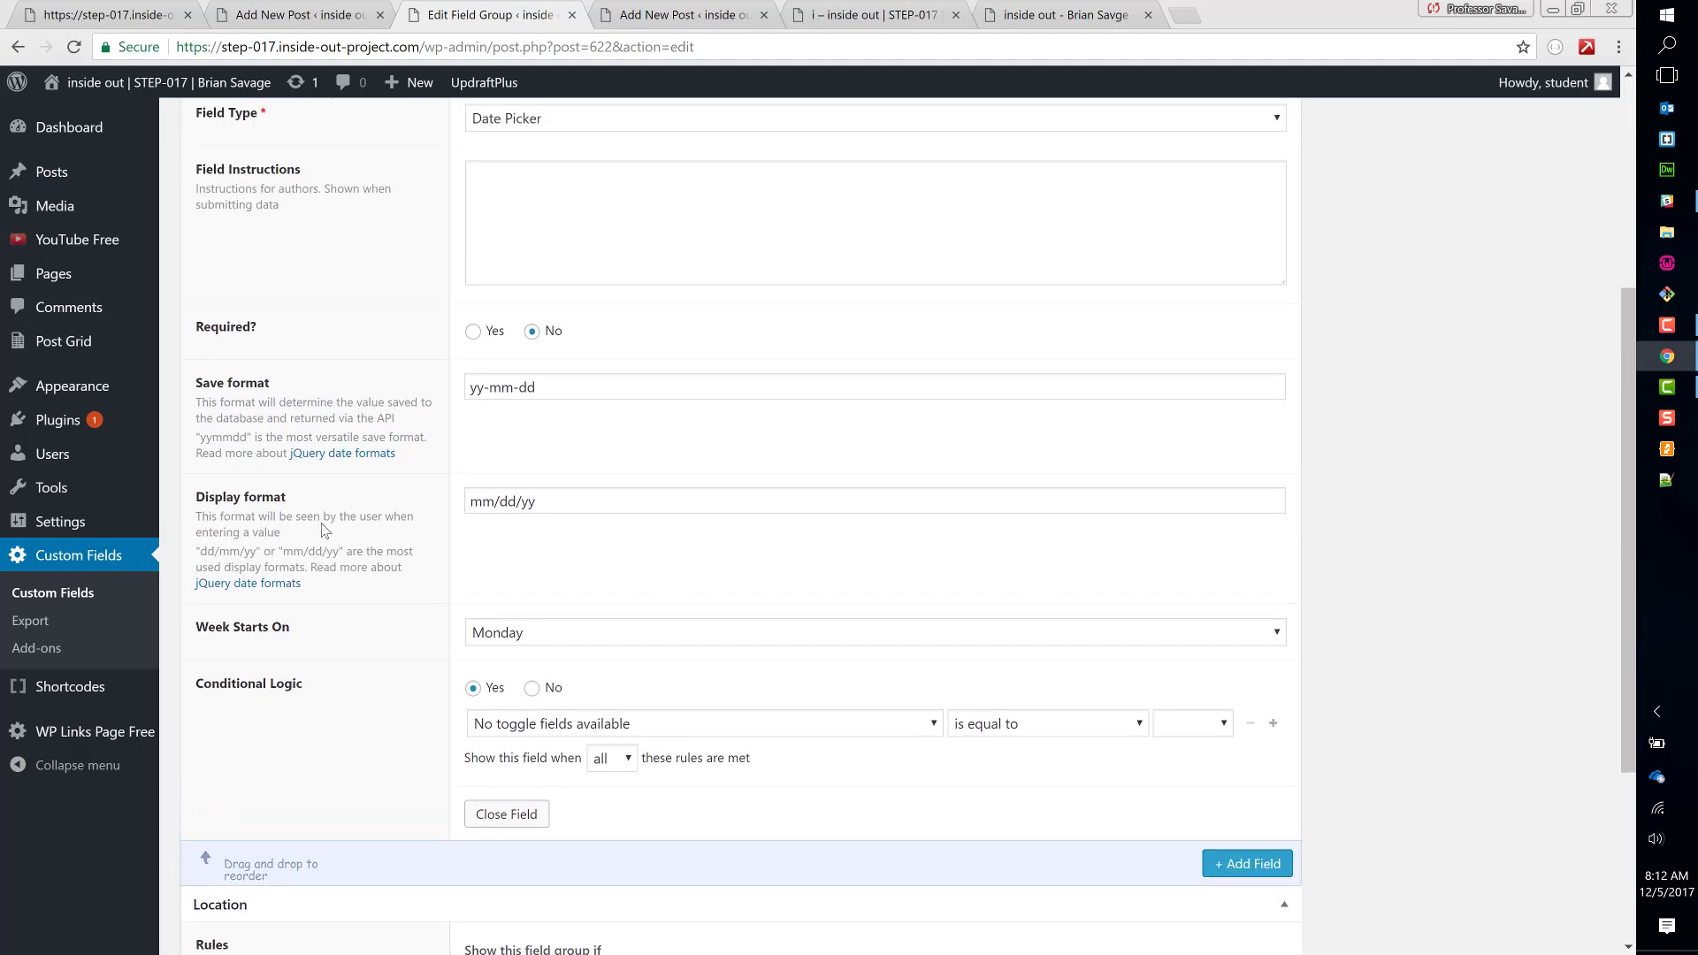
scroll(325, 530, up, 1)
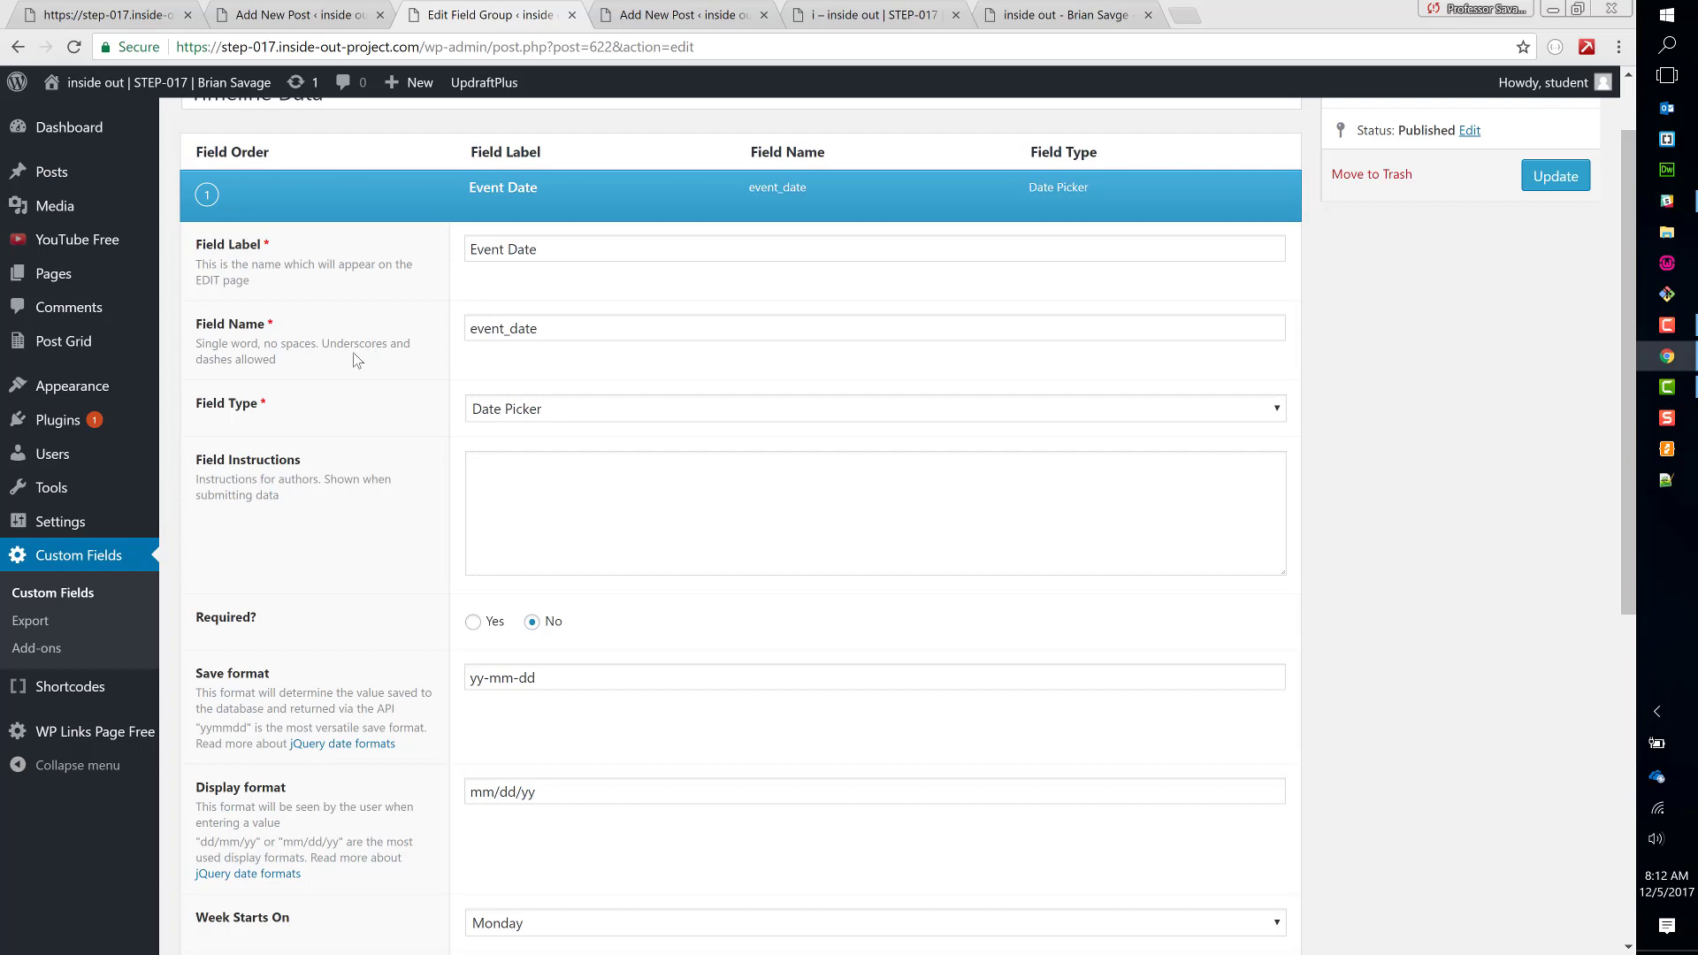
scroll(362, 354, down, 1)
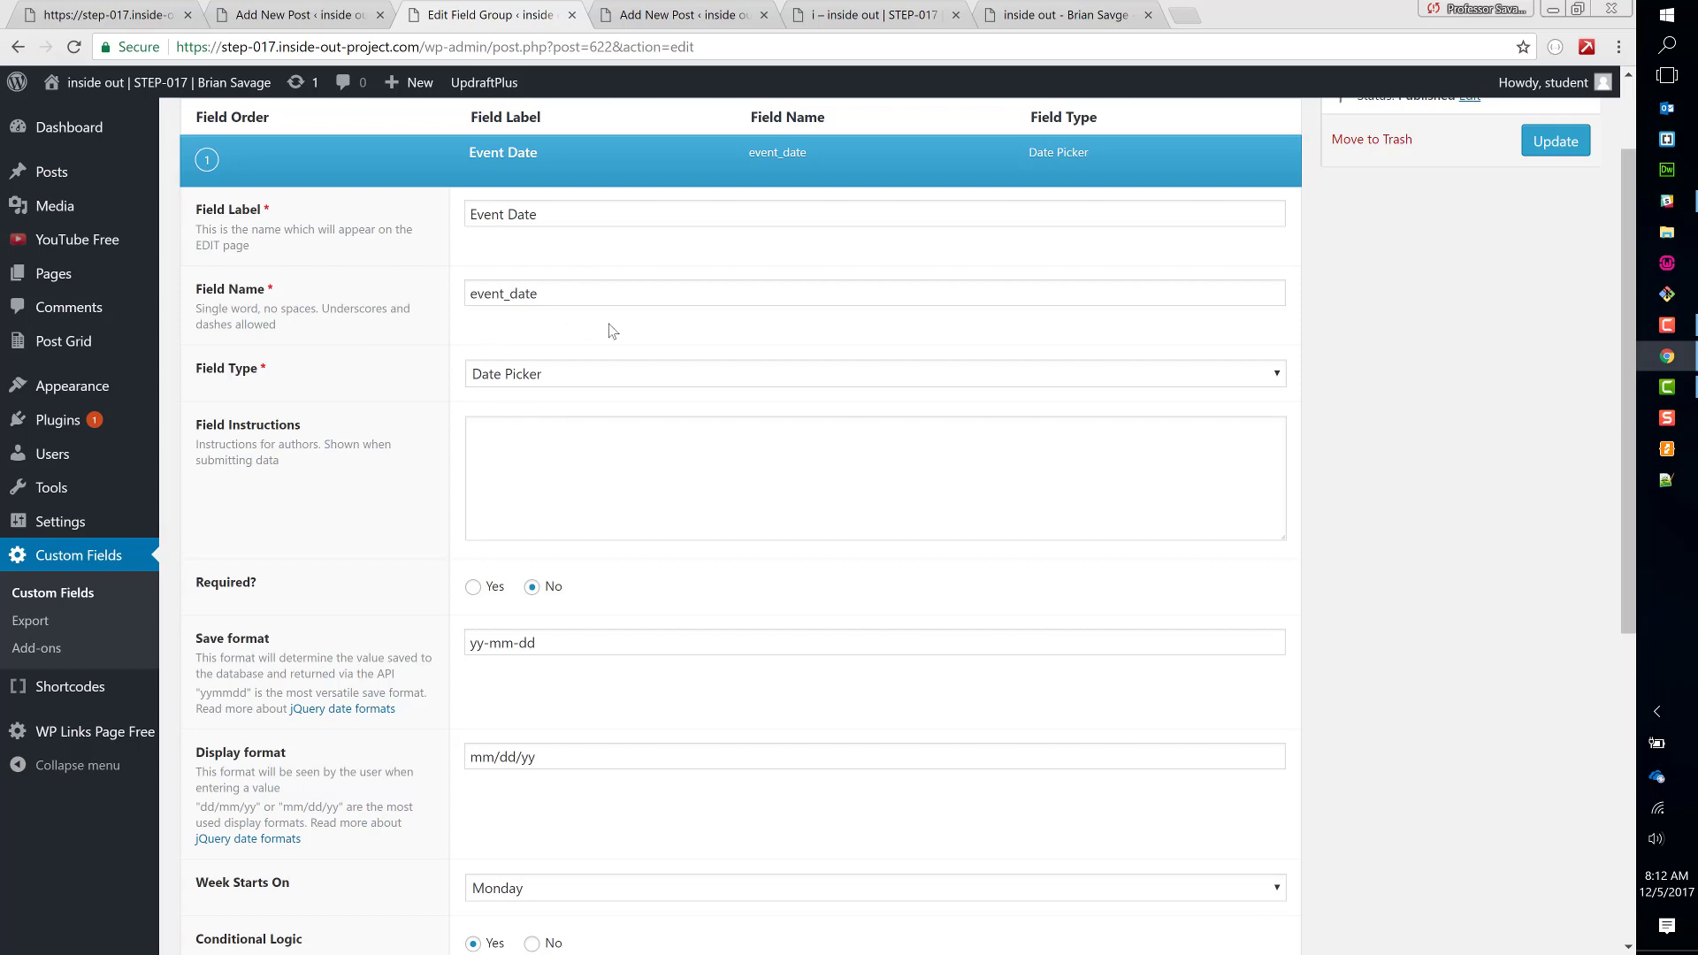
scroll(447, 416, down, 1)
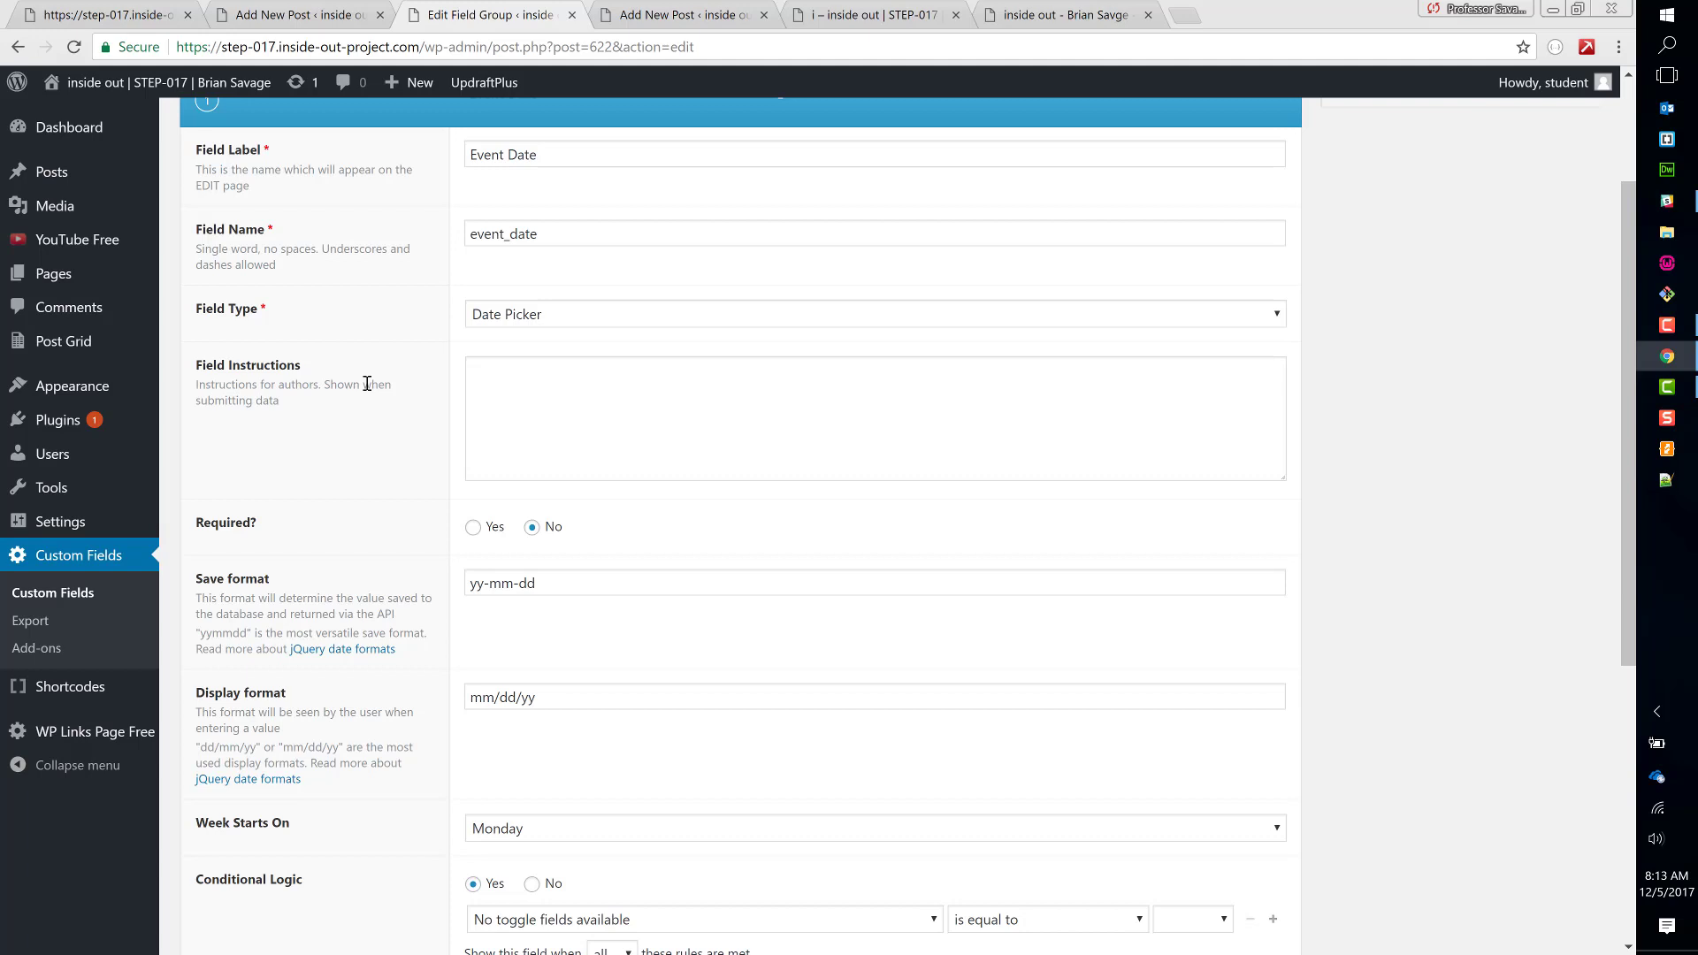
scroll(367, 383, down, 3)
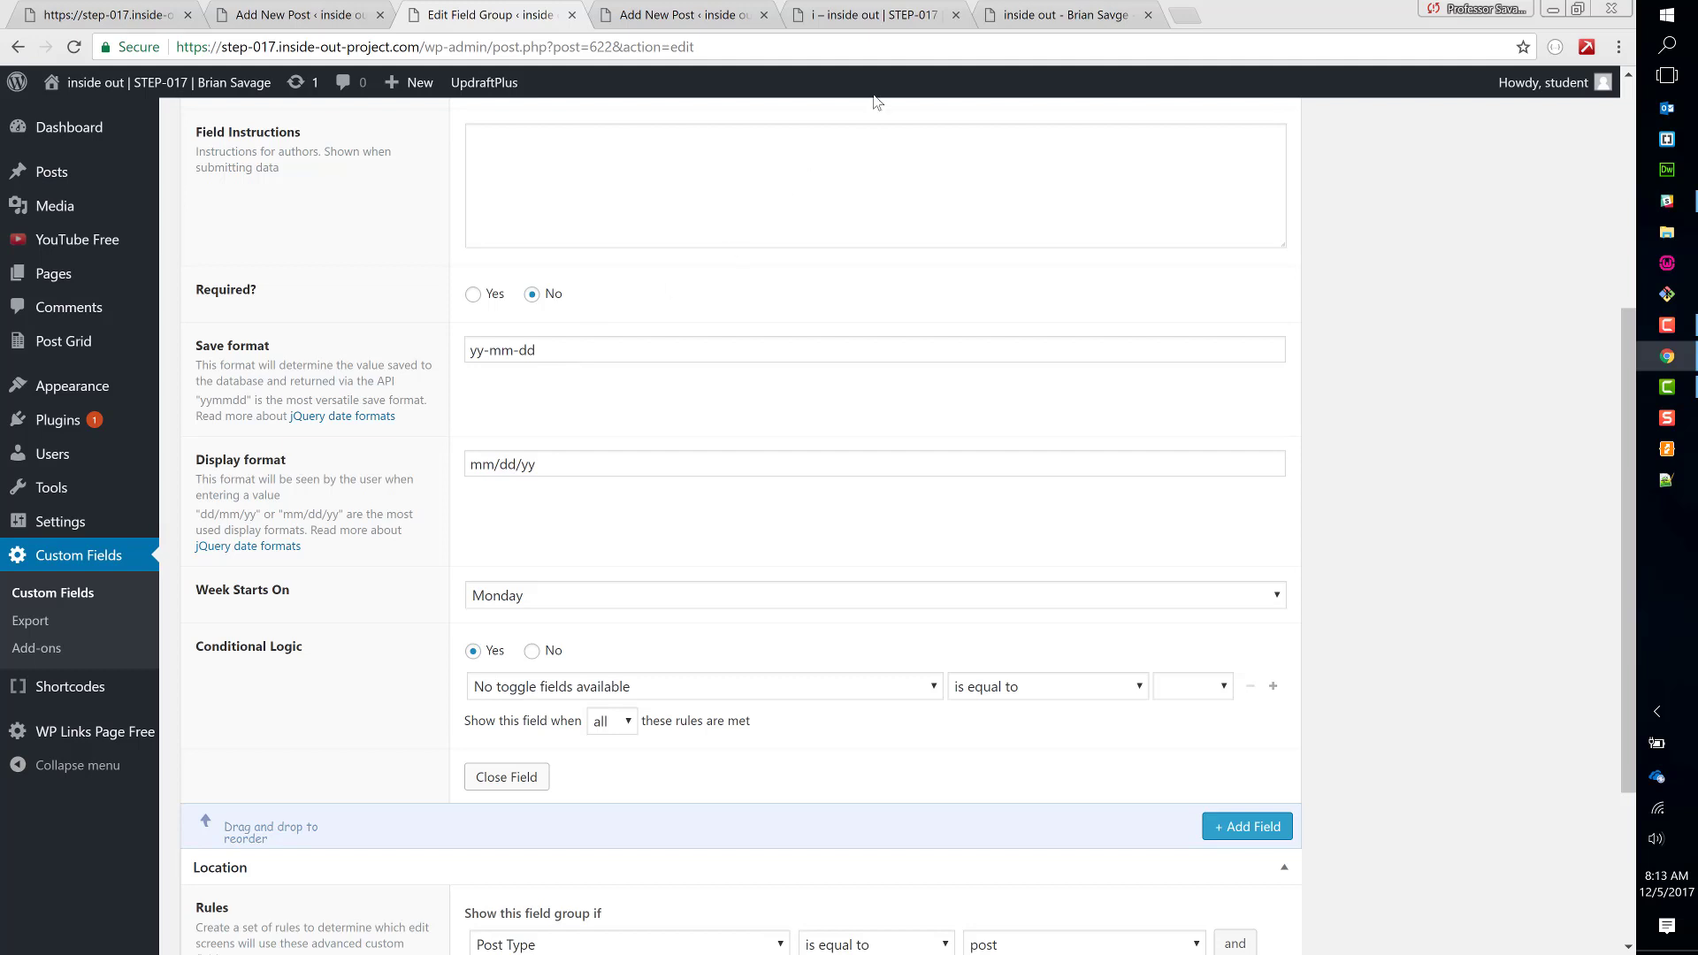
- View the WordPress timeline page, then reload the step-018 timeline page and look through its dated events
click(855, 21)
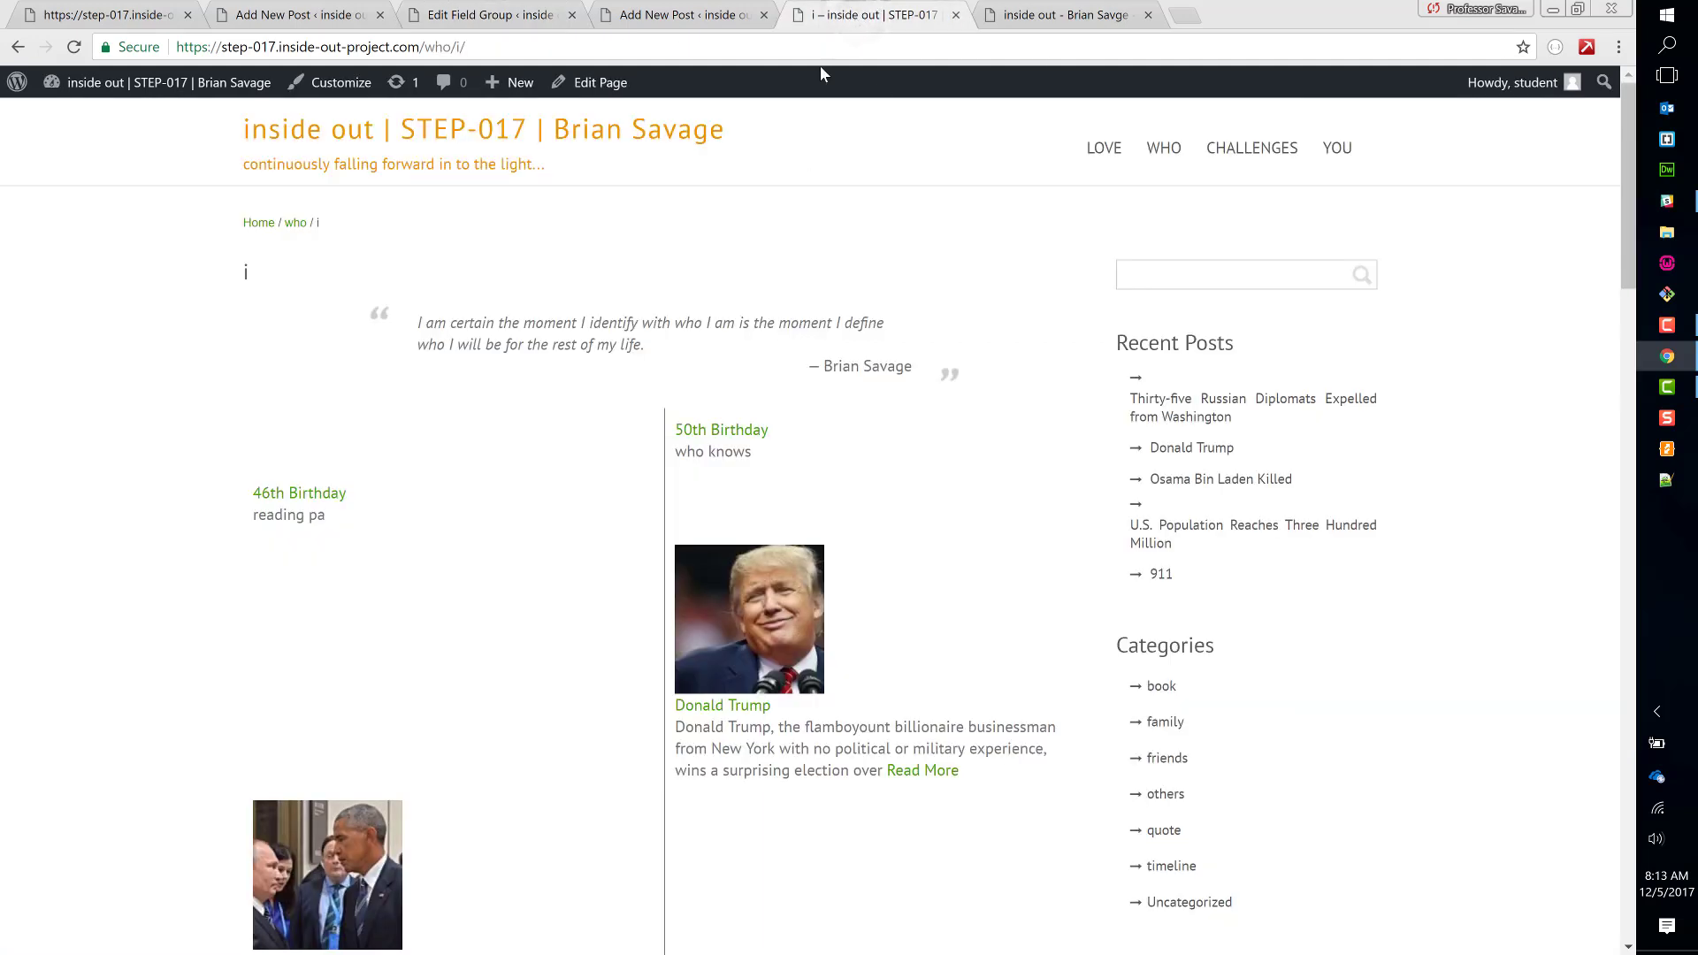
click(1070, 15)
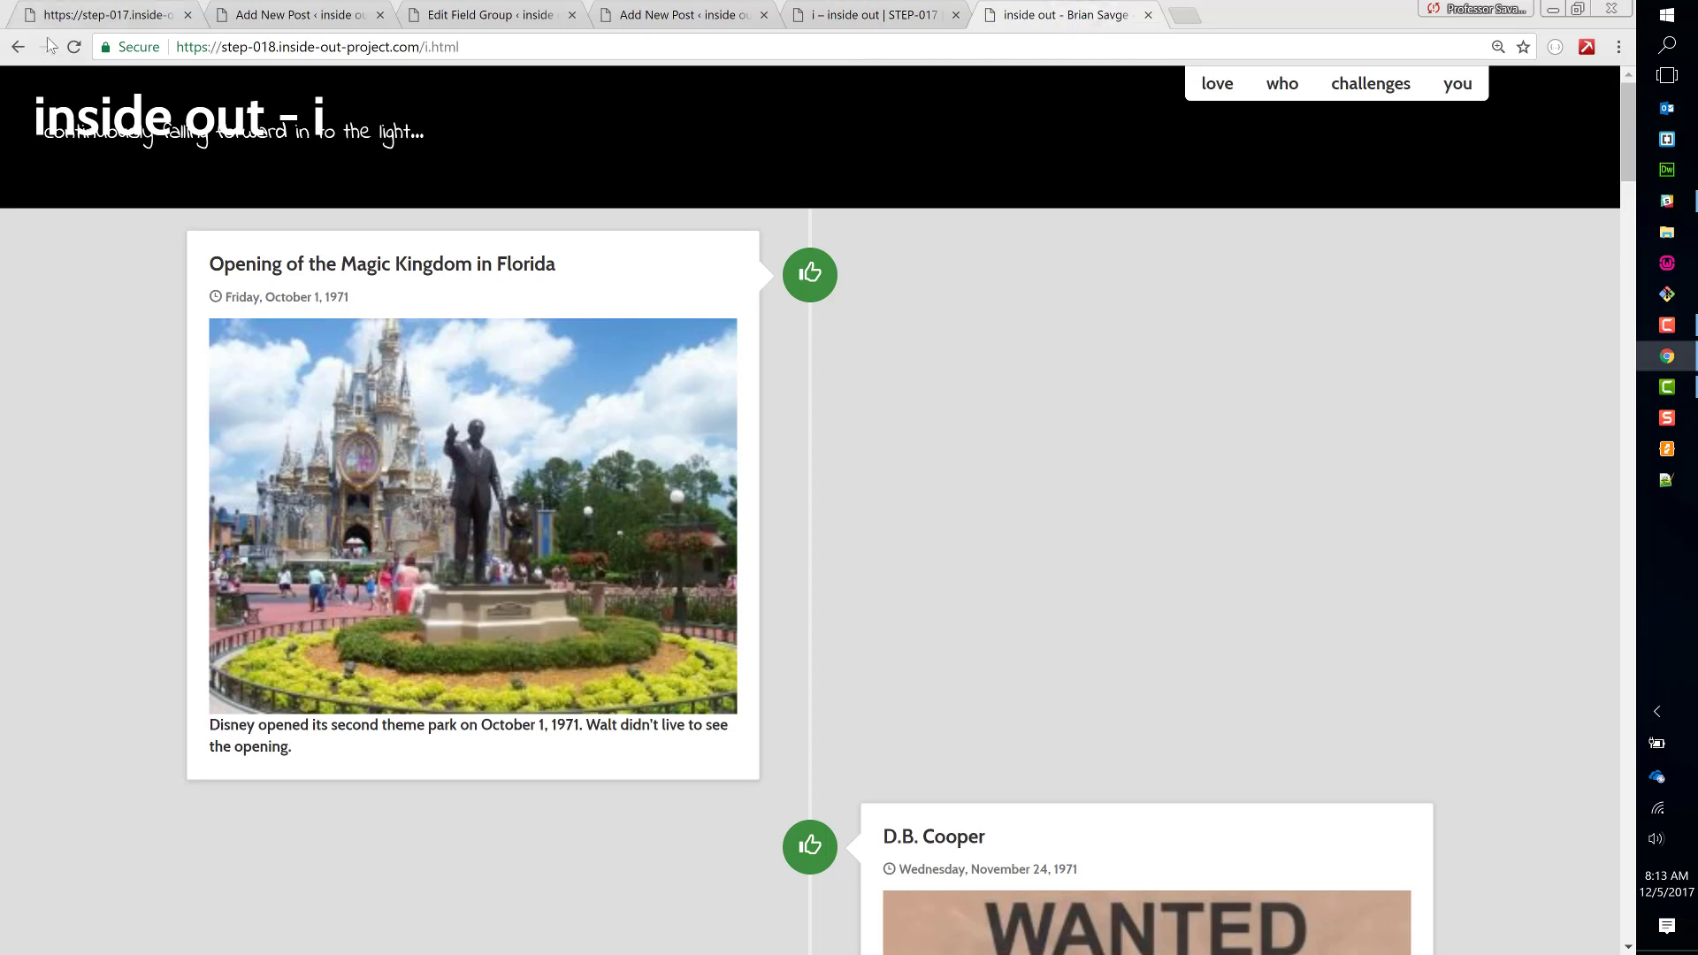
click(73, 47)
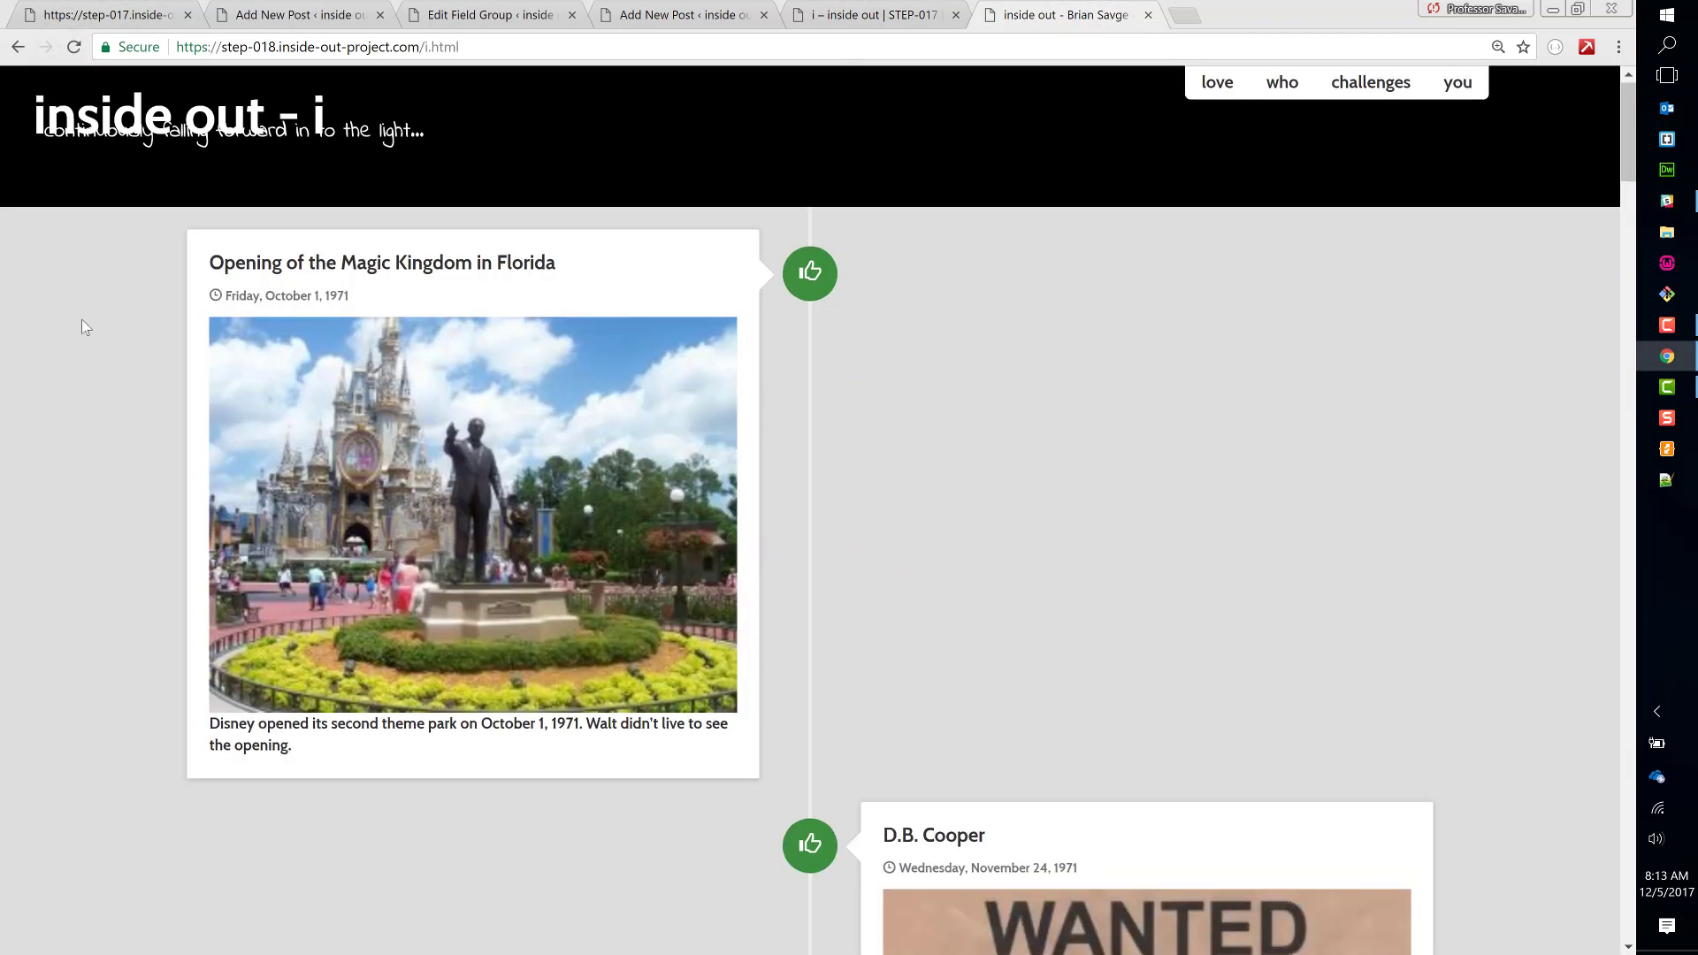
scroll(82, 320, down, 15)
scroll(81, 321, down, 20)
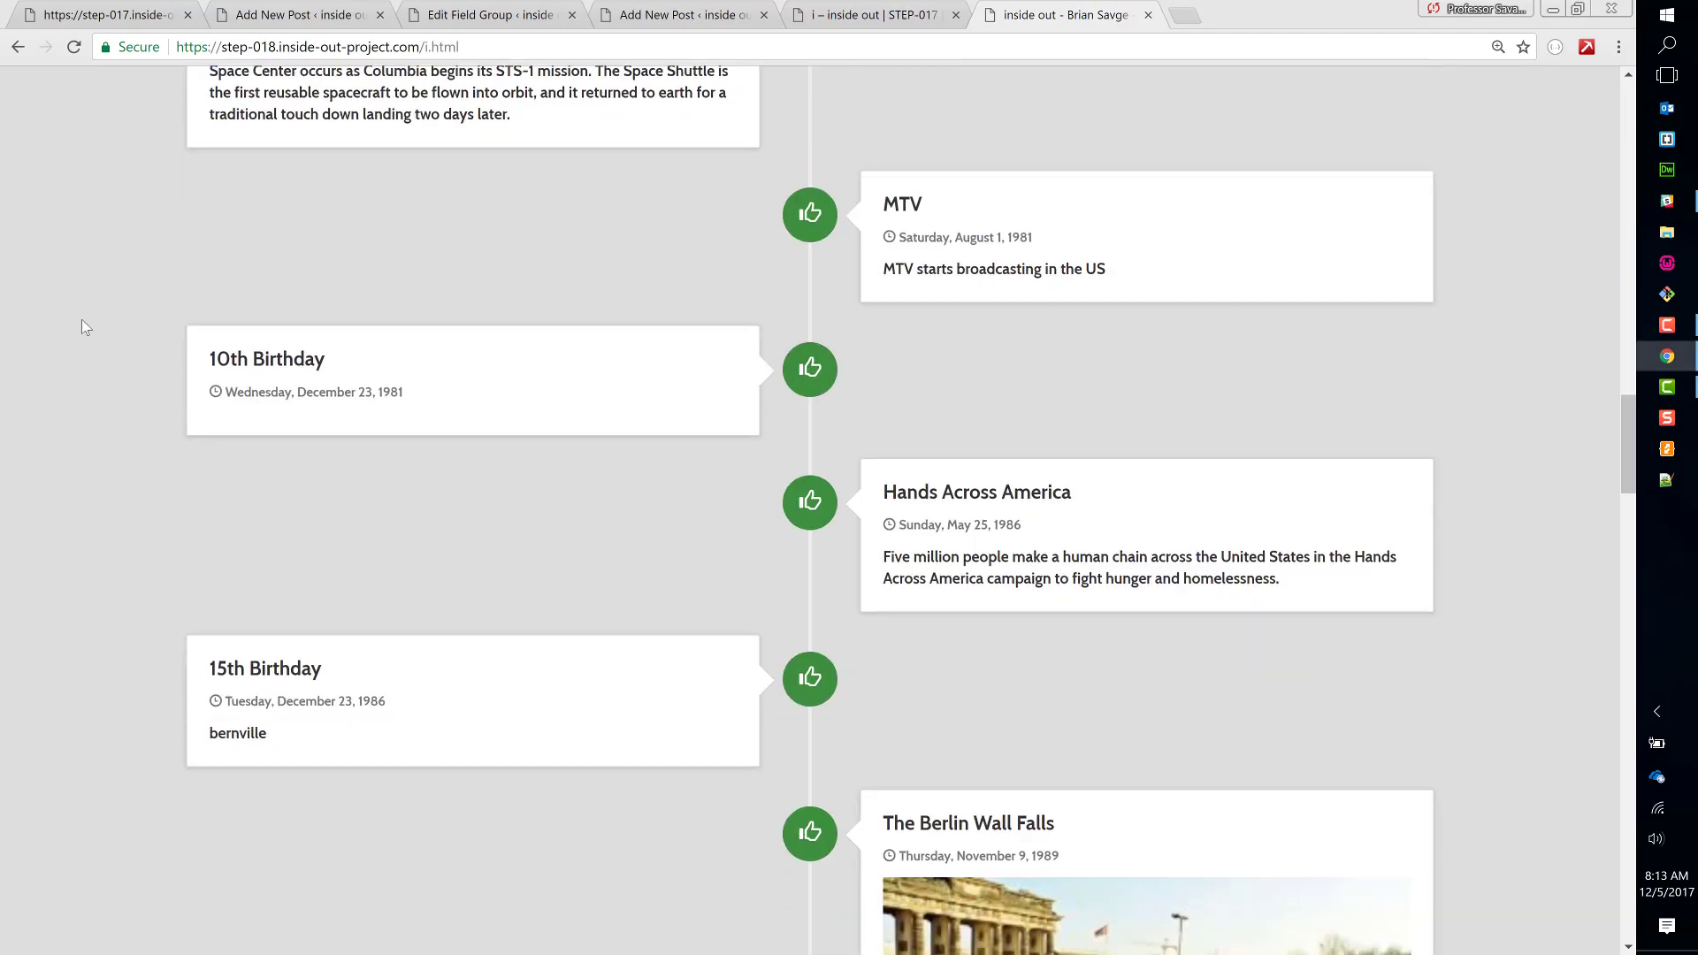
scroll(81, 320, up, 10)
scroll(81, 320, up, 20)
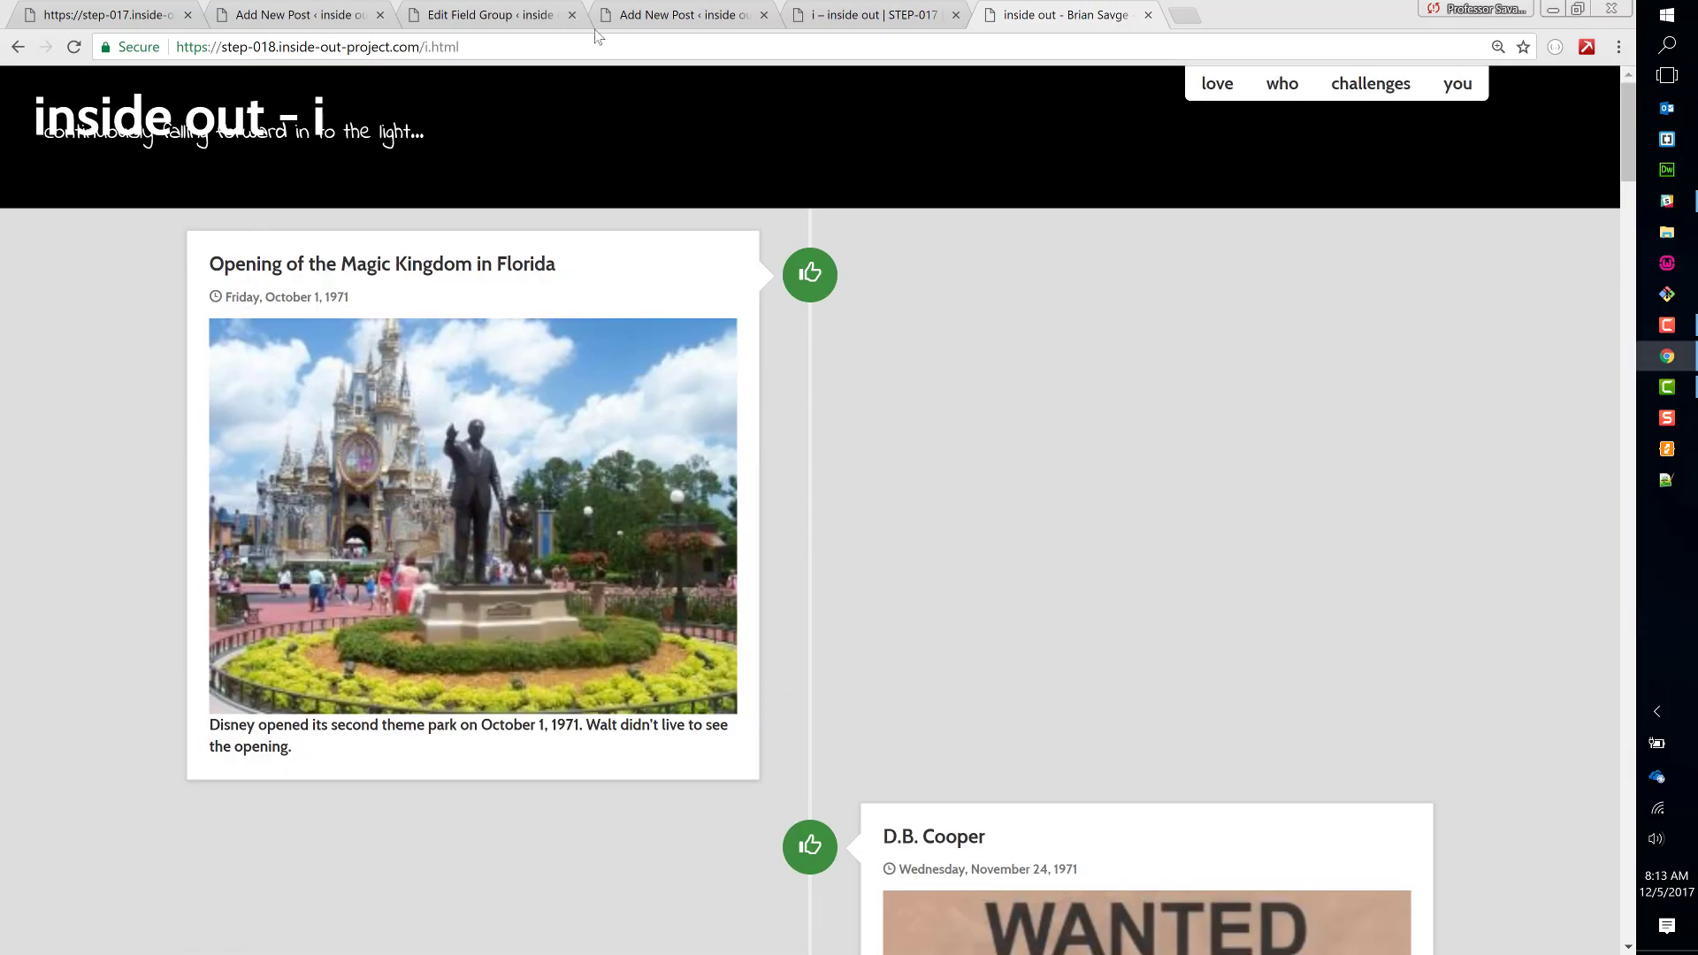
- Return to the Timeline Data field group, review the Event Date settings and the location rules, and collapse the field
click(509, 15)
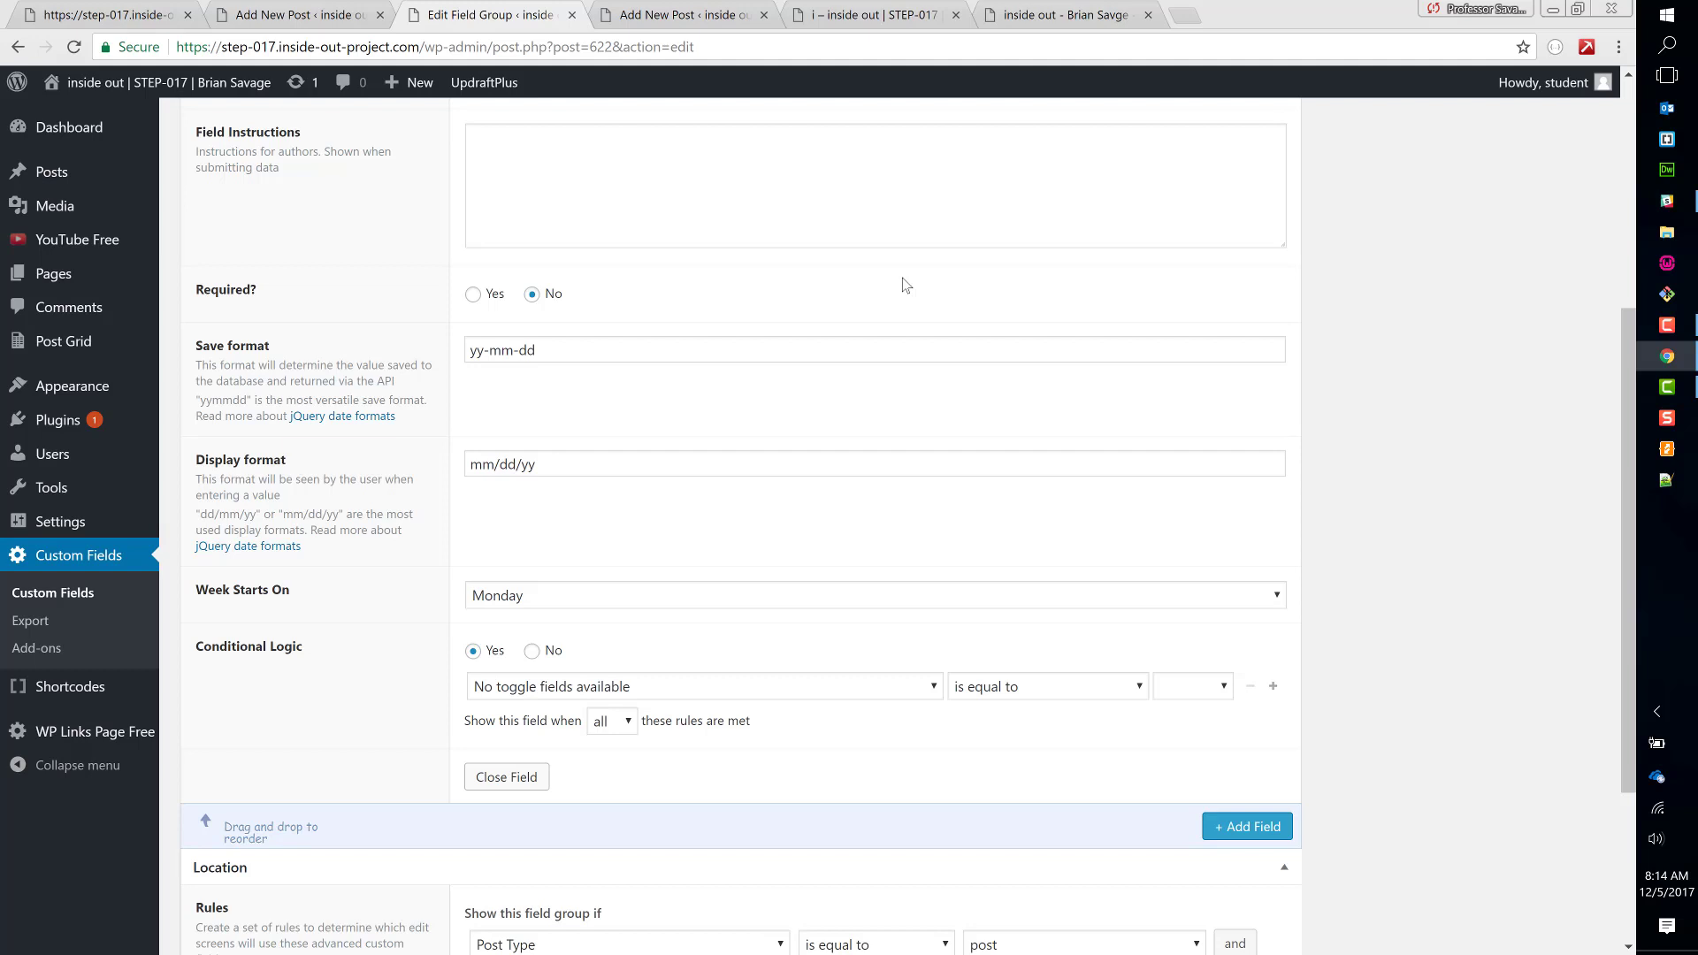
scroll(905, 284, up, 3)
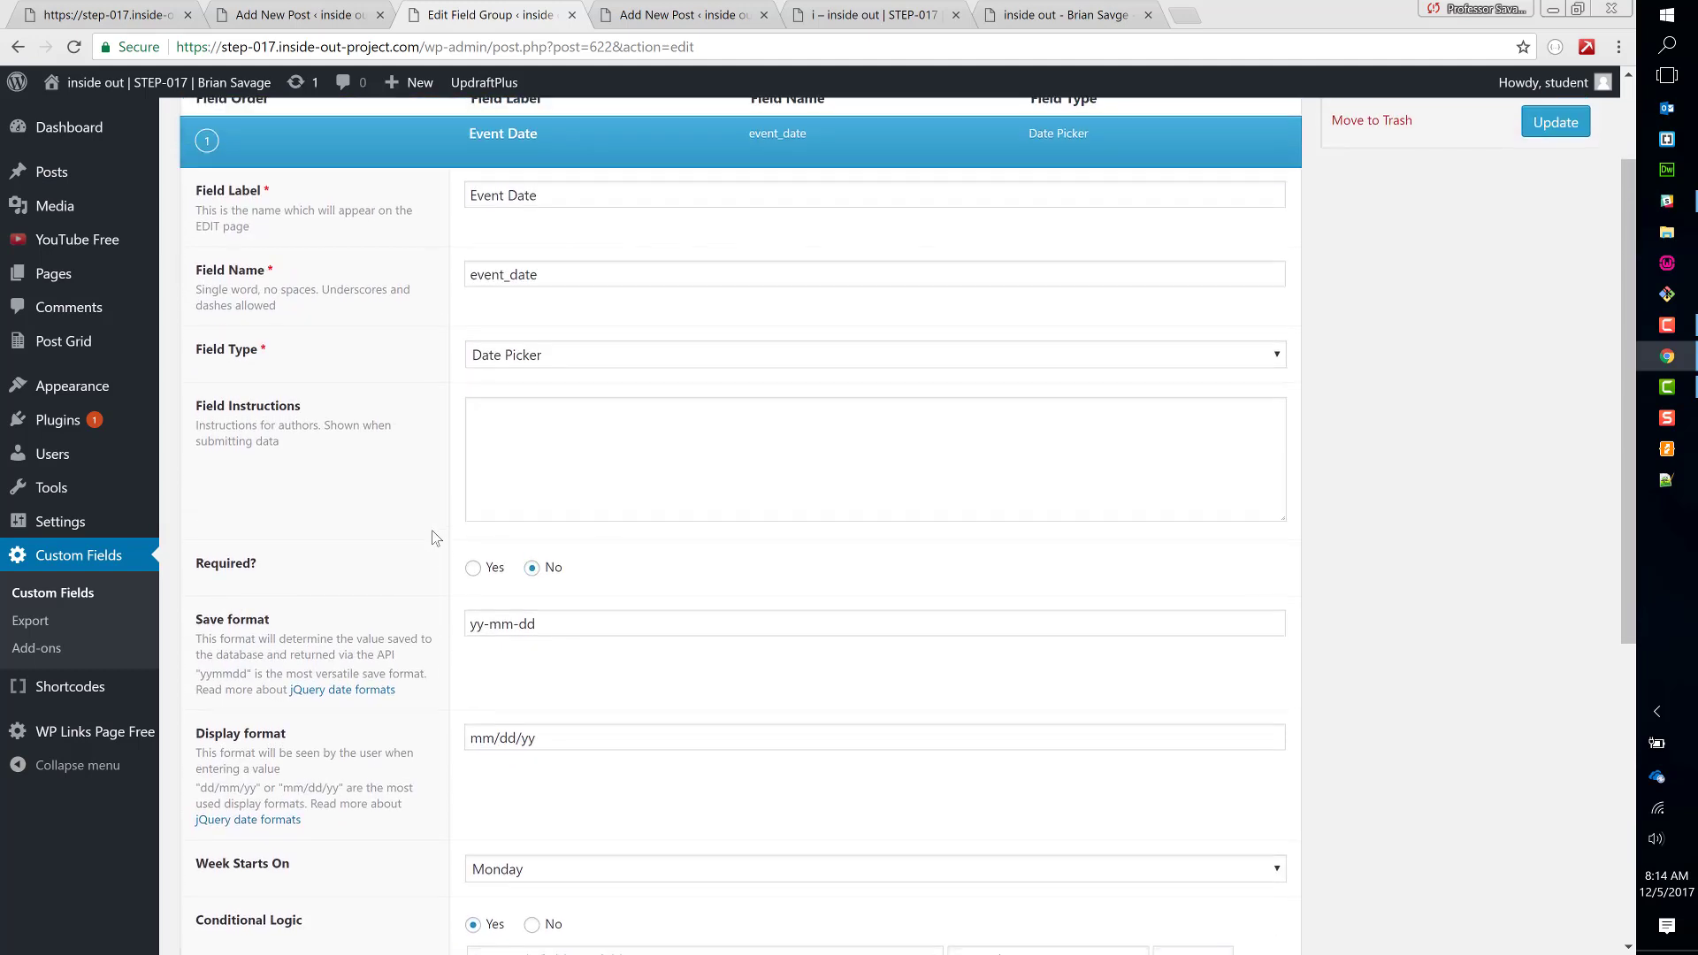
scroll(434, 537, down, 2)
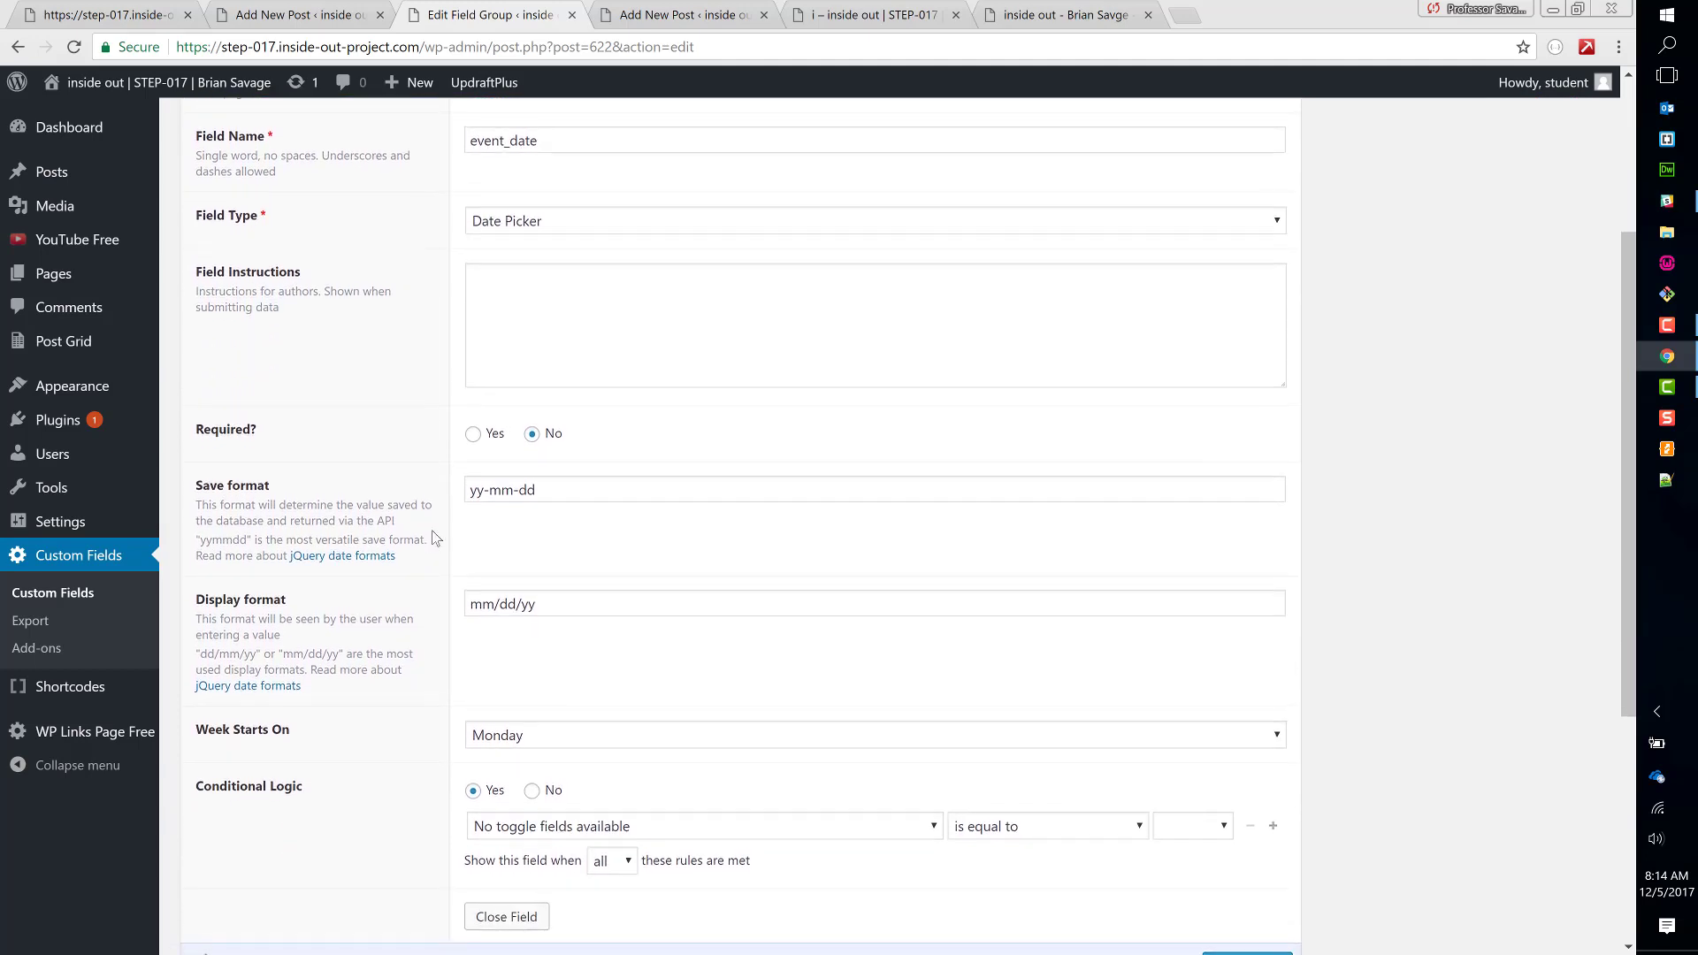
scroll(433, 538, down, 3)
scroll(433, 538, down, 2)
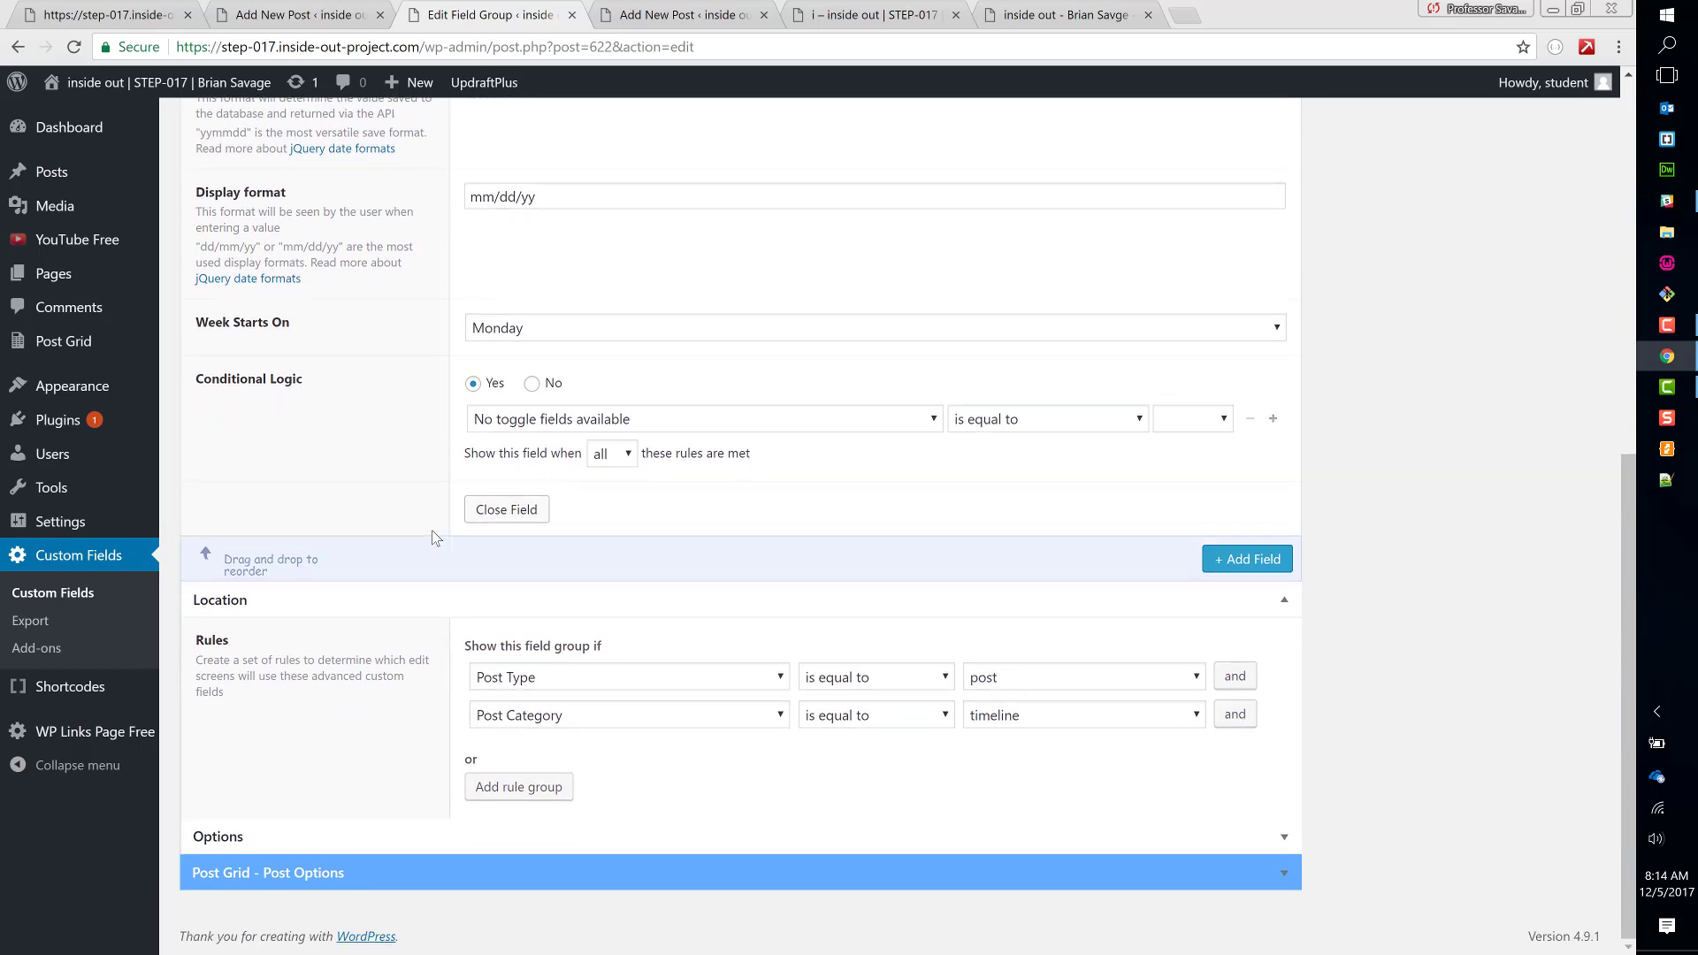
scroll(433, 538, up, 7)
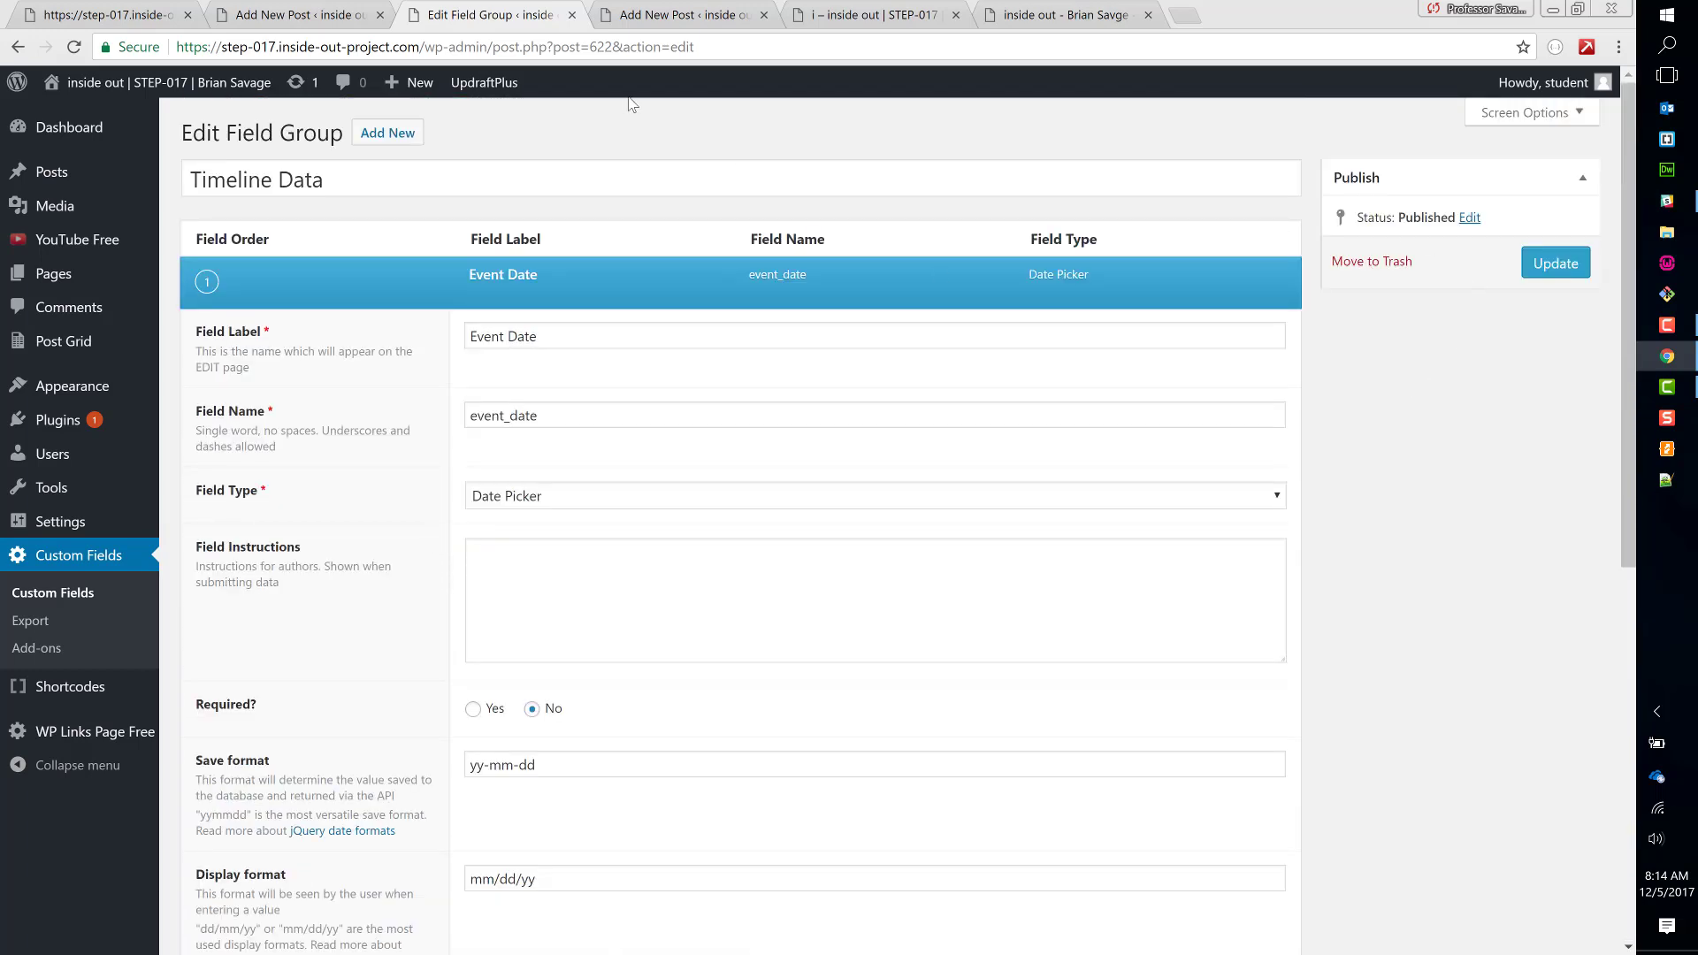
scroll(309, 389, down, 1)
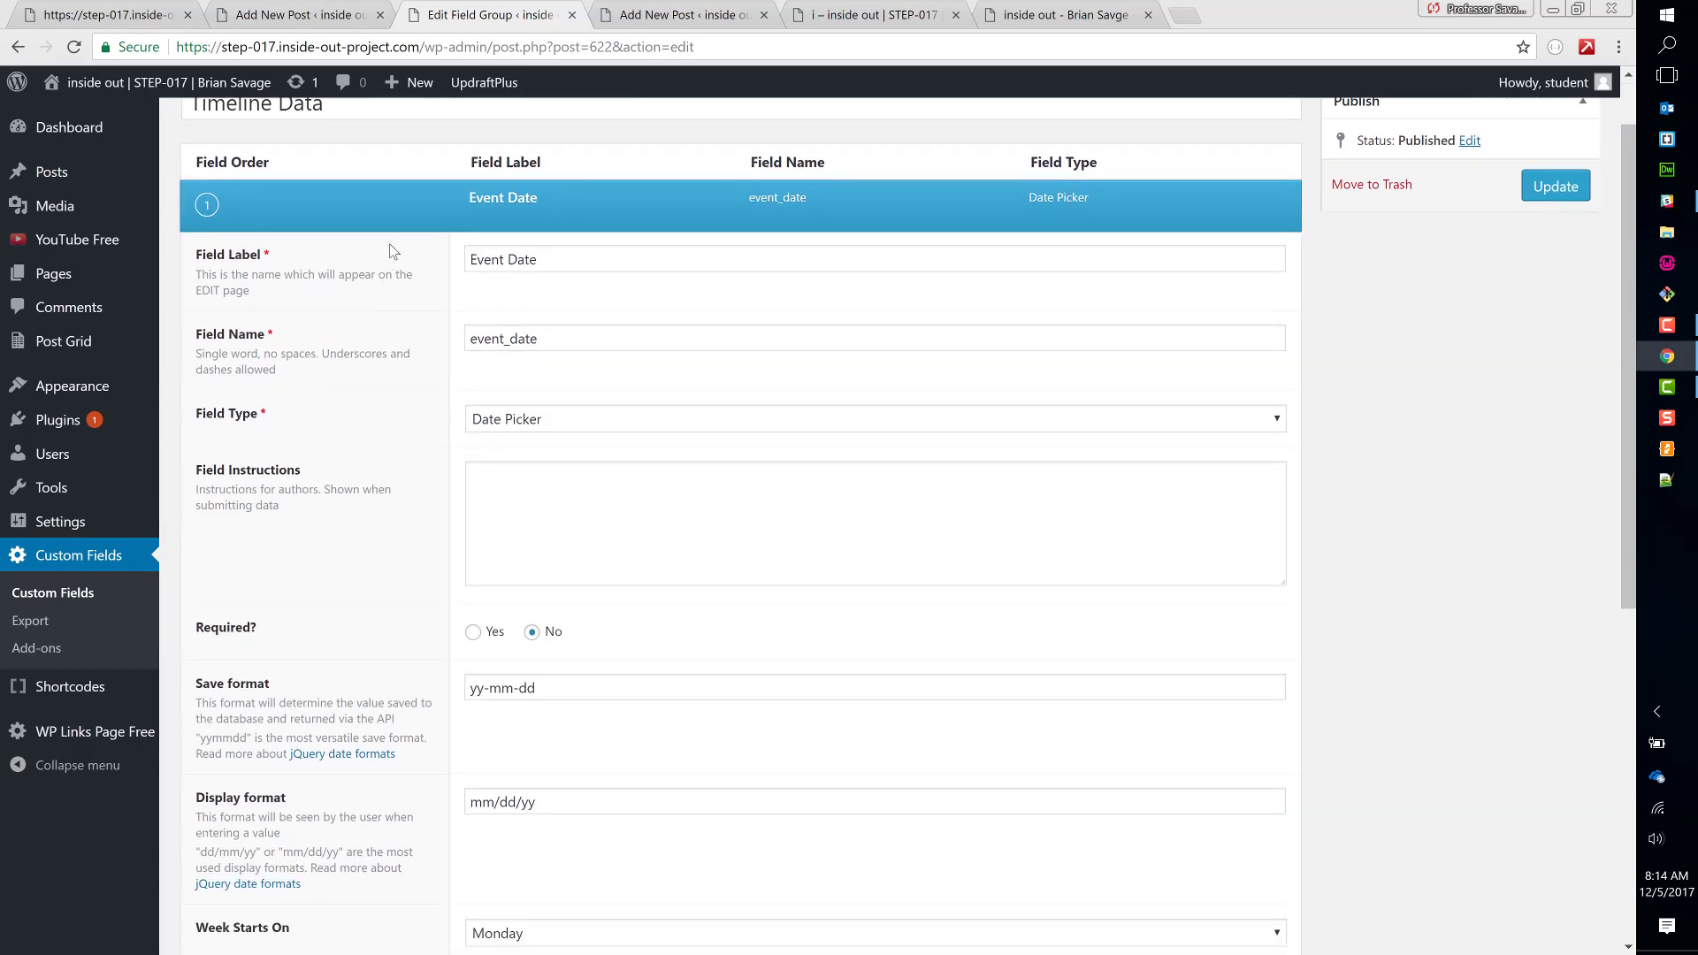
mouse_move(331, 215)
click(504, 200)
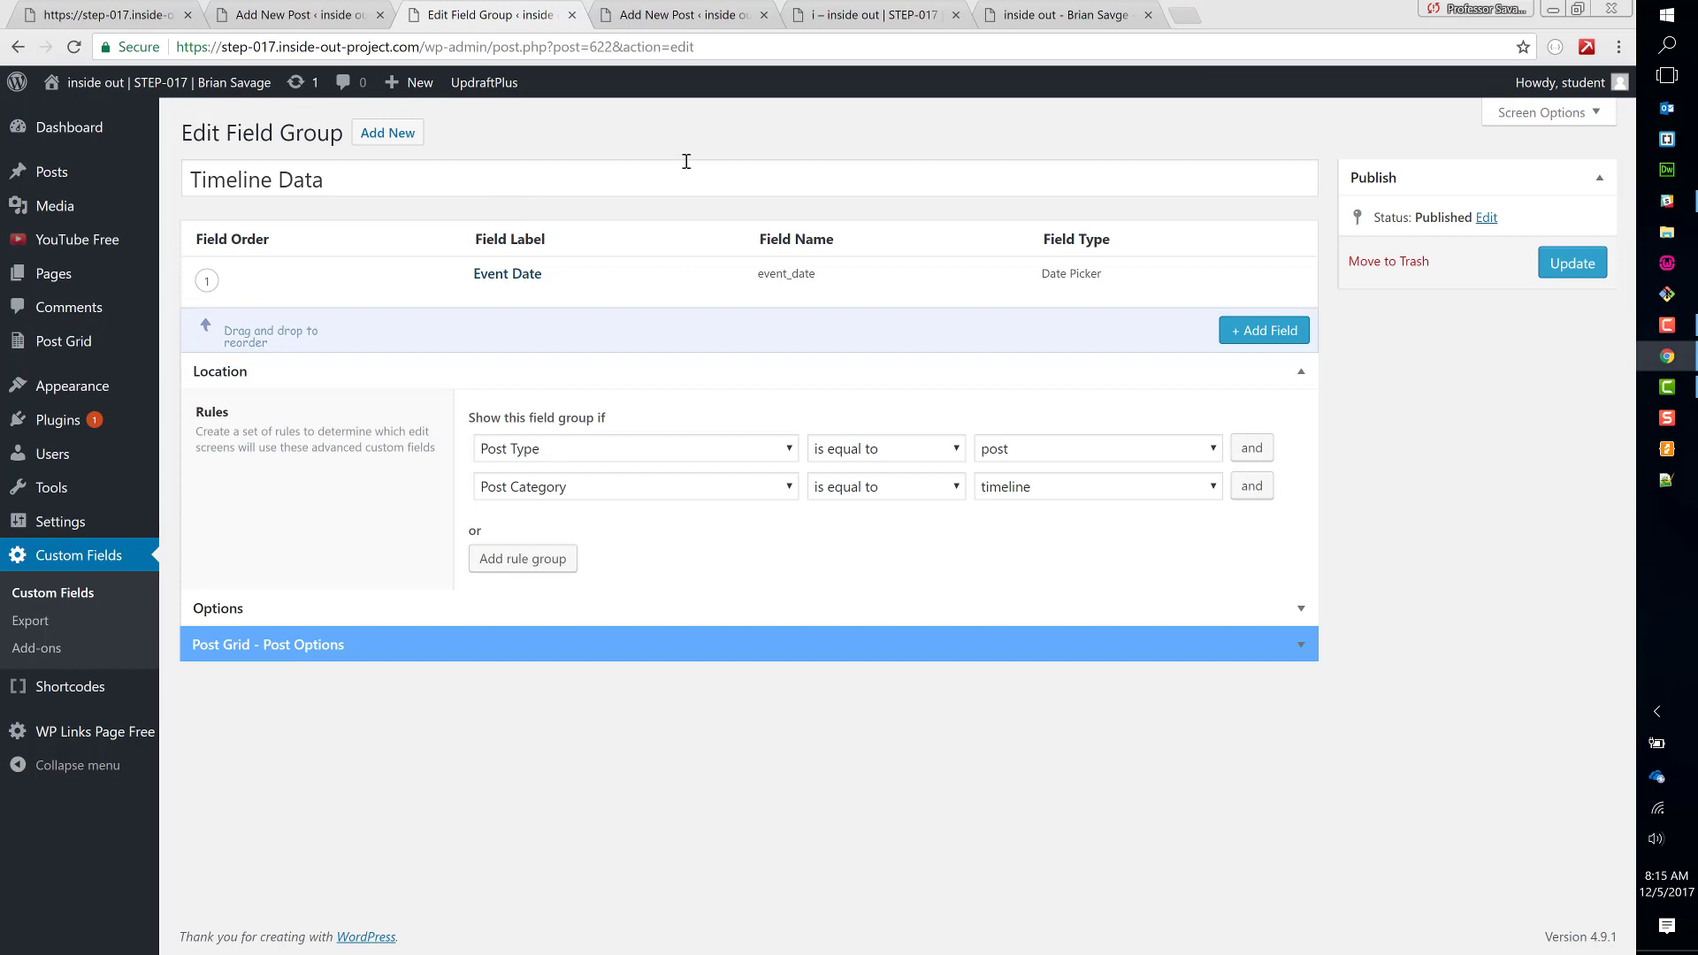
- Add a blank field to the Timeline Data group and delete it without saving
click(1265, 333)
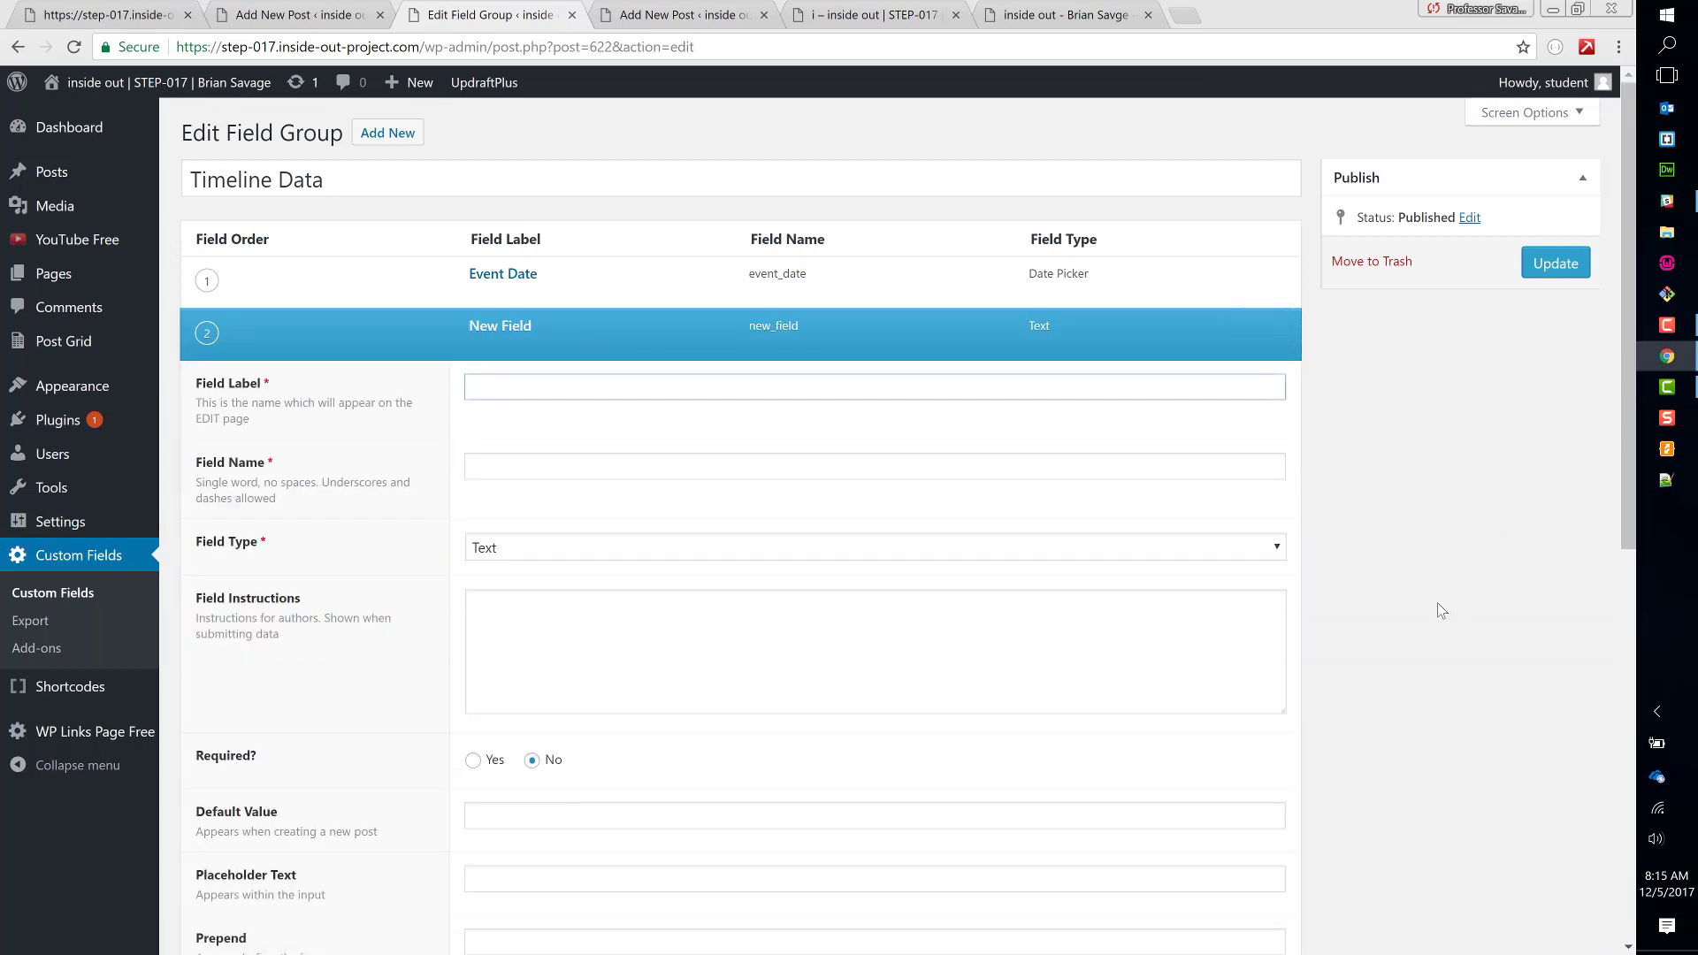
mouse_move(491, 343)
click(575, 345)
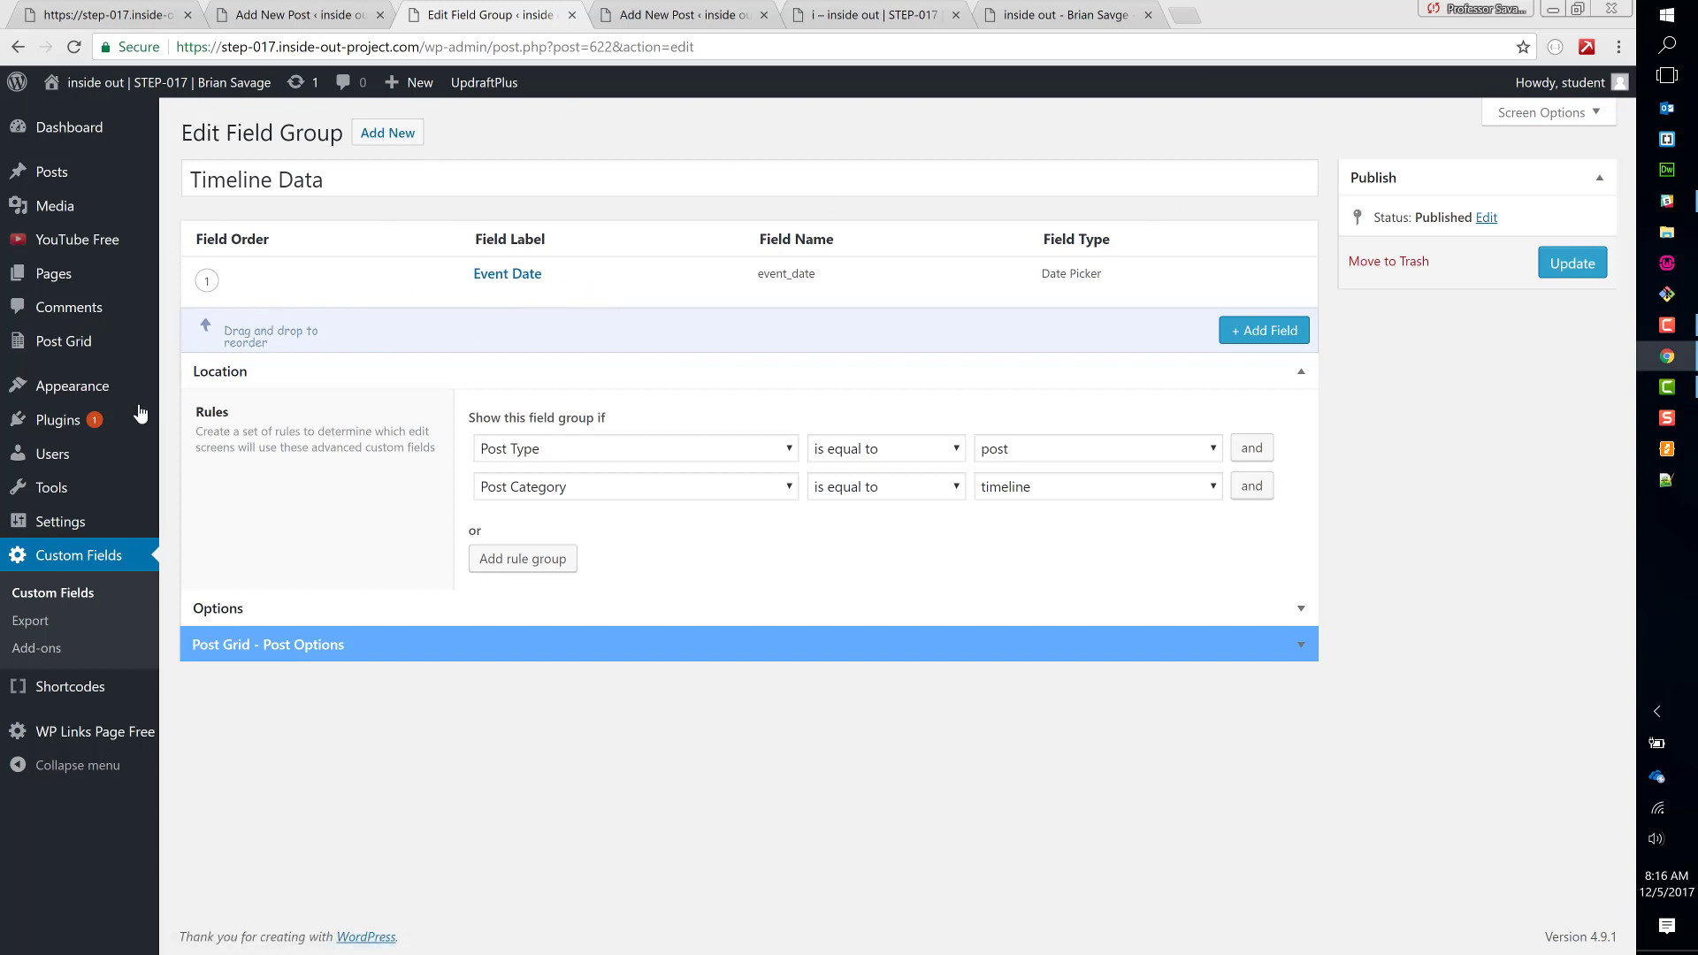
- Start a new field group from the field groups list and examine the parameters available for its location rule
click(91, 595)
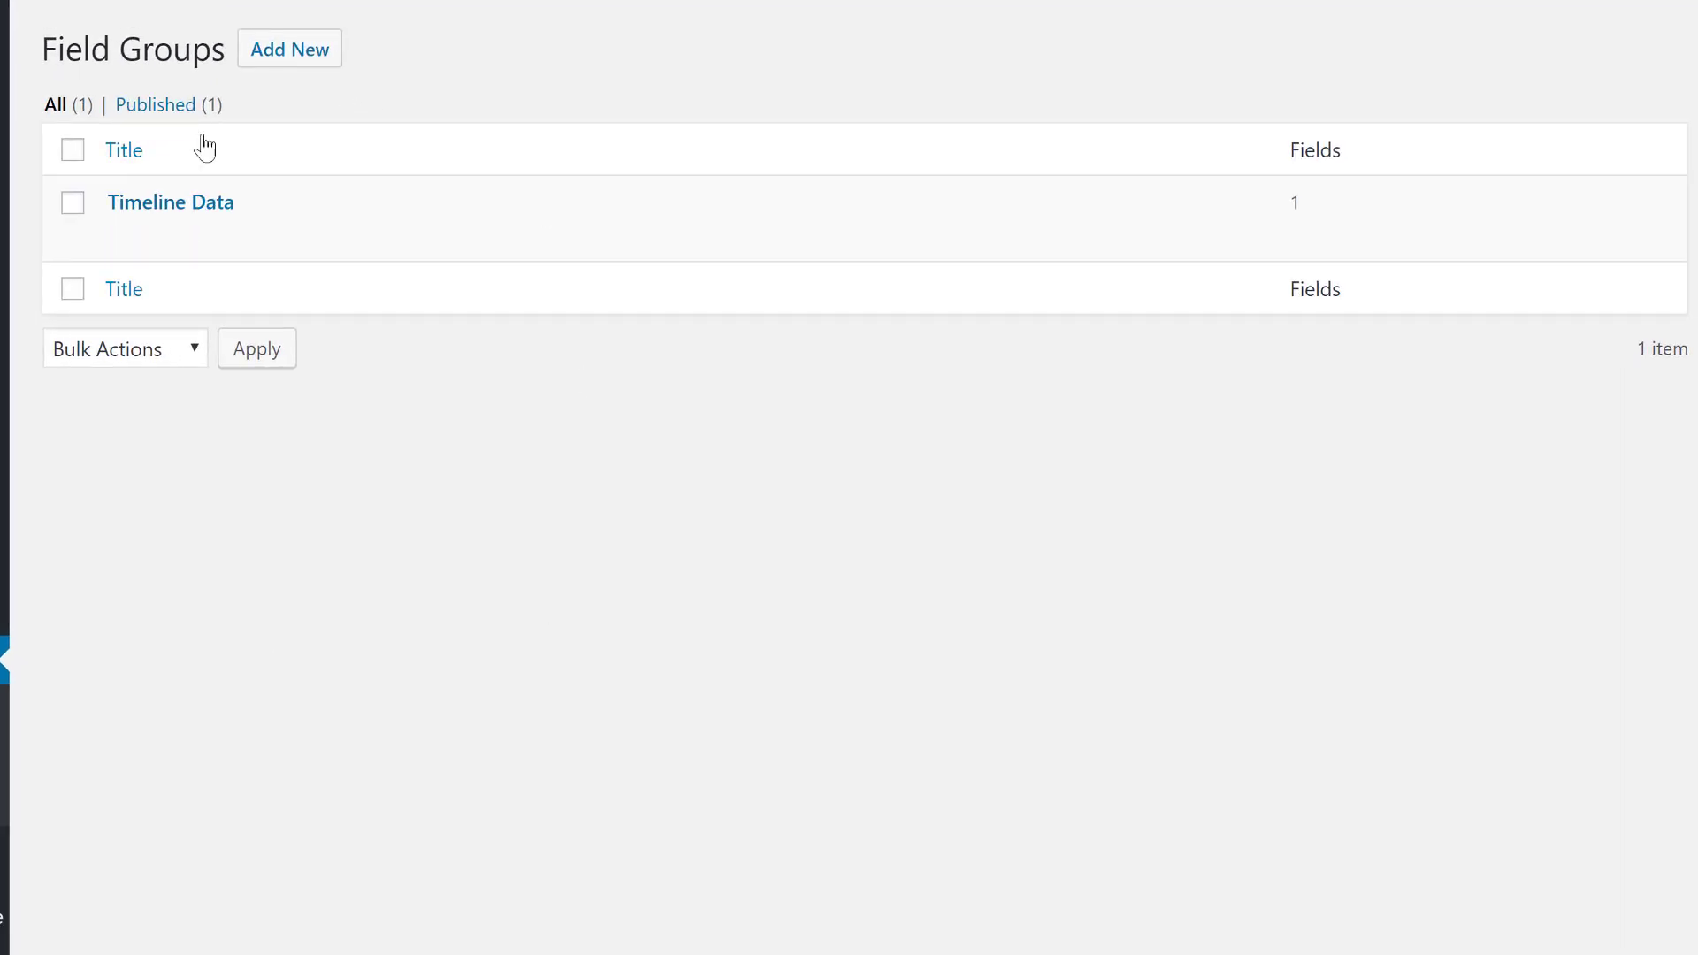
click(314, 78)
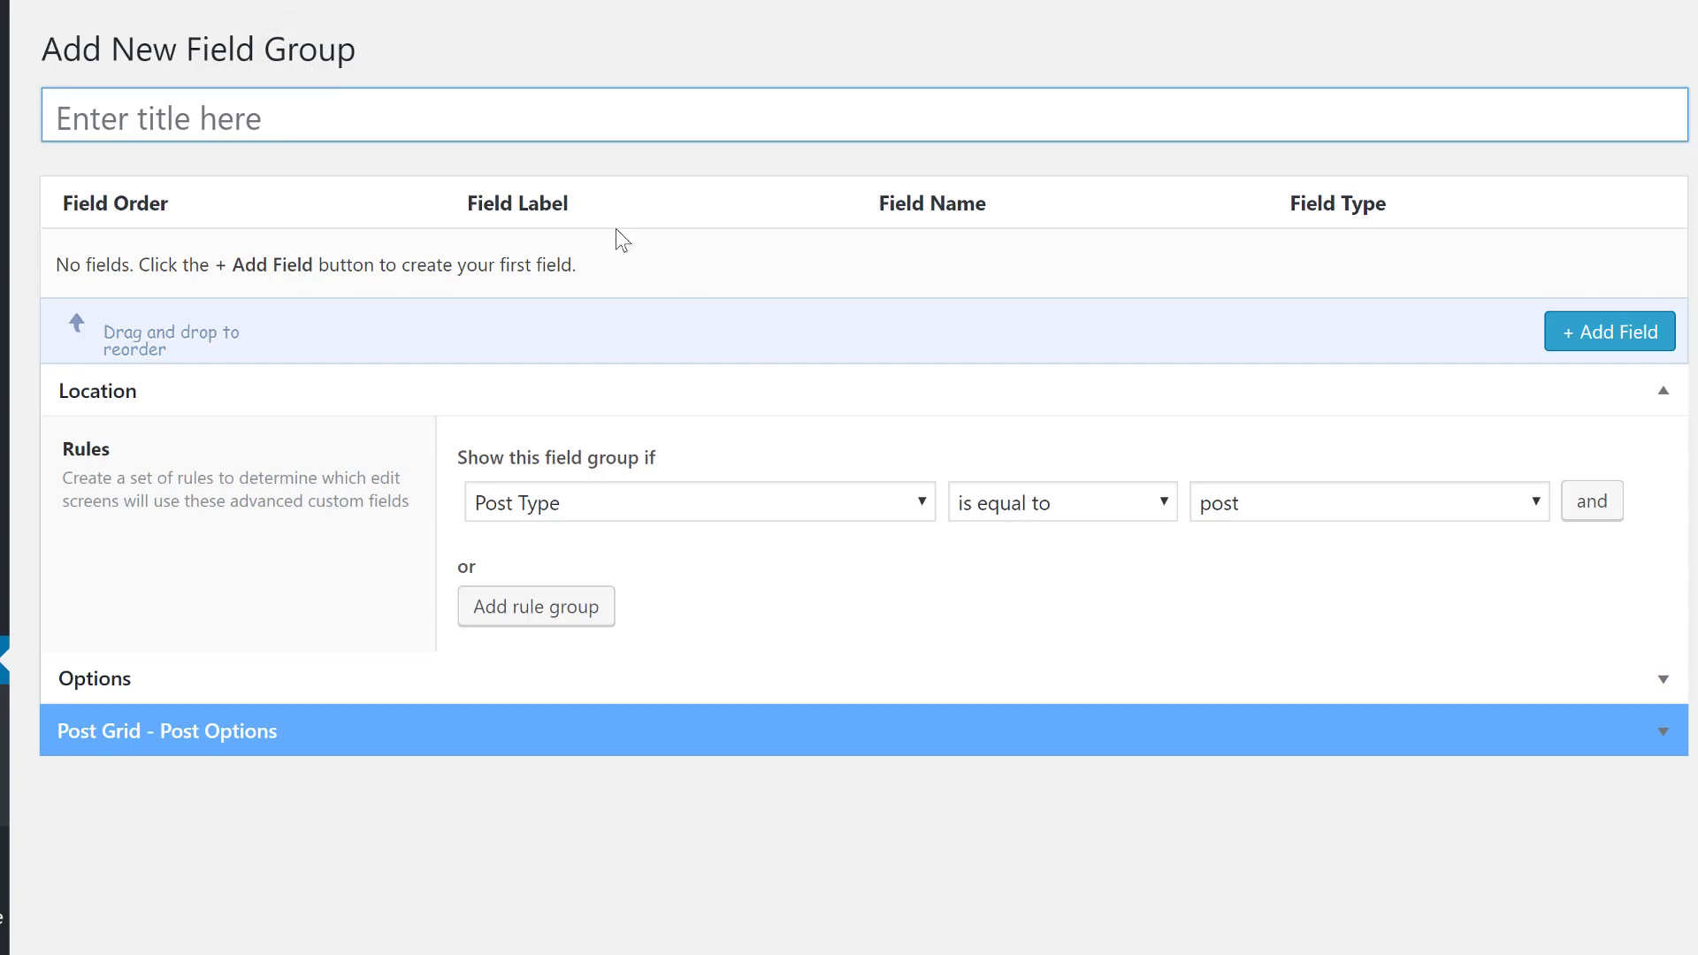
click(449, 125)
click(754, 493)
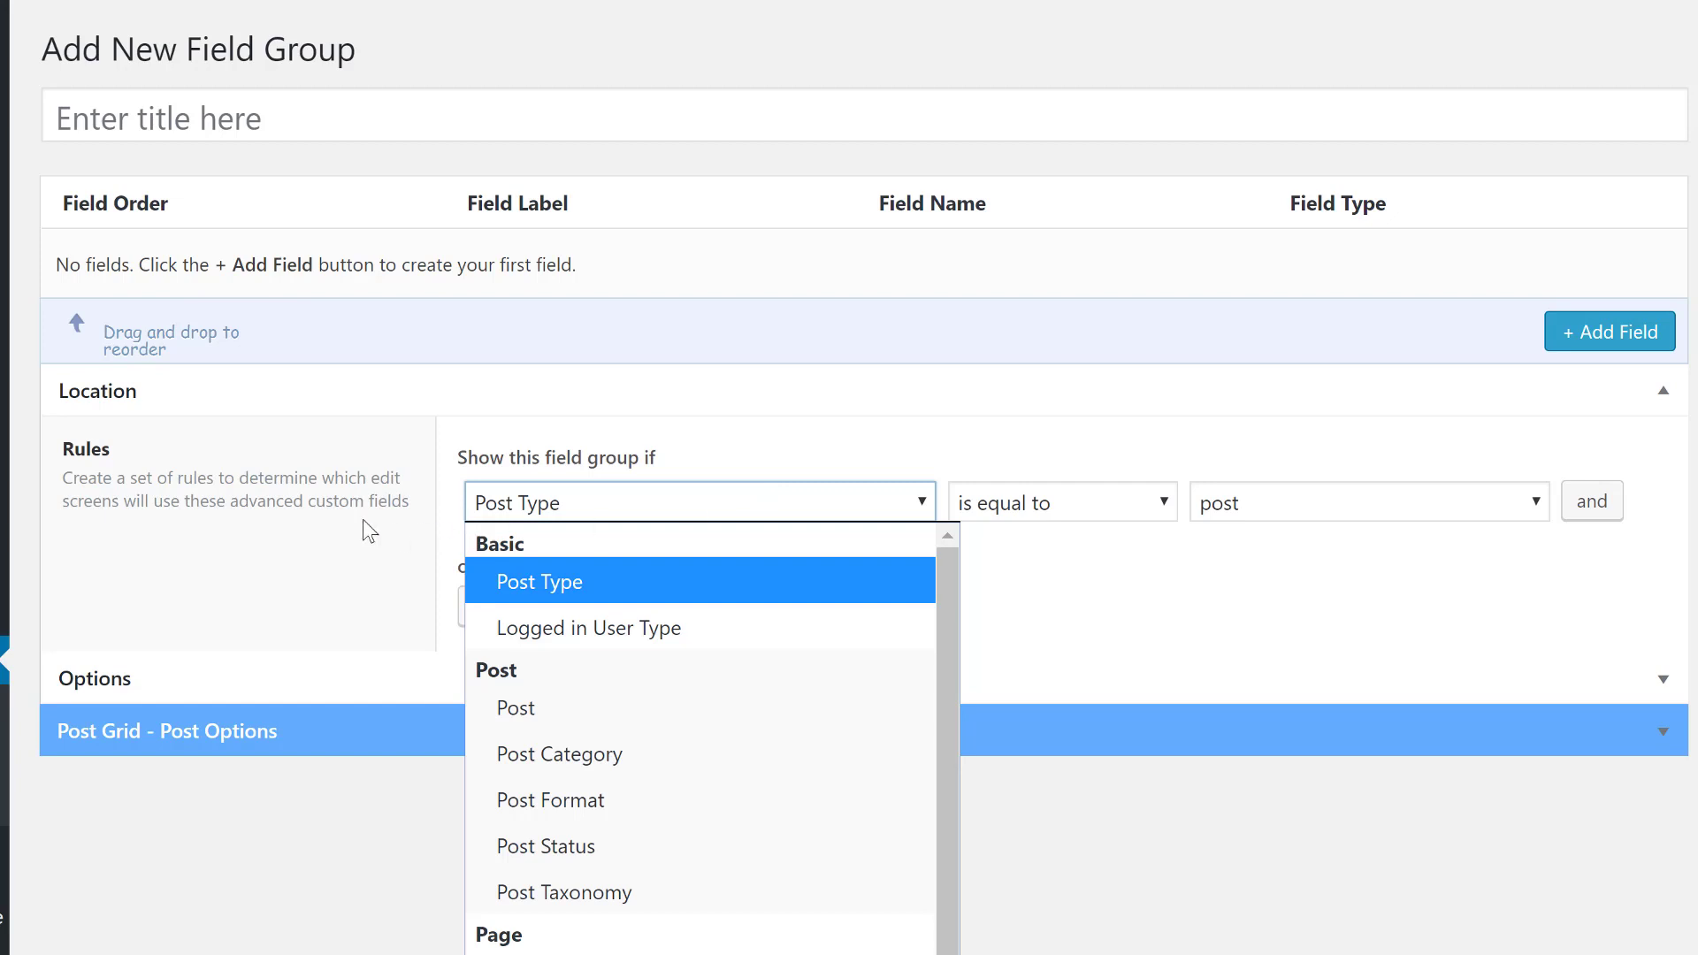
click(285, 518)
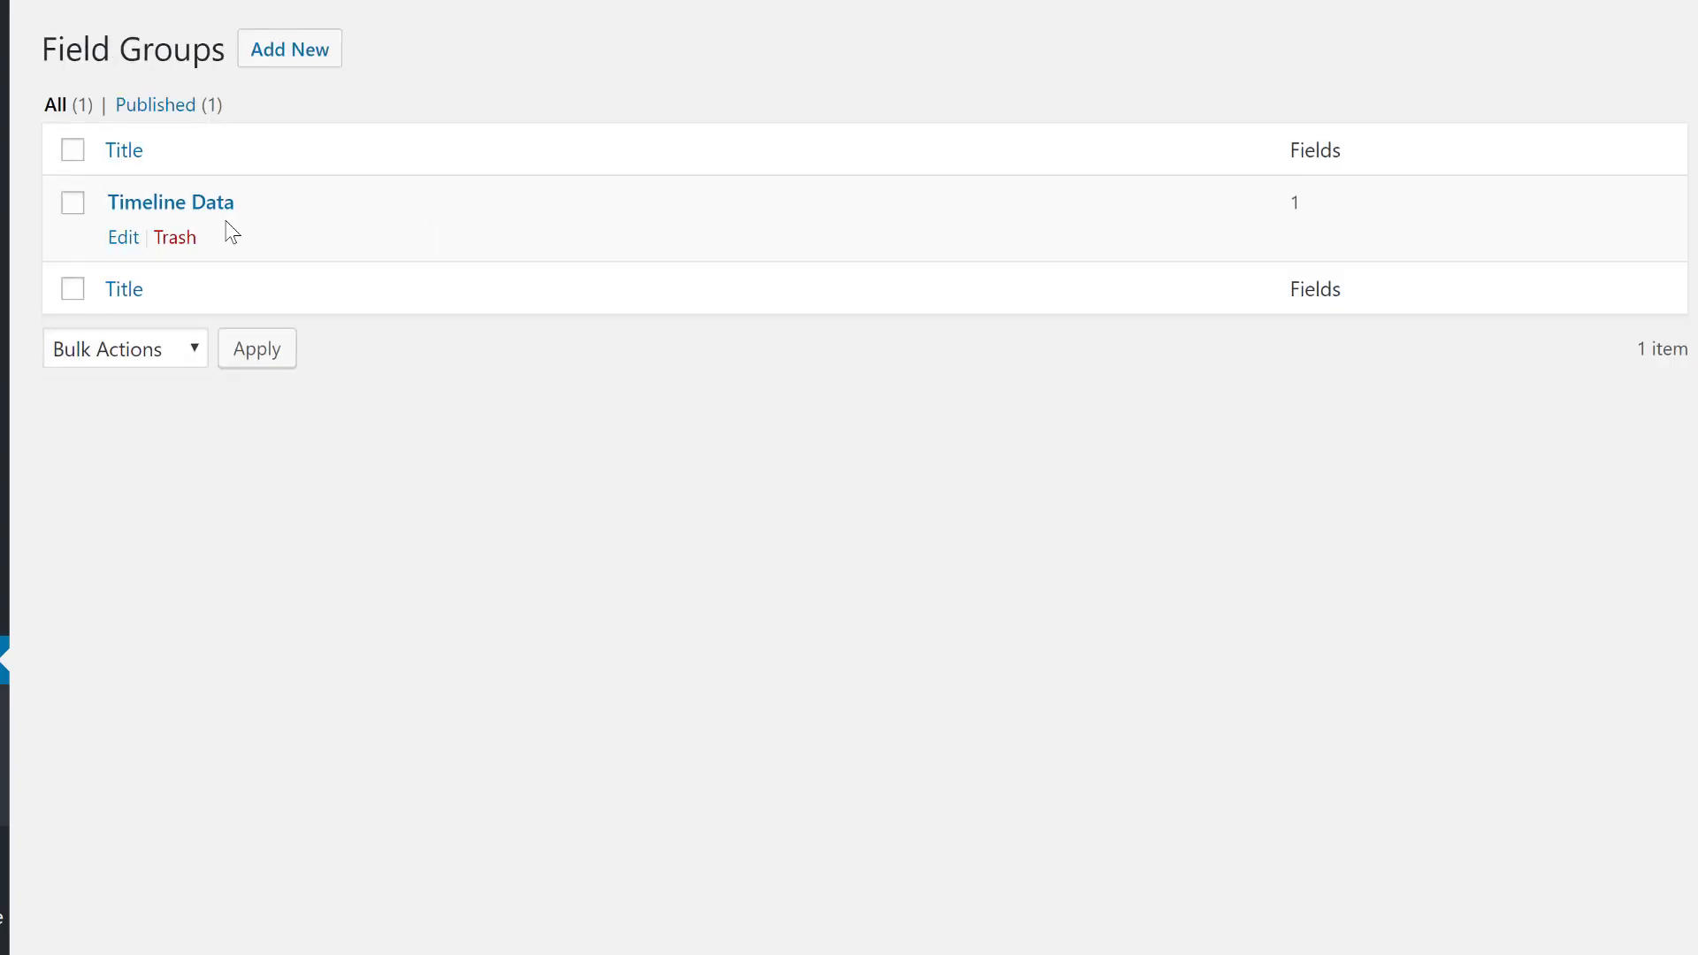
- Reopen the Timeline Data field group and review the Event Date field's type, save format and display format
click(216, 211)
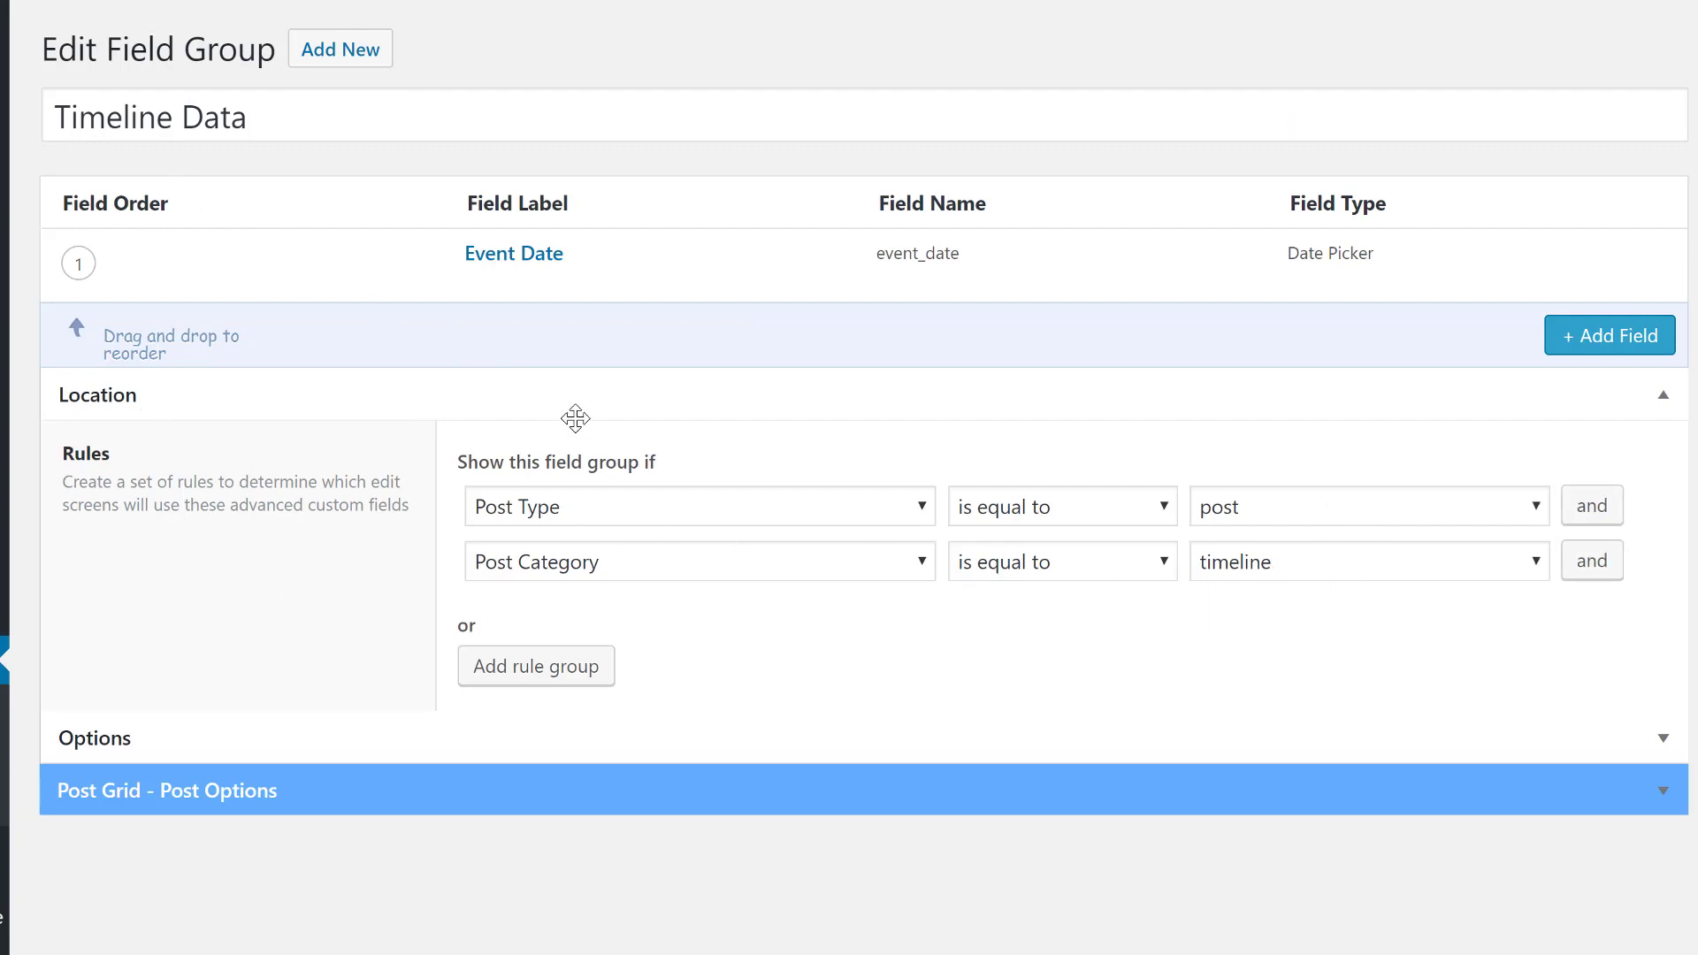
mouse_move(511, 275)
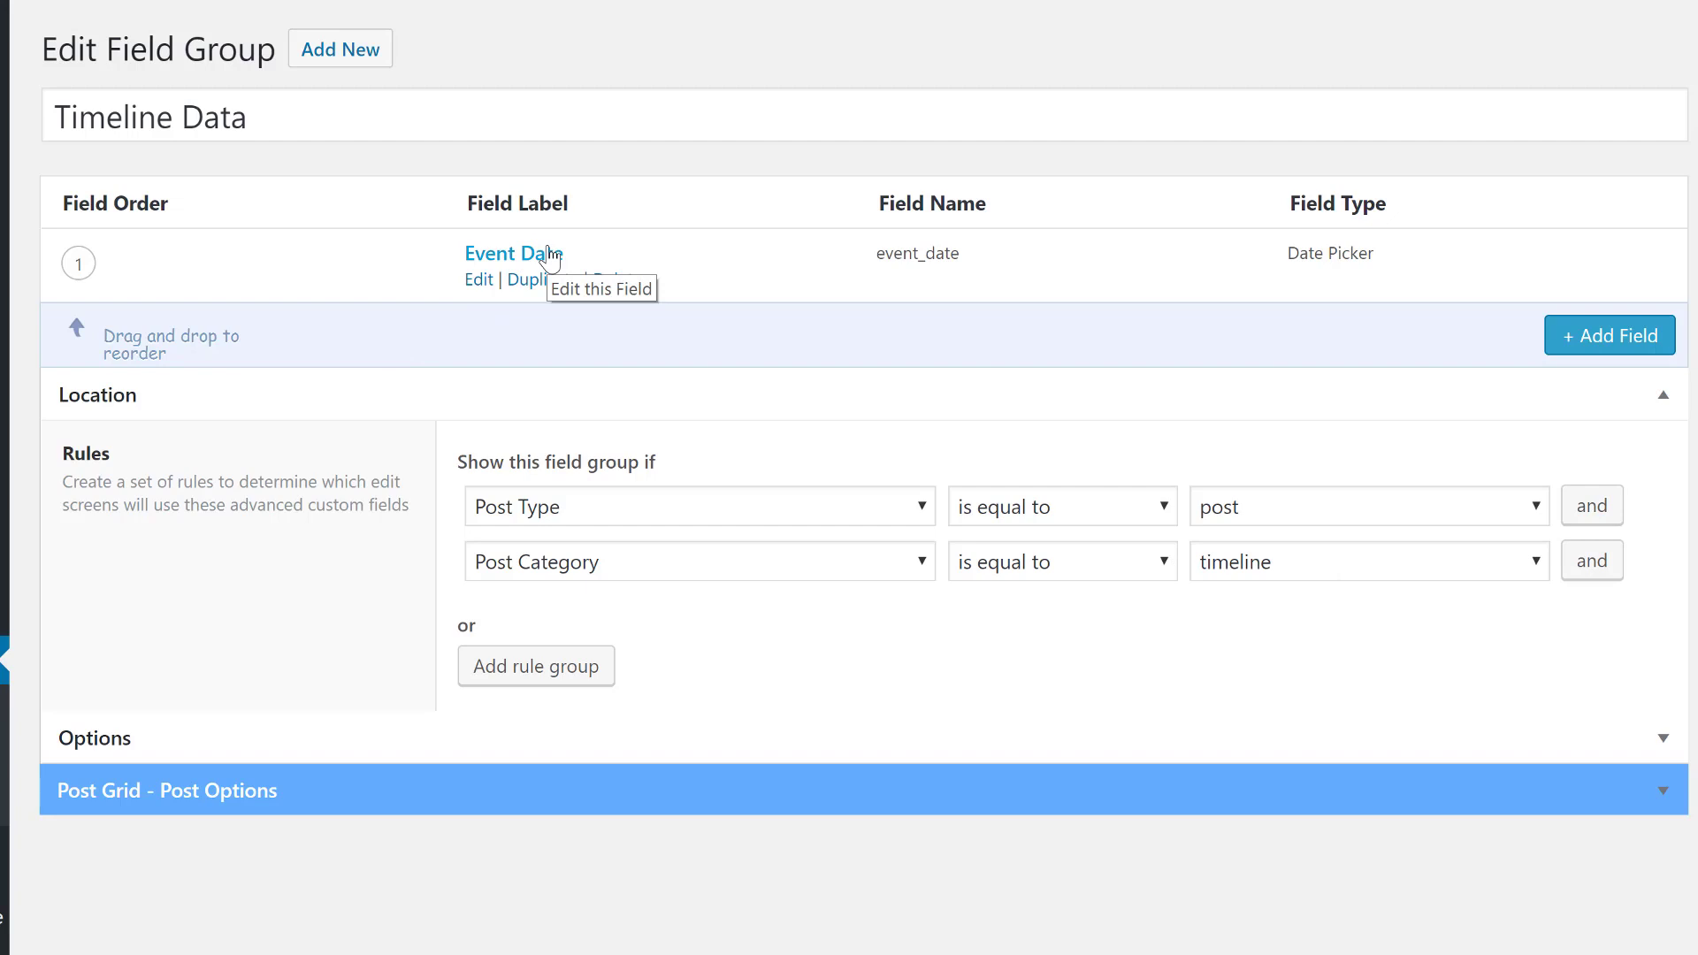
click(529, 254)
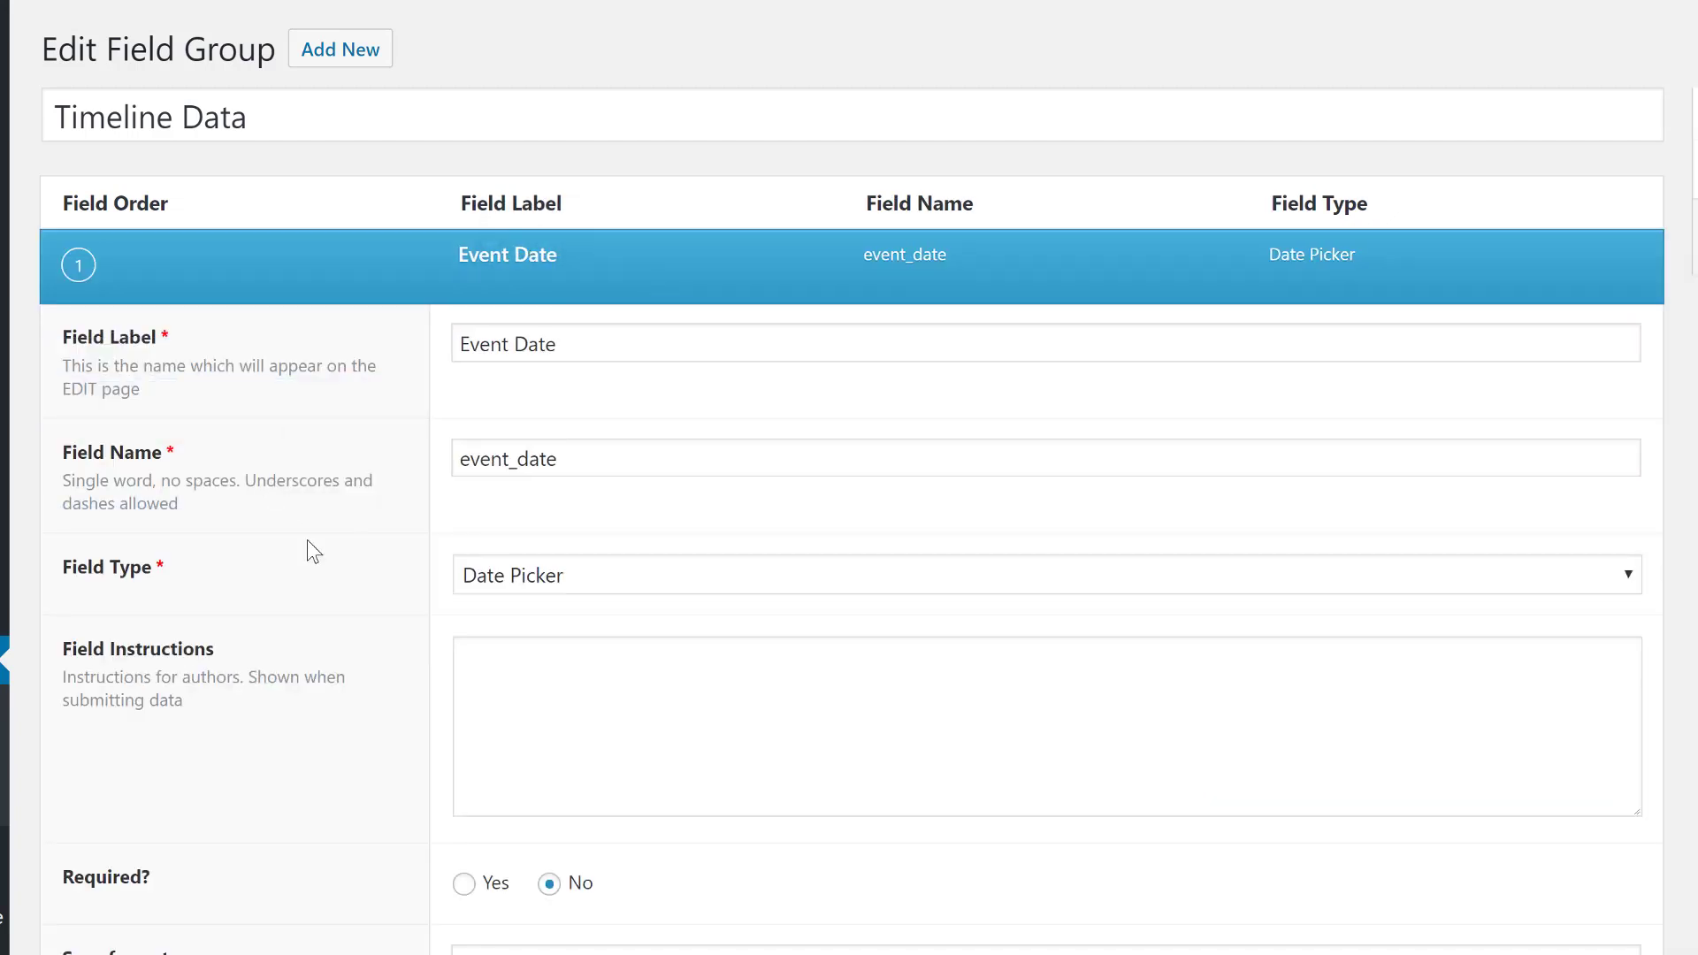
scroll(307, 542, down, 4)
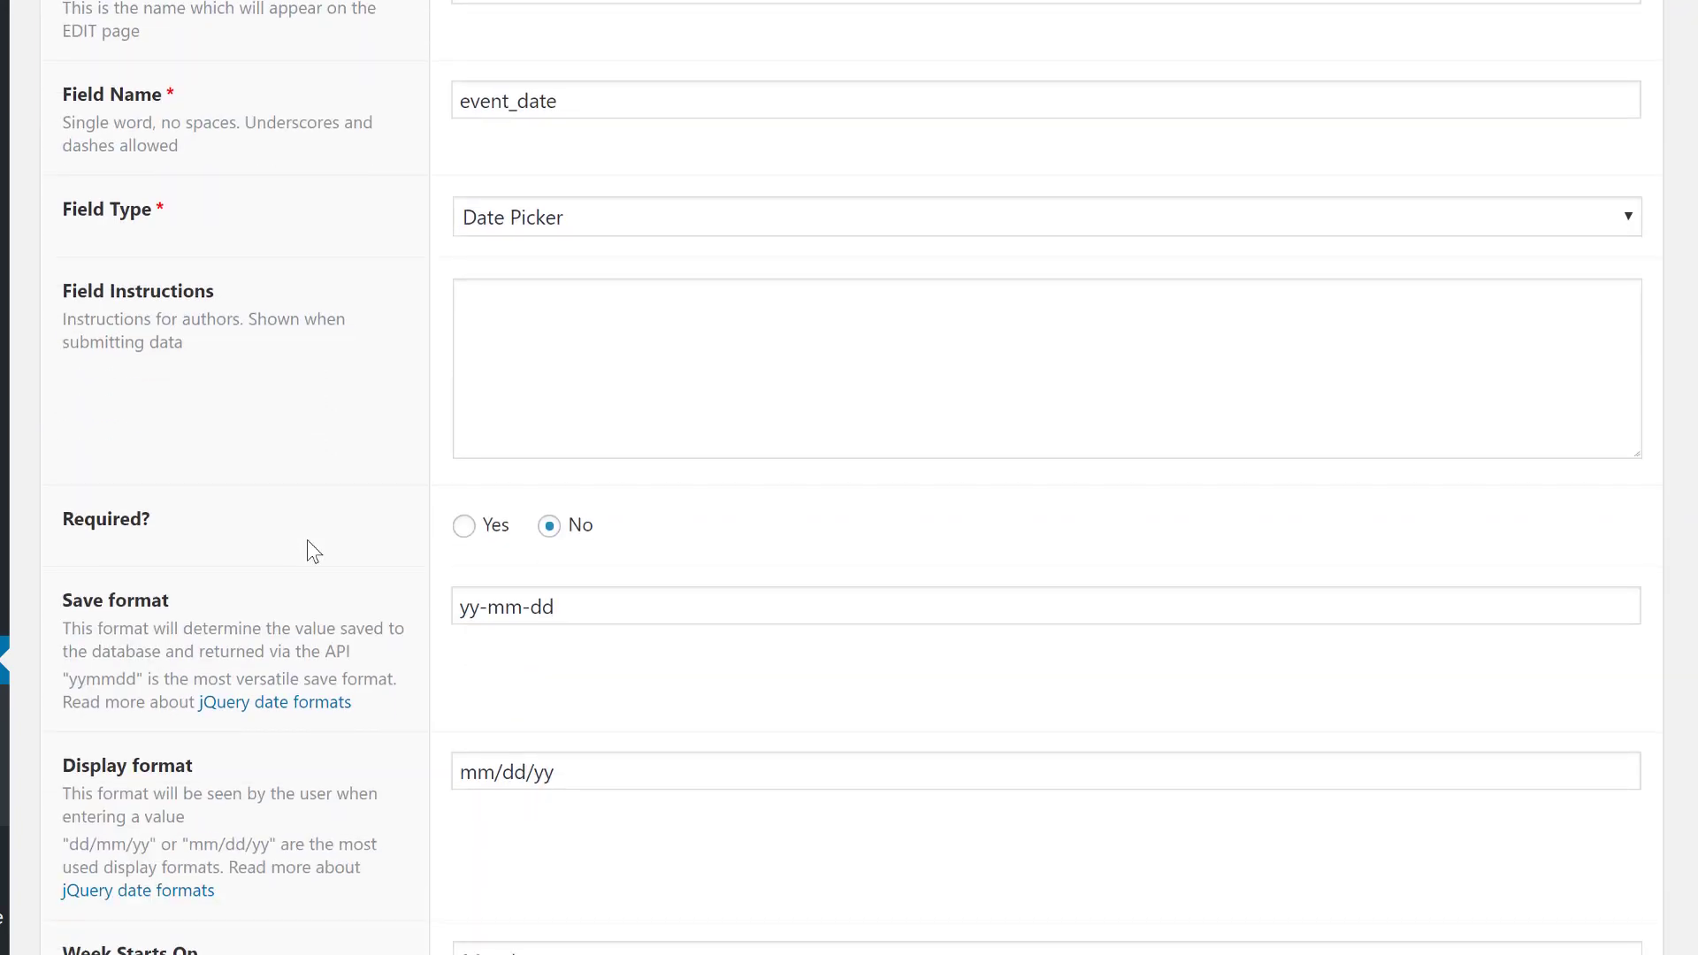
- Examine the Event Date field's remaining settings, including Required, Week Starts On and Conditional Logic
scroll(308, 543, up, 1)
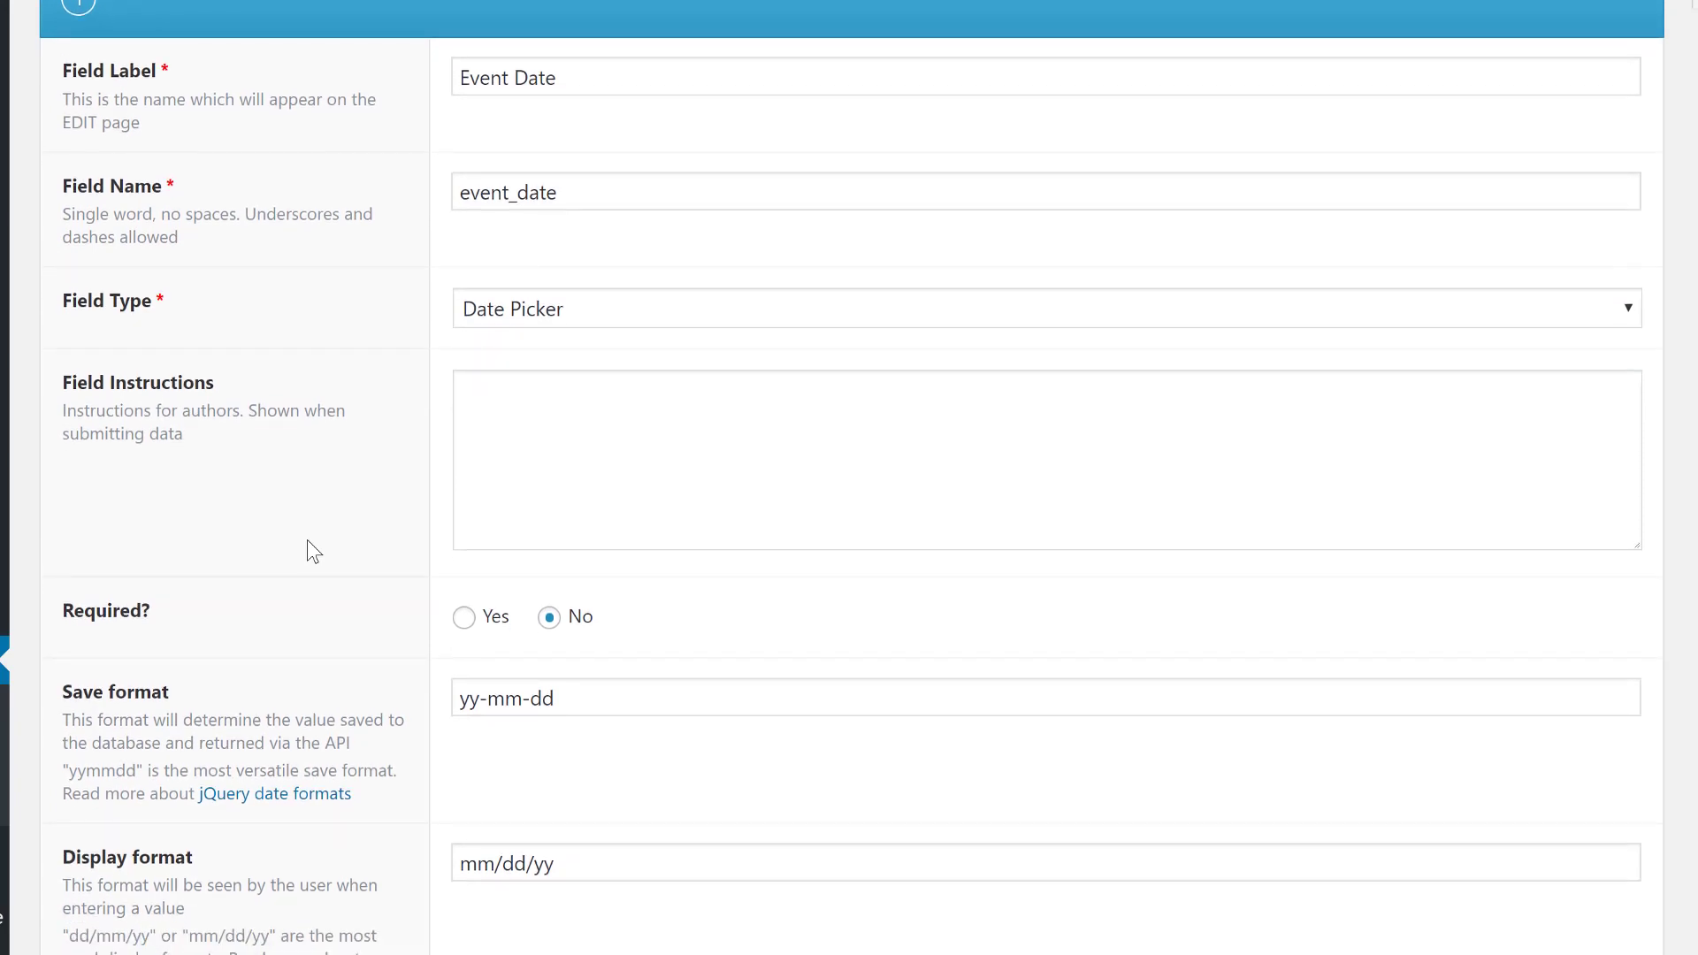
scroll(307, 542, down, 2)
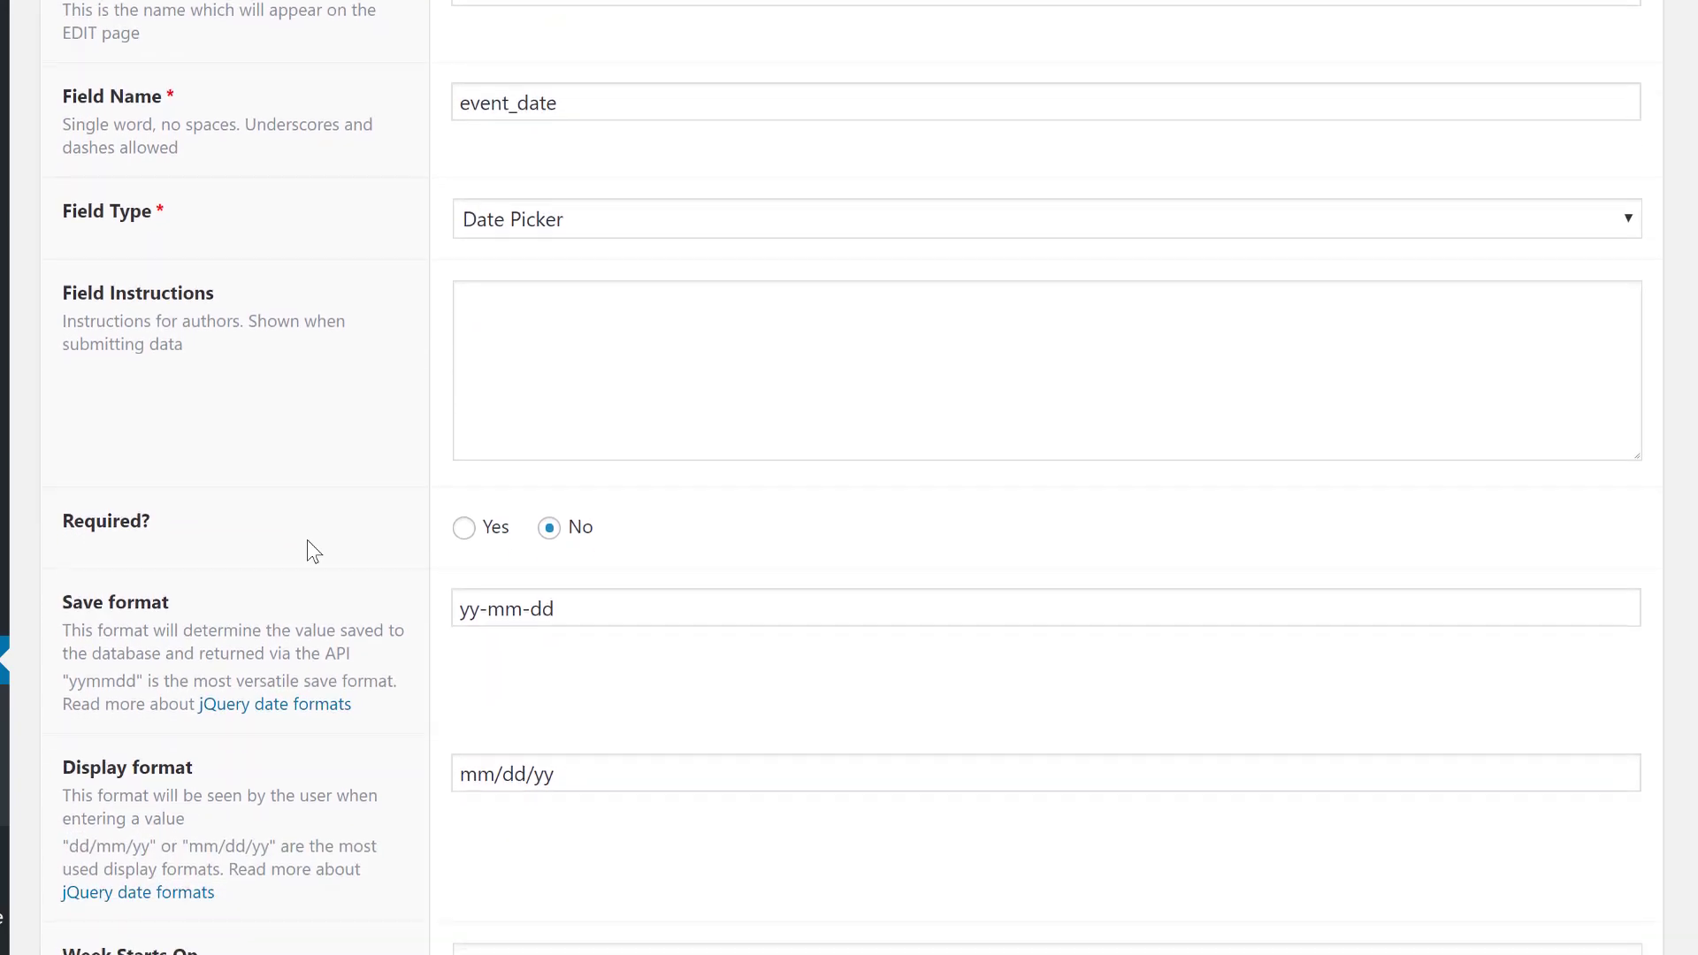
scroll(307, 541, down, 3)
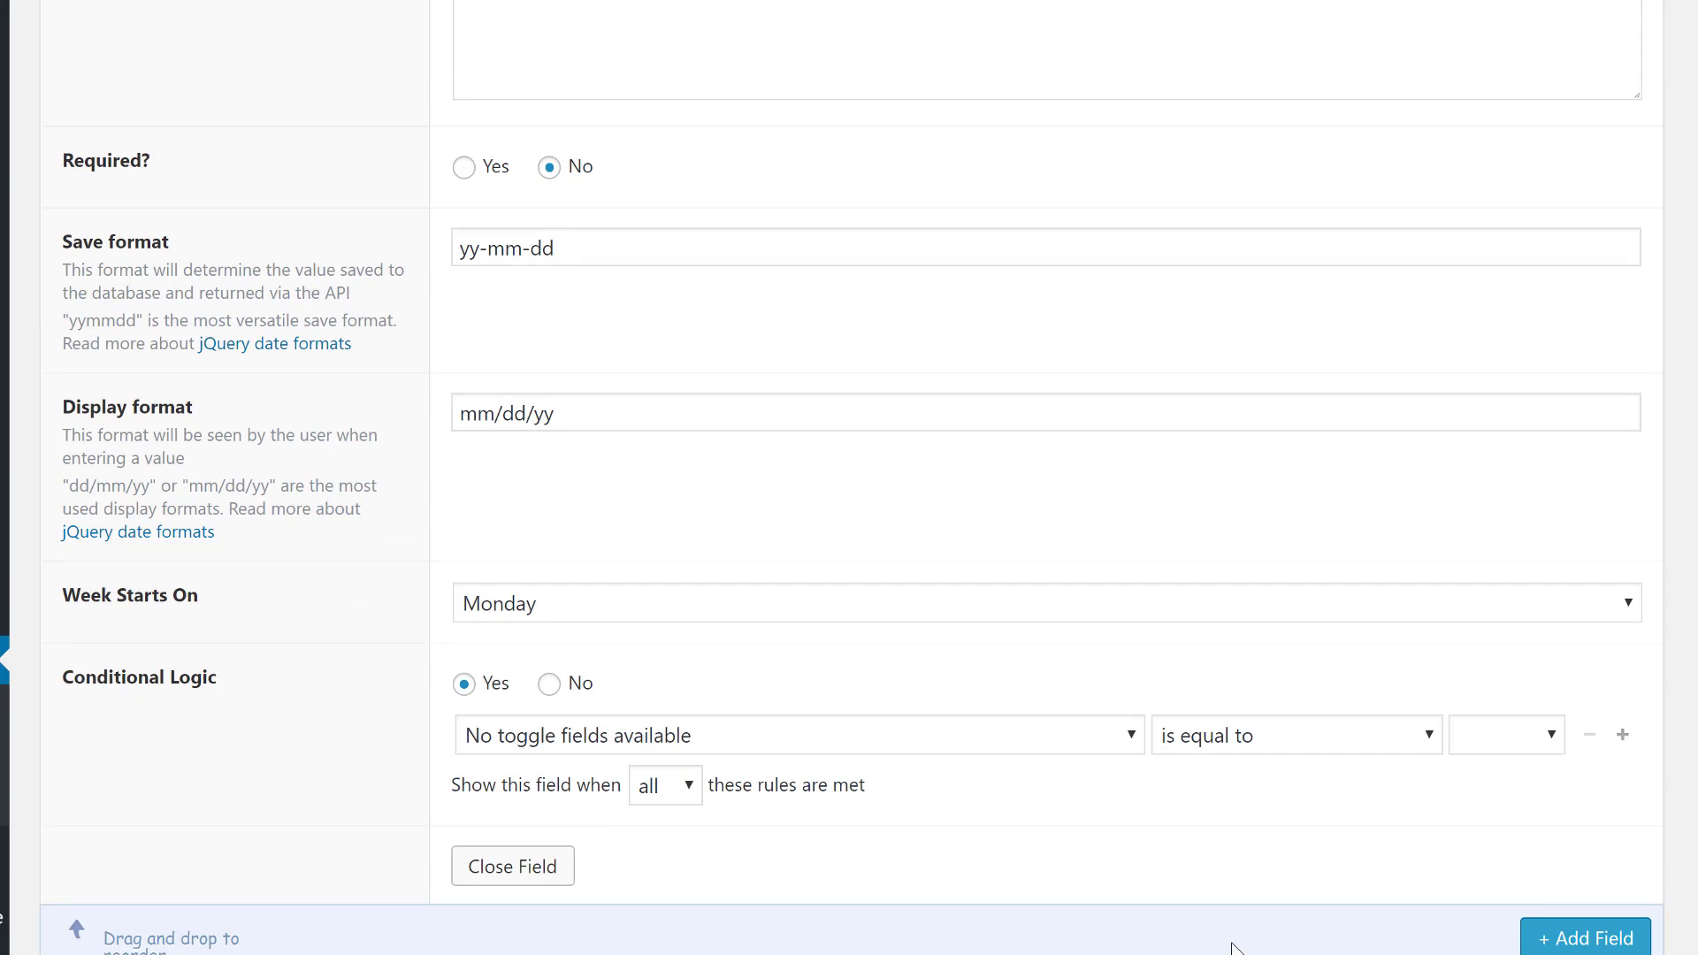
scroll(752, 265, up, 8)
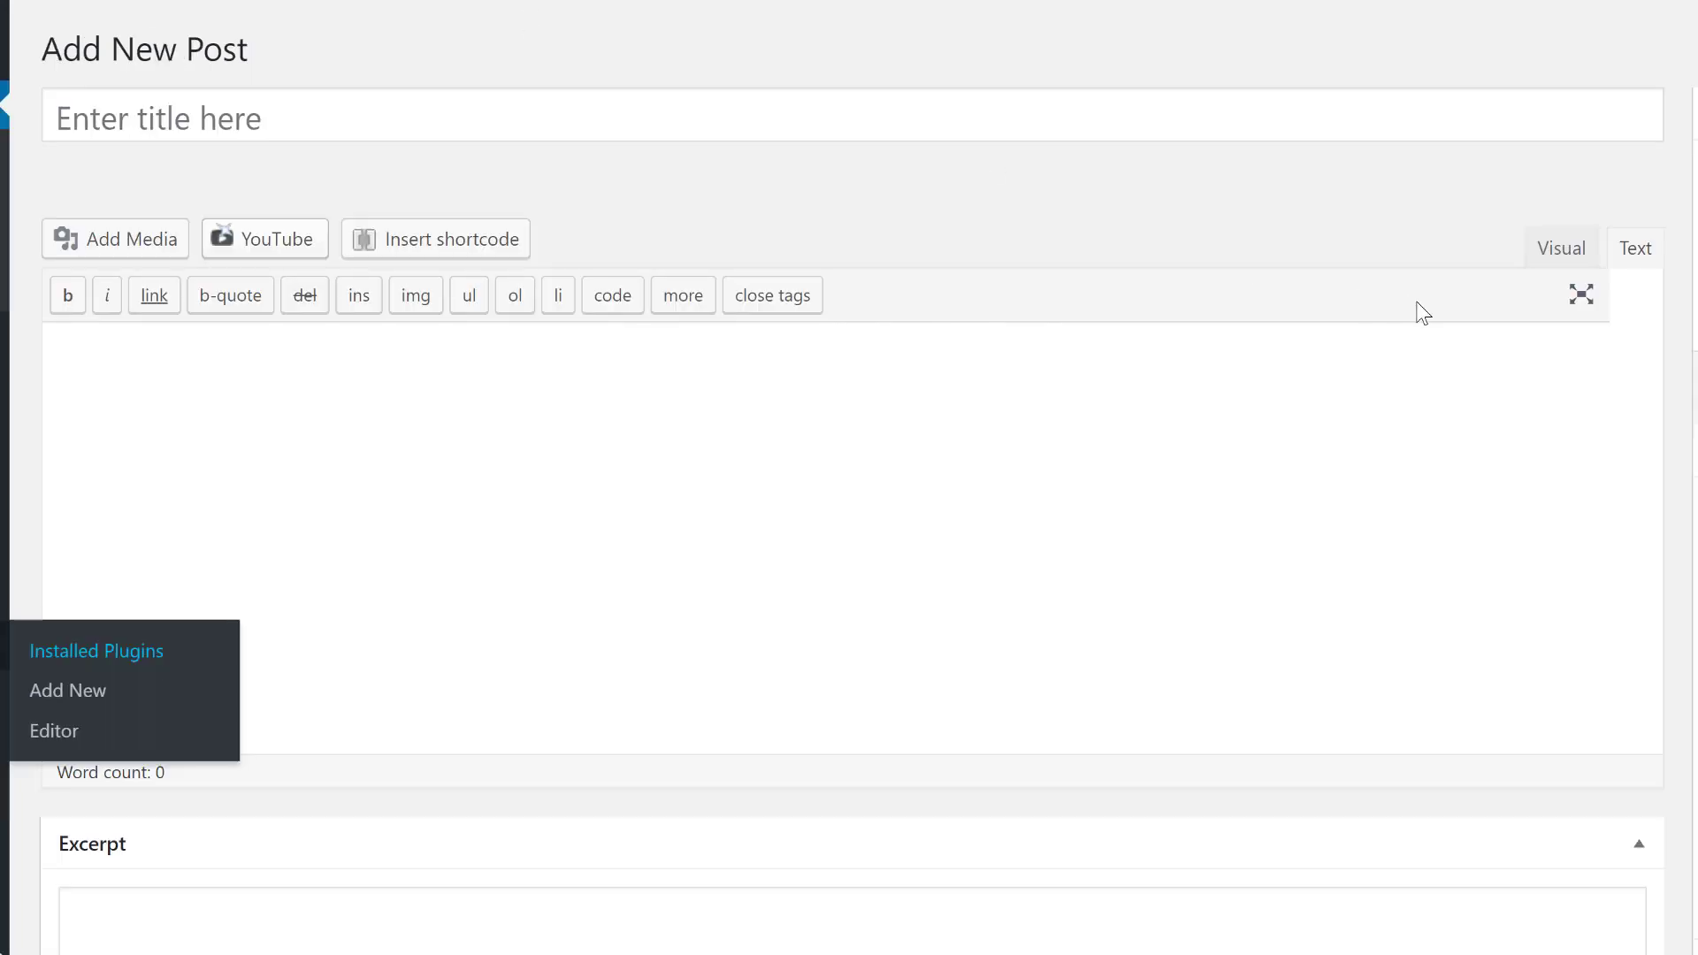
- Switch to the published timeline page and survey its events from the earliest to the latest
click(613, 548)
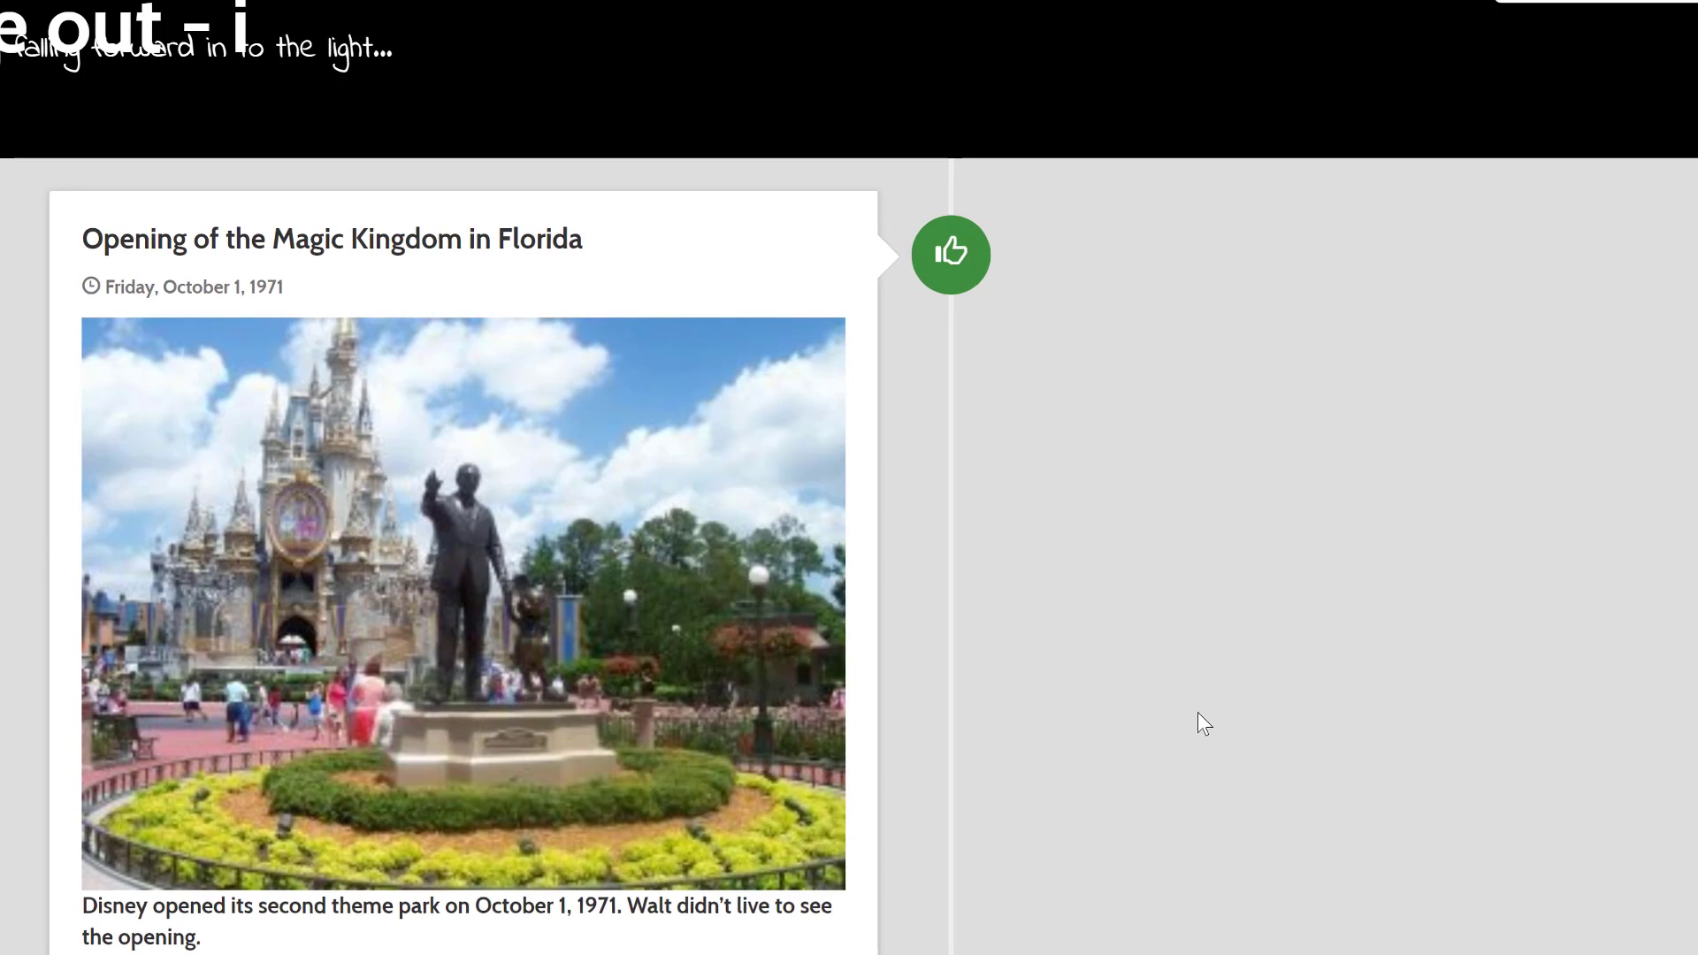
scroll(1194, 709, down, 15)
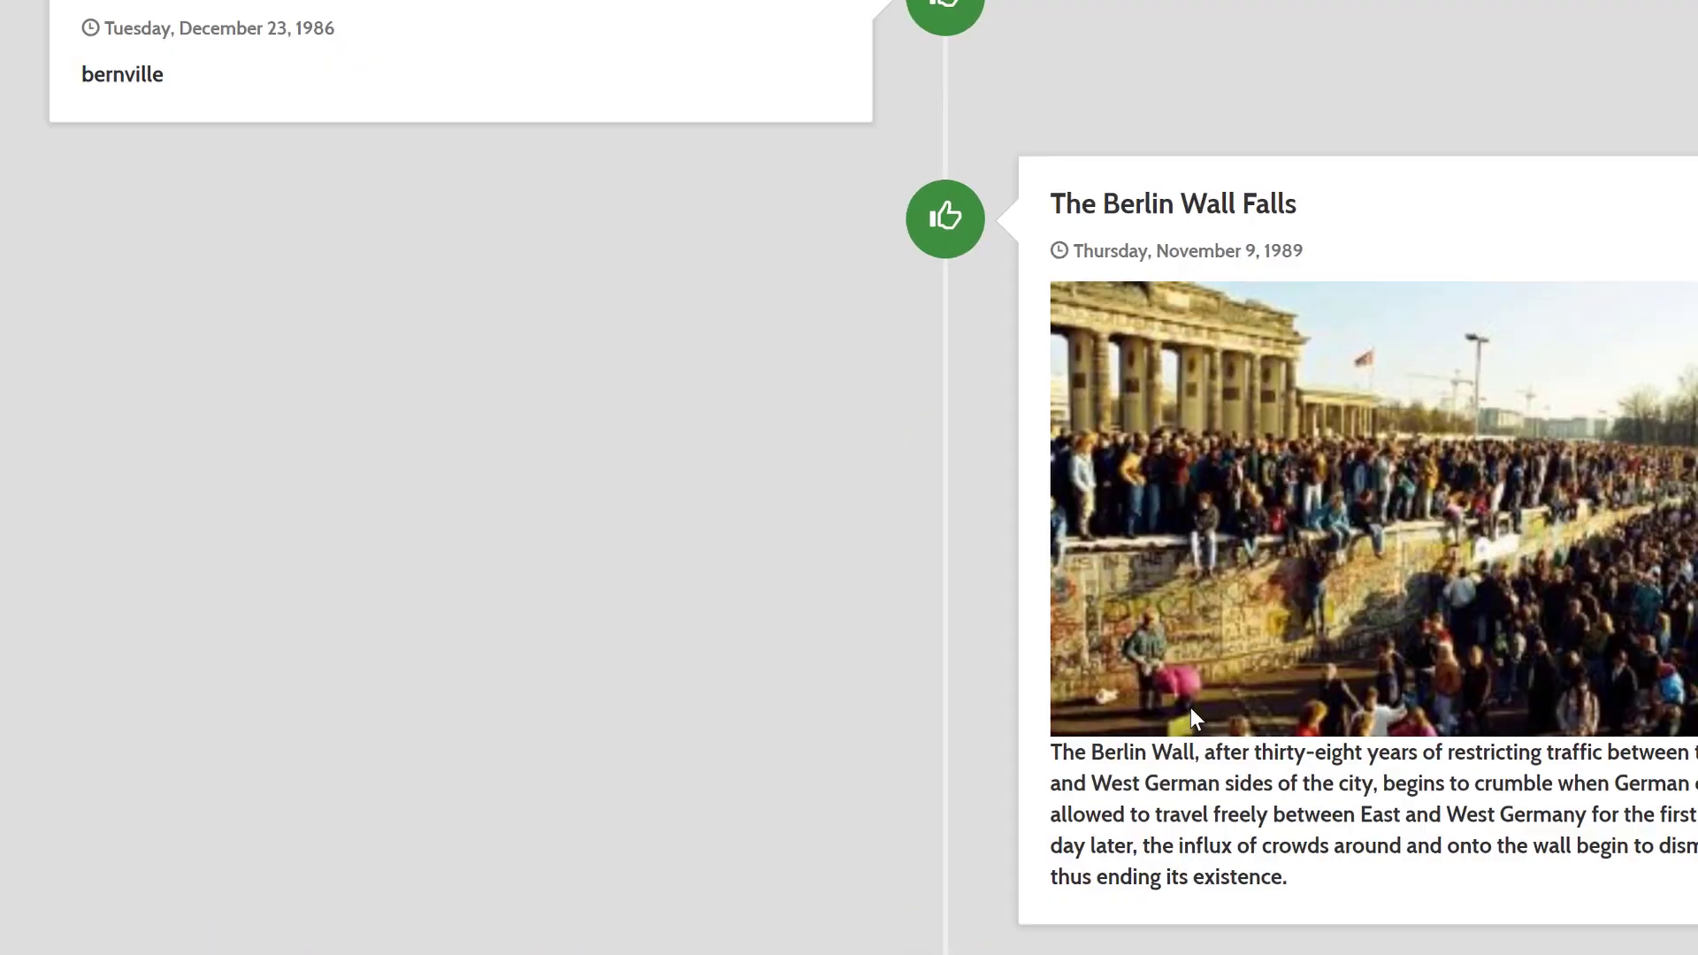
scroll(1183, 708, down, 10)
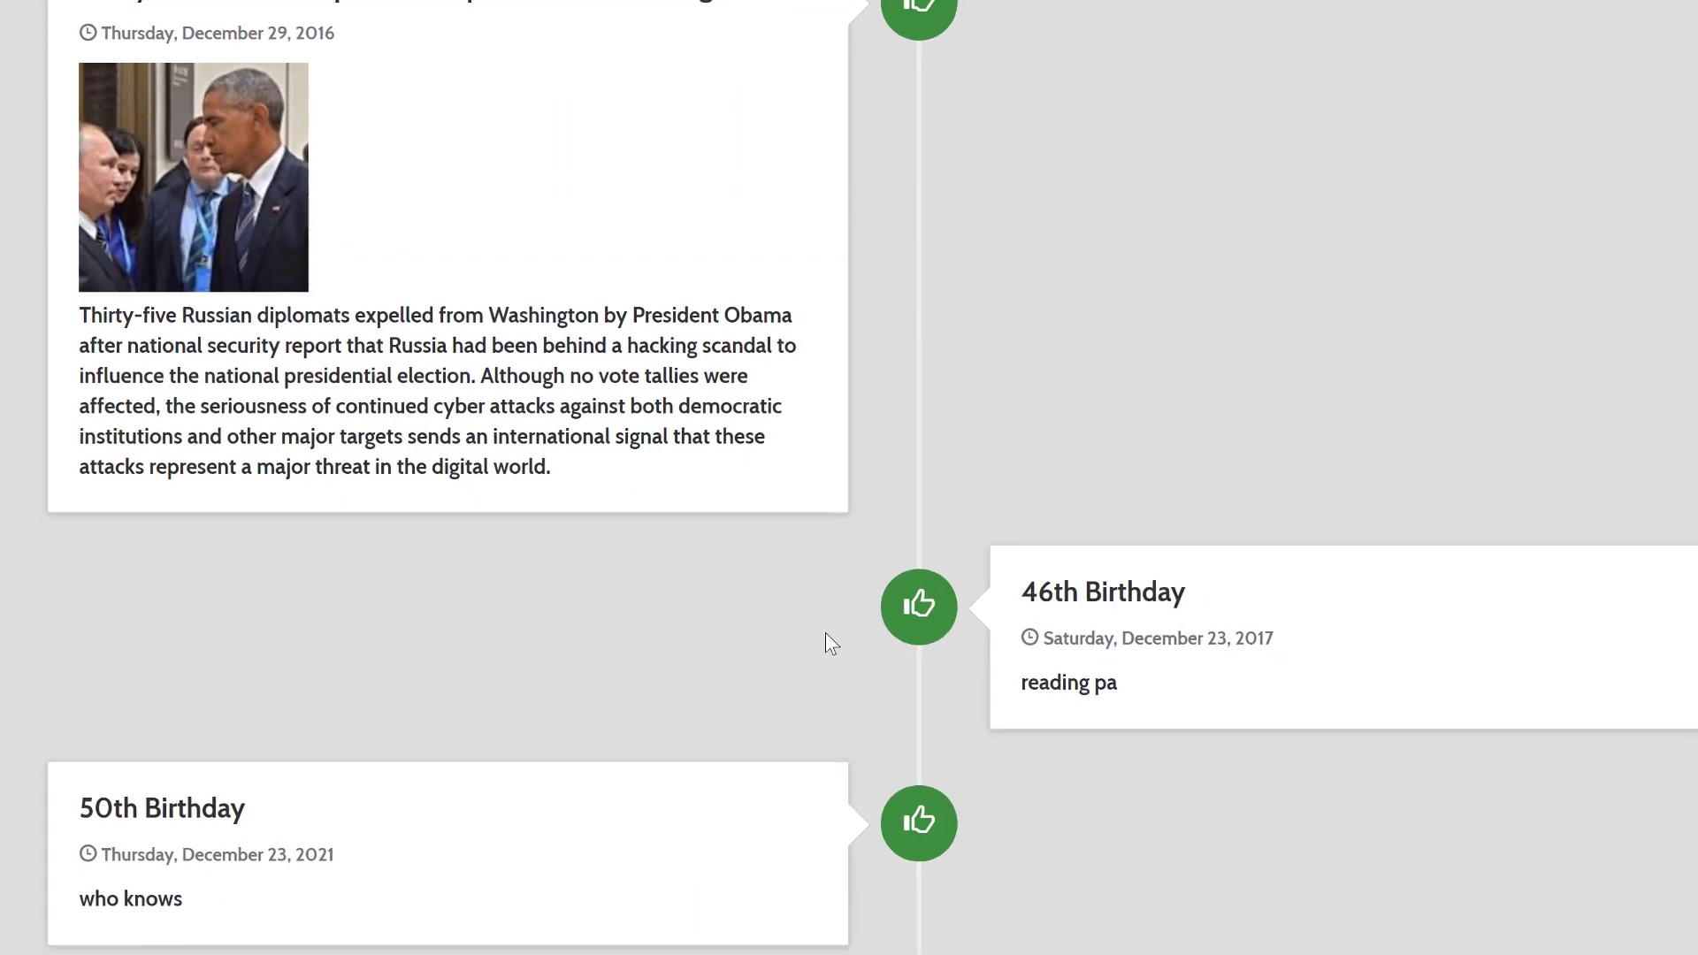
scroll(822, 633, up, 8)
scroll(821, 635, up, 15)
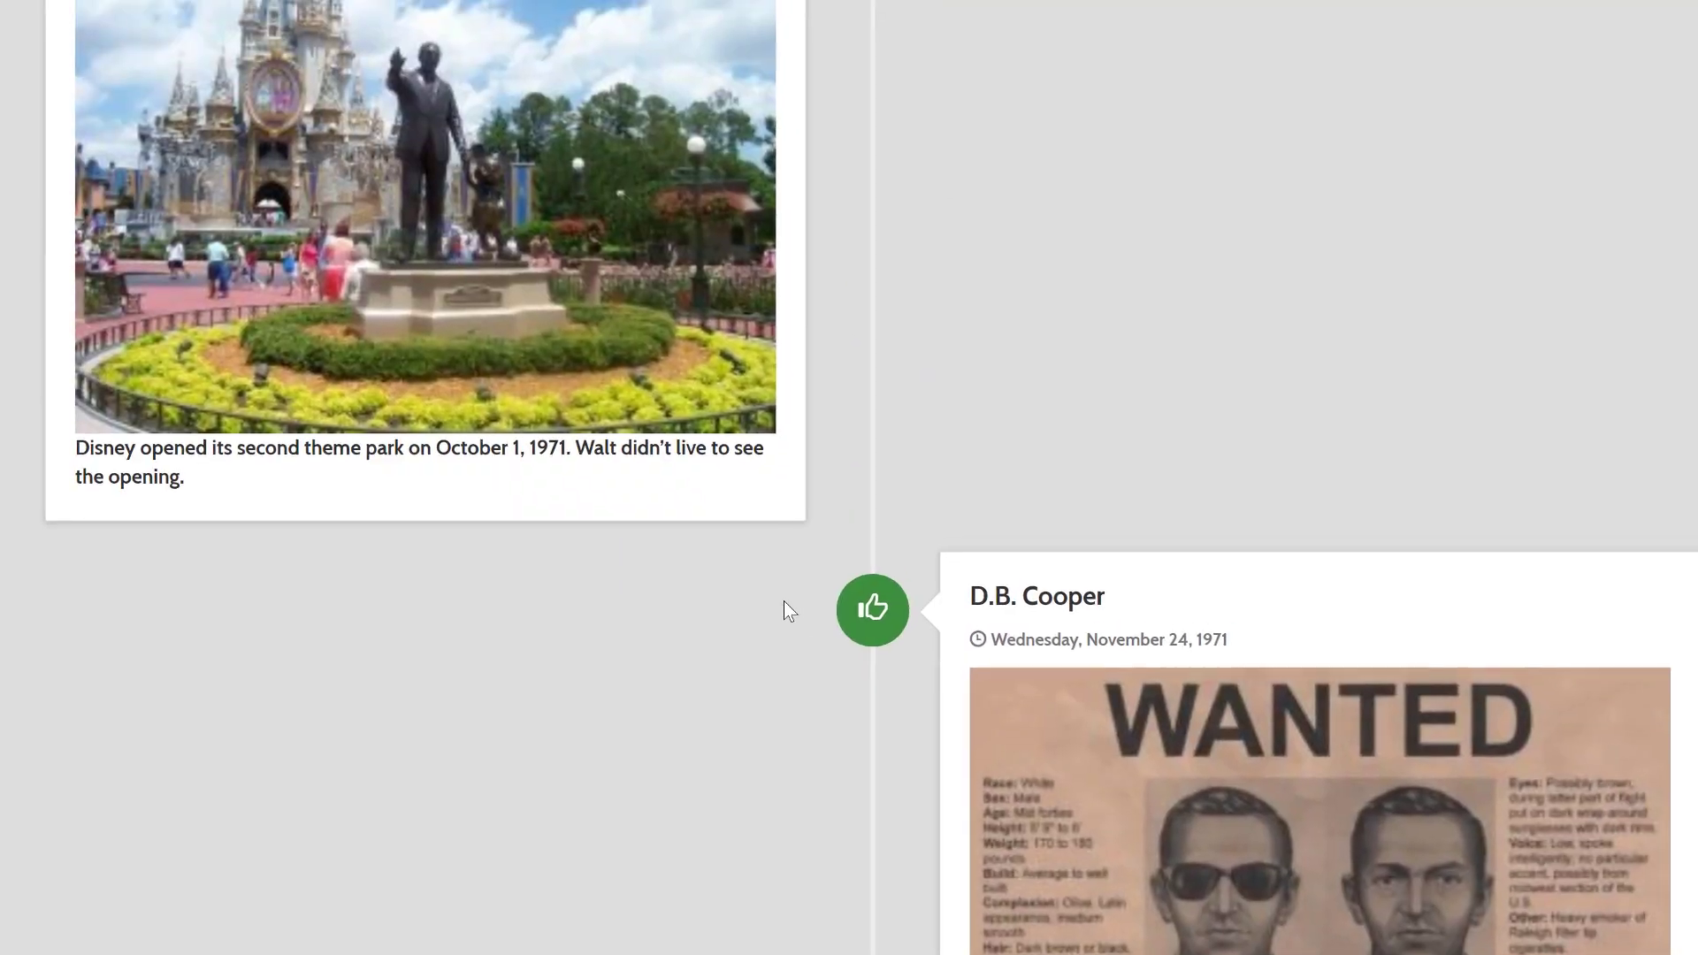
- Examine the title, event date, image and text of the early timeline entries, from D.B. Cooper to Concord Supersonic Airliner
scroll(746, 580, down, 8)
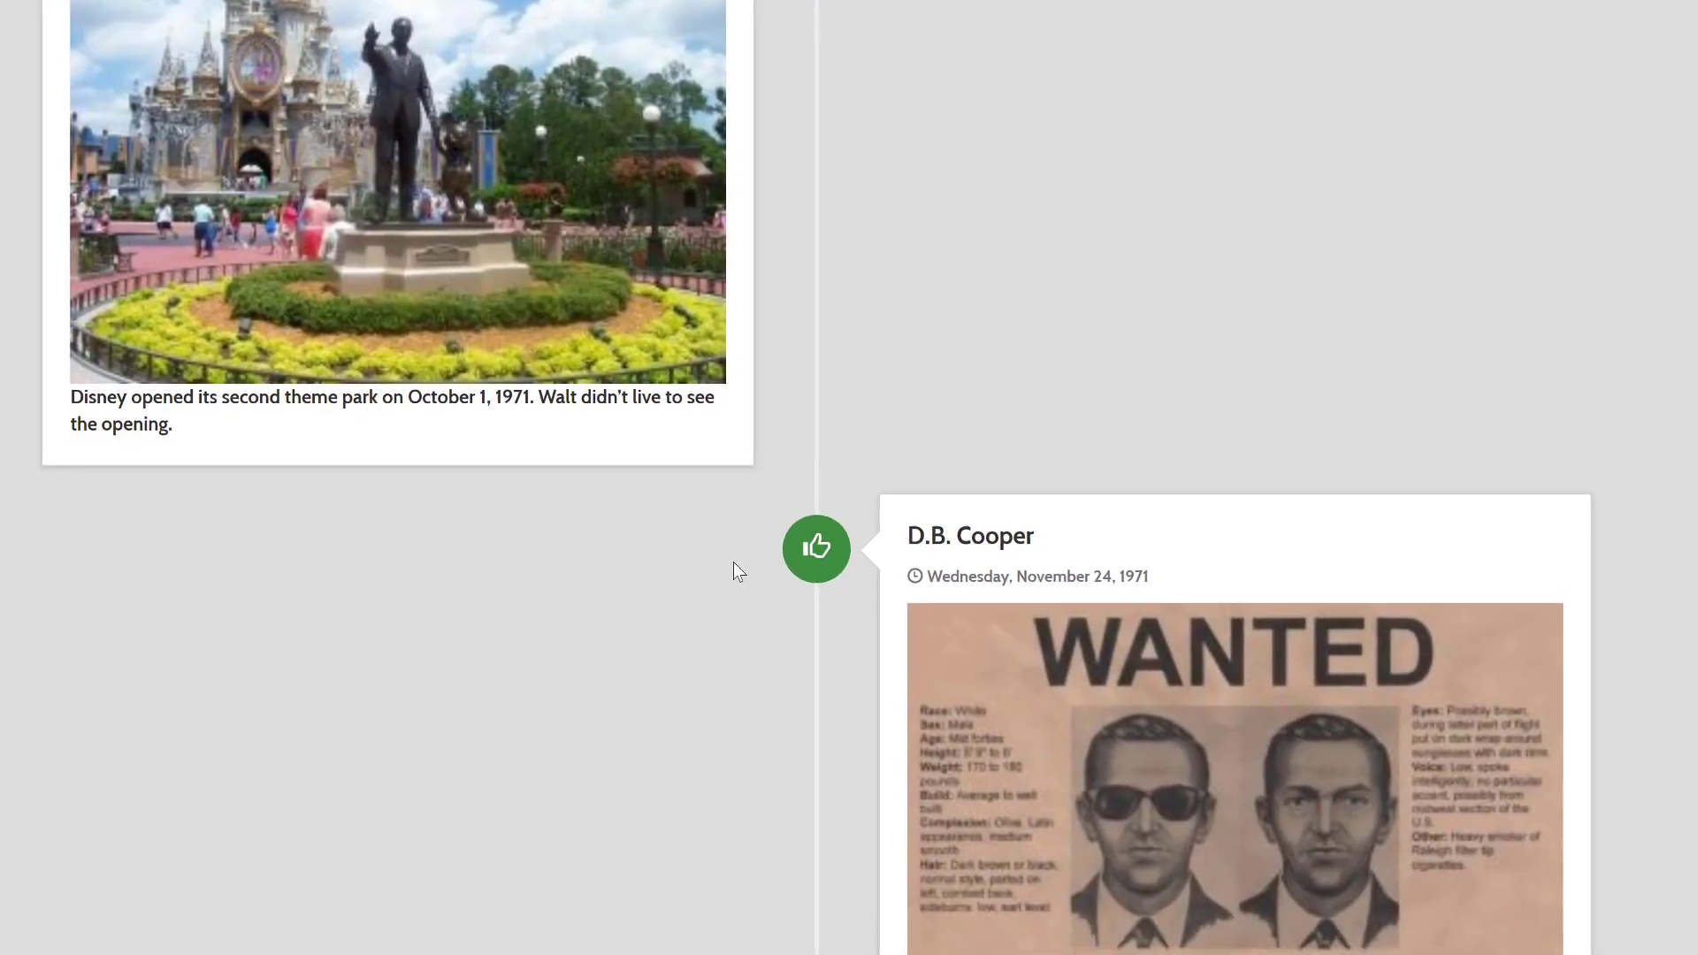
scroll(643, 474, down, 5)
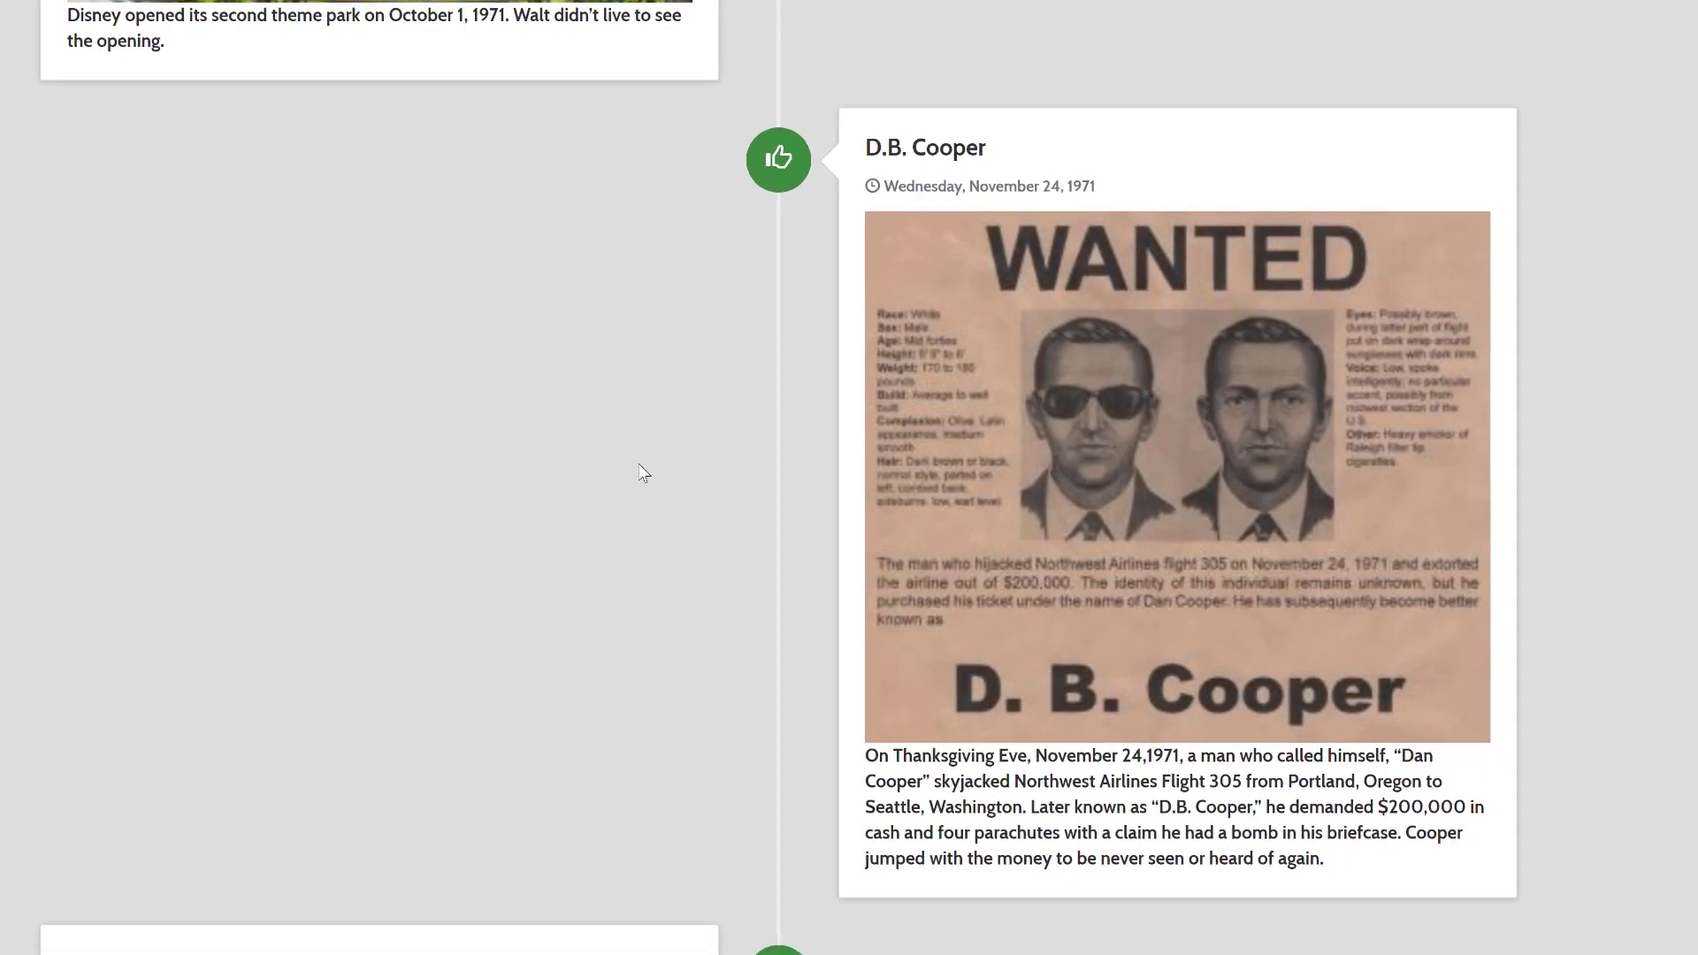
scroll(633, 469, down, 2)
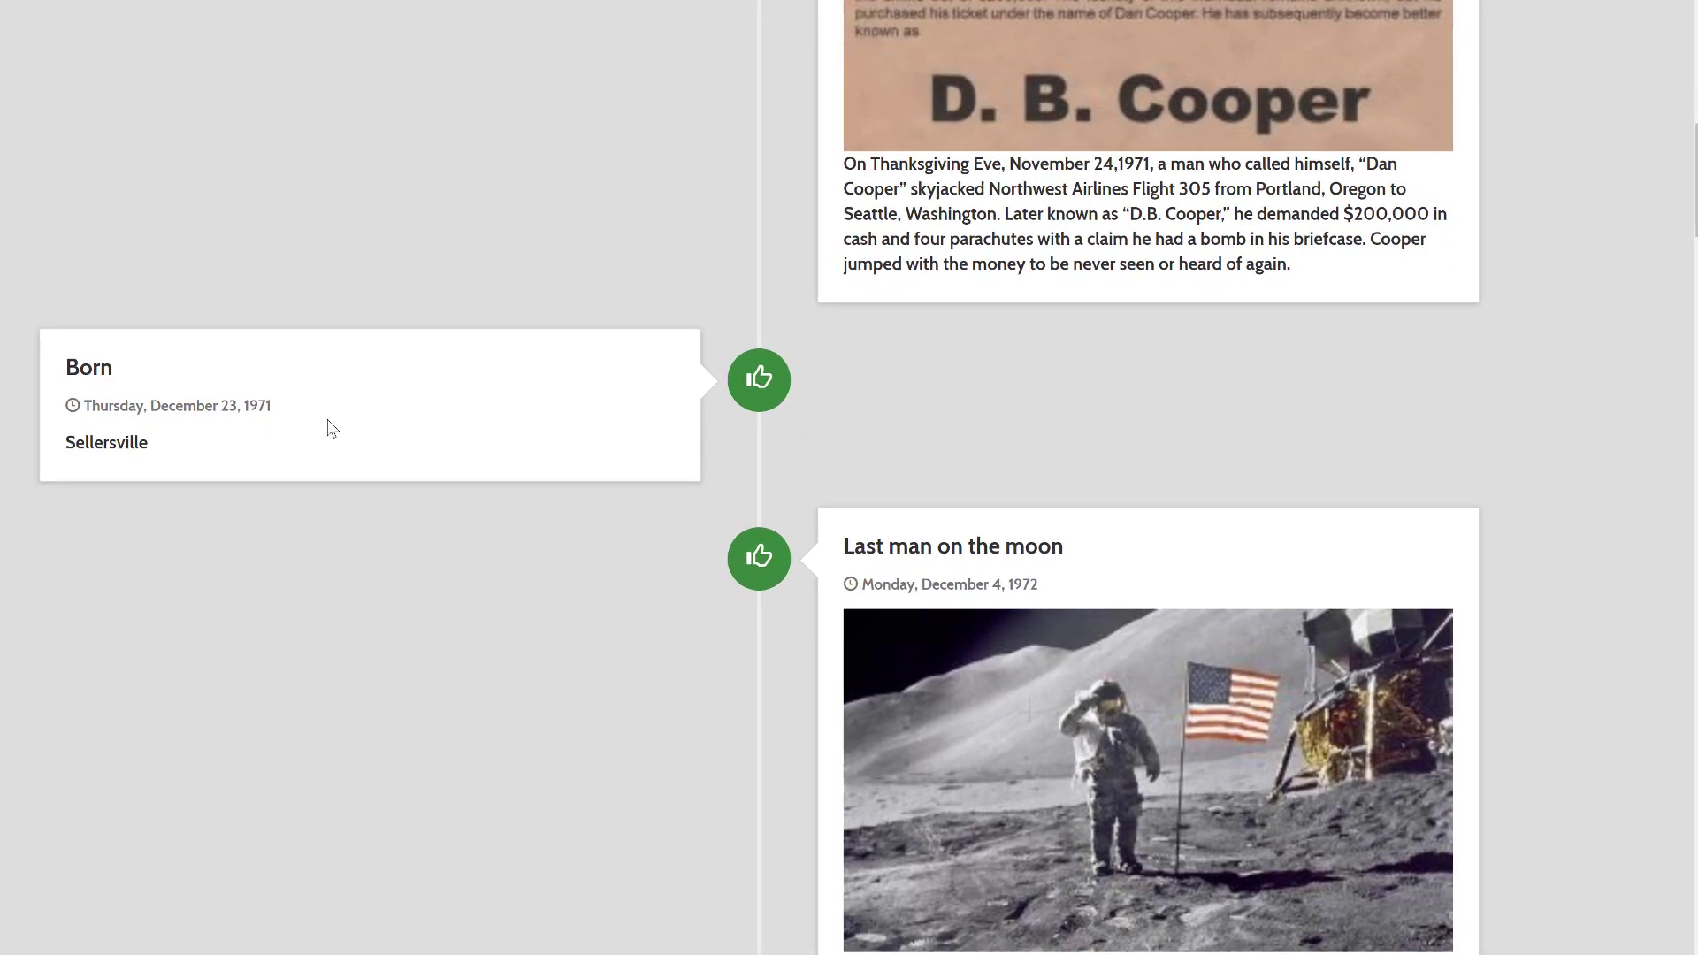
scroll(332, 429, up, 4)
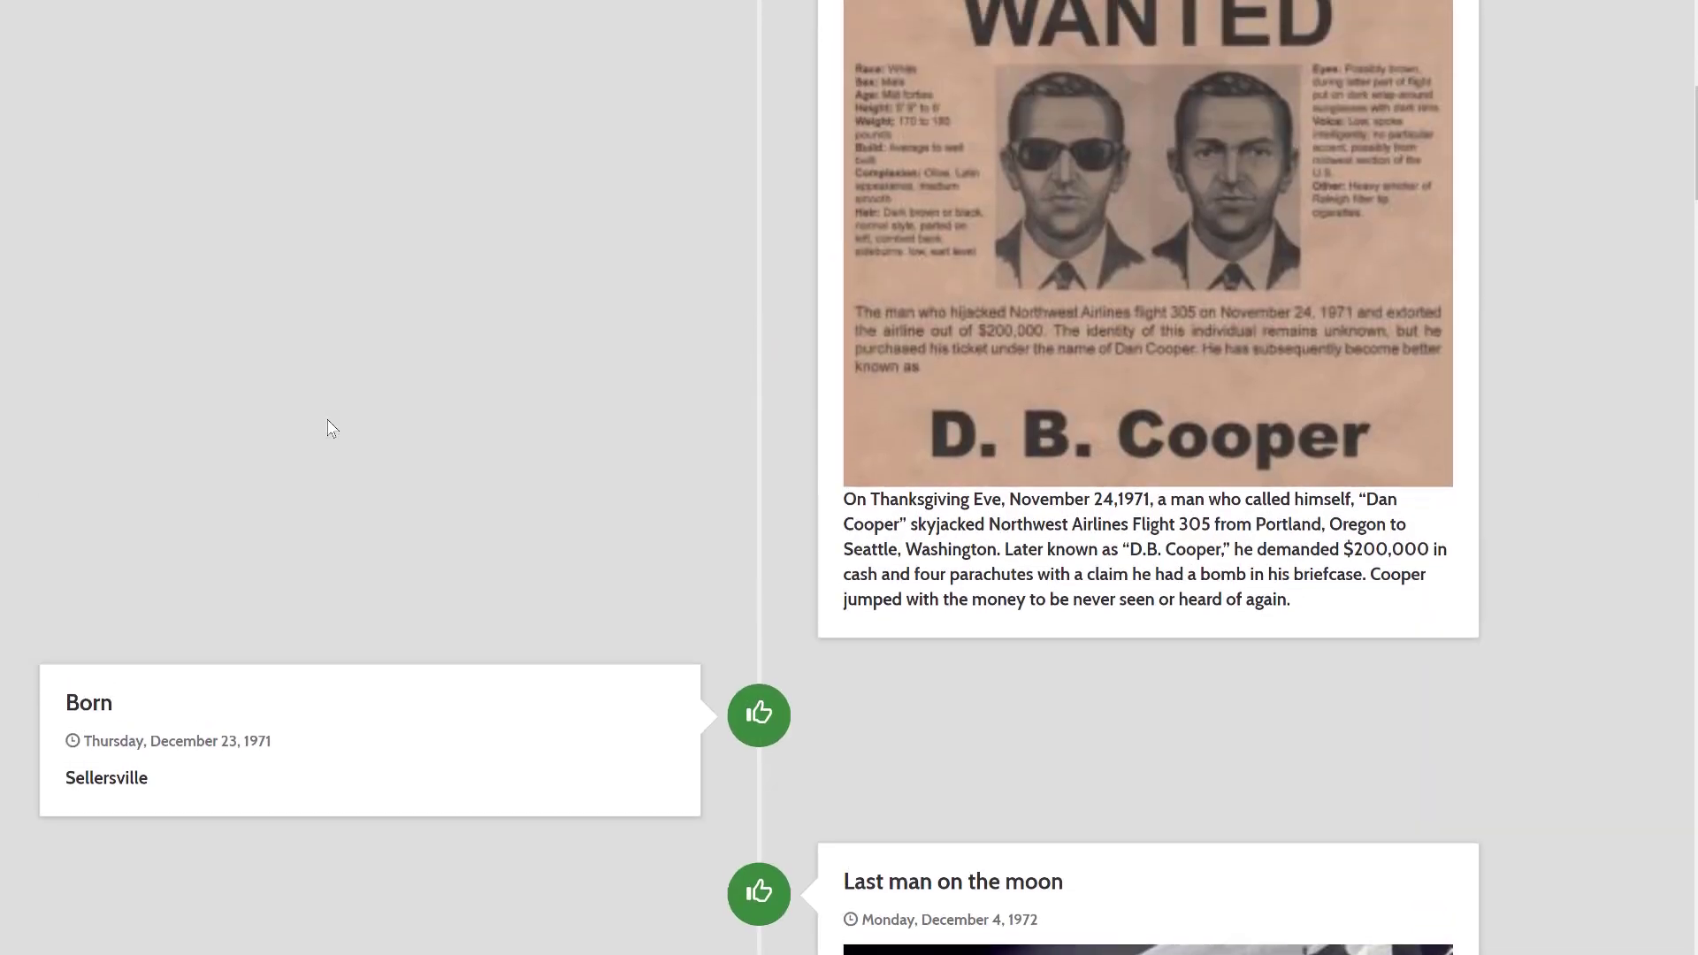
scroll(332, 429, up, 2)
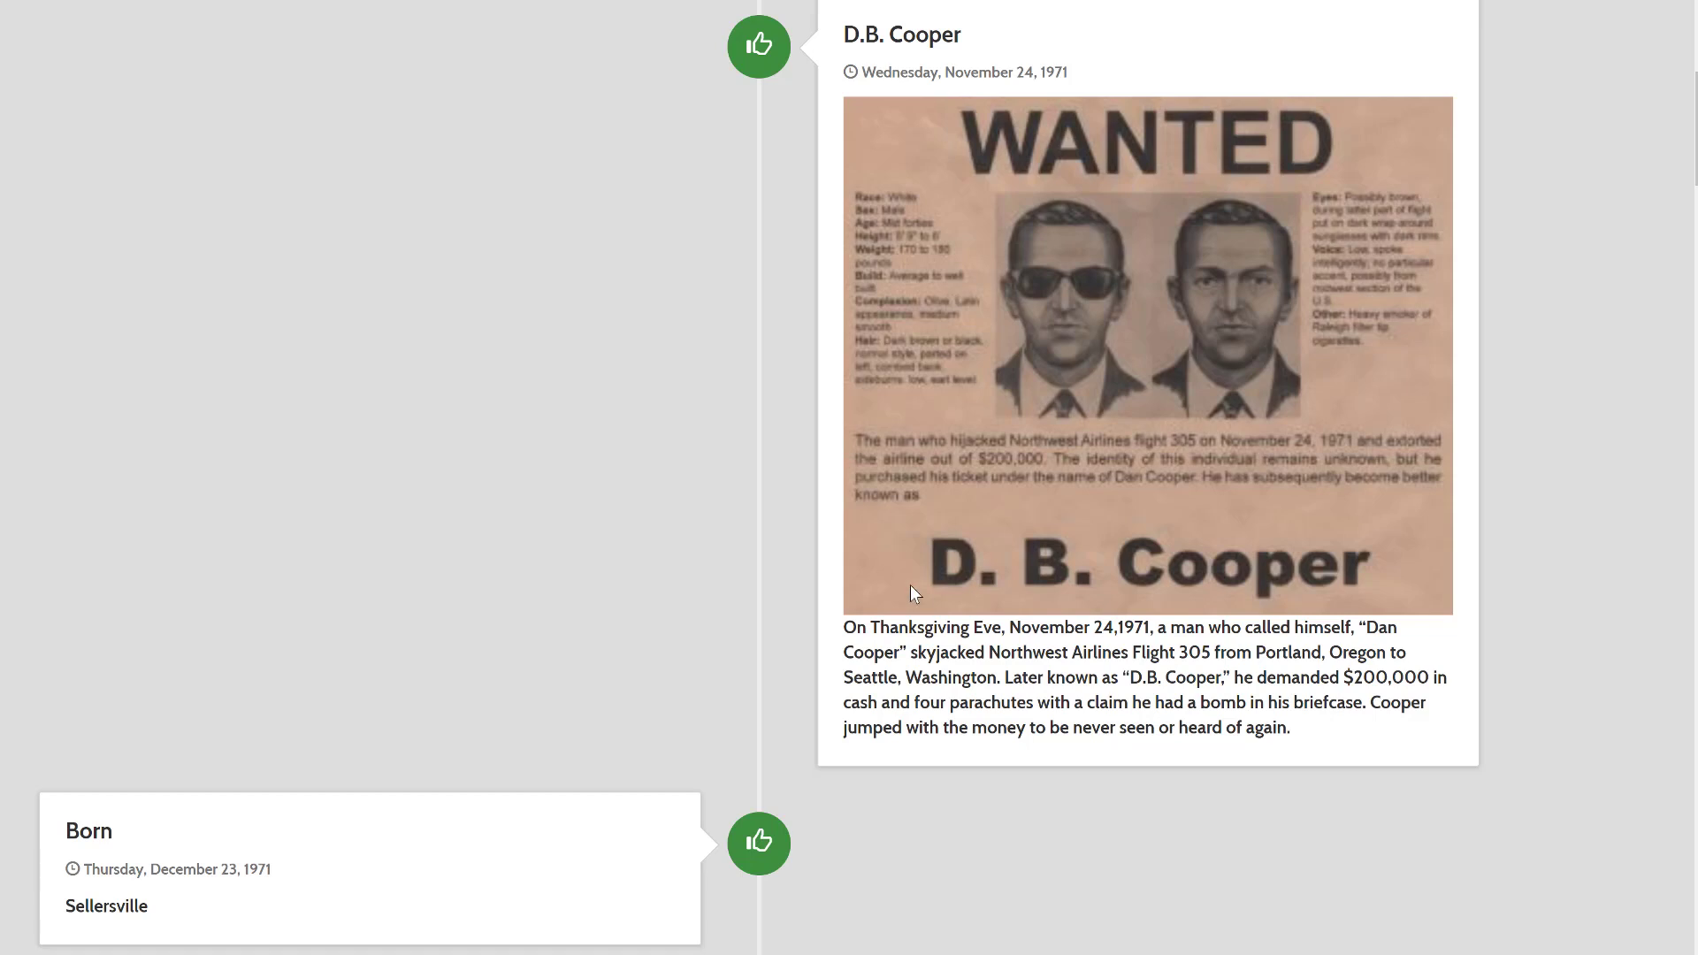
scroll(914, 591, up, 3)
scroll(913, 591, down, 3)
scroll(911, 588, down, 5)
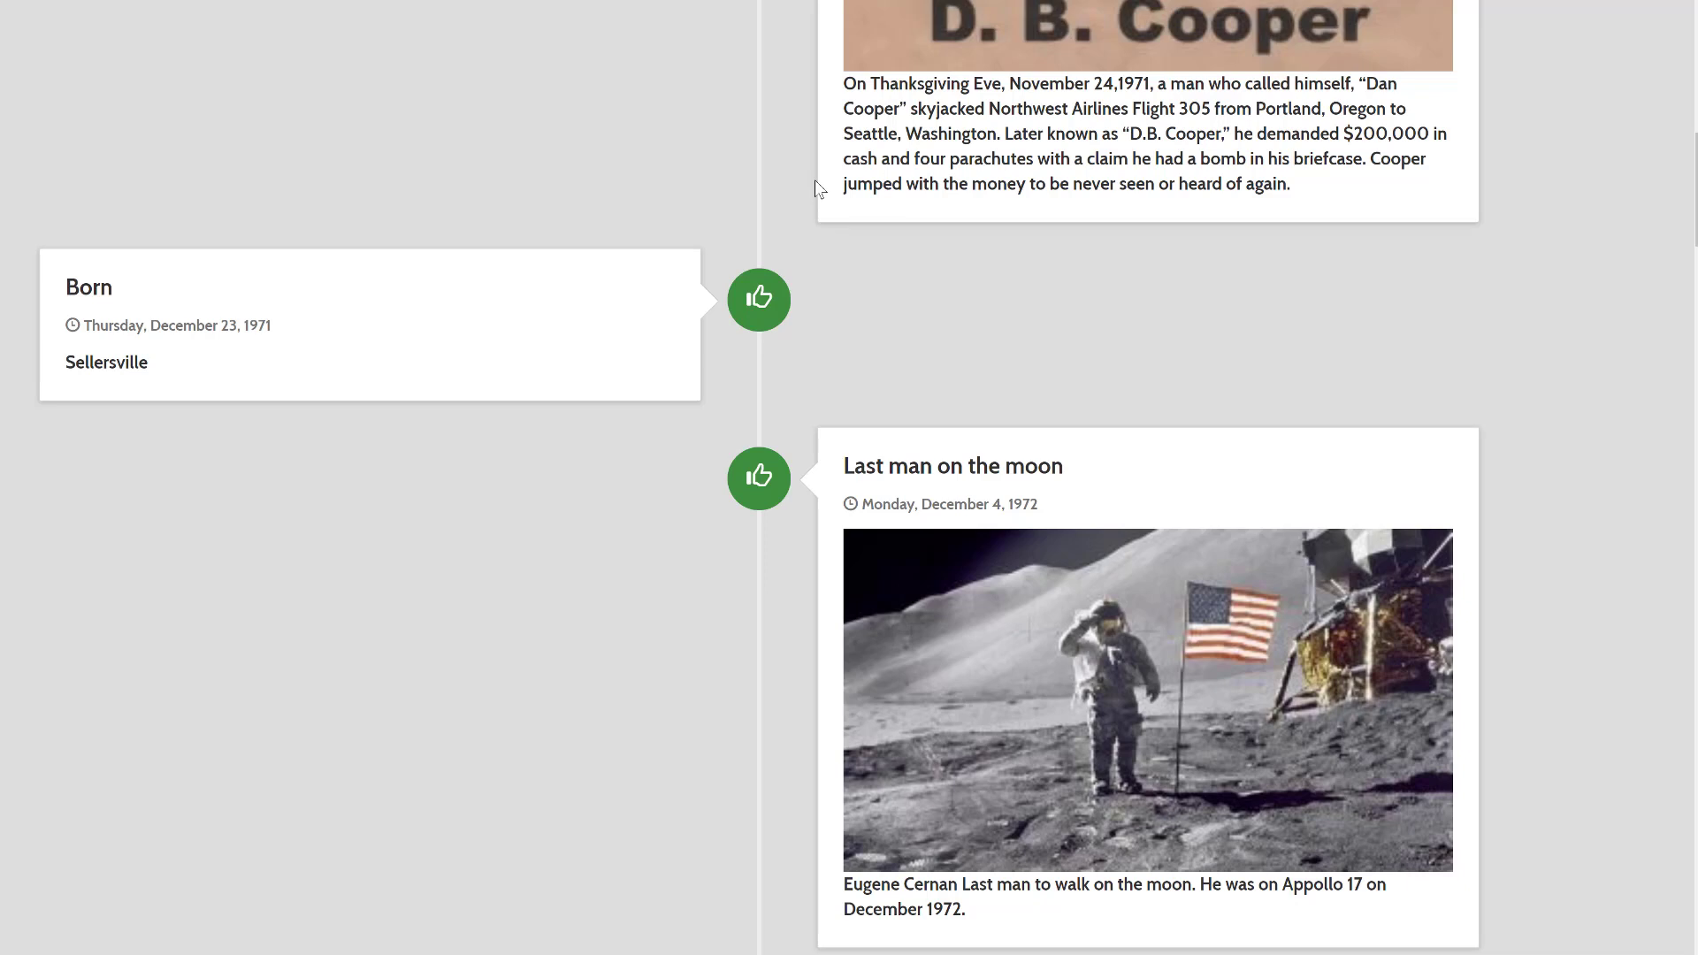
scroll(1046, 305, down, 2)
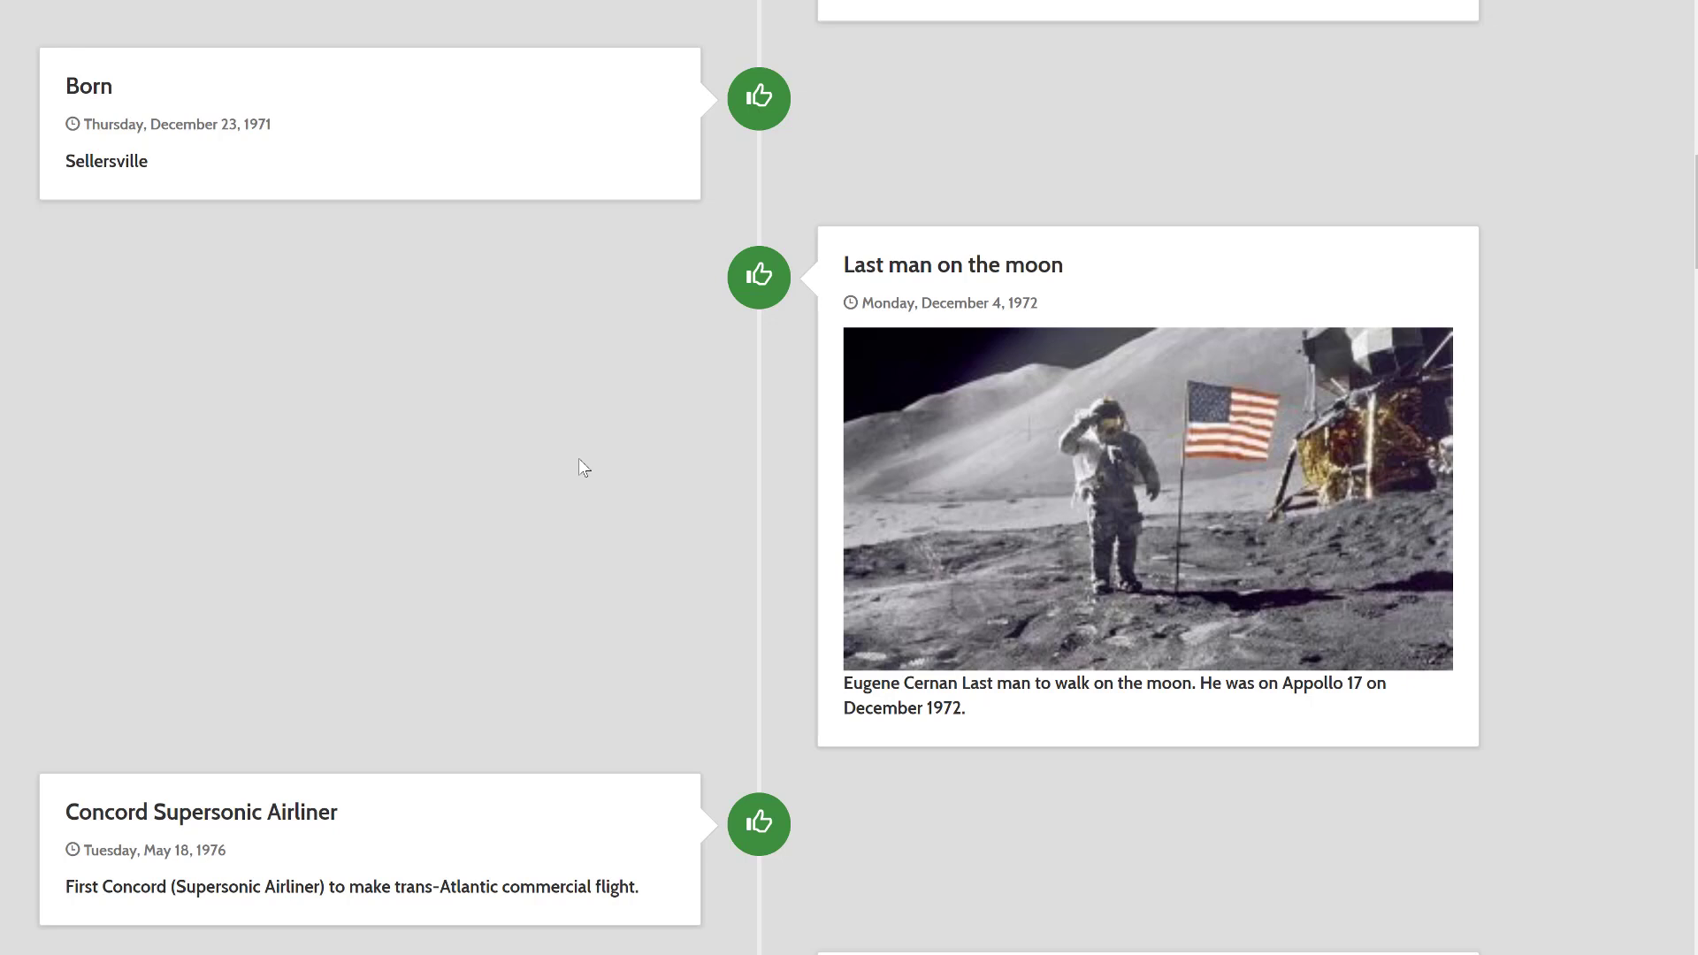
scroll(578, 459, down, 1)
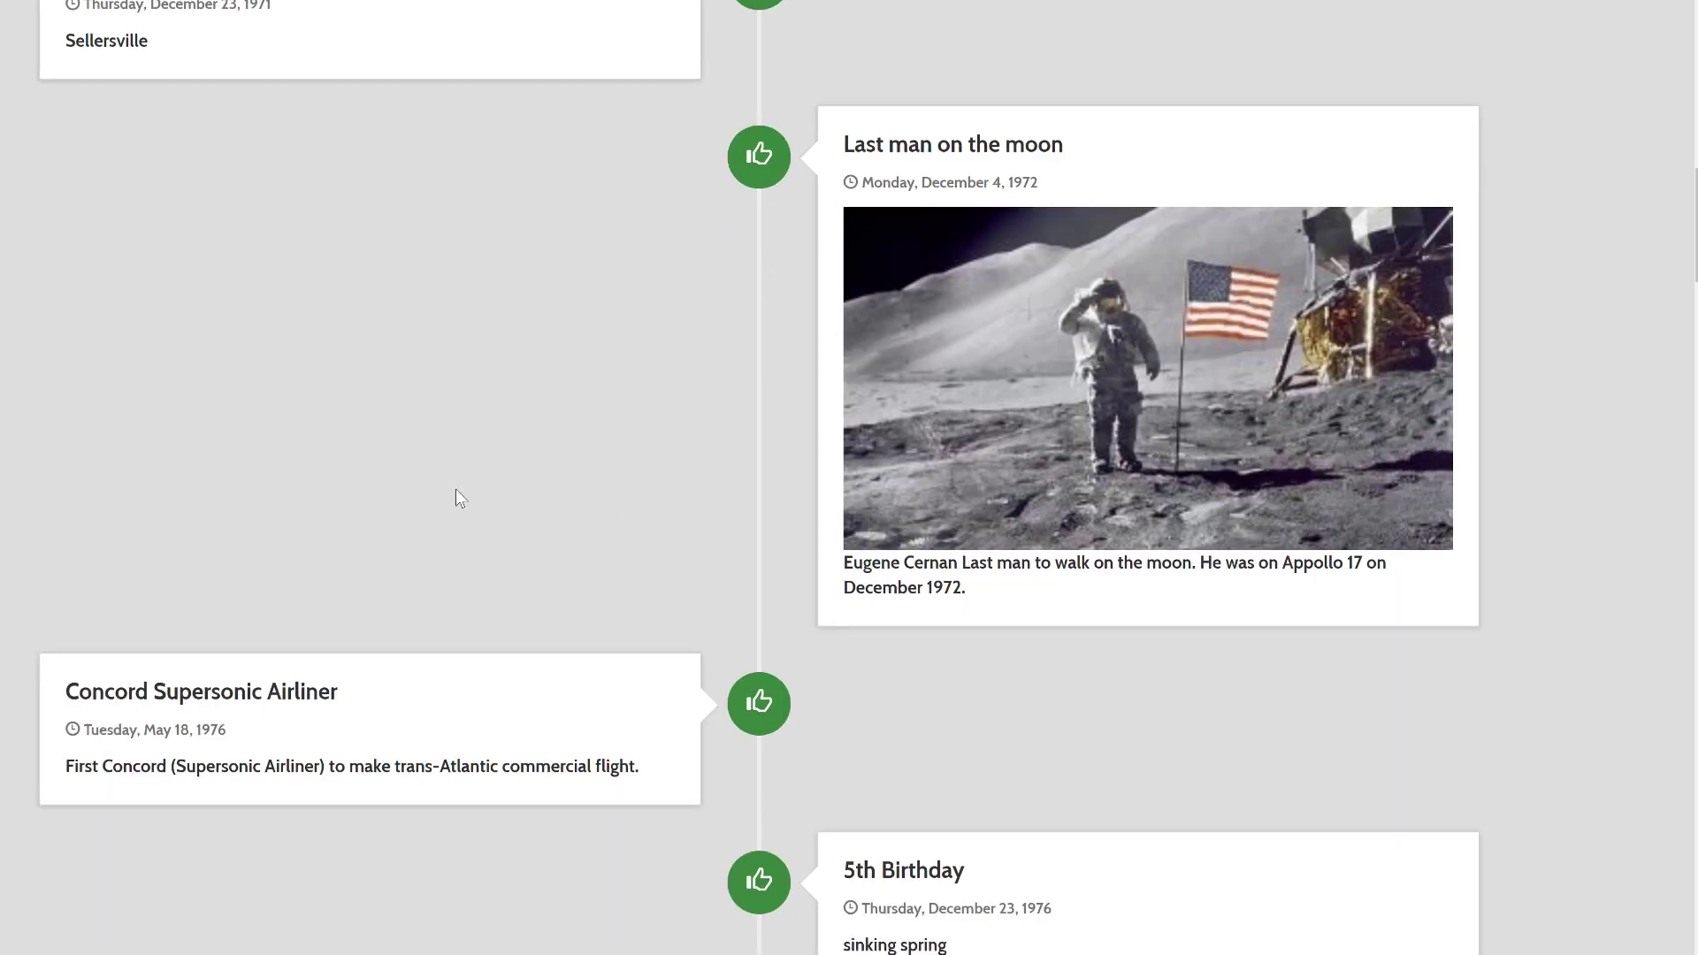
scroll(454, 488, down, 3)
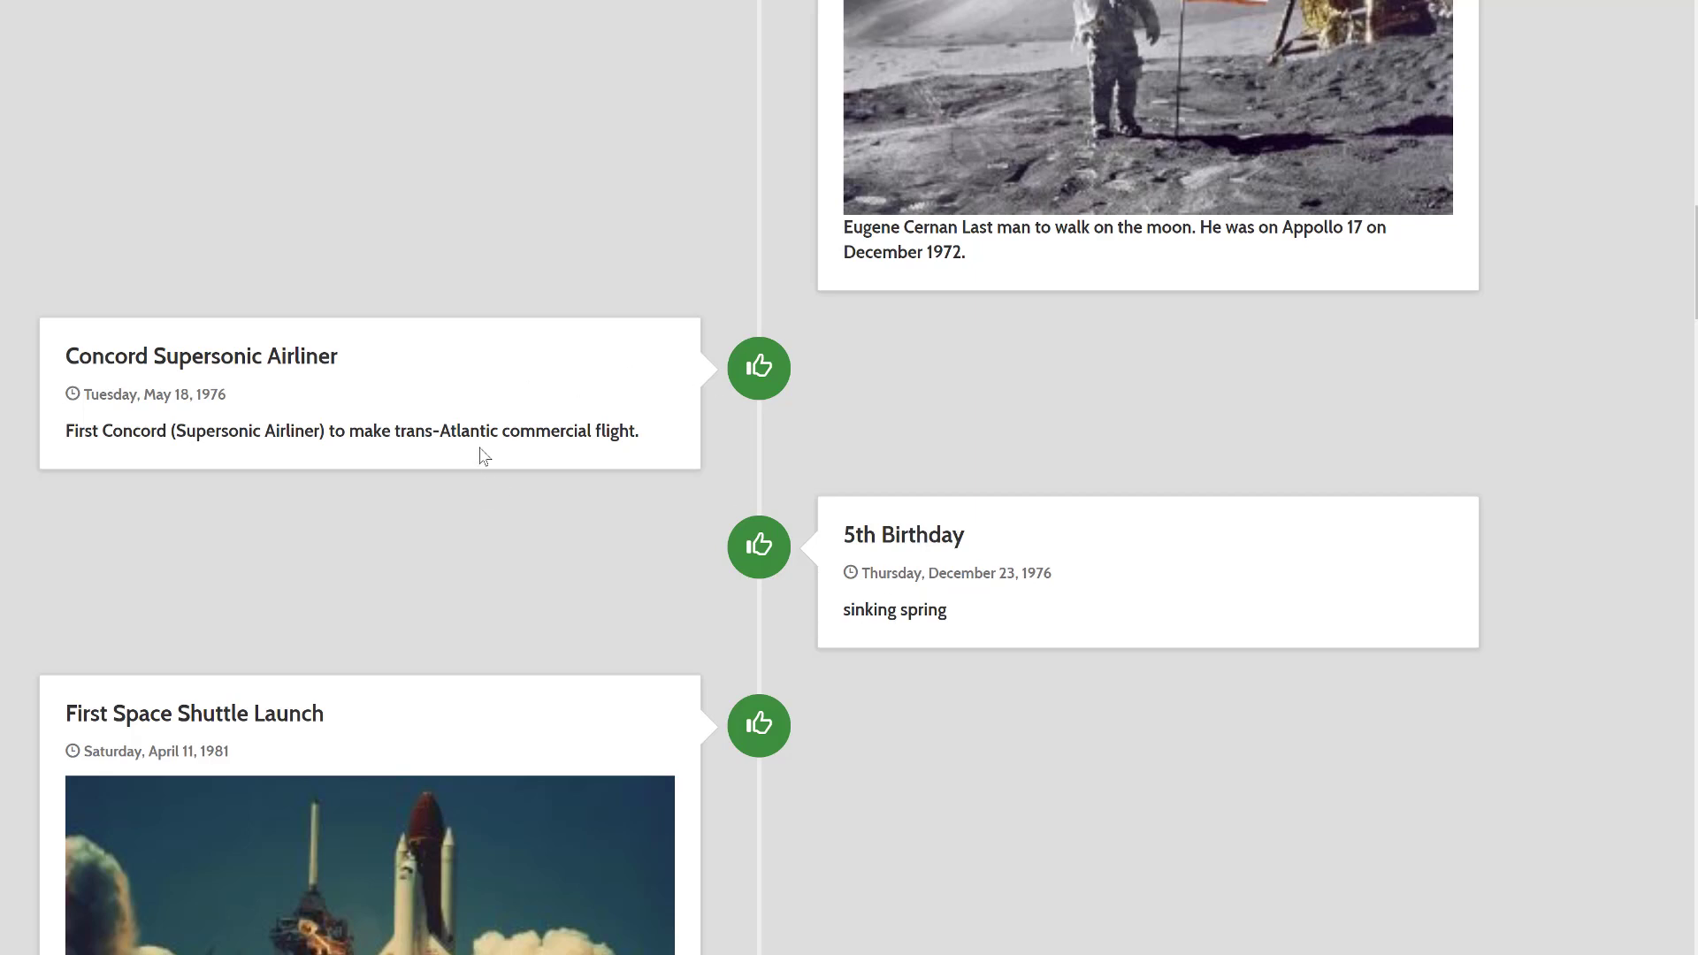
- Review the timeline's alternating layout again between the First Space Shuttle Launch and D.B. Cooper entries, comparing events with and without images
scroll(484, 456, down, 5)
scroll(484, 455, up, 4)
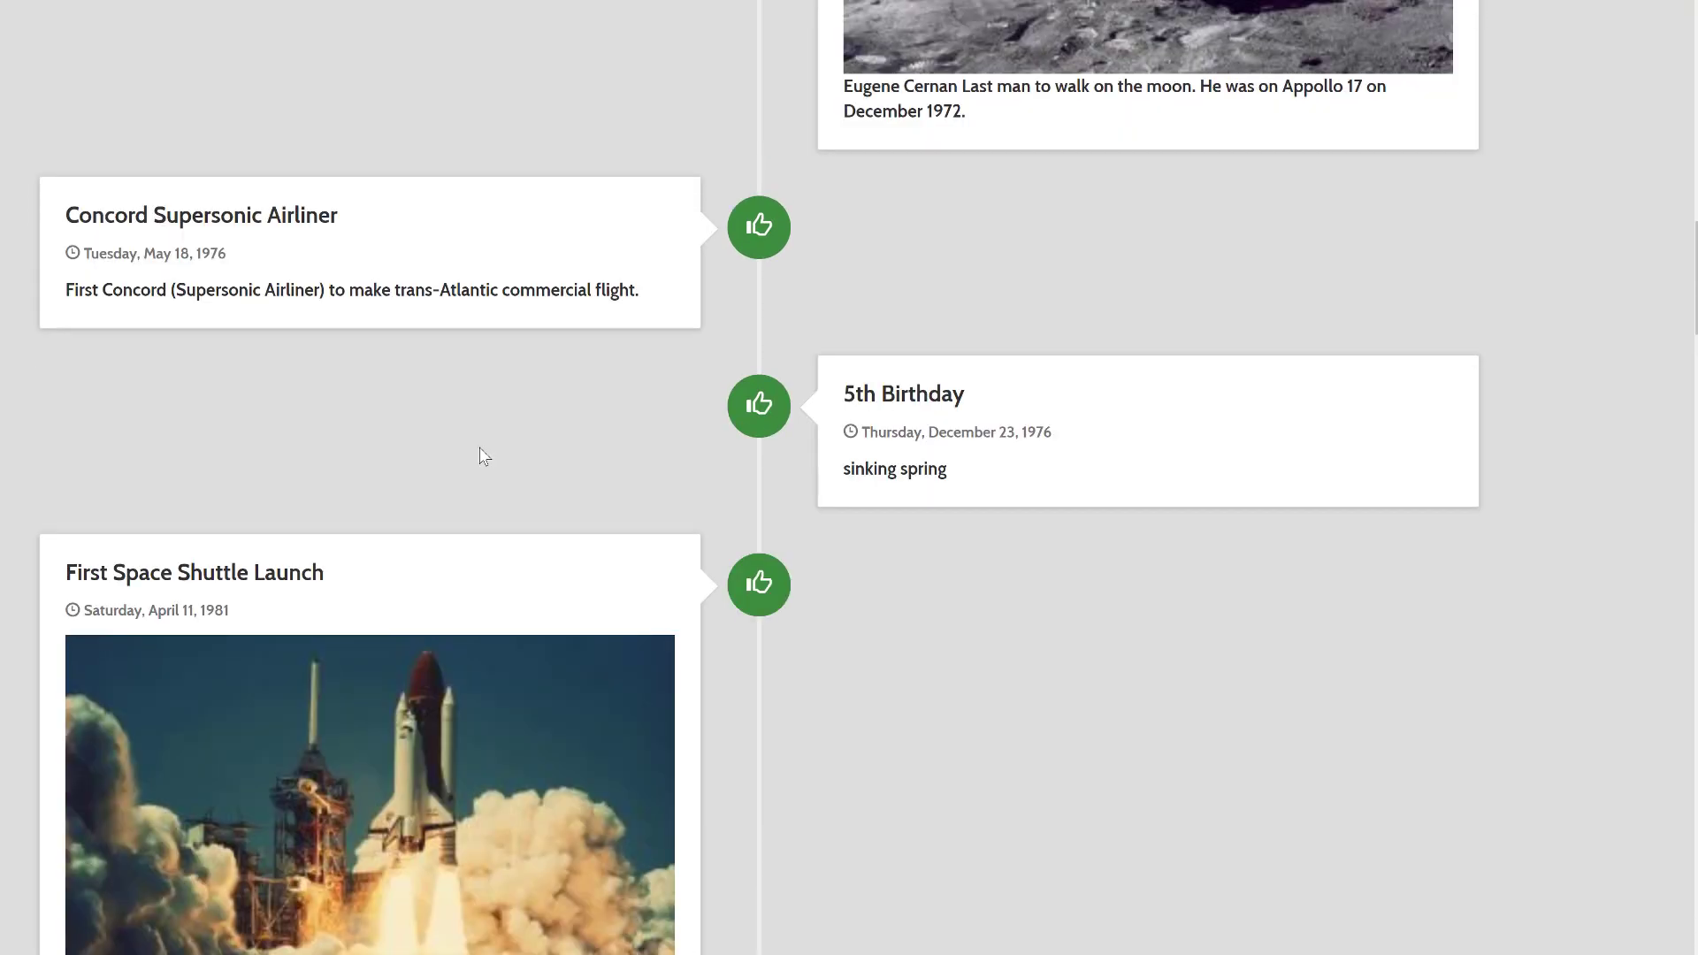
scroll(484, 455, up, 5)
scroll(484, 455, up, 5)
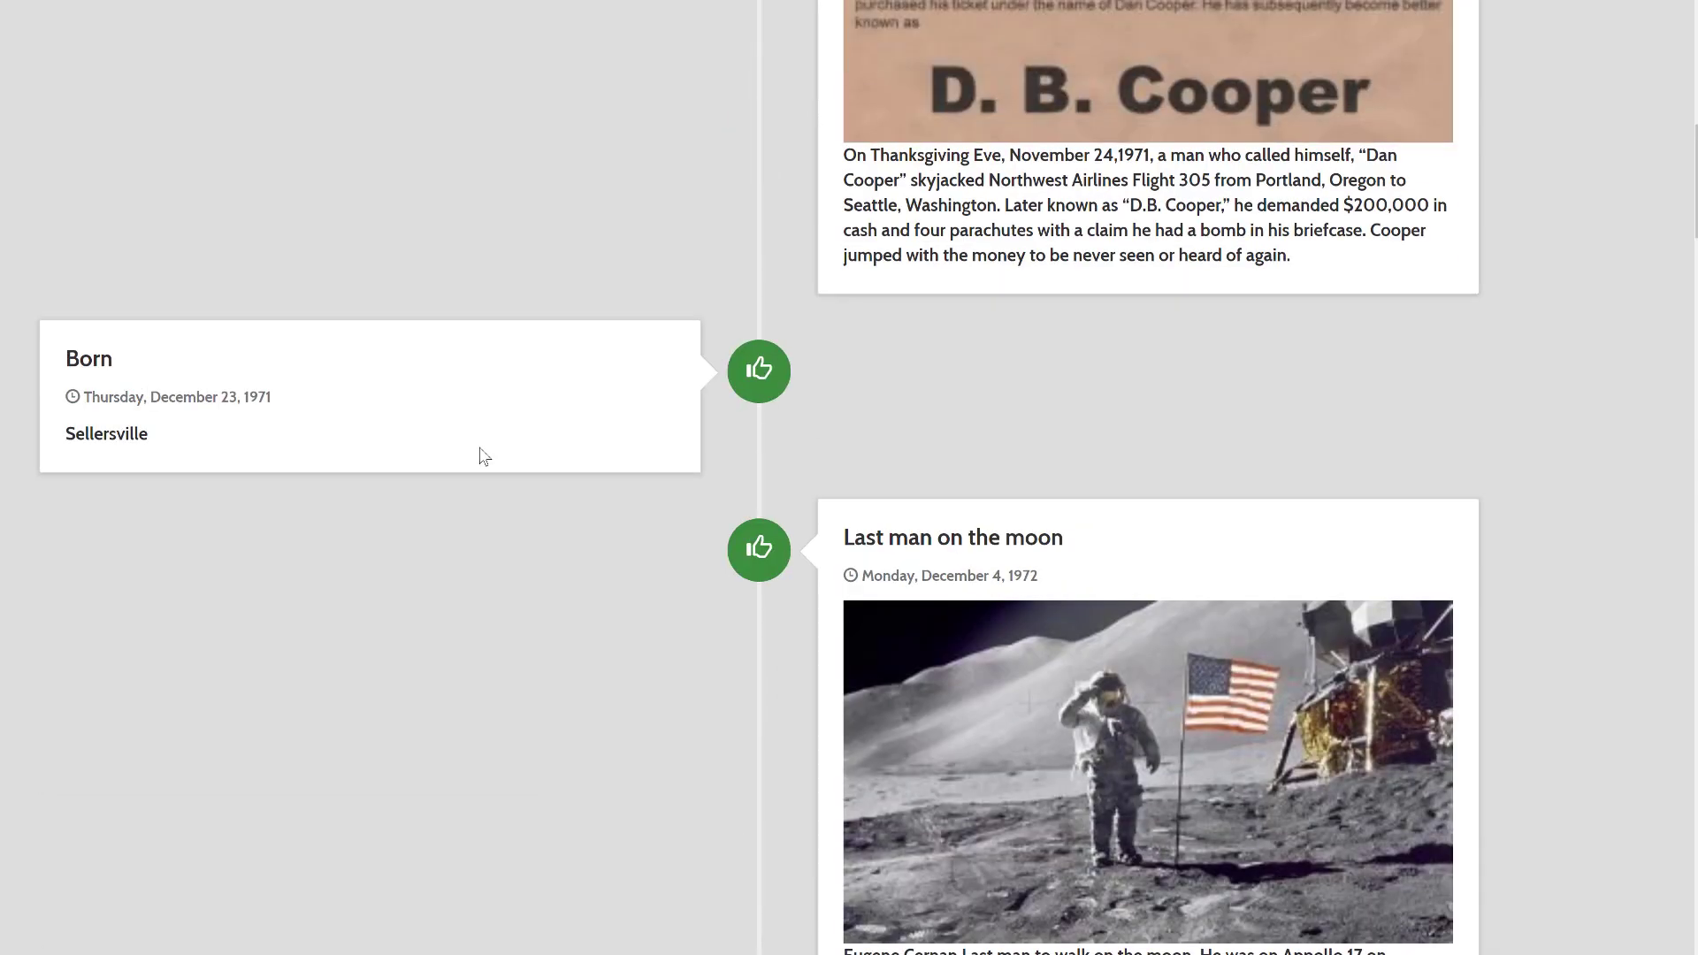
scroll(483, 456, up, 4)
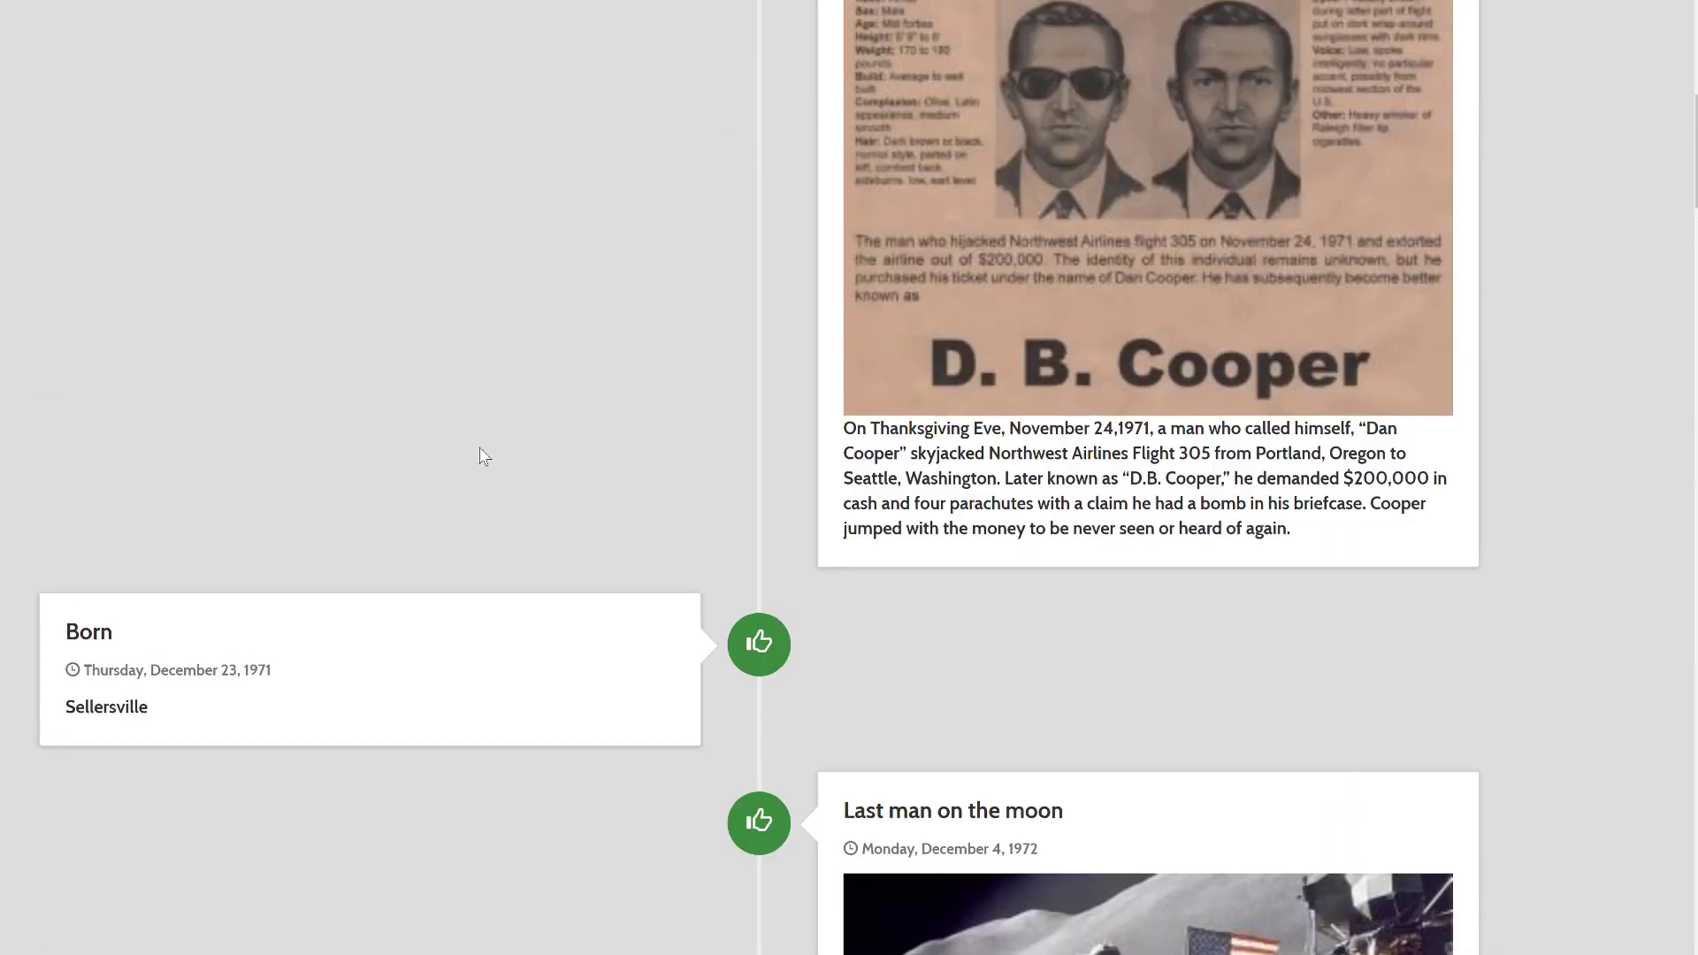
scroll(484, 456, up, 3)
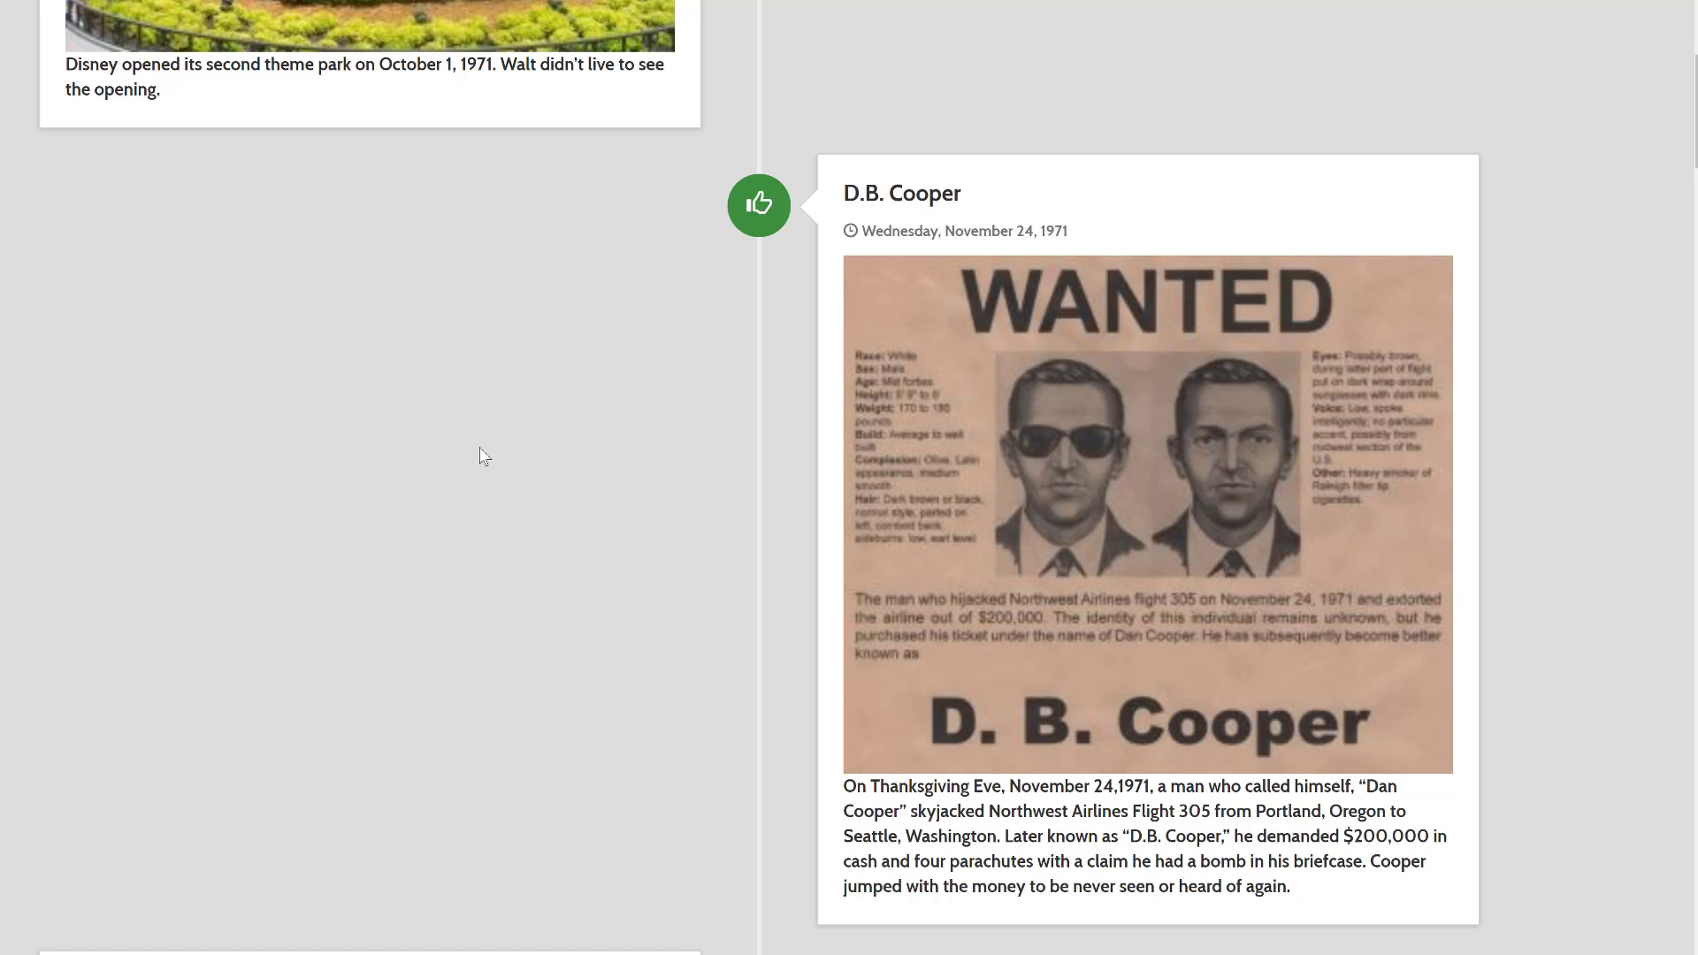
scroll(484, 455, down, 8)
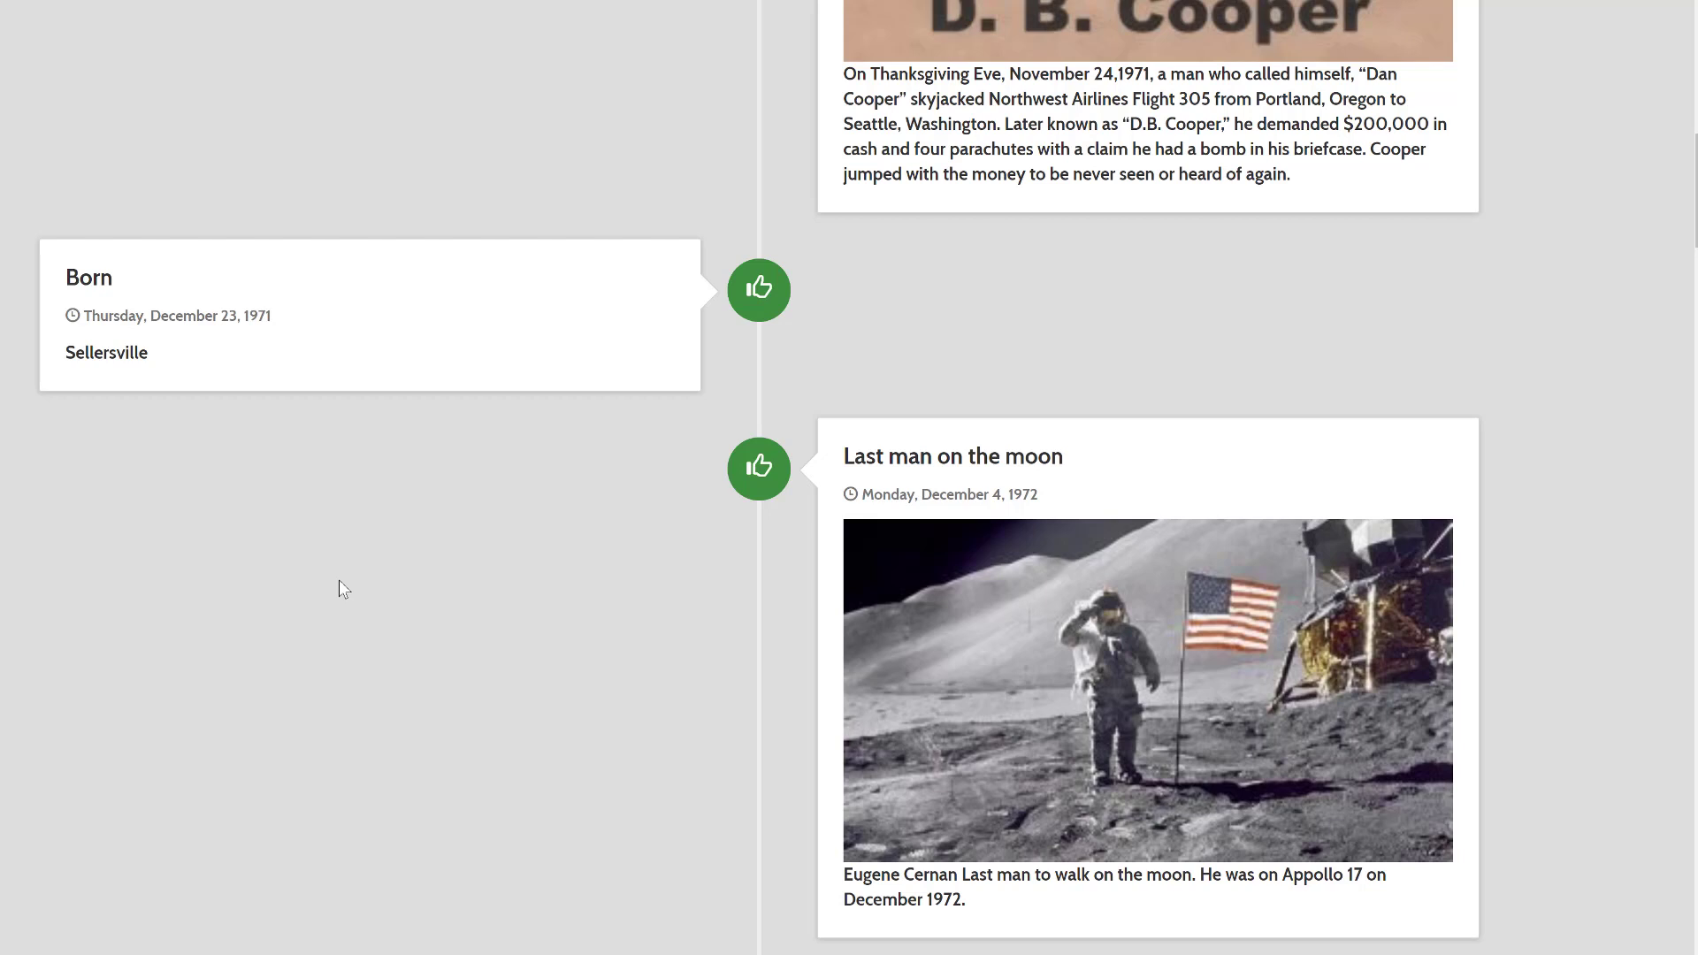
scroll(339, 581, down, 4)
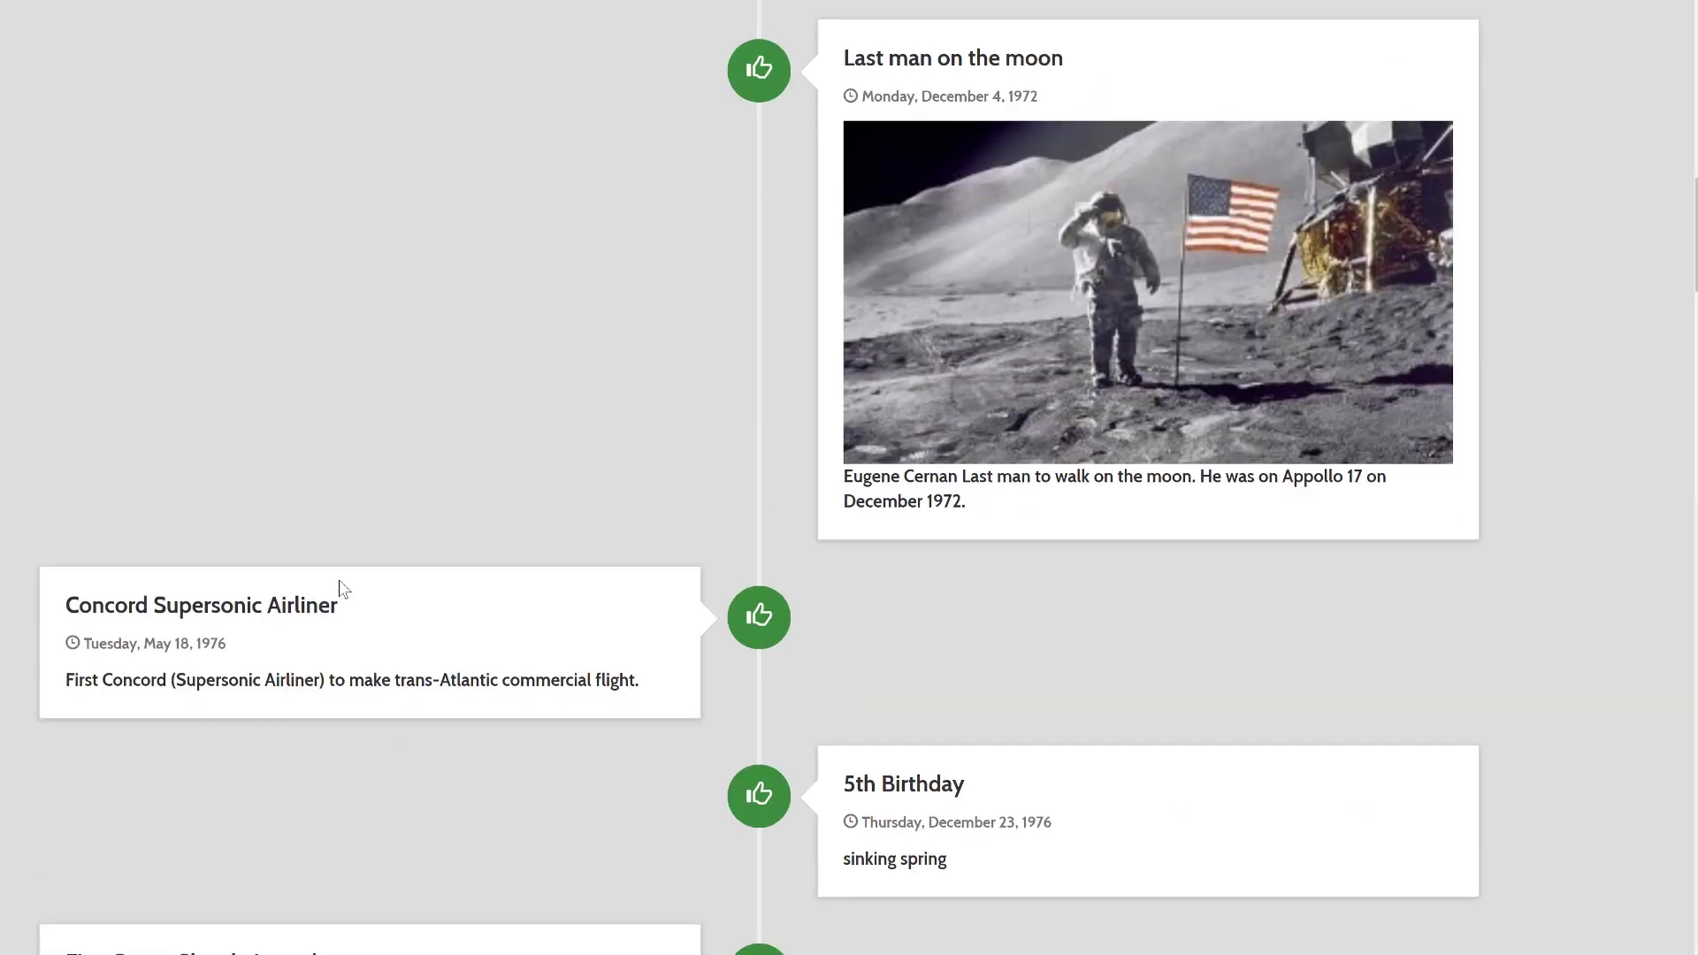
scroll(341, 580, down, 4)
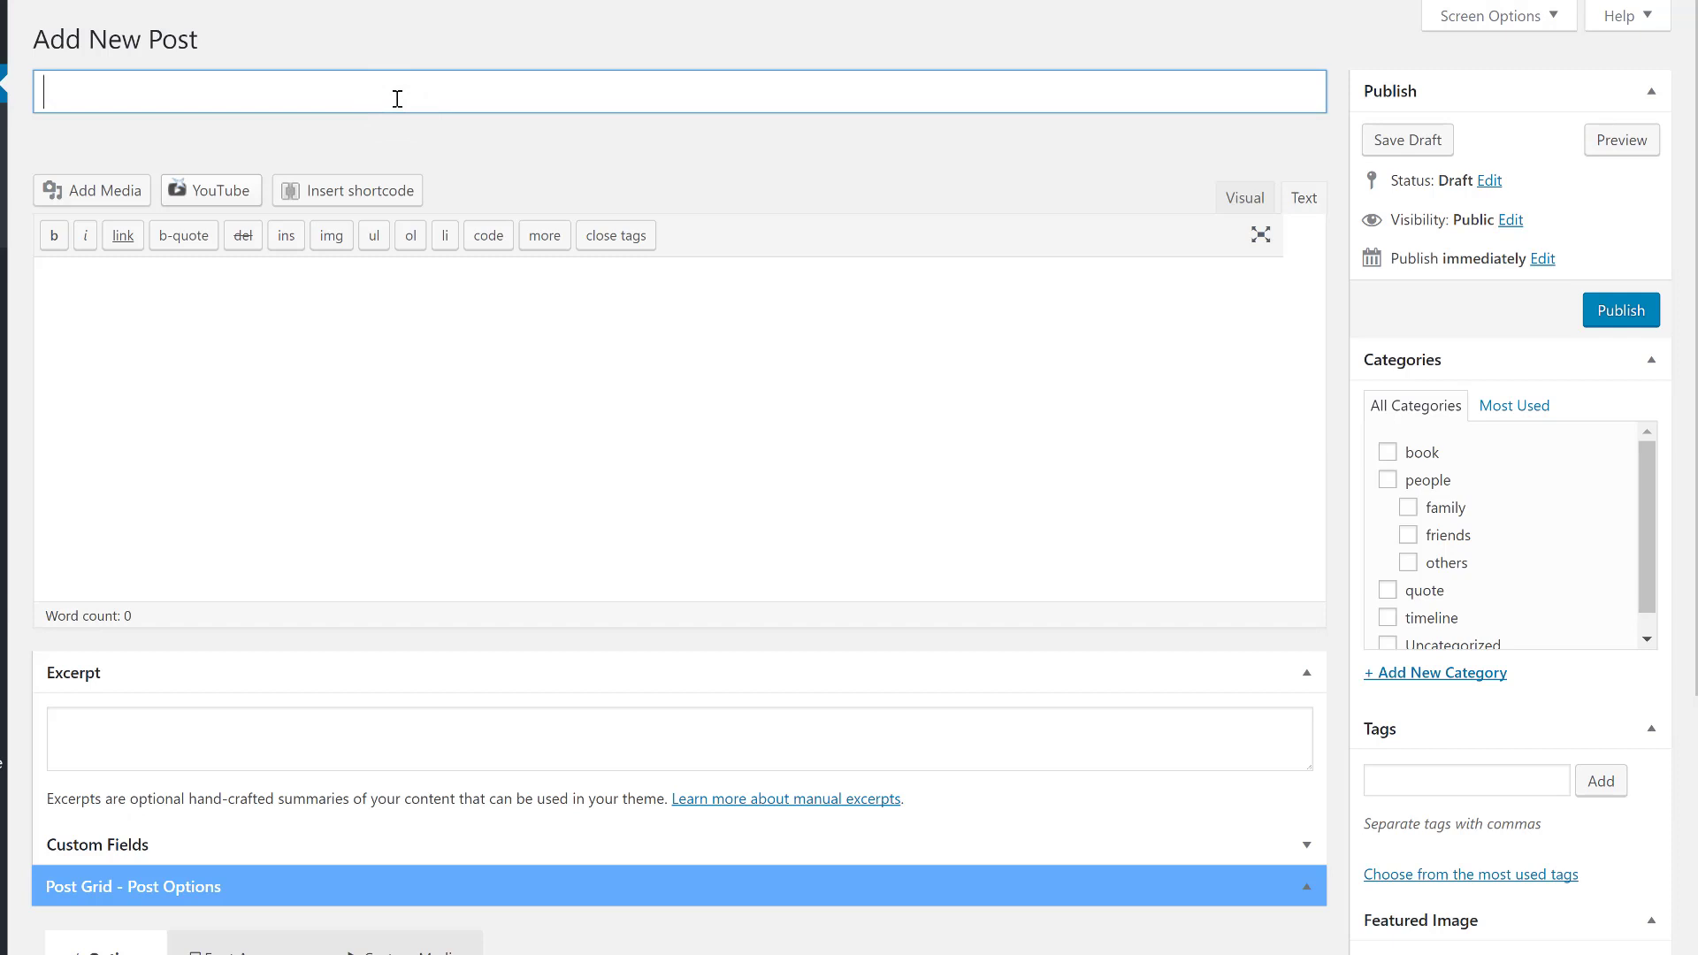
- Title the new post "Title" and enter the content "image inside post content" with "information" on the line below
text(Title)
click(315, 368)
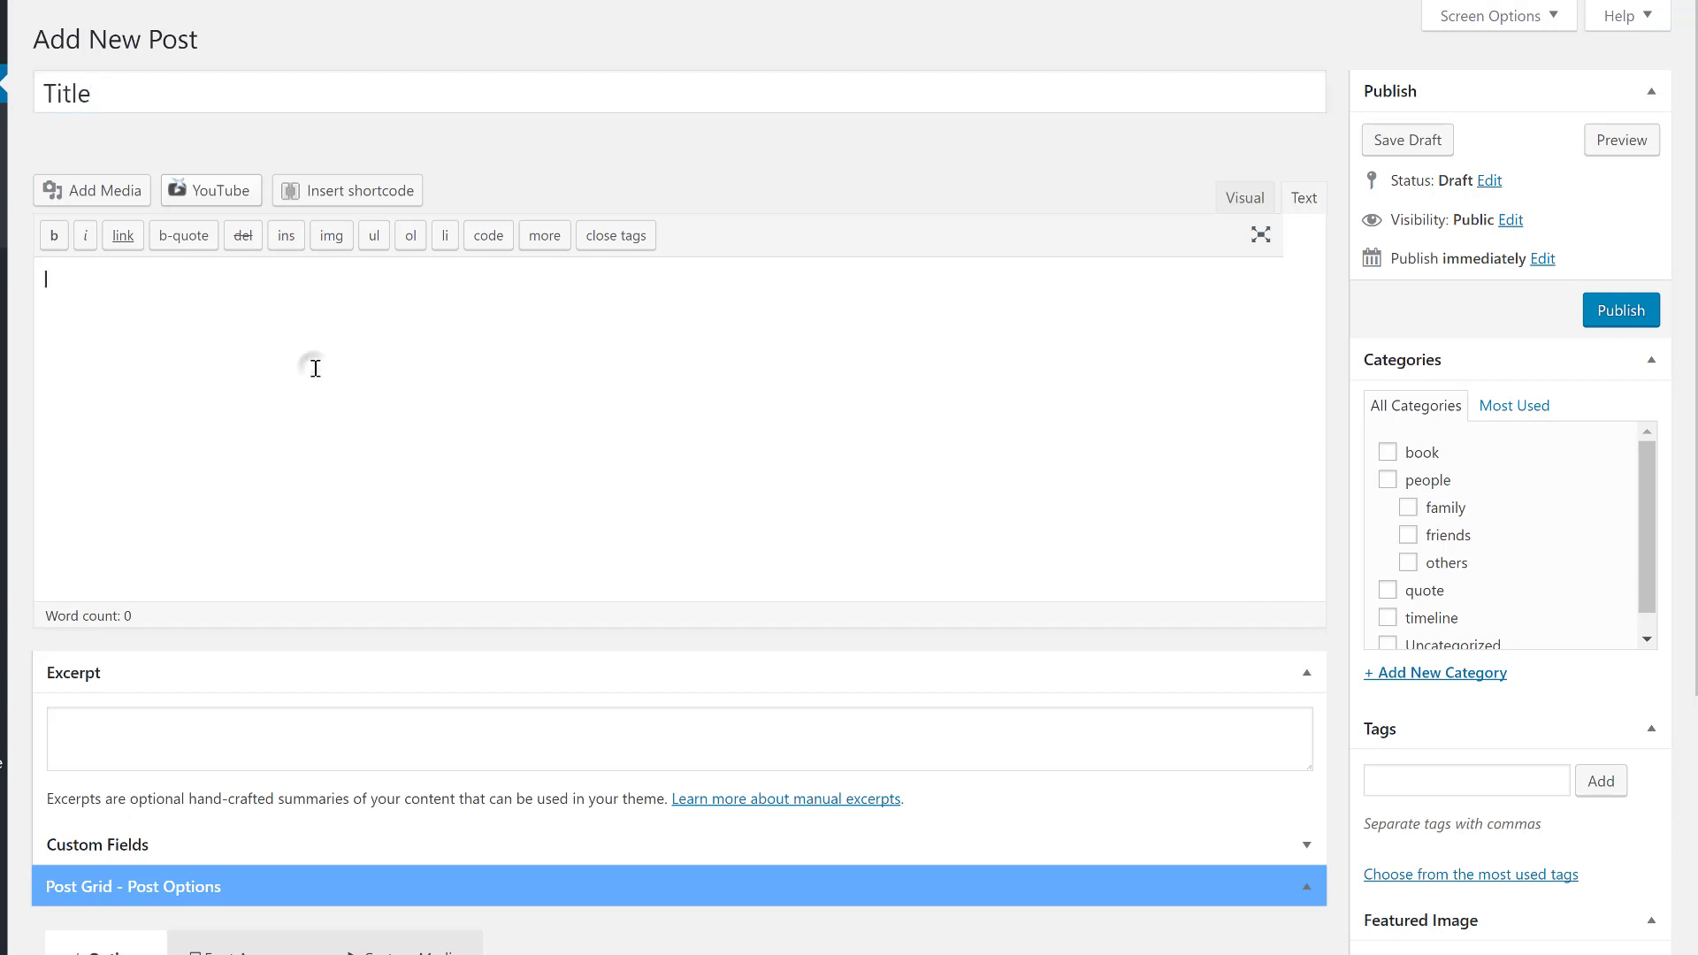
text(infor)
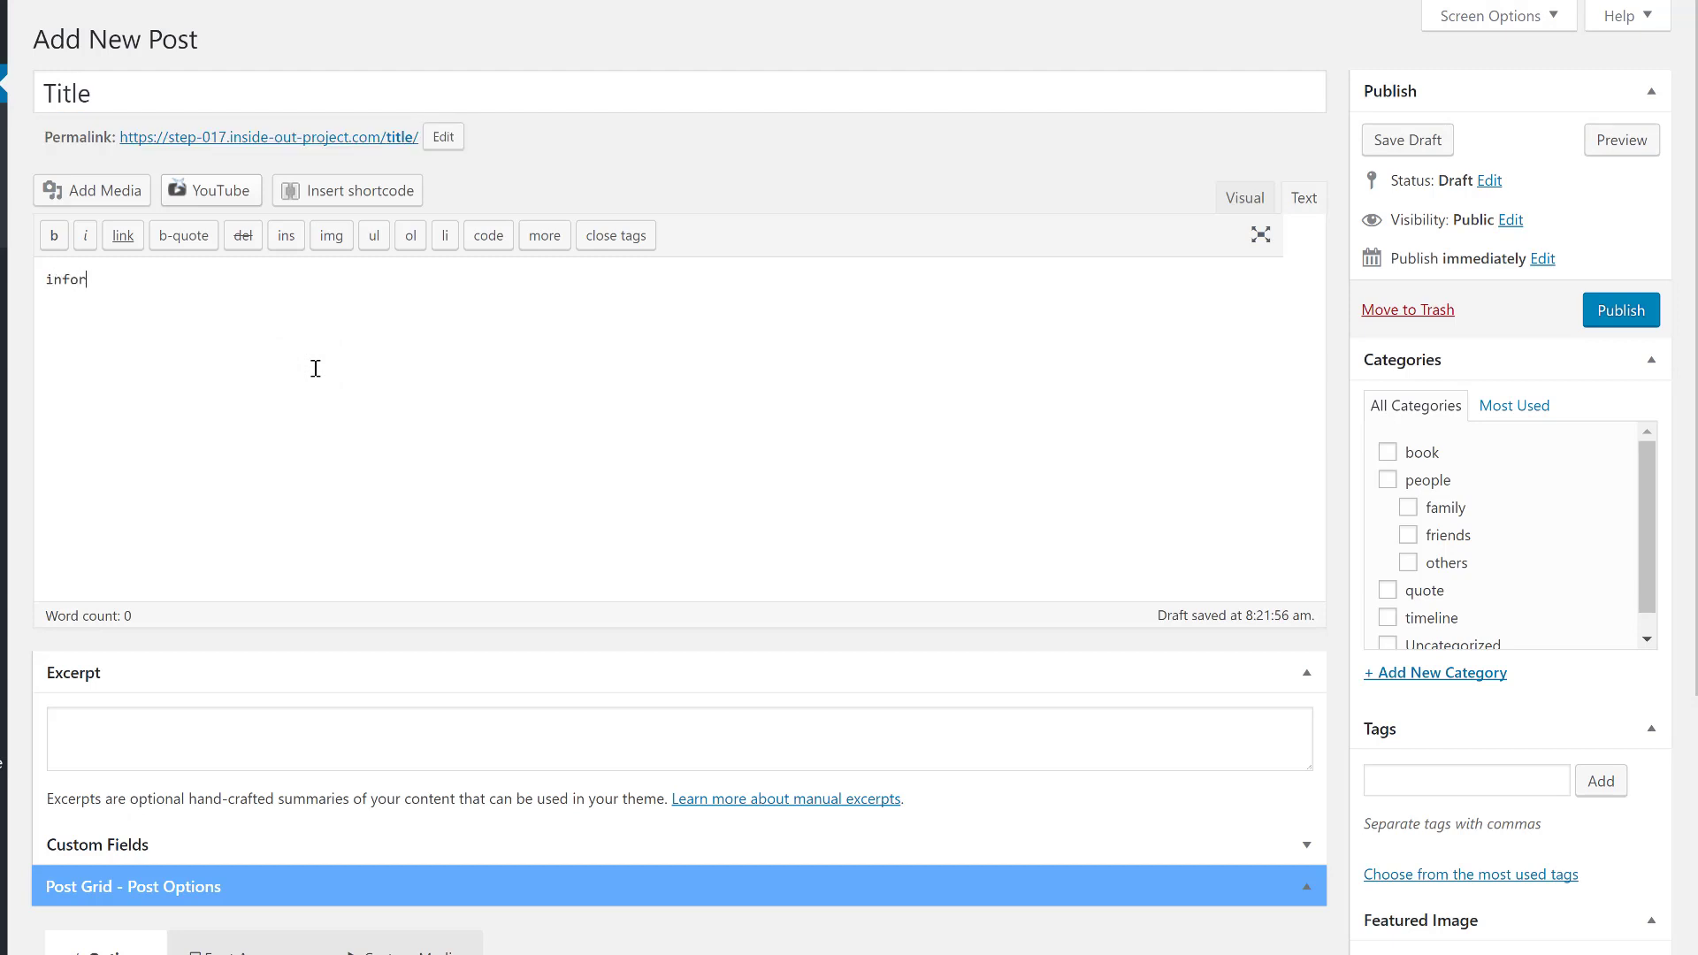
text(mation)
click(46, 282)
key(Return)
click(63, 285)
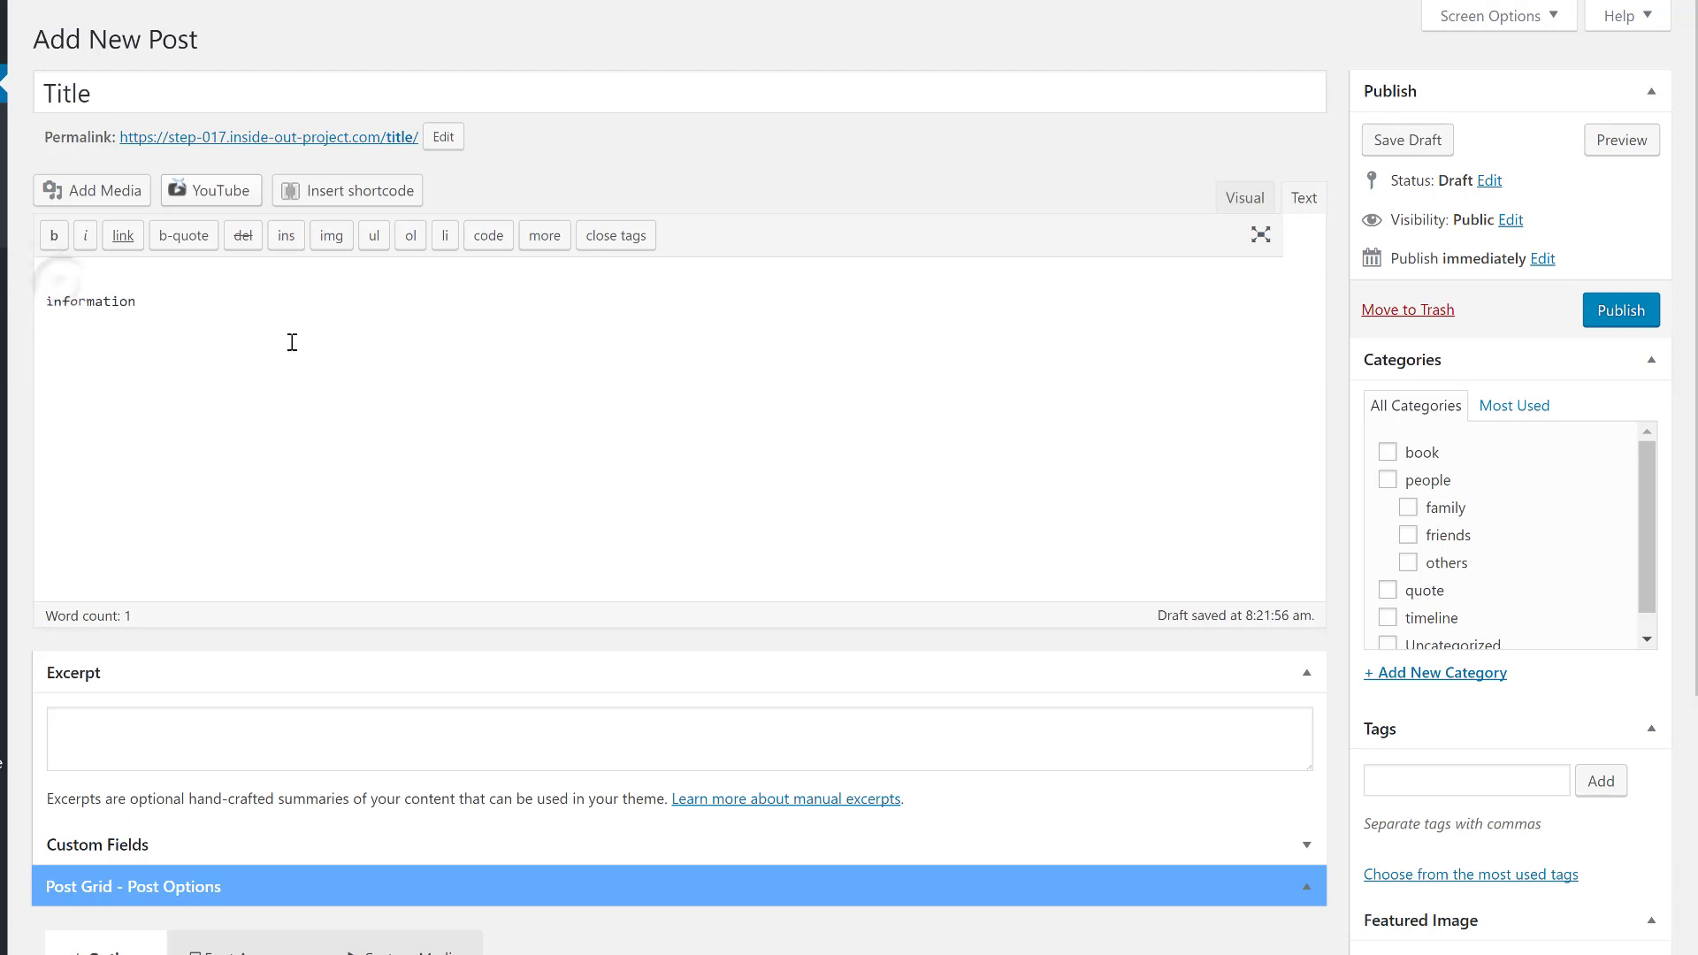
text(image inside post content)
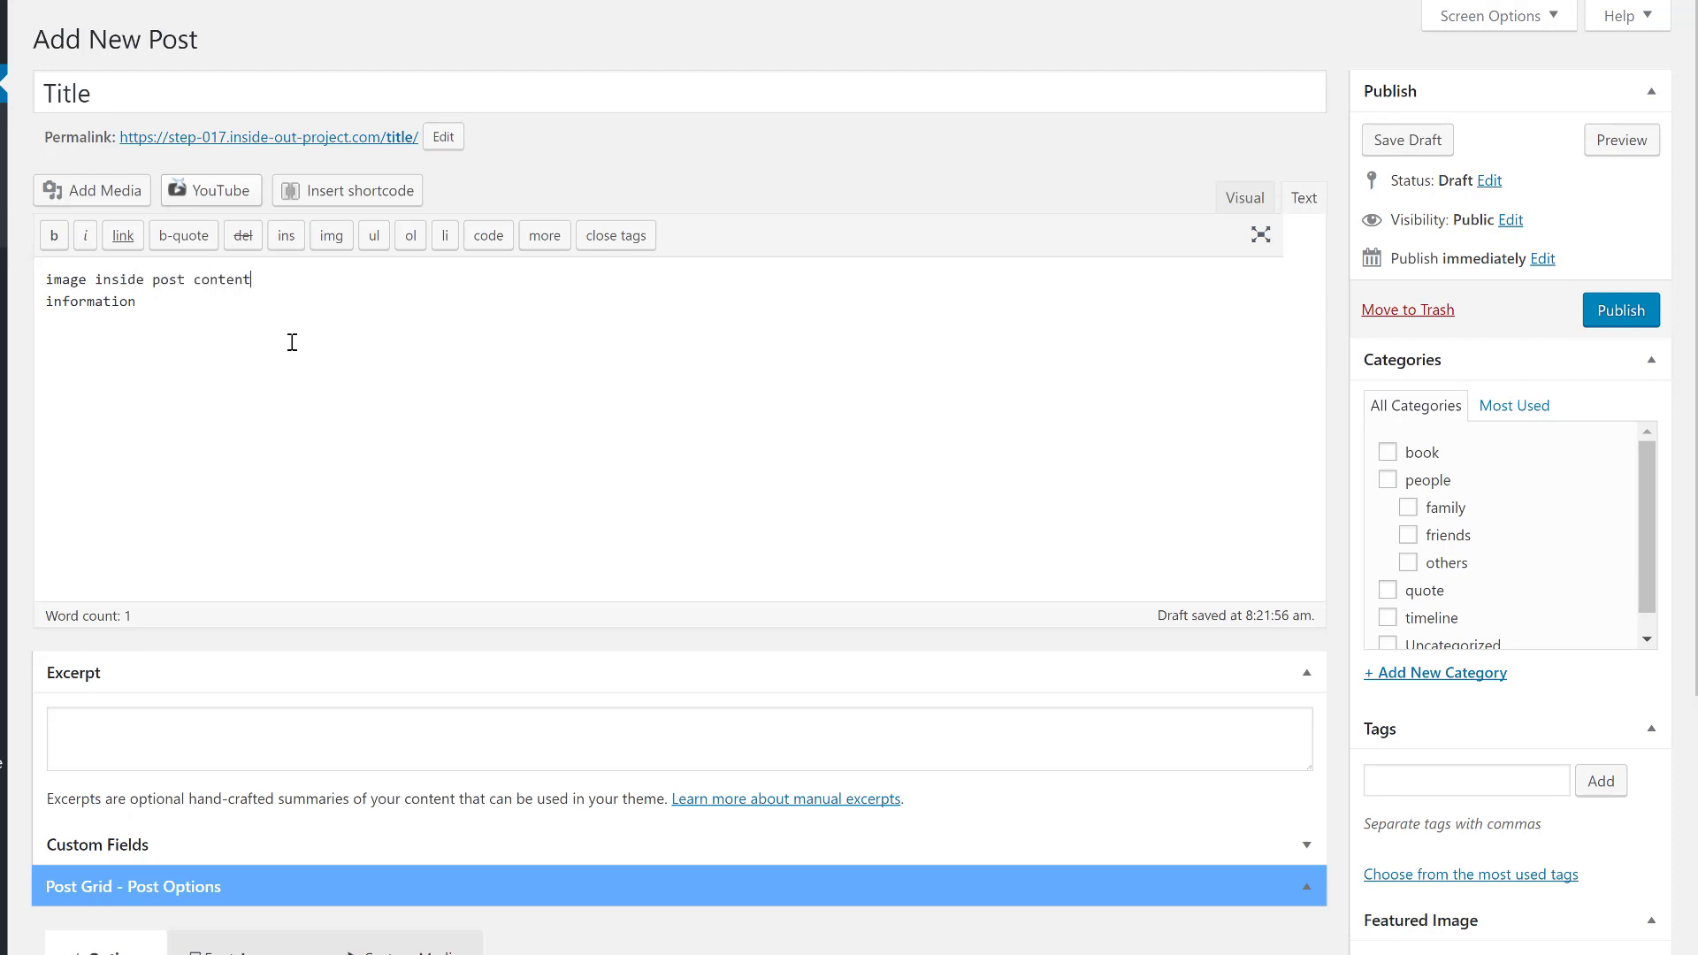
- Assign the timeline category to the new post, clearing and reselecting it to test the conditional Timeline Data fields
scroll(1344, 703, down, 2)
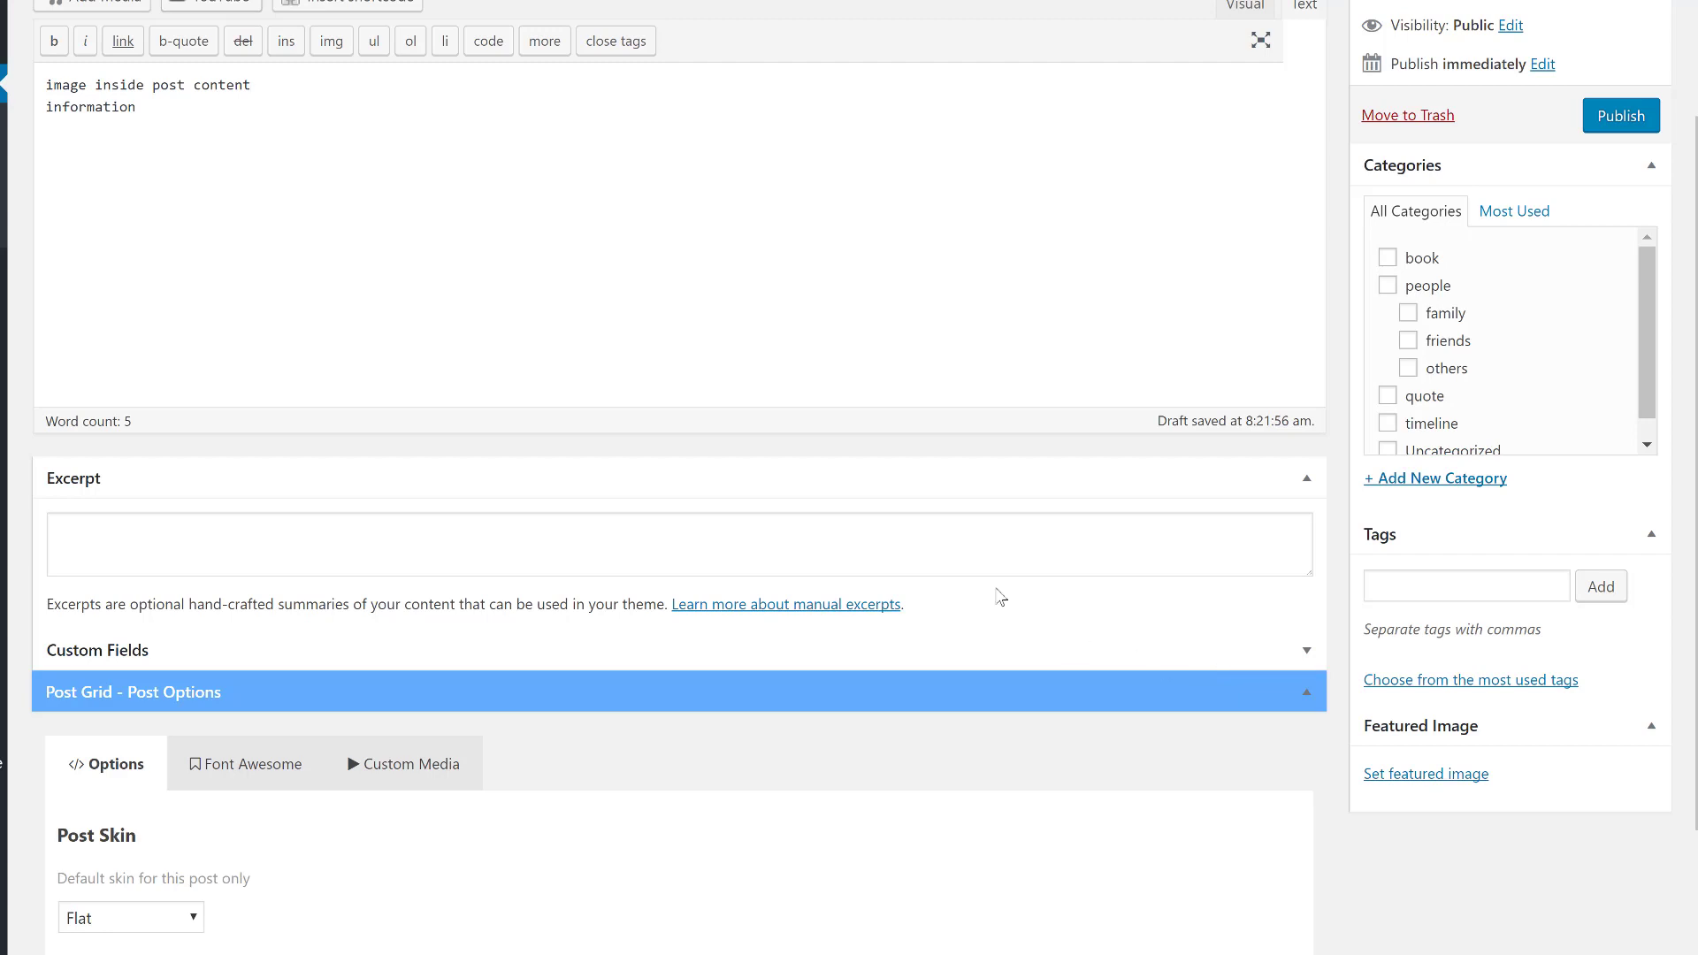
scroll(640, 170, up, 2)
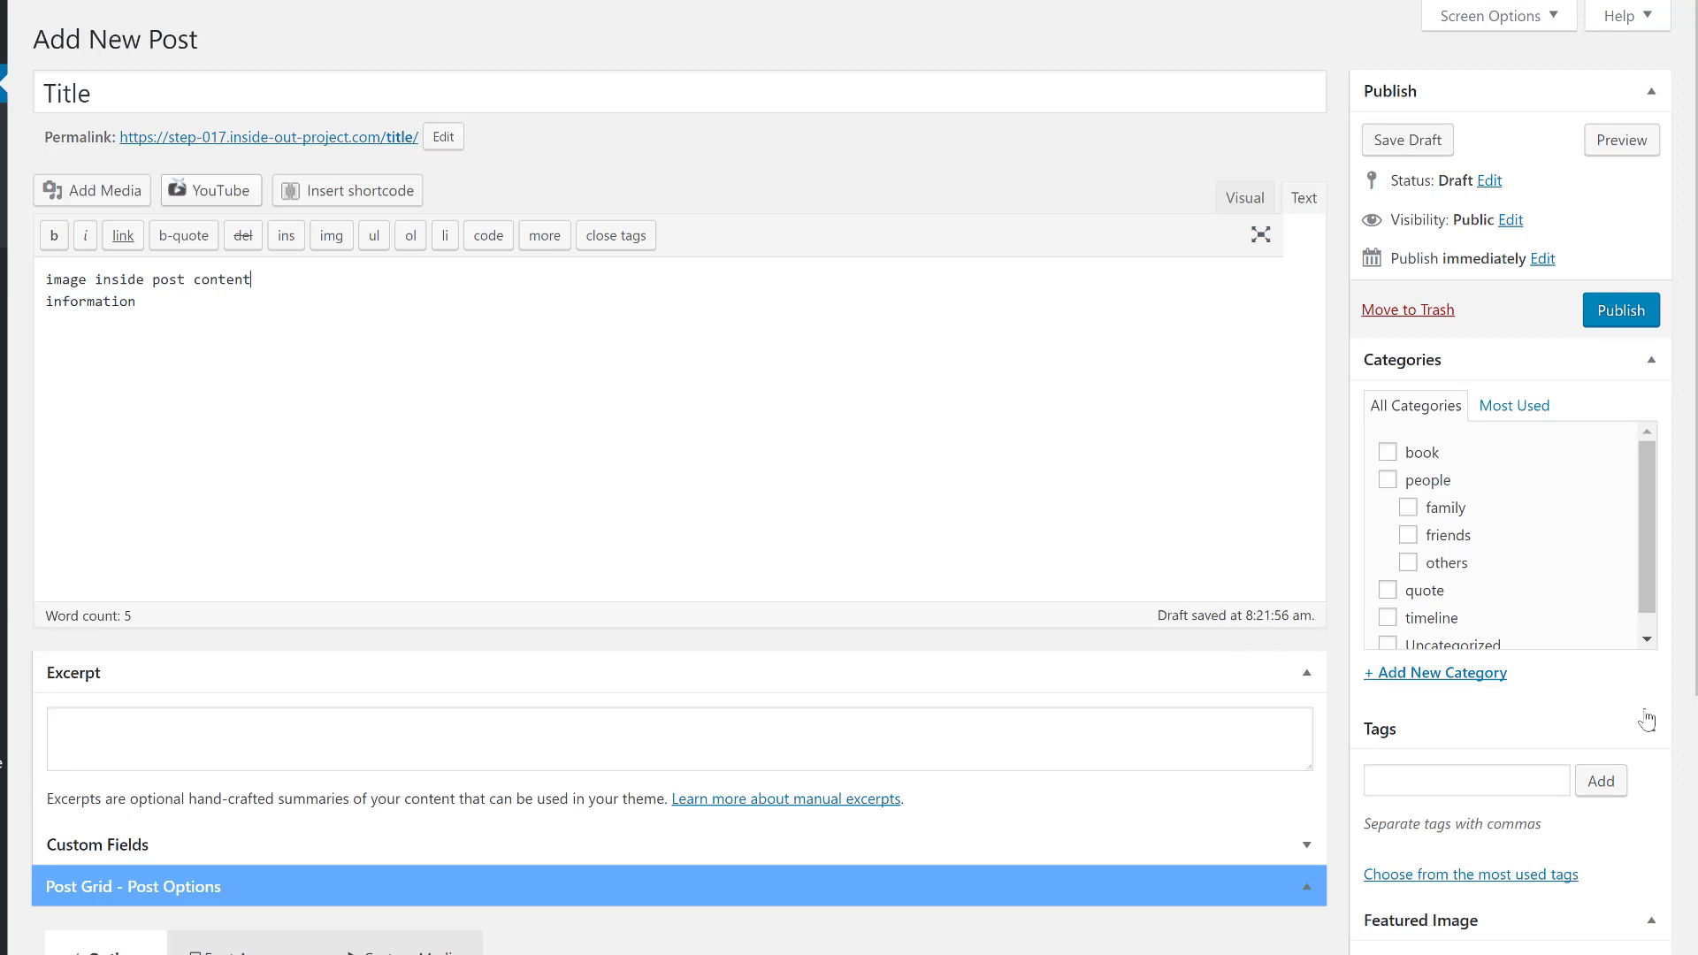
scroll(1687, 540, down, 1)
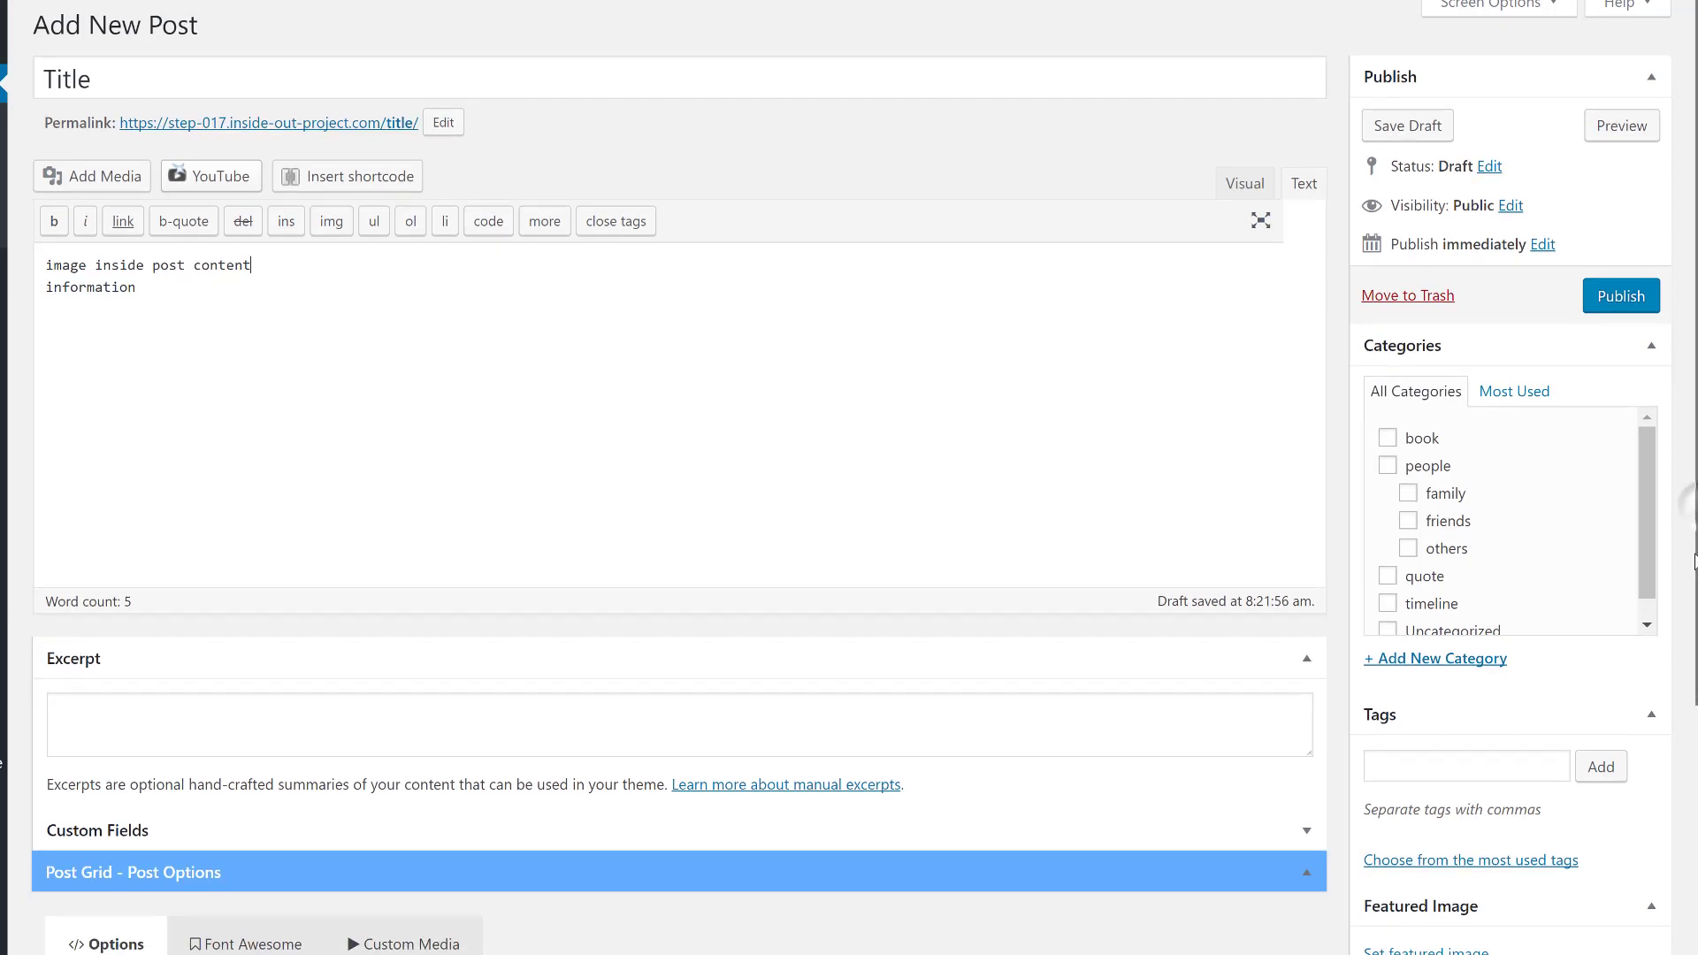
scroll(1646, 541, down, 1)
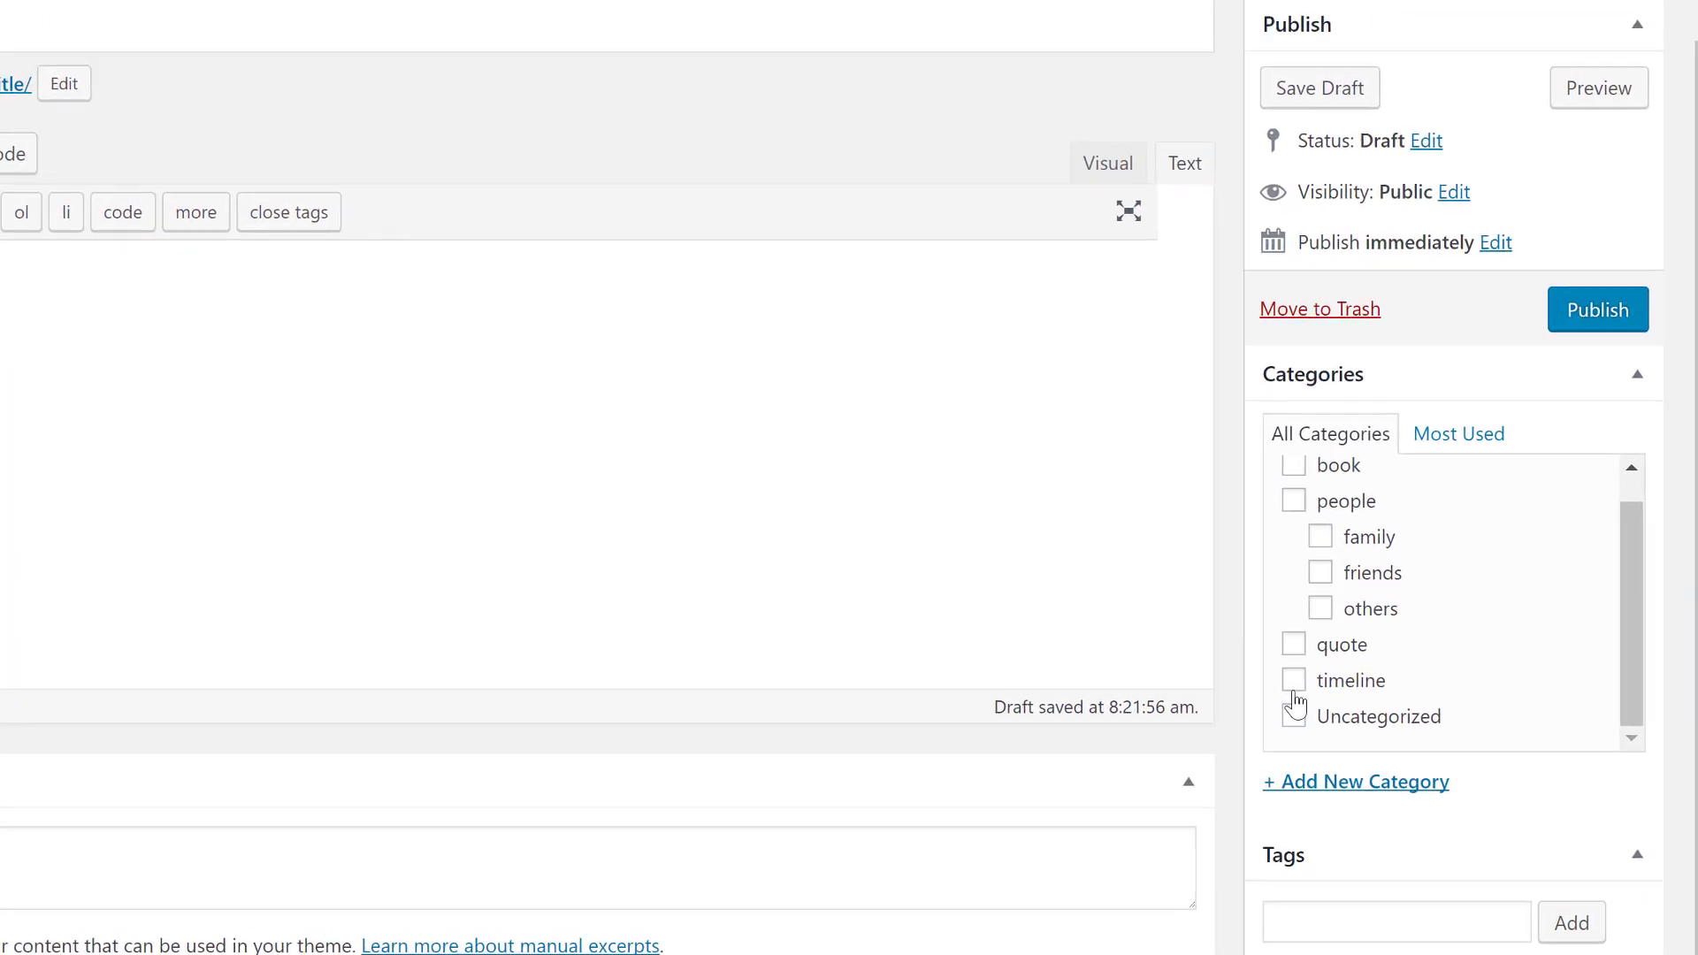
click(1282, 707)
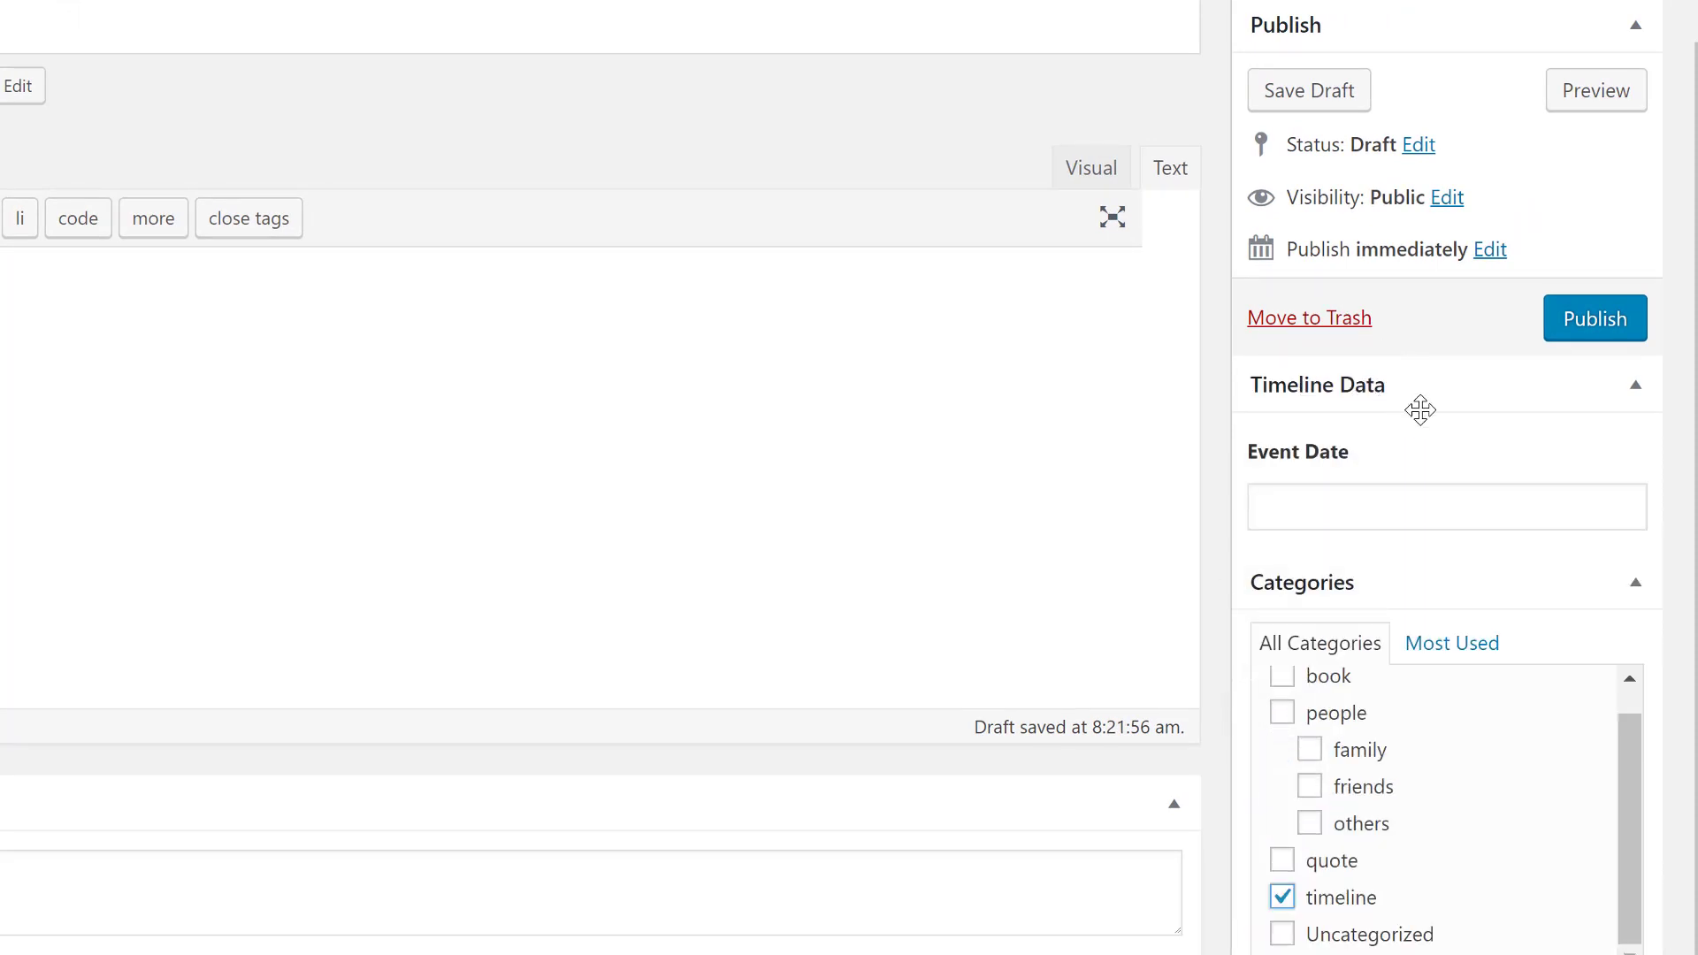
click(1283, 899)
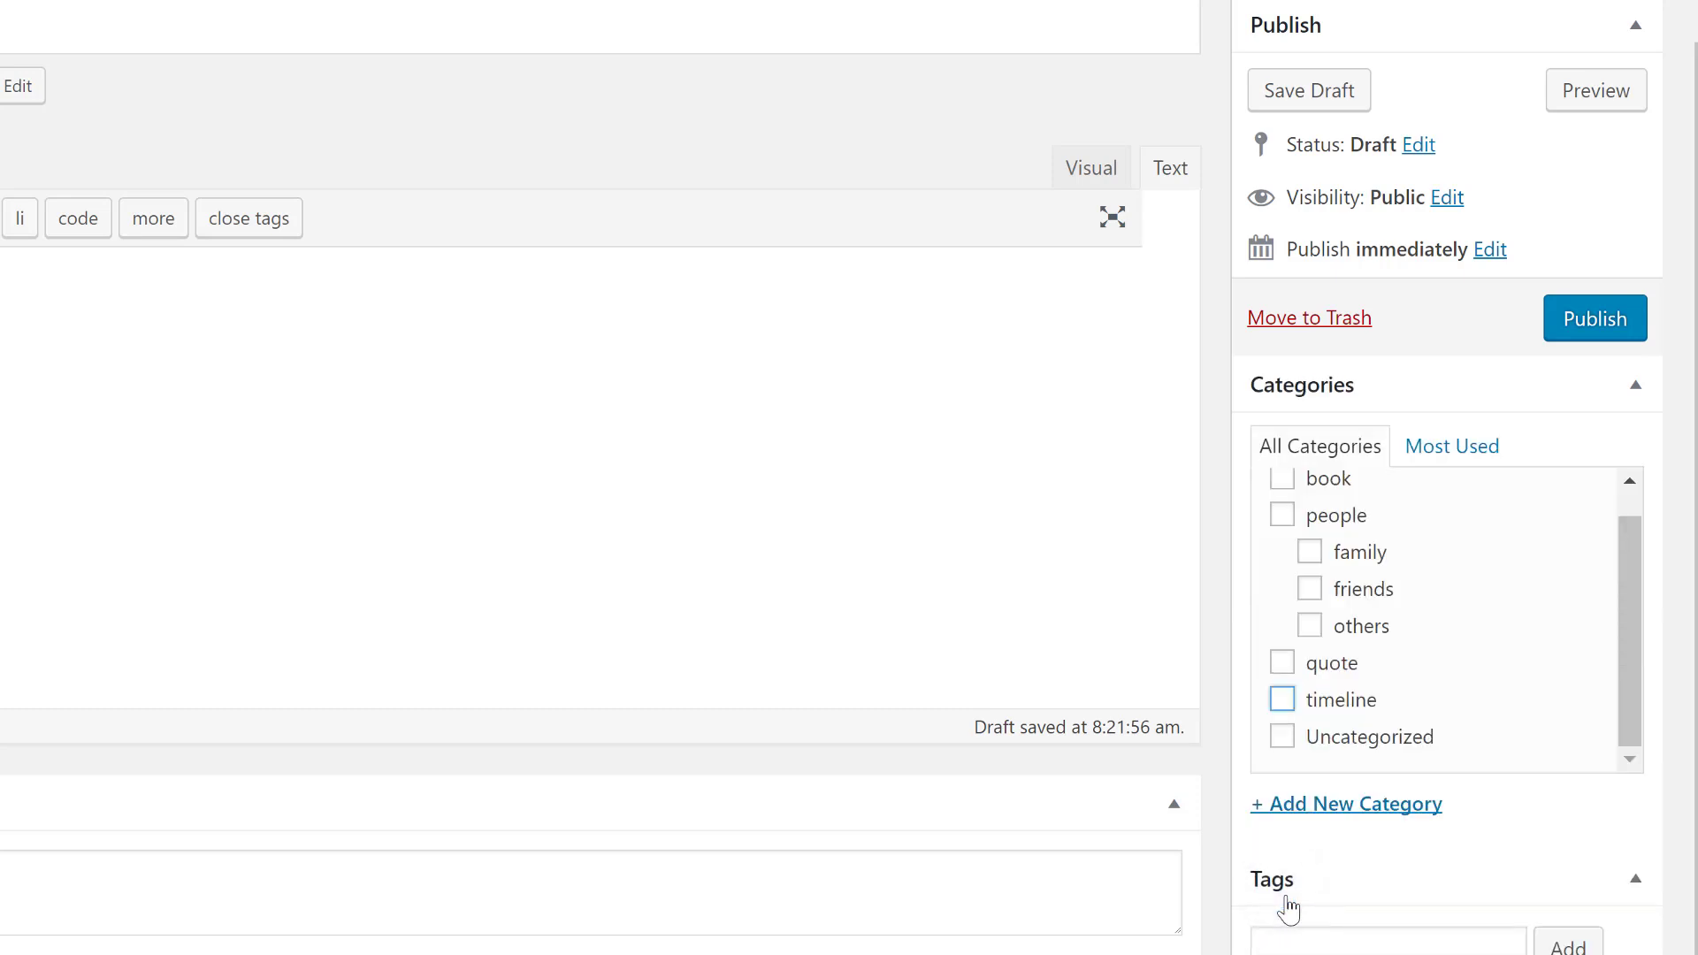
click(1281, 703)
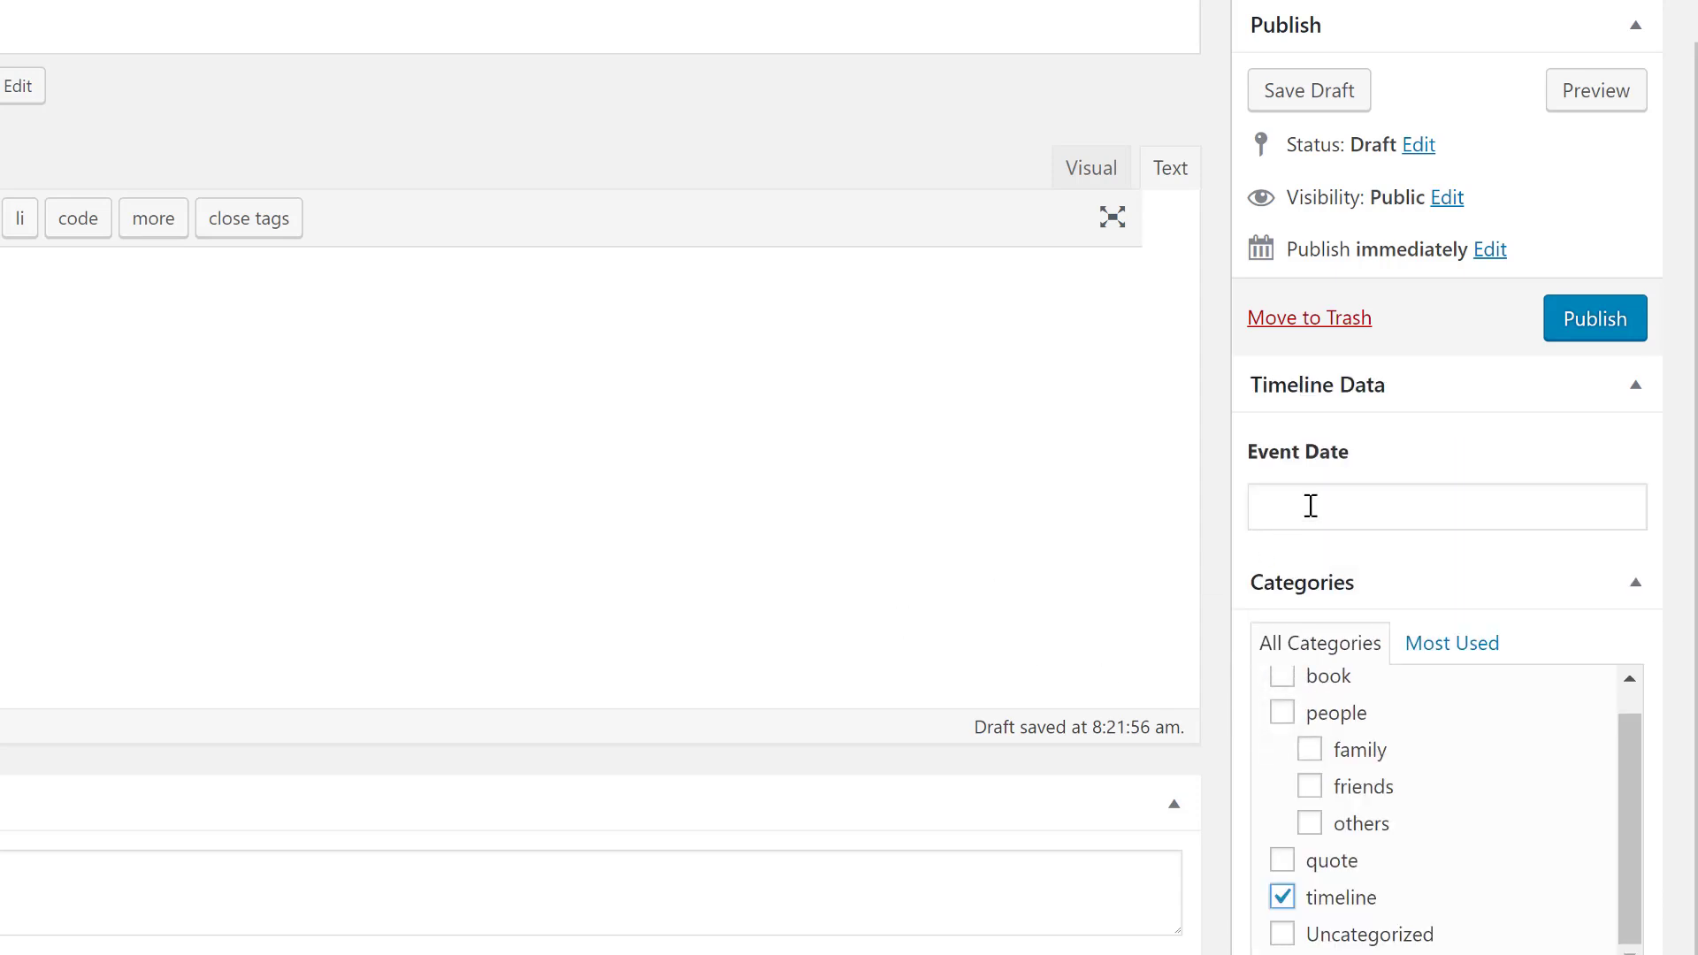
- Set the post's Event Date to 05/16/2007 using the date picker
click(1311, 506)
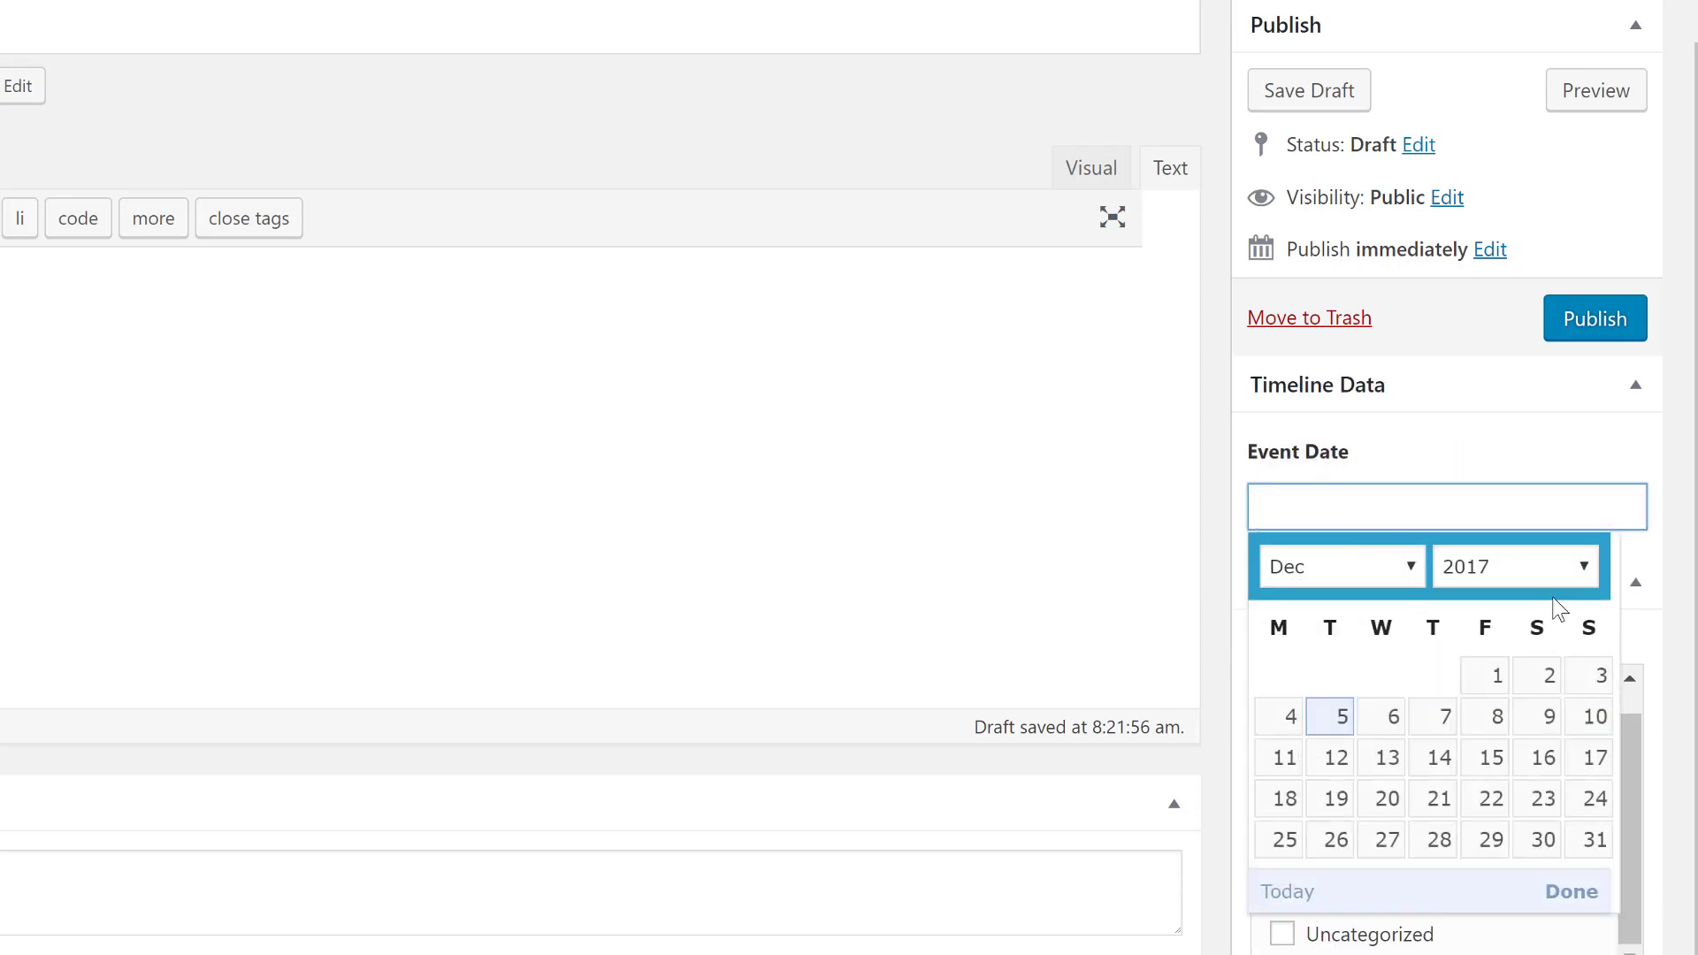
click(1542, 566)
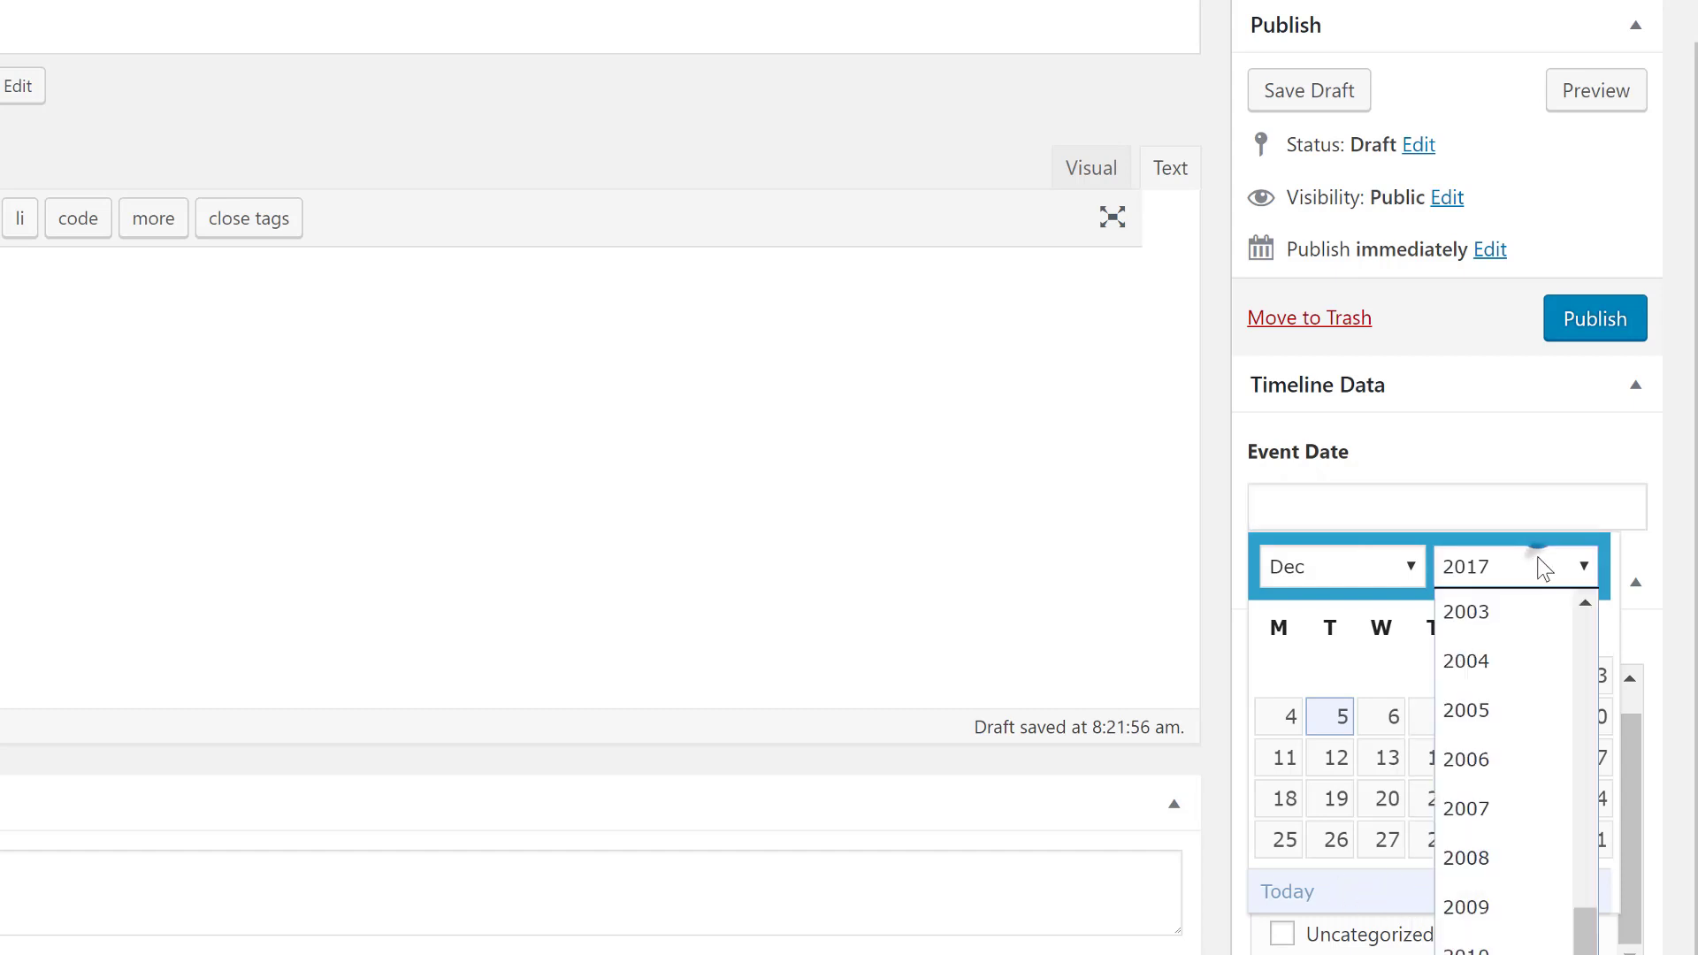
click(1543, 807)
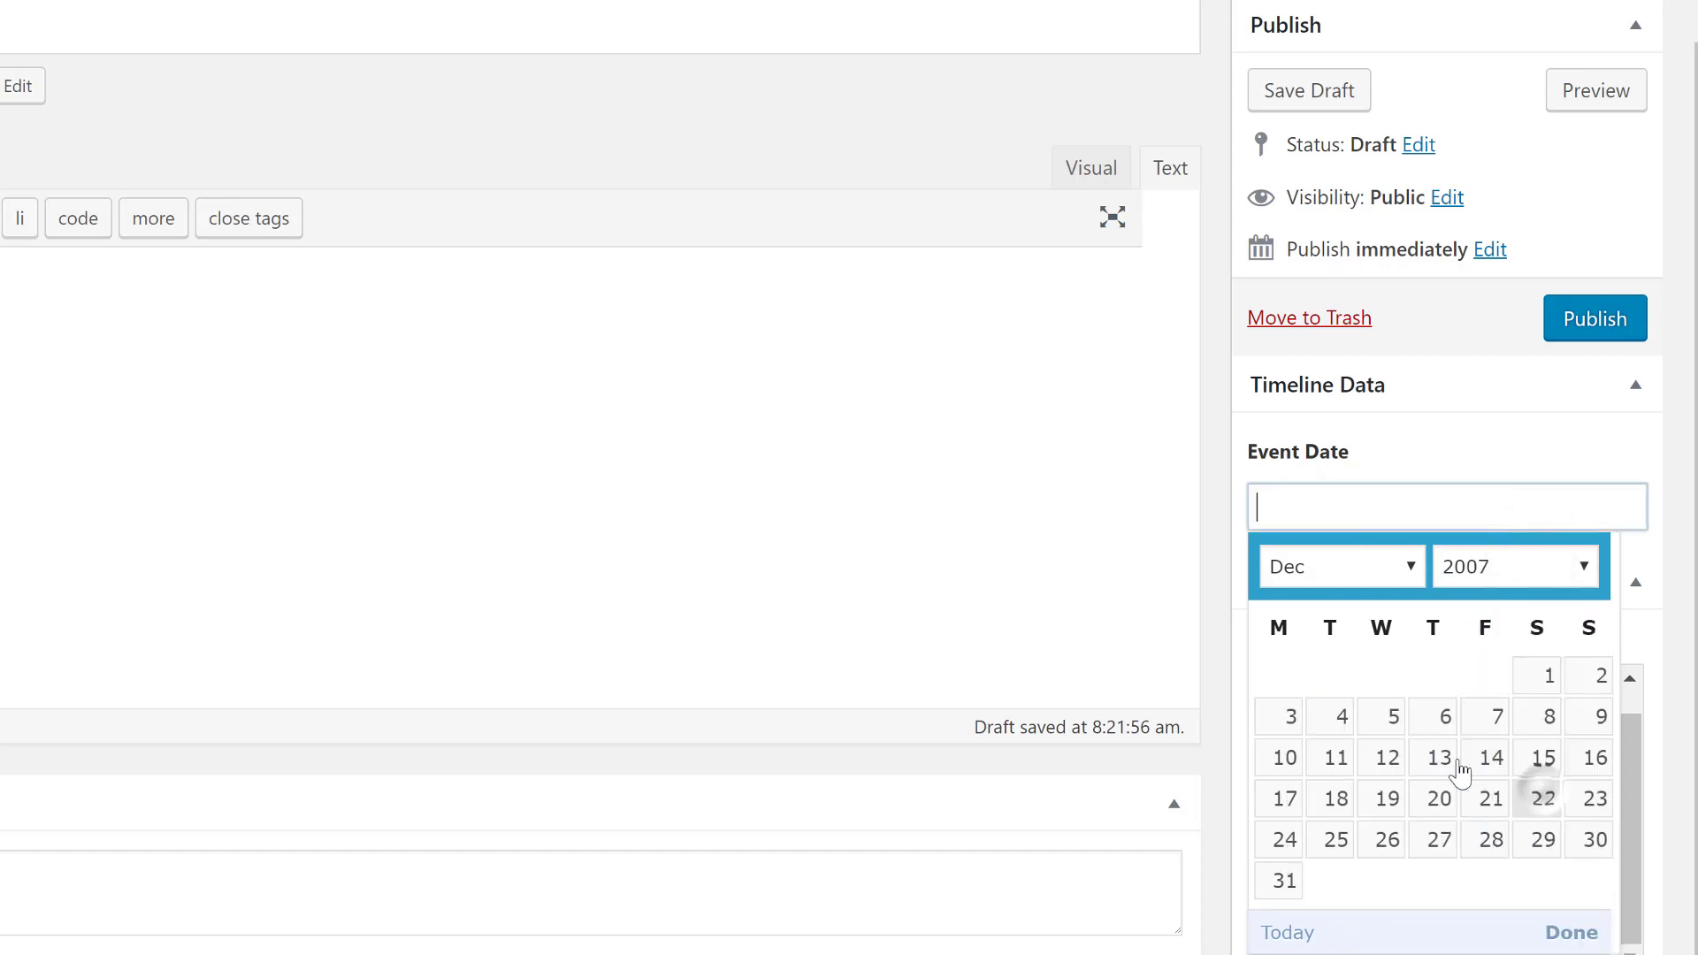
click(1351, 566)
click(1340, 797)
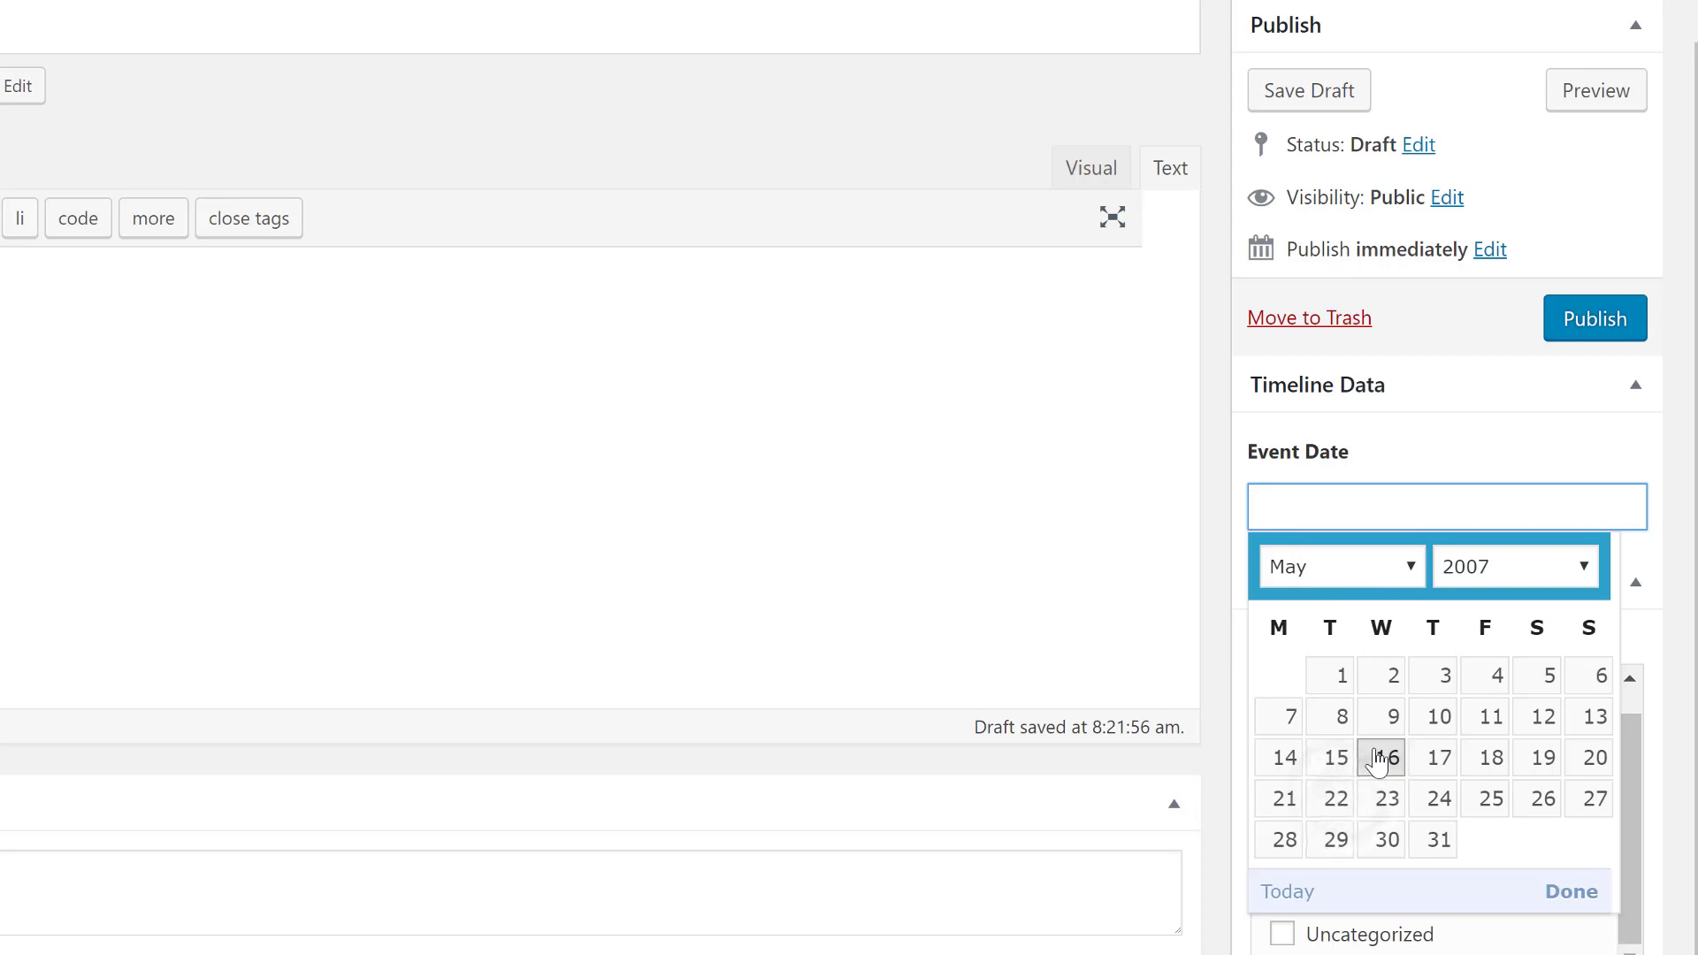
click(1376, 759)
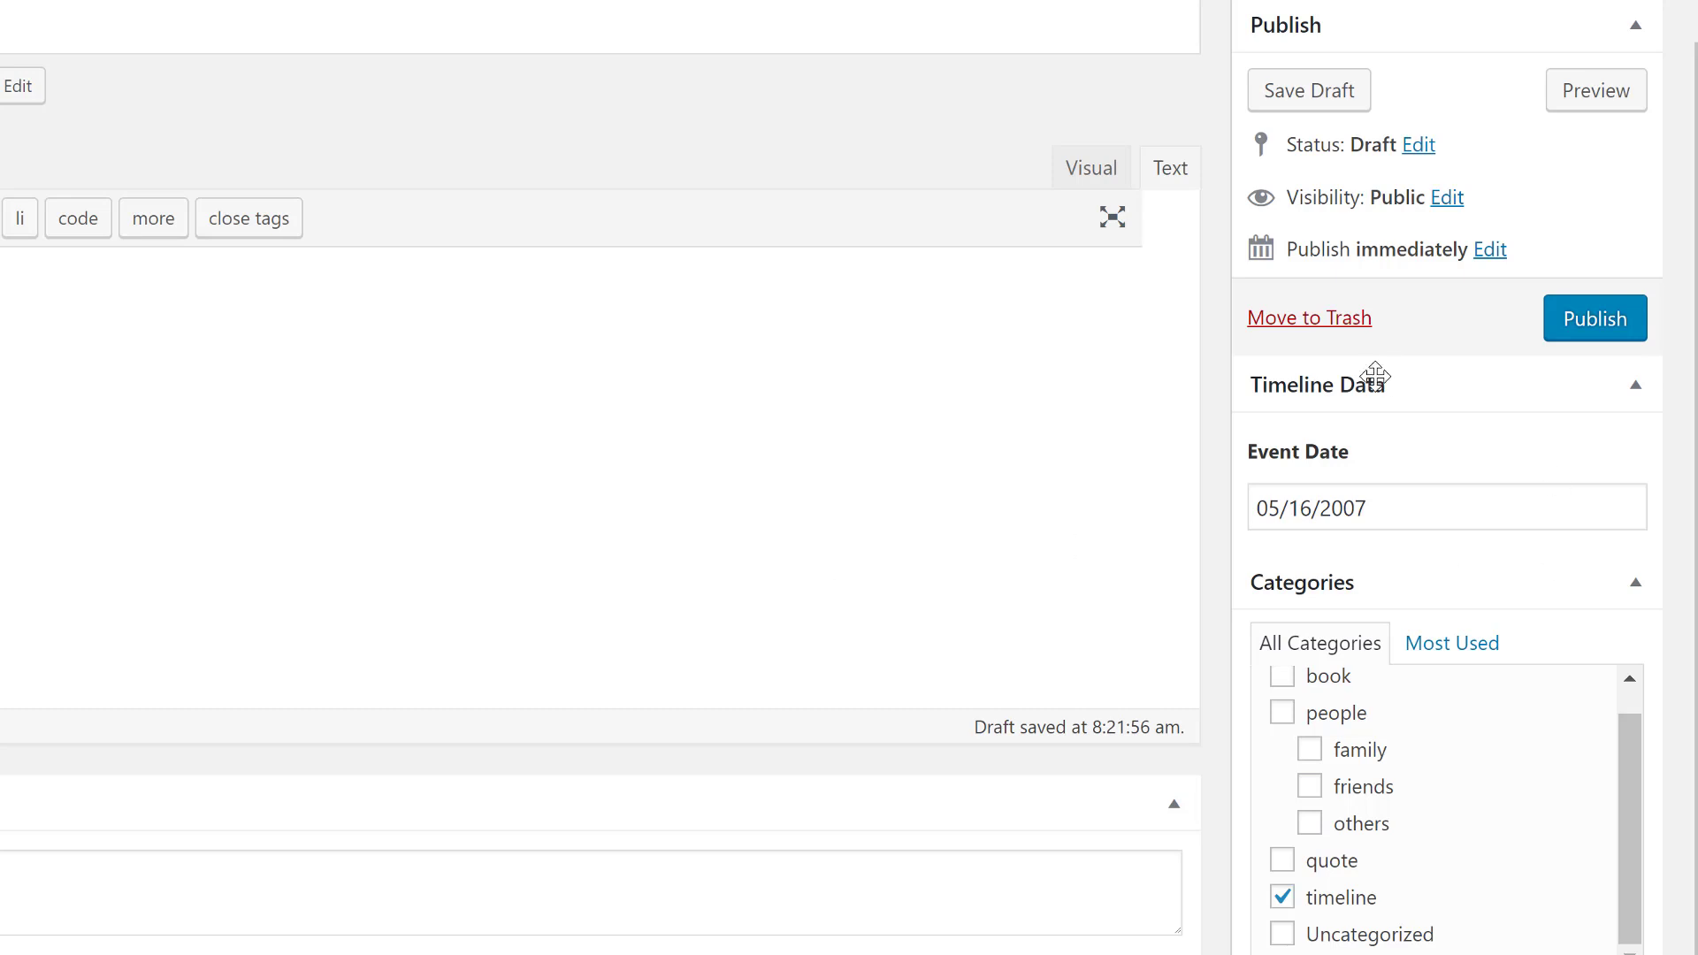
- Clear the timeline category and reselect it to check how the Timeline Data fields and the entered Event Date respond
click(1435, 386)
click(1434, 386)
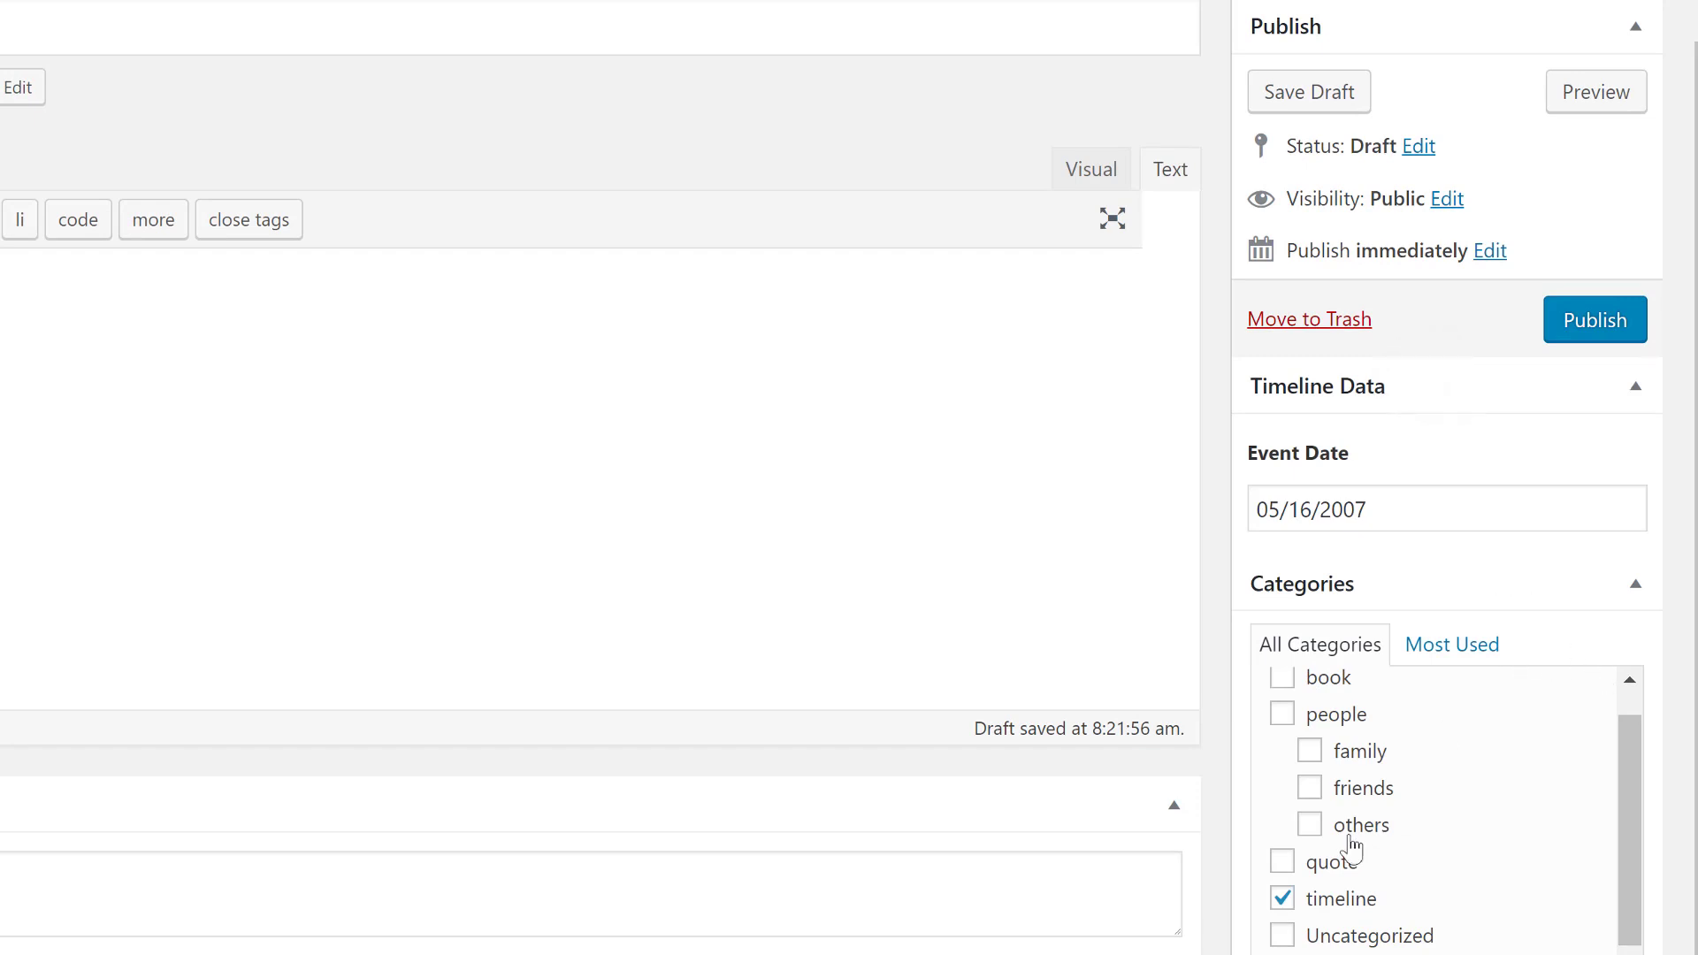
click(1283, 899)
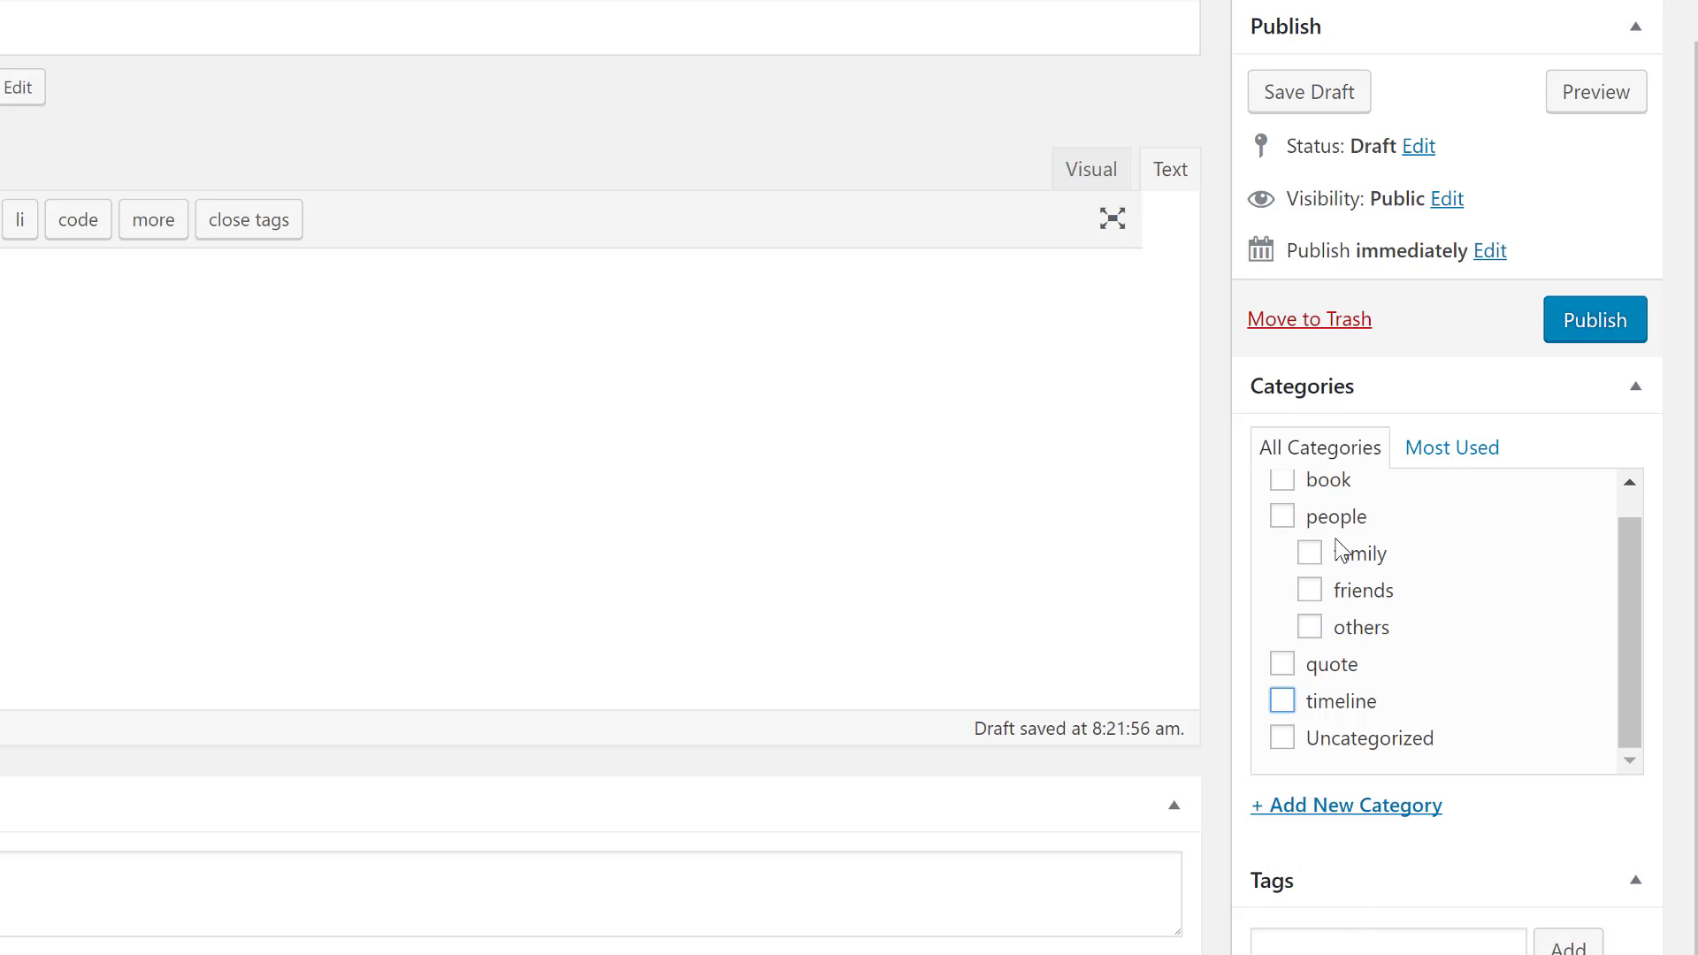
click(1325, 703)
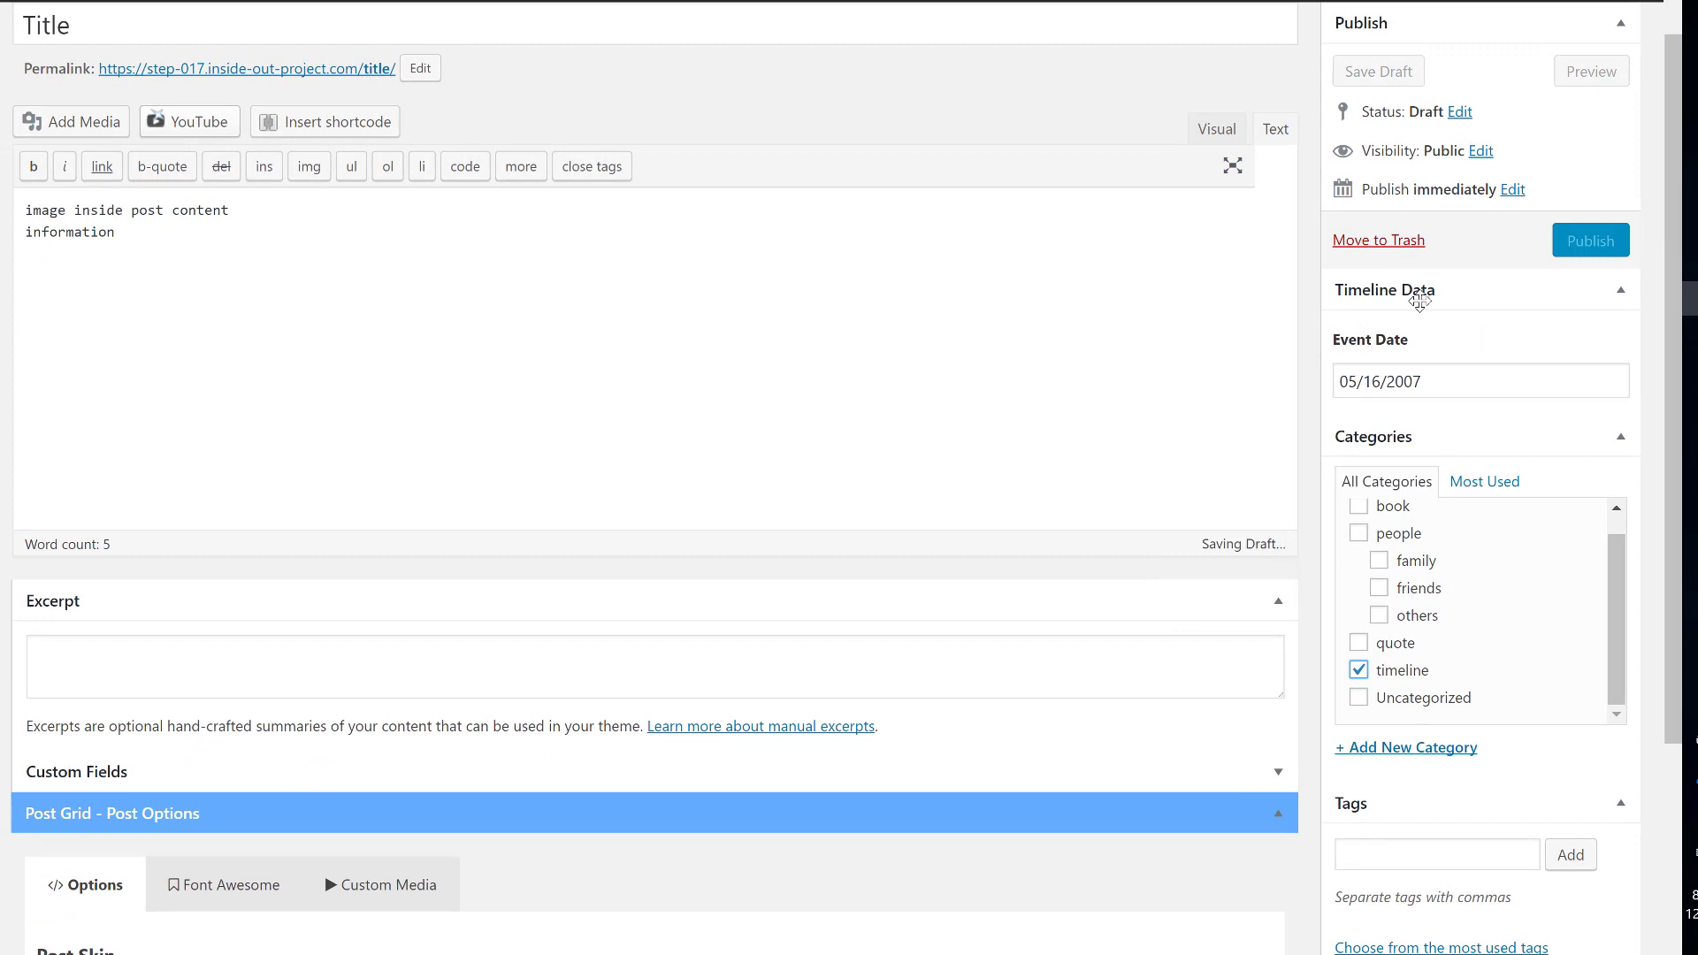
mouse_move(1422, 301)
mouse_down()
mouse_move(1441, 684)
mouse_move(1437, 363)
mouse_move(1406, 292)
mouse_up()
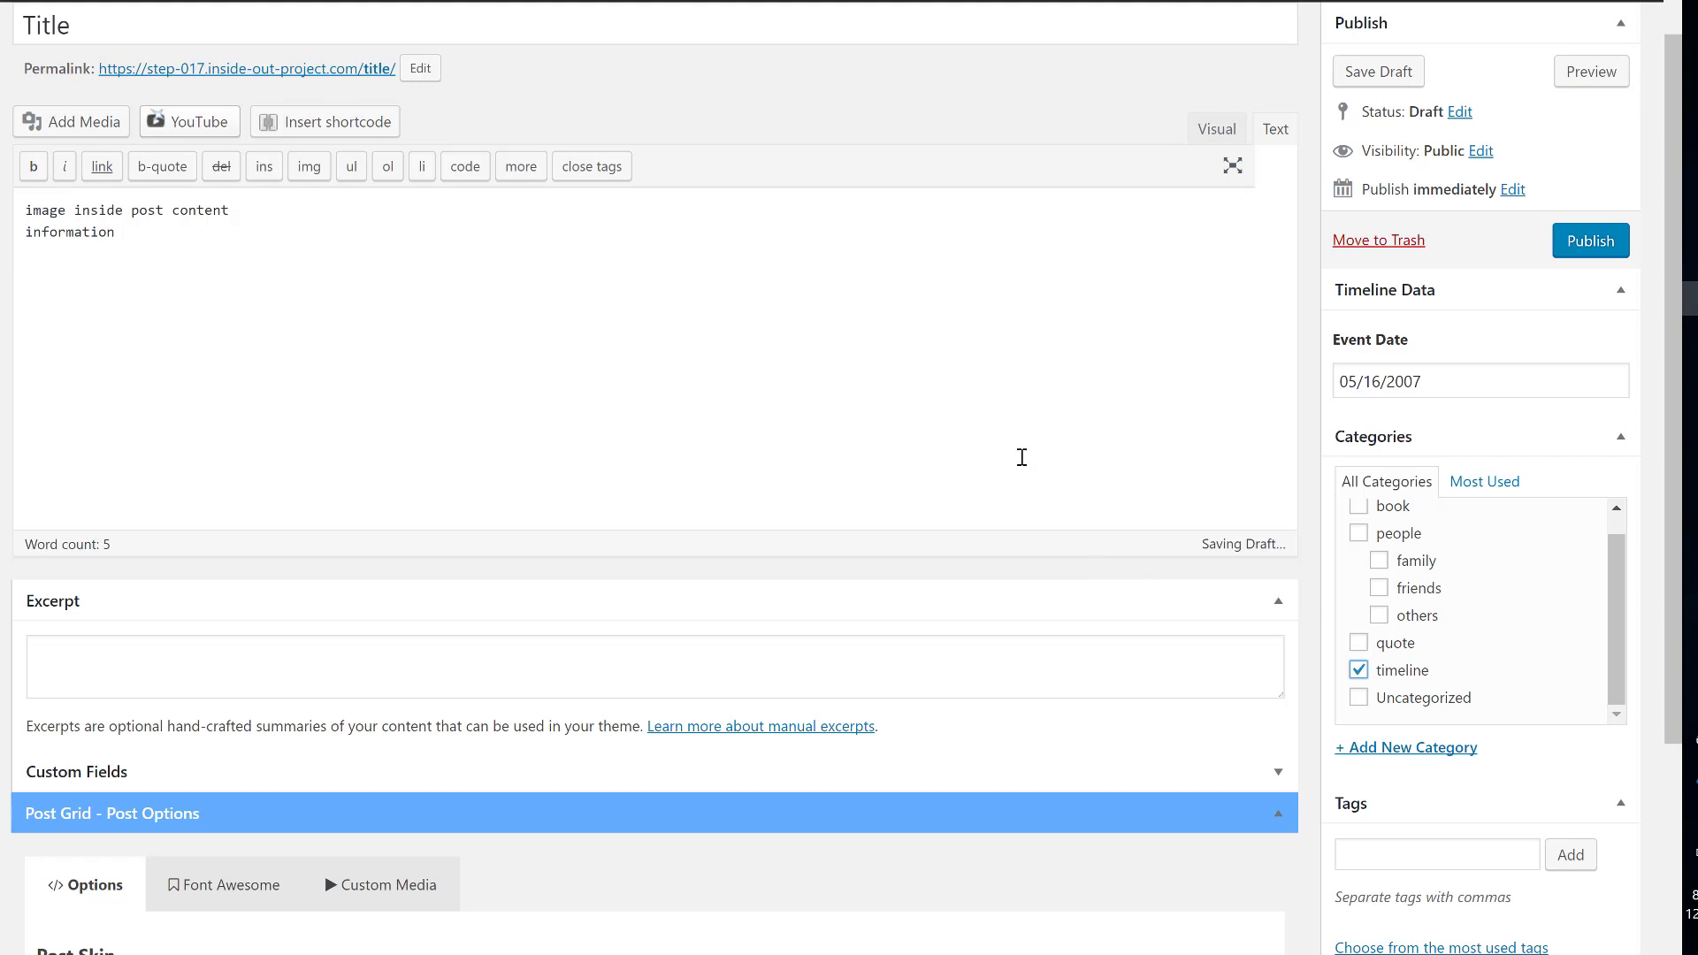
scroll(1020, 456, down, 2)
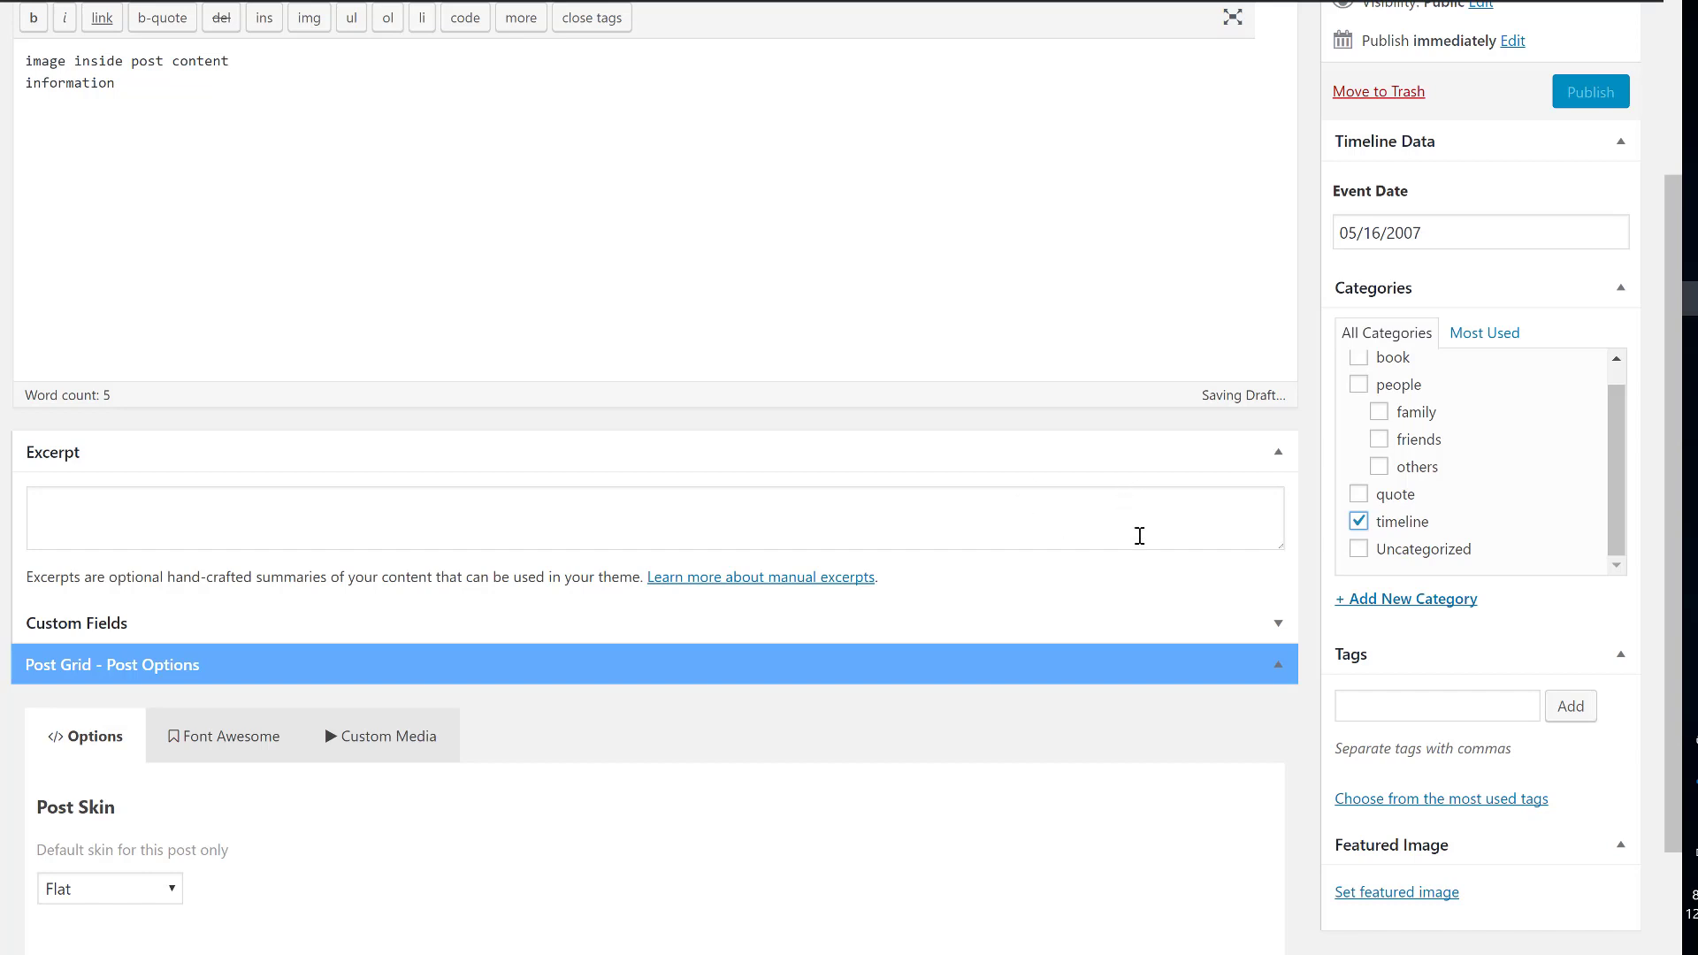
scroll(1137, 534, up, 3)
scroll(1139, 536, up, 2)
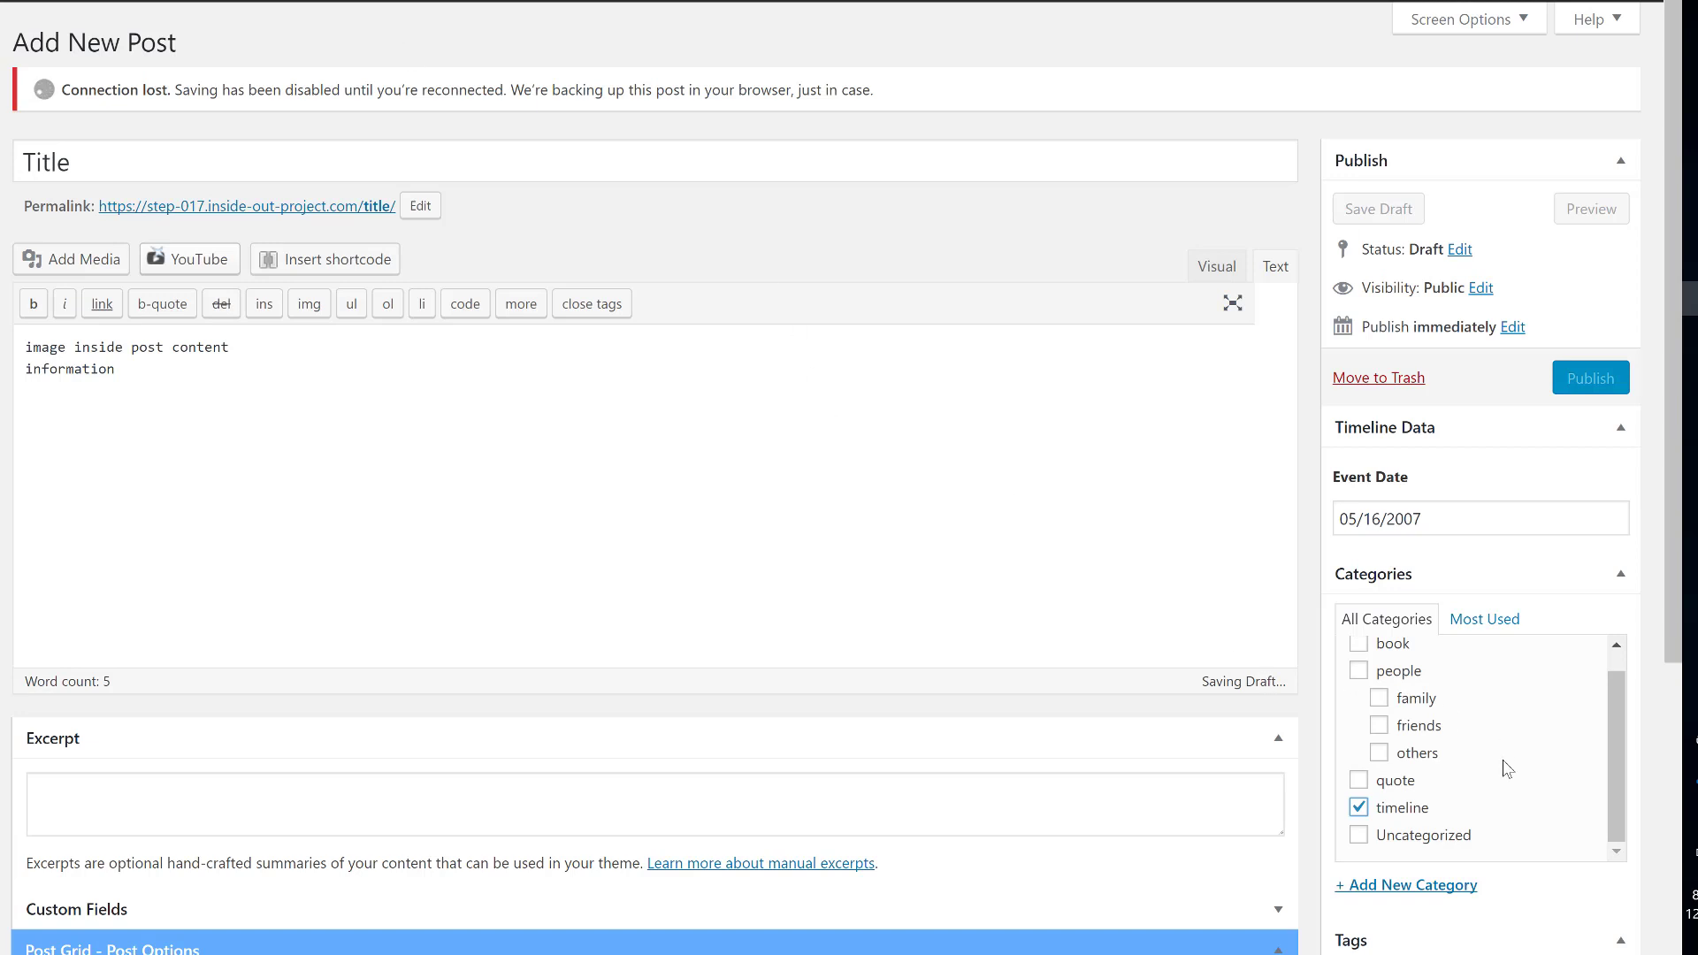
scroll(1504, 764, up, 1)
scroll(1508, 766, down, 3)
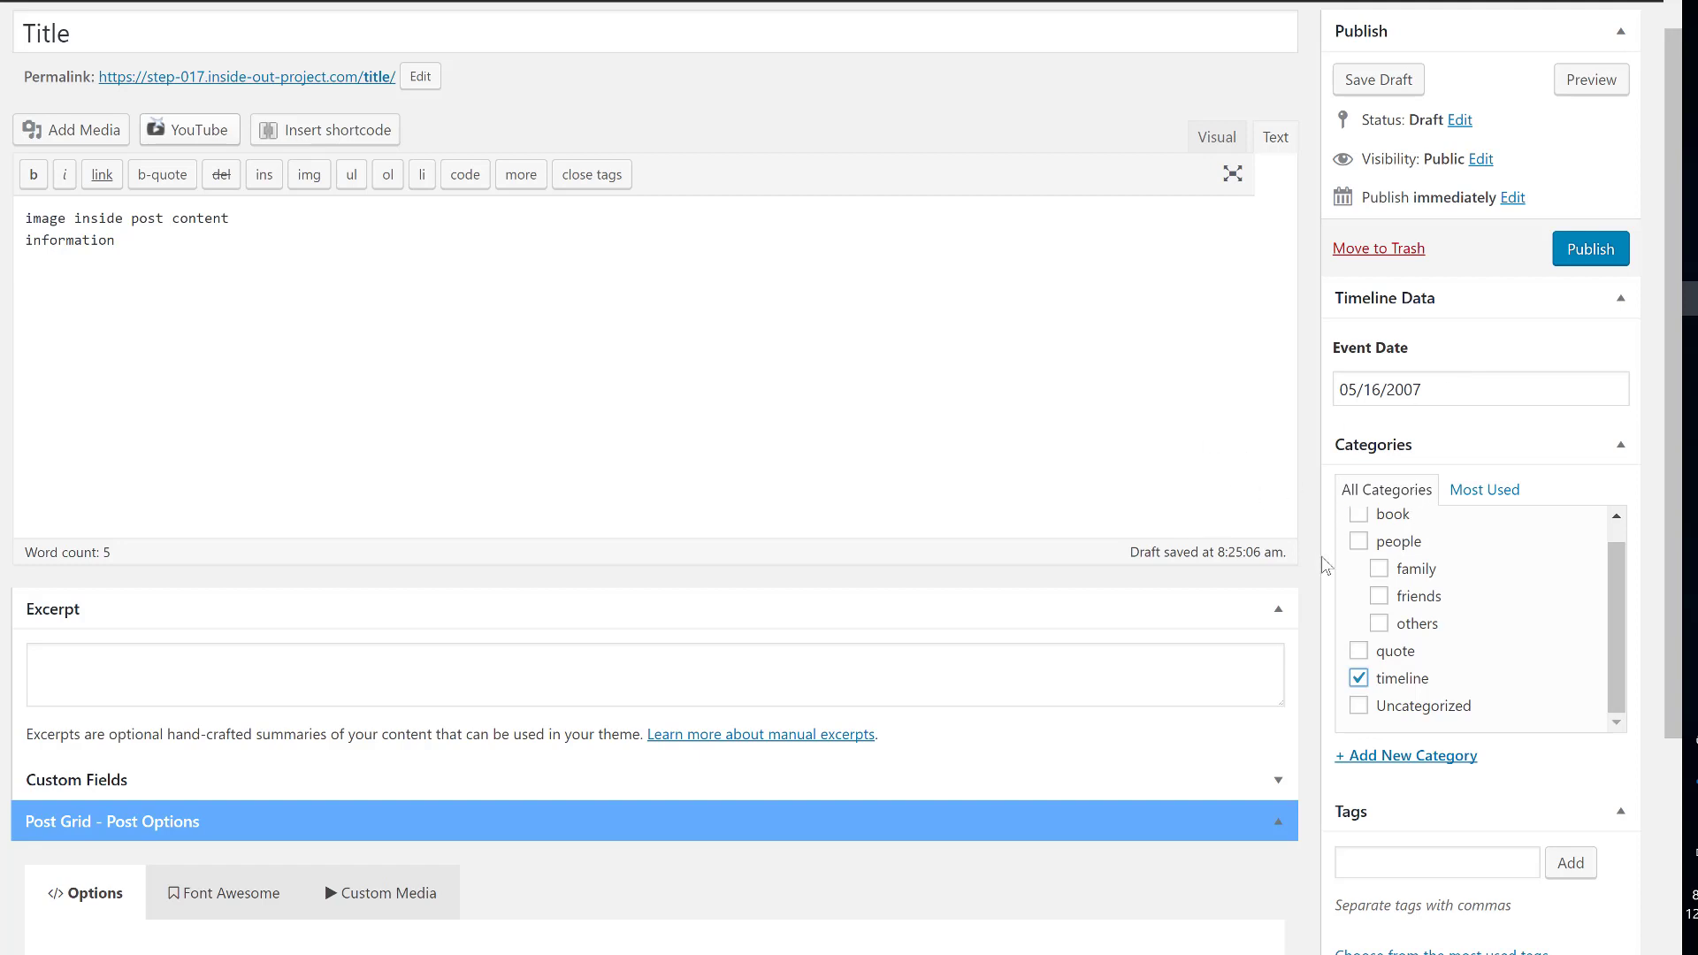
scroll(1325, 583, up, 1)
scroll(1449, 686, up, 1)
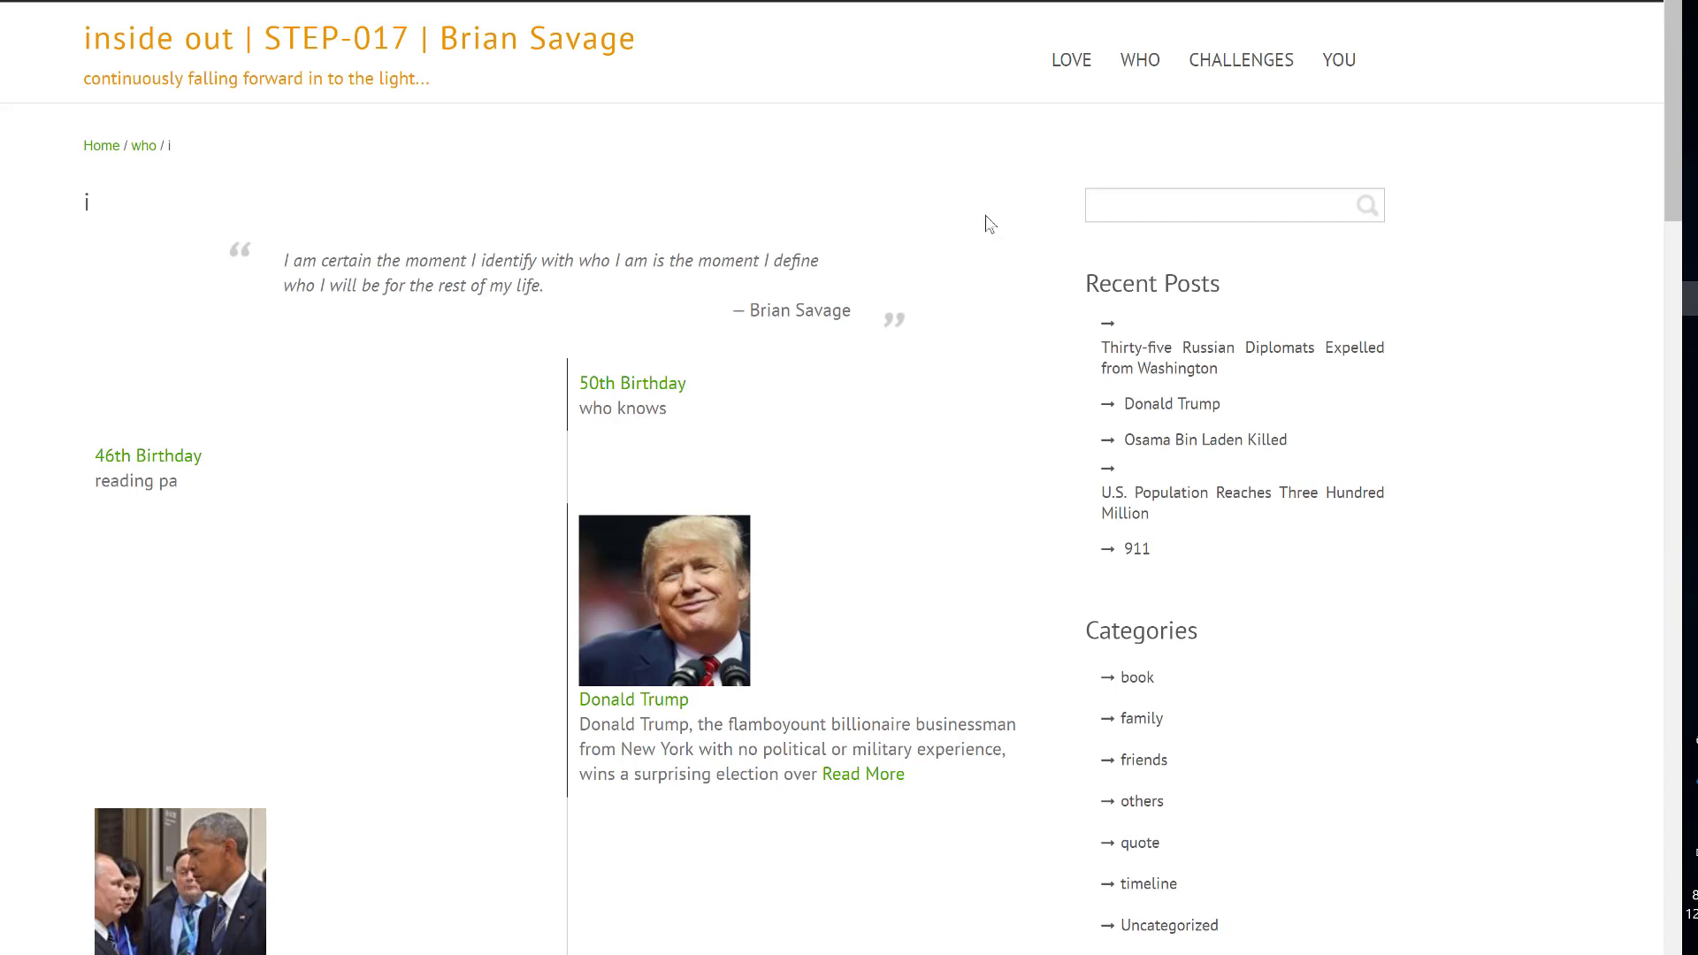
- Open the "i" page under WHO and review its timeline entries from the 50th Birthday to D.B. Cooper
mouse_move(1152, 70)
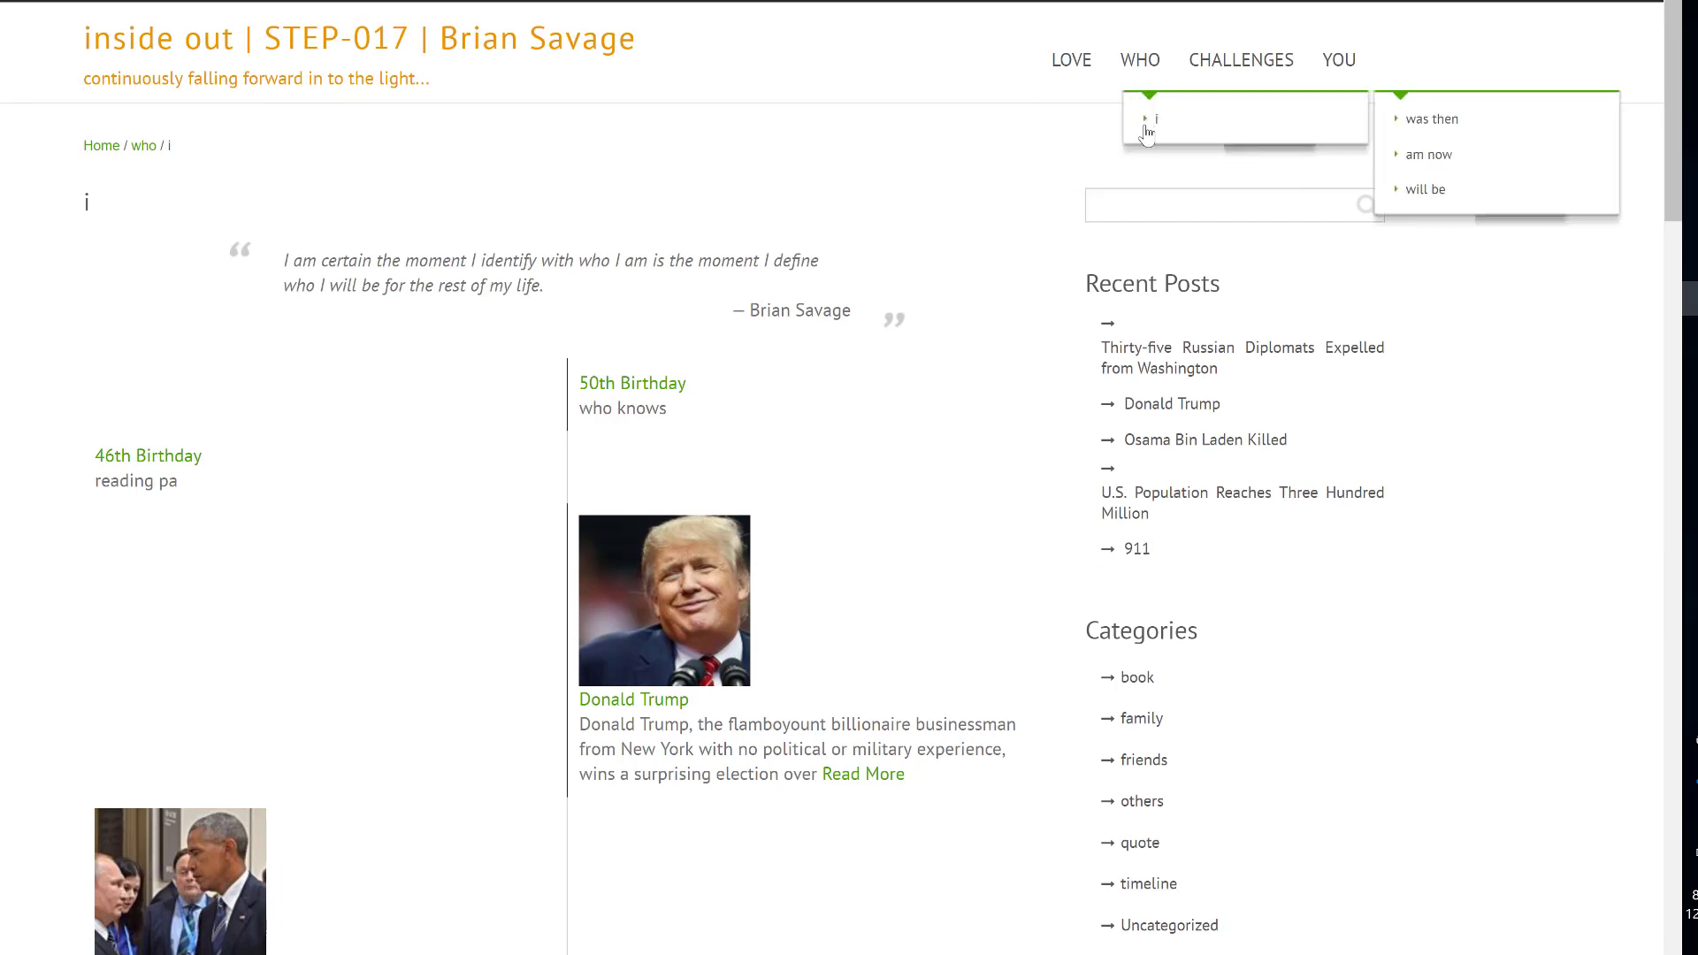
click(1146, 132)
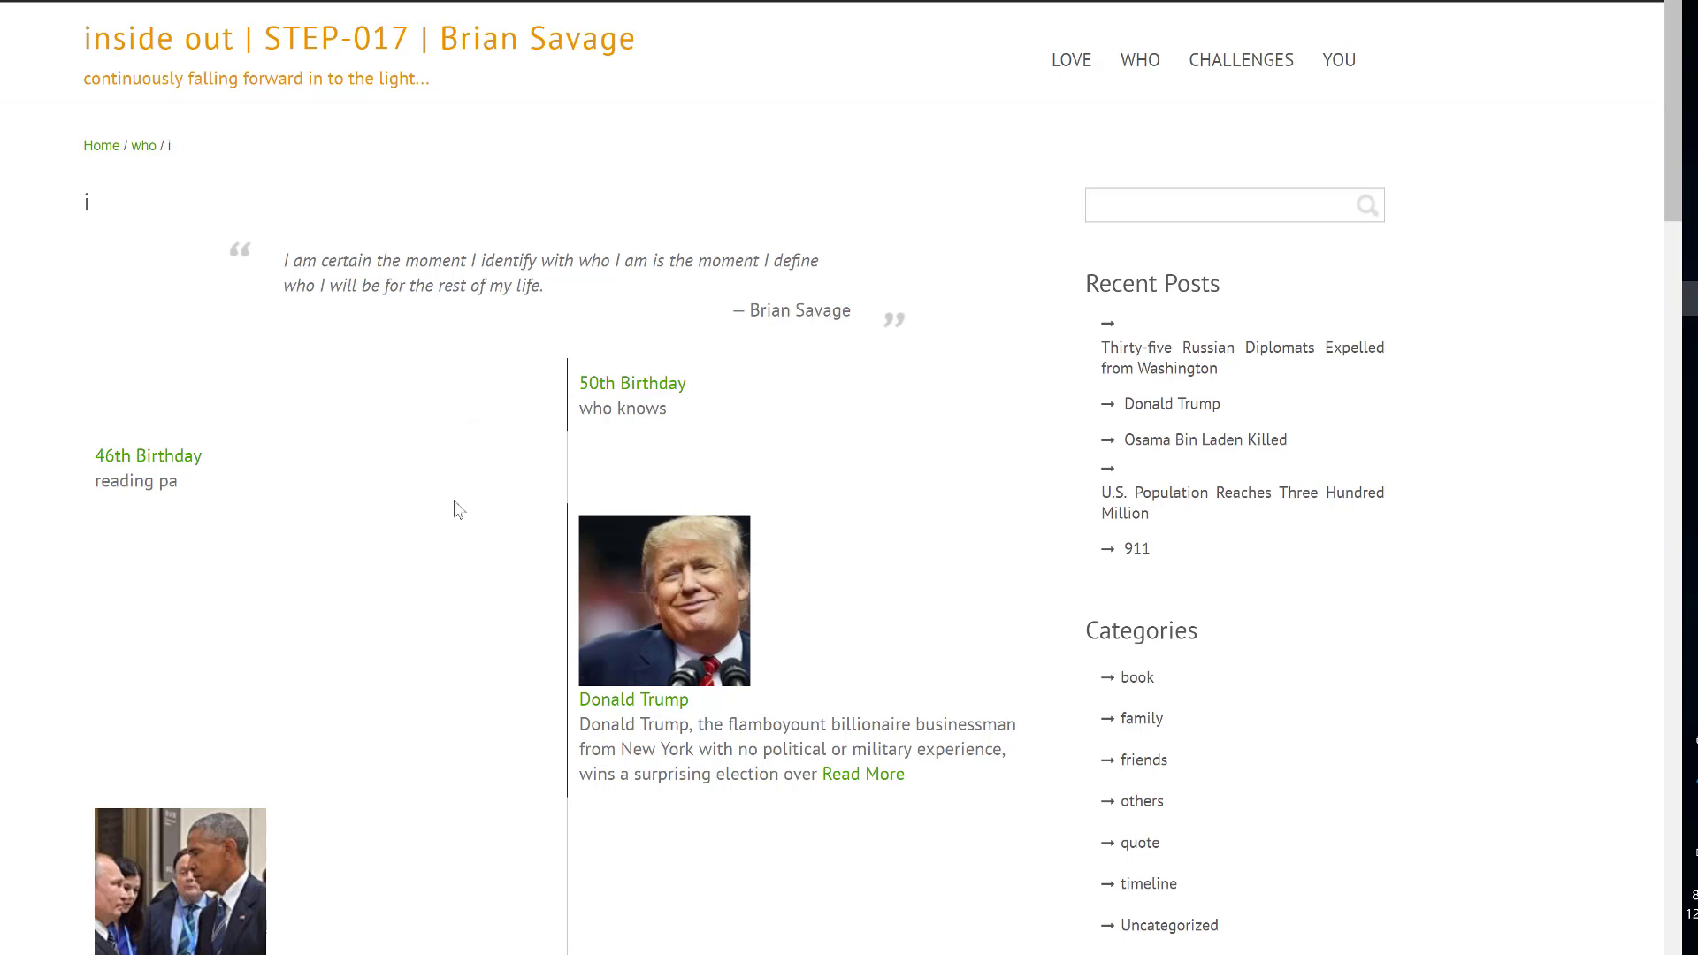
scroll(457, 509, down, 20)
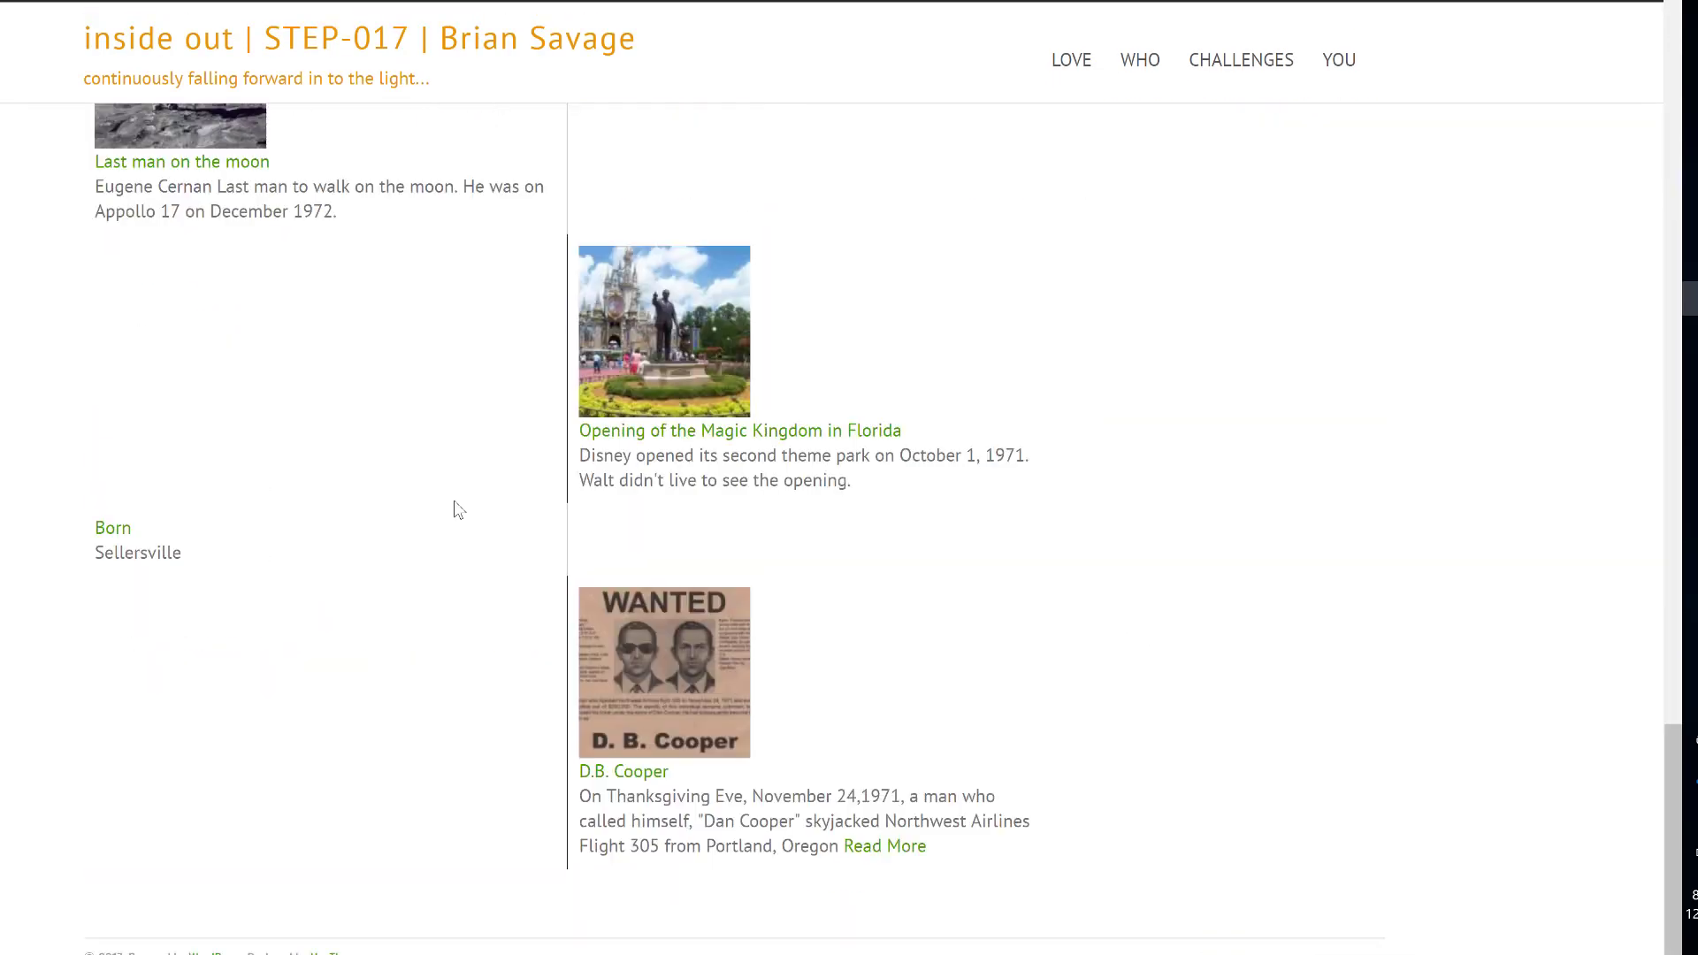
right_click(457, 509)
click(329, 428)
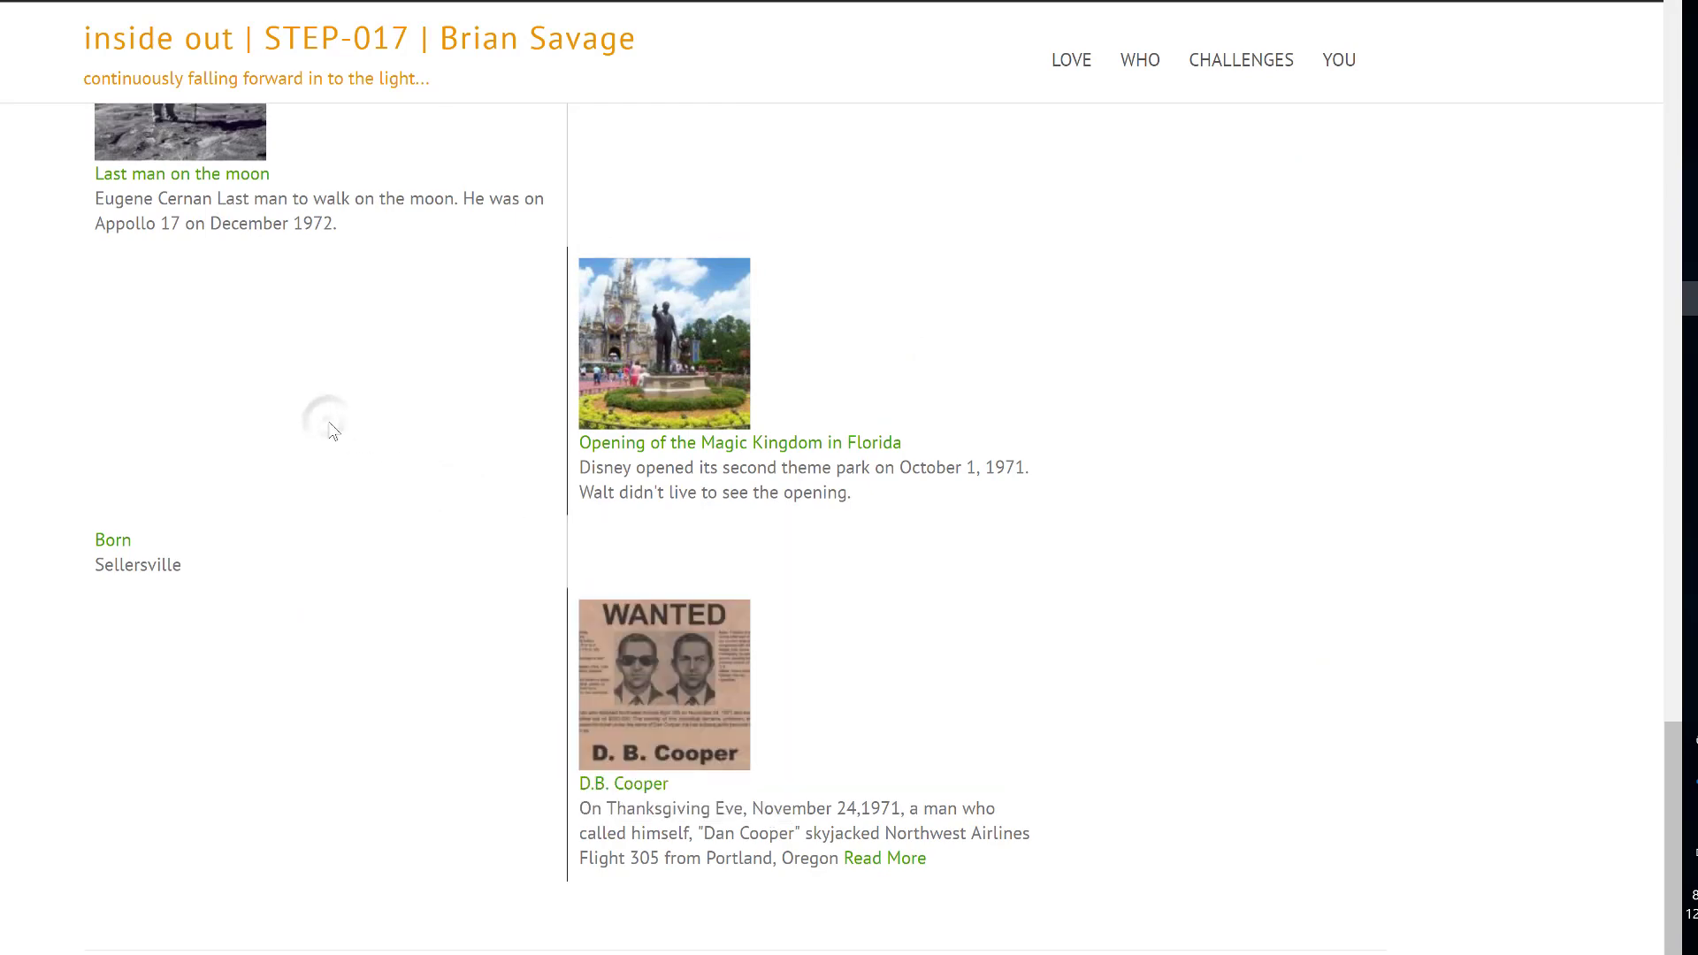
scroll(329, 428, up, 20)
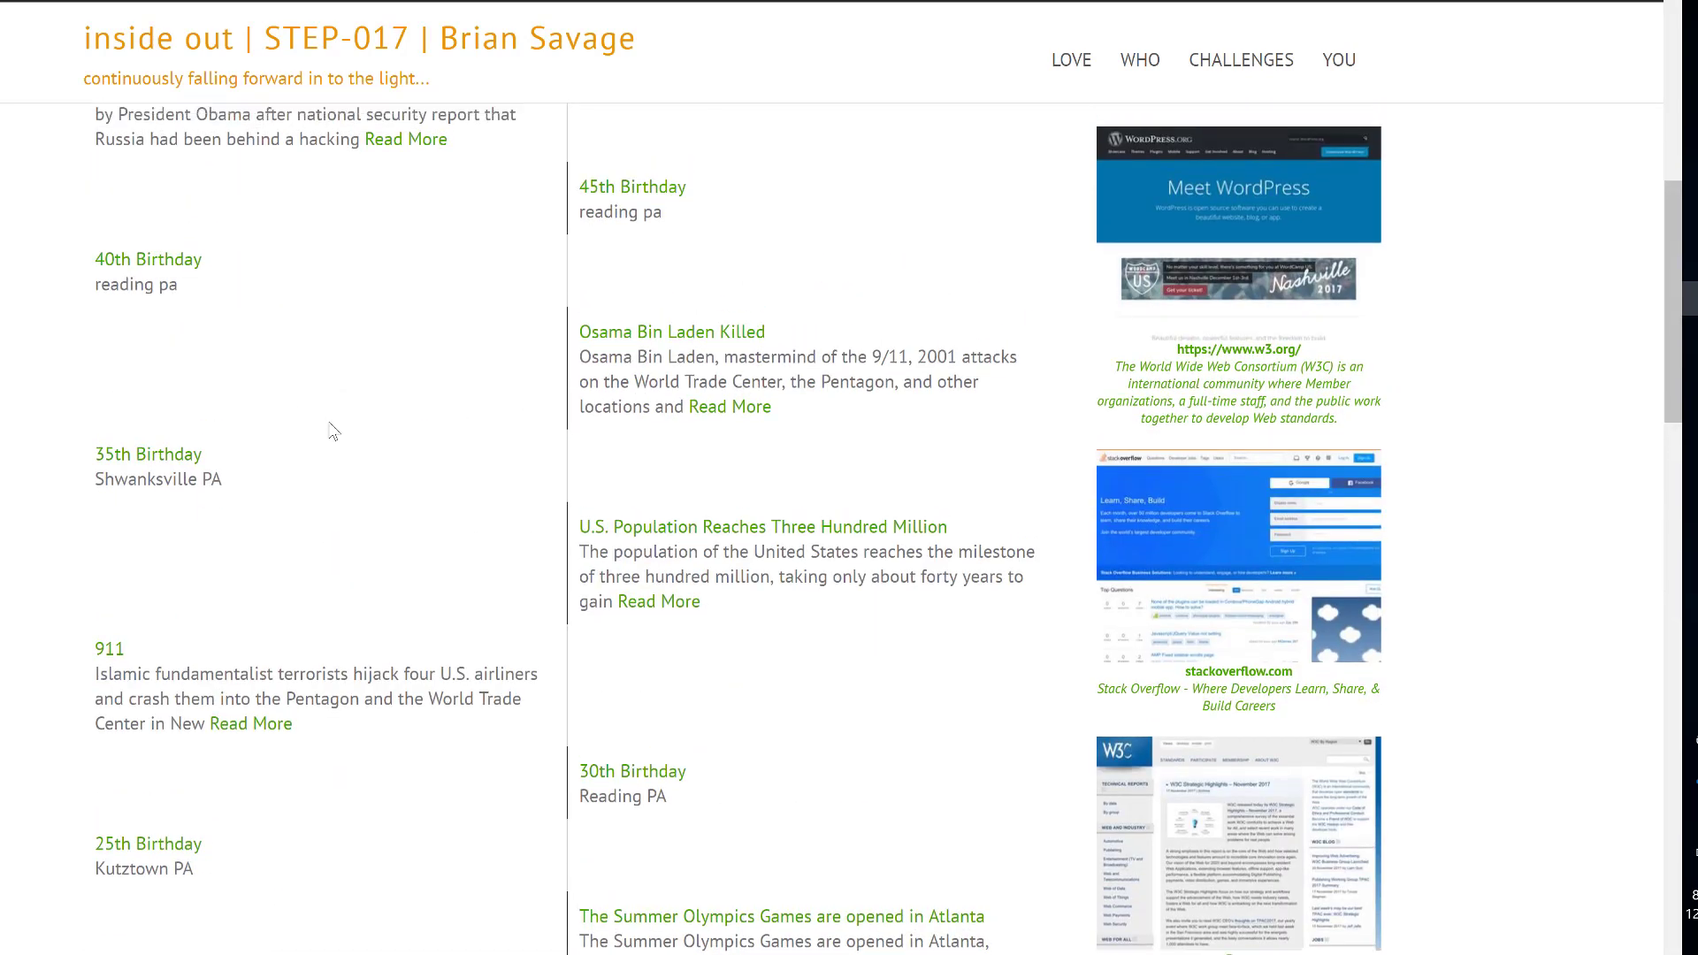
scroll(332, 431, up, 8)
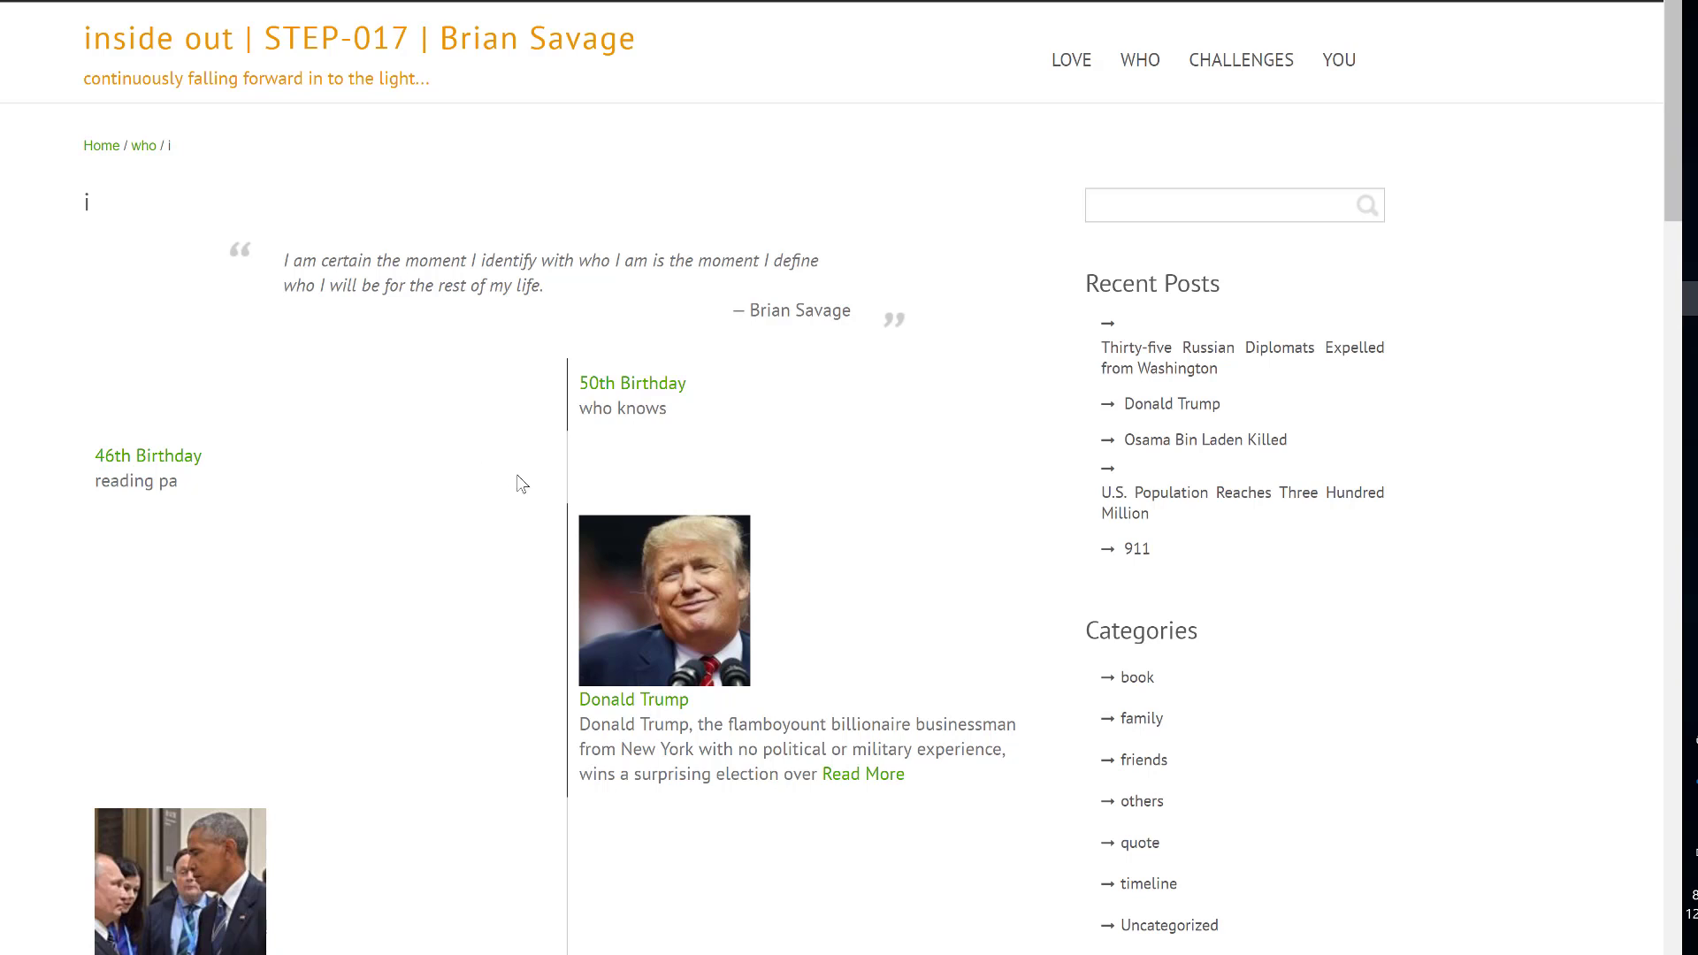
scroll(518, 477, down, 4)
scroll(518, 478, up, 4)
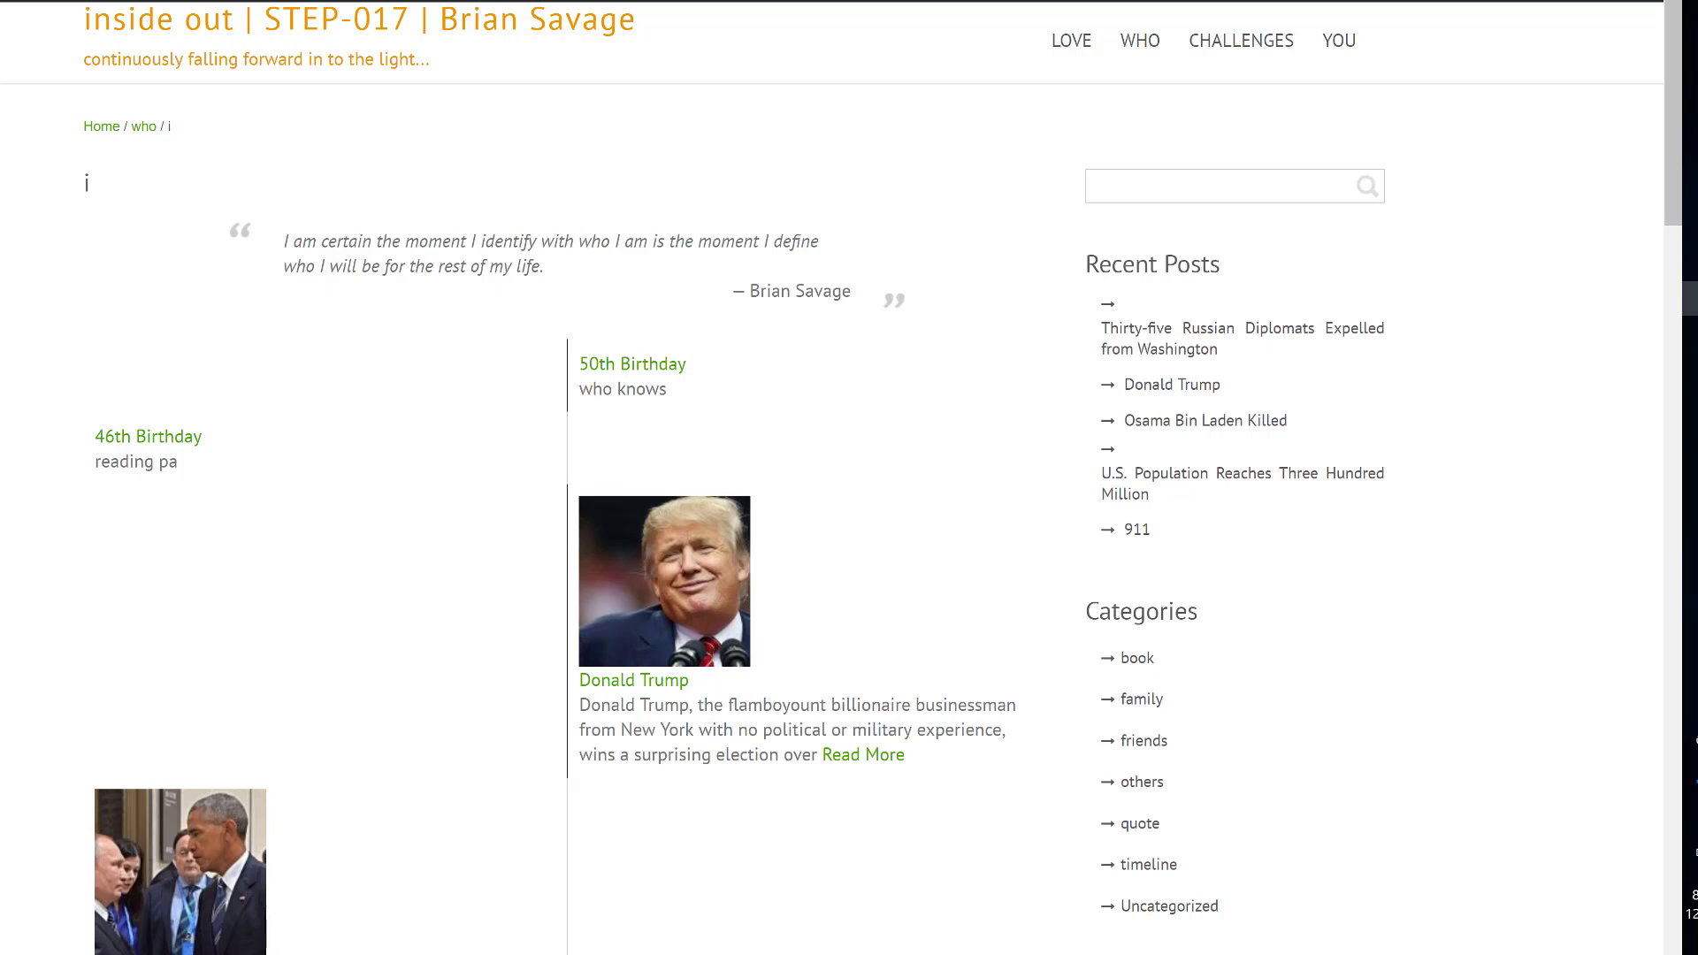
- Return to the draft post's title, then search Google for "comptia security+" in a new tab
key(ctrl+Tab)
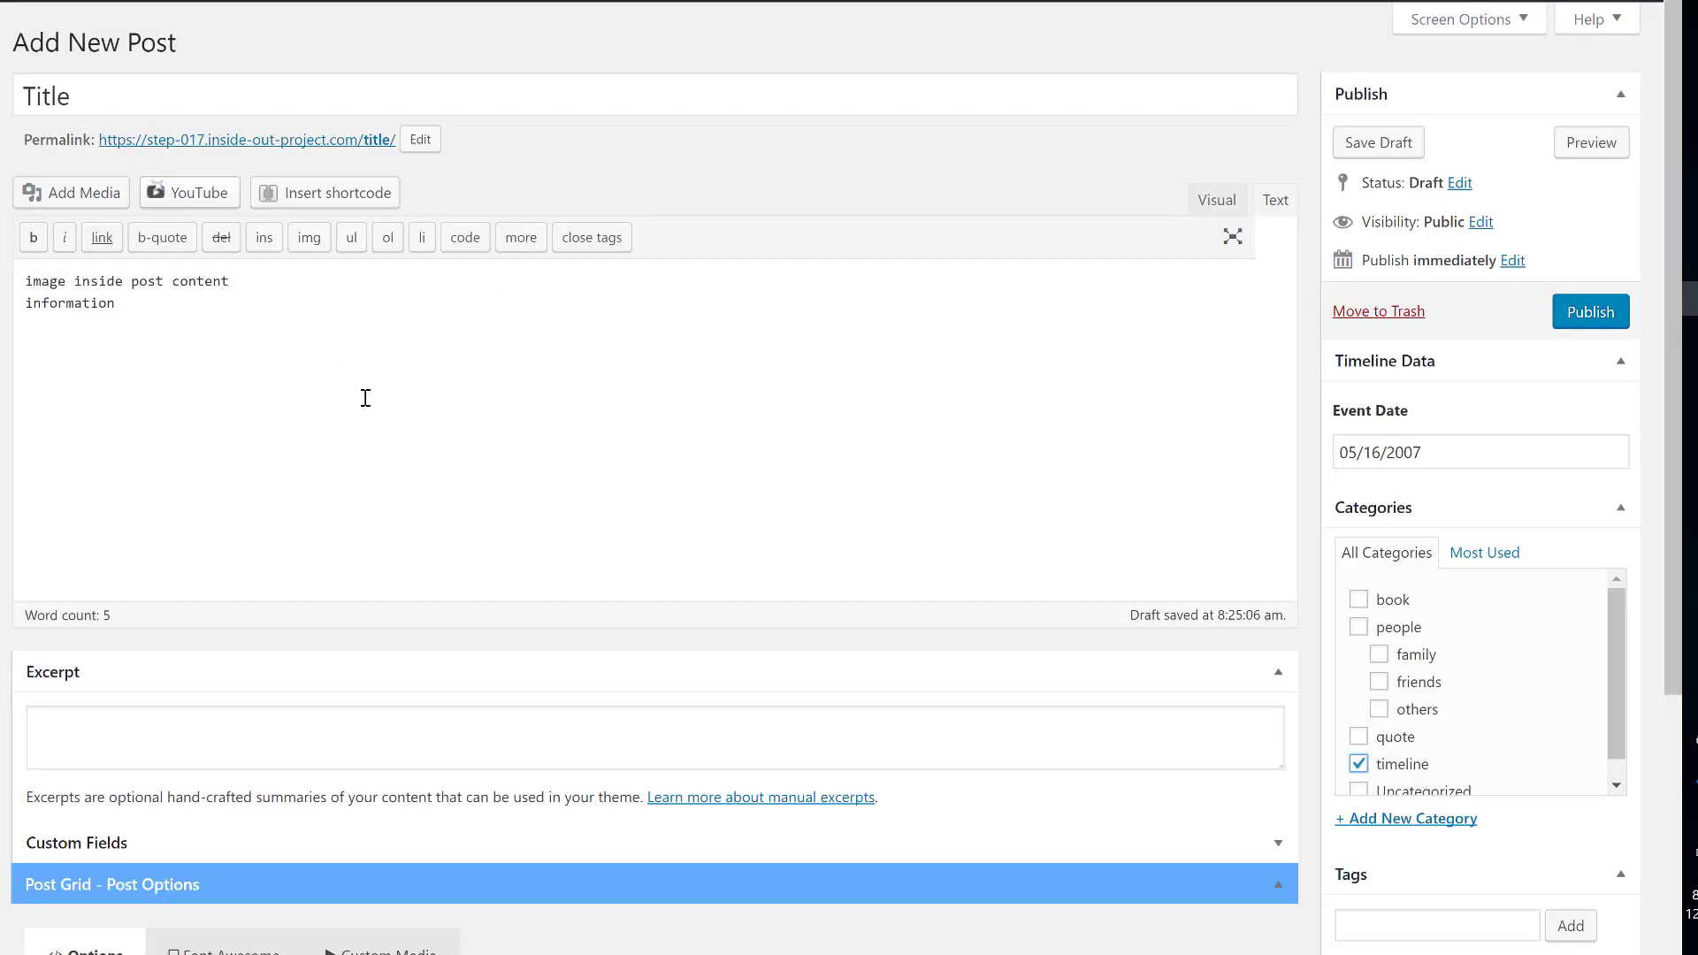
click(137, 99)
double_click(150, 99)
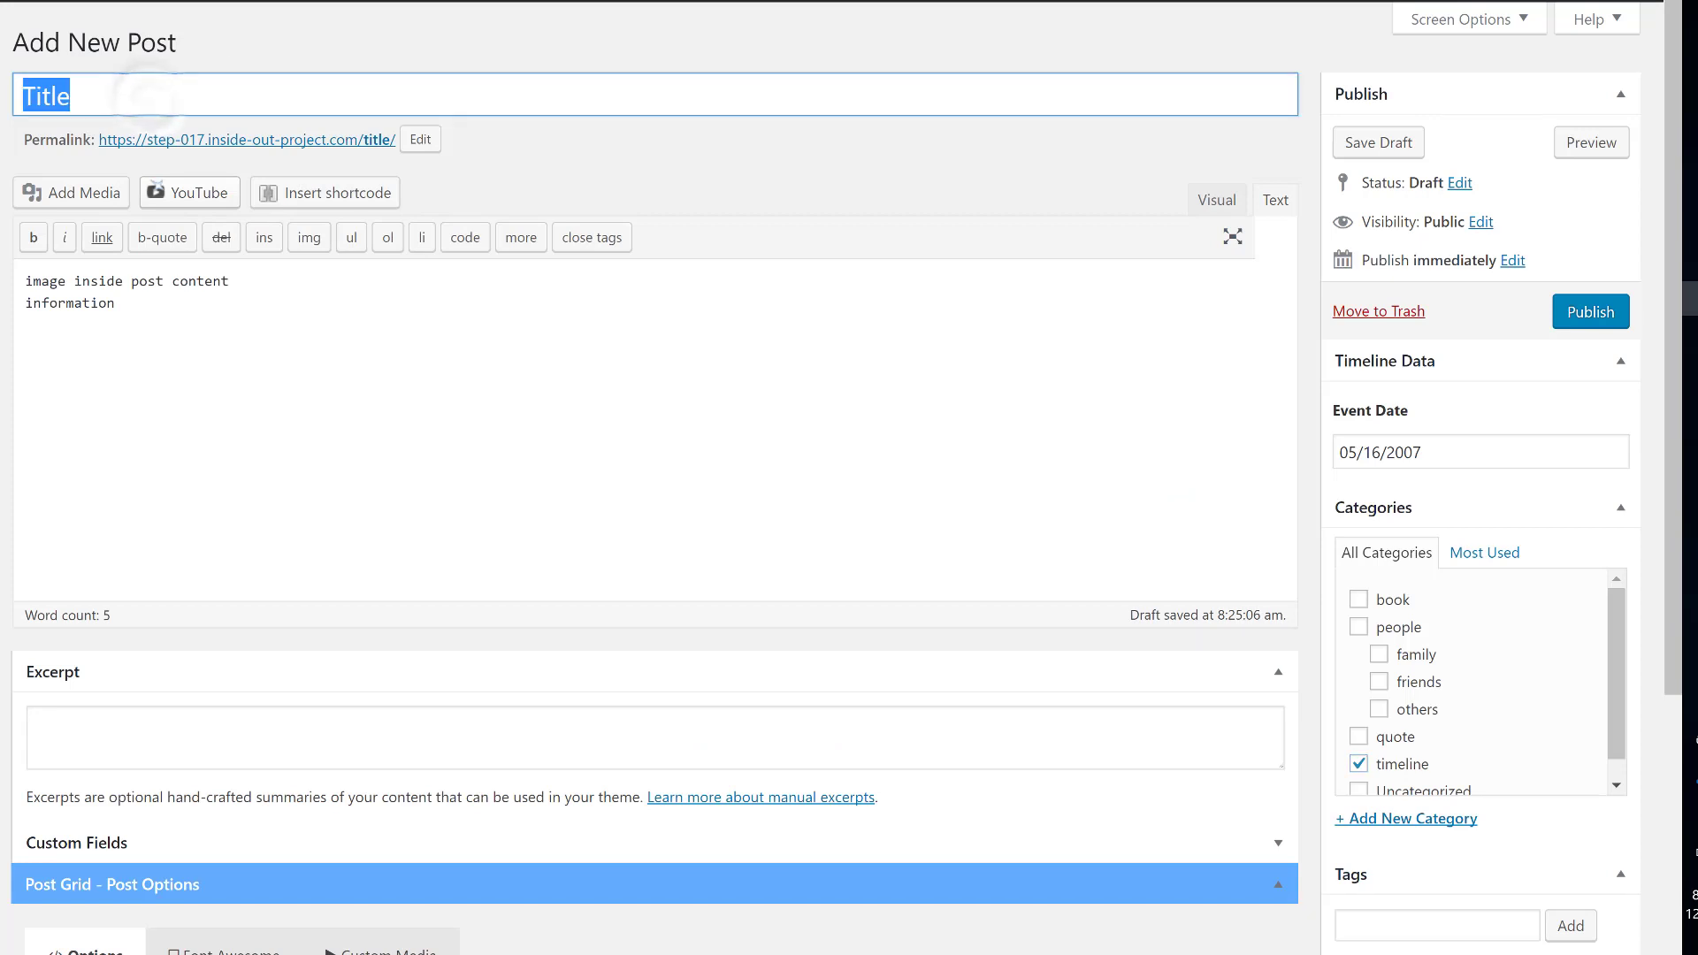
key(ctrl+t)
text(comptia security+)
key(Return)
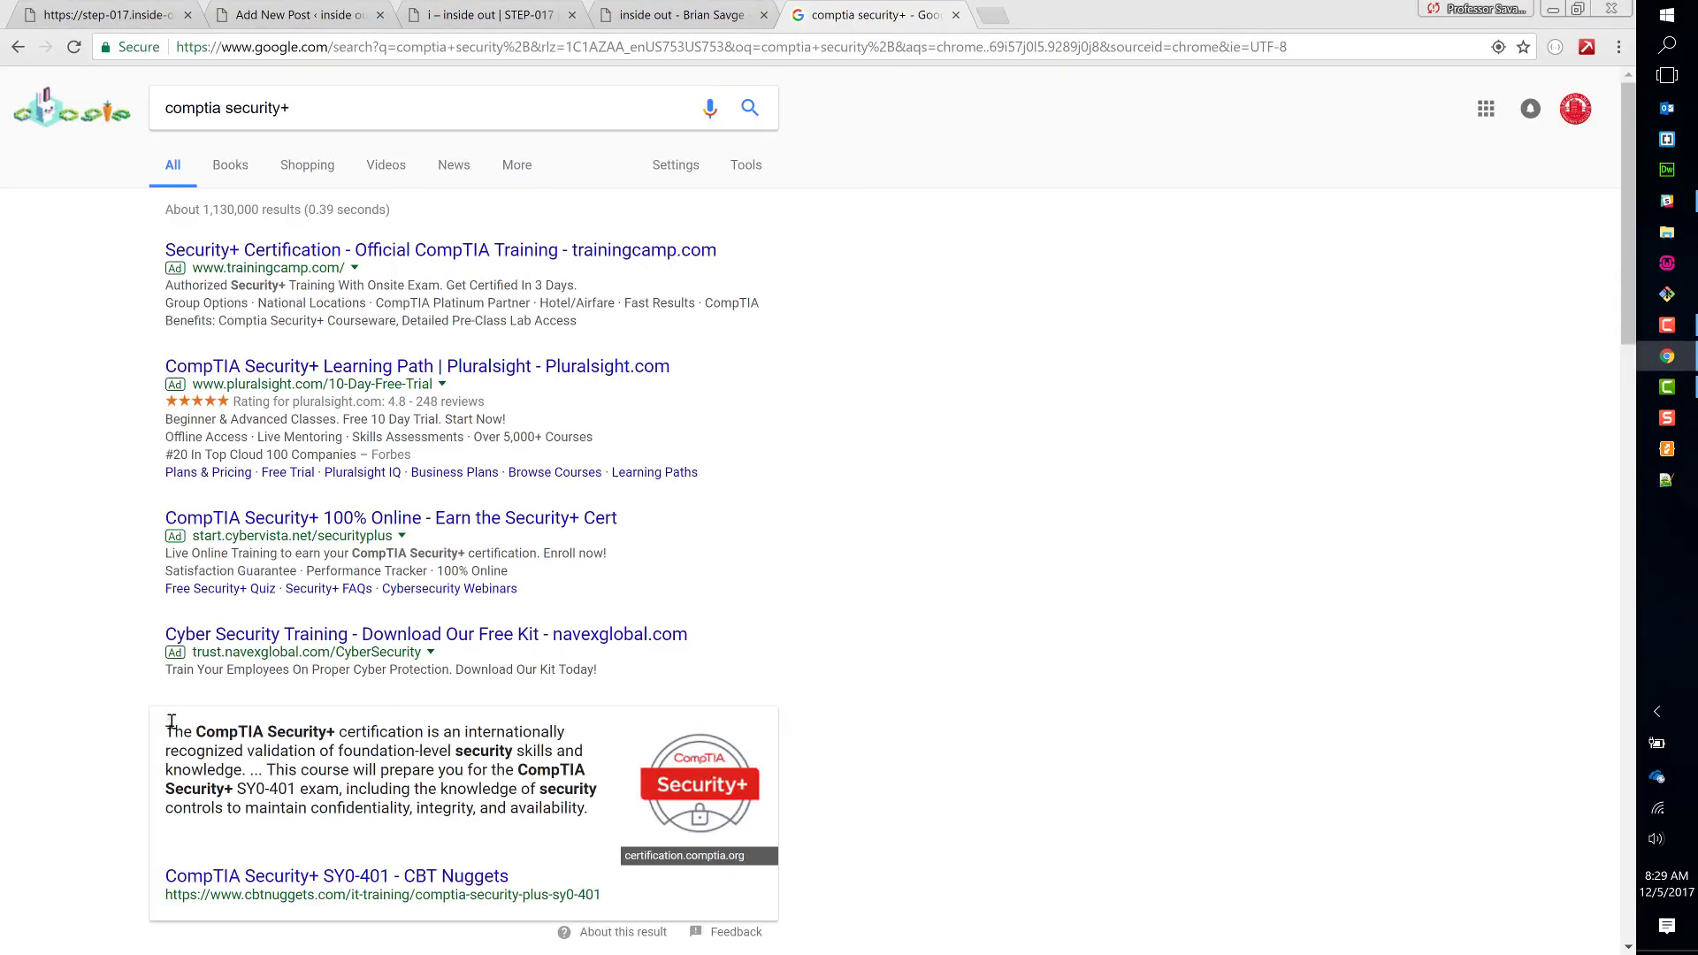
- Copy the full CompTIA Security+ certification description from the featured search result
drag(172, 722, 554, 806)
right_click(554, 806)
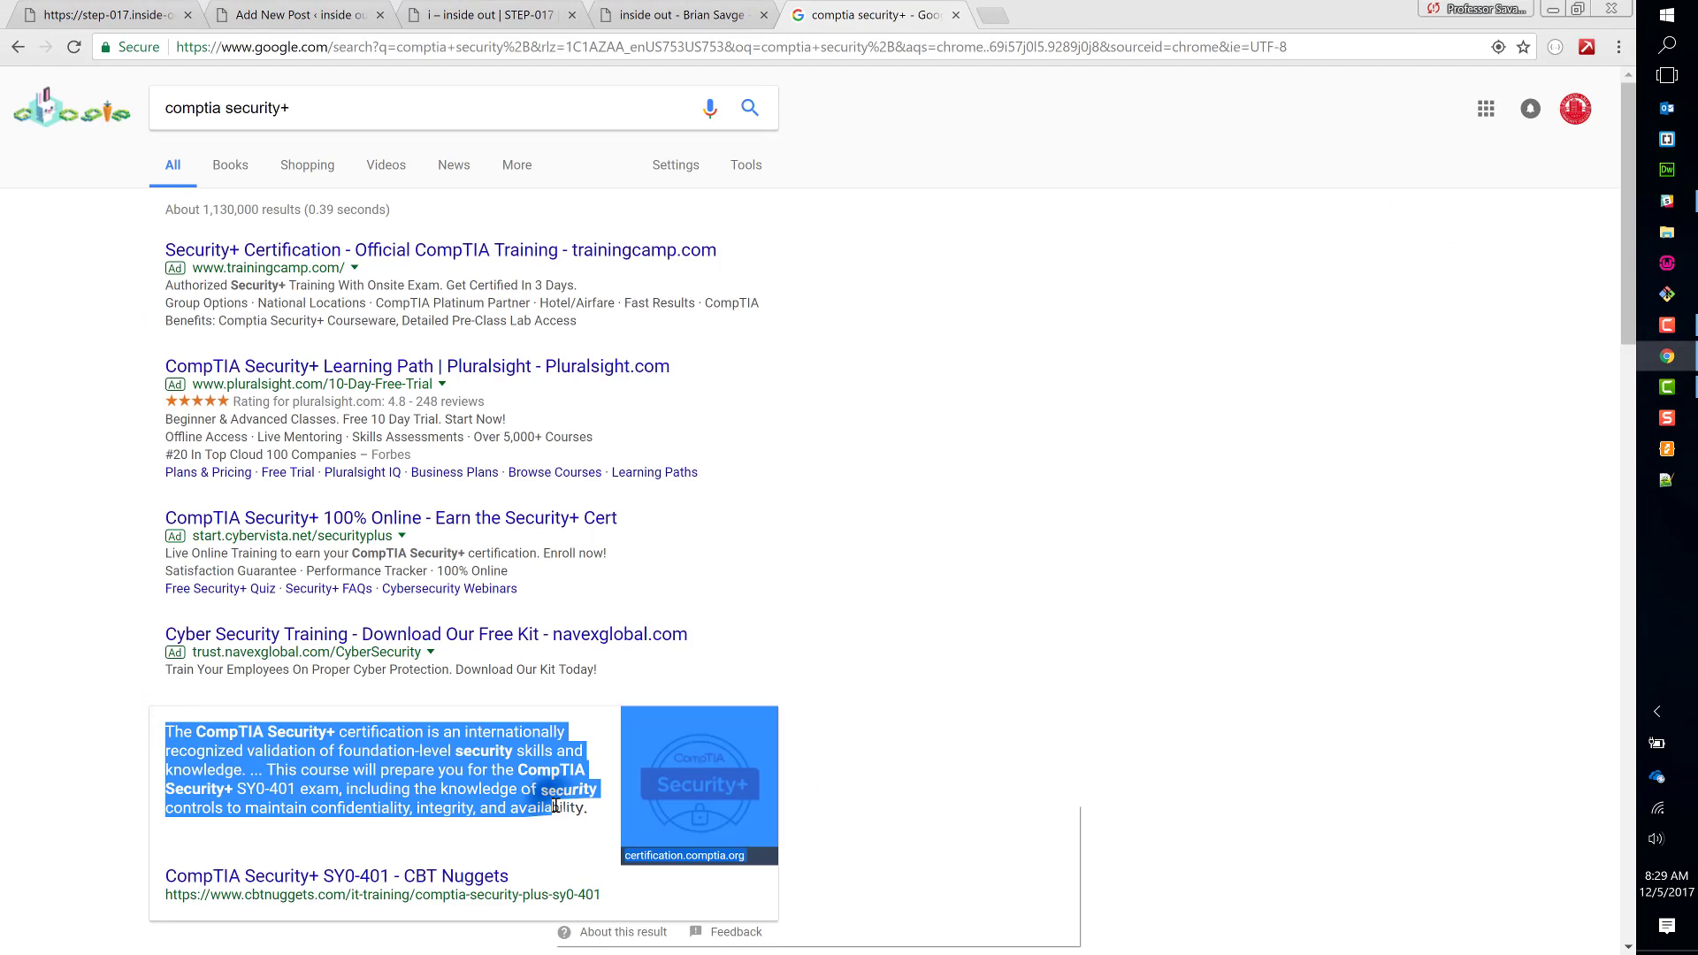
click(539, 750)
click(885, 677)
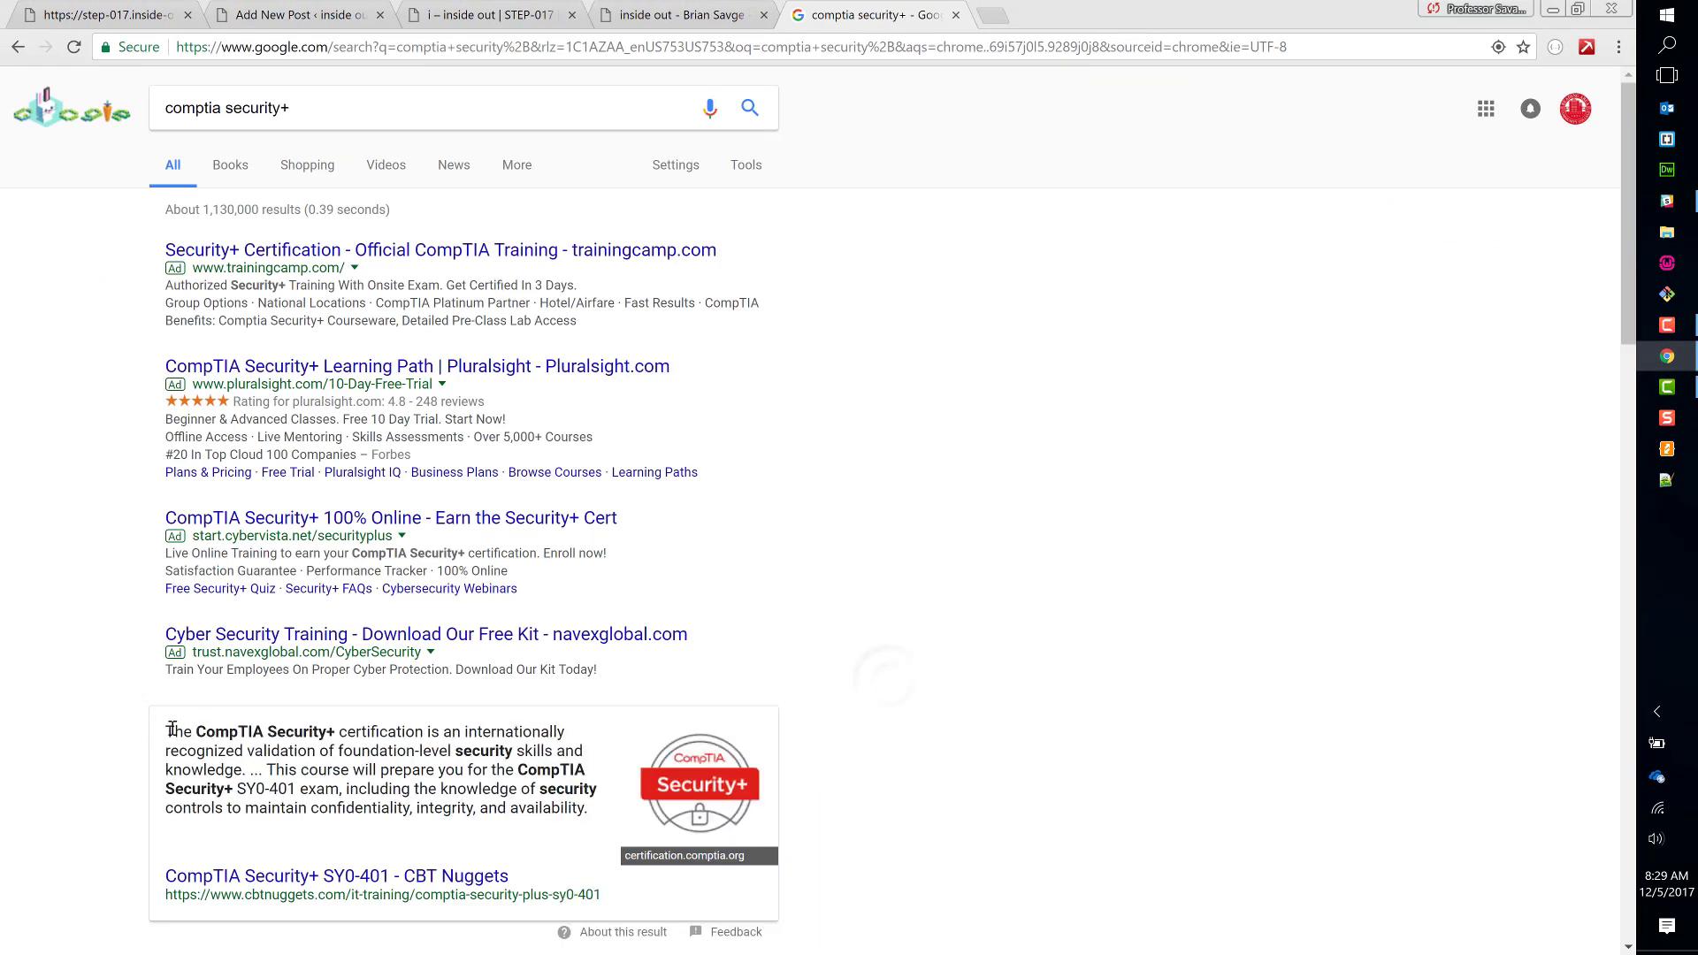
drag(170, 728, 594, 812)
key(ctrl+c)
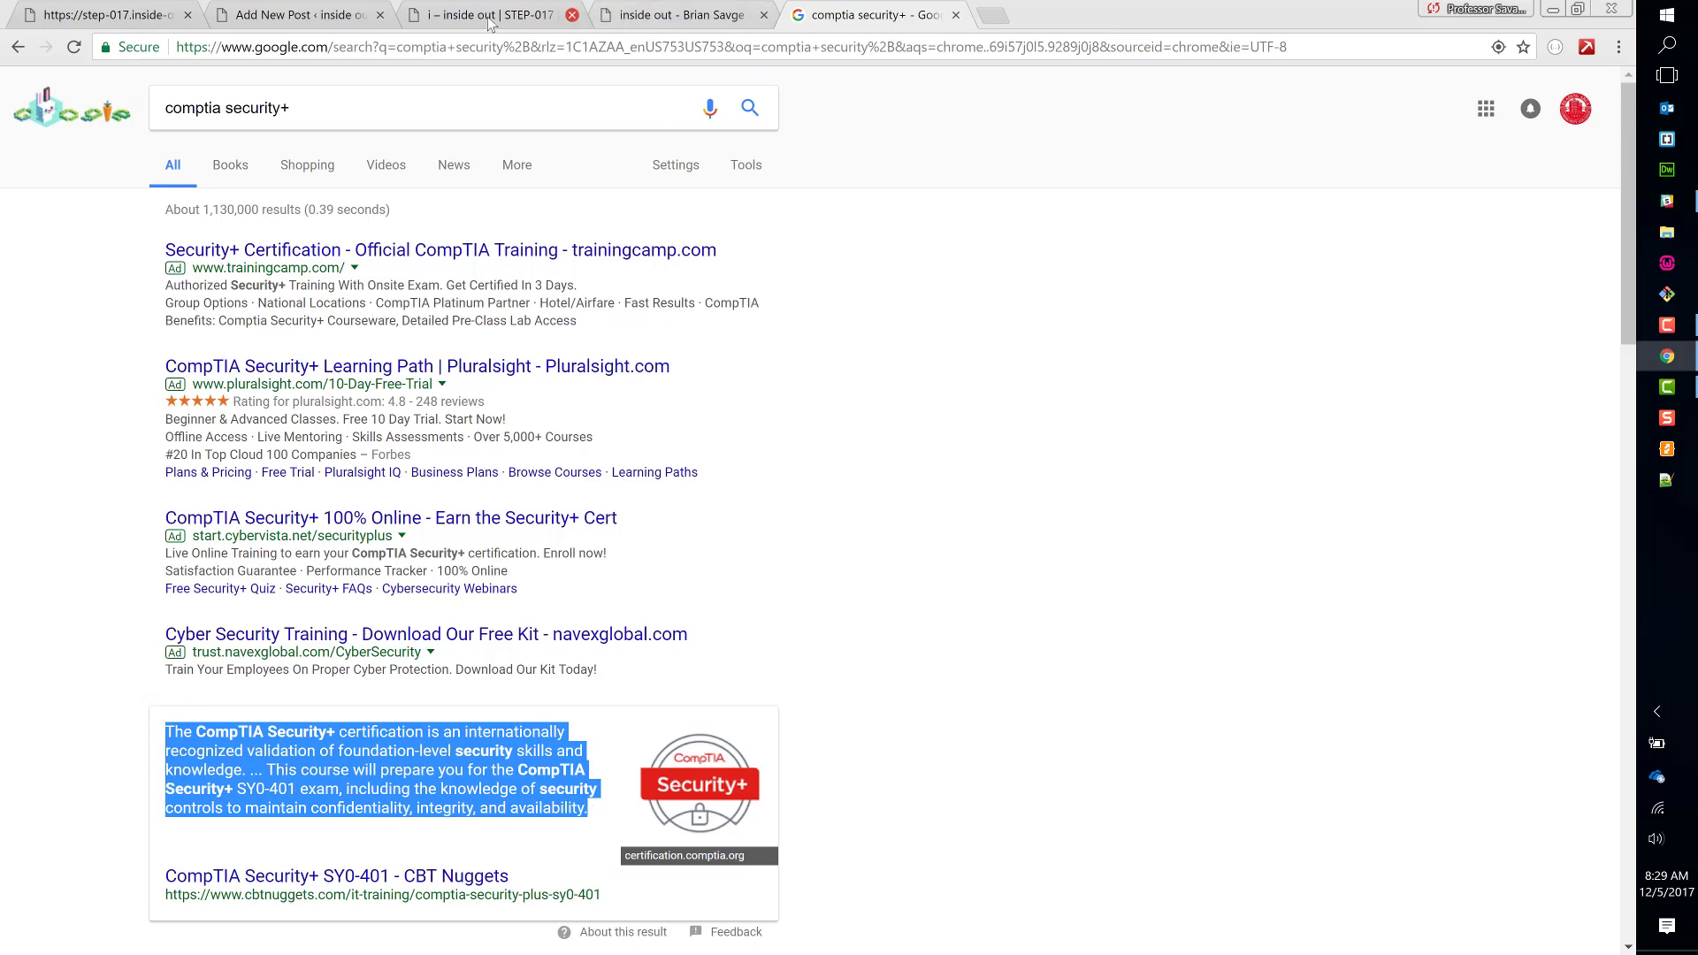
- Replace the draft post's entire content with the copied CompTIA Security+ description
click(496, 15)
click(326, 18)
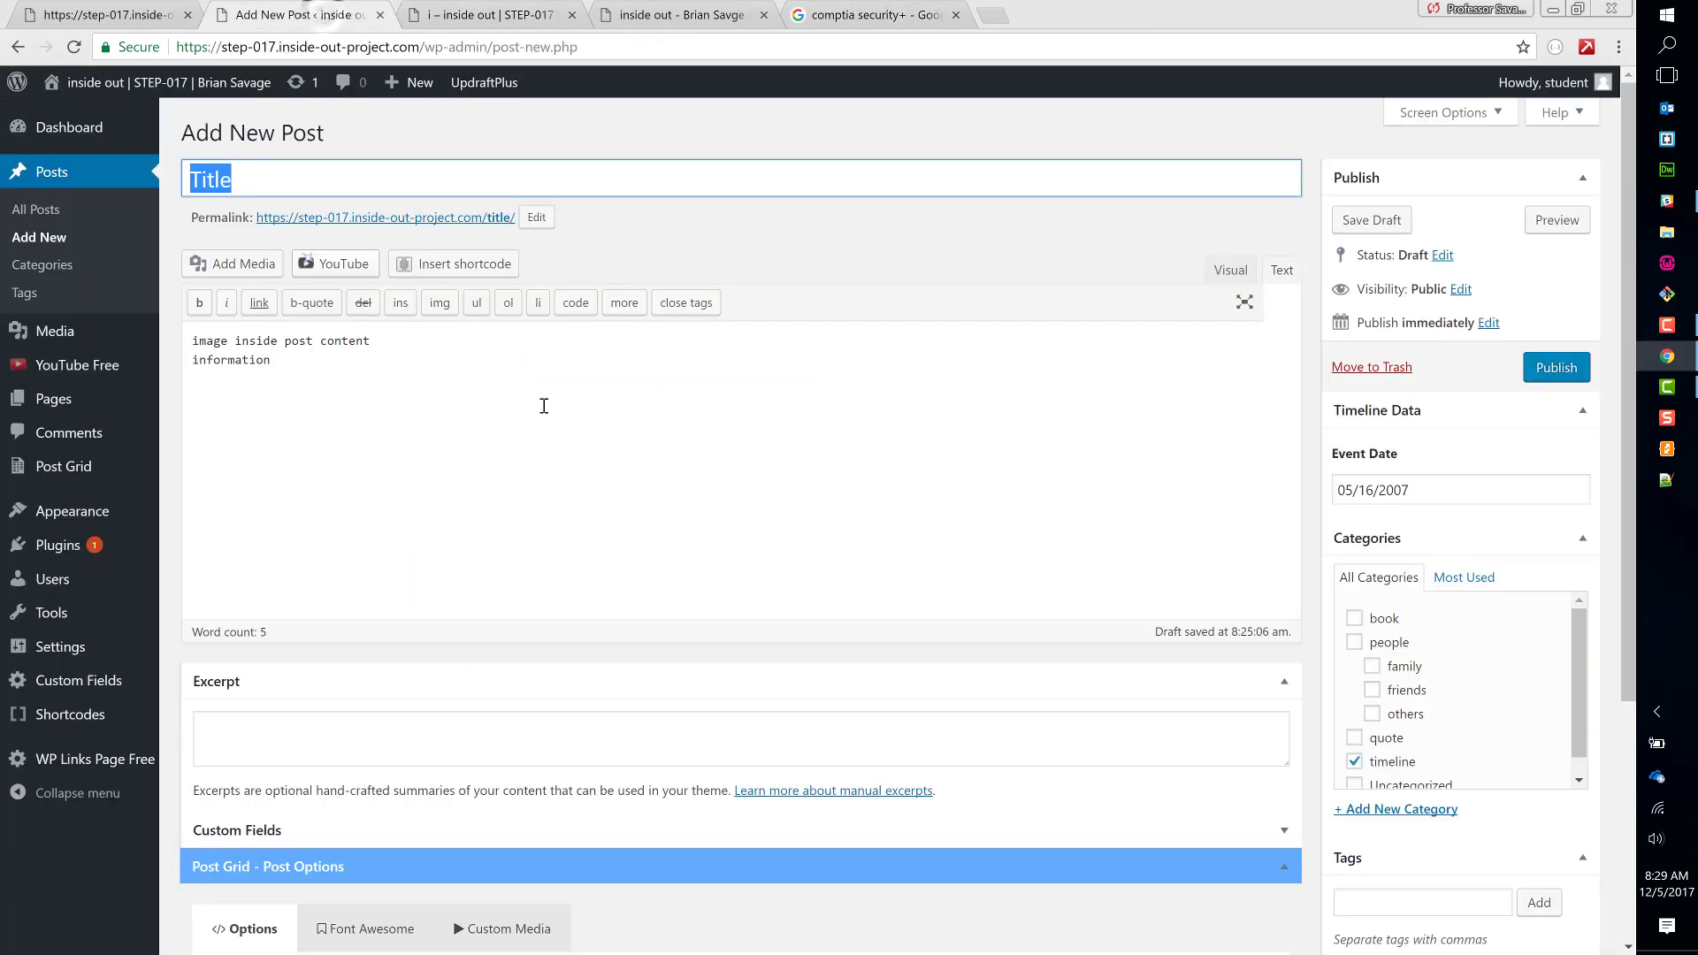
key(ctrl+a)
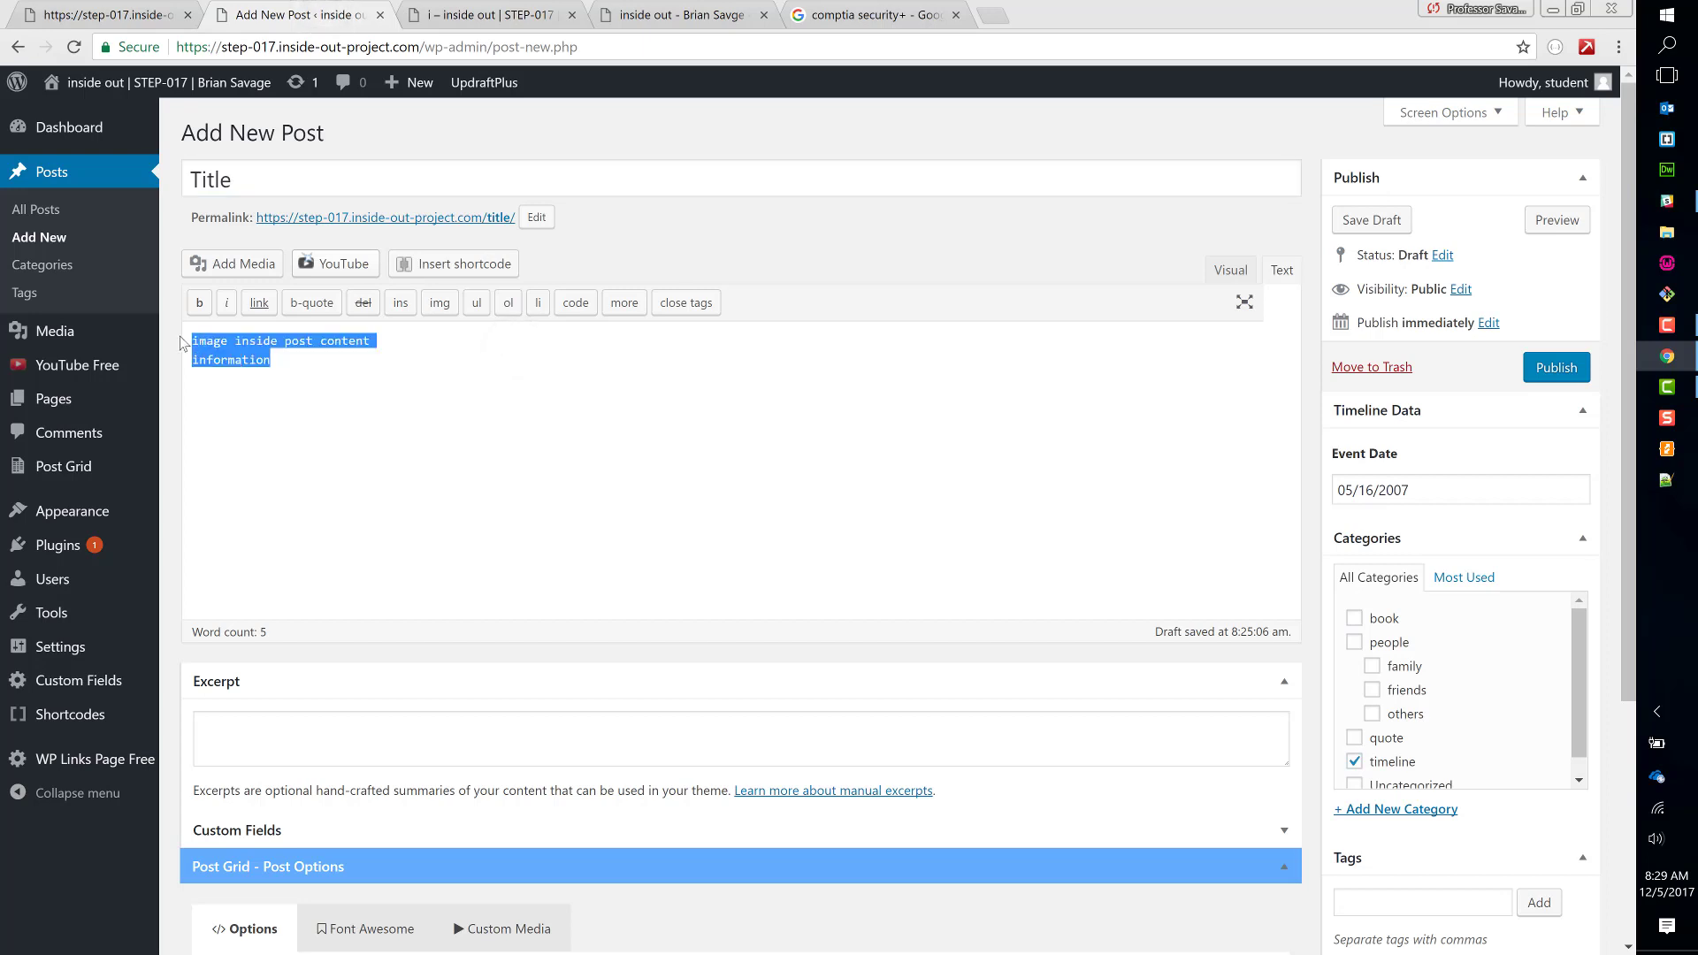
key(ctrl+v)
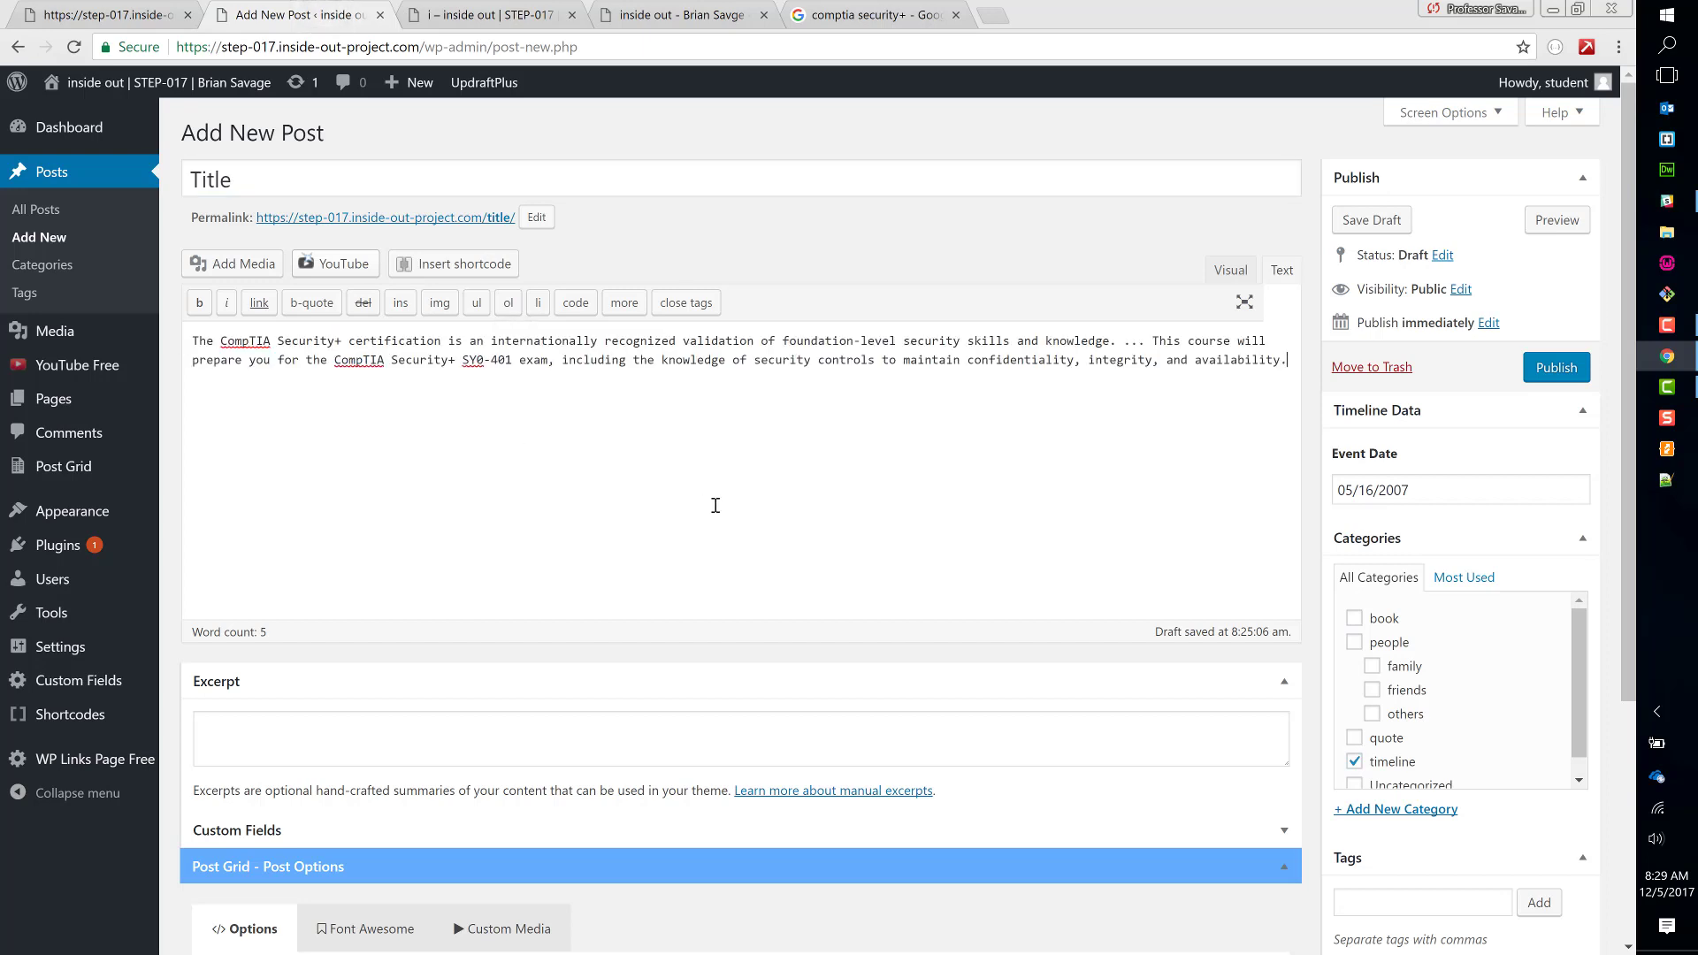
click(1283, 273)
- Open the CompTIA Security+ logo from the search results in the image viewer, followed by its source page
click(853, 15)
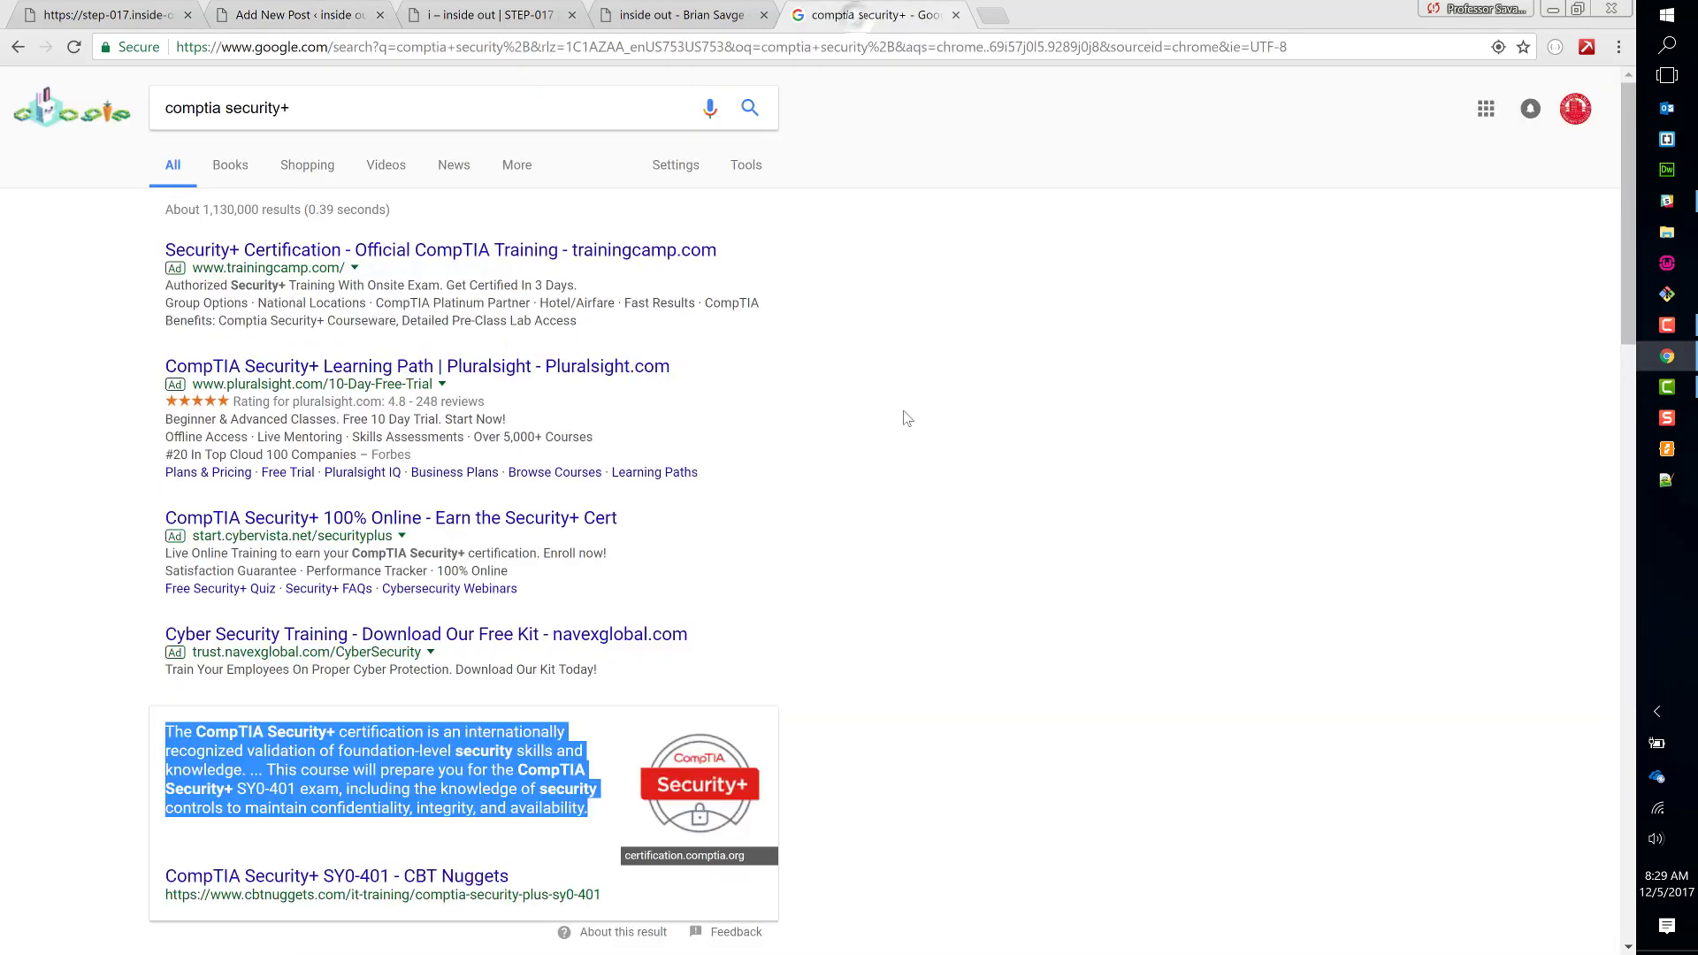
click(699, 774)
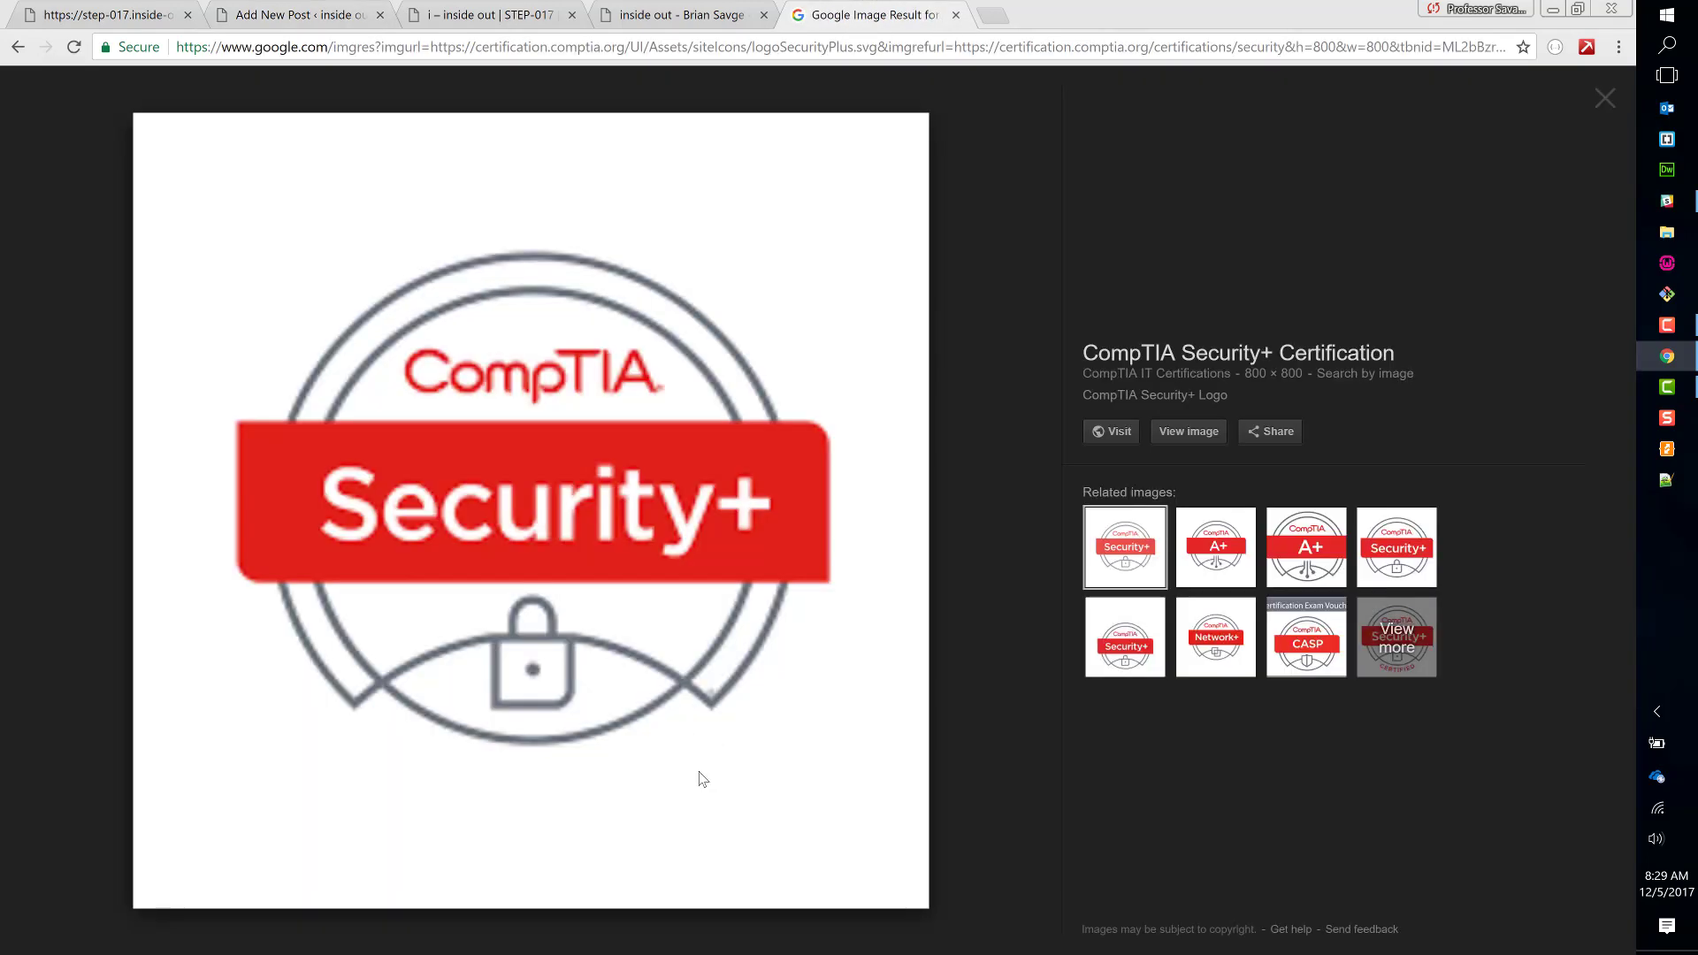
click(612, 557)
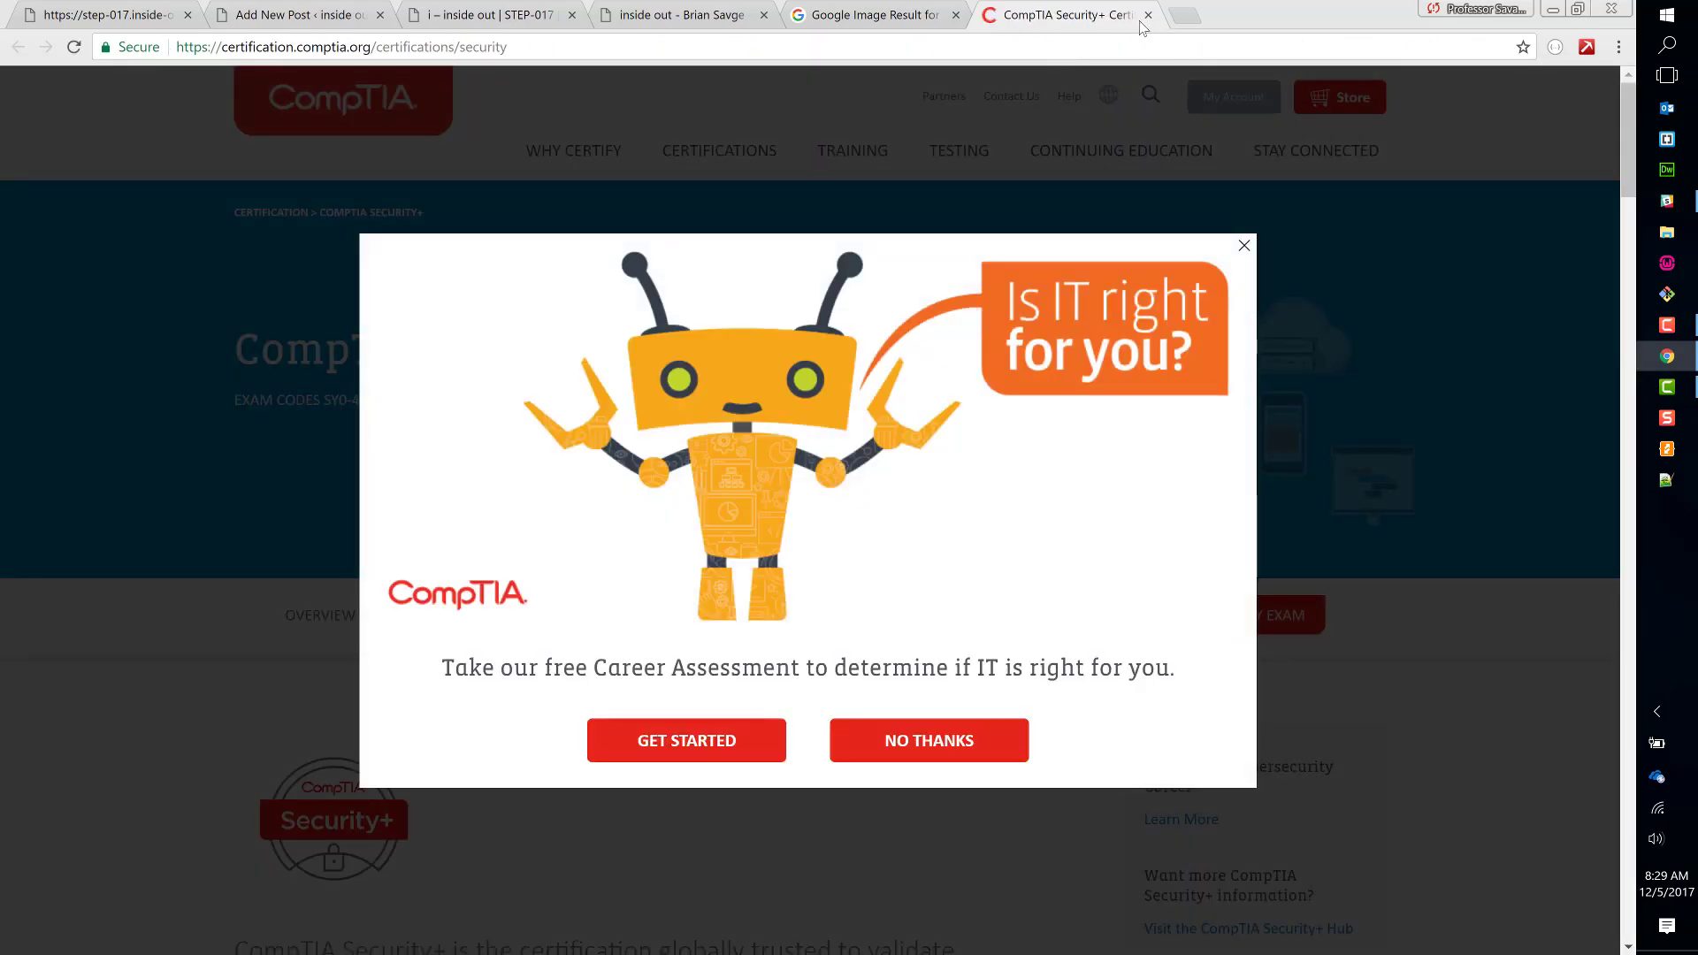
- Browse the related CompTIA logos and save the Security+ Exam Voucher image to Downloads as the JPEG SecurityPlus20Logo
click(889, 19)
right_click(606, 506)
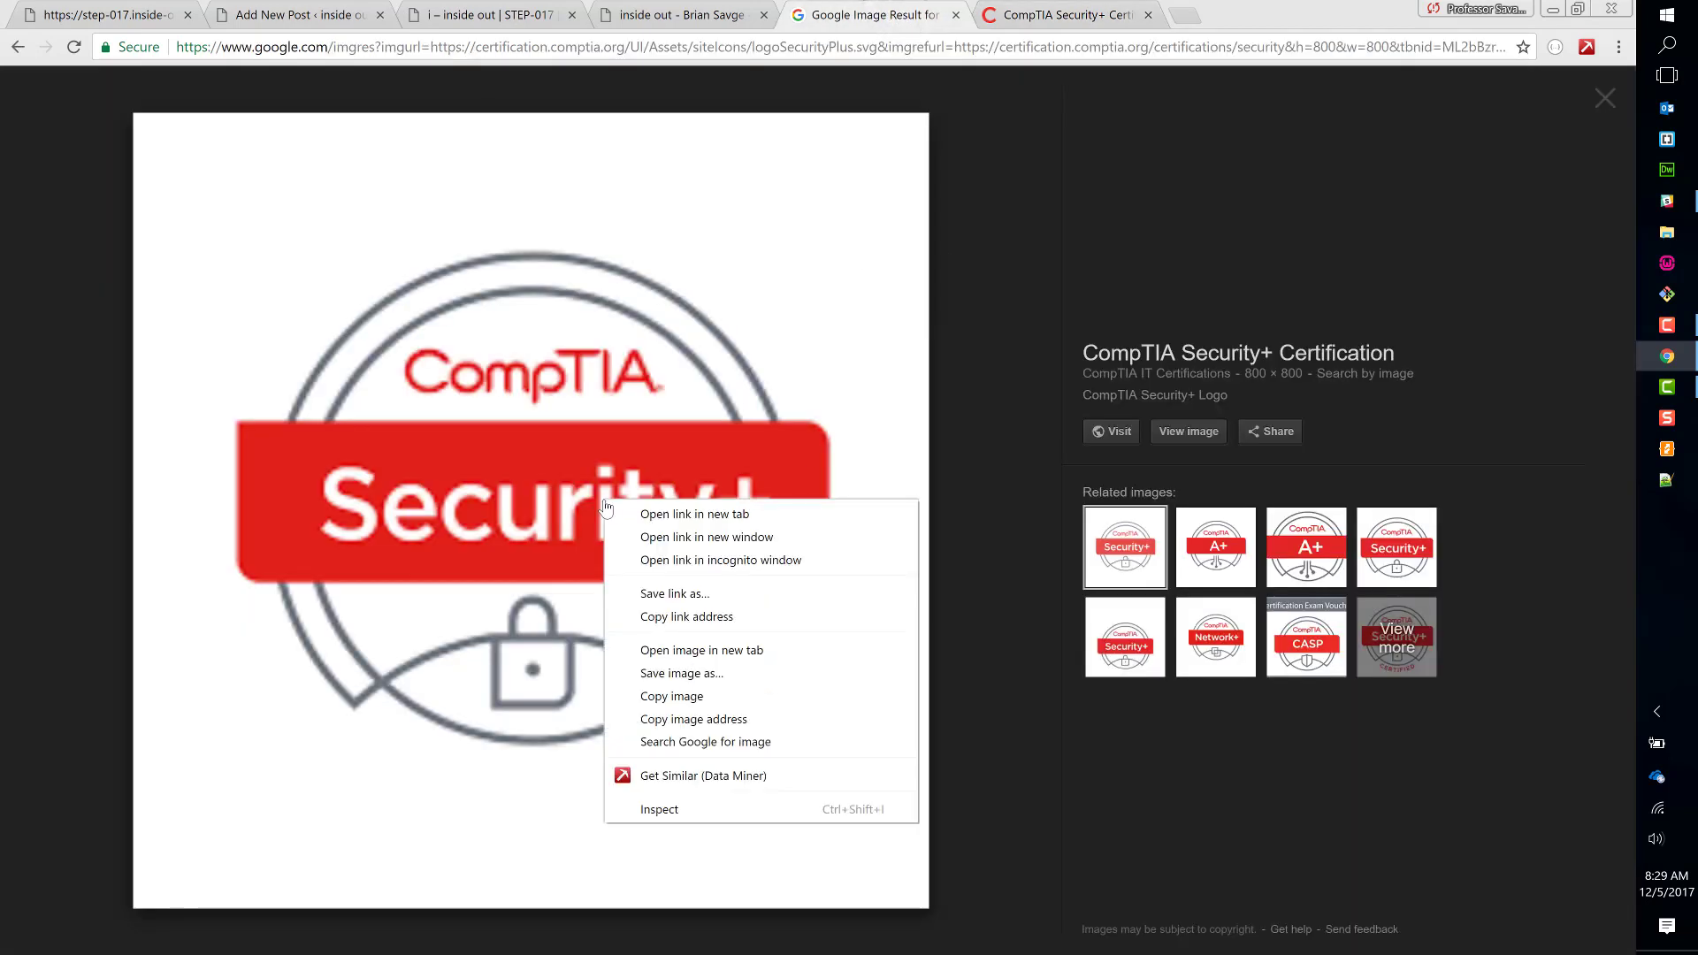
click(1125, 559)
click(1238, 542)
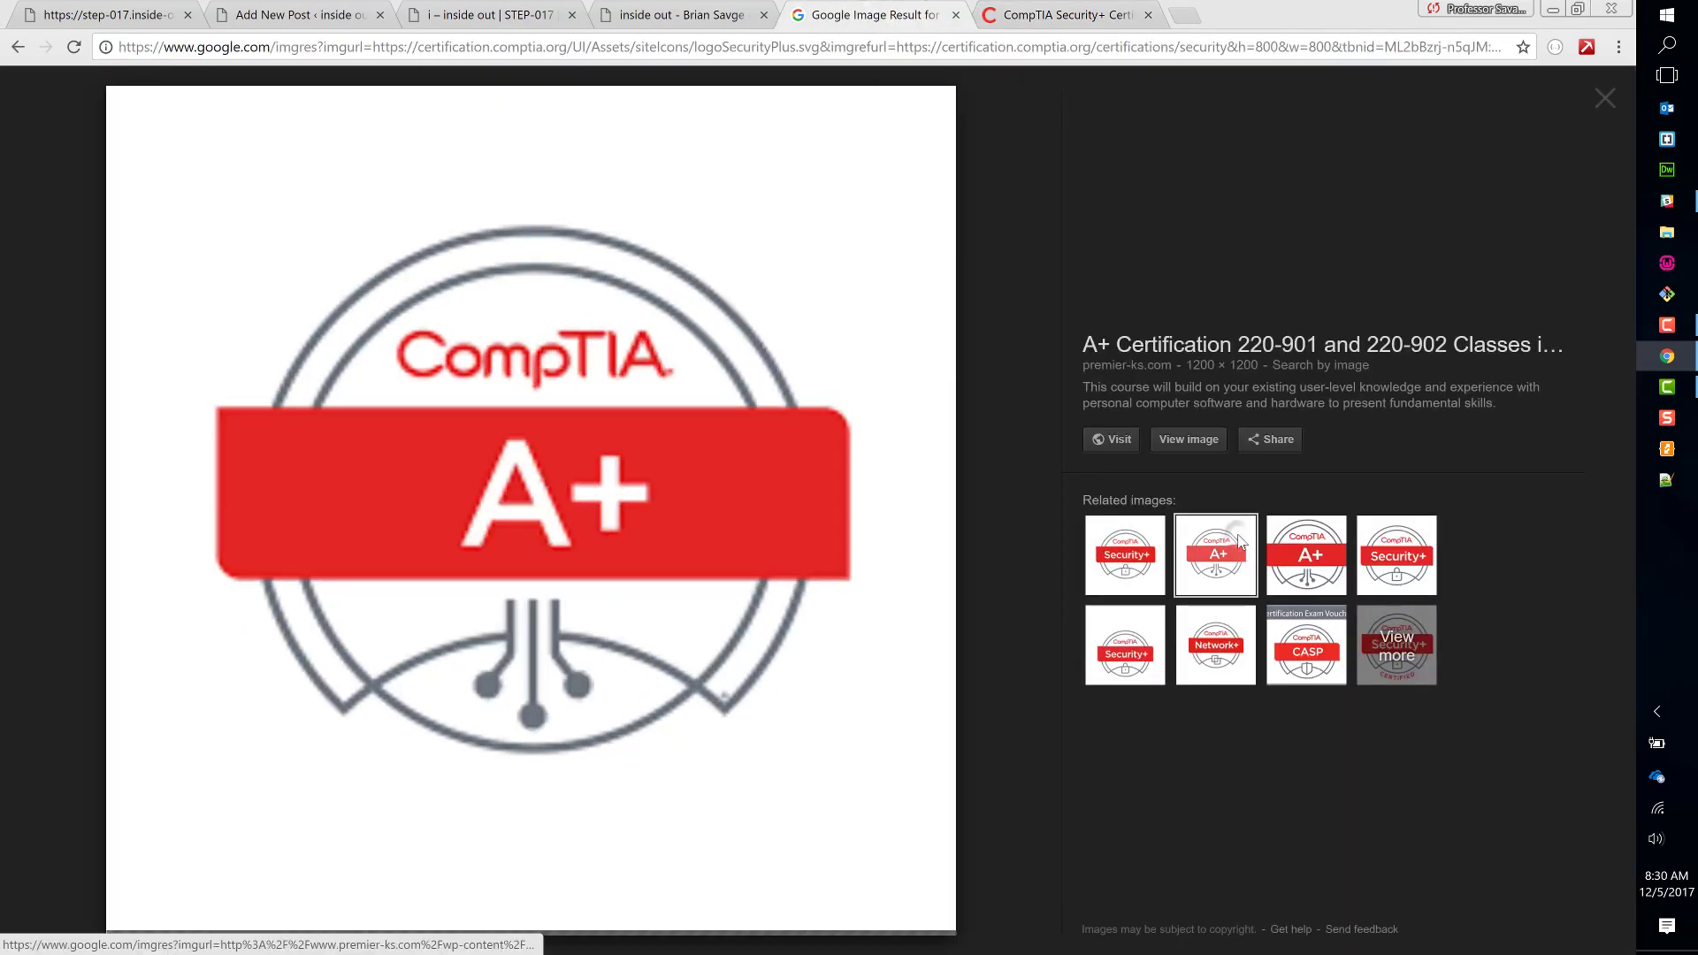
click(1130, 549)
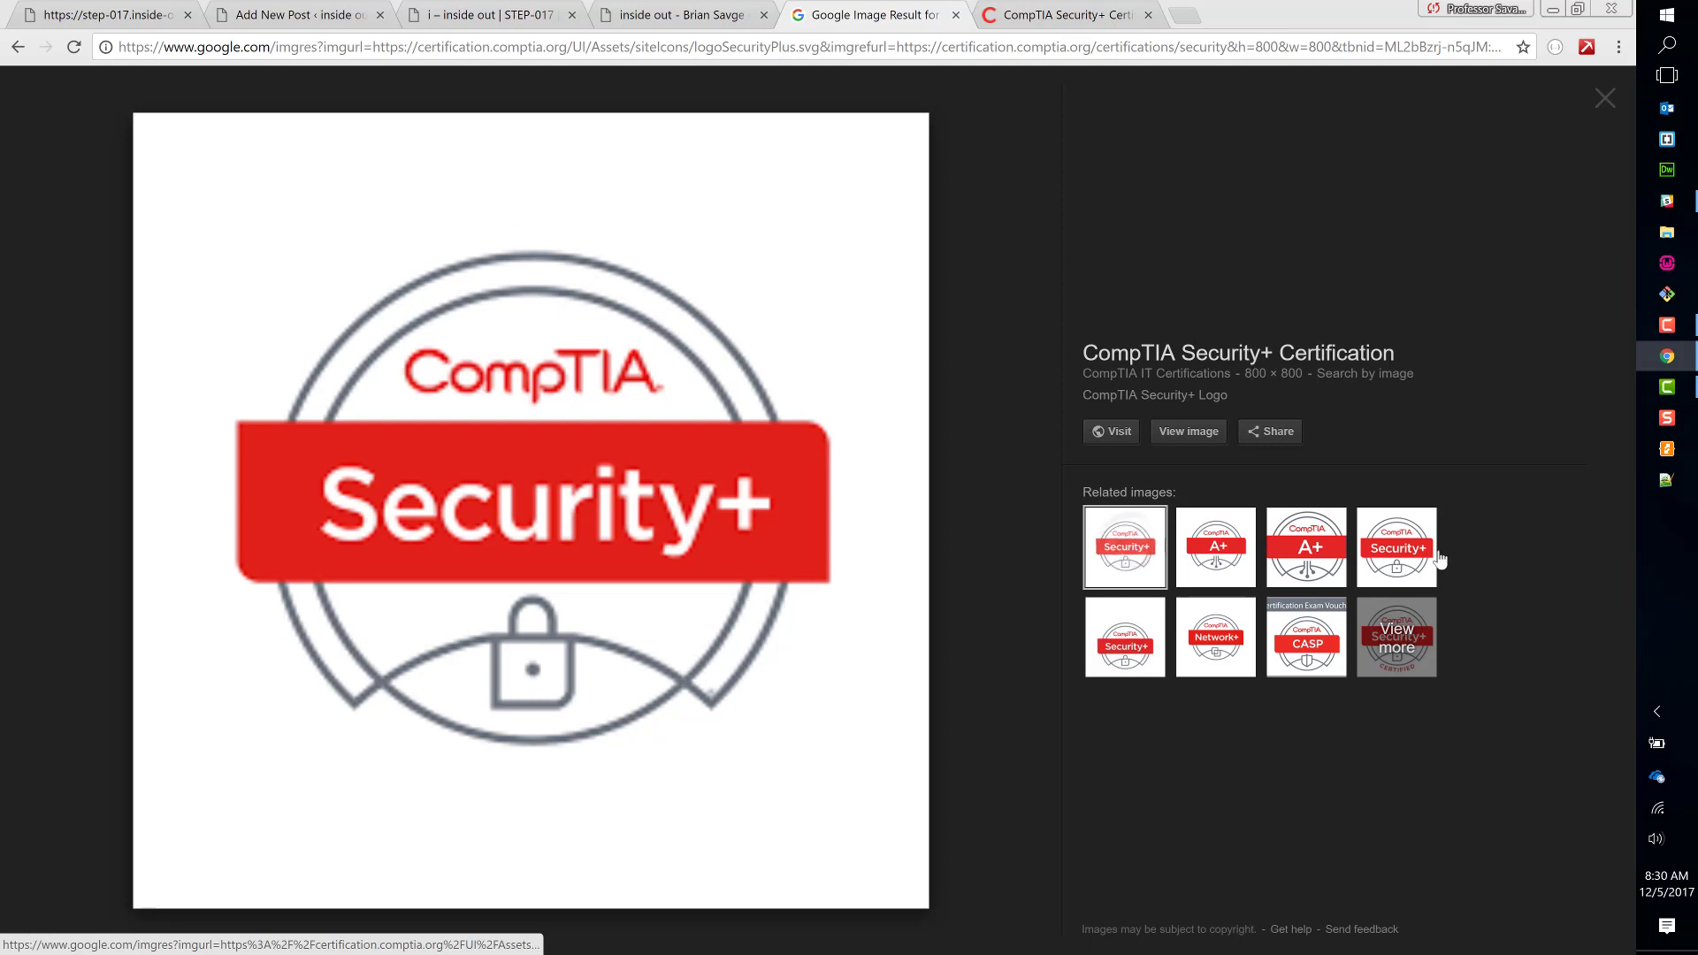
click(1412, 552)
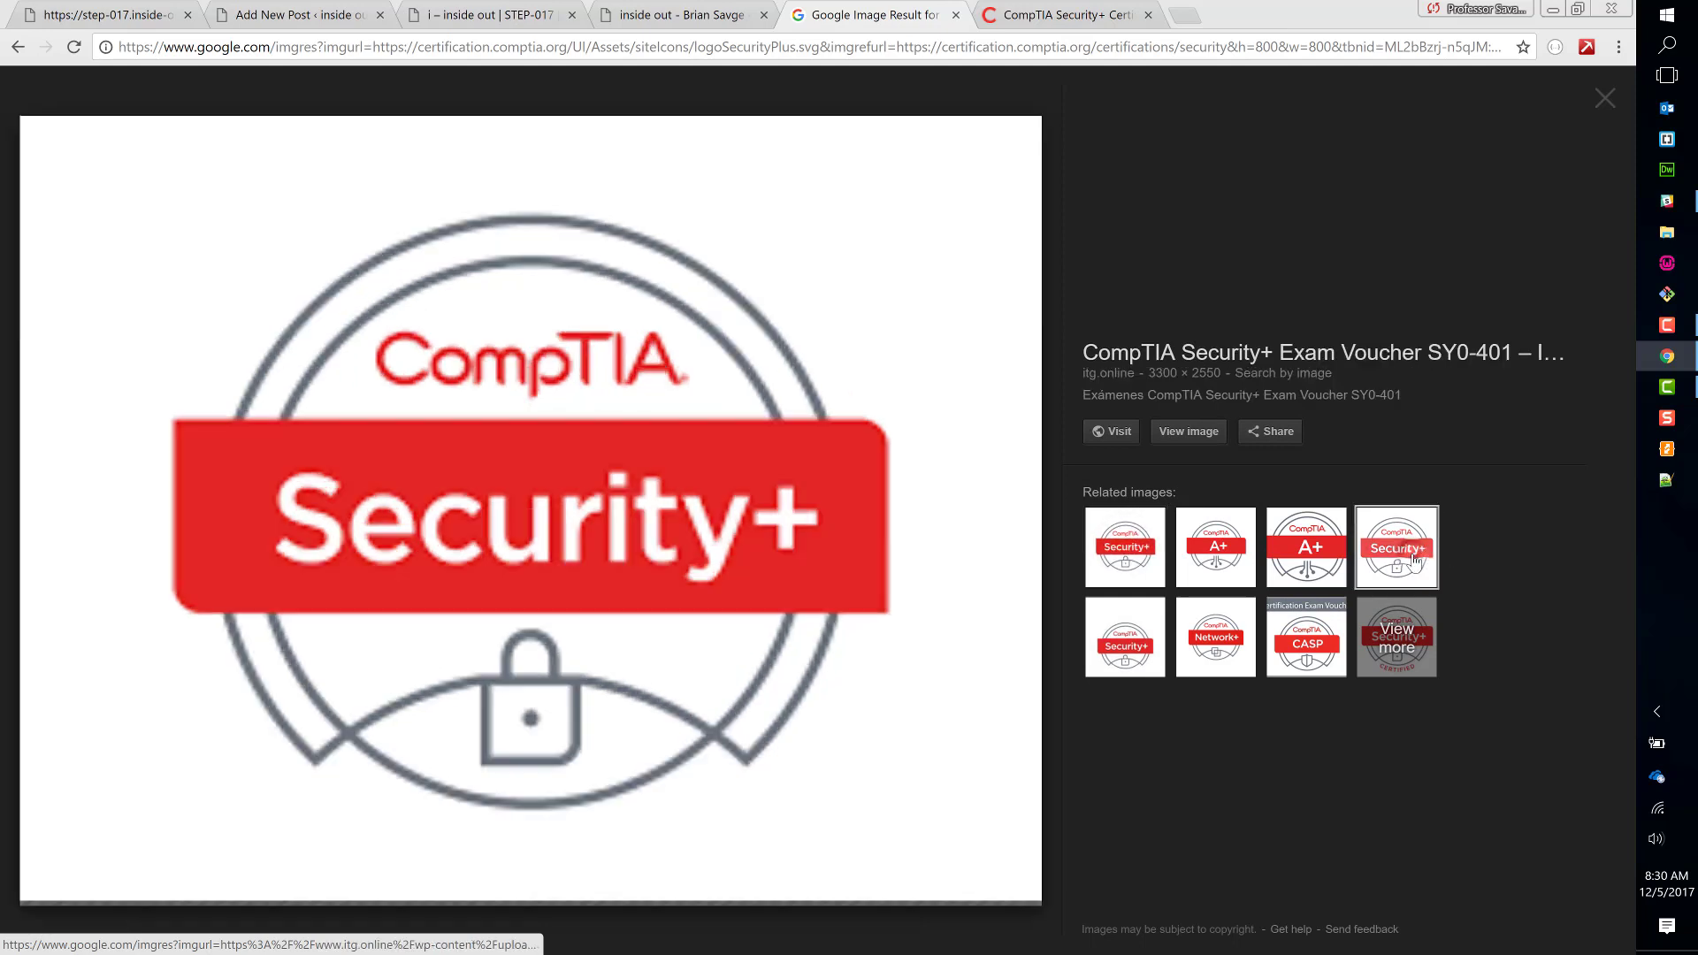
right_click(728, 560)
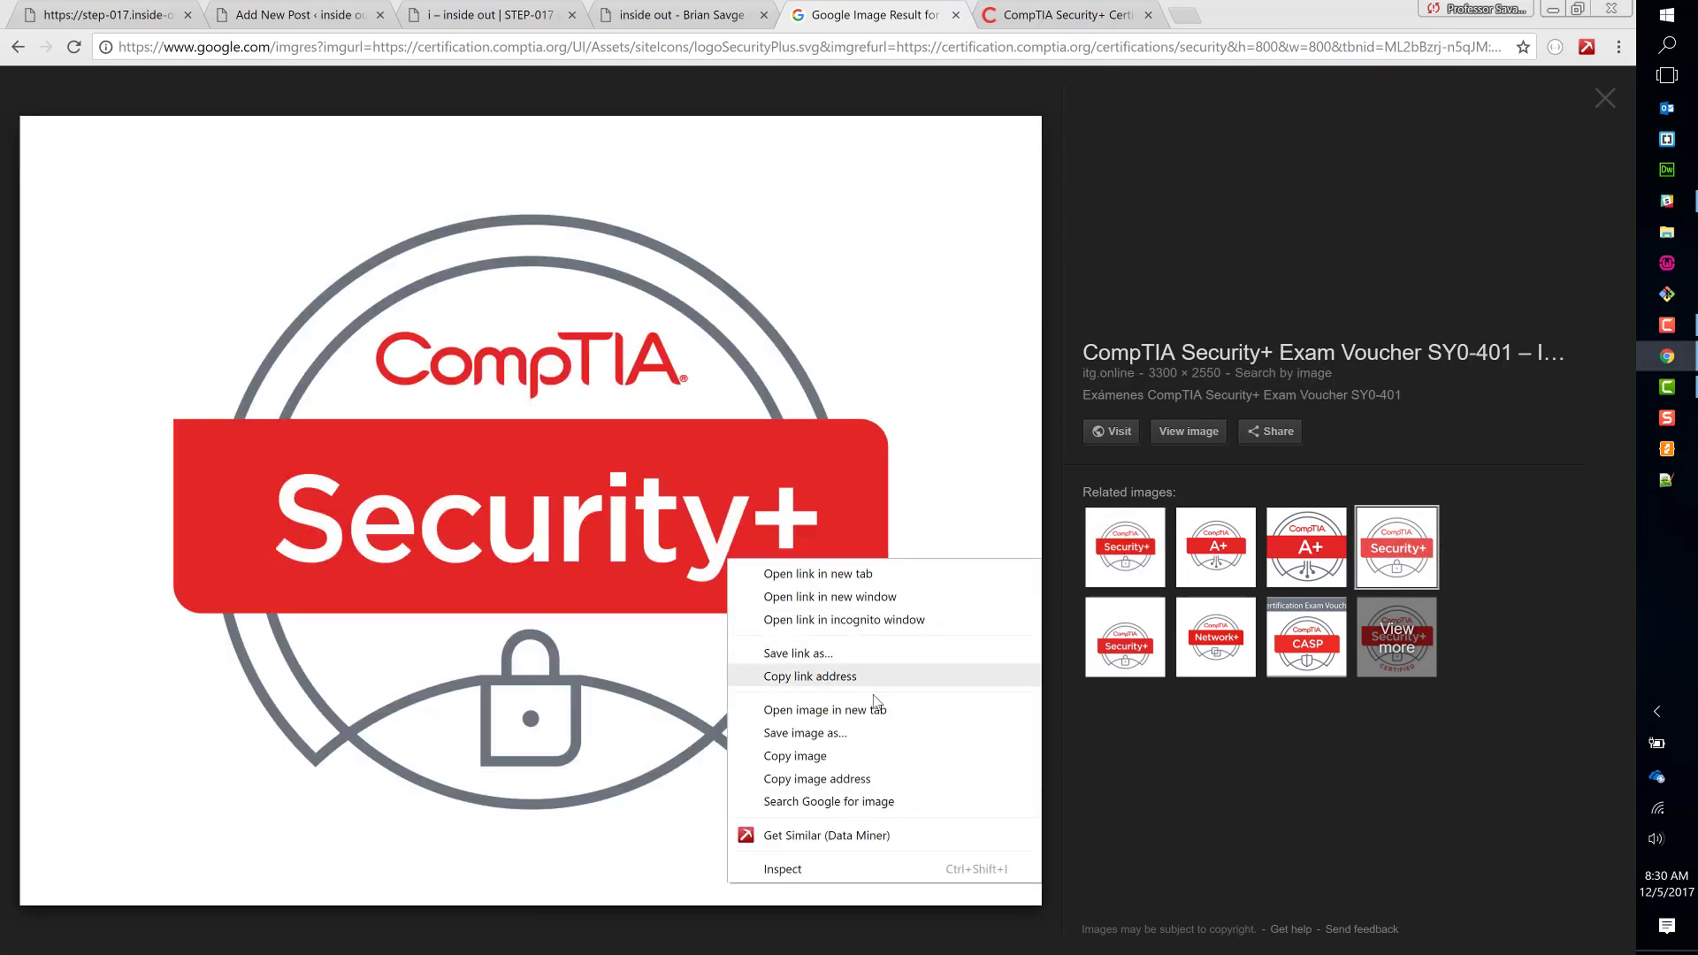
click(892, 737)
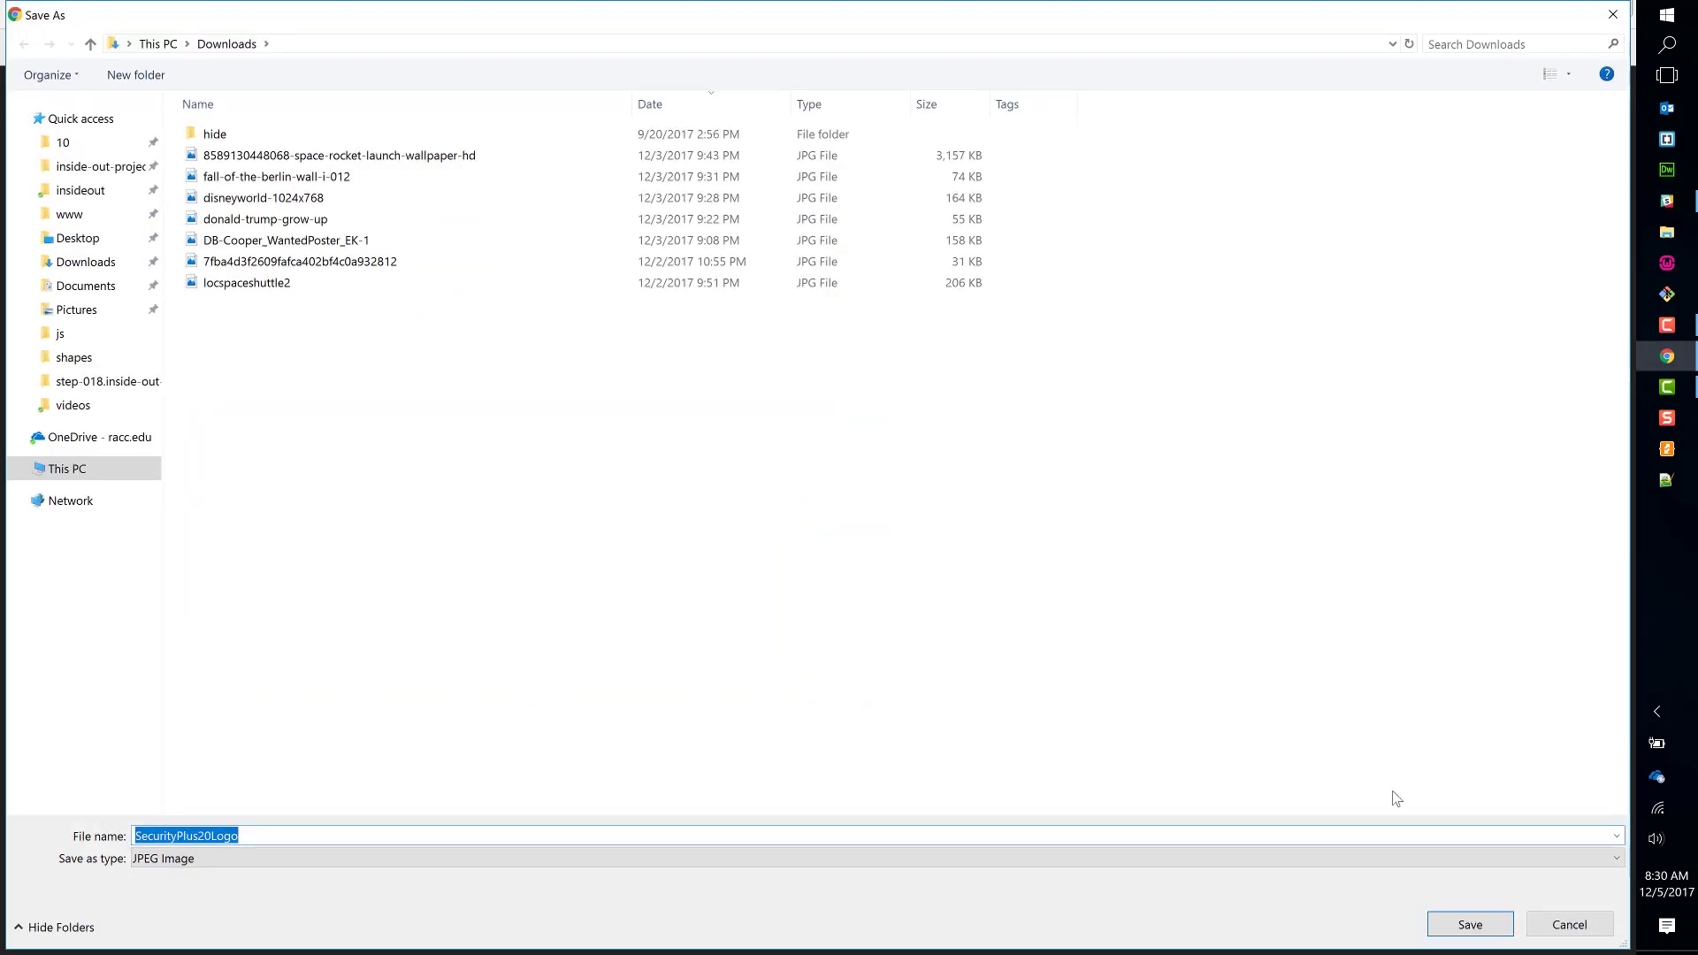
click(1501, 928)
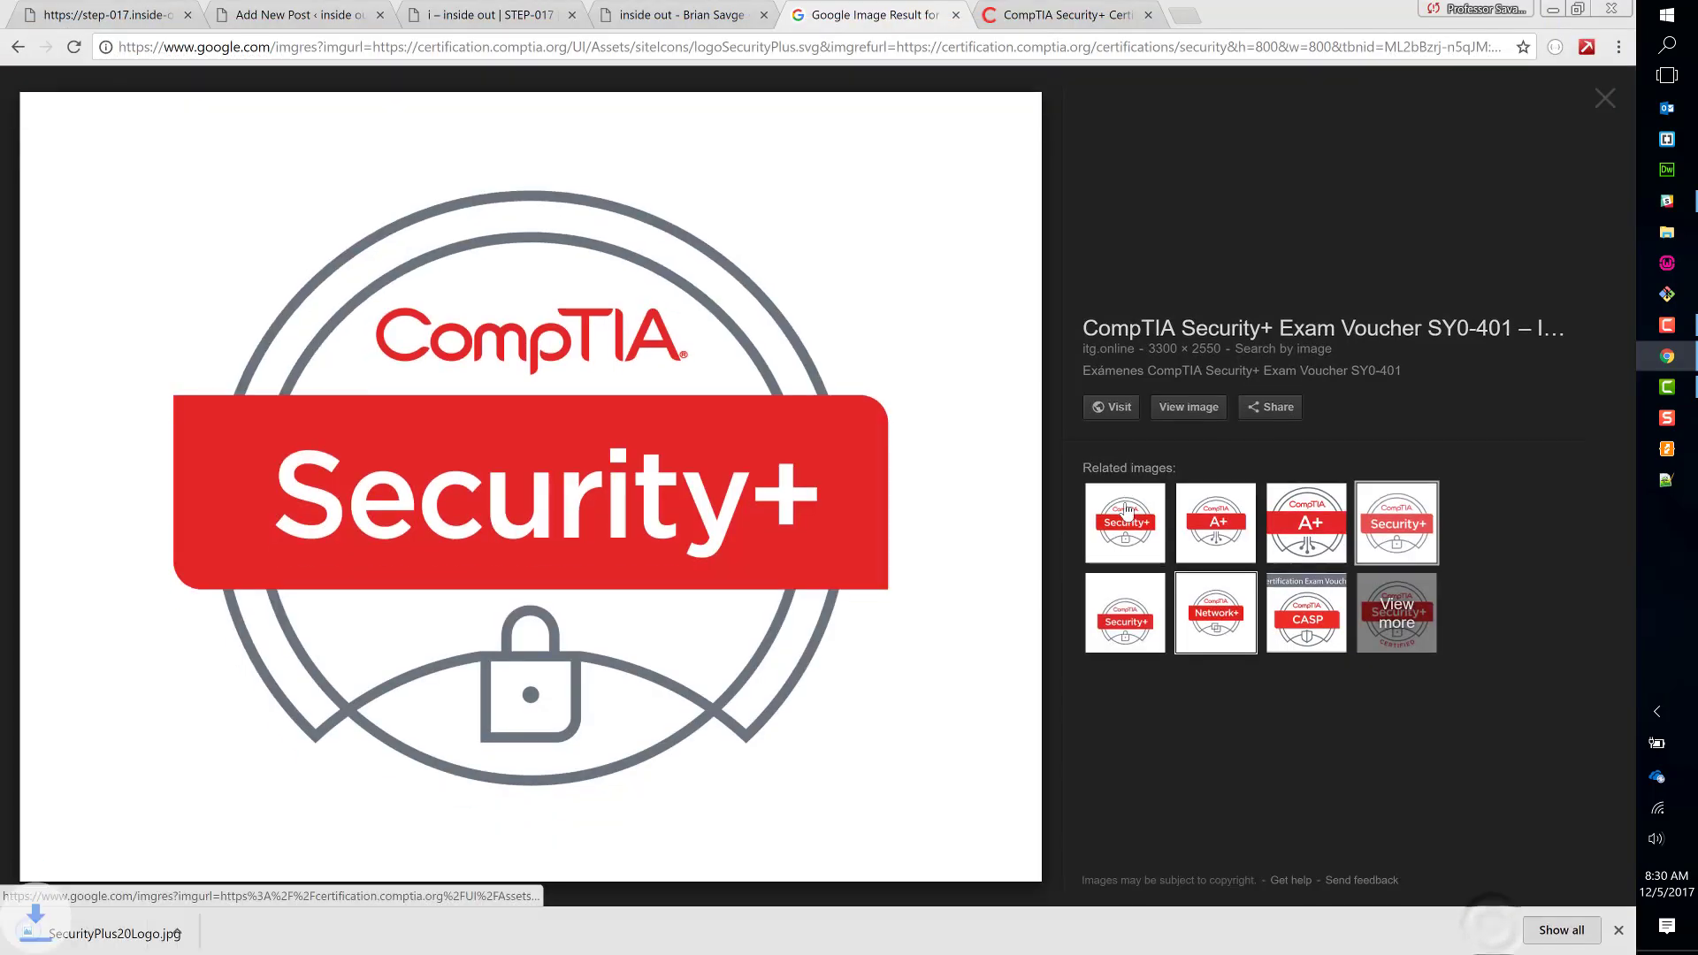
- Close the image search and CompTIA certification pages and return to the draft post
click(955, 15)
click(955, 15)
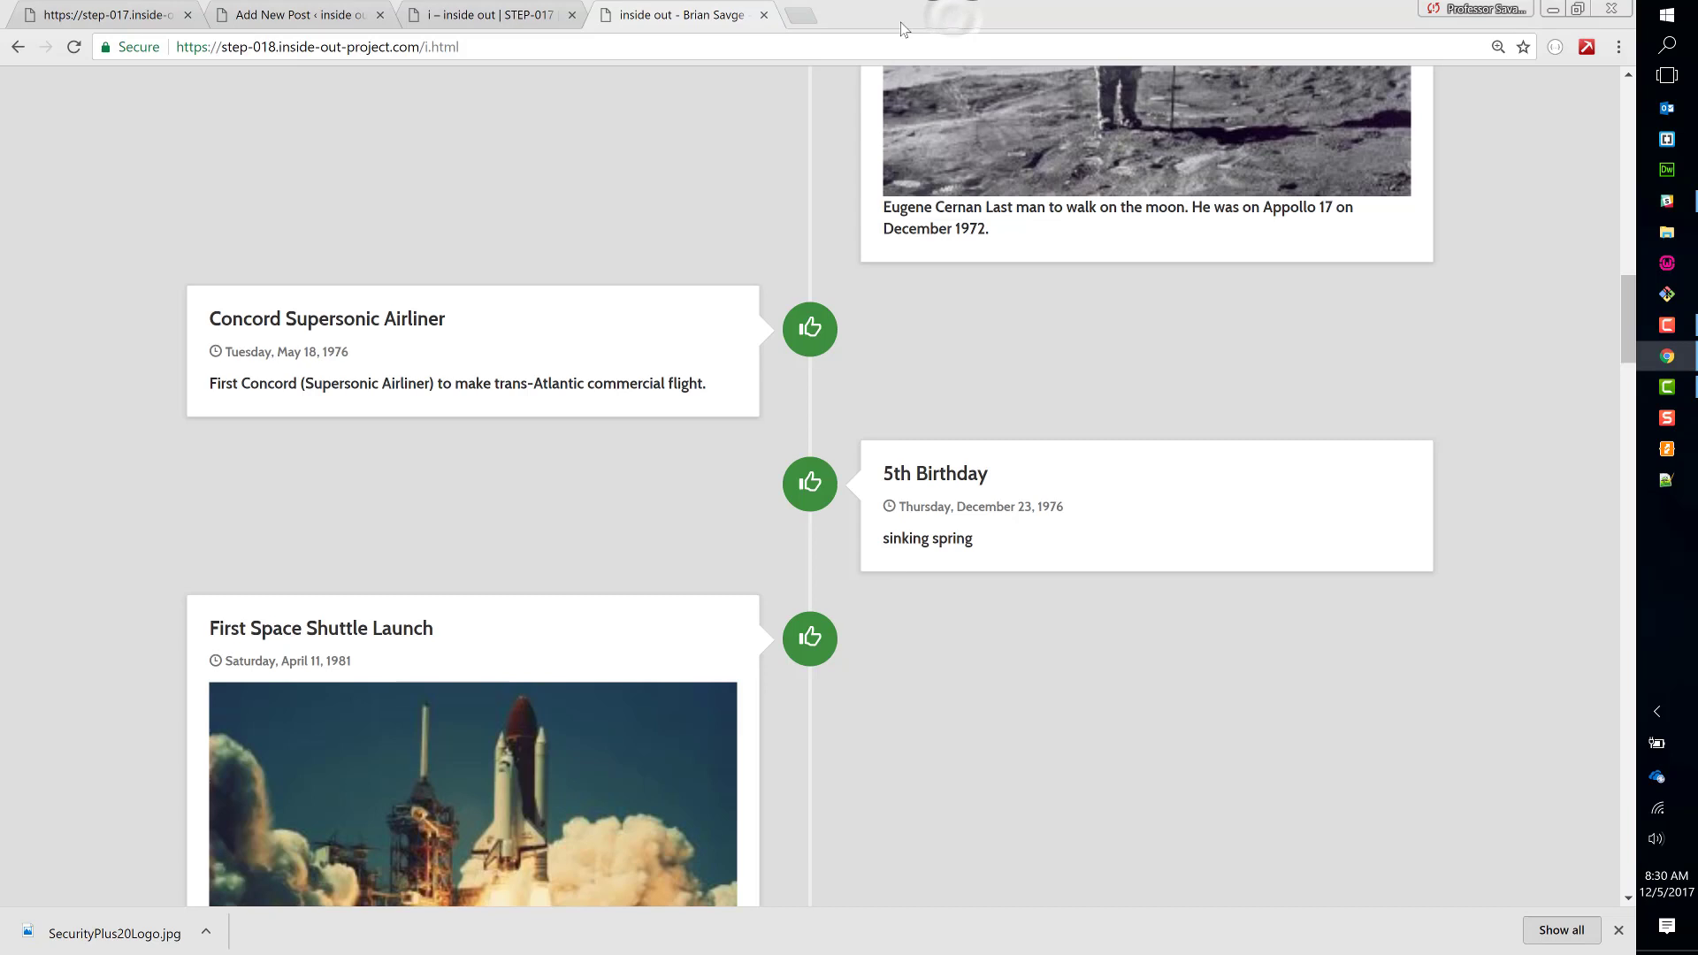
click(498, 19)
click(292, 16)
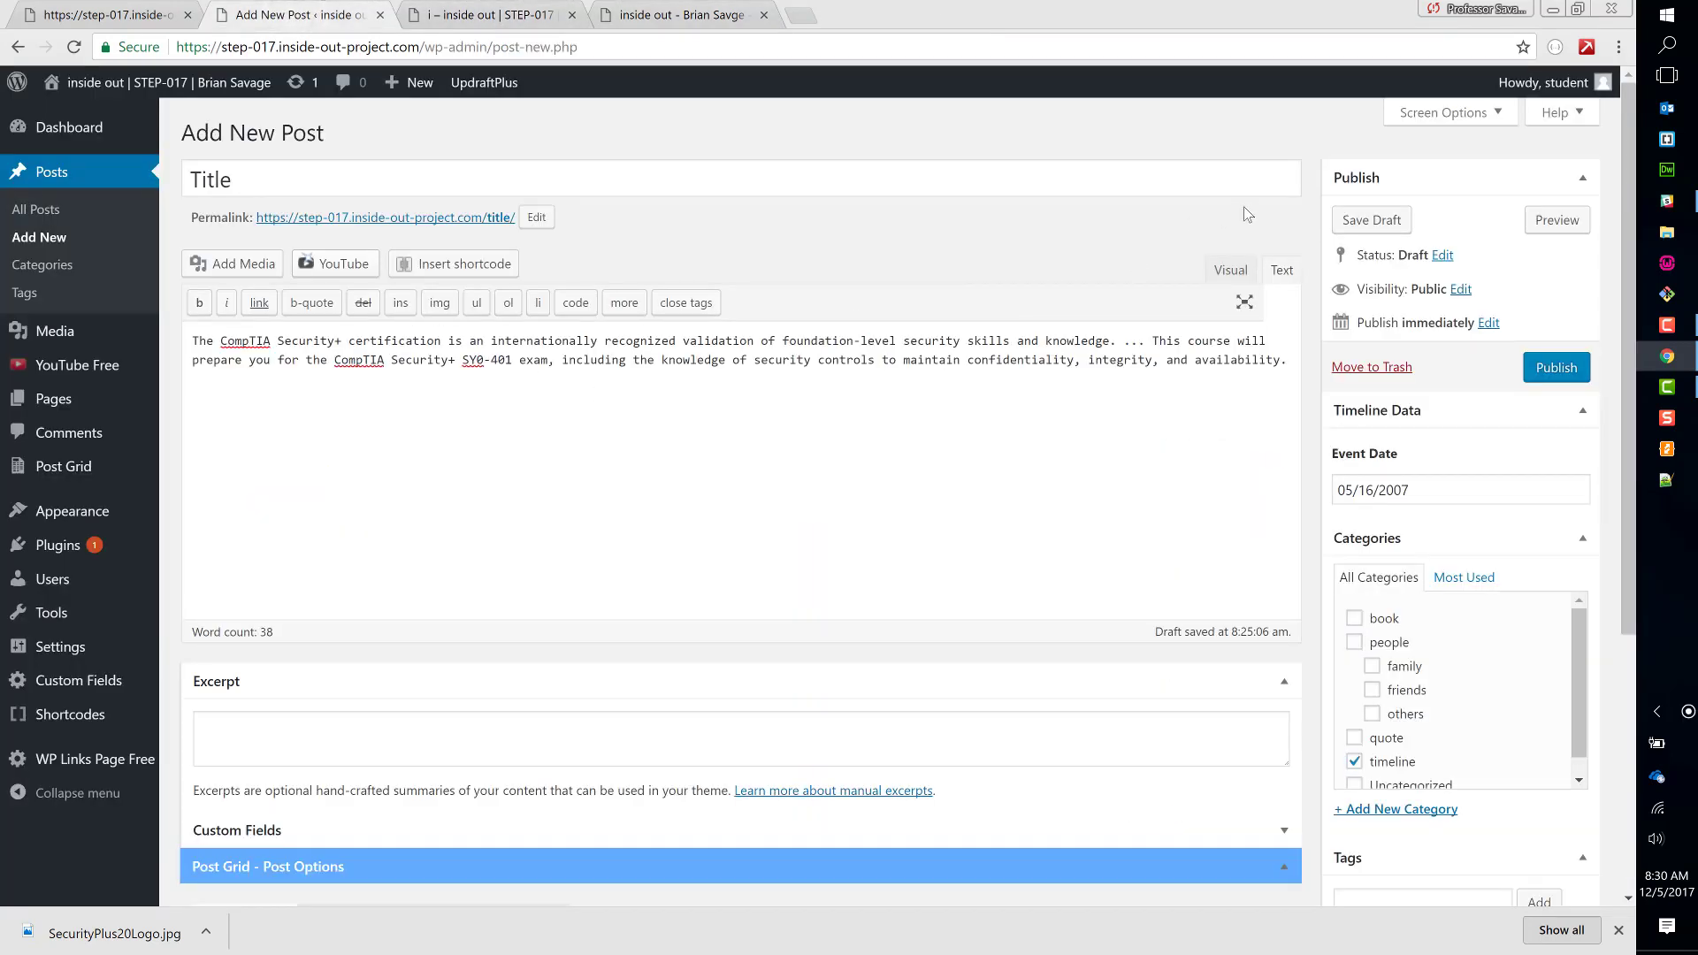
- Switch the post to visual editing and insert SecurityPlus20Logo.jpg from the media library before the description
click(1232, 268)
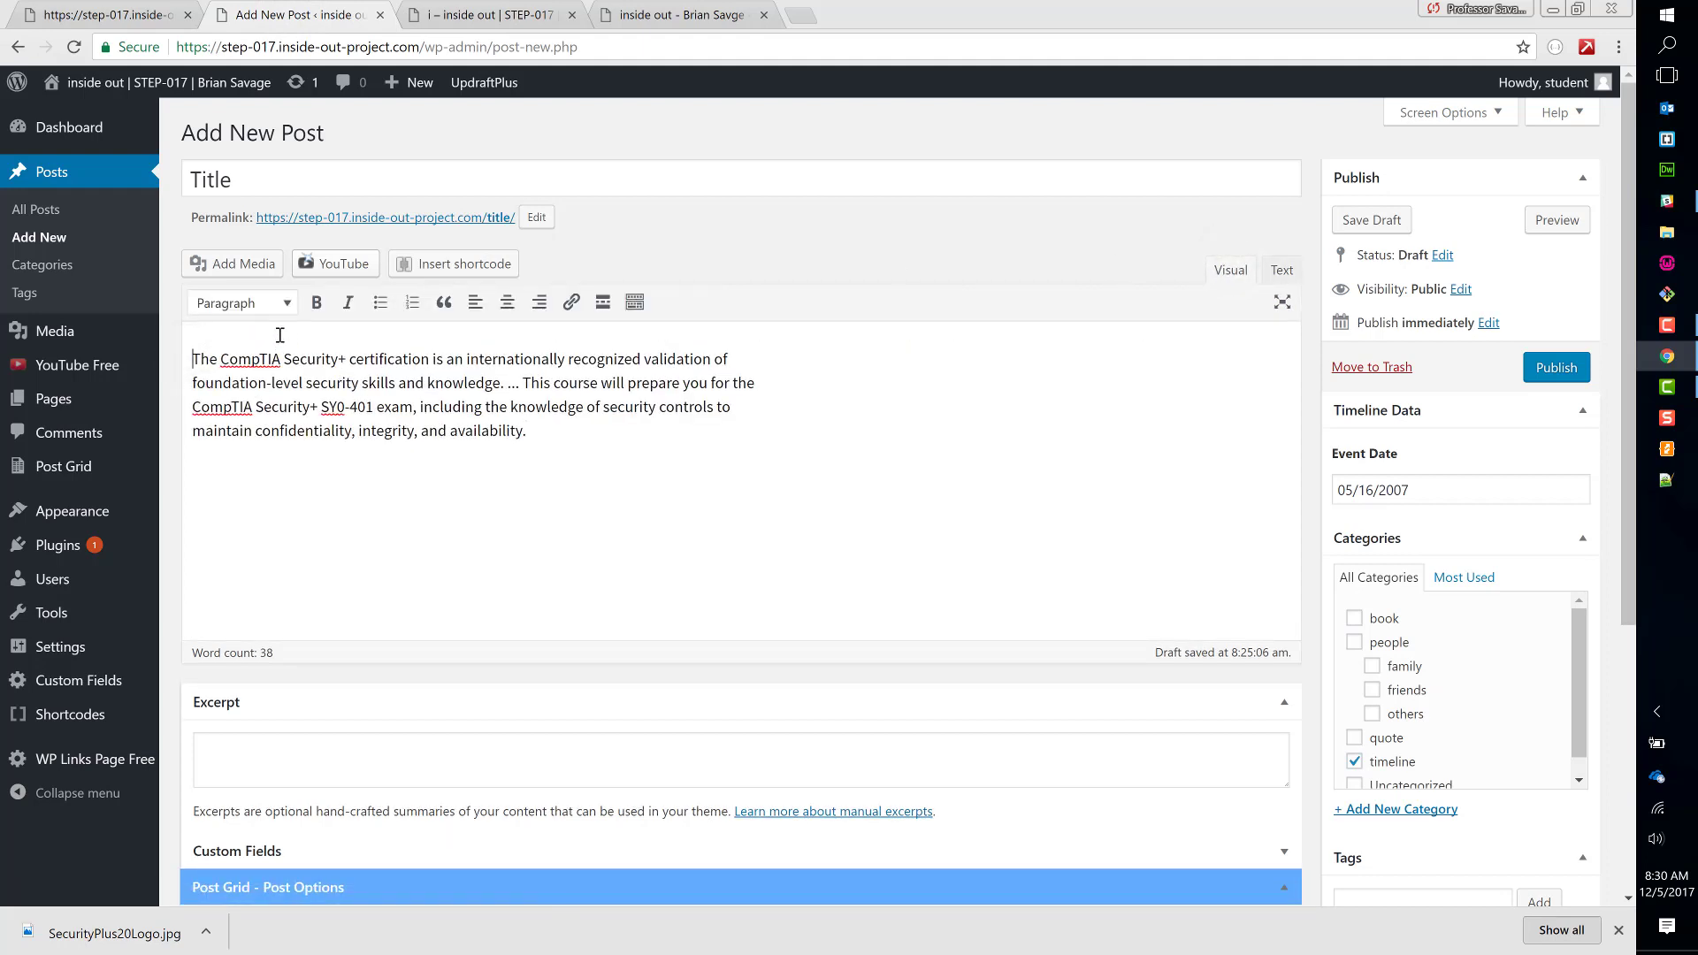
click(248, 264)
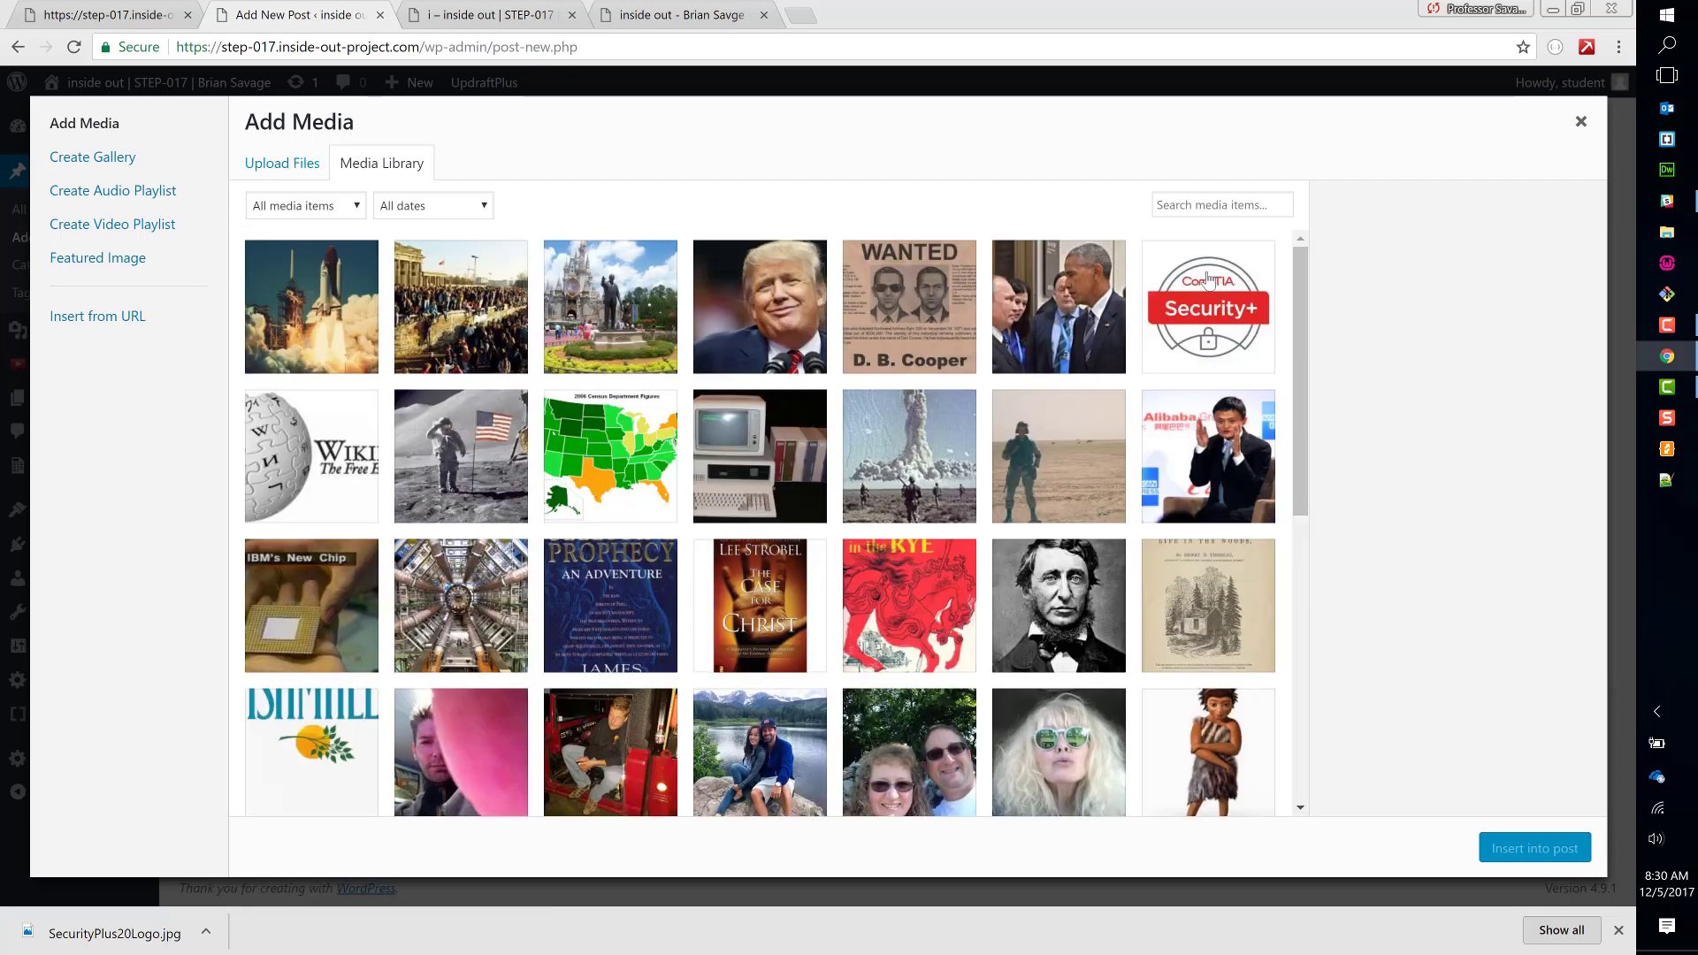
click(1206, 304)
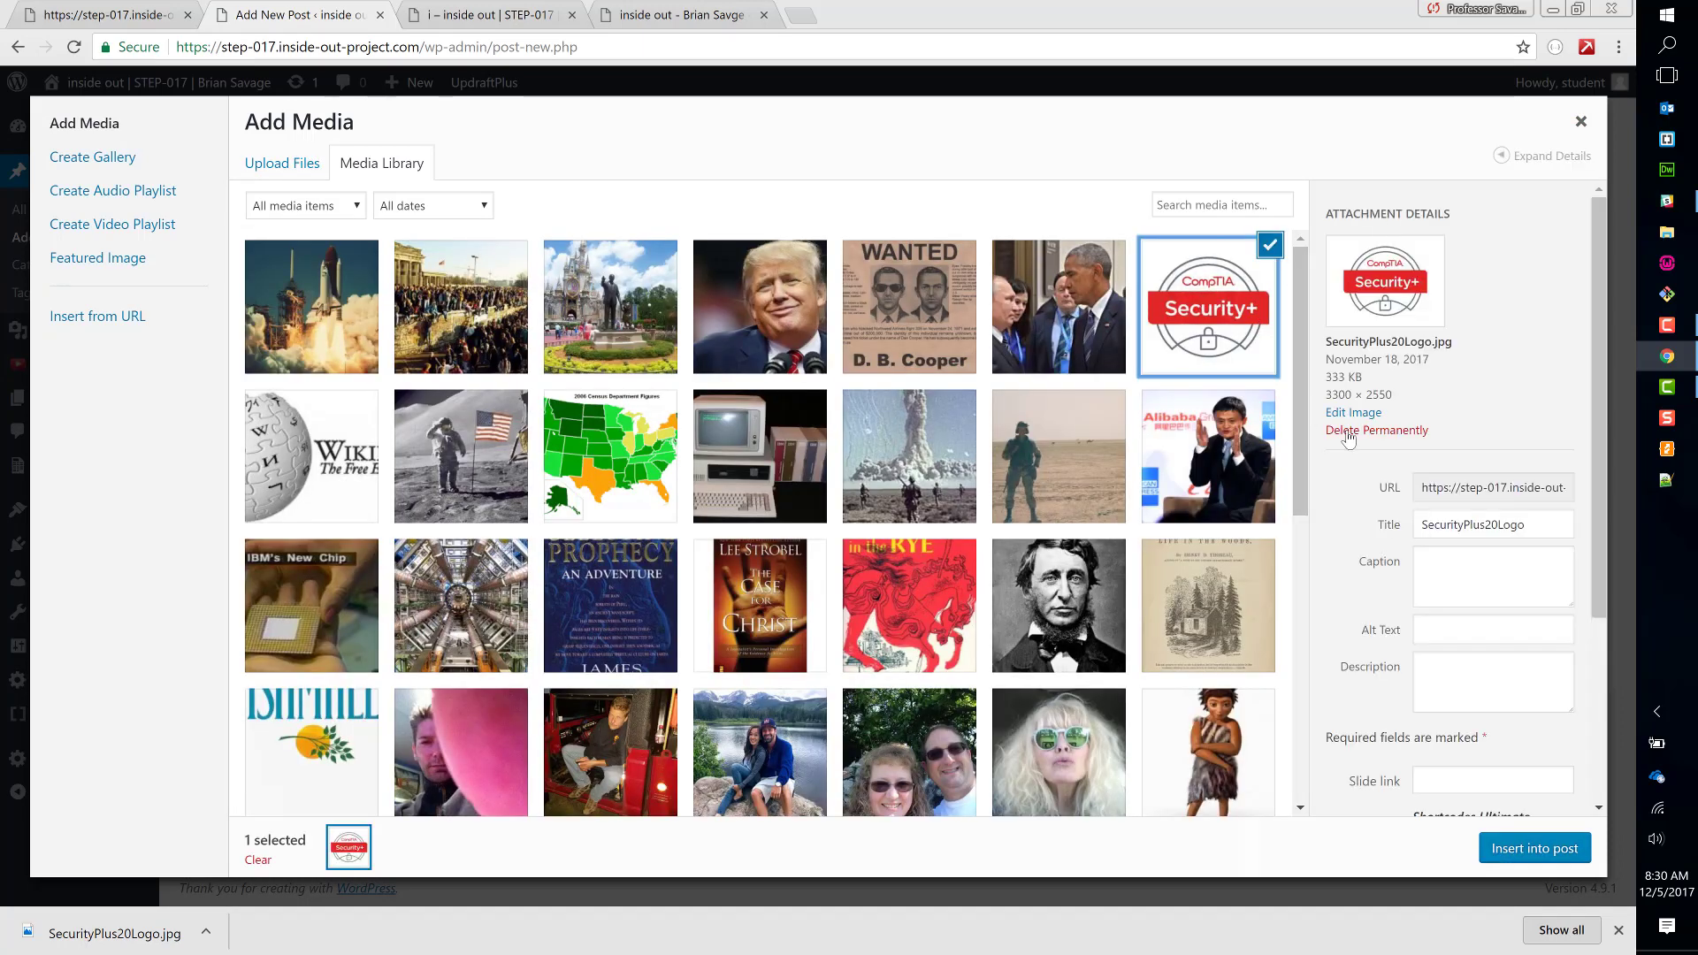
click(1511, 844)
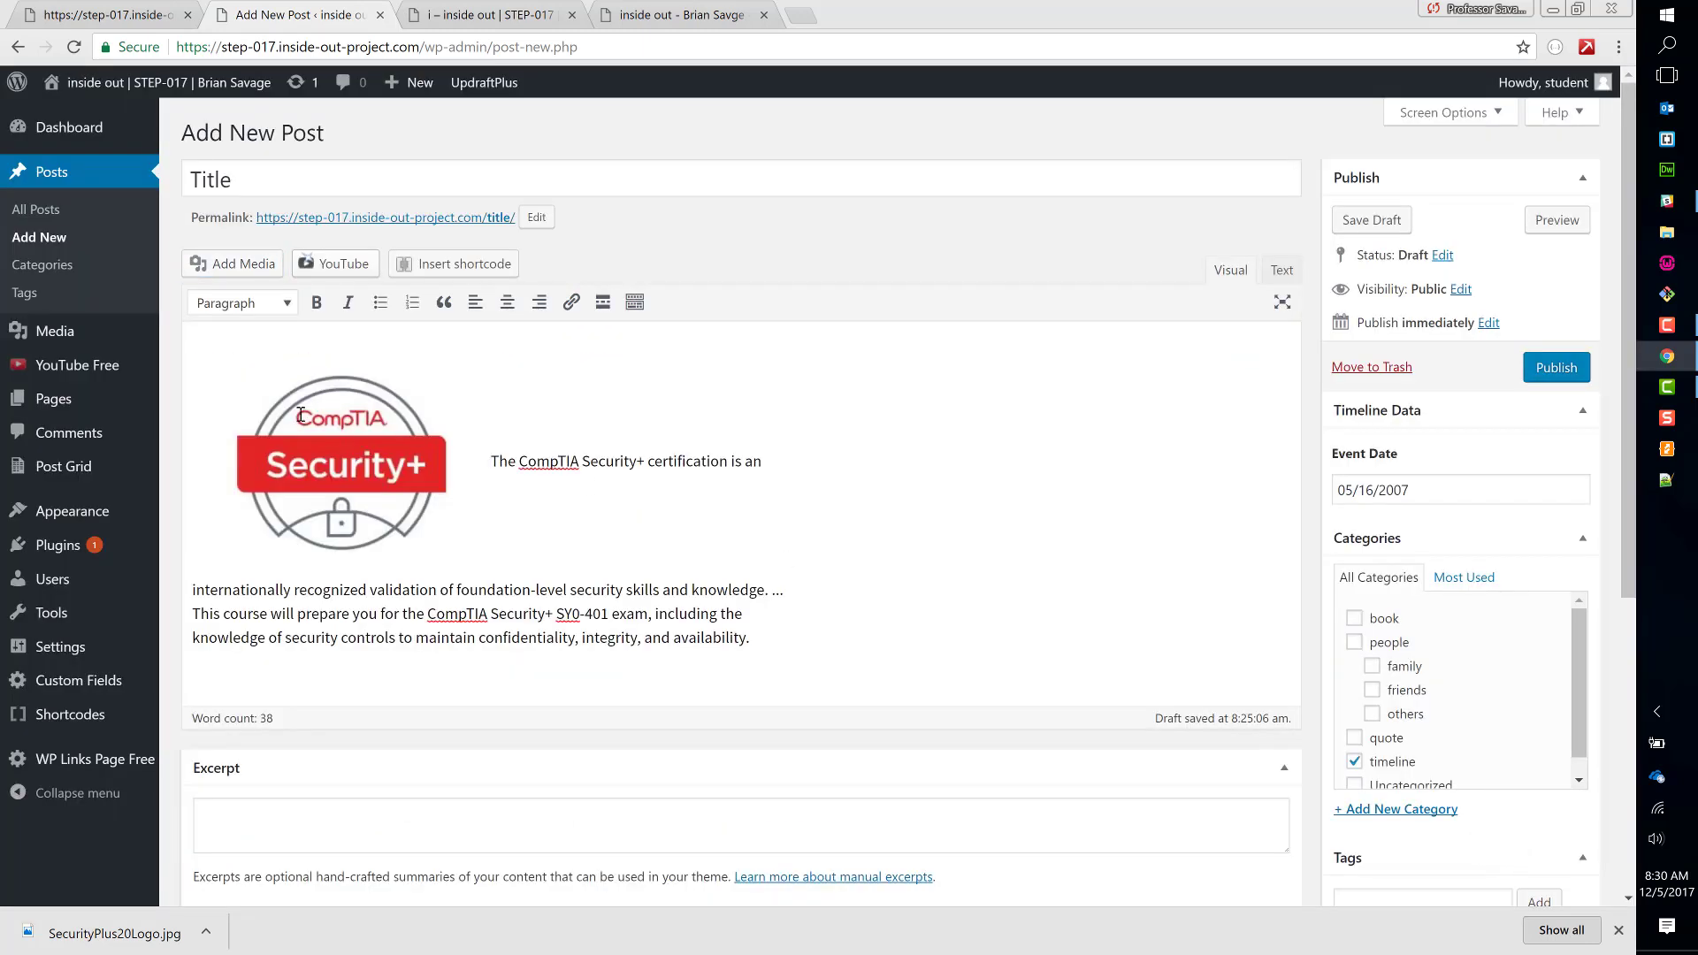
click(375, 483)
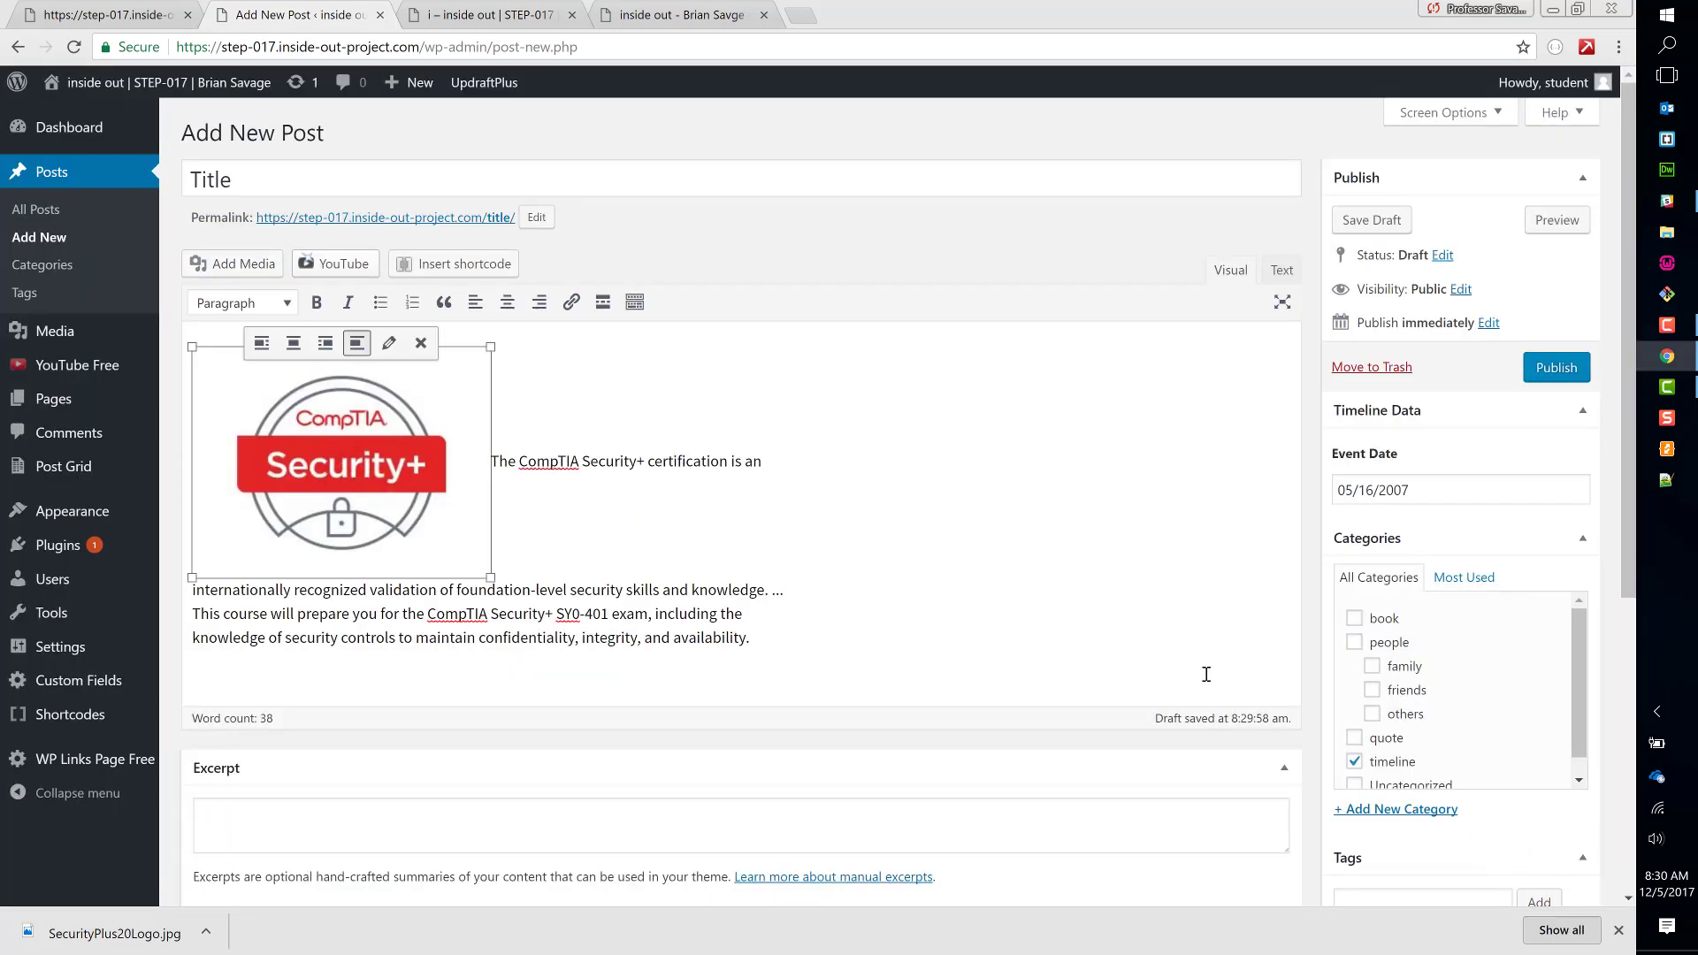
- Set SecurityPlus20Logo.jpg from the media library as the post's featured image
scroll(1397, 725, down, 1)
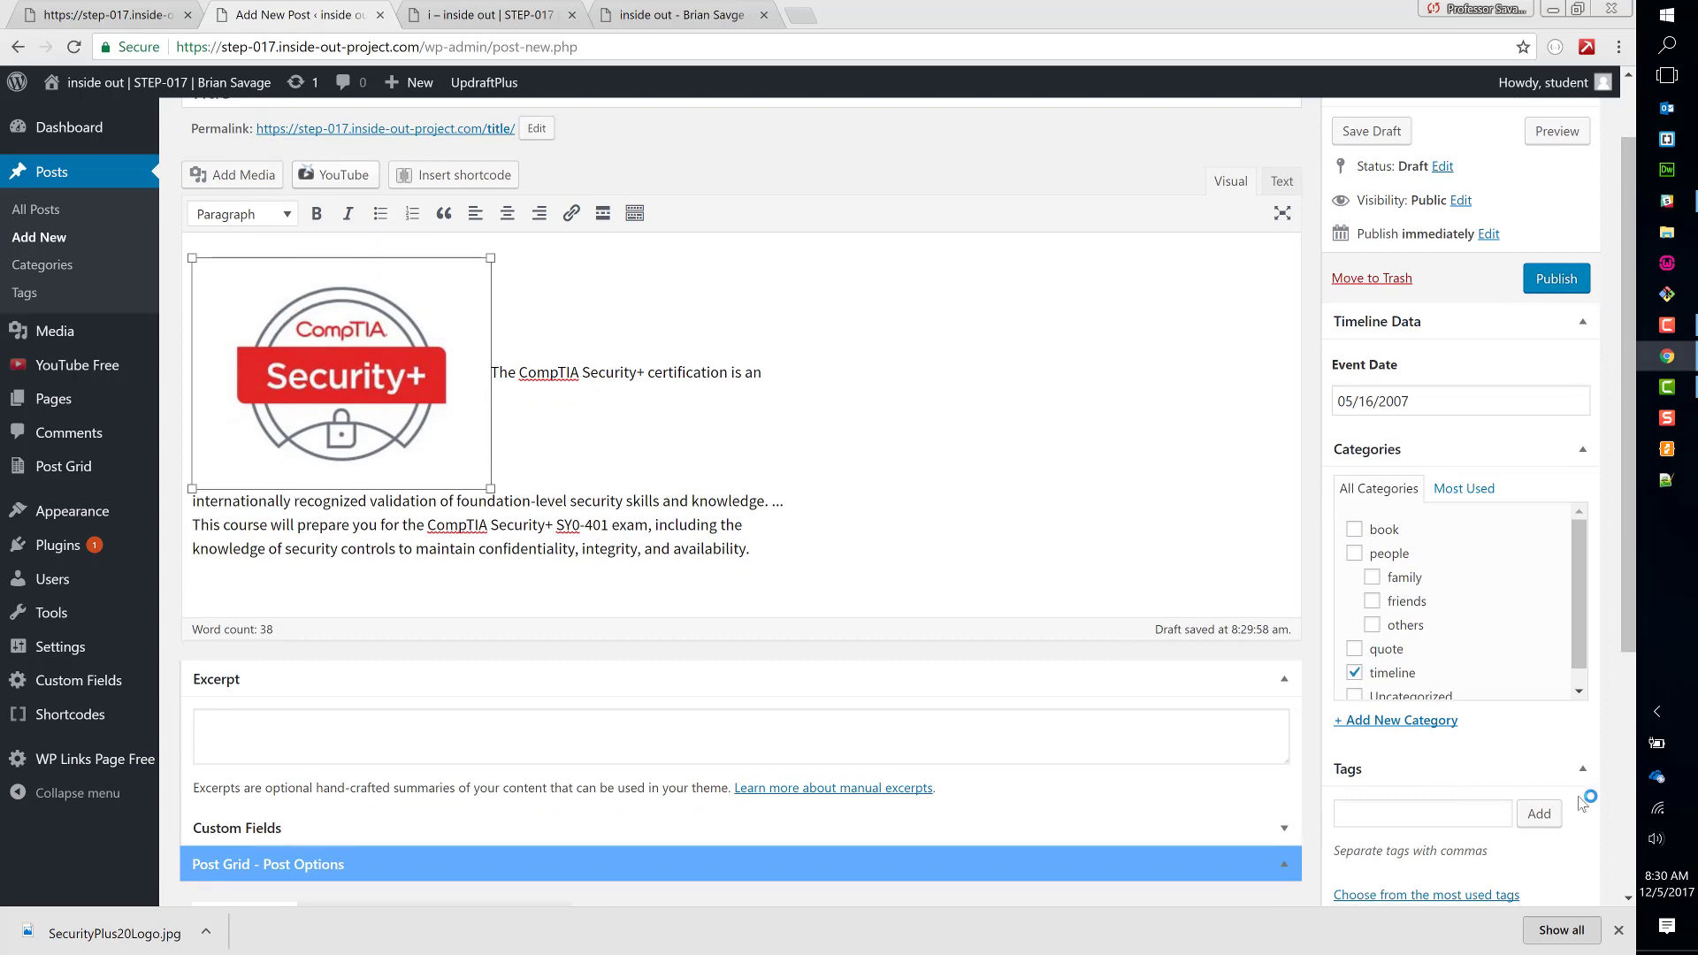
scroll(1583, 800, down, 3)
click(1409, 746)
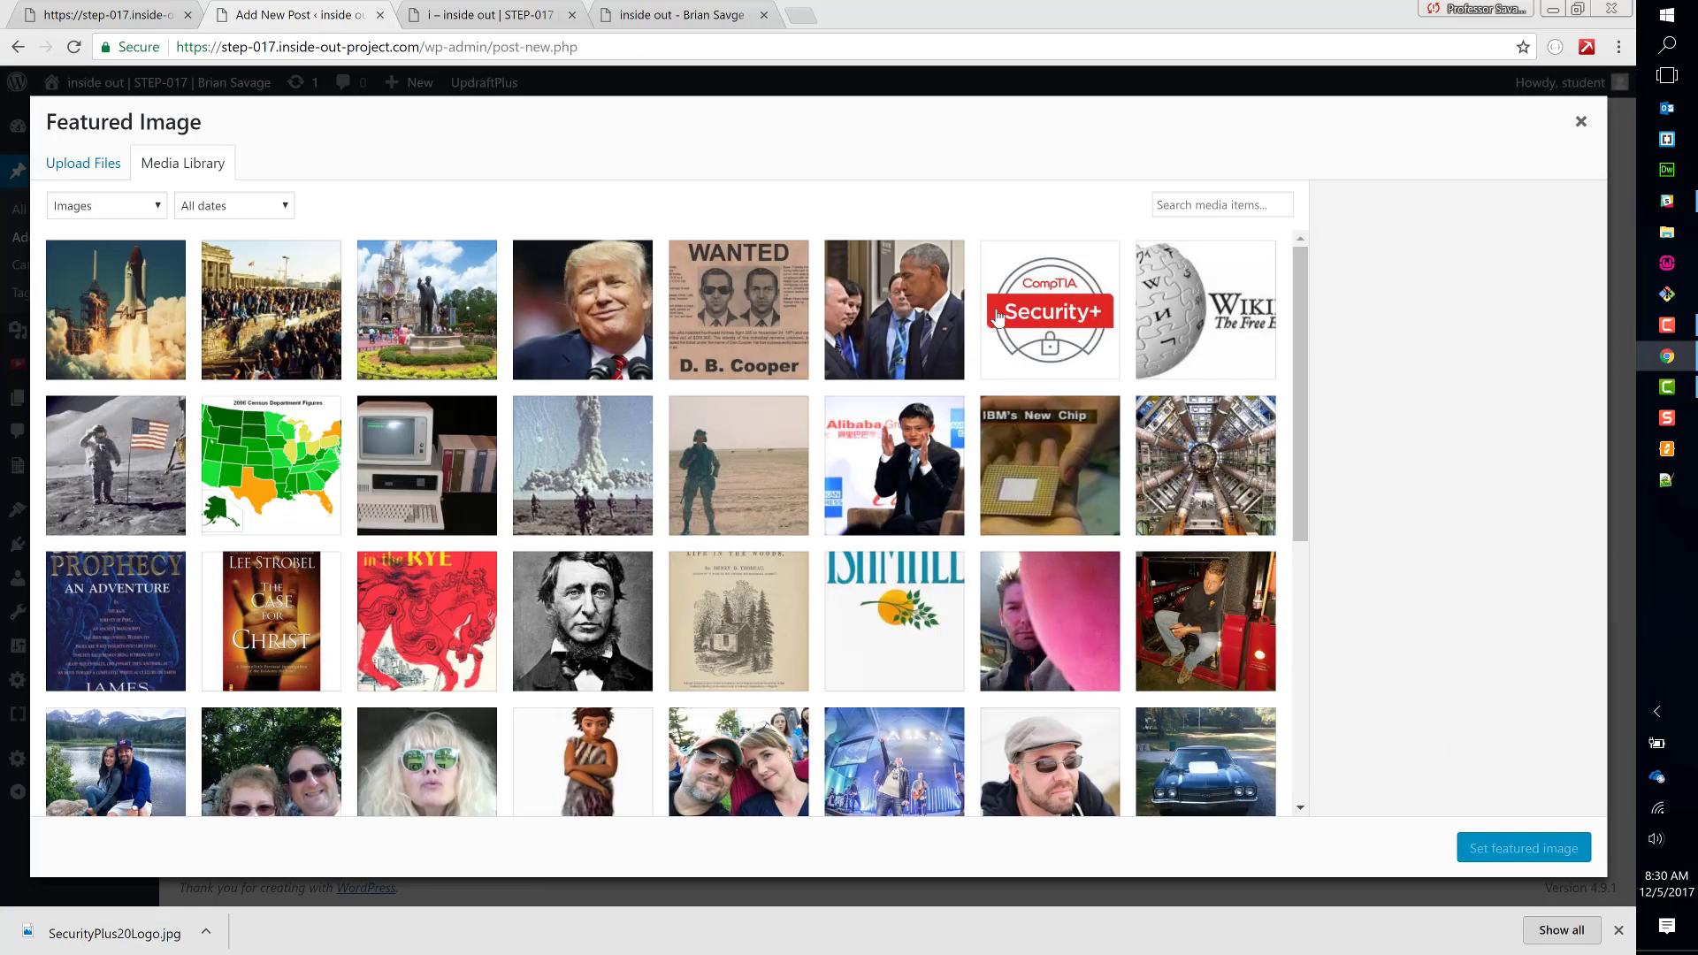
click(1010, 315)
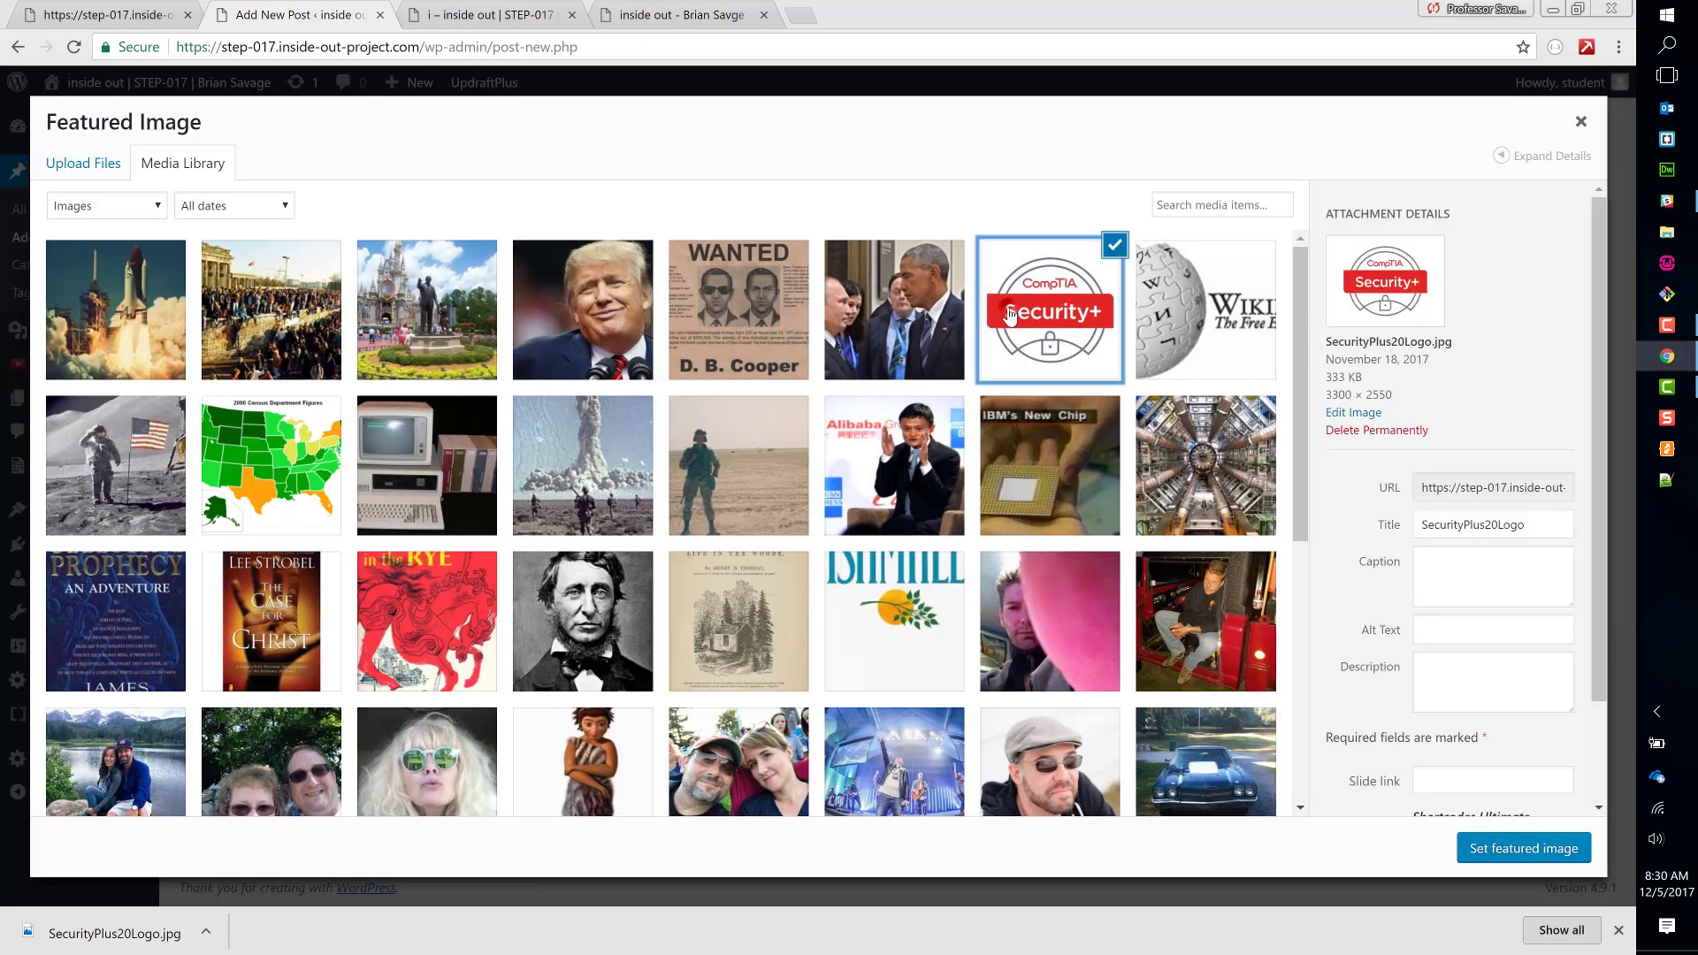
click(1540, 848)
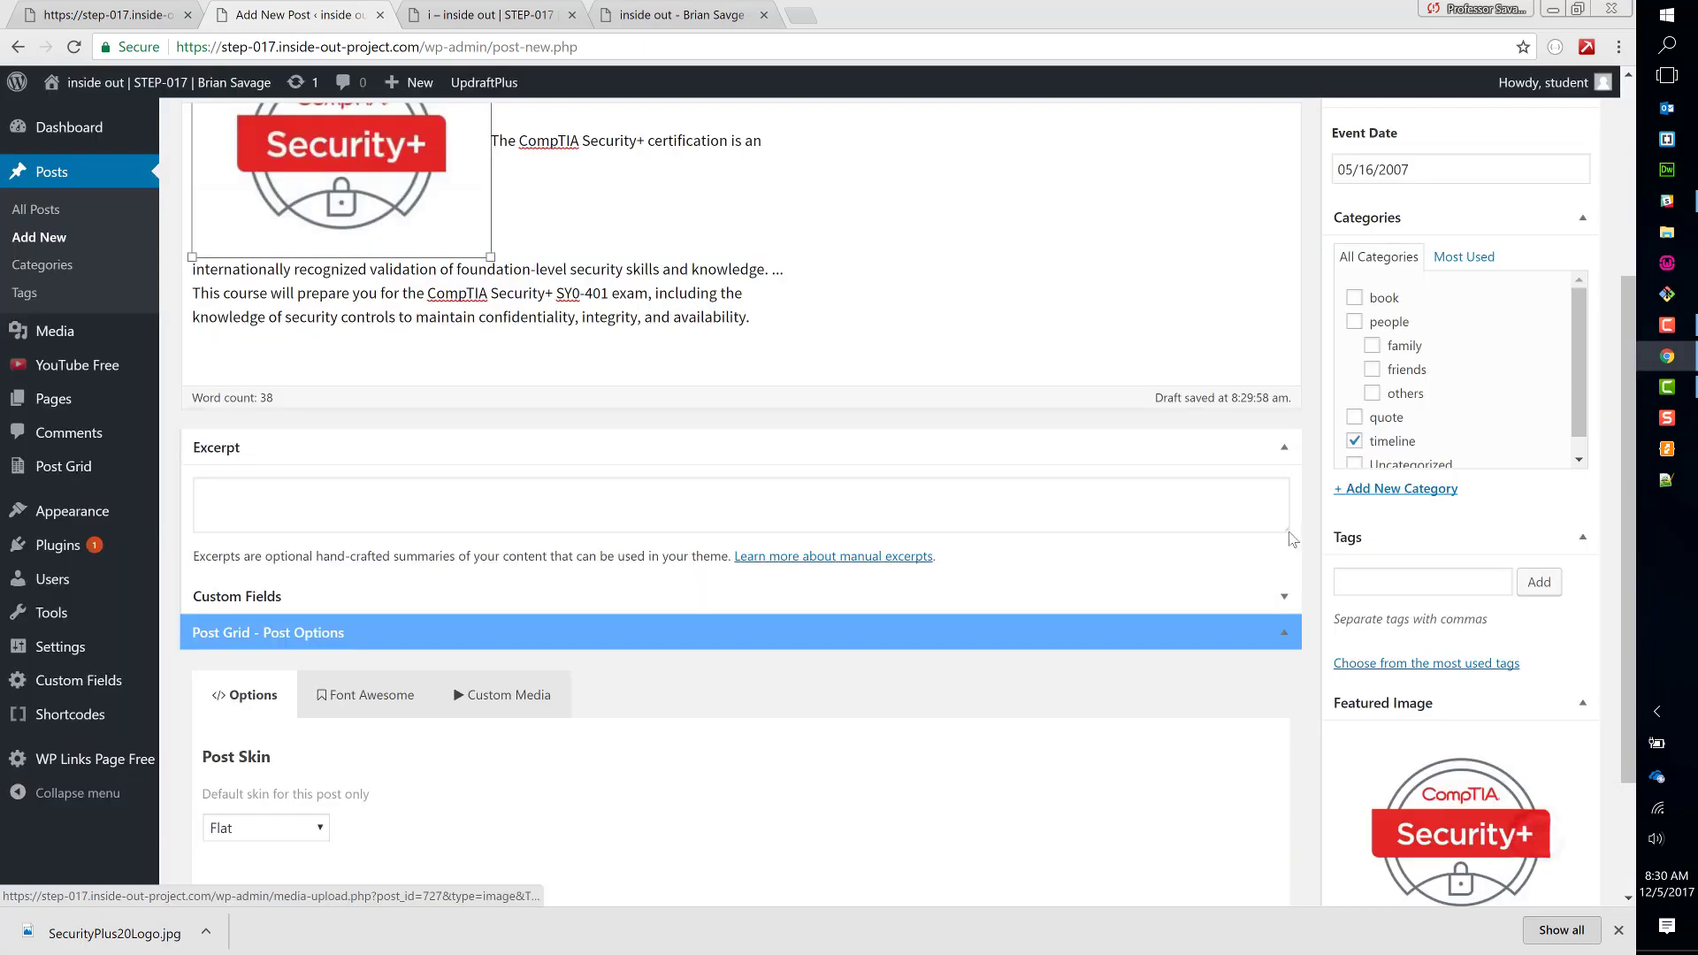
- Set the post's Event Date to 08/31/2018 with the date picker
scroll(1318, 534, up, 4)
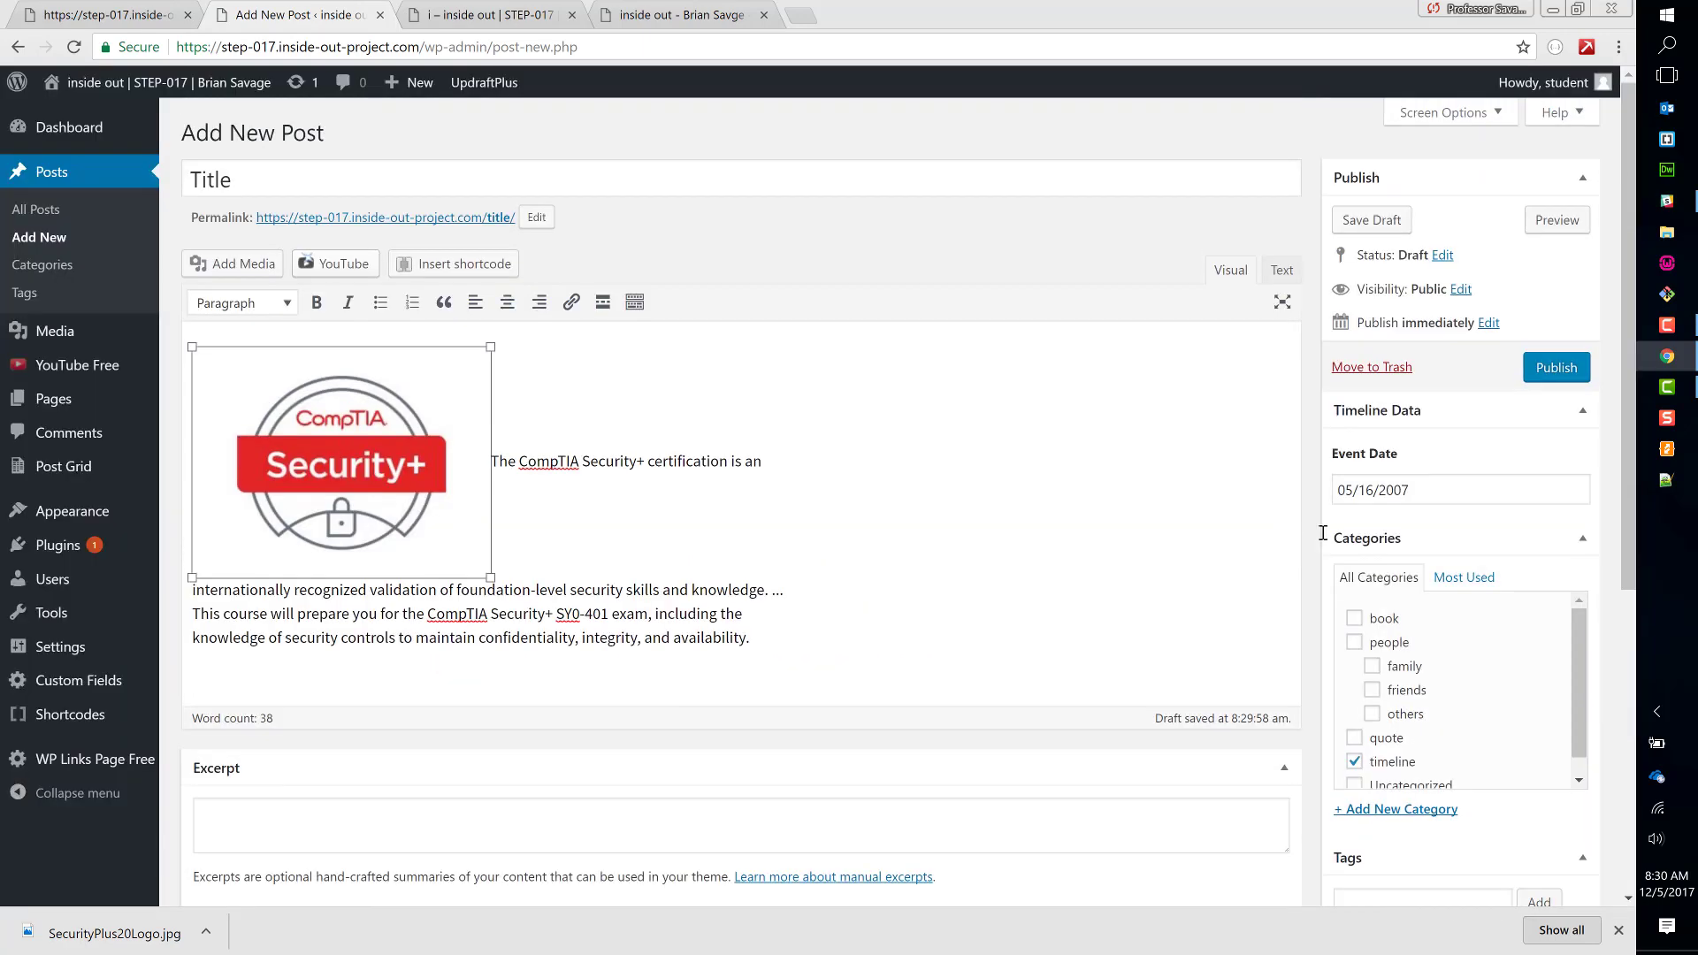
click(1428, 483)
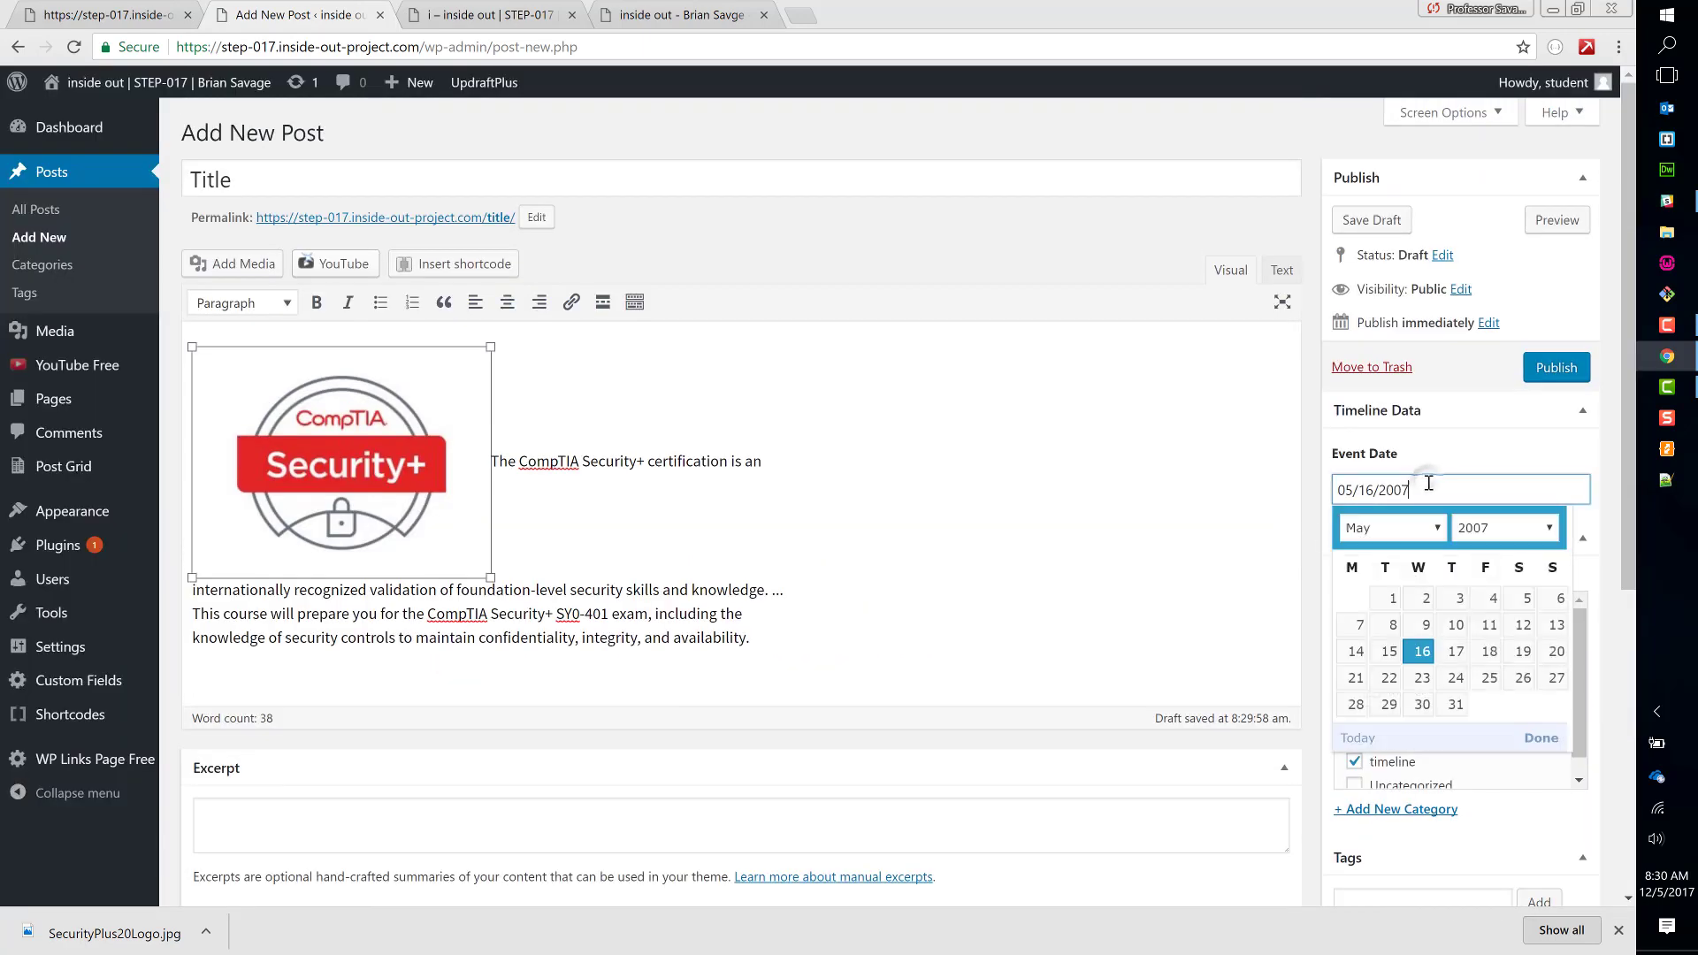
click(1504, 528)
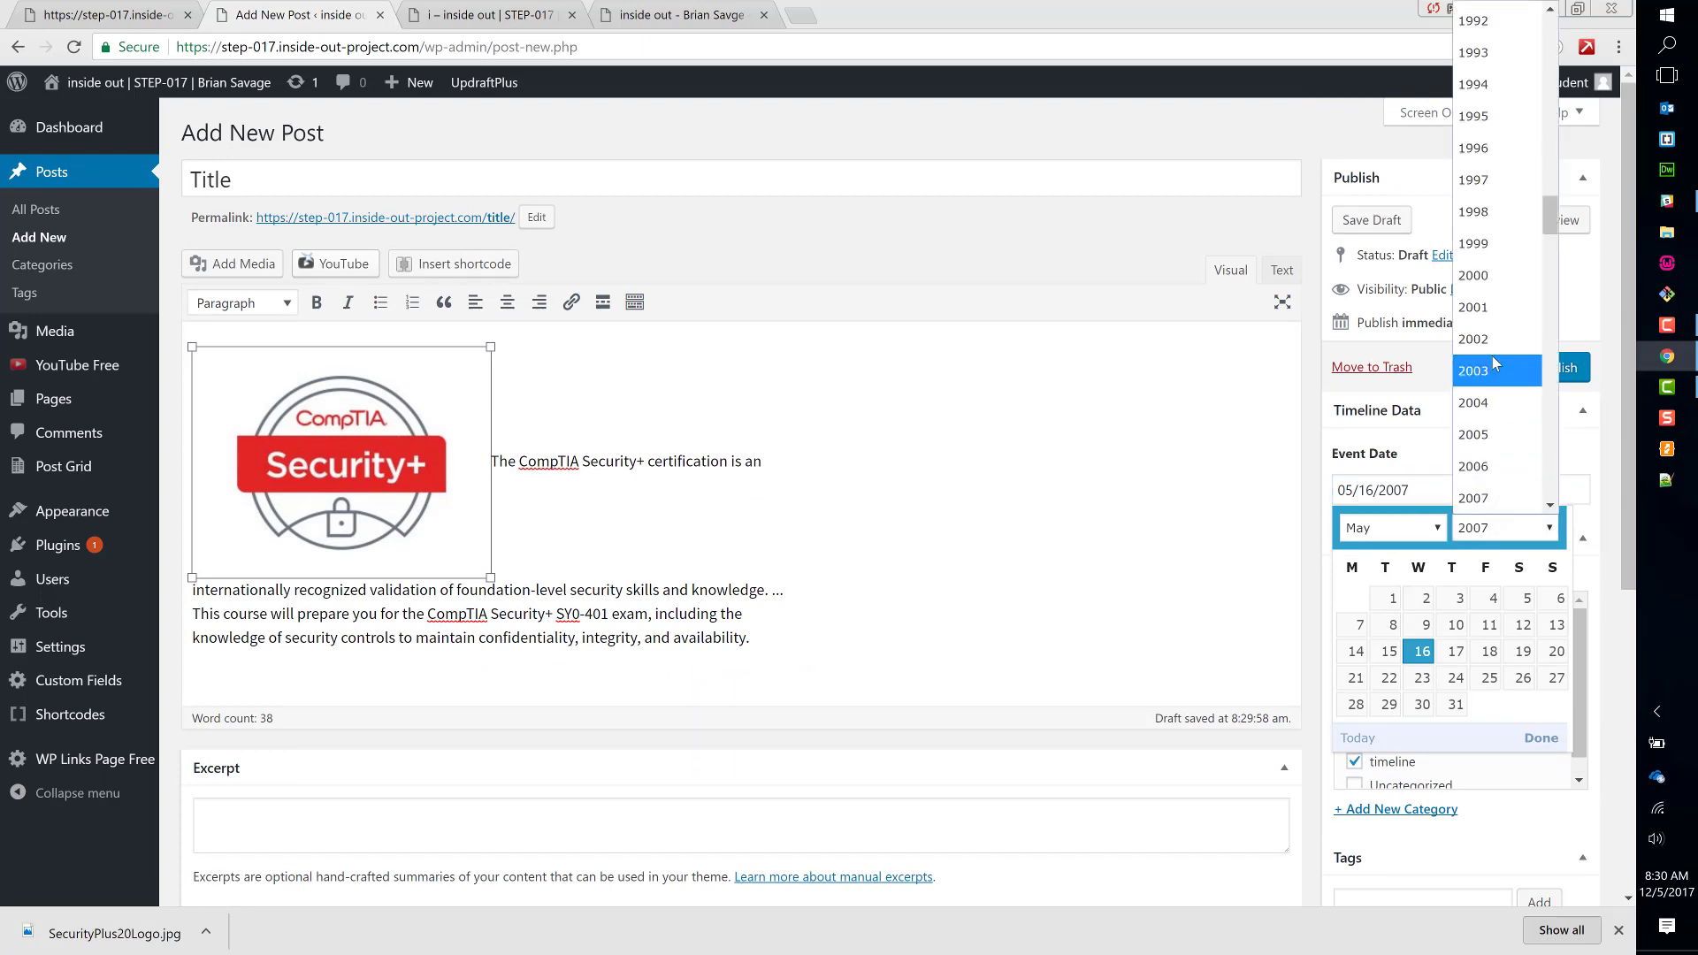
drag(1549, 220, 1549, 260)
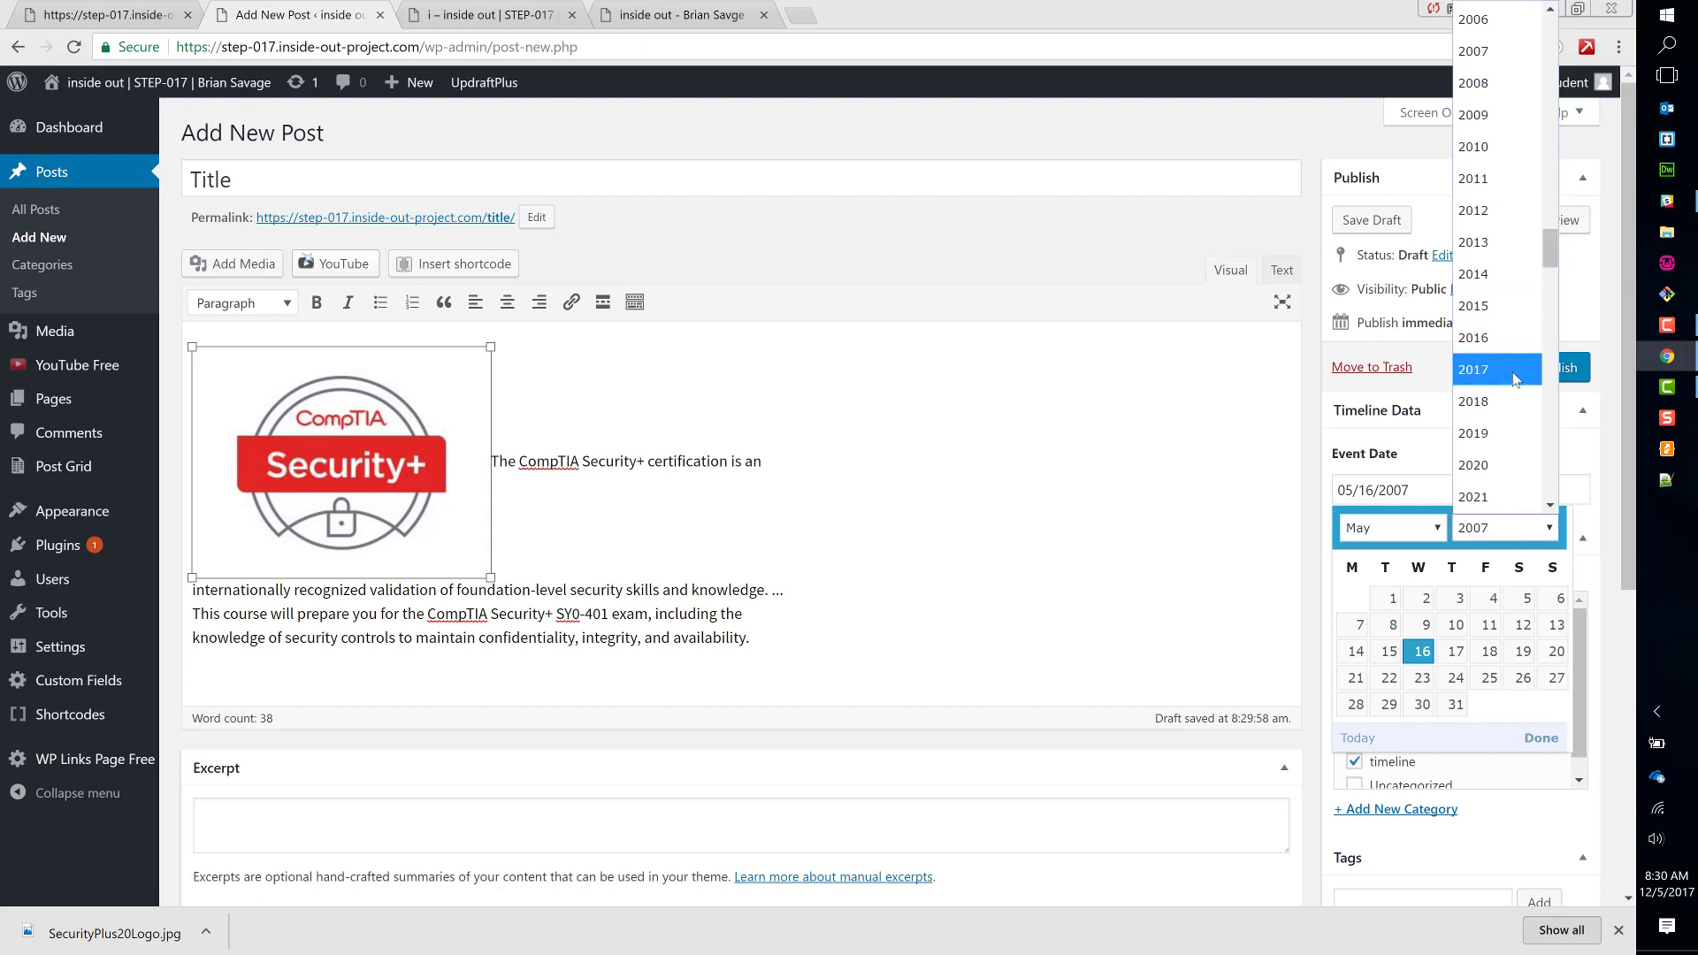
click(1503, 398)
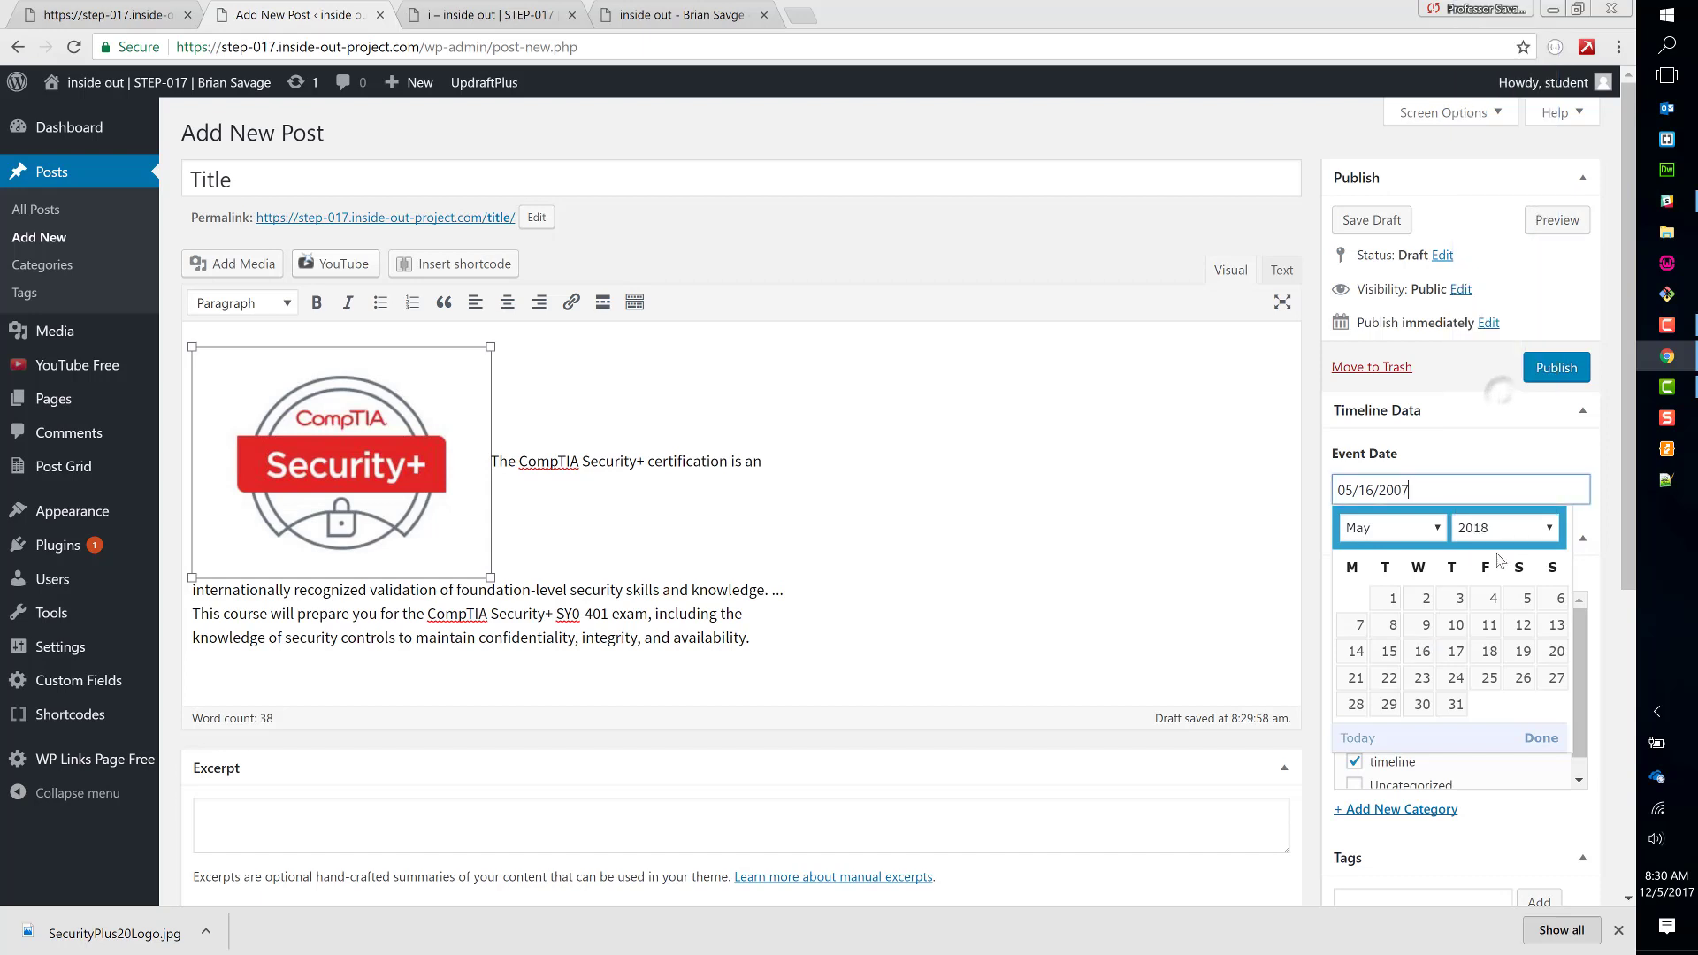
click(1435, 531)
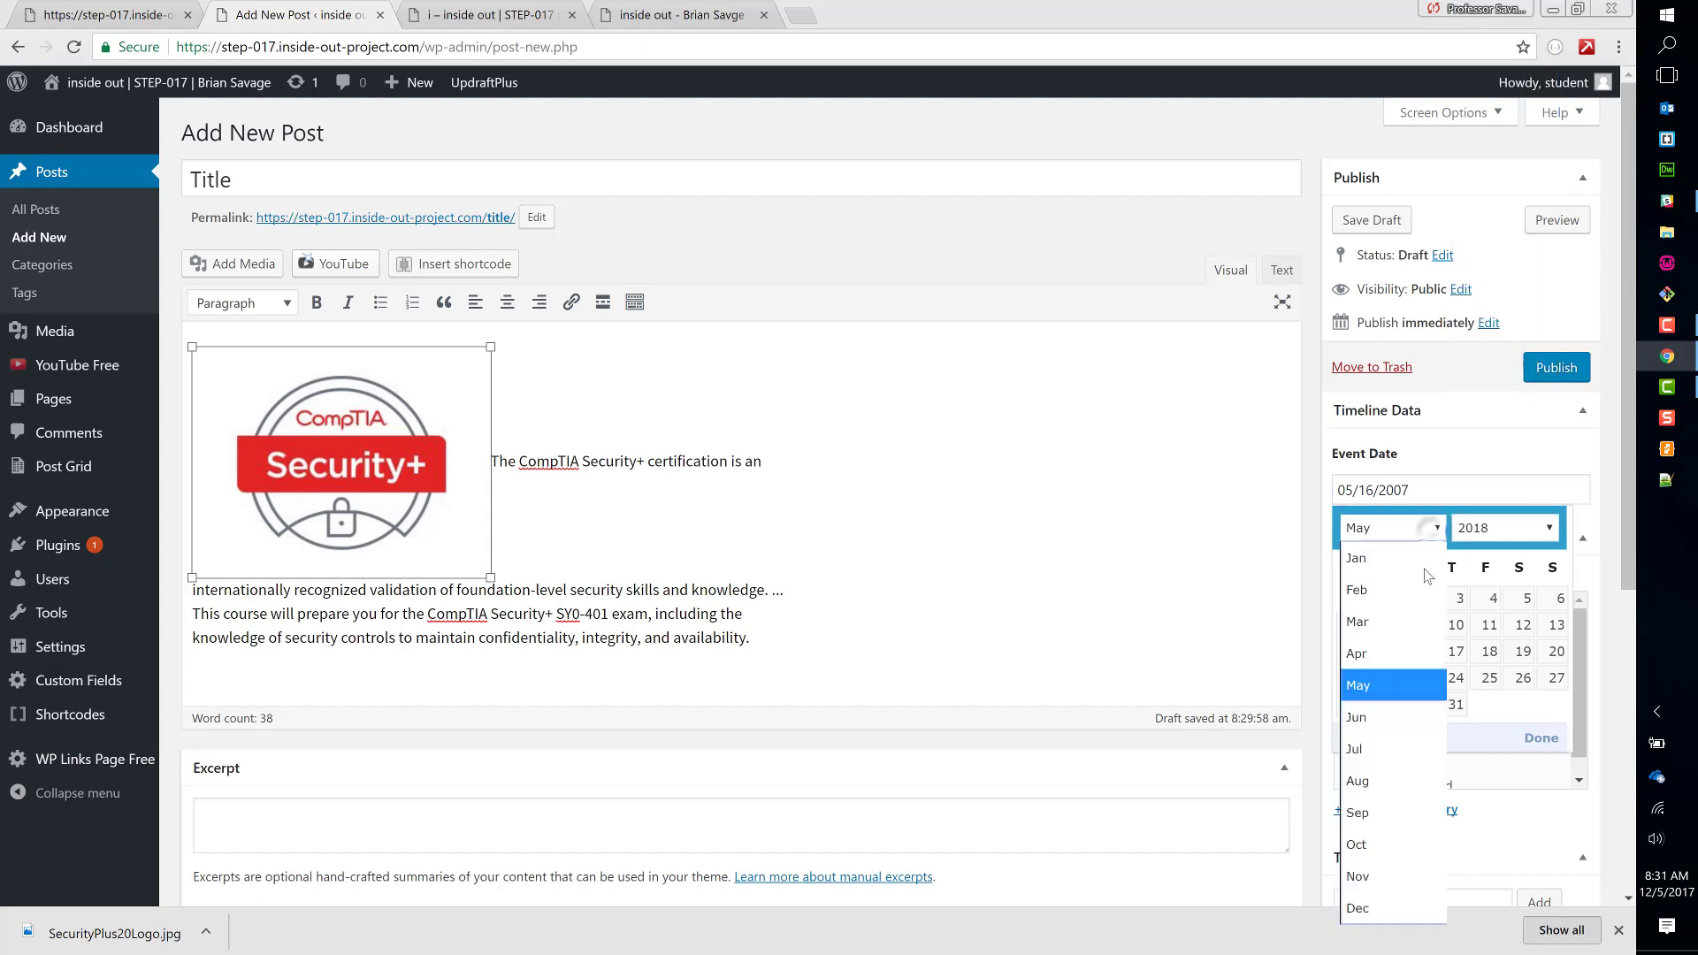
click(1425, 787)
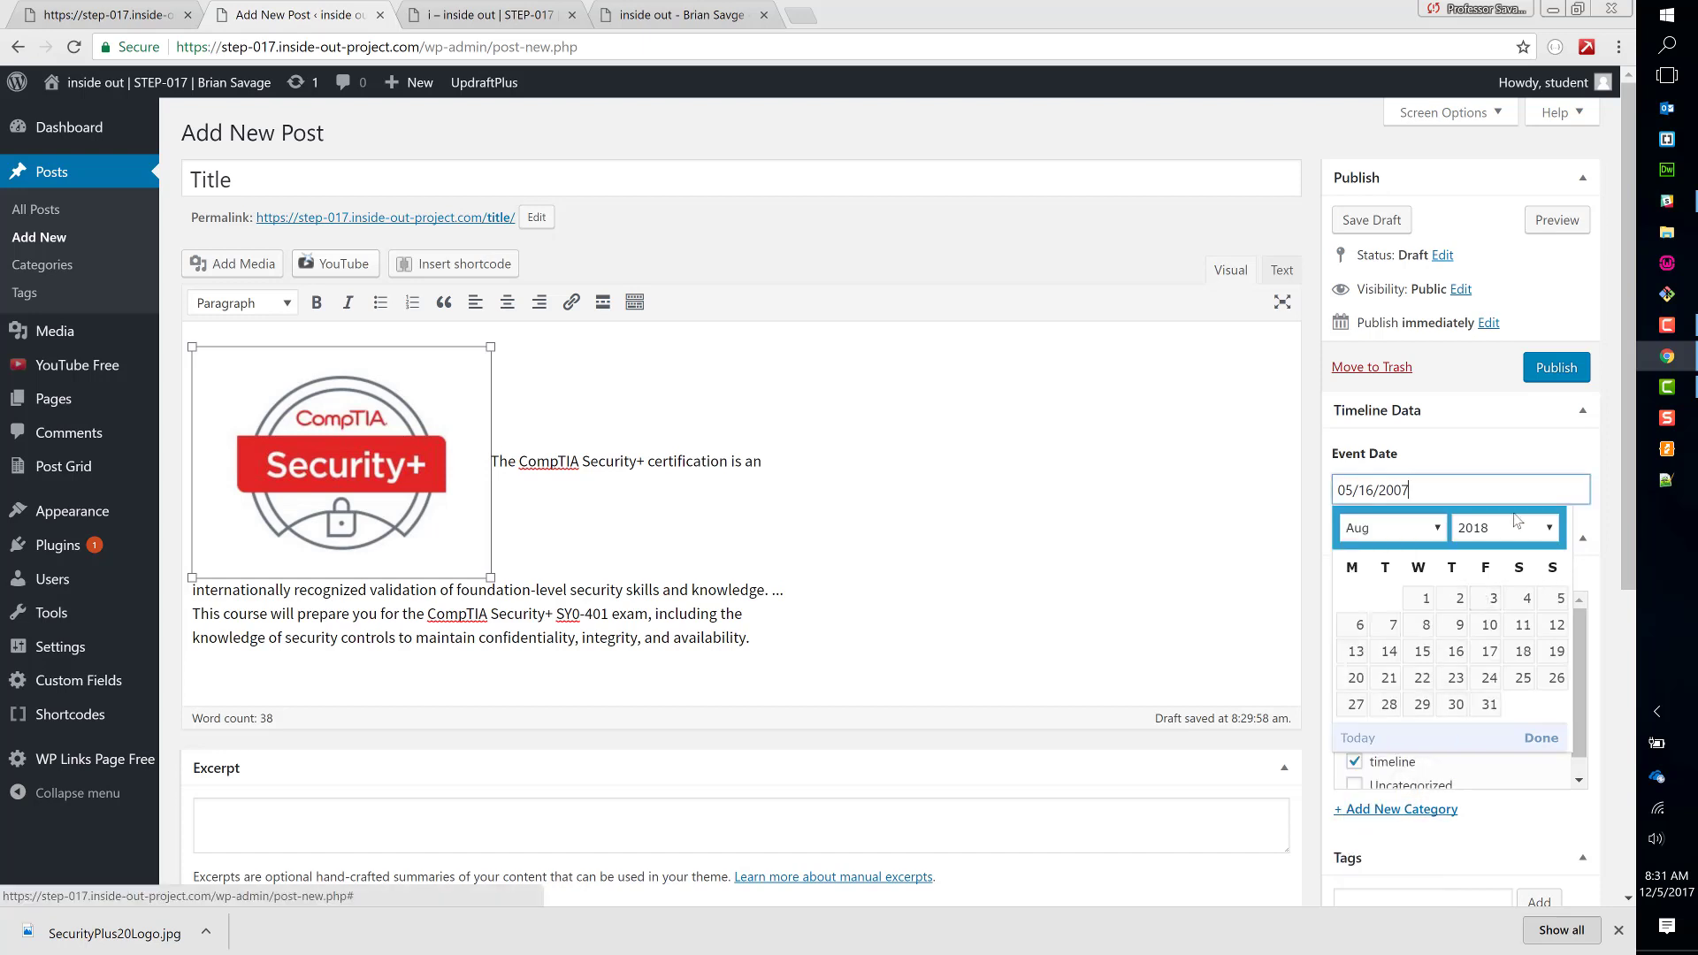
click(1489, 704)
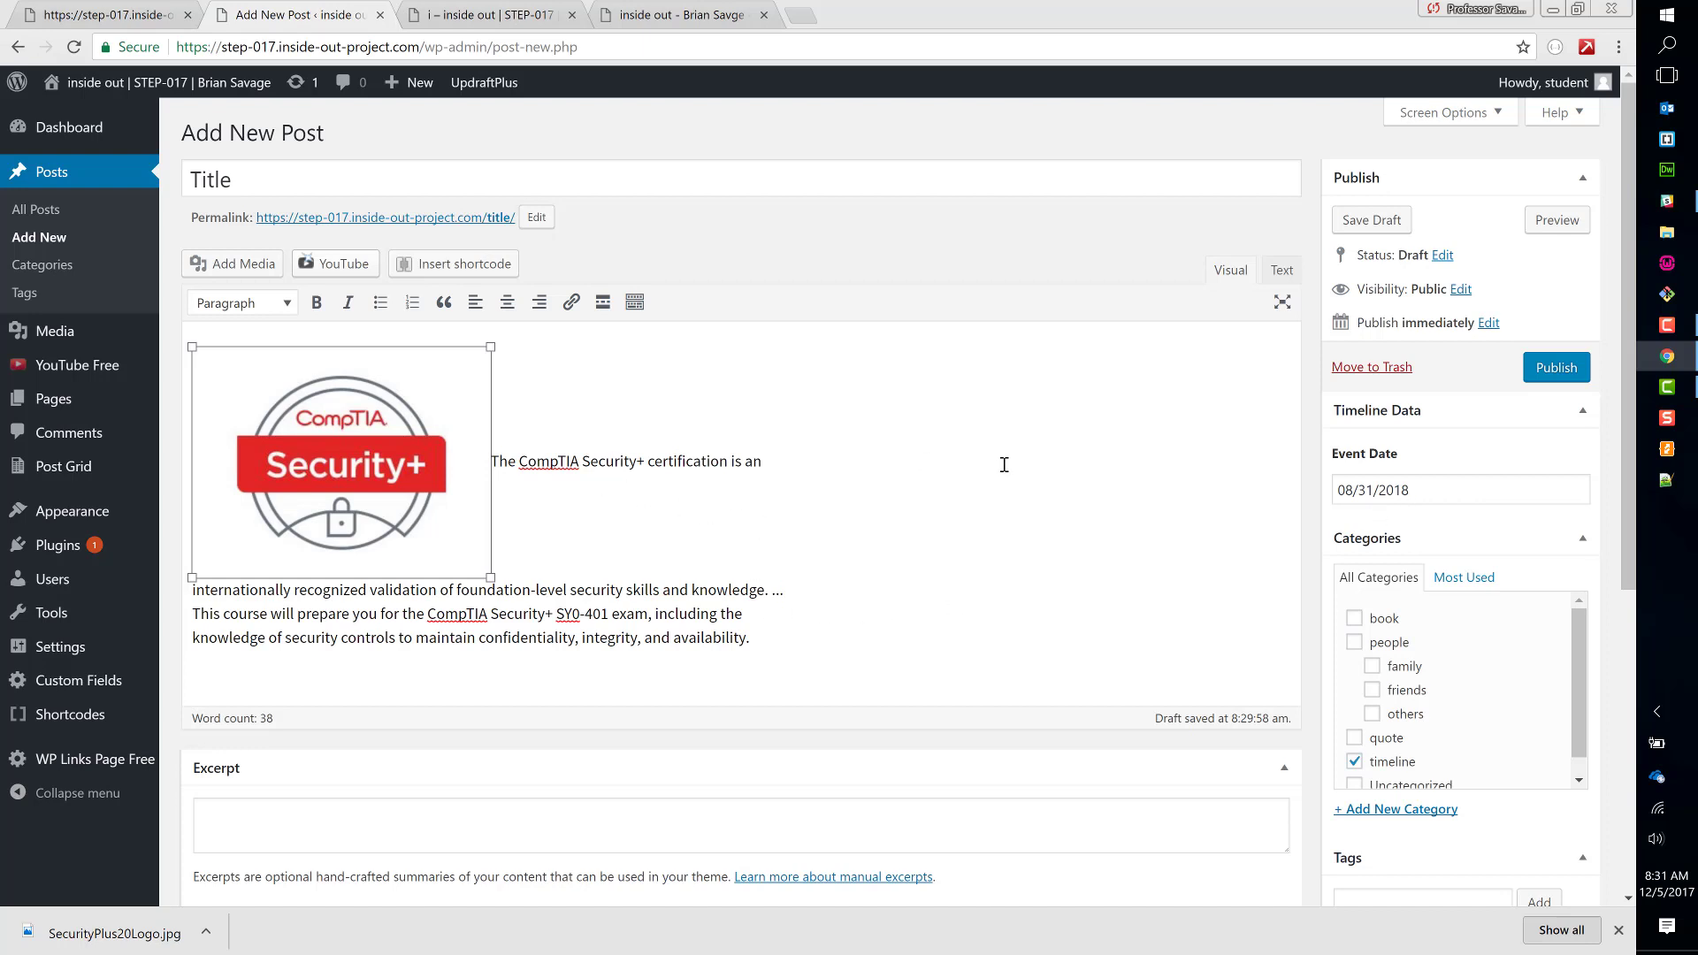
- Align the Security+ logo left of the post text and view its available sizes in the image details
click(425, 446)
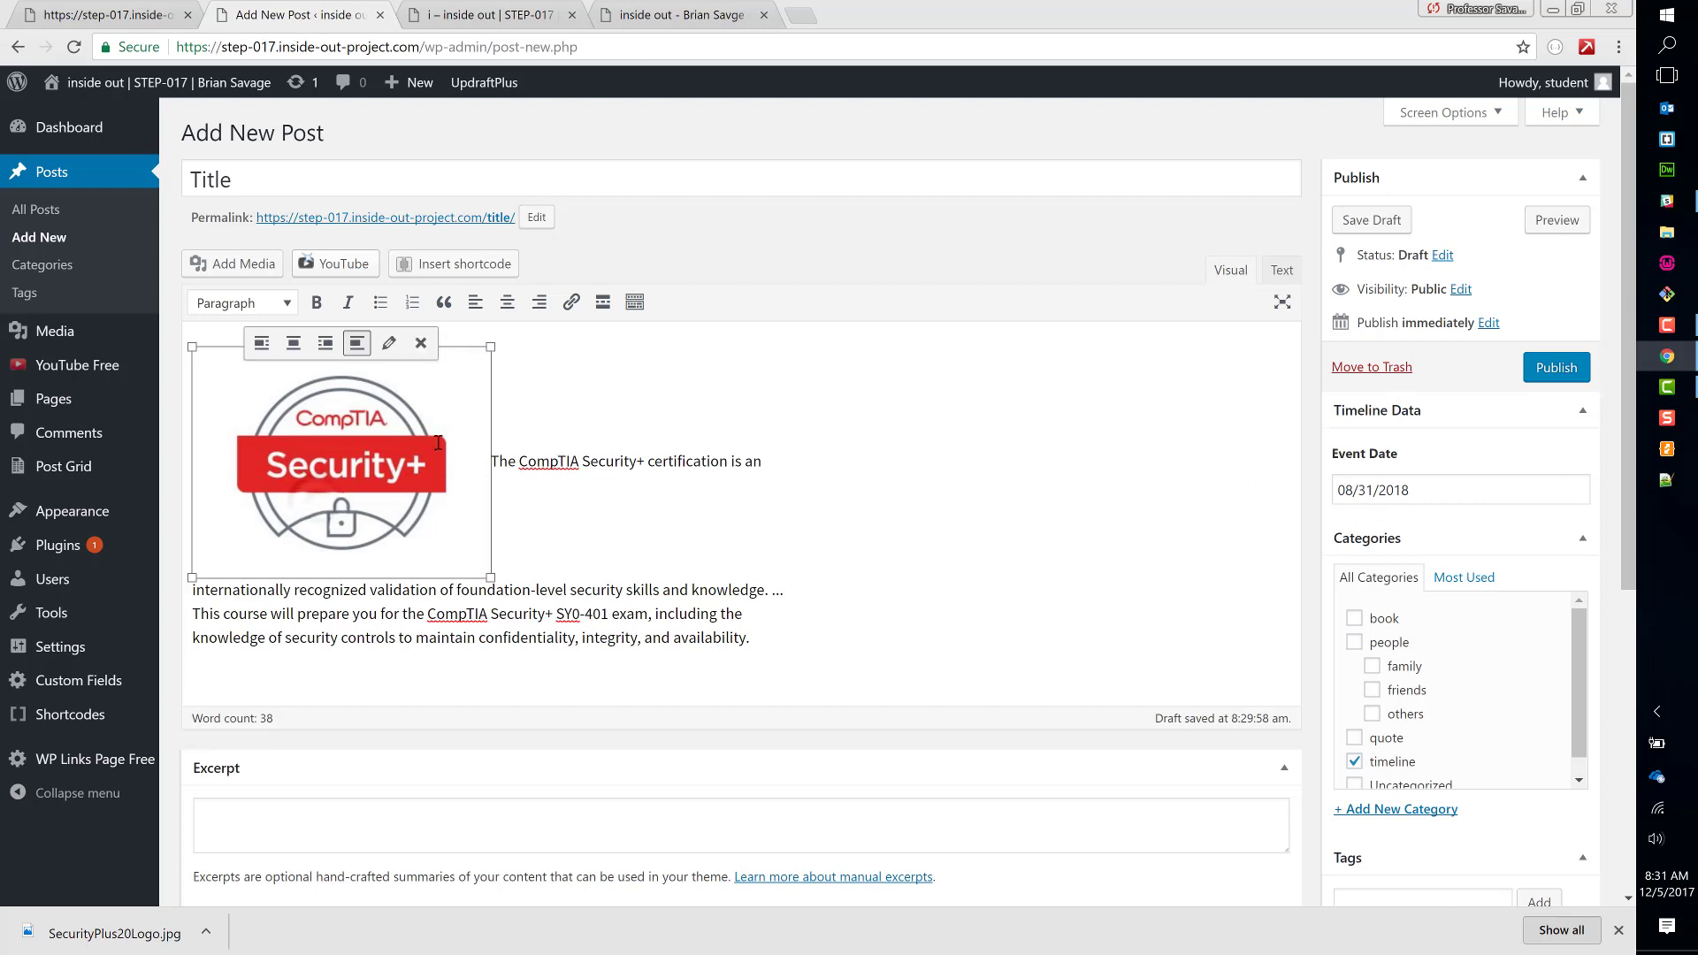
click(269, 353)
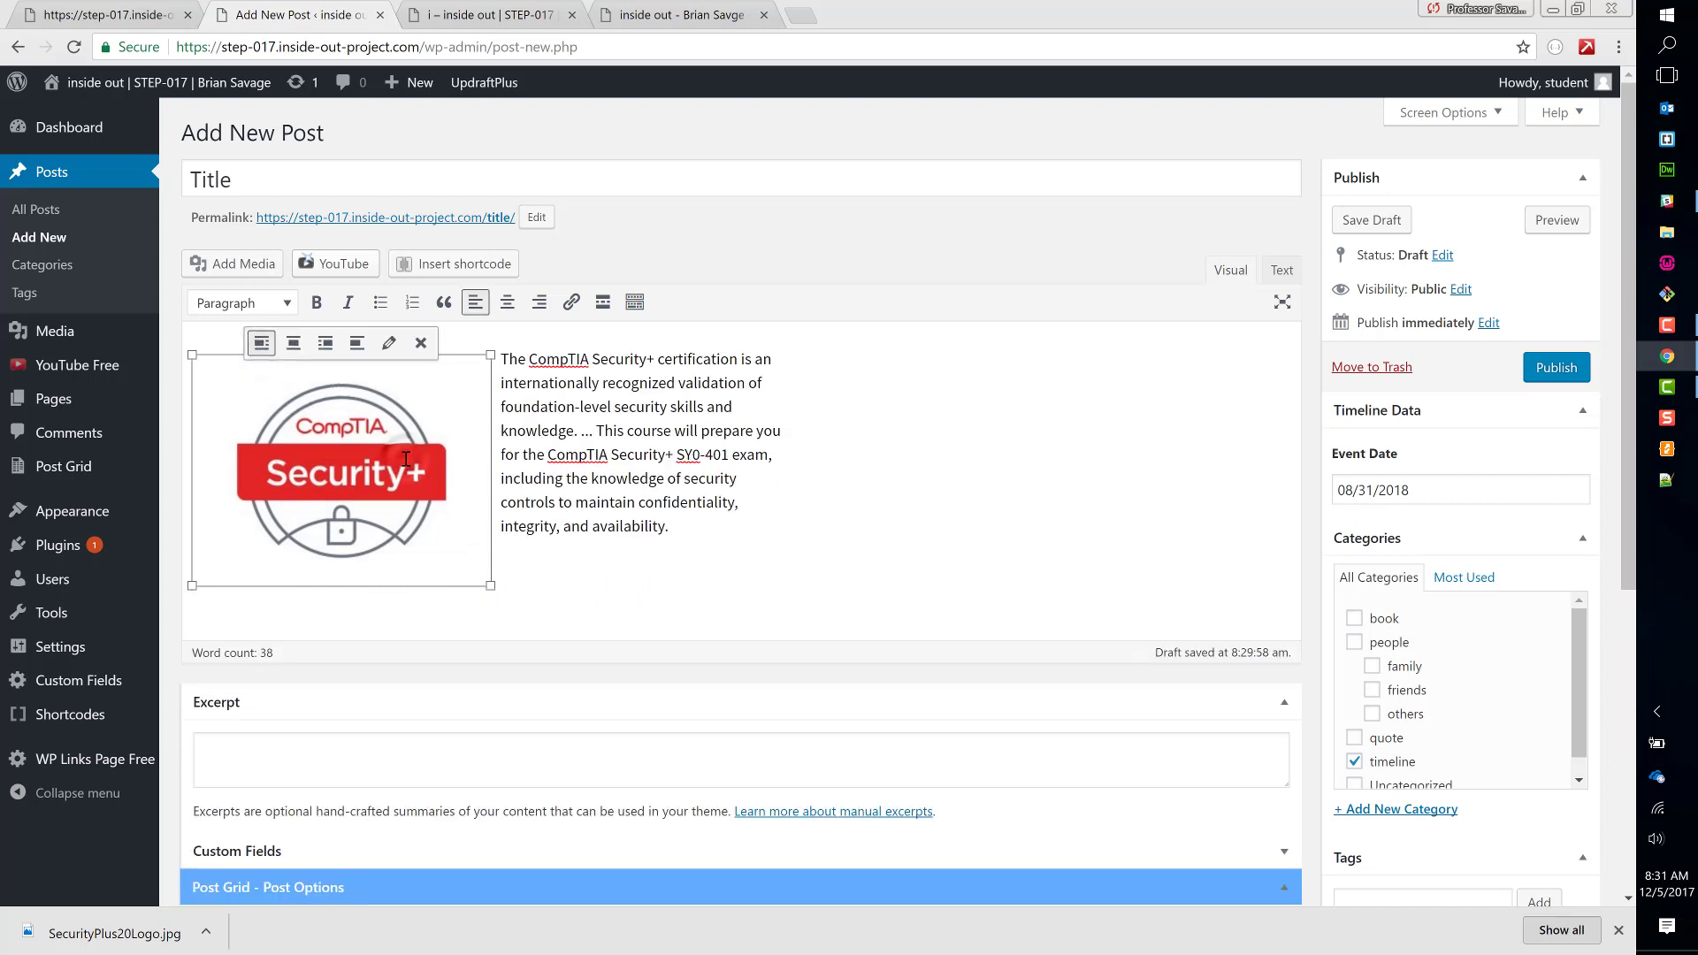
click(390, 350)
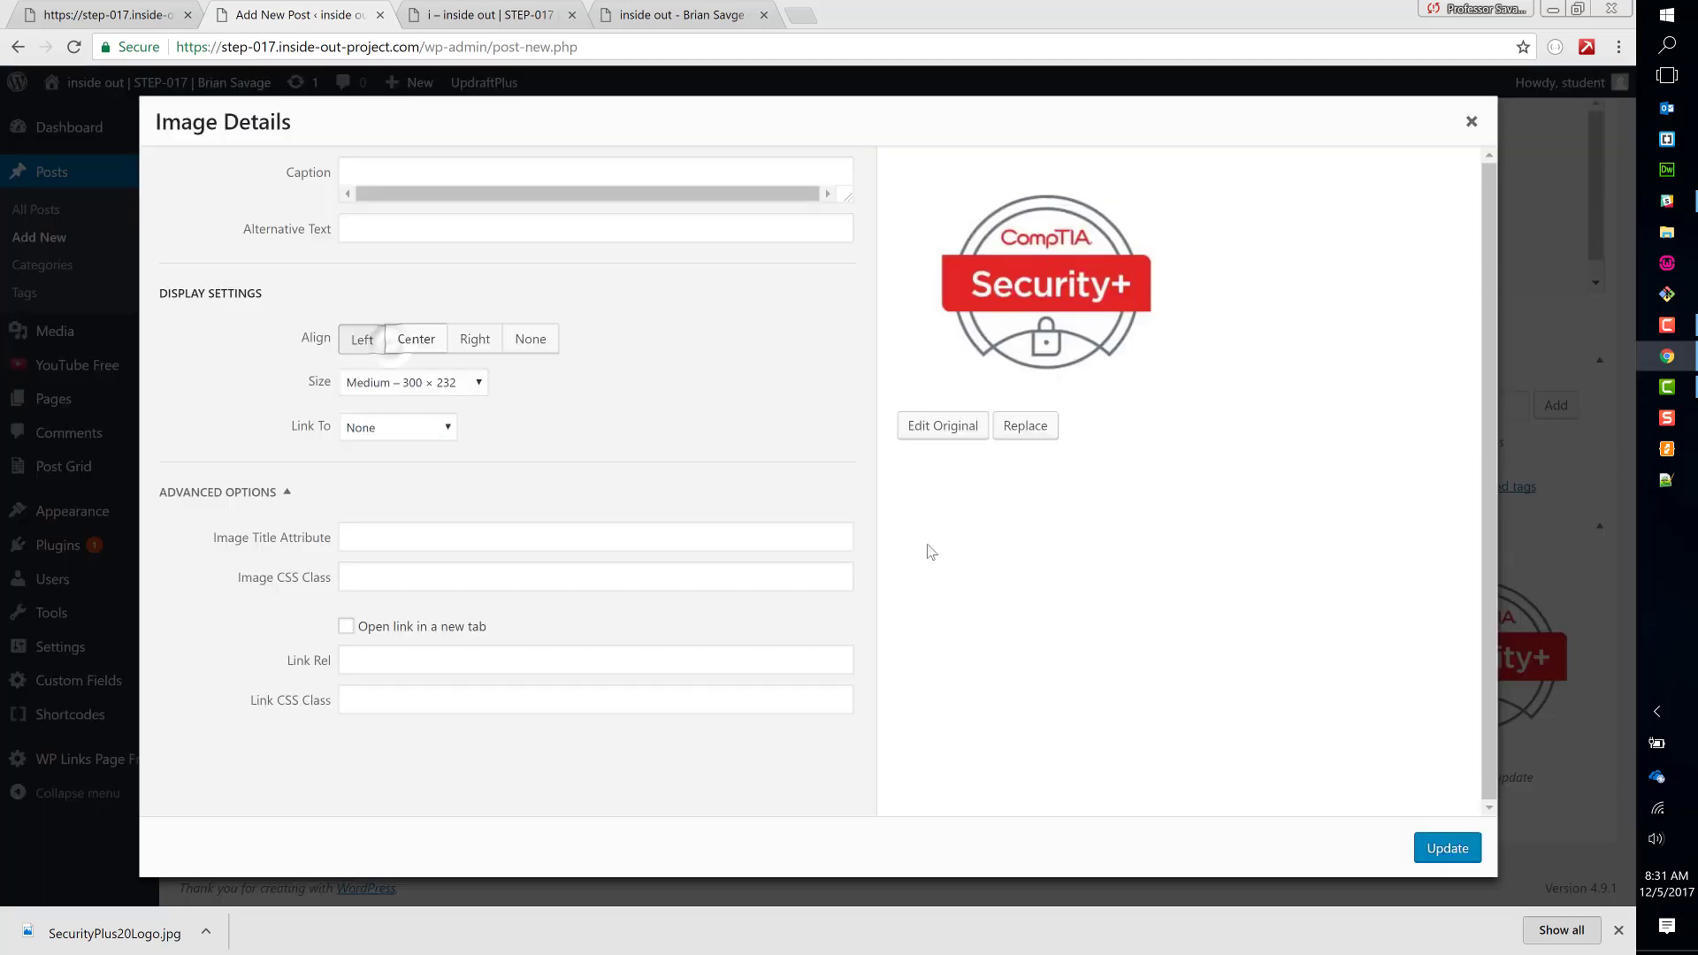
click(469, 390)
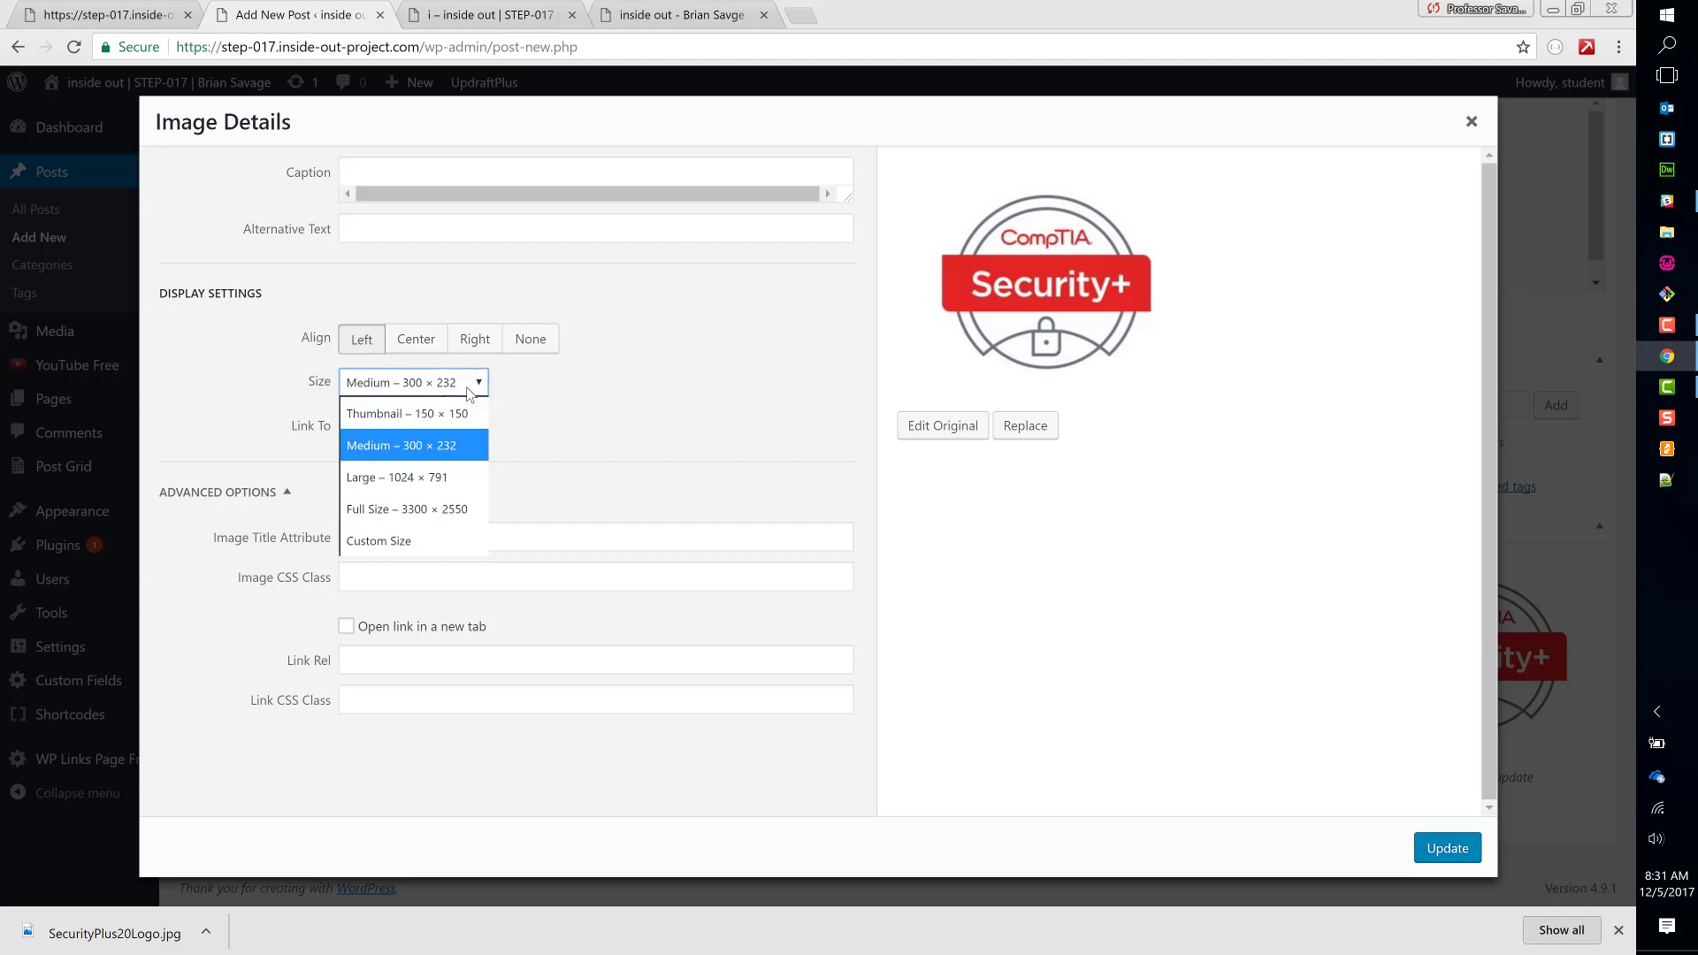
click(591, 425)
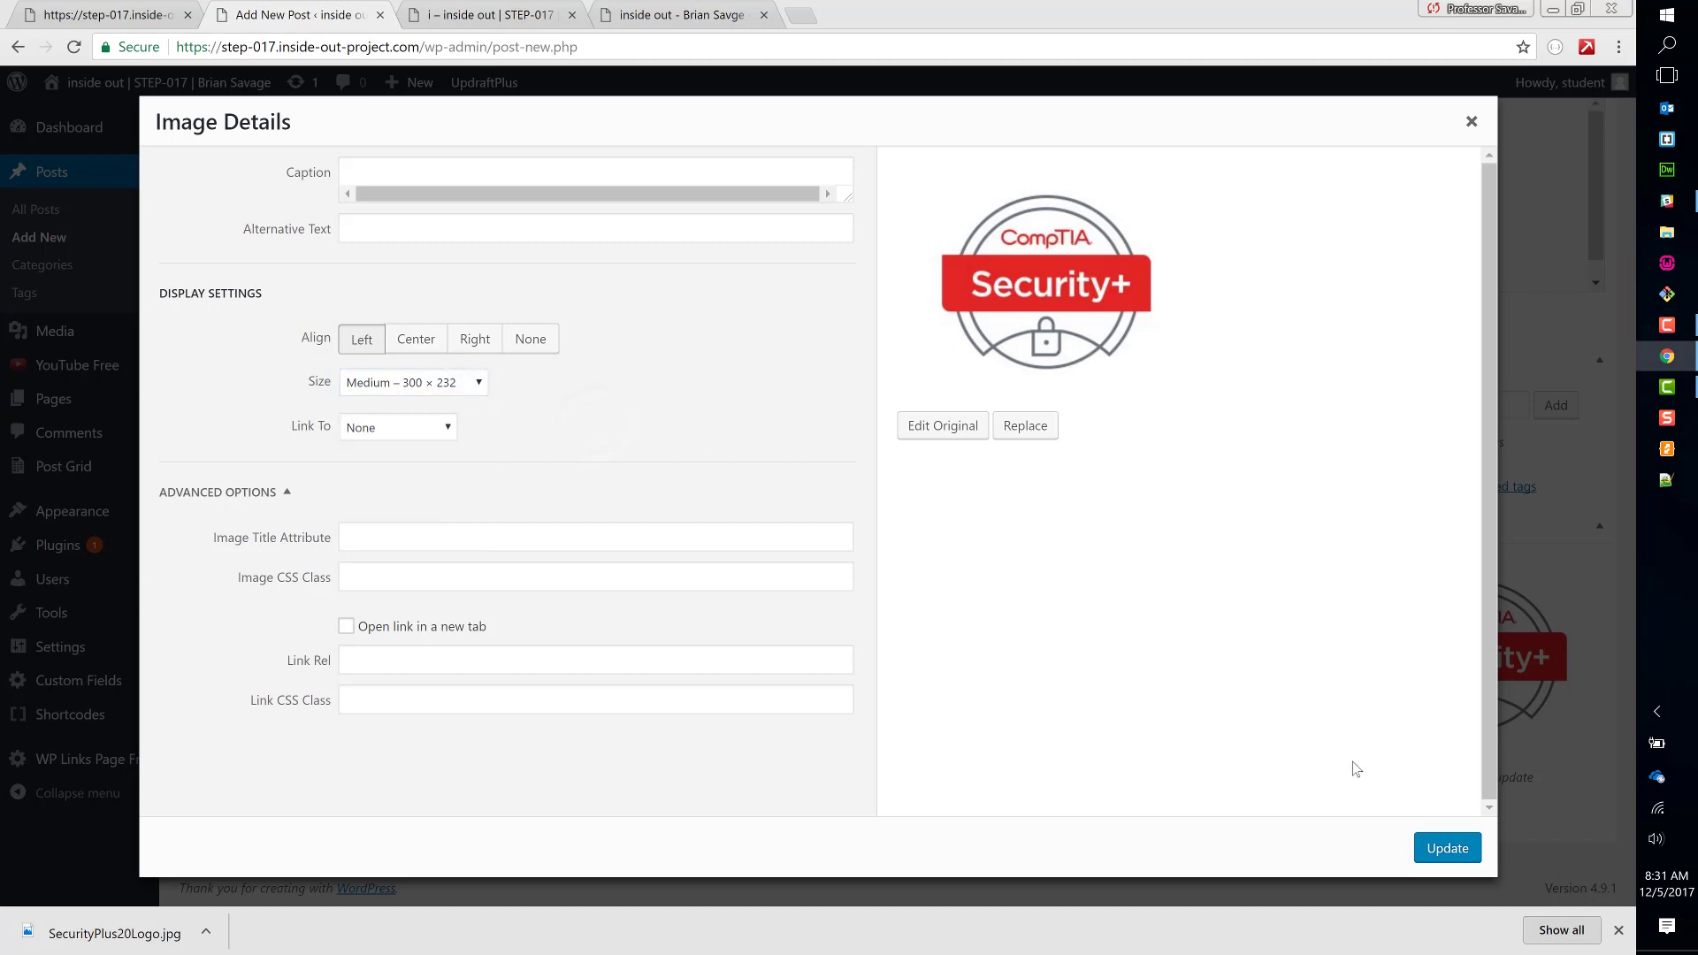
click(1463, 128)
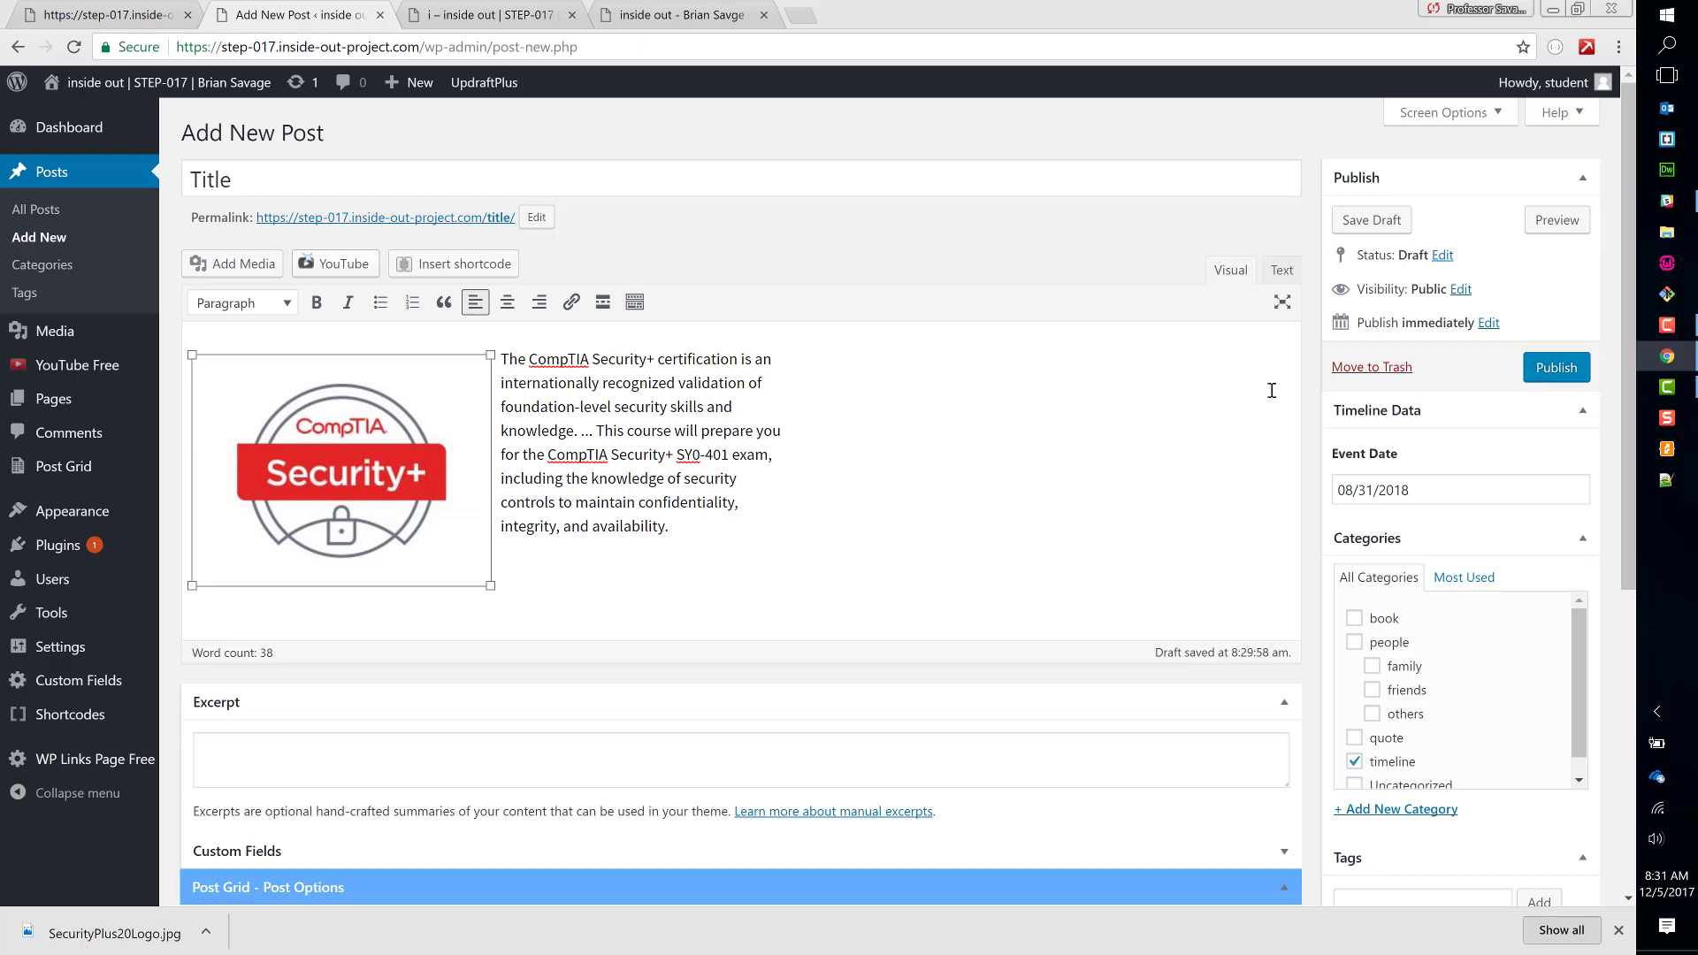
- Publish the post and reload the site's "i" timeline page to check it there
click(1556, 382)
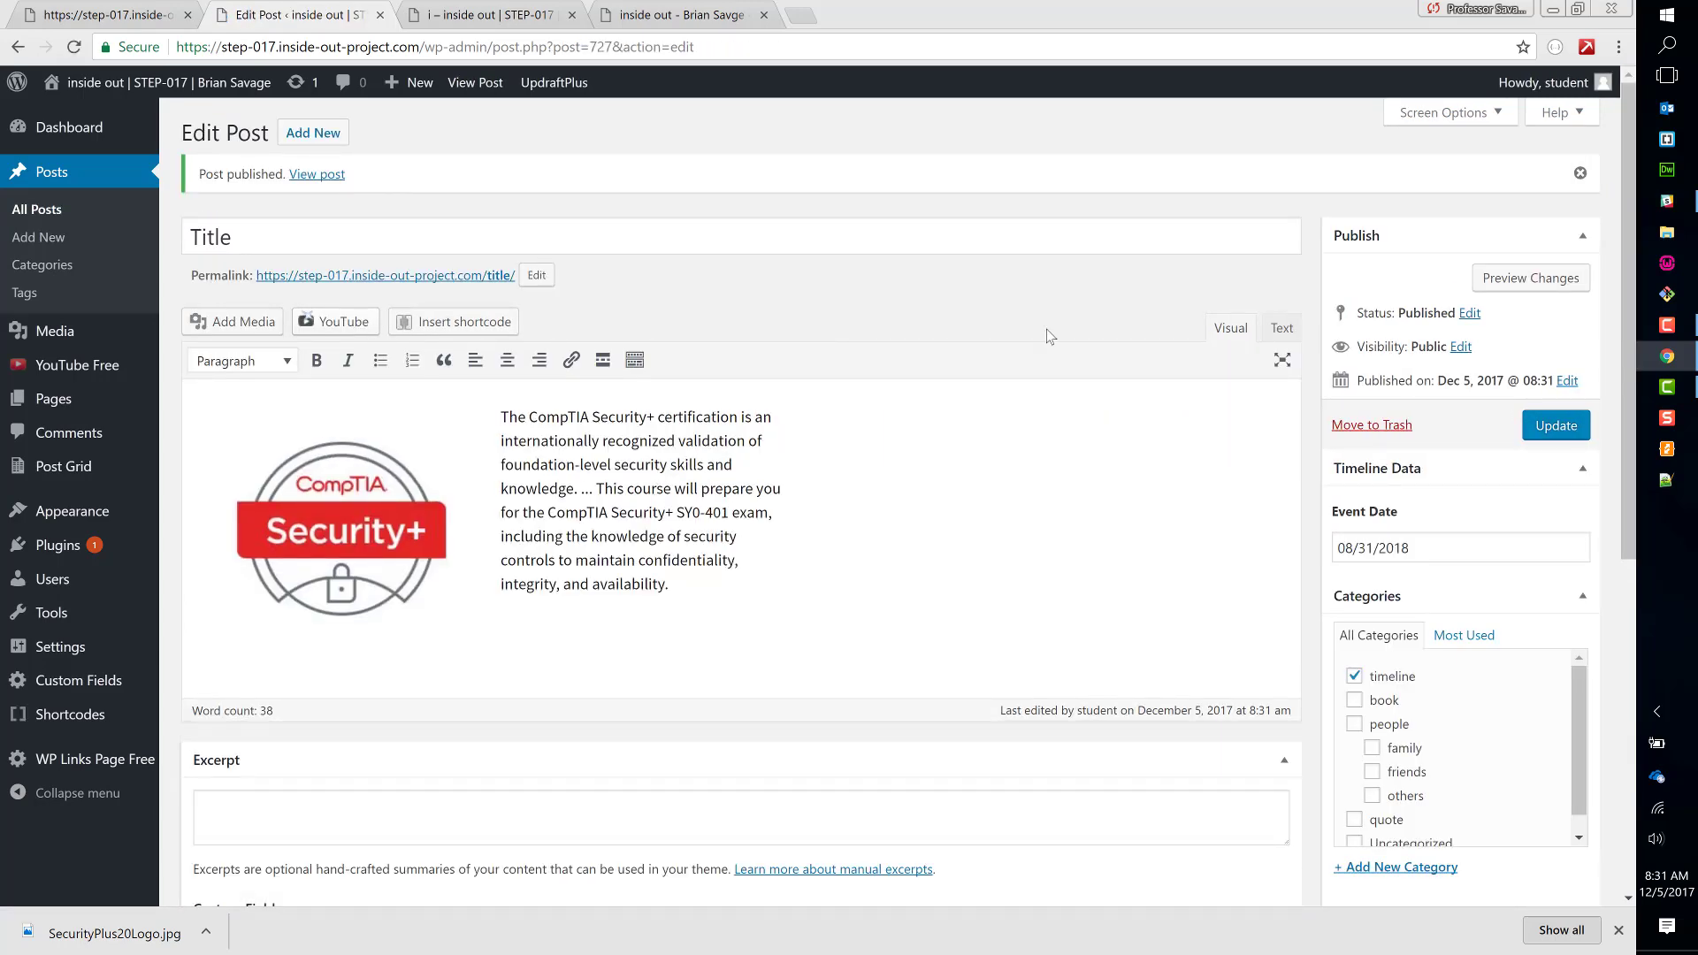
click(453, 14)
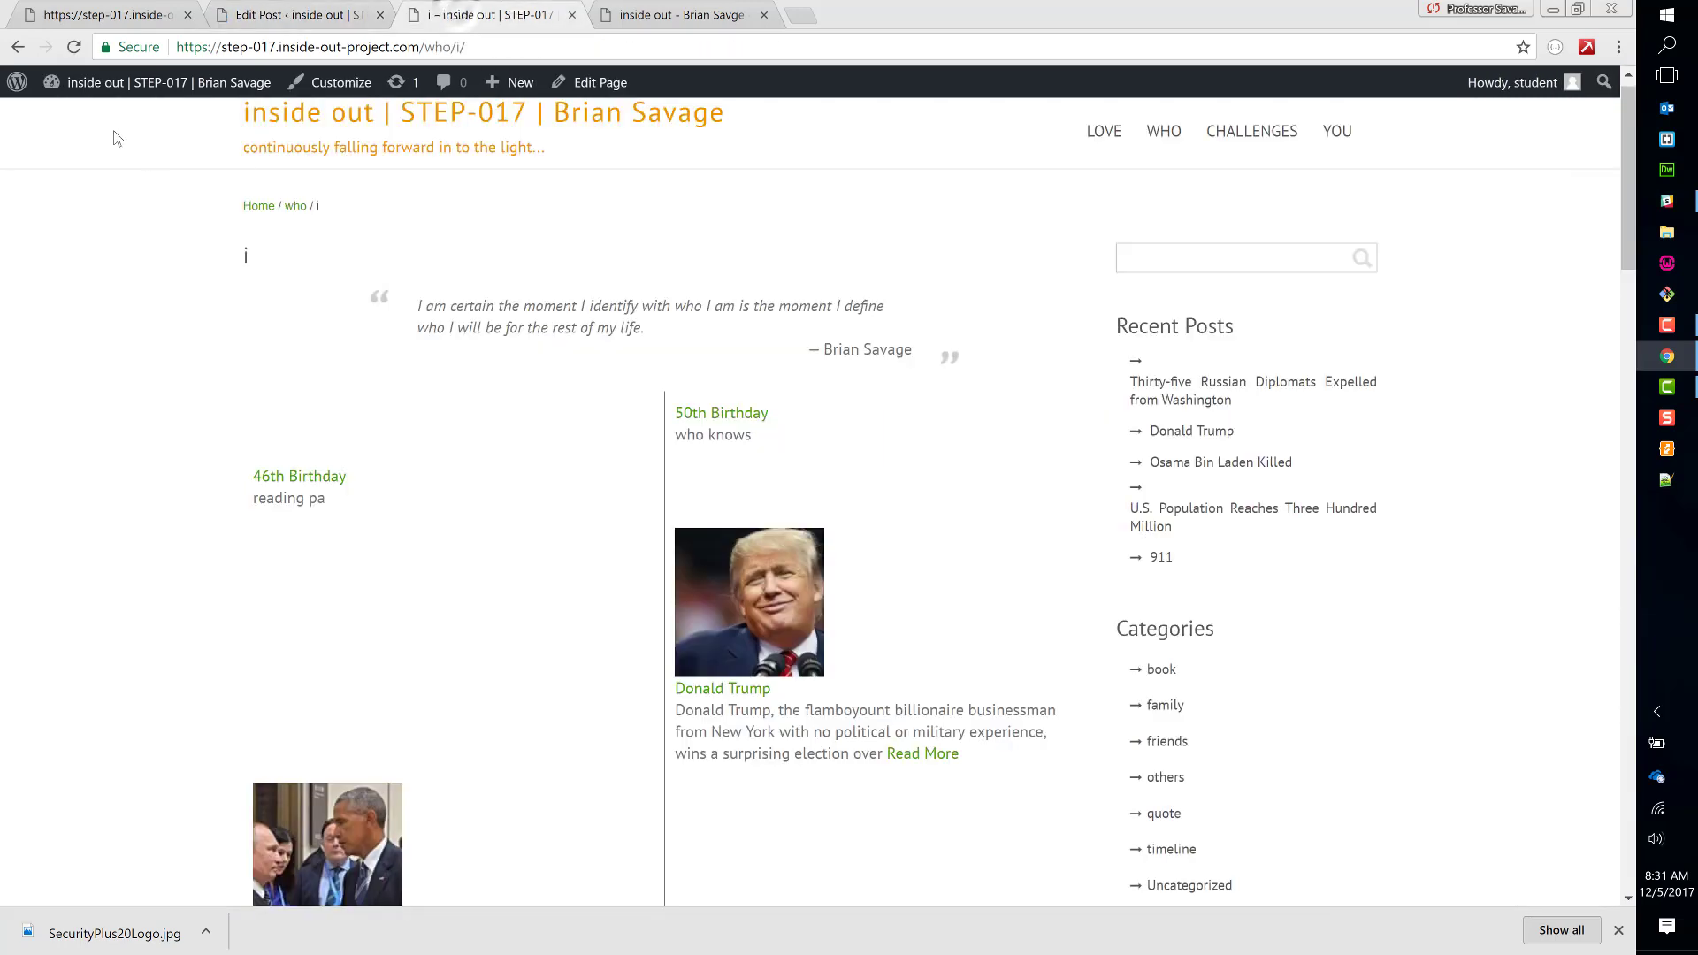
click(74, 46)
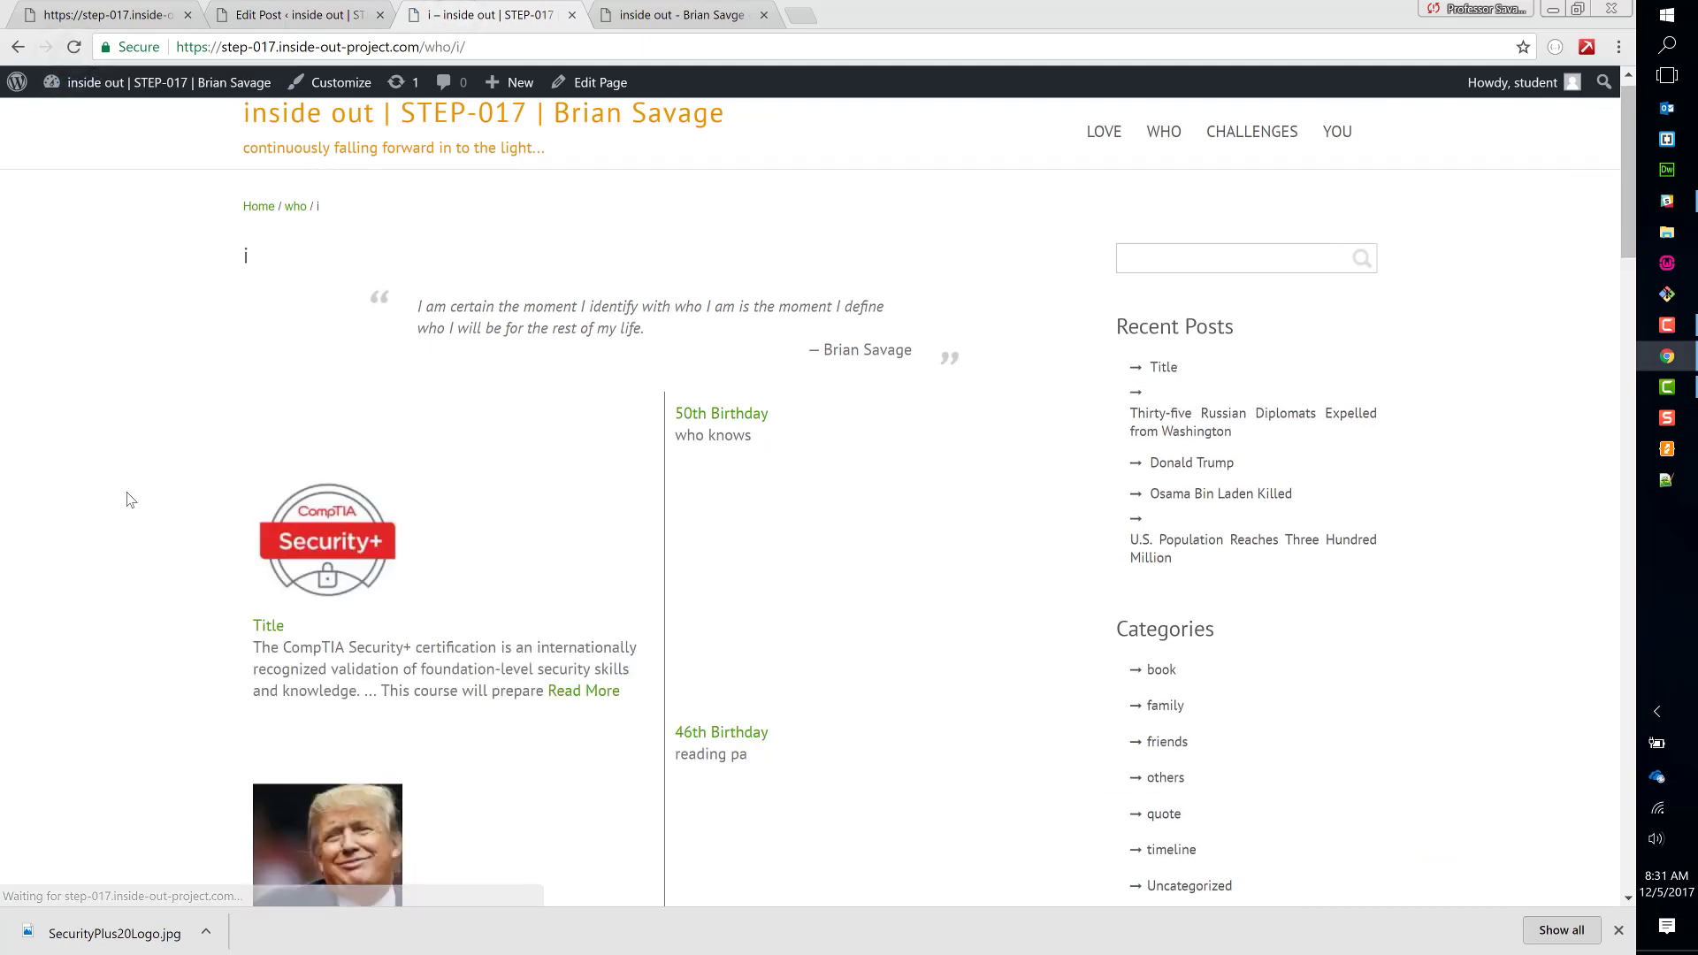
- Check the CompTIA Security+ entry on the WordPress timeline and on the reloaded step-018 i.html timeline page
scroll(805, 758, down, 4)
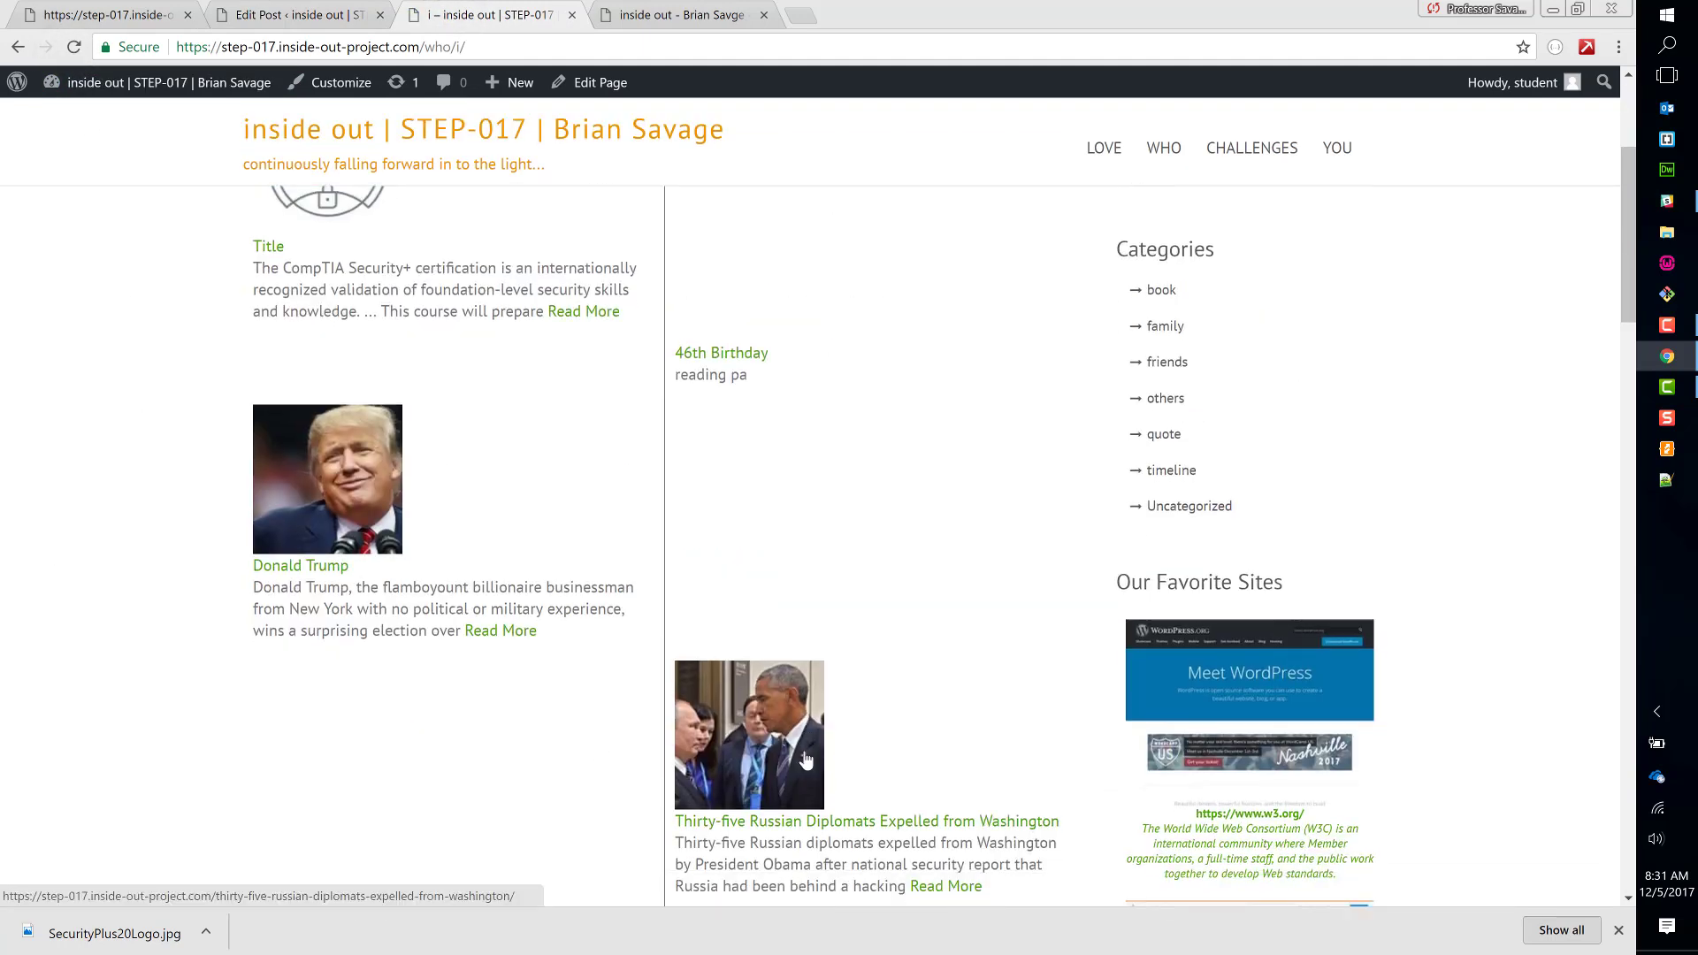
scroll(805, 758, up, 2)
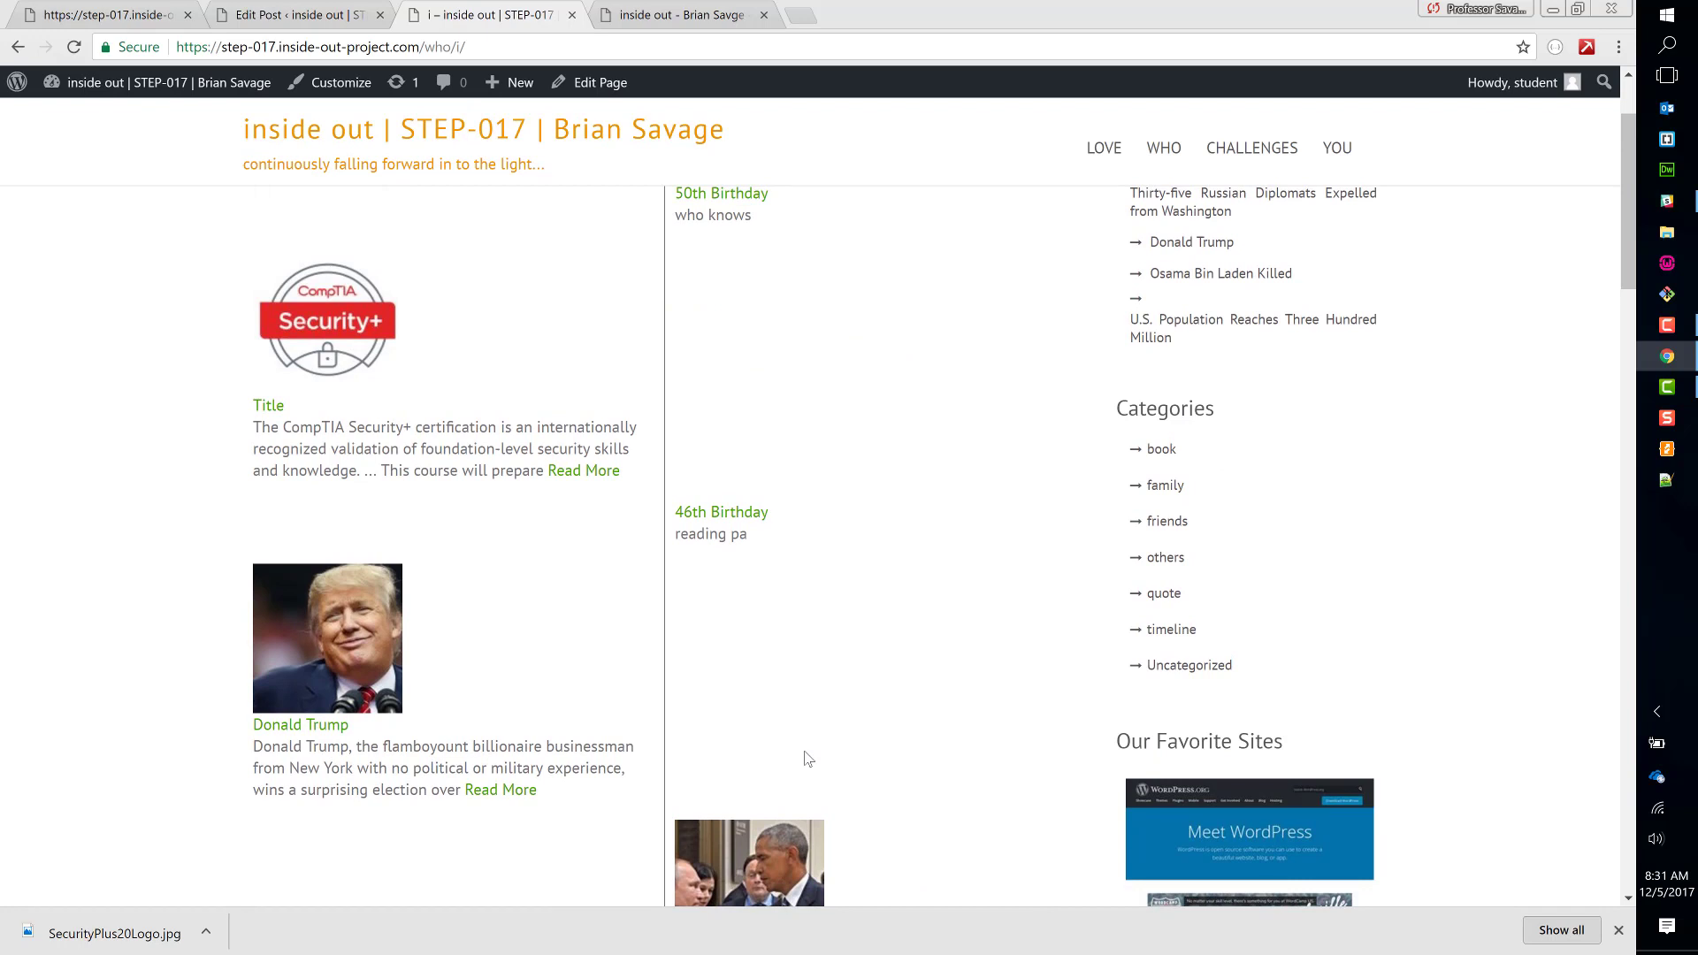
click(670, 12)
scroll(962, 309, up, 8)
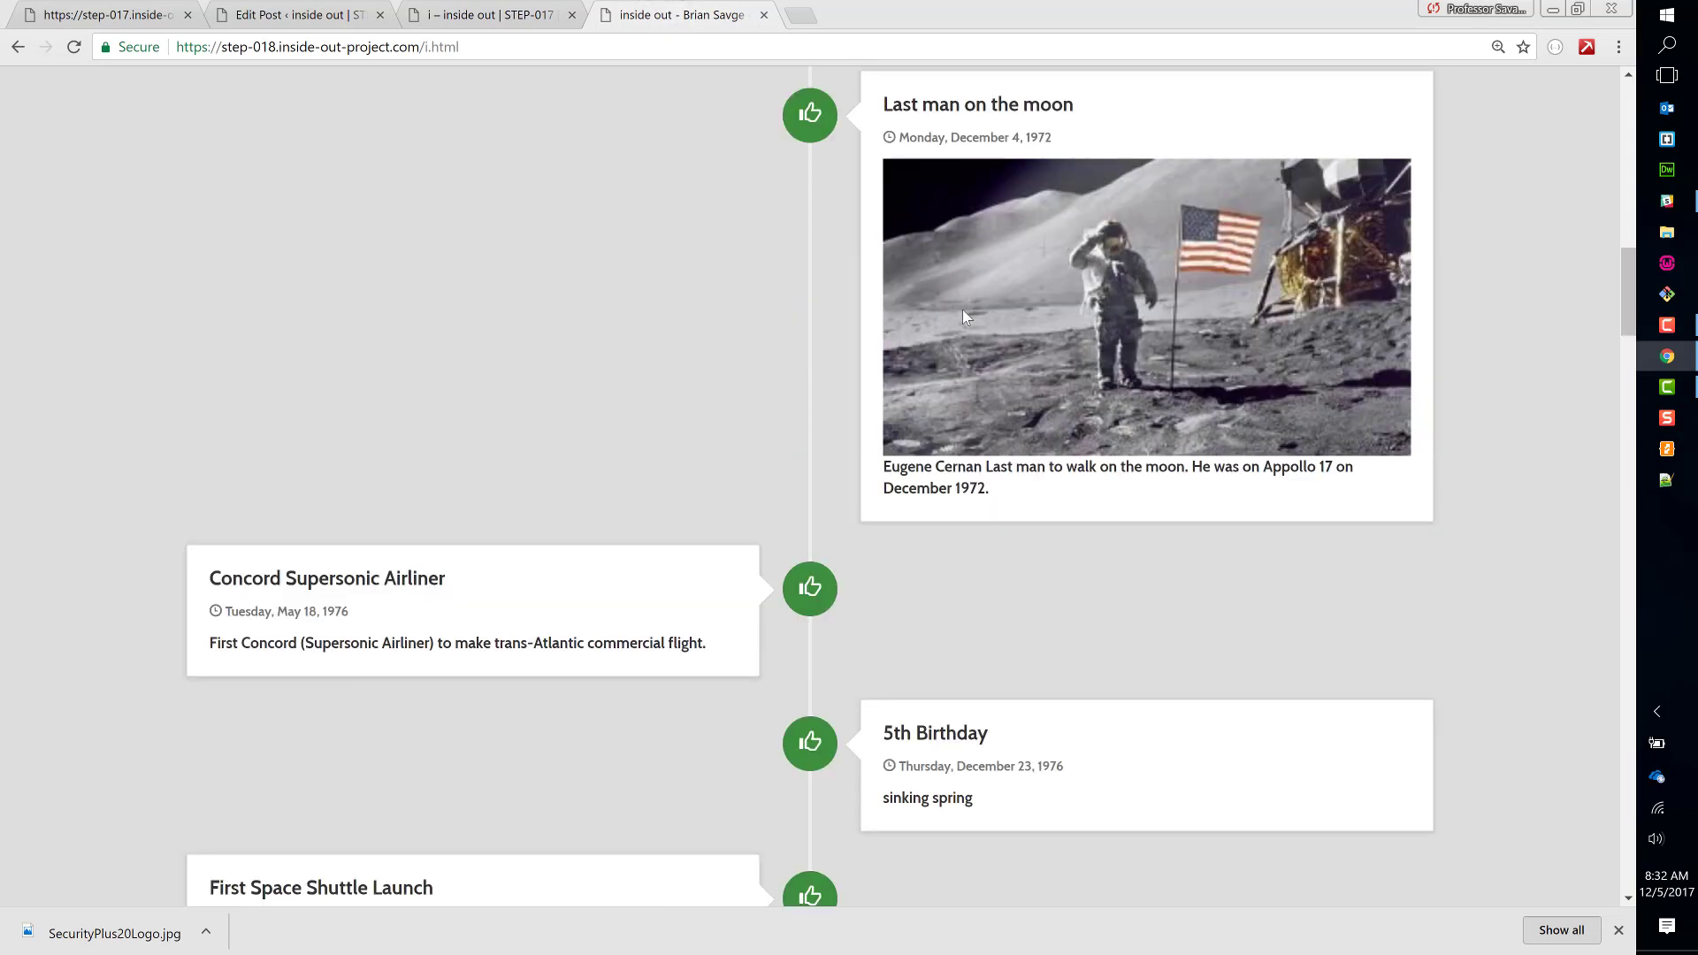
scroll(962, 310, up, 10)
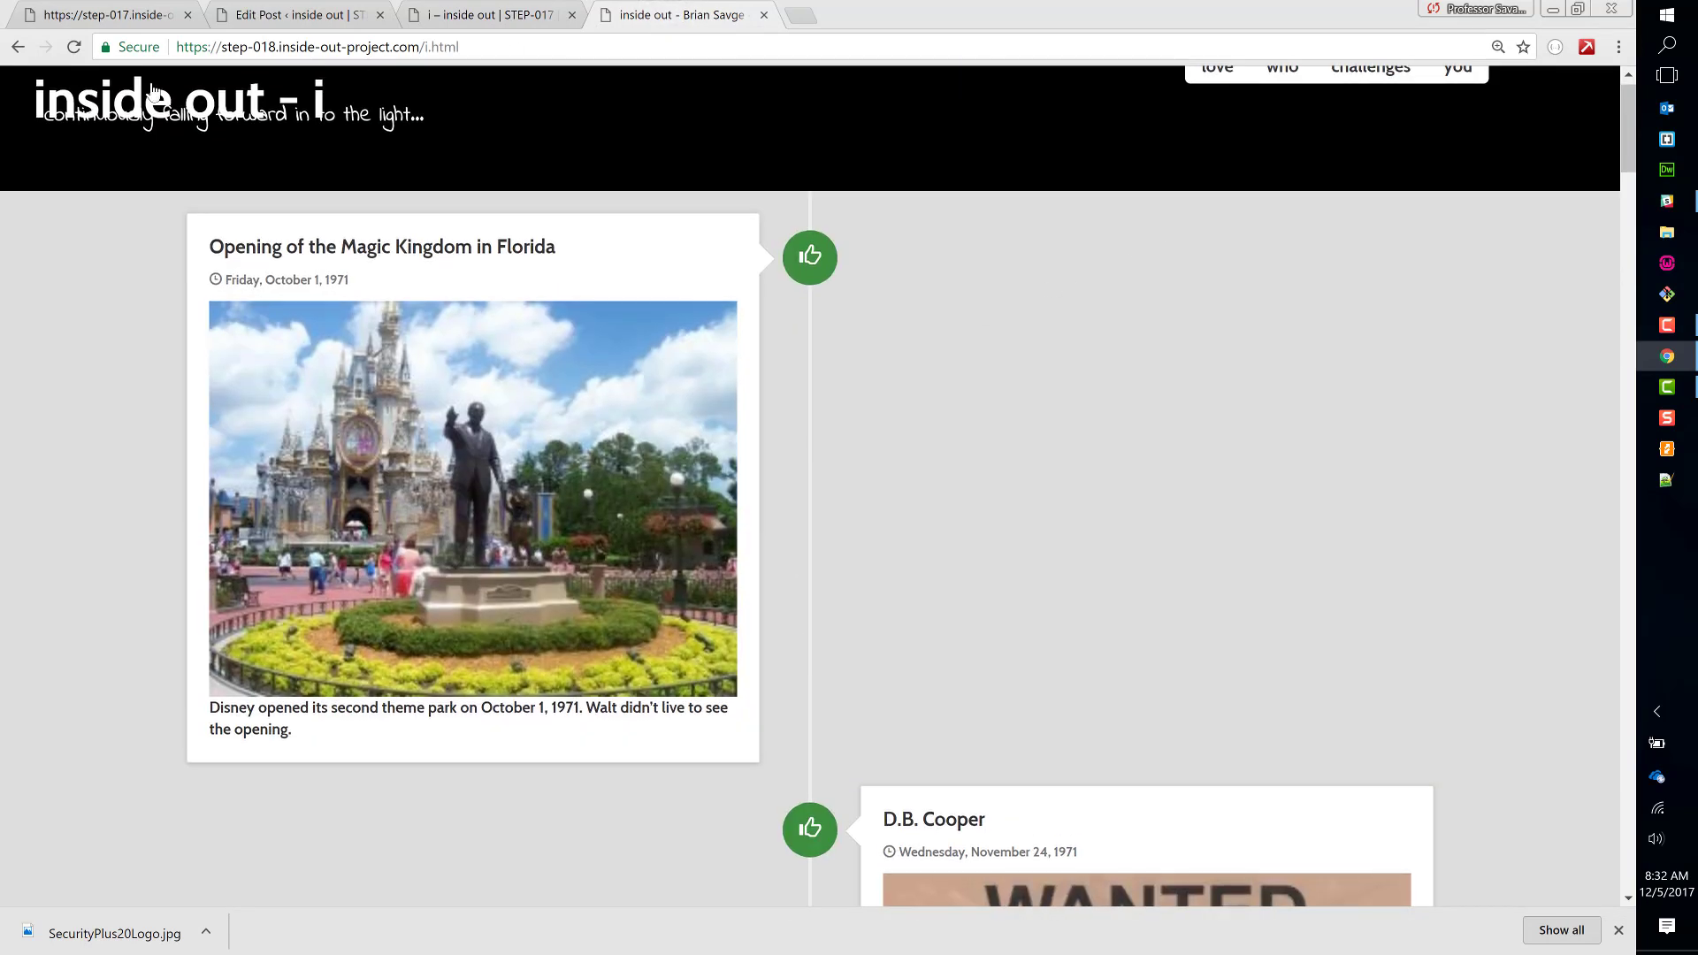
click(75, 48)
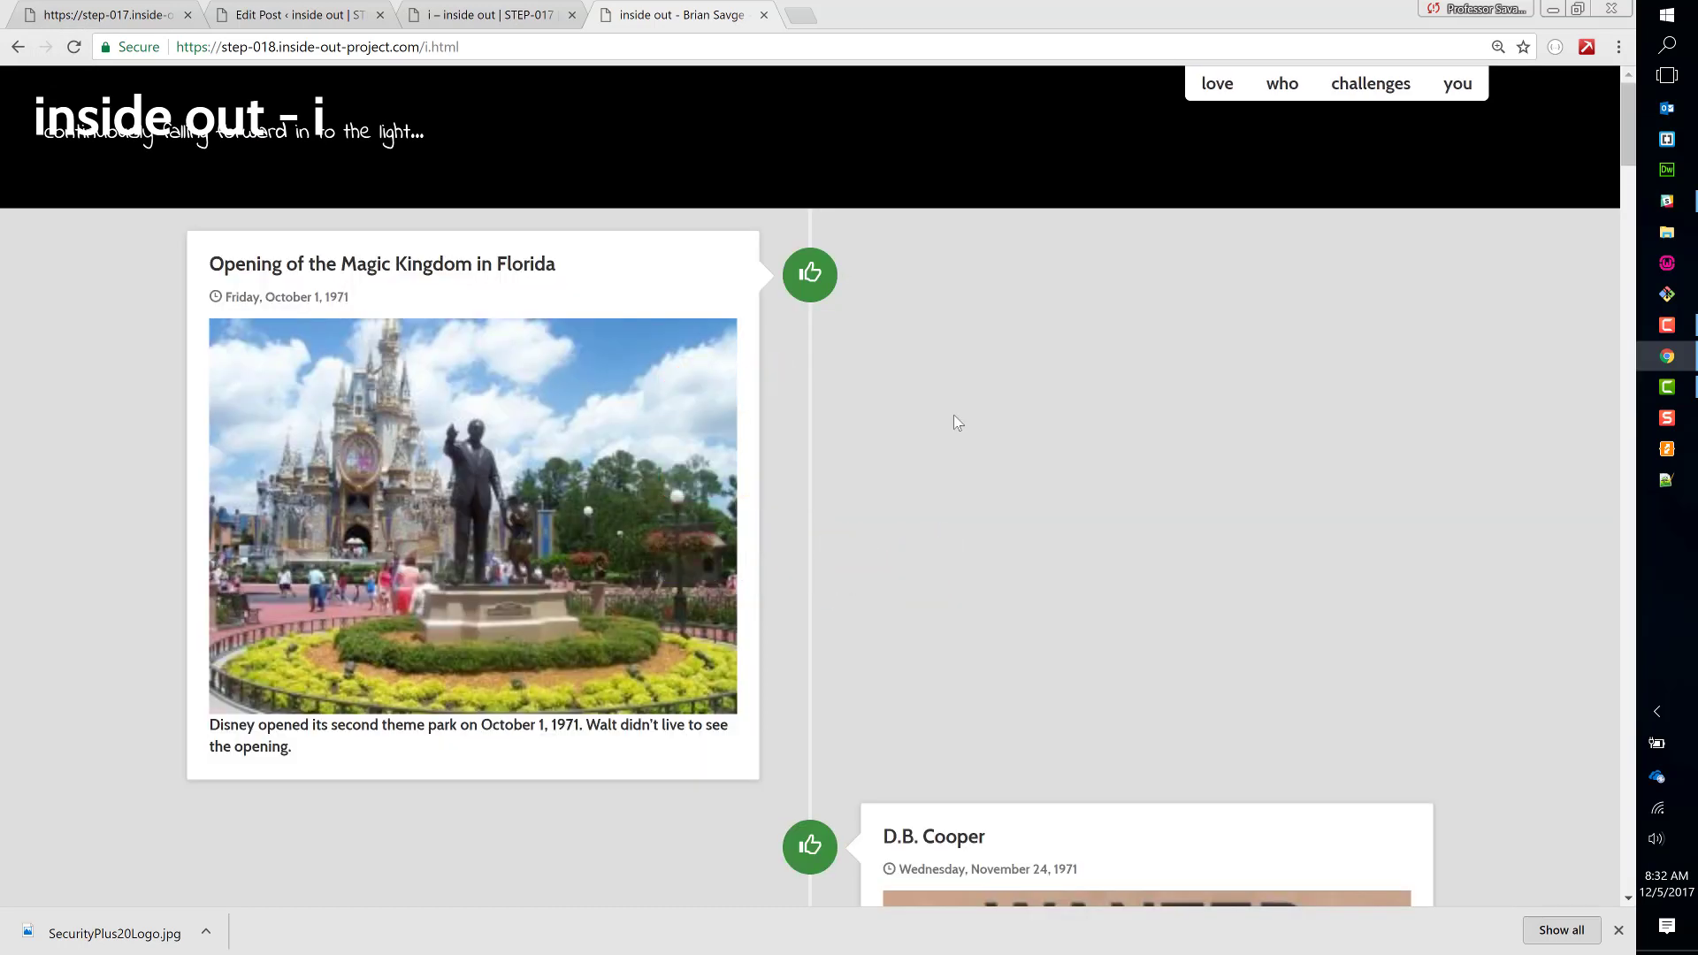
scroll(953, 416, down, 5)
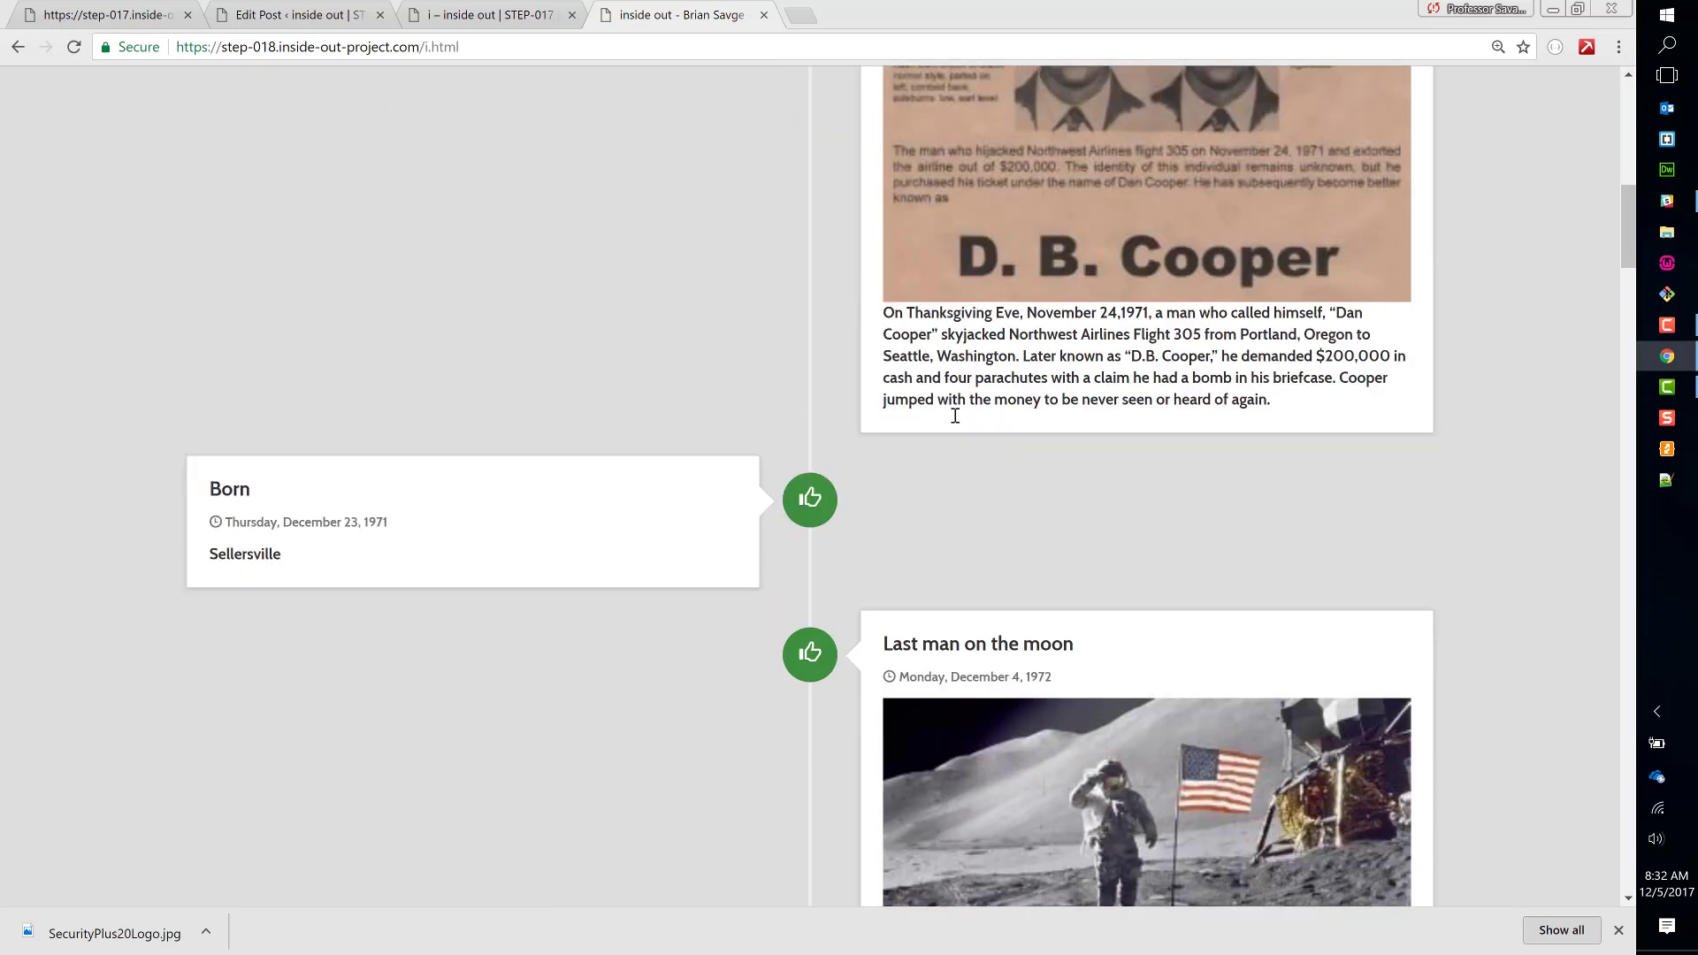
scroll(953, 415, down, 15)
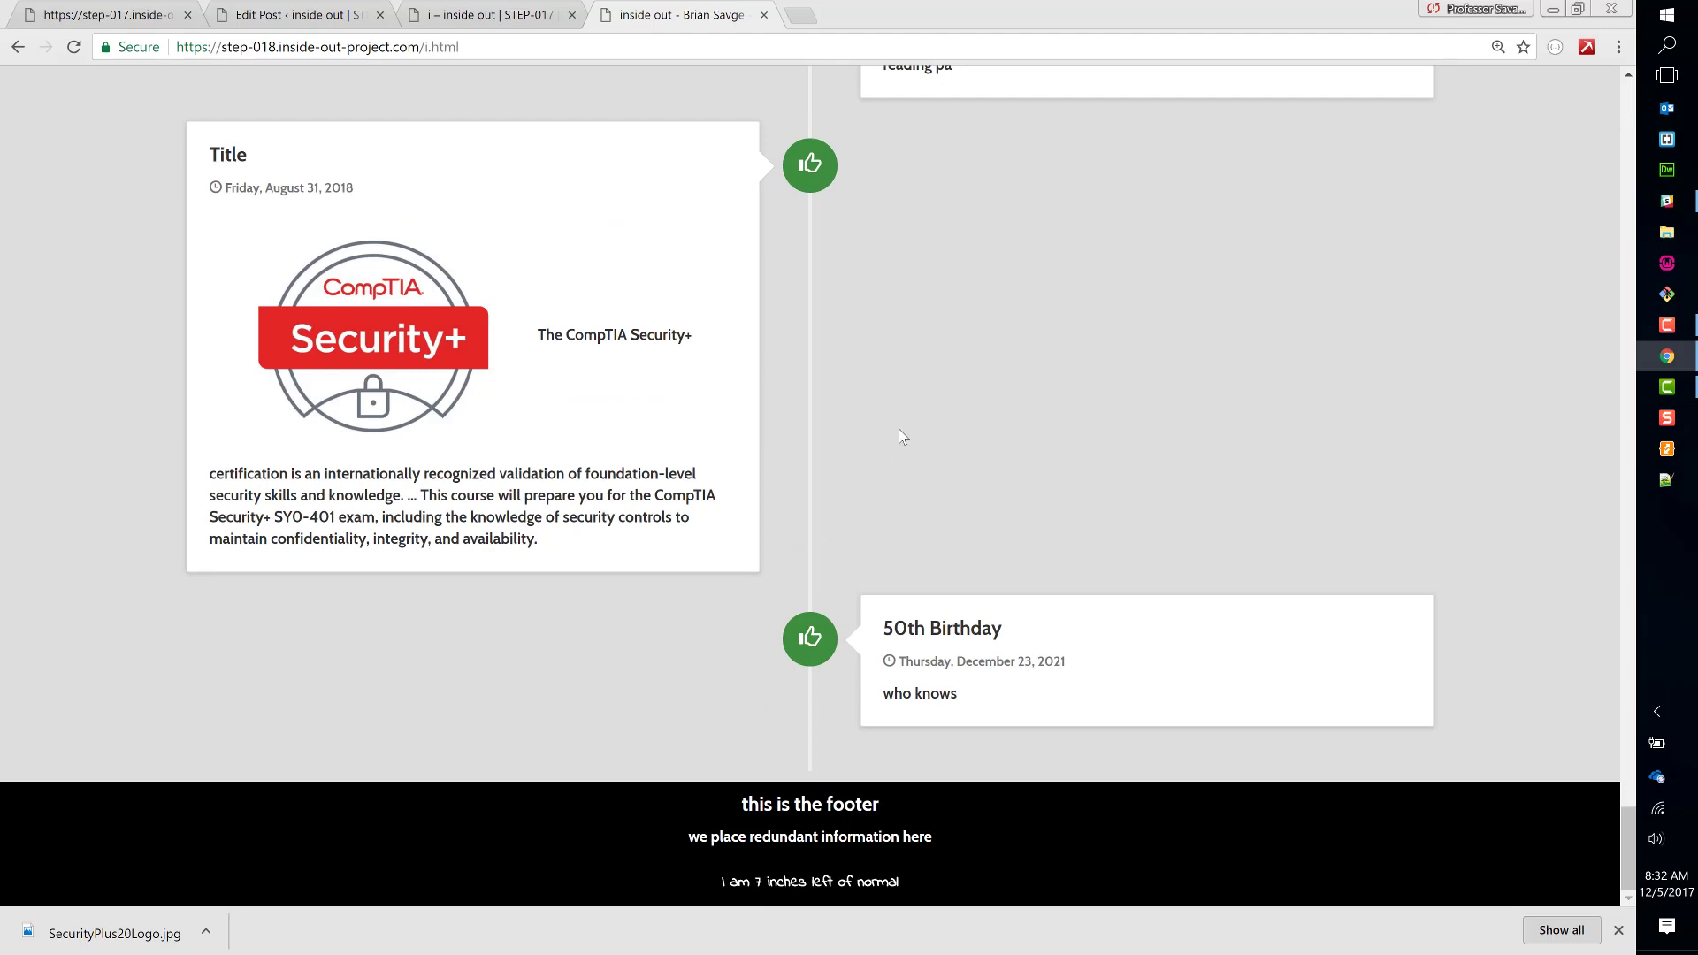
scroll(898, 428, up, 10)
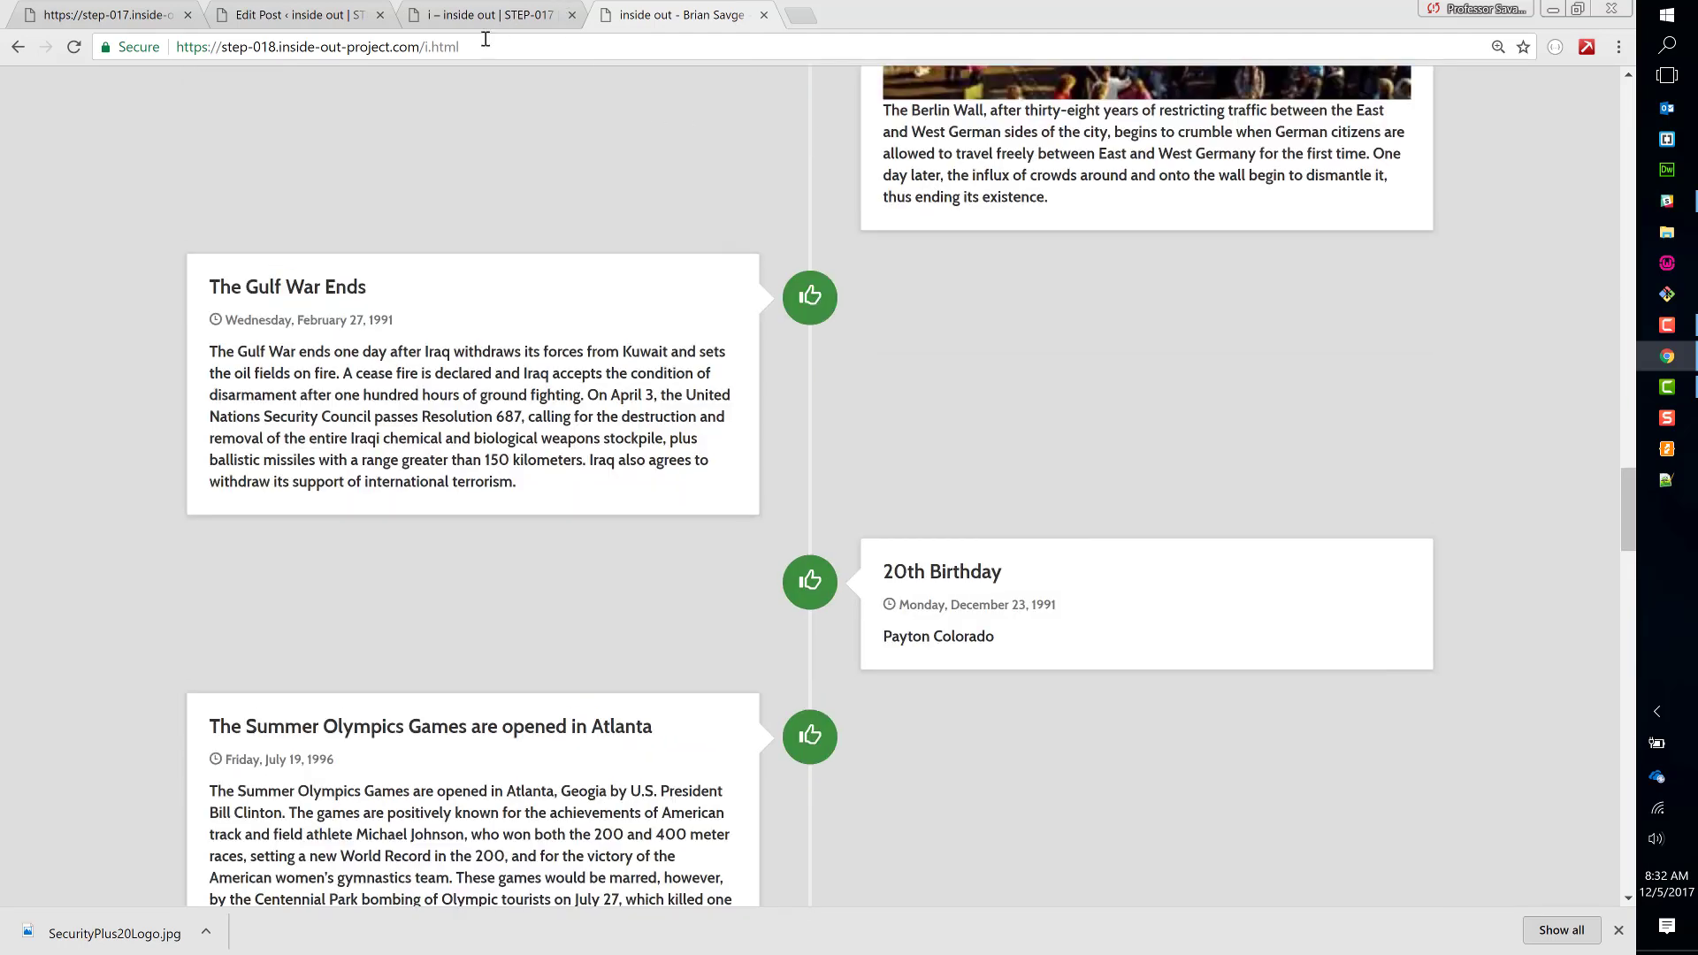
- Return to the WordPress site and reopen the "i" timeline page under "who"
click(485, 16)
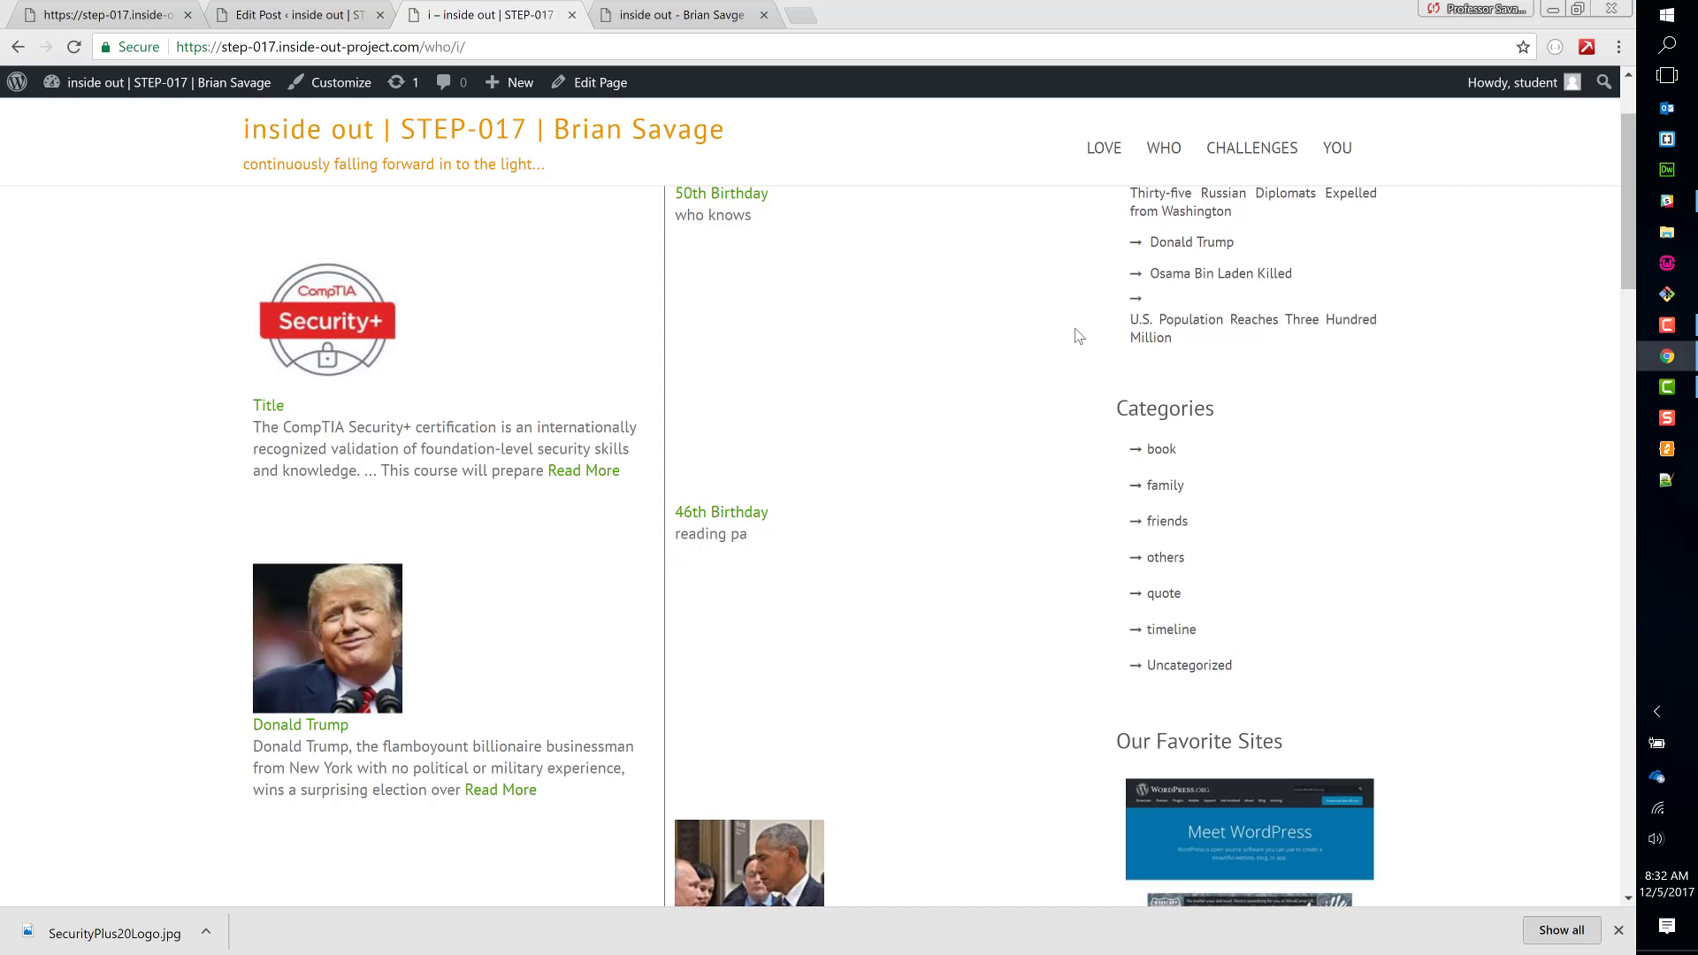
mouse_move(1162, 152)
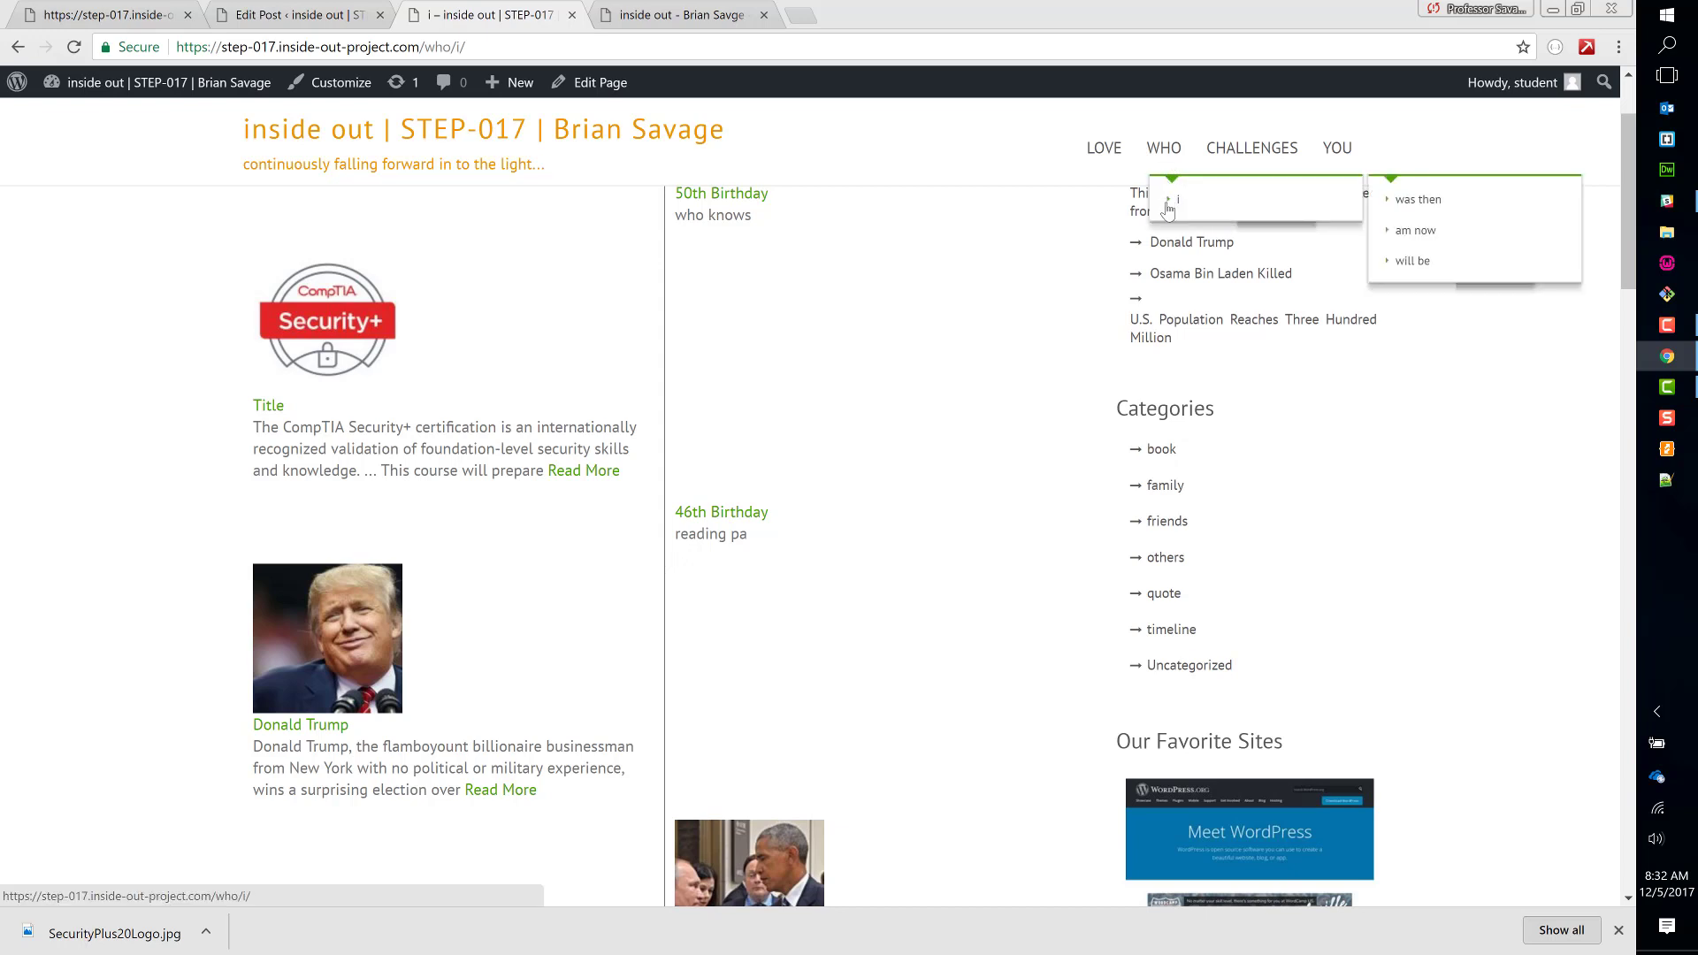
click(1169, 199)
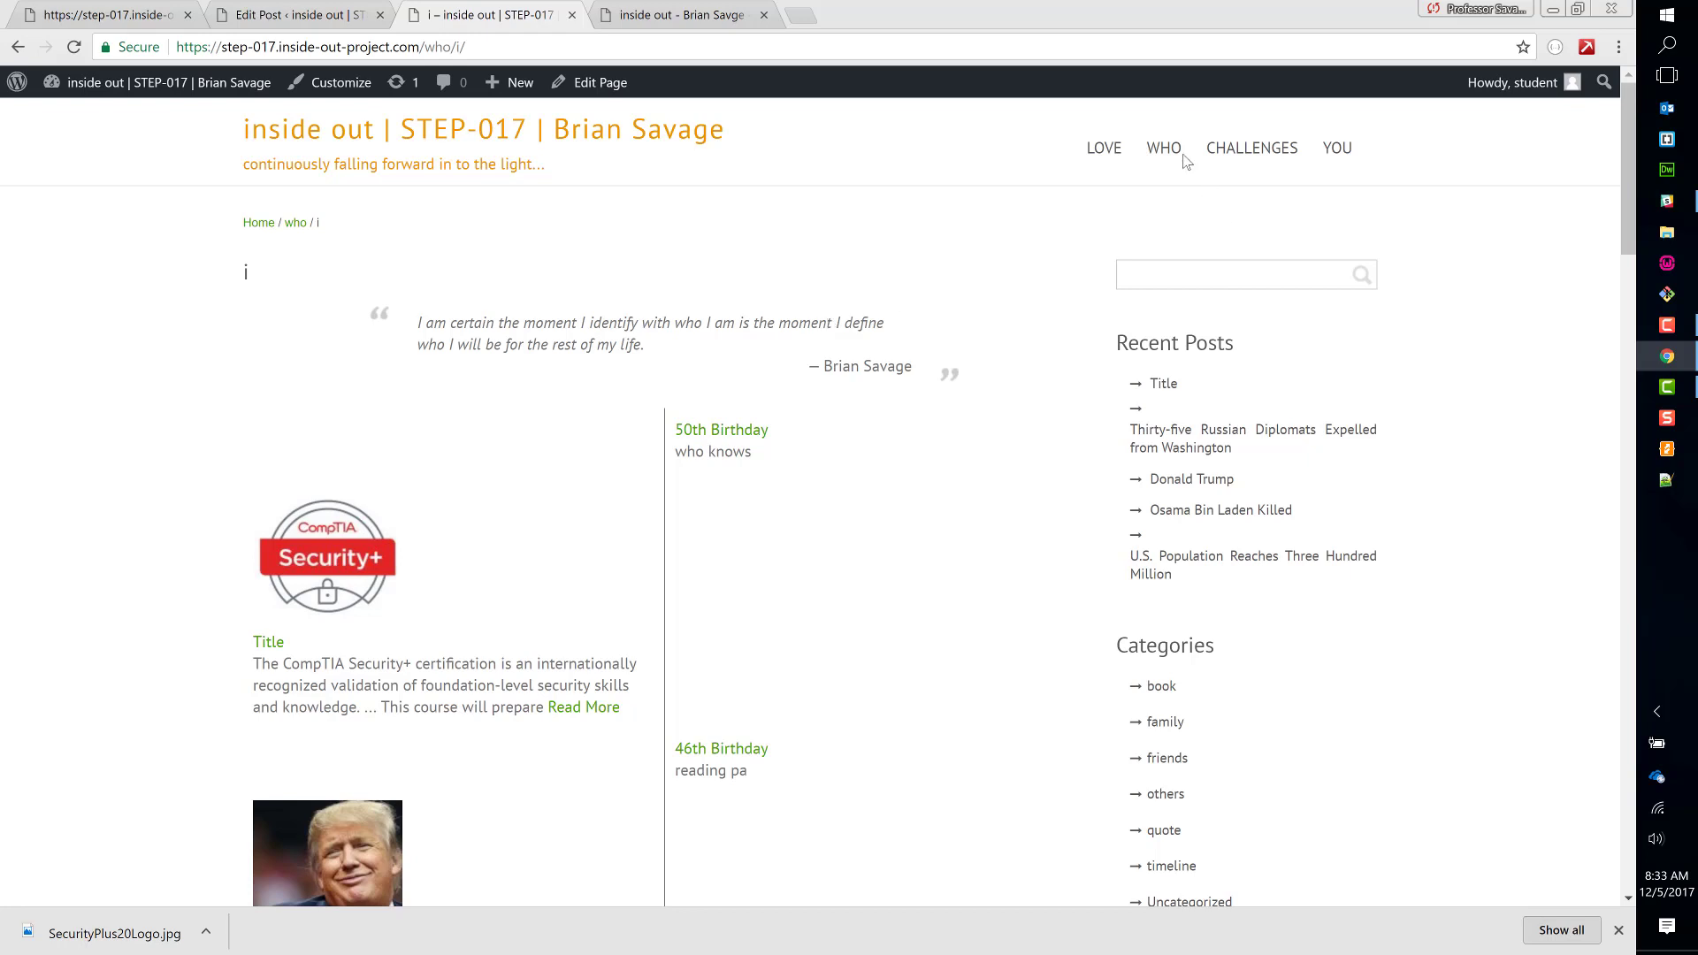
- Open the "was then" page under "i" and review the order of its timeline entries from beginning to end
mouse_move(1168, 159)
mouse_move(1172, 201)
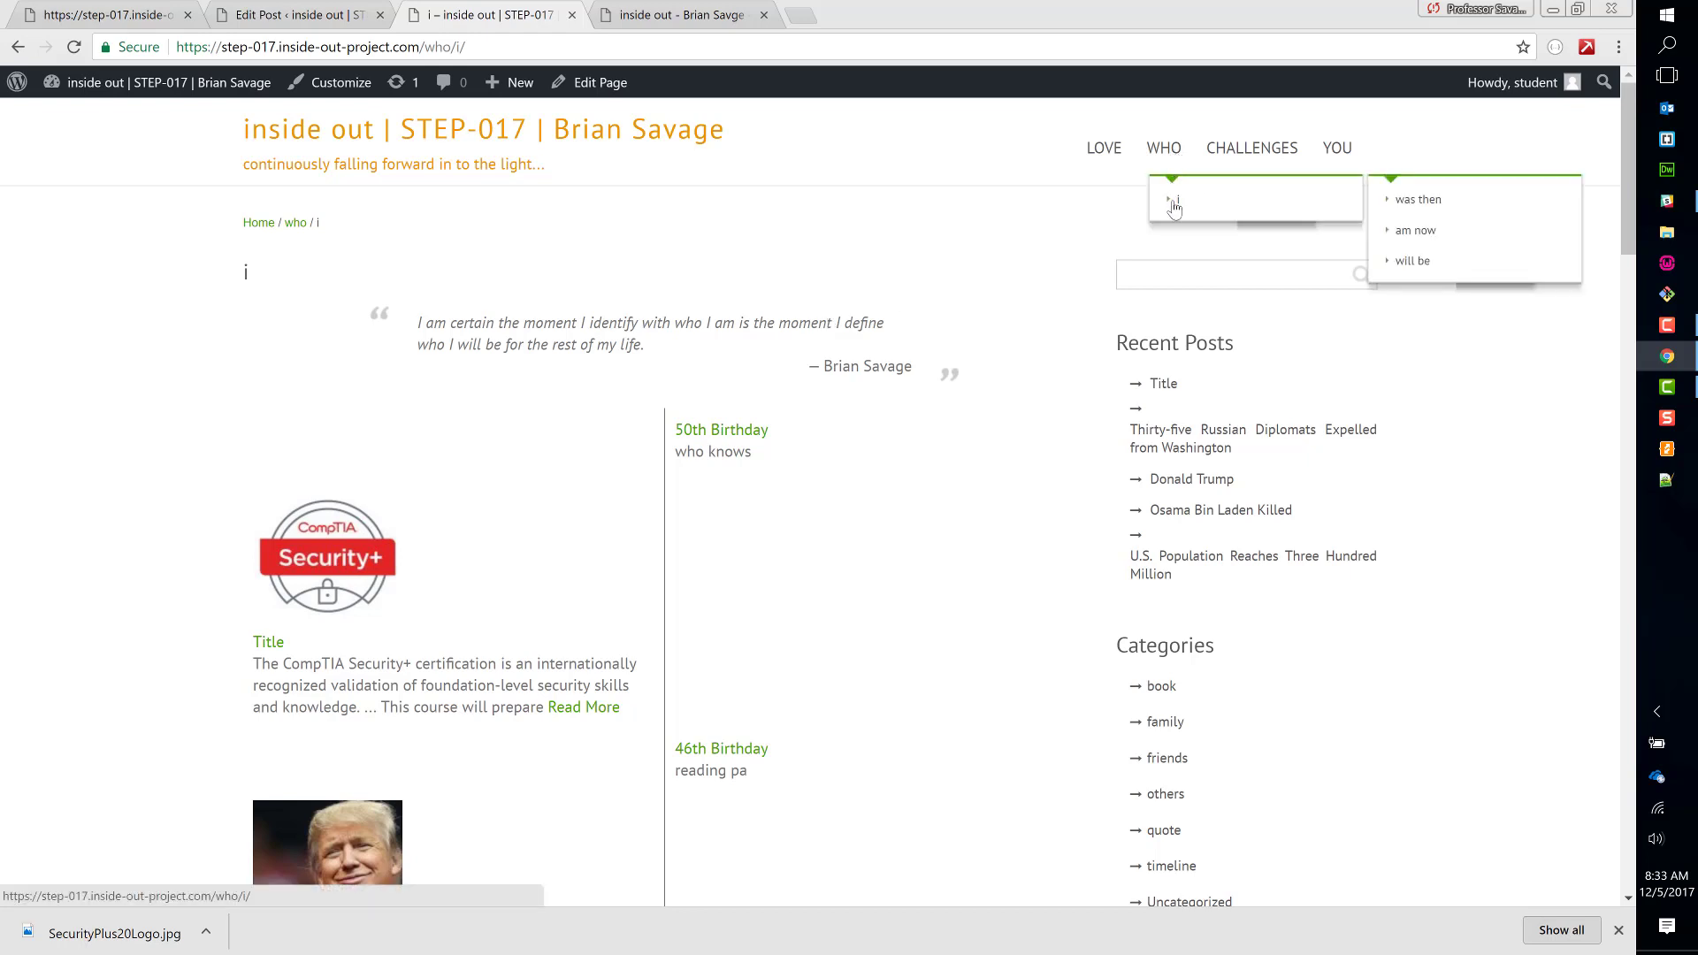
click(1417, 198)
scroll(1023, 543, down, 15)
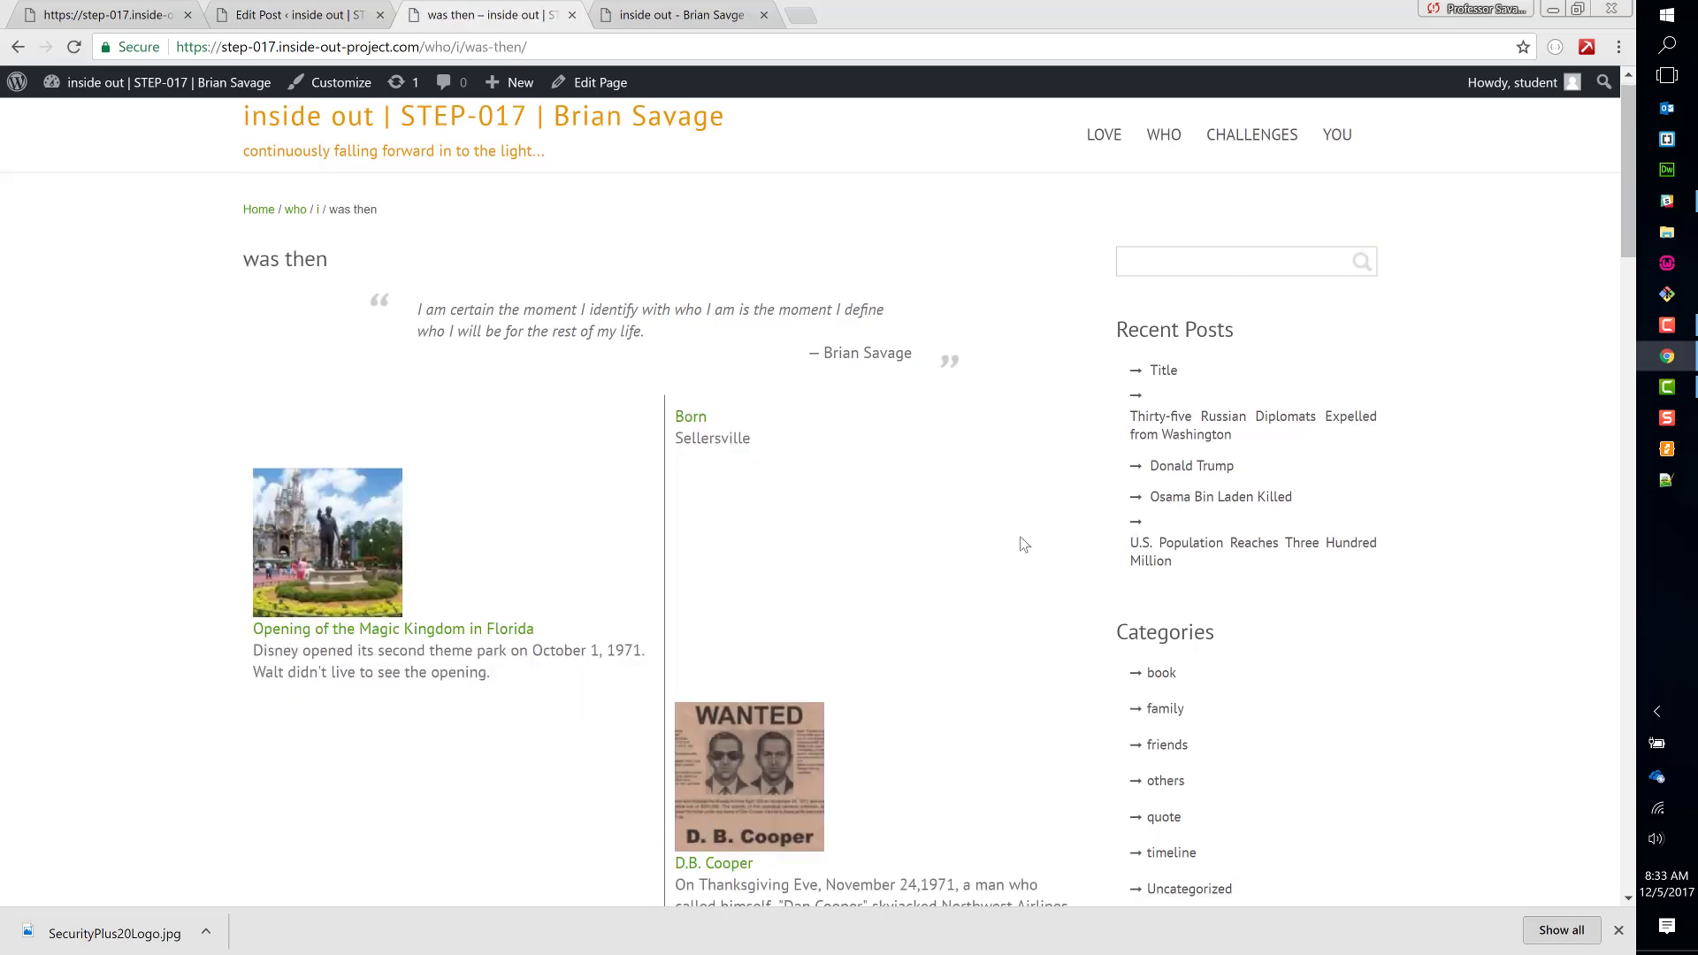
scroll(1023, 543, down, 5)
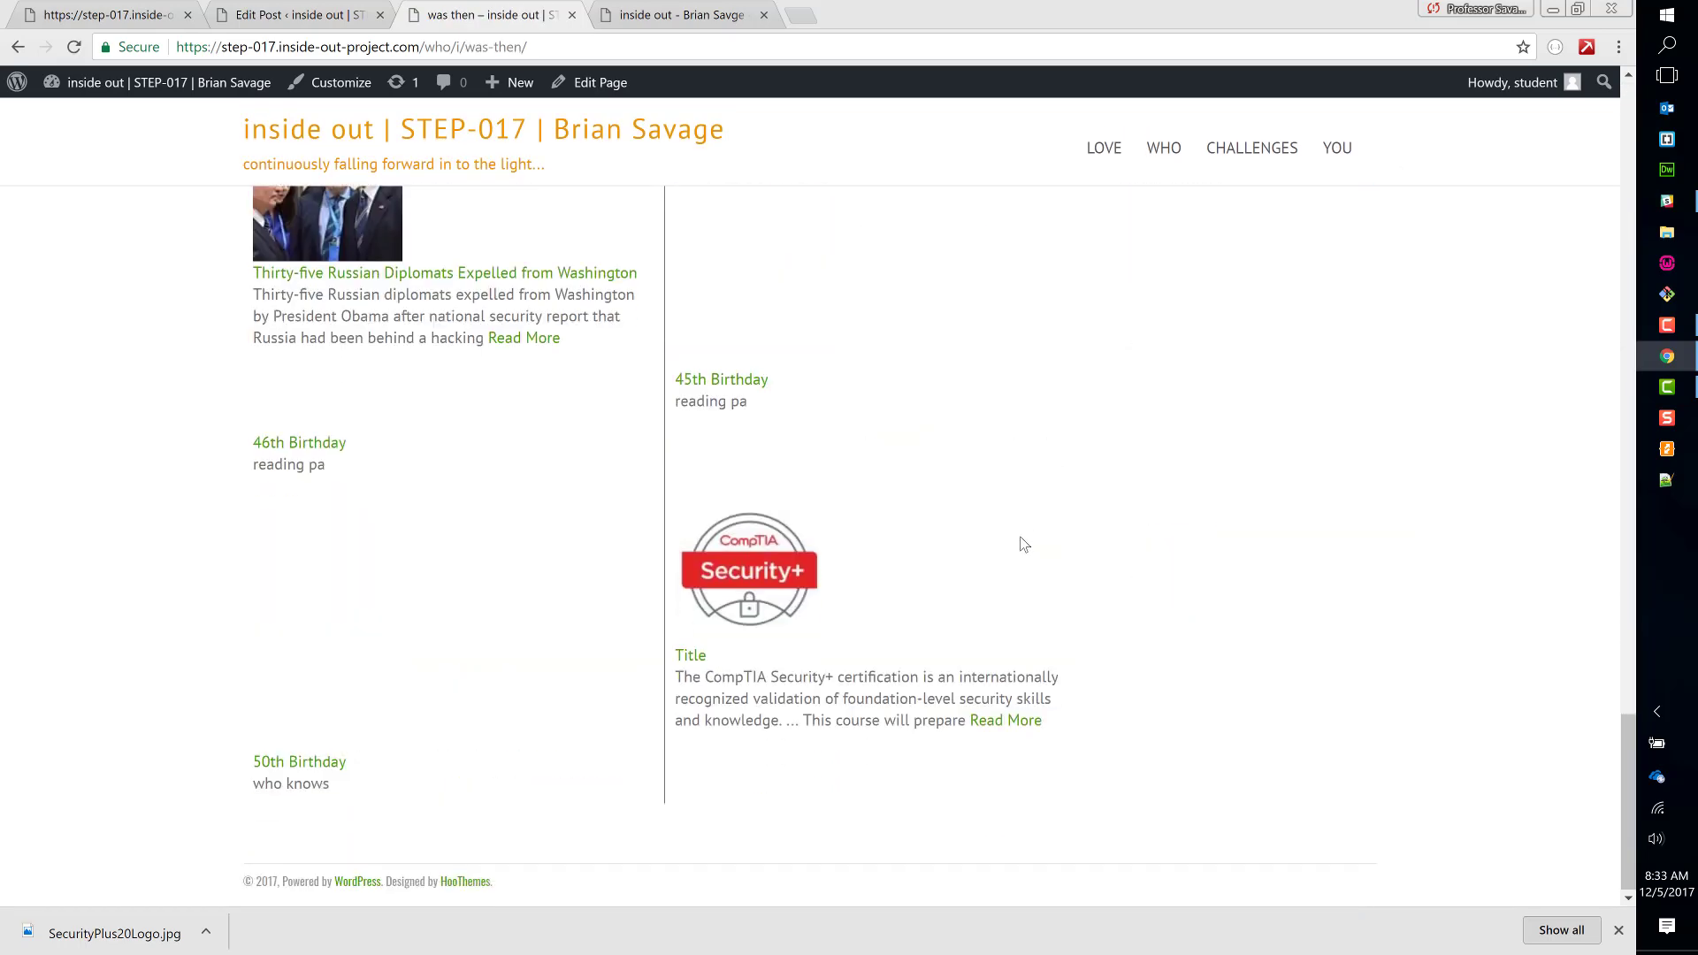
scroll(1023, 543, up, 15)
scroll(1023, 543, up, 10)
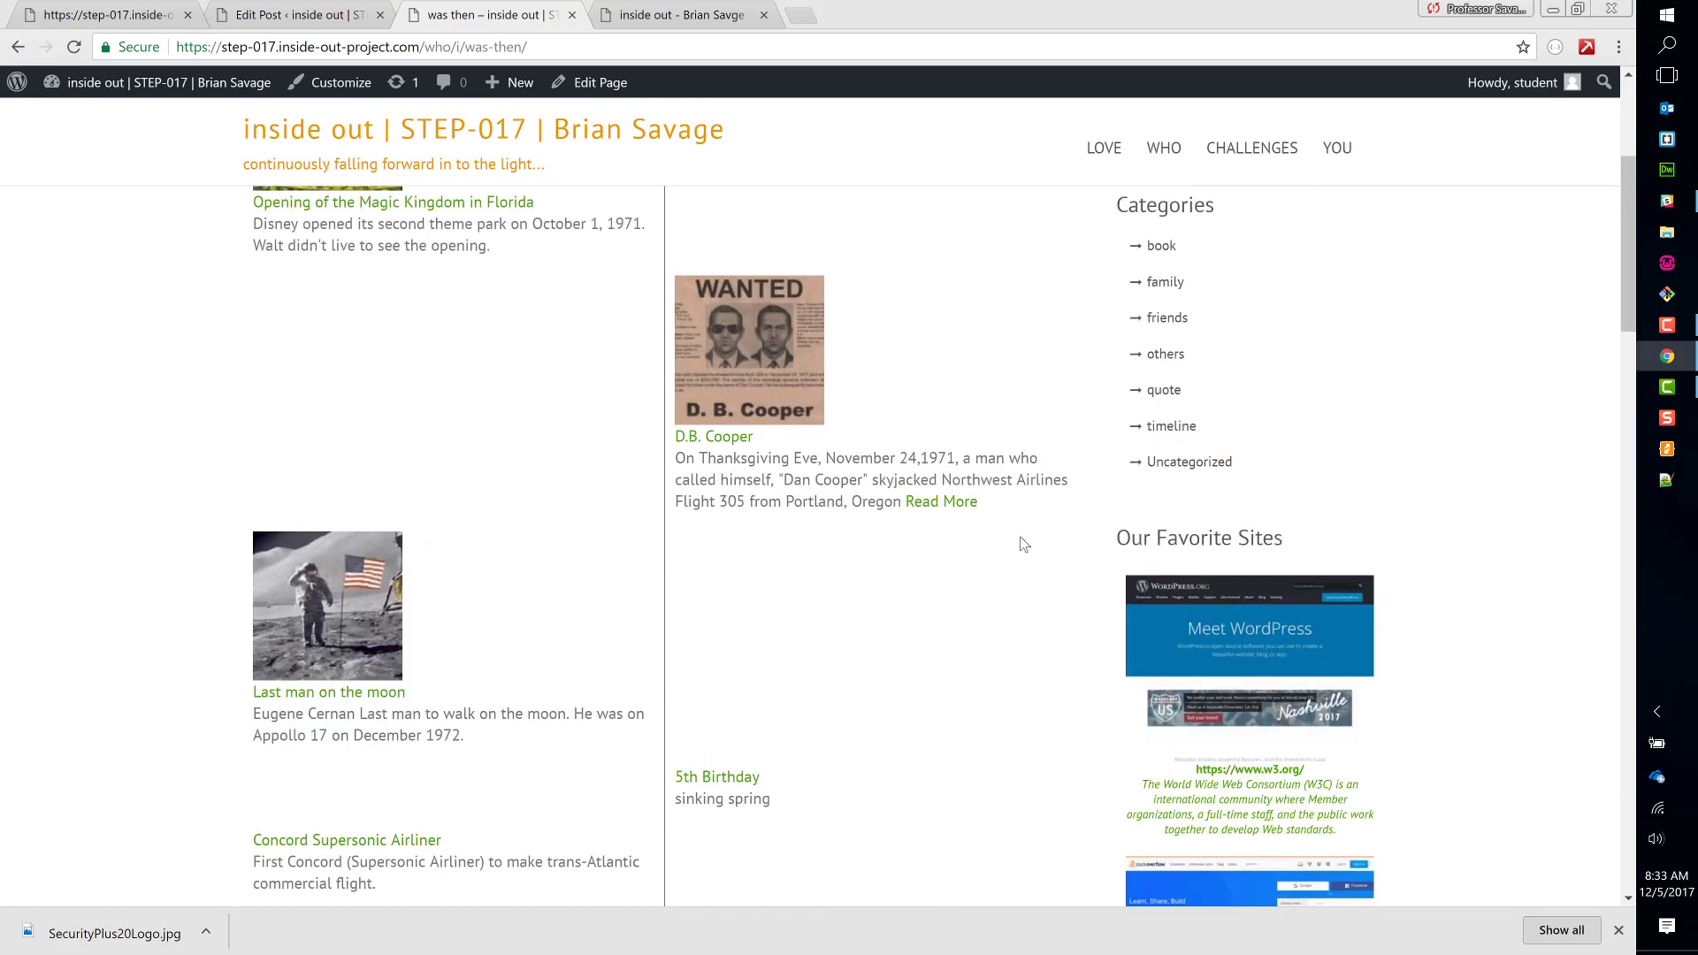
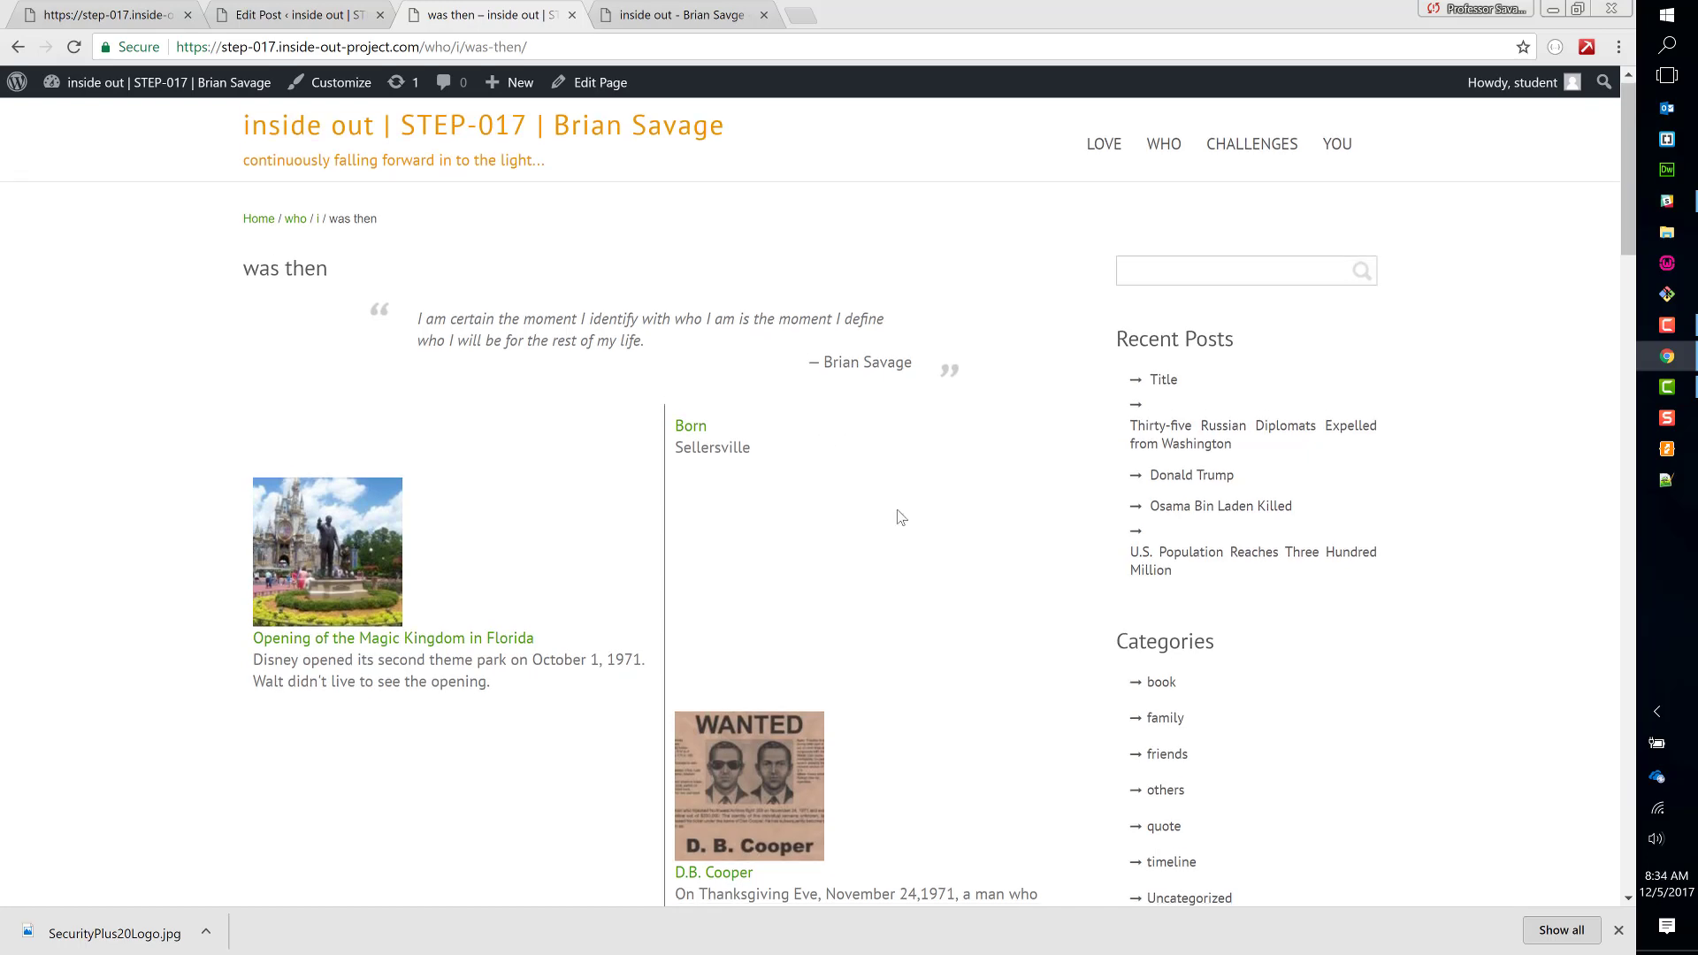
scroll(900, 518, down, 6)
scroll(901, 517, down, 3)
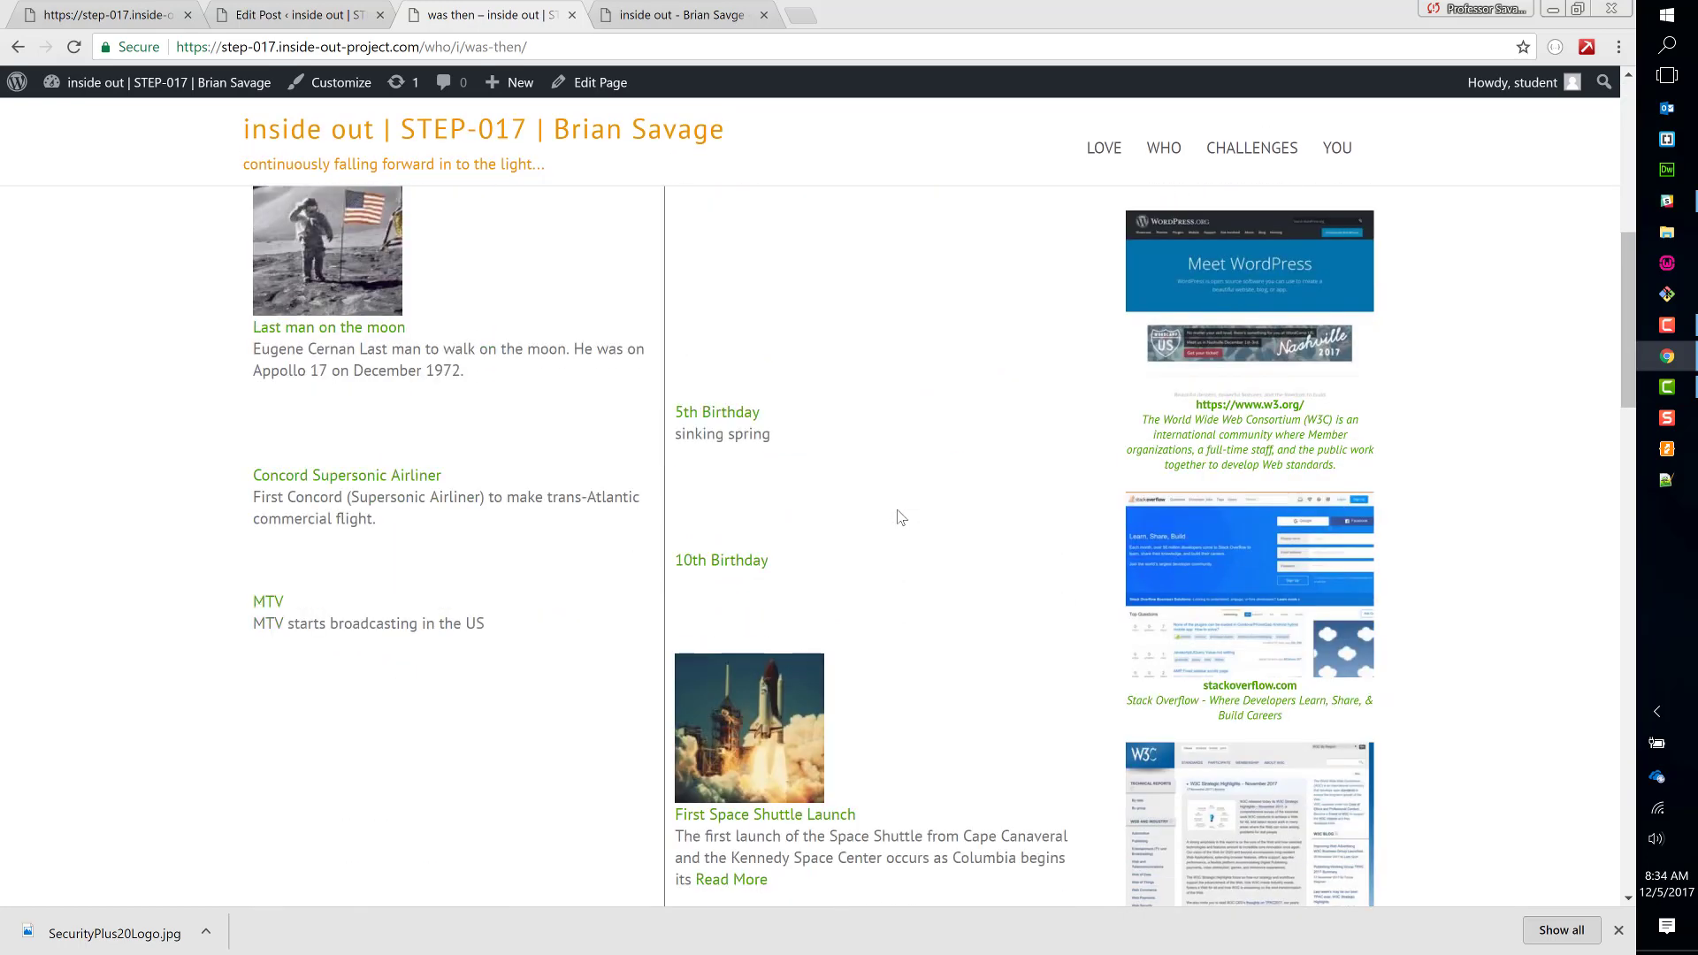
scroll(900, 517, down, 3)
scroll(900, 517, down, 3)
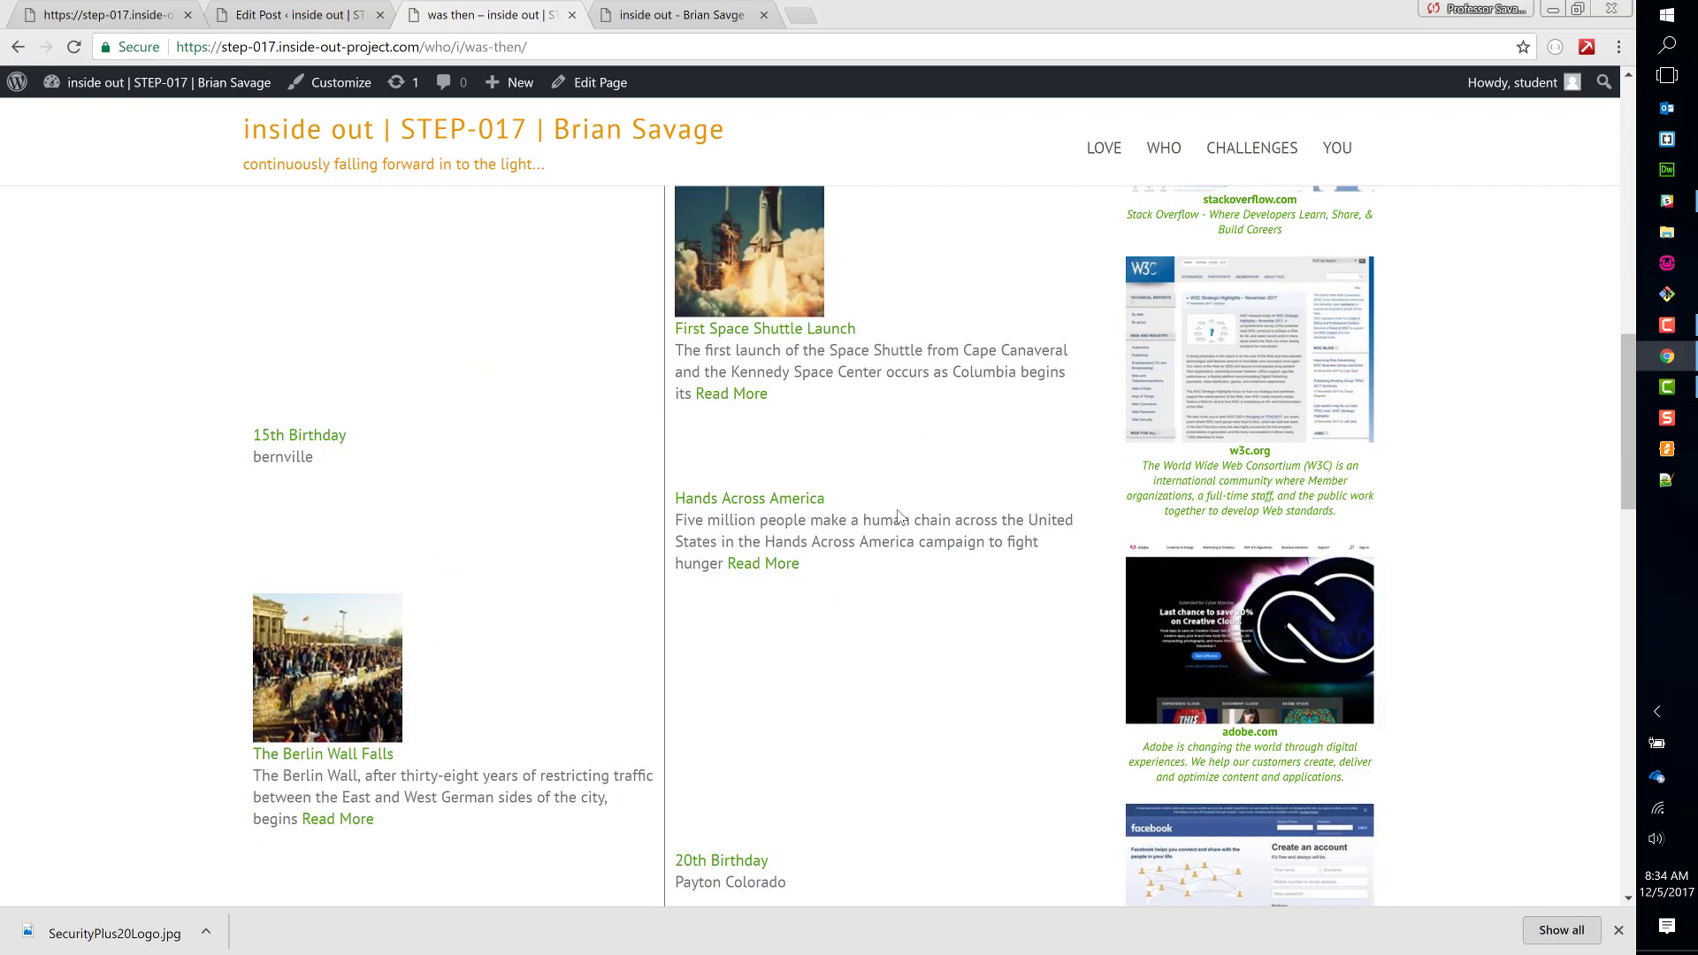
scroll(897, 515, up, 15)
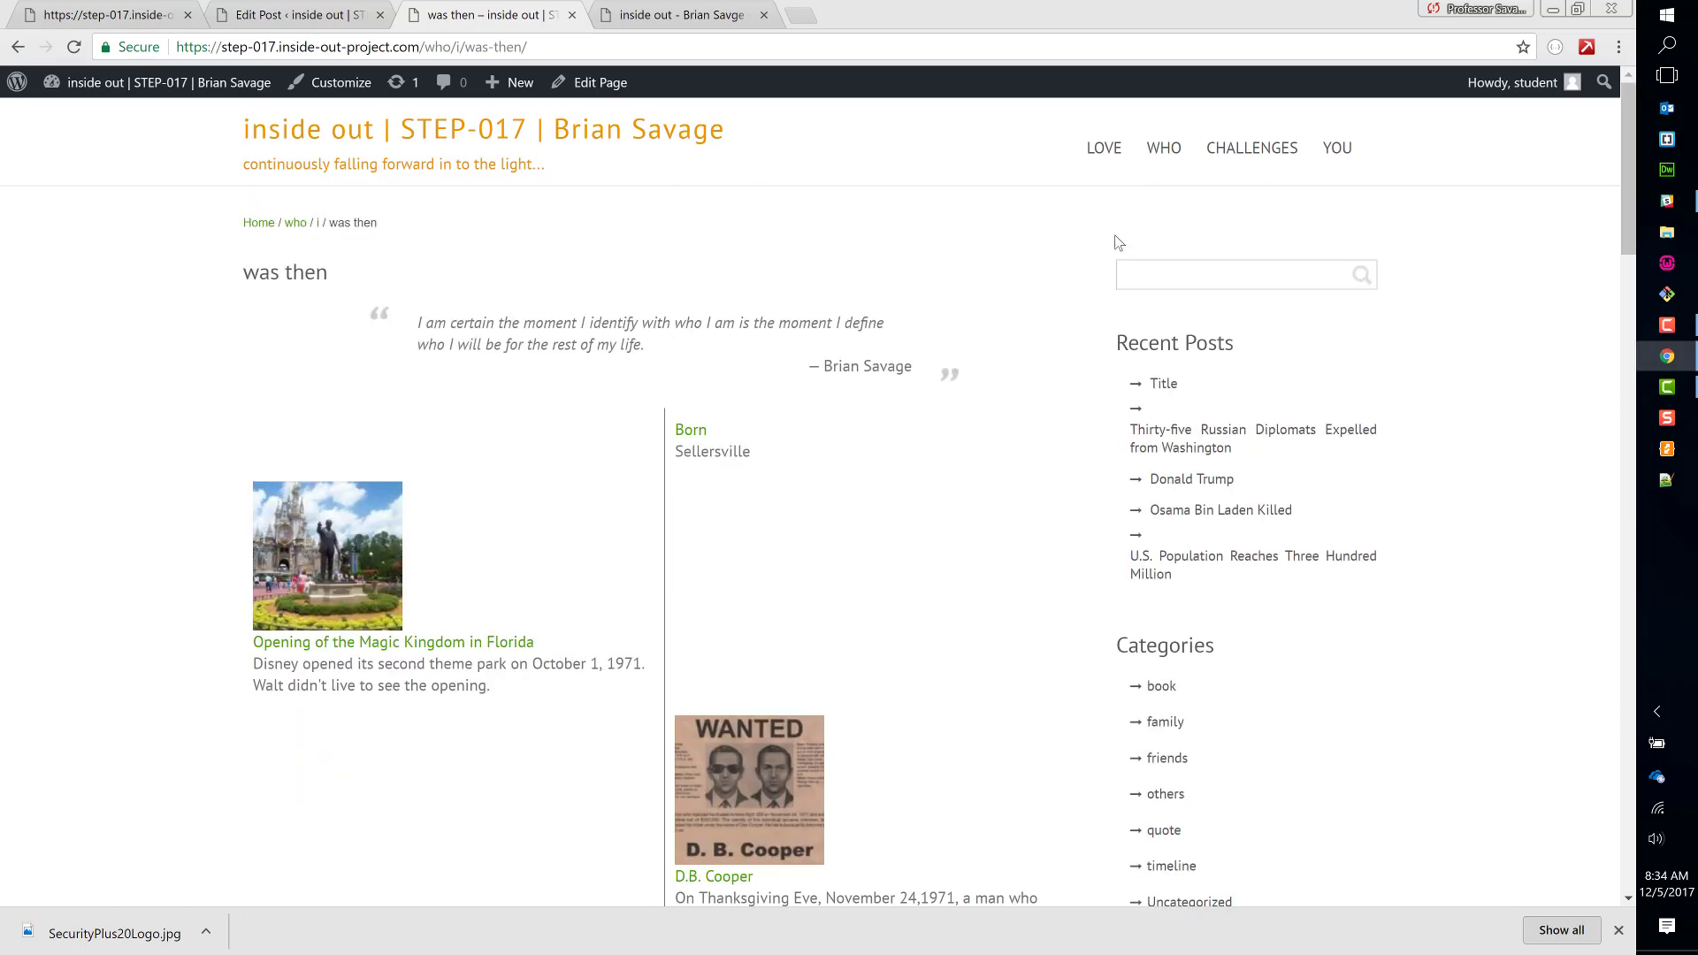
- Open the "will be" page under "i" and view the subpages listed under "love"
mouse_move(1163, 151)
mouse_move(1175, 210)
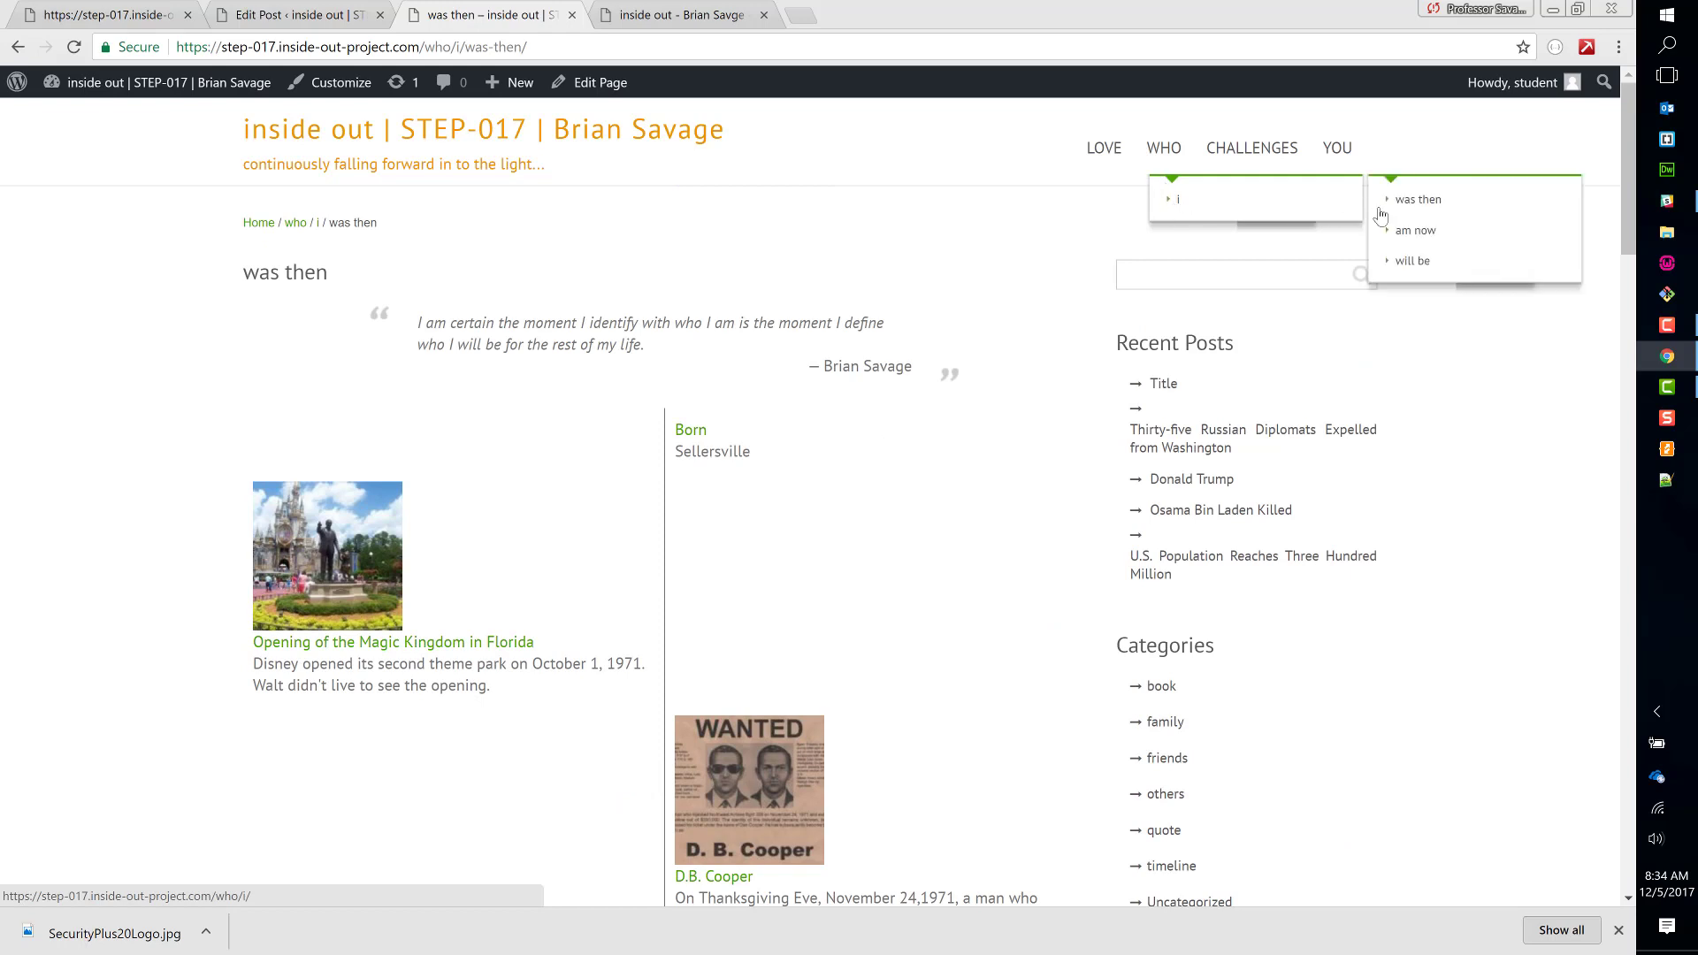
click(1412, 266)
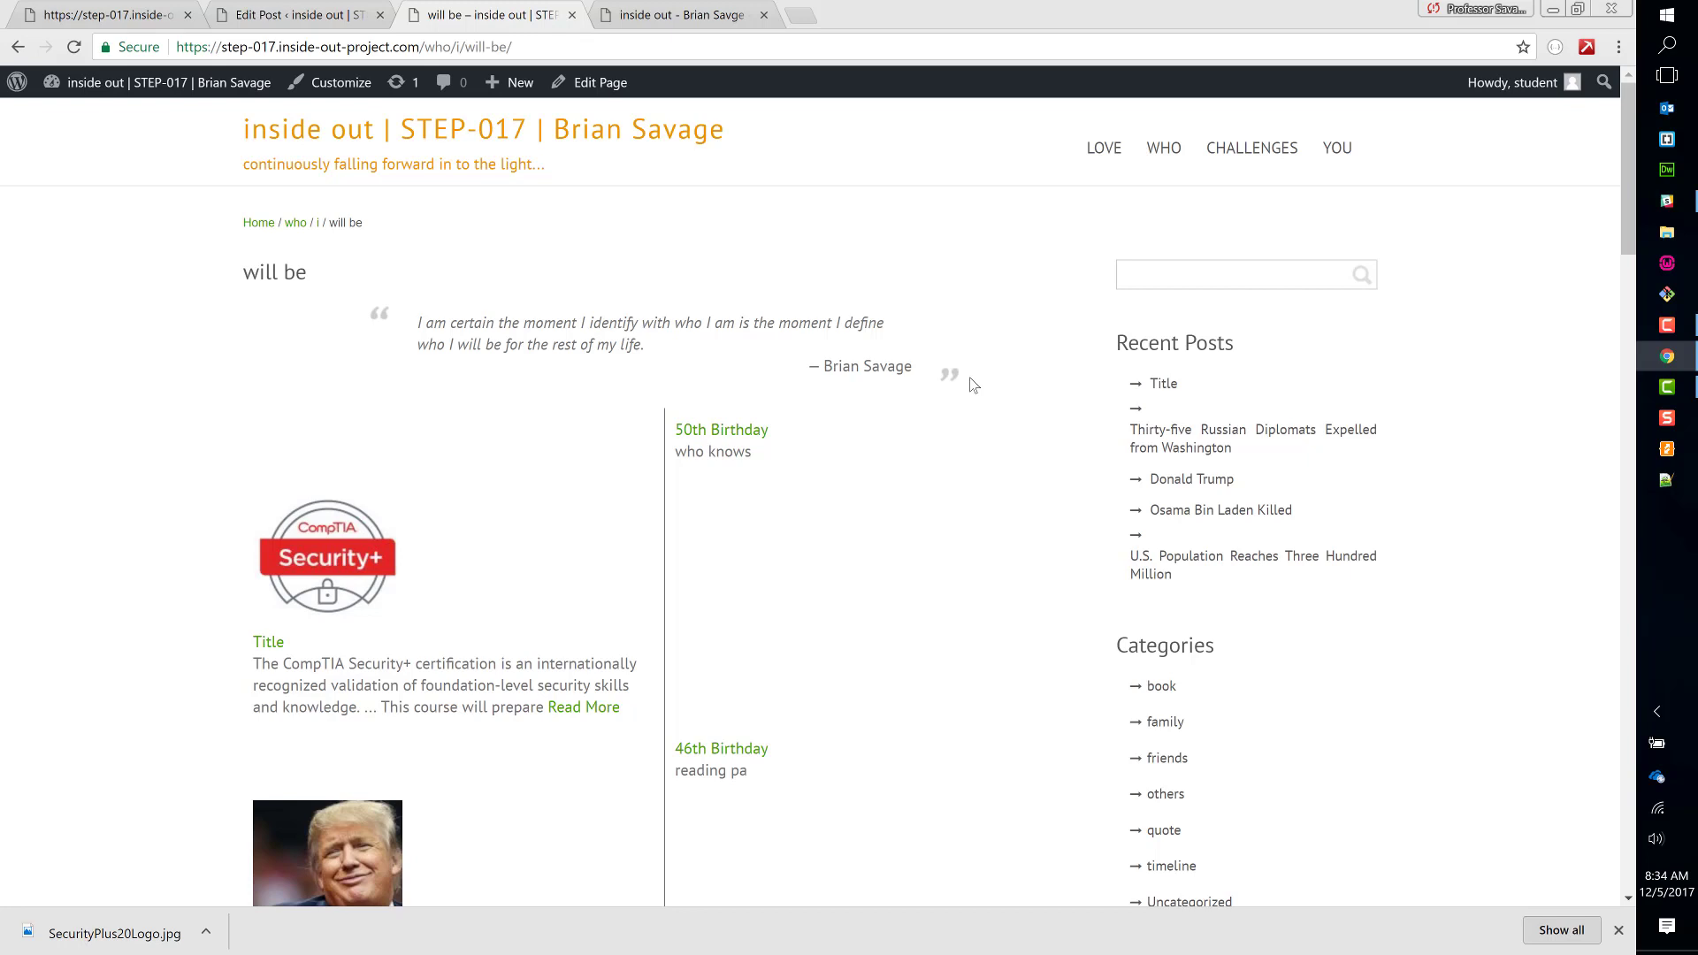
mouse_move(1103, 151)
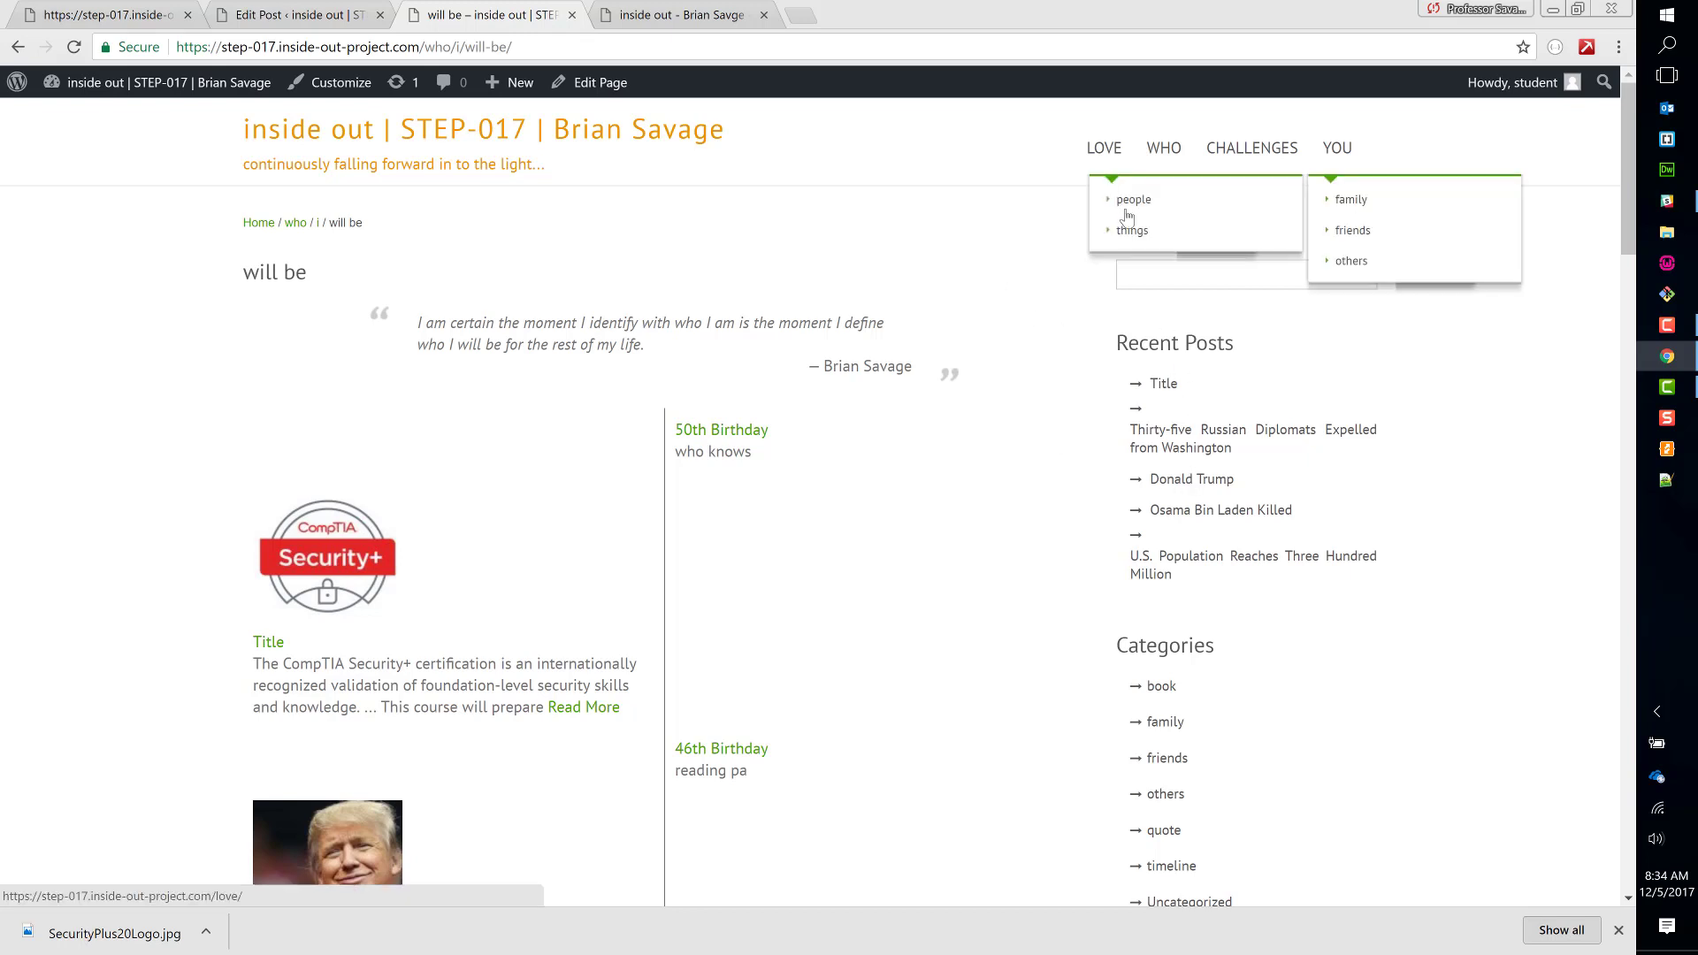
mouse_move(1232, 205)
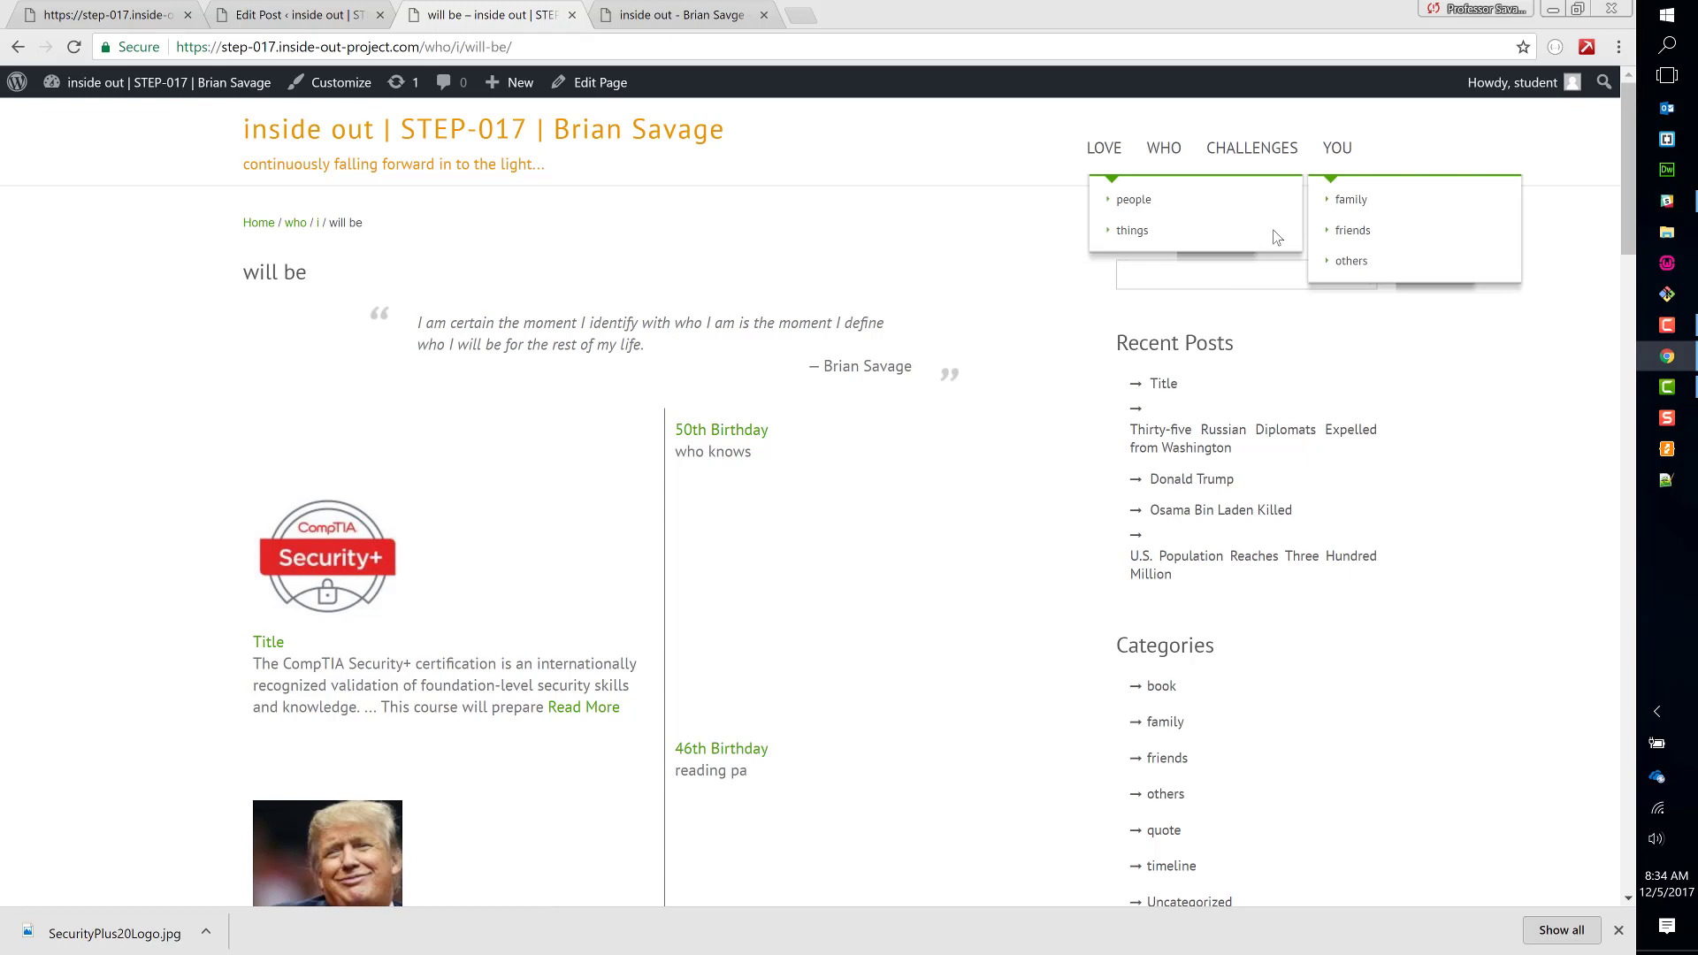
- Open the "am now" page under "i" and look through its timeline entries
mouse_move(1166, 150)
click(1400, 231)
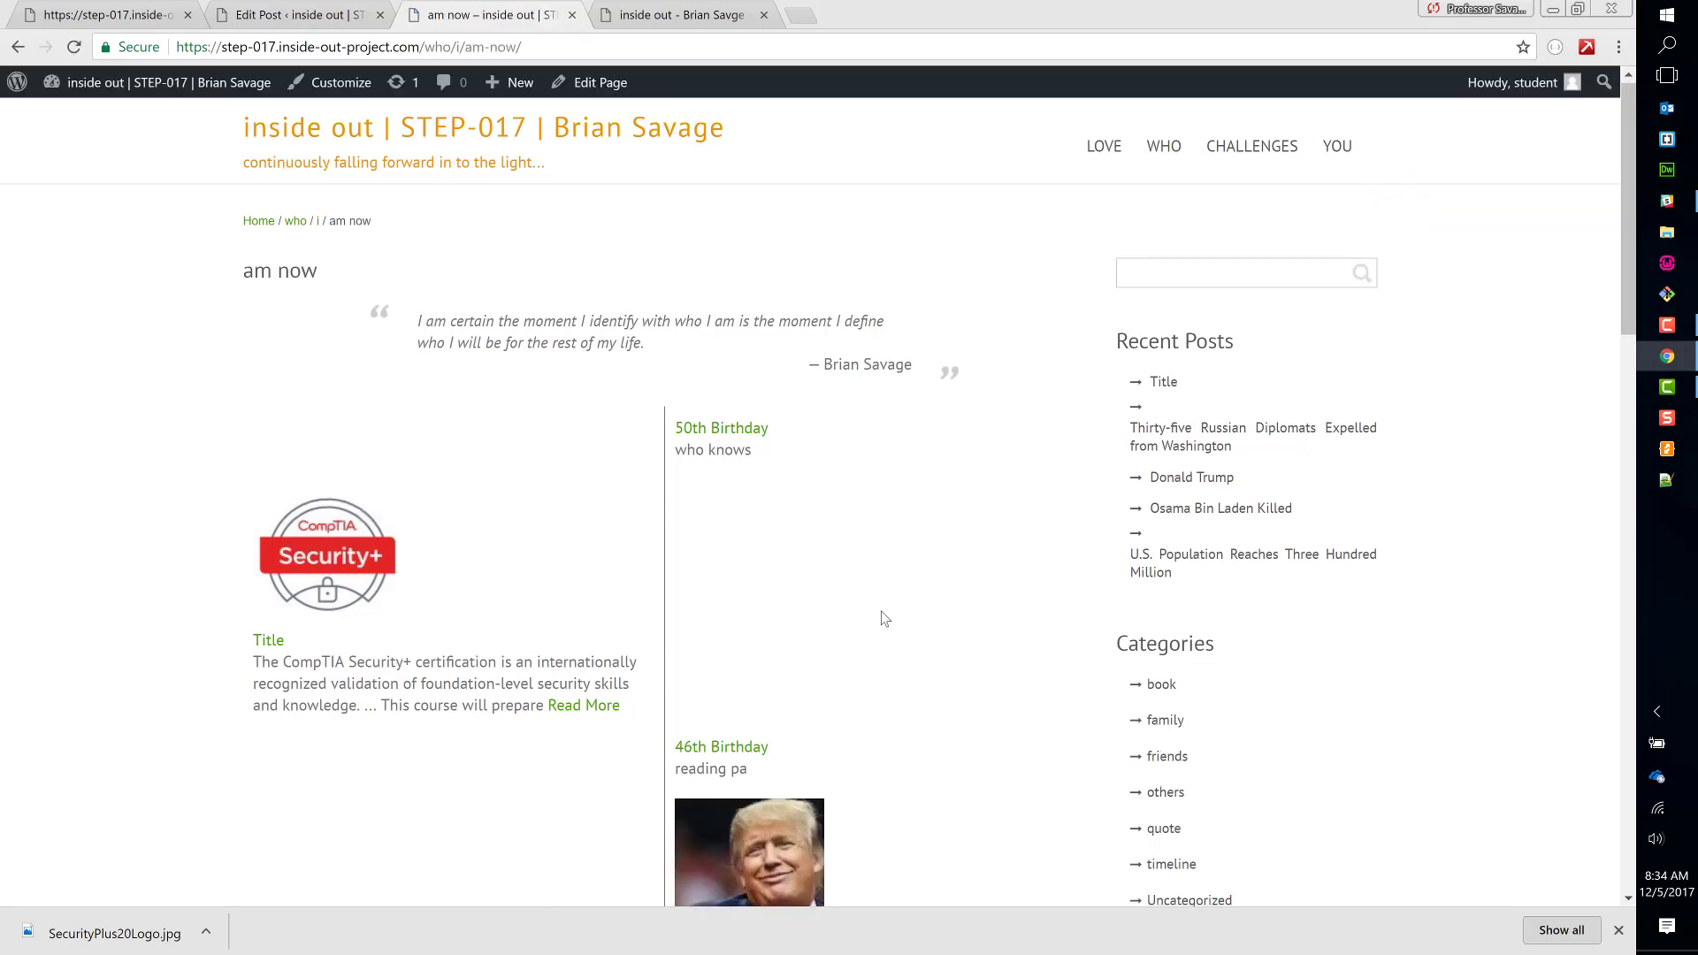
scroll(884, 618, down, 8)
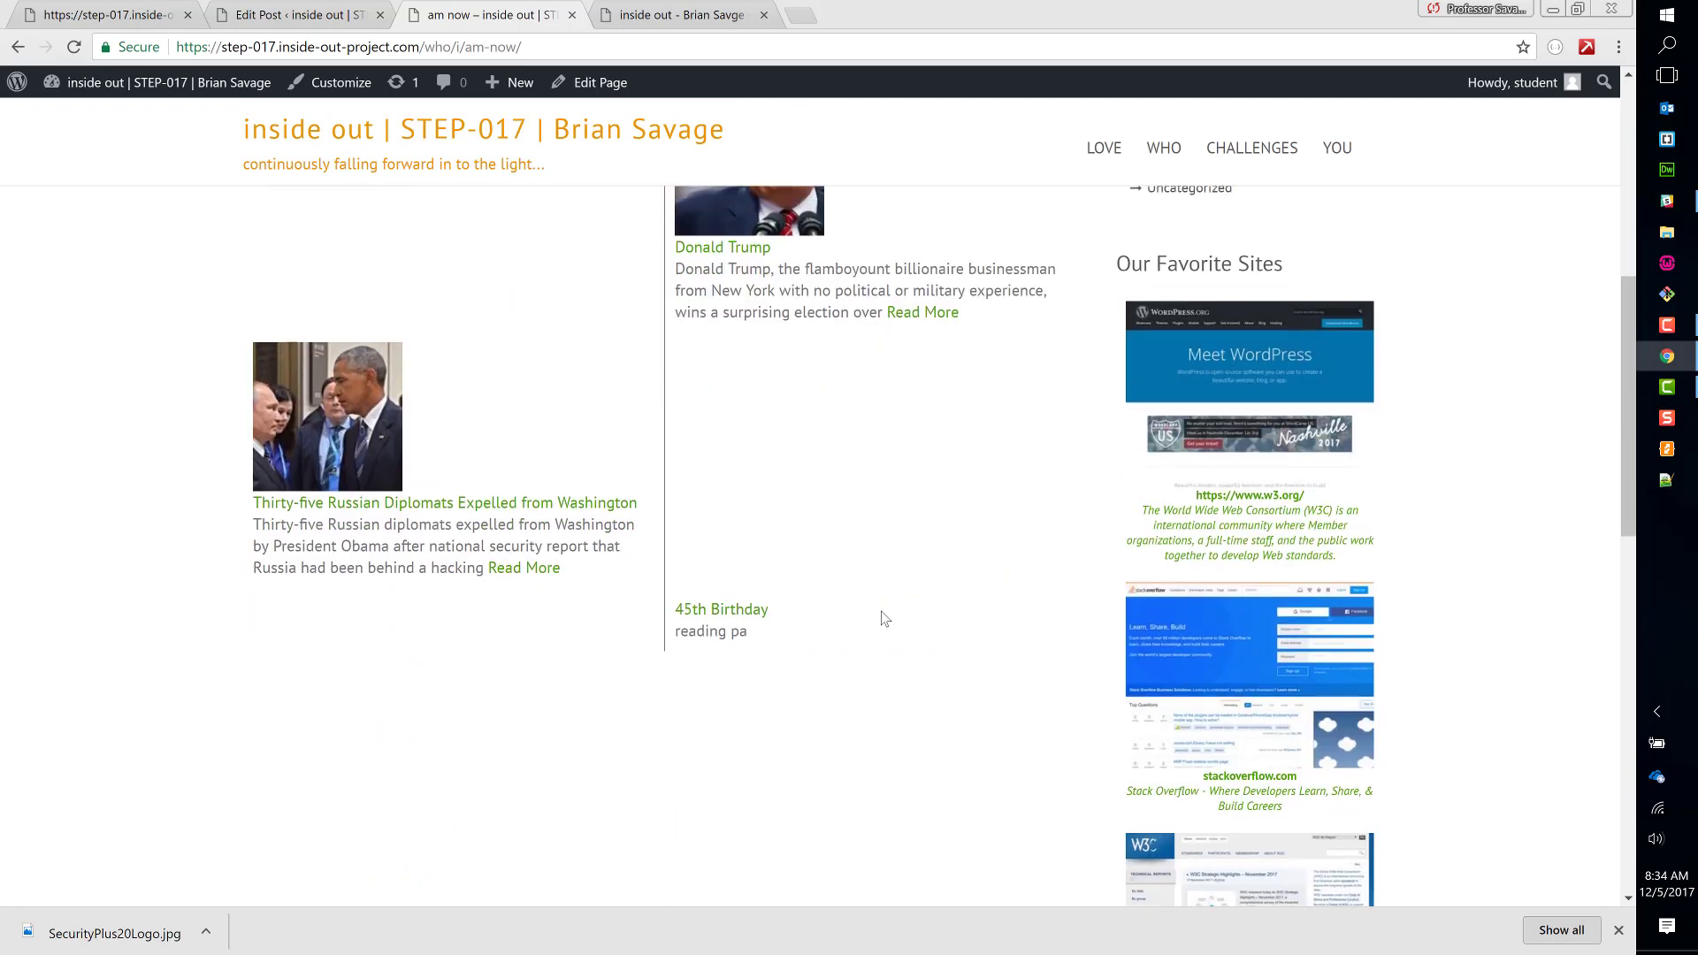
scroll(885, 619, up, 8)
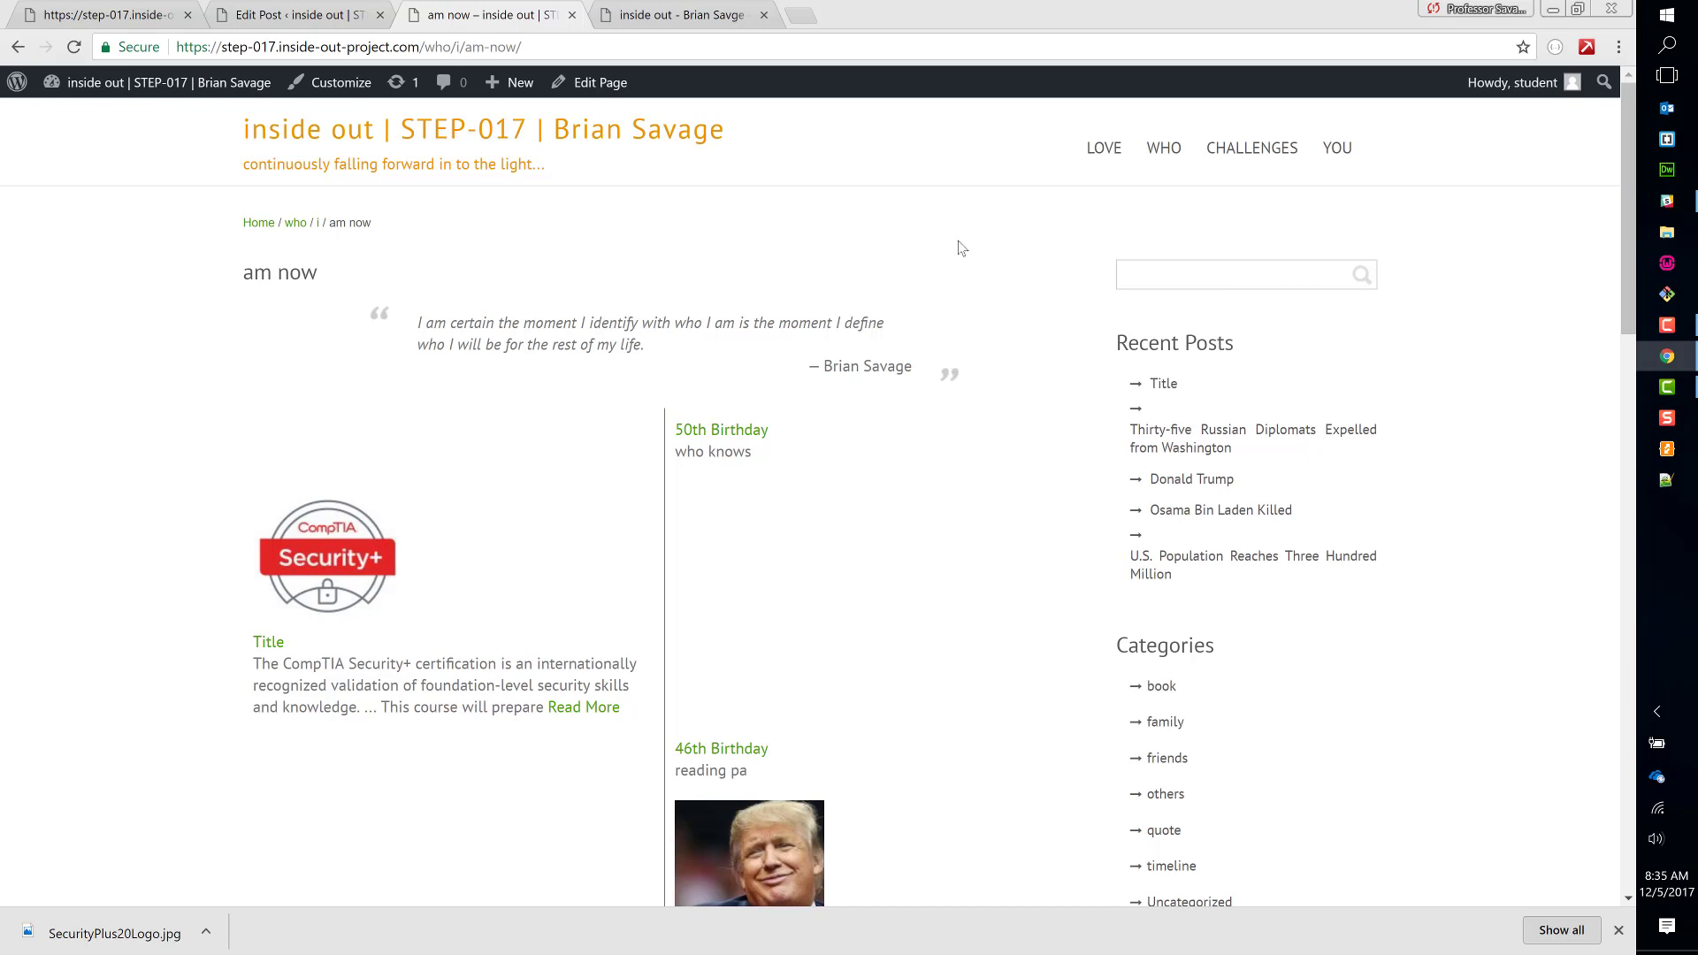
- Open the "i" page for editing and show its content as plain text code
mouse_move(1164, 166)
click(1162, 201)
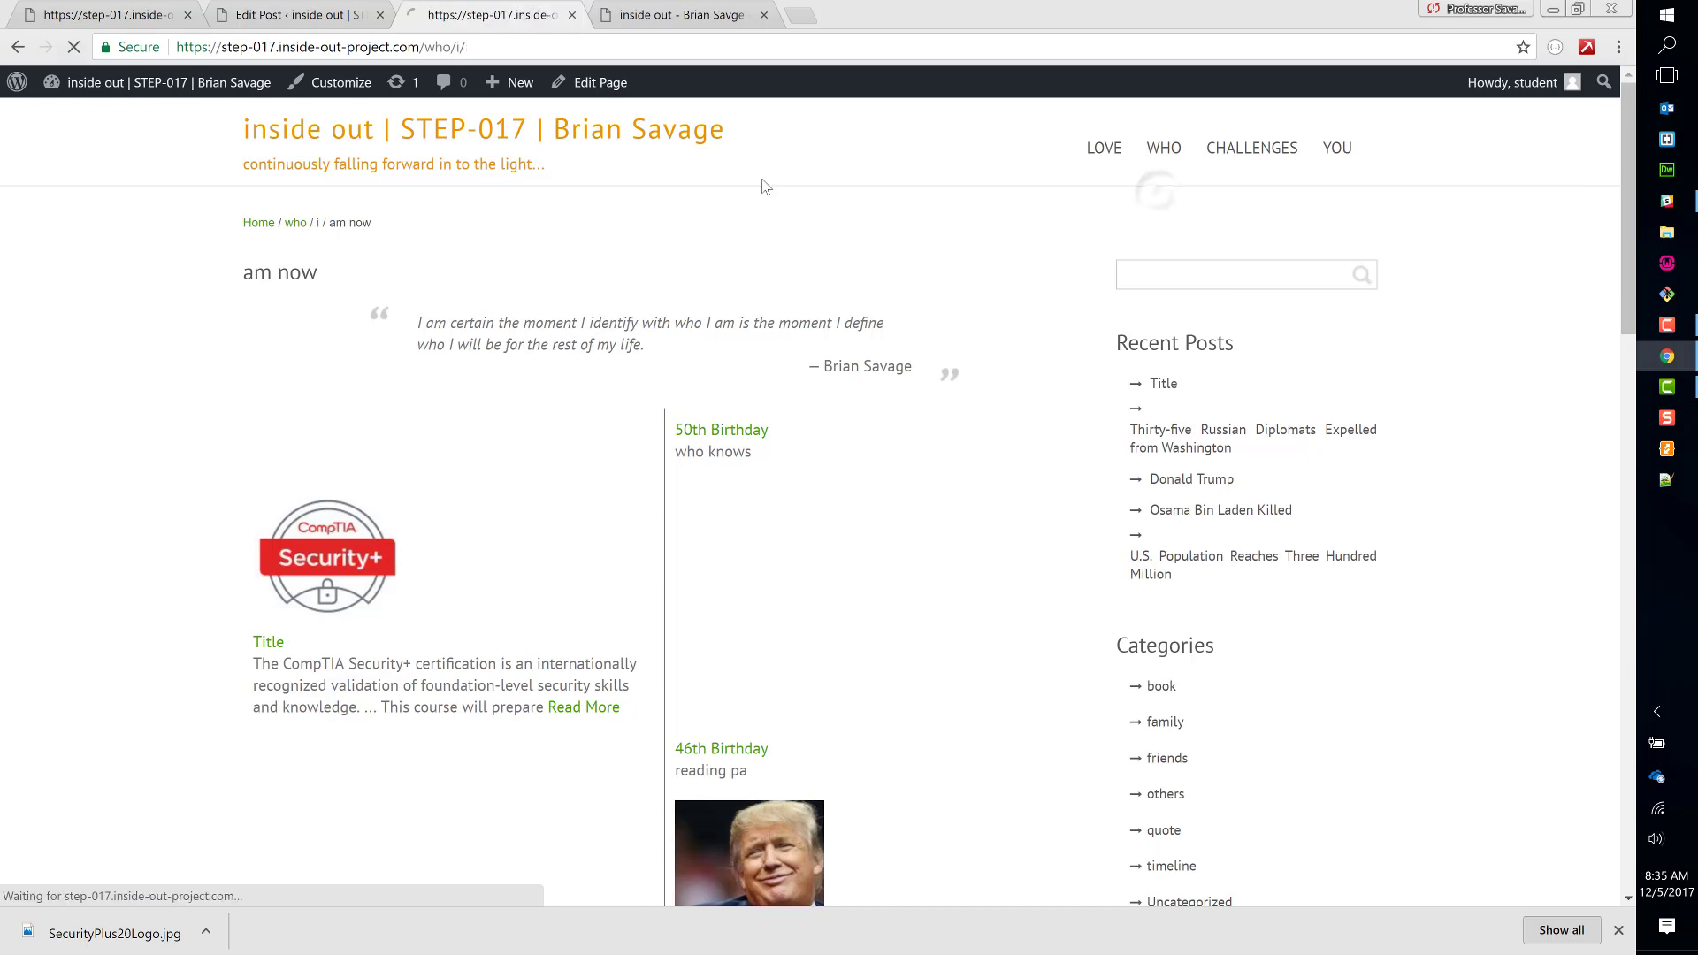
click(575, 84)
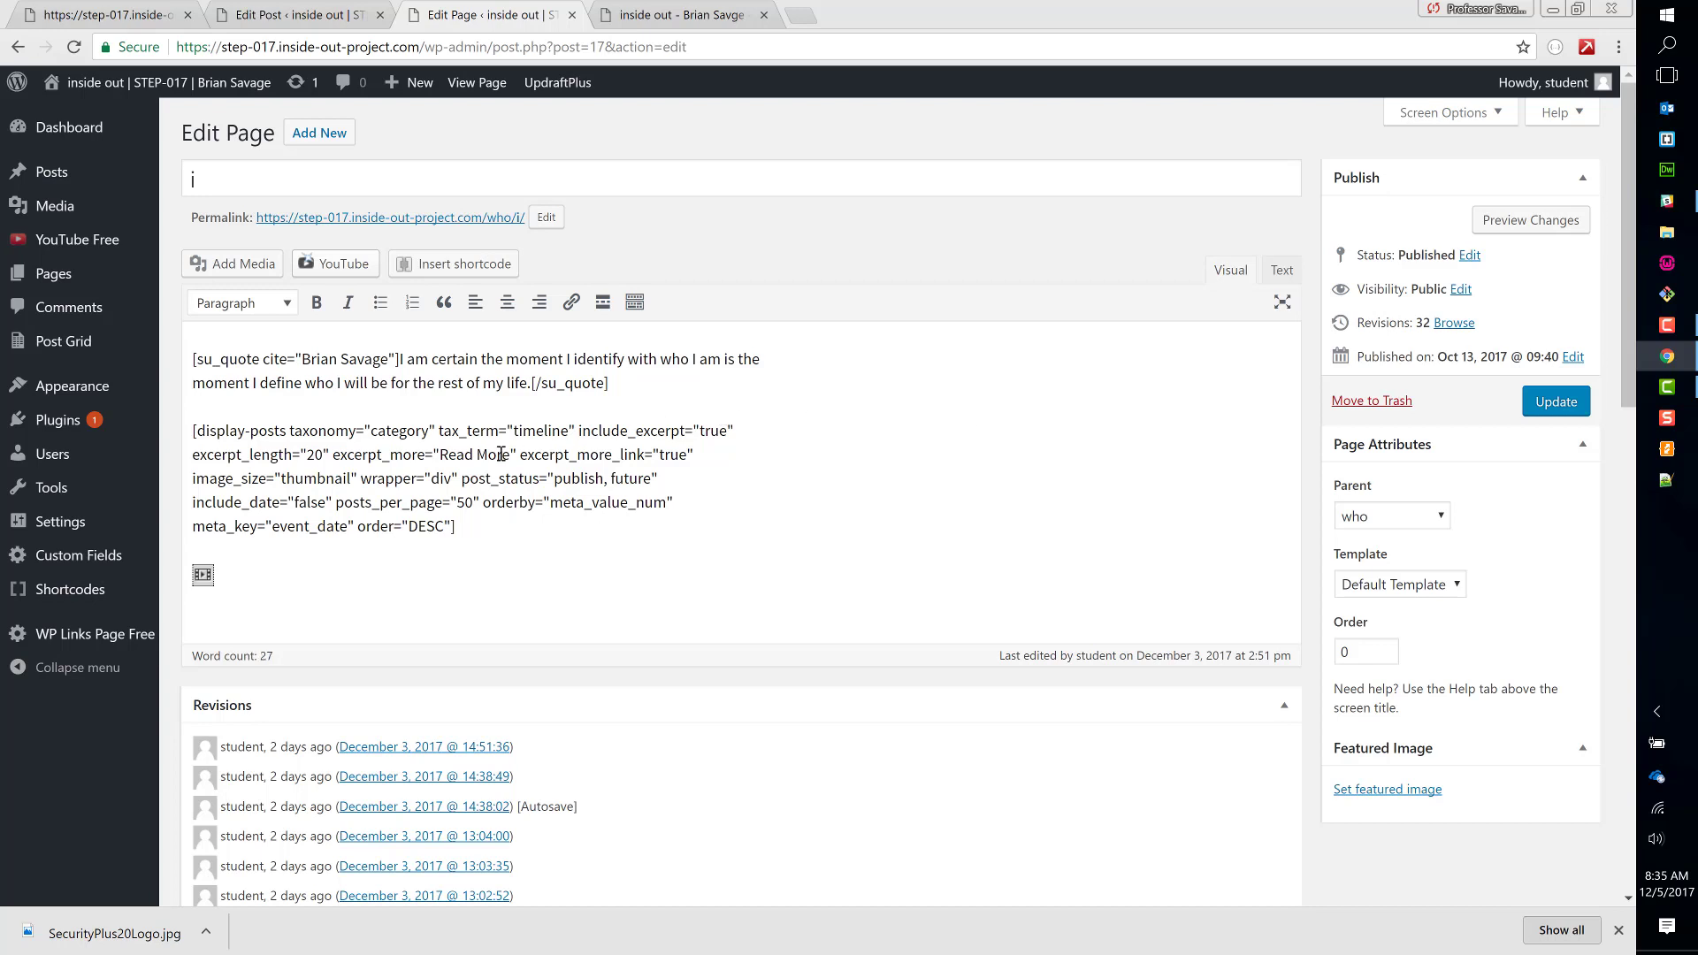
click(1283, 273)
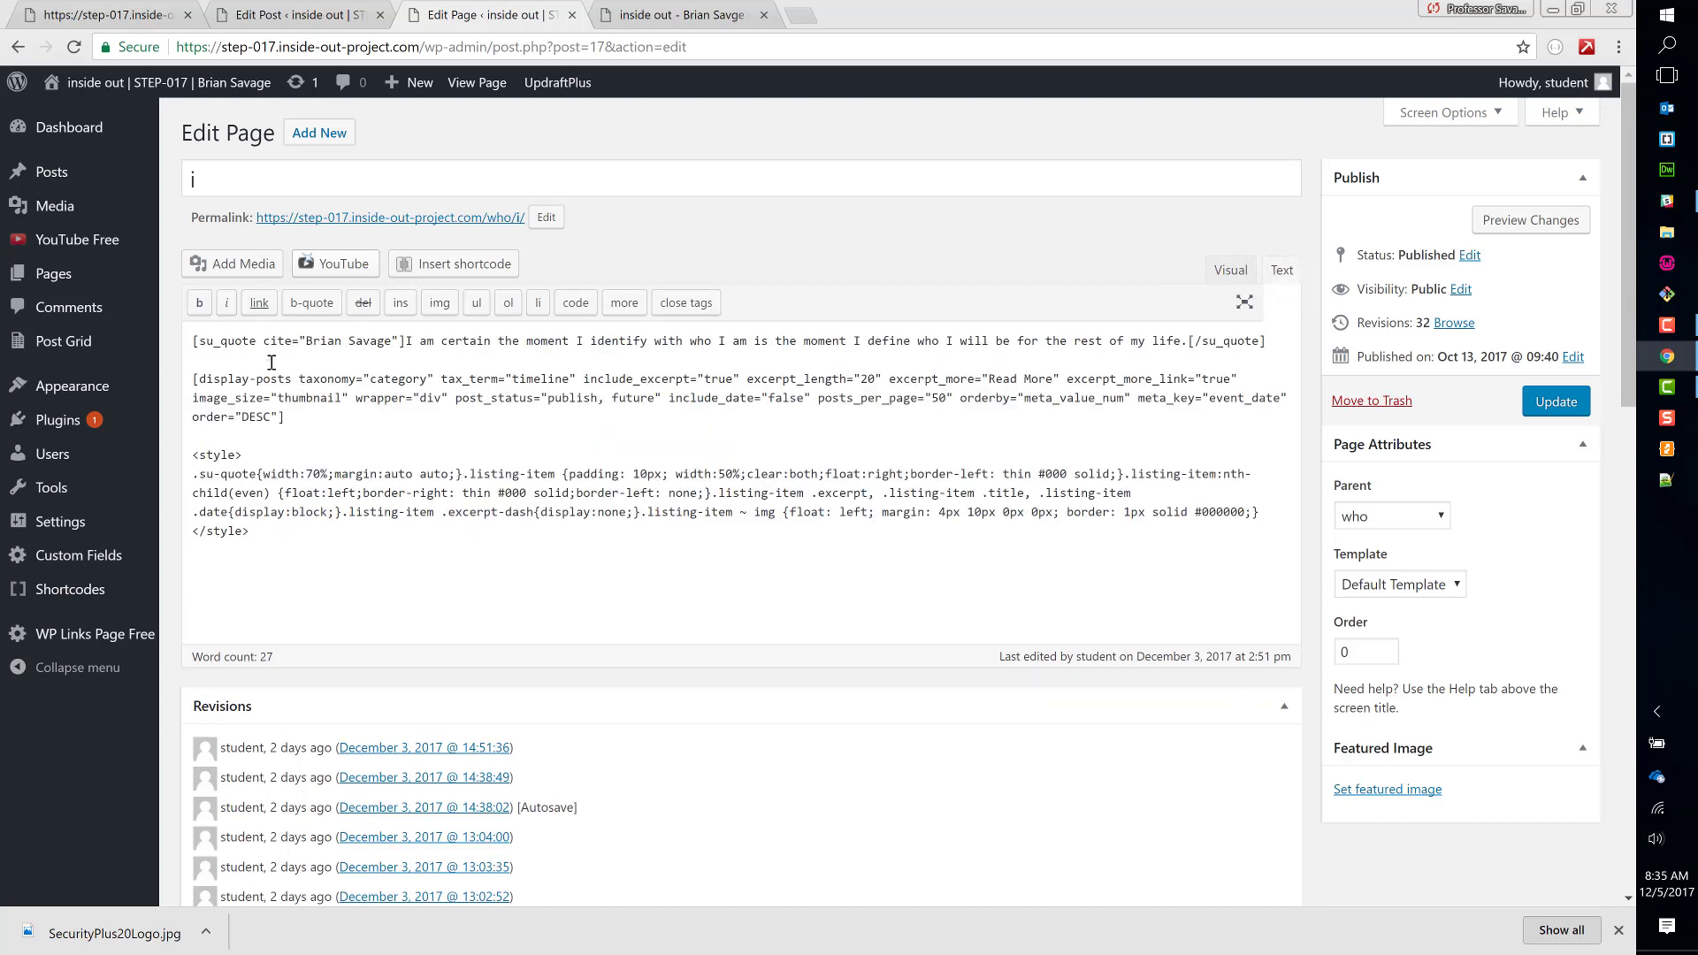
- Examine the su_quote and display-posts shortcodes in the "i" page's code, including the image_size attribute
click(265, 358)
click(220, 345)
double_click(240, 381)
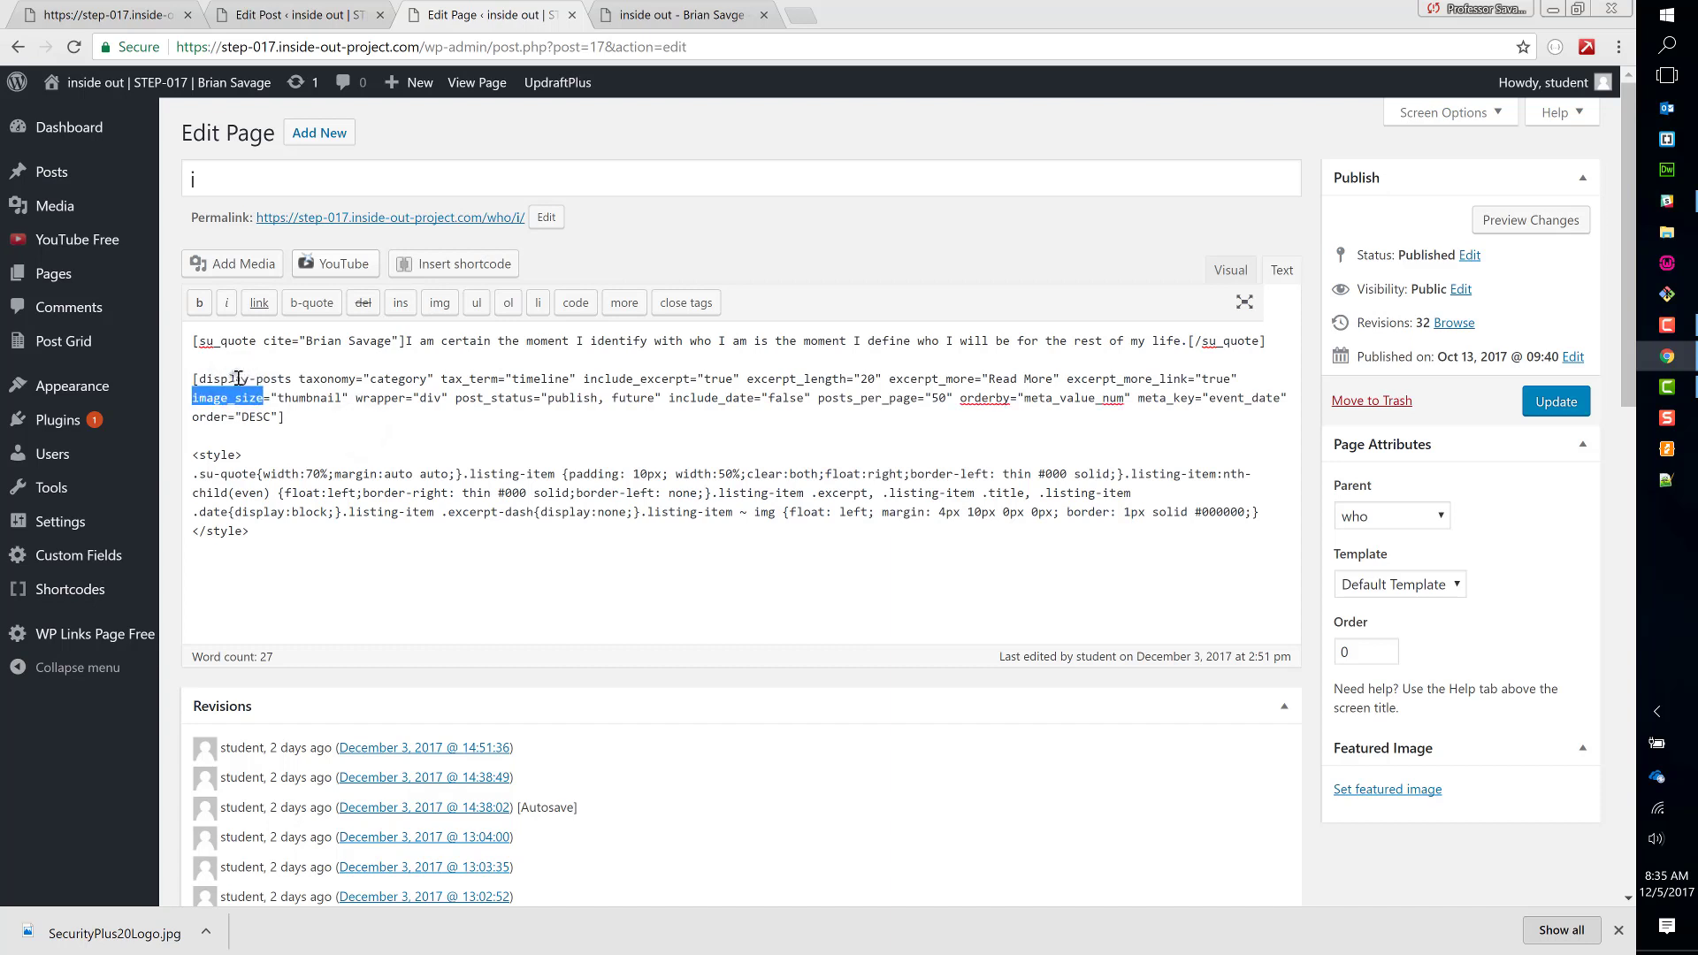
right_click(405, 424)
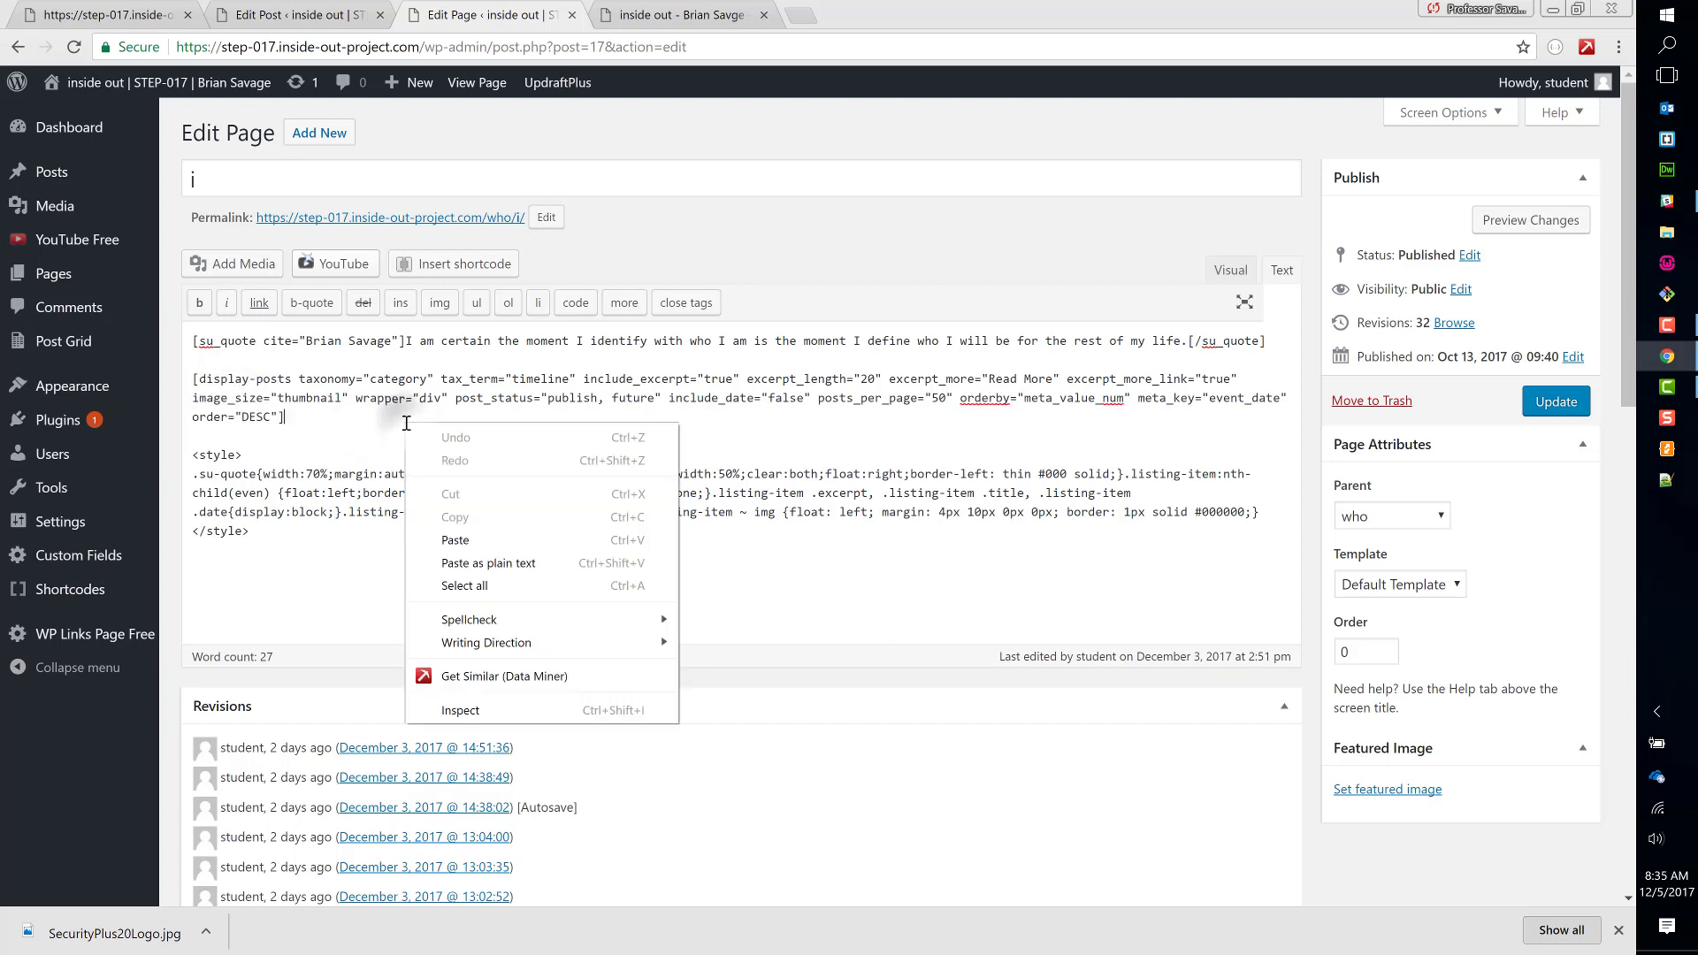
click(317, 434)
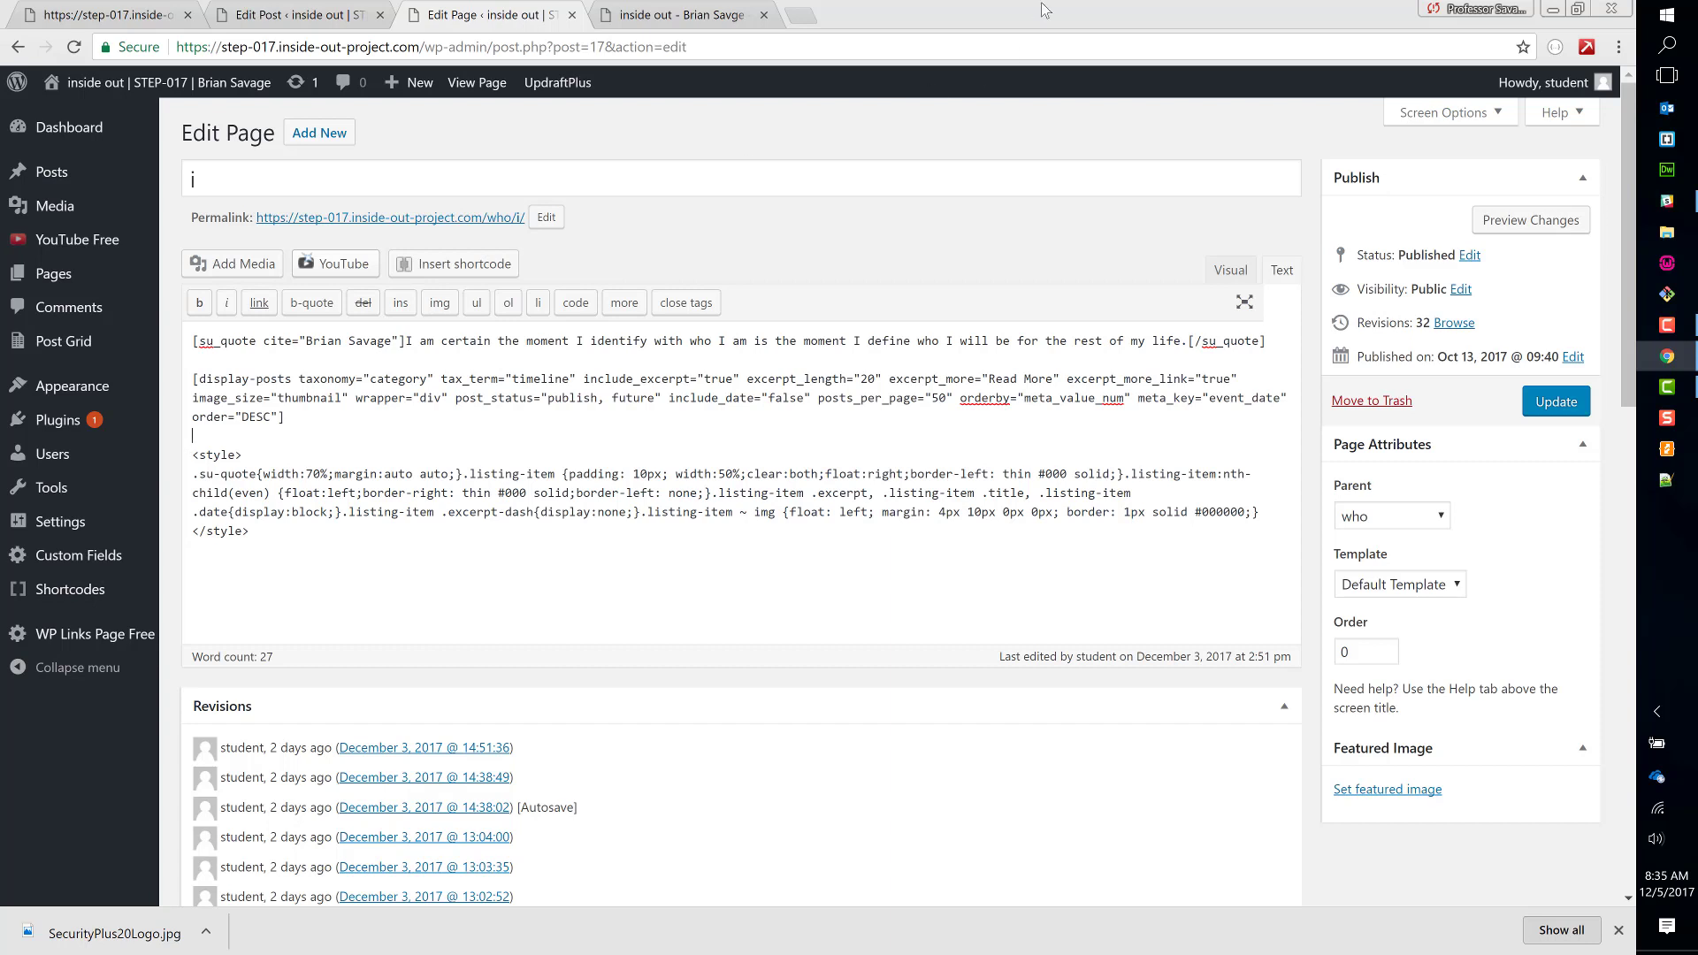
click(451, 426)
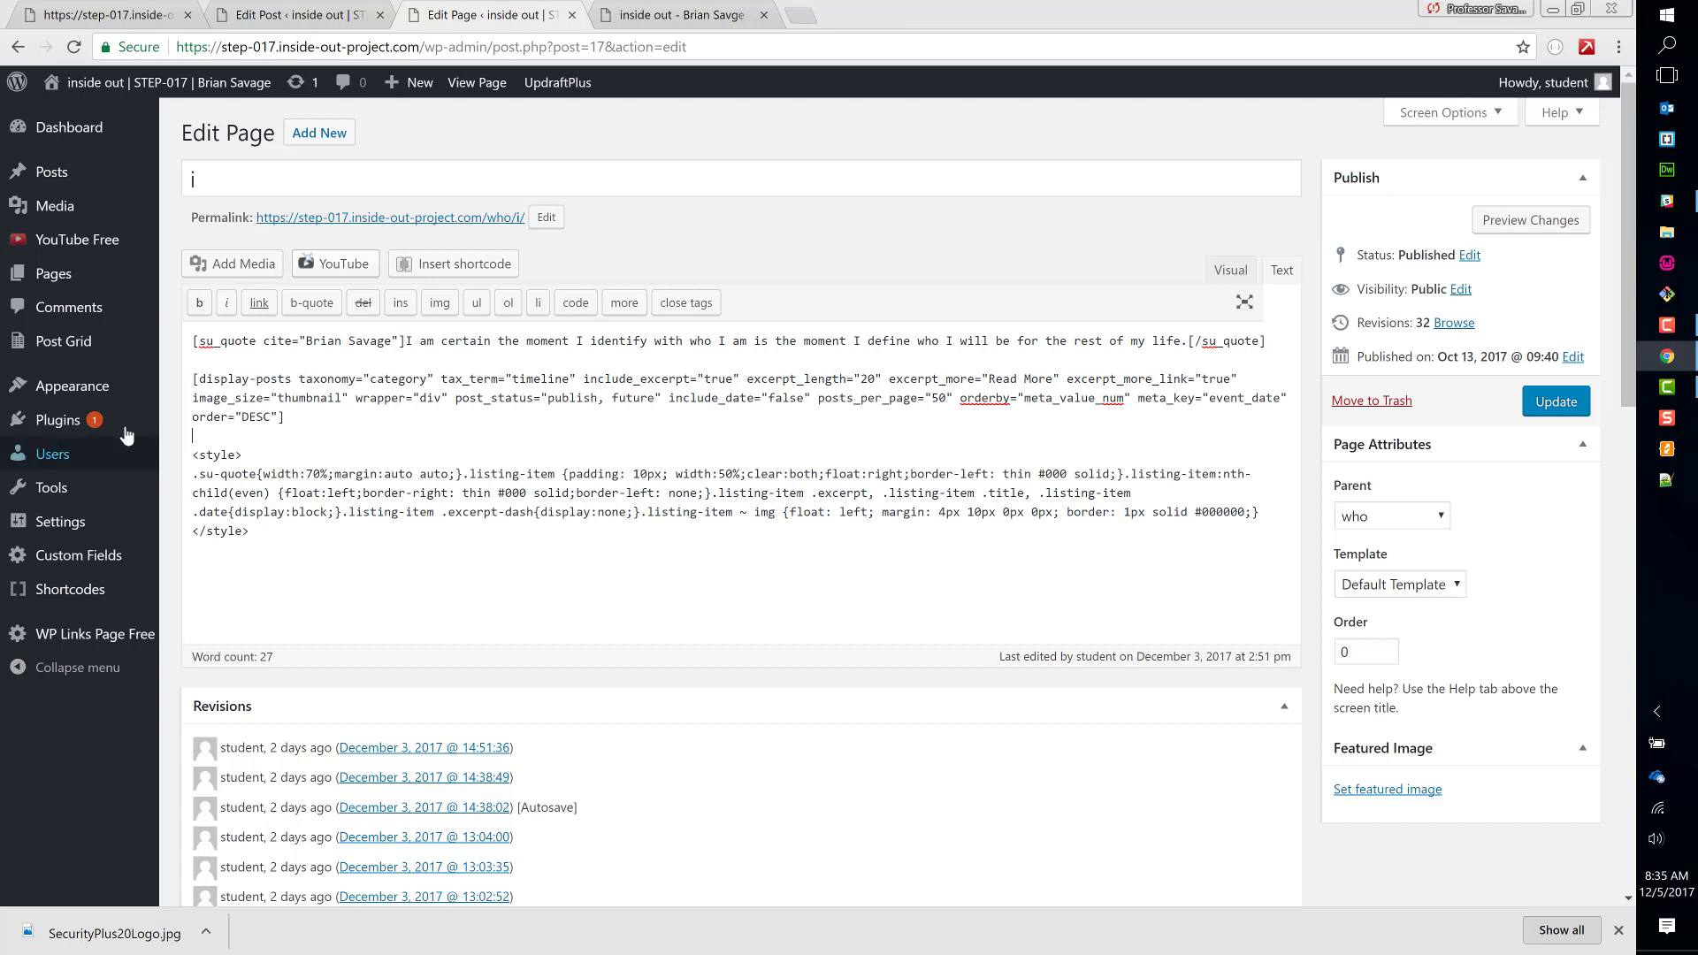
- Open the page for adding plugins in a new tab beside the "i" page editor
mouse_move(141, 424)
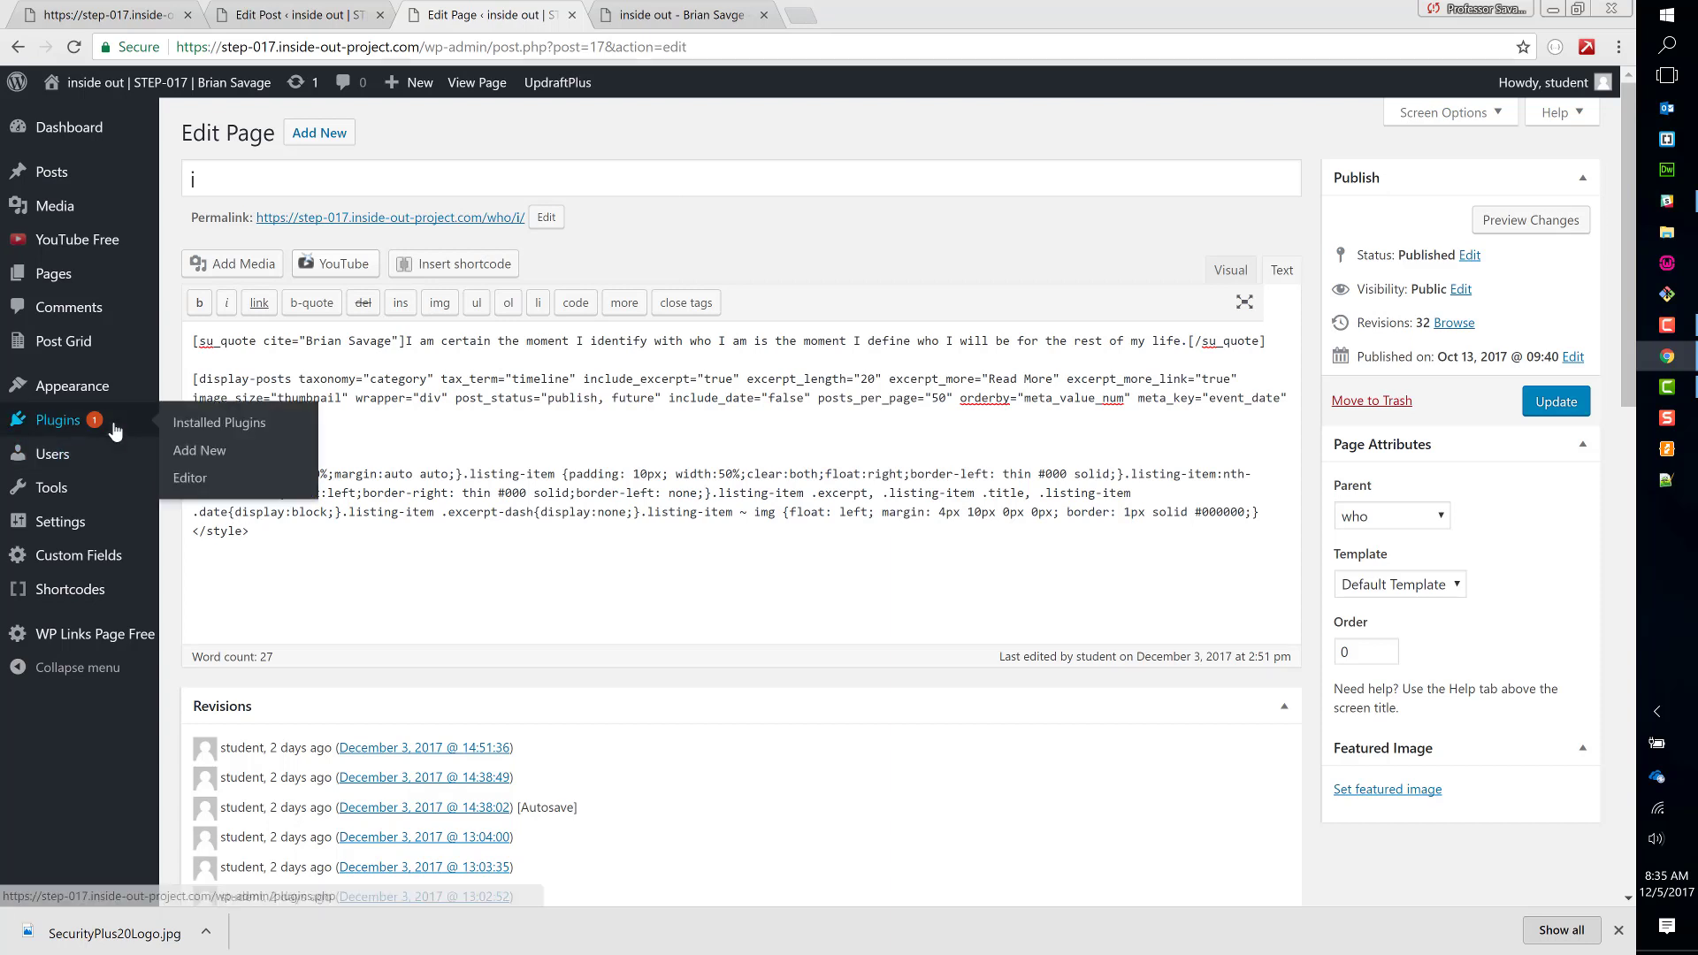
middle_click(200, 451)
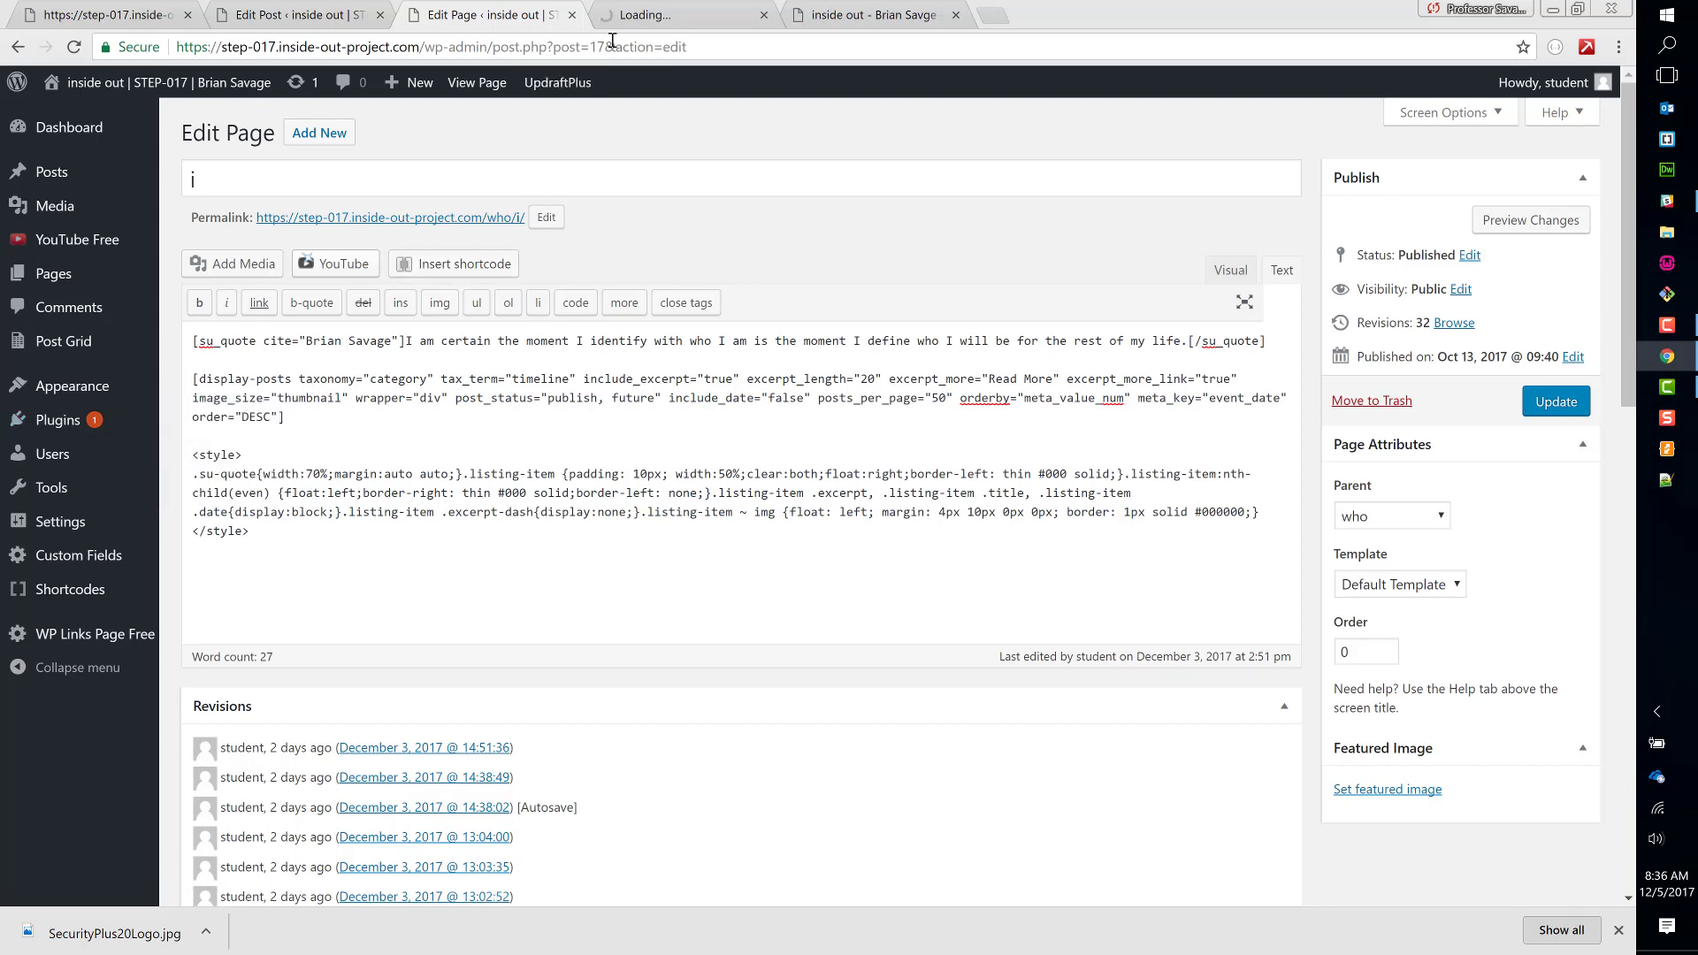
click(661, 16)
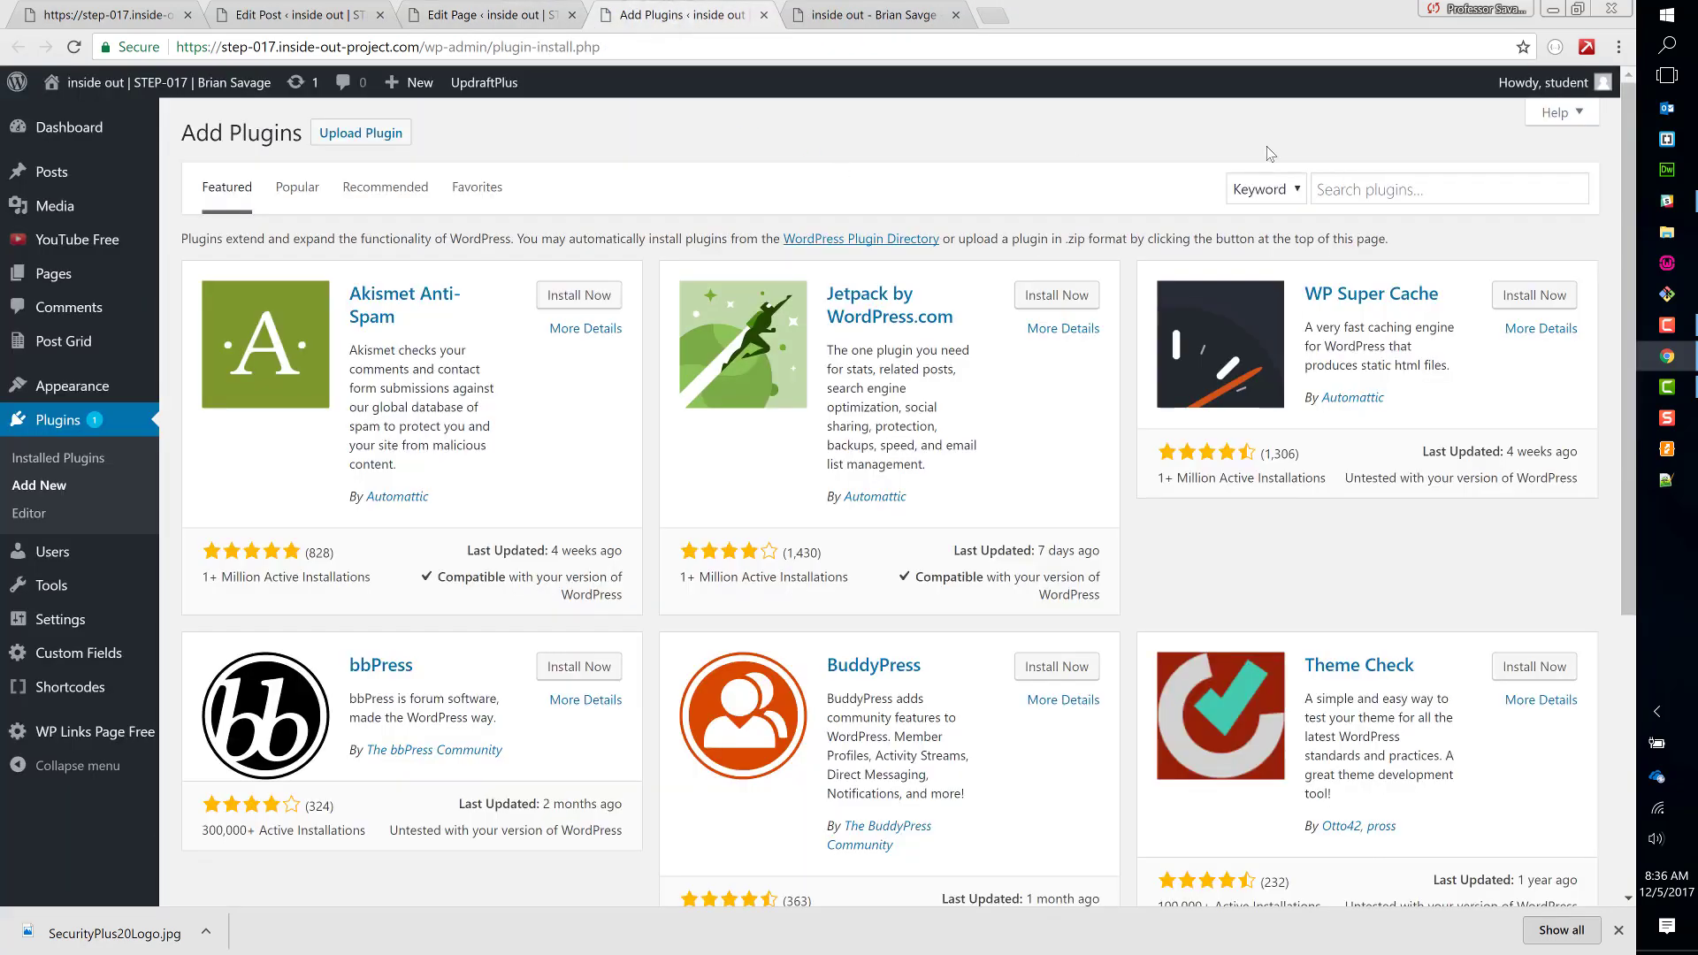
click(504, 19)
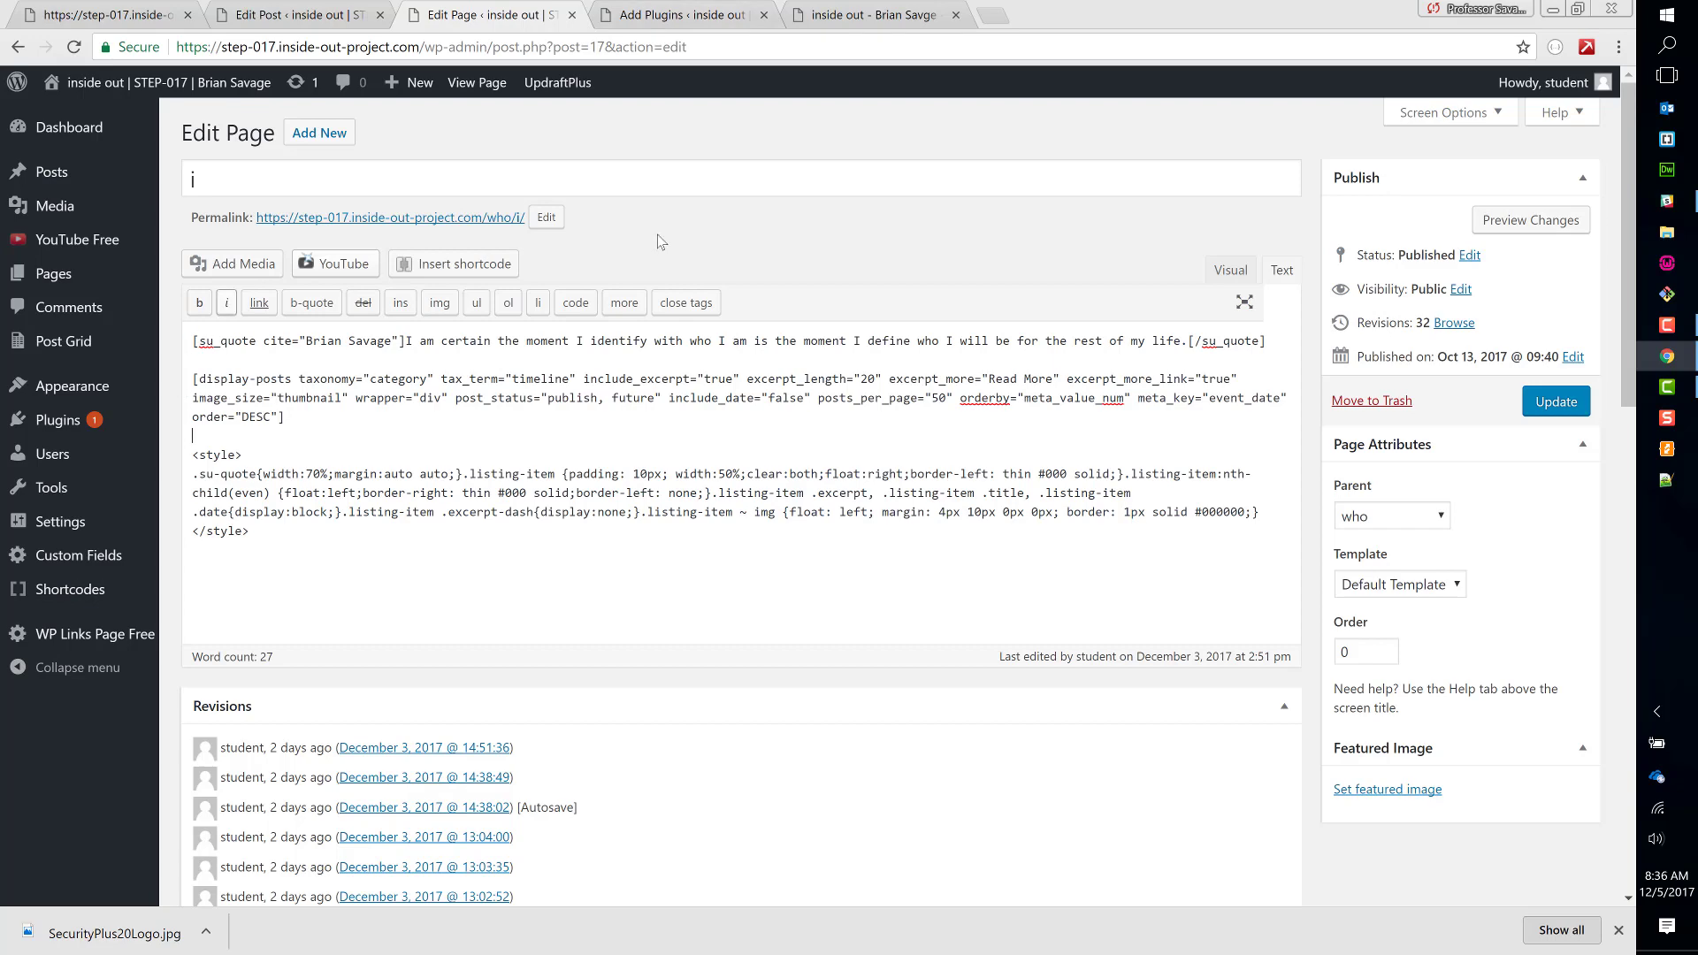
click(734, 17)
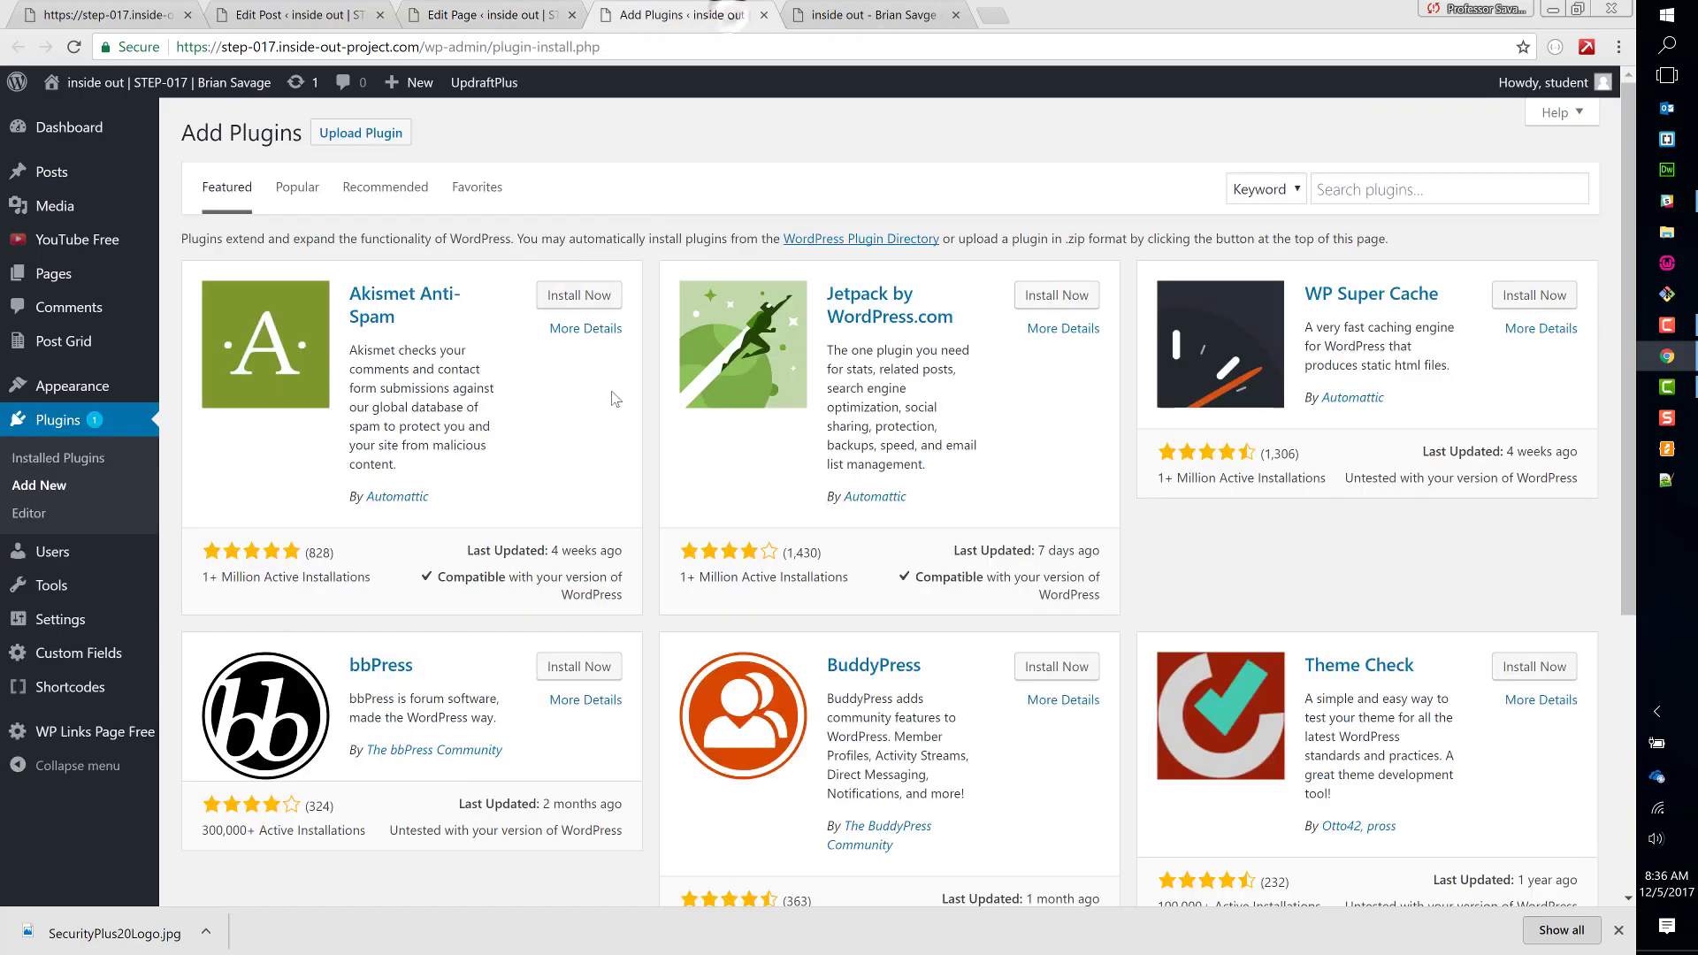
- Open the list of installed plugins and look through it for the one behind the display-posts shortcode
click(71, 458)
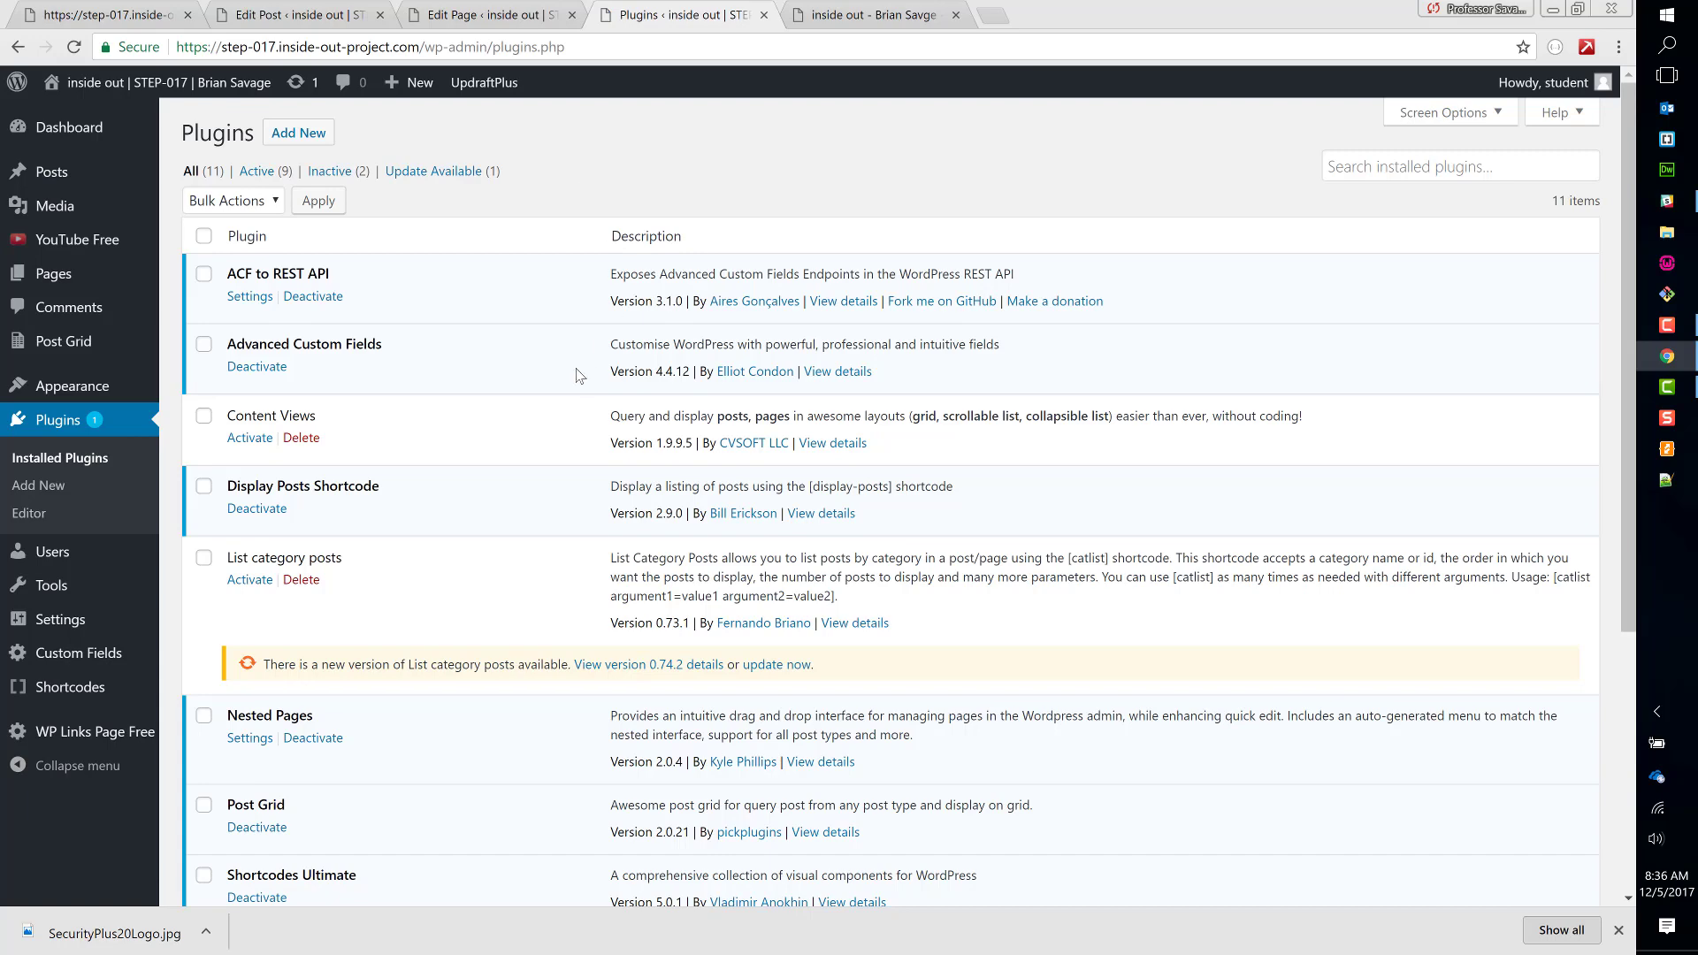
scroll(577, 375, down, 3)
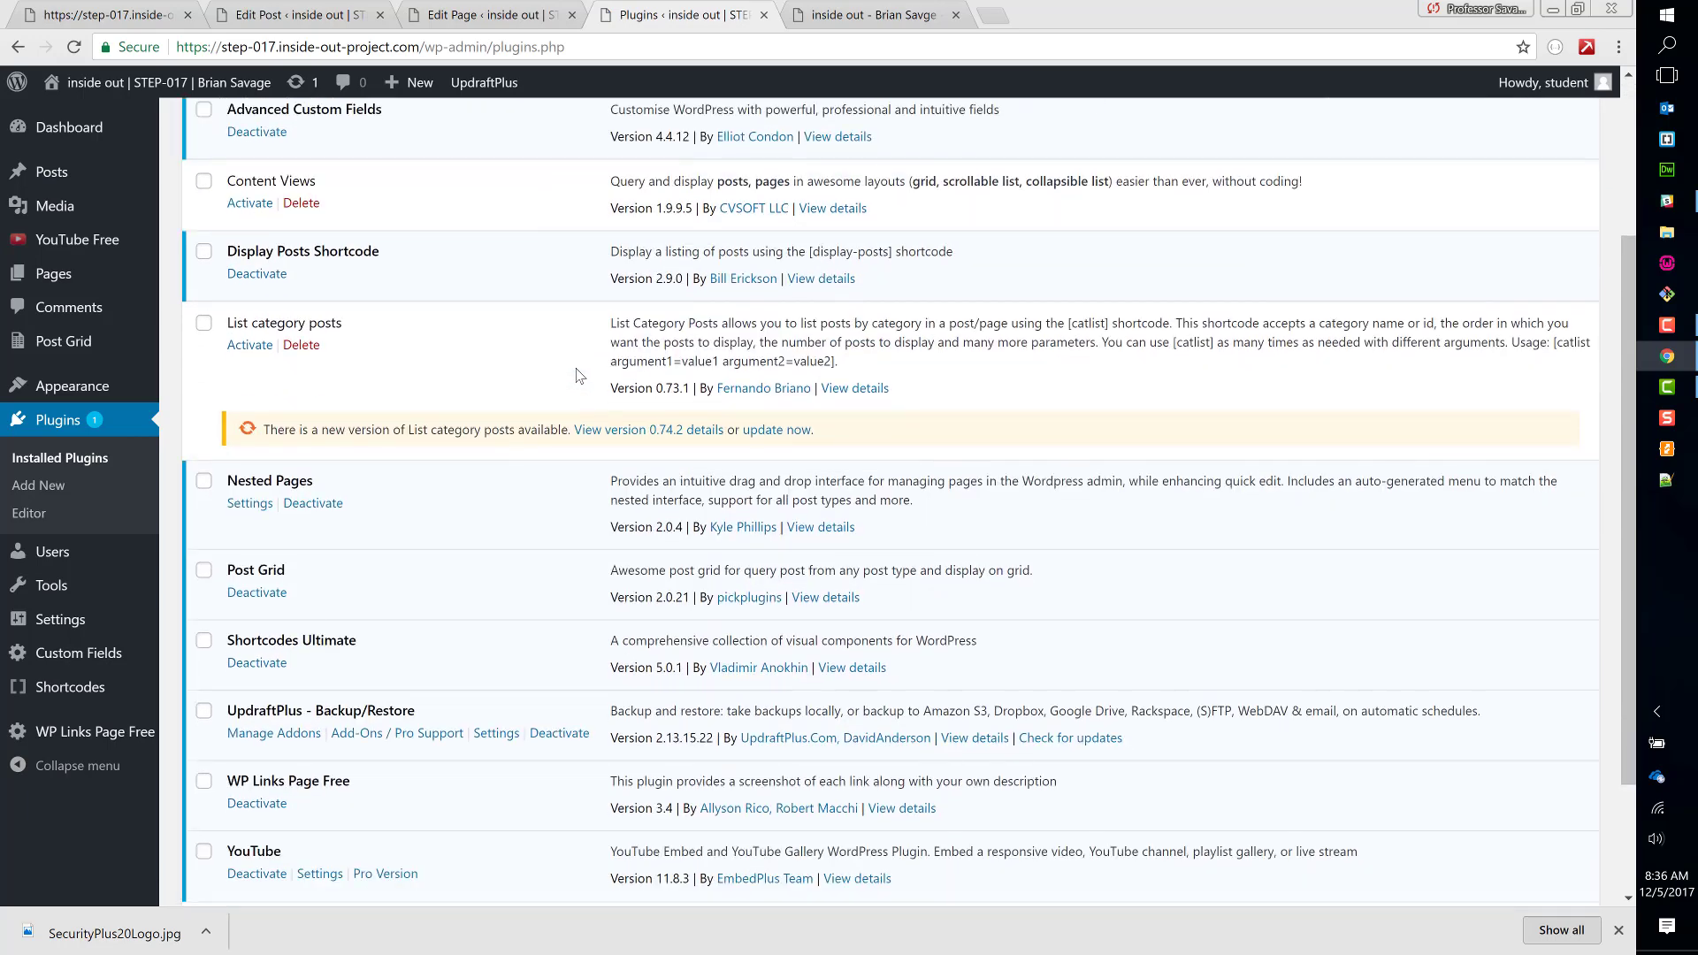
scroll(576, 375, down, 2)
scroll(386, 221, up, 1)
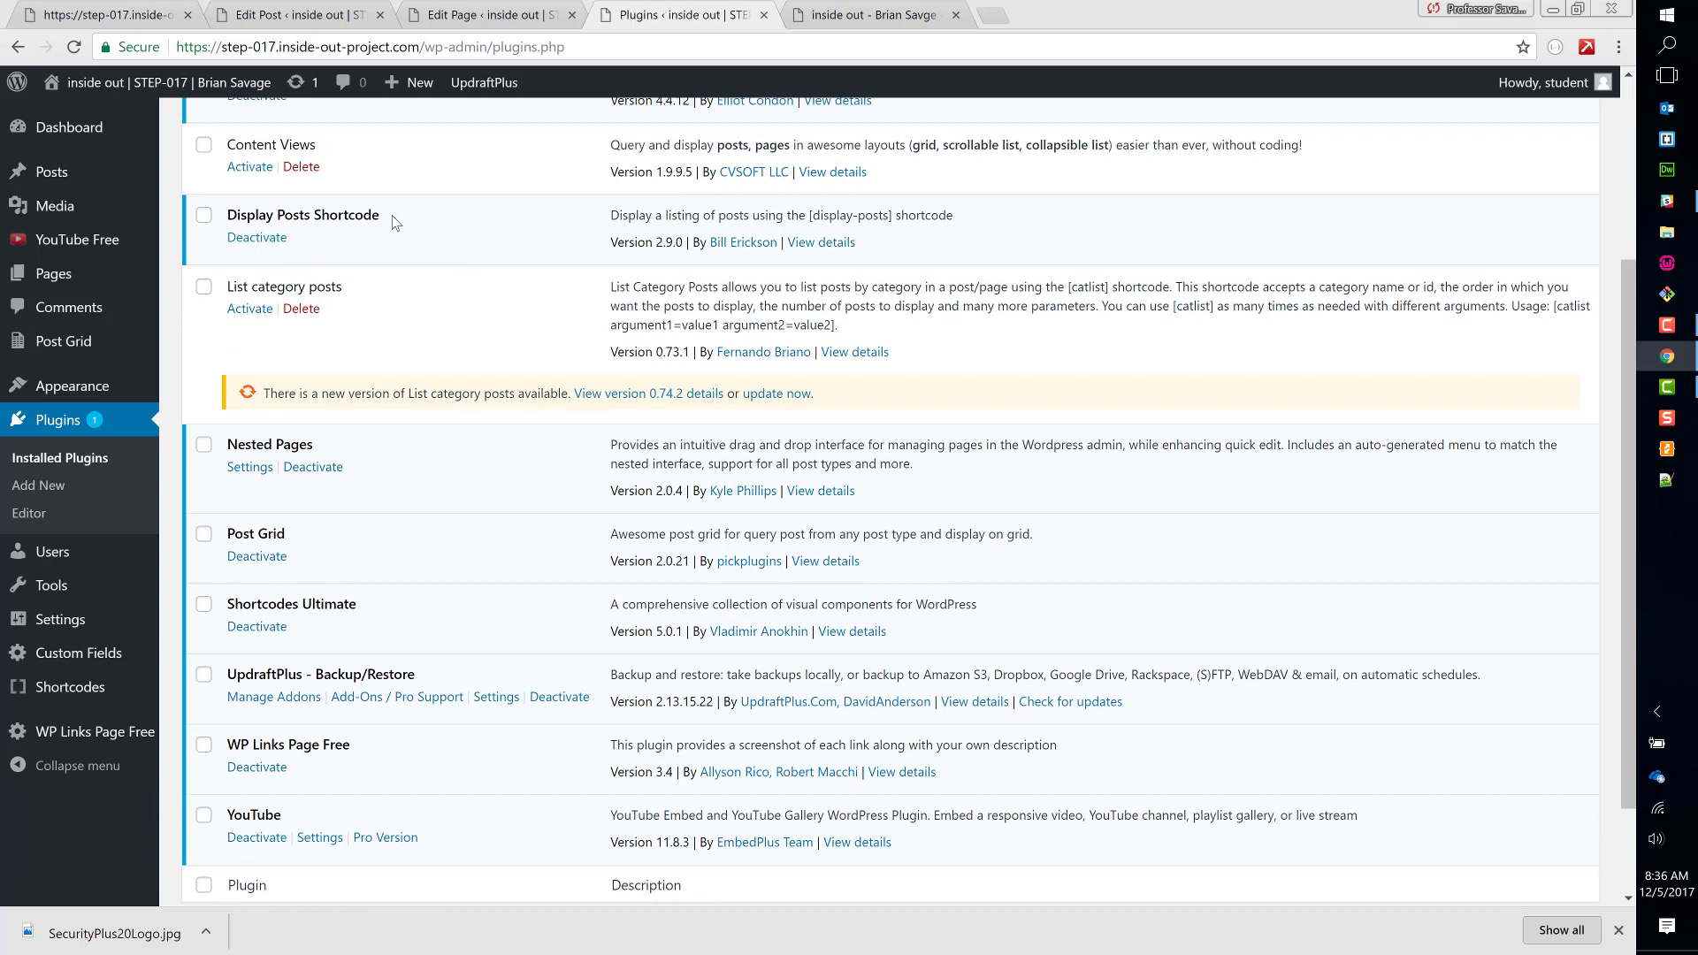
- Copy the plugin name "Display Posts Shortcode" and search the plugins available to add for it
drag(379, 215, 226, 214)
key(ctrl+c)
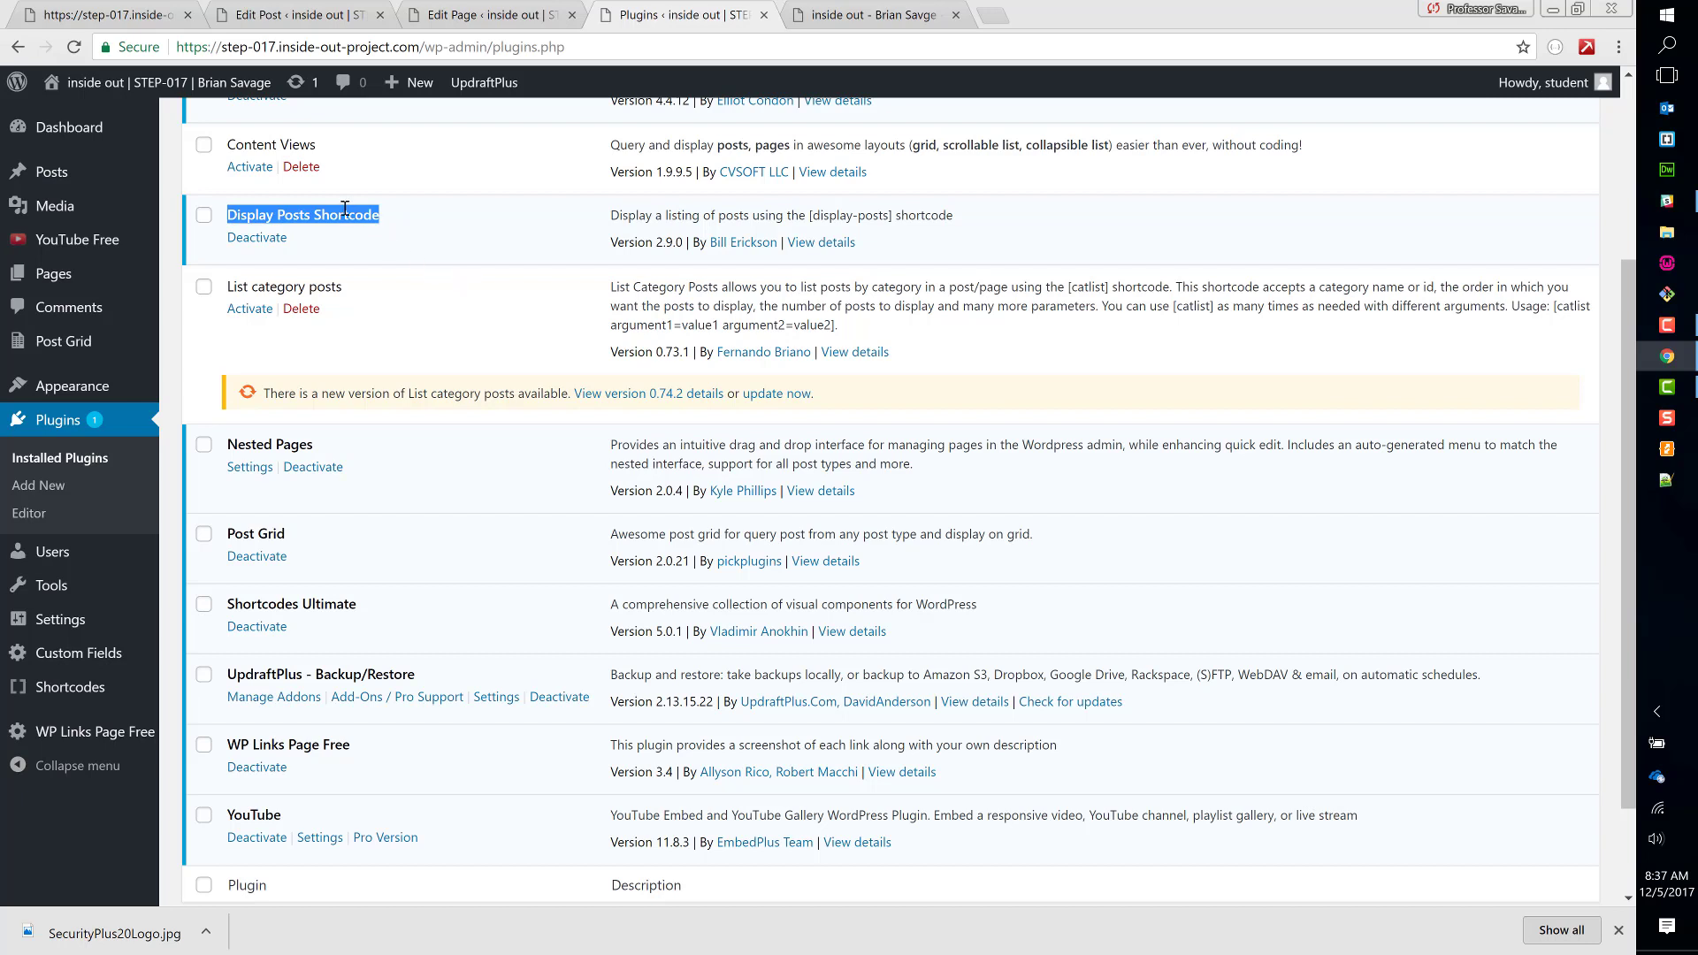
click(239, 215)
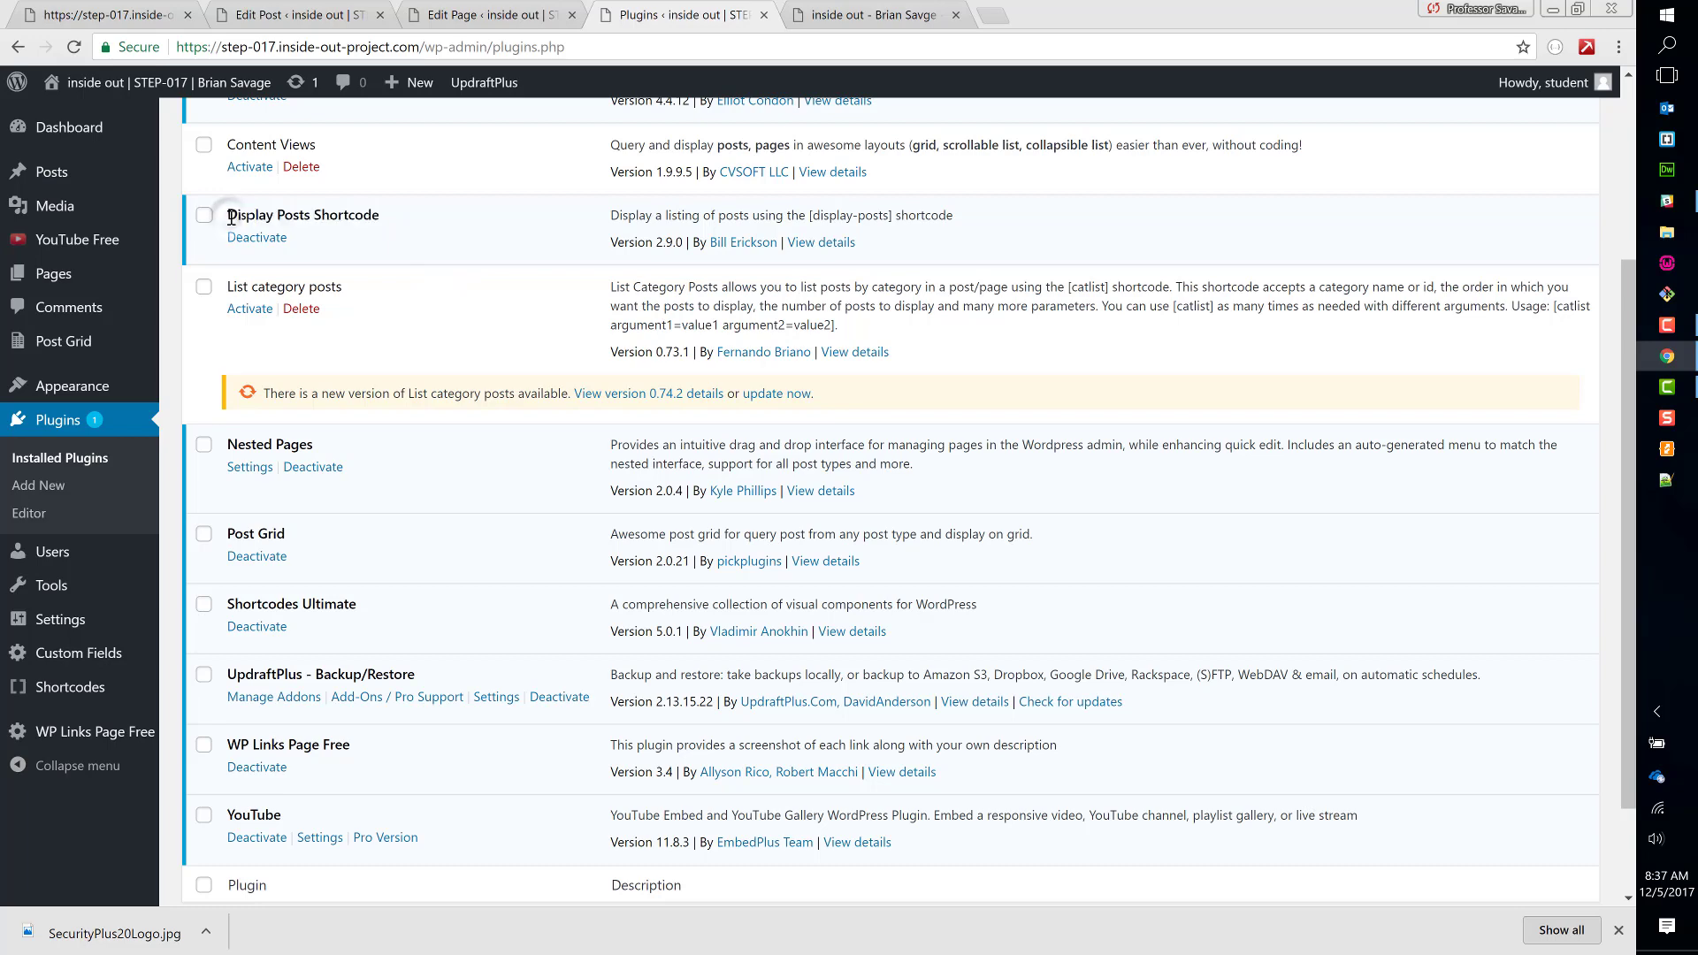
drag(228, 217, 385, 228)
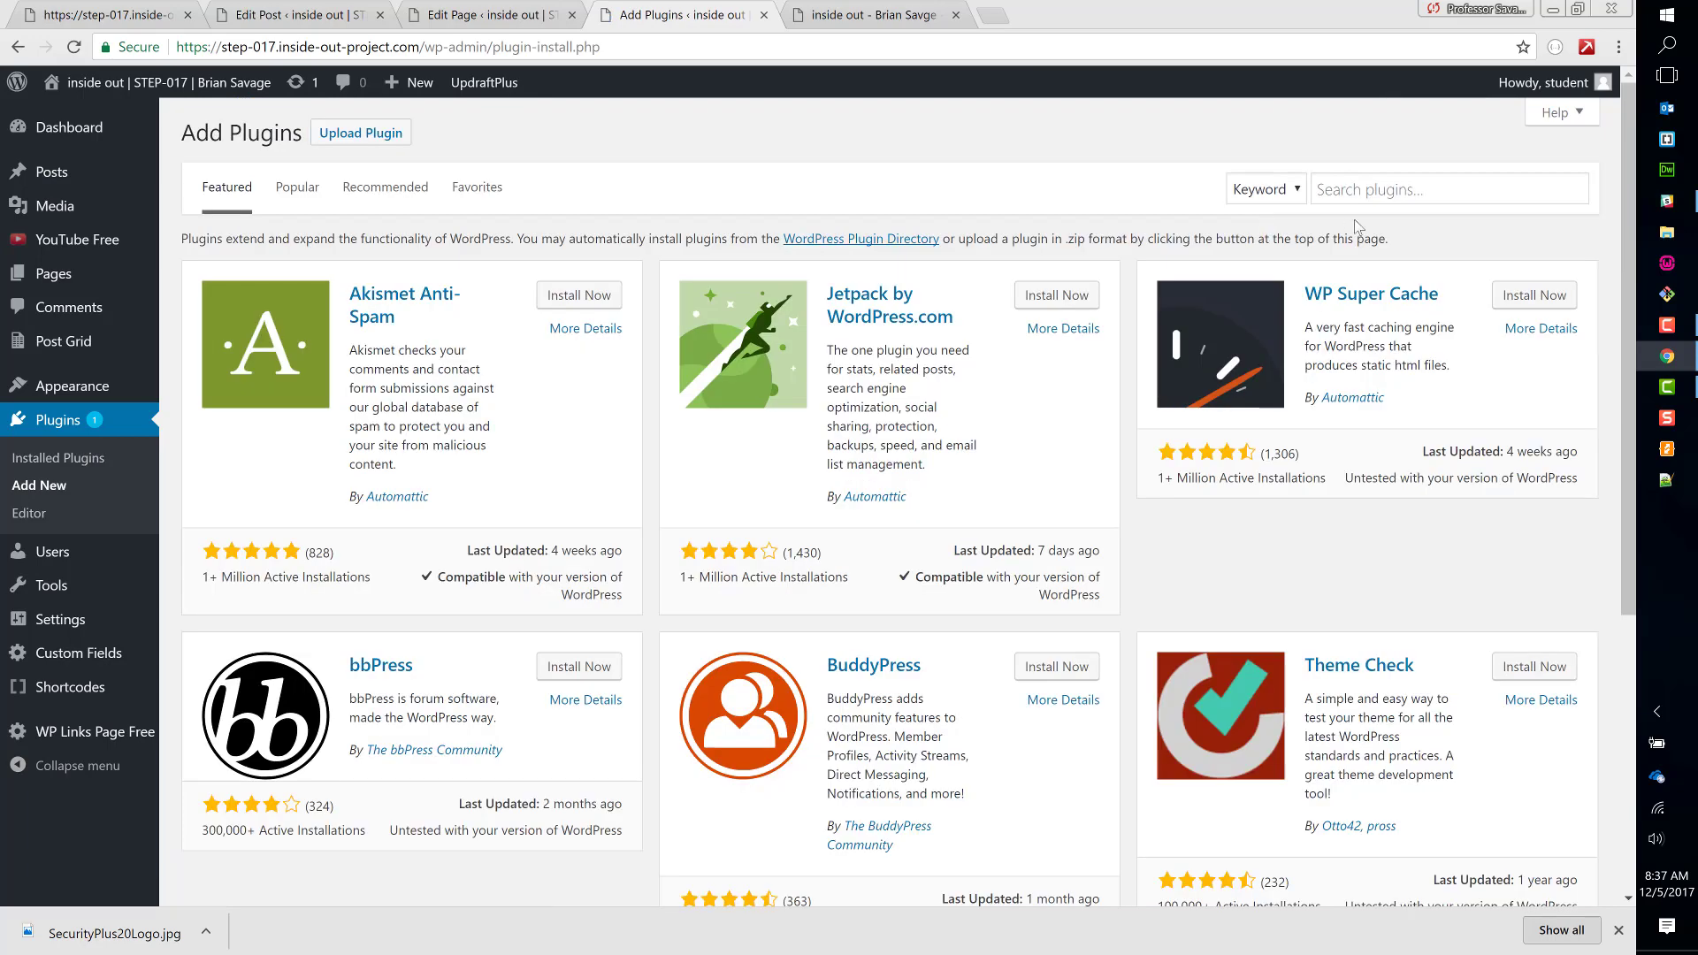
click(1391, 191)
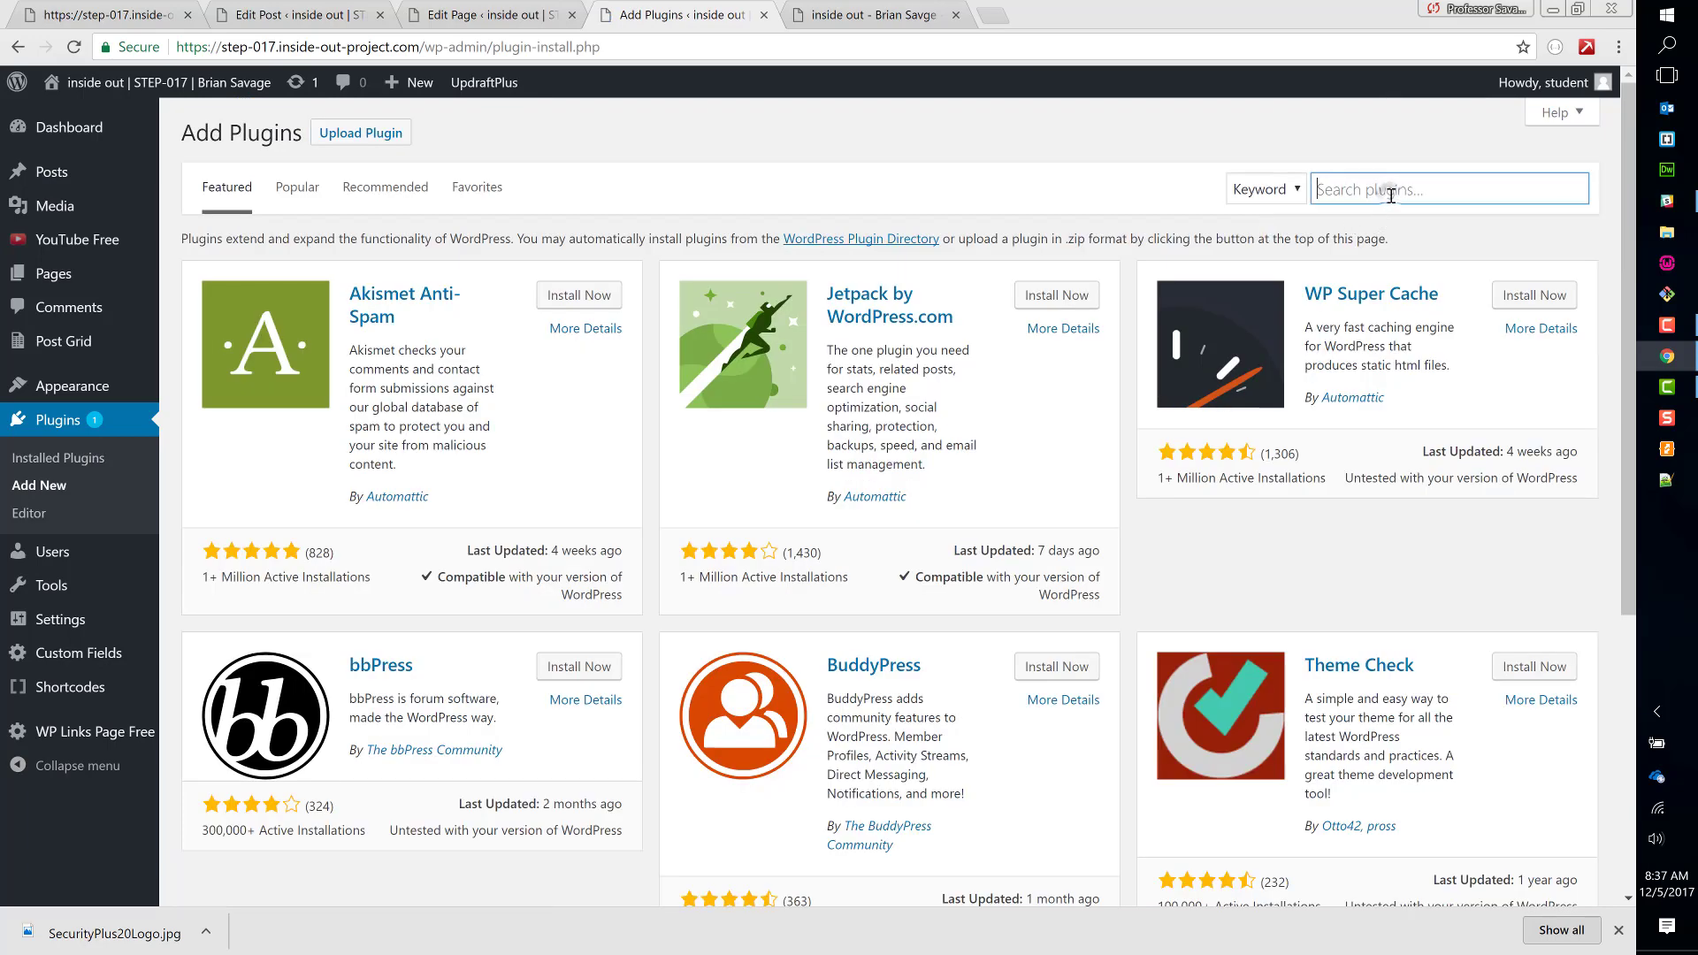
key(ctrl+v)
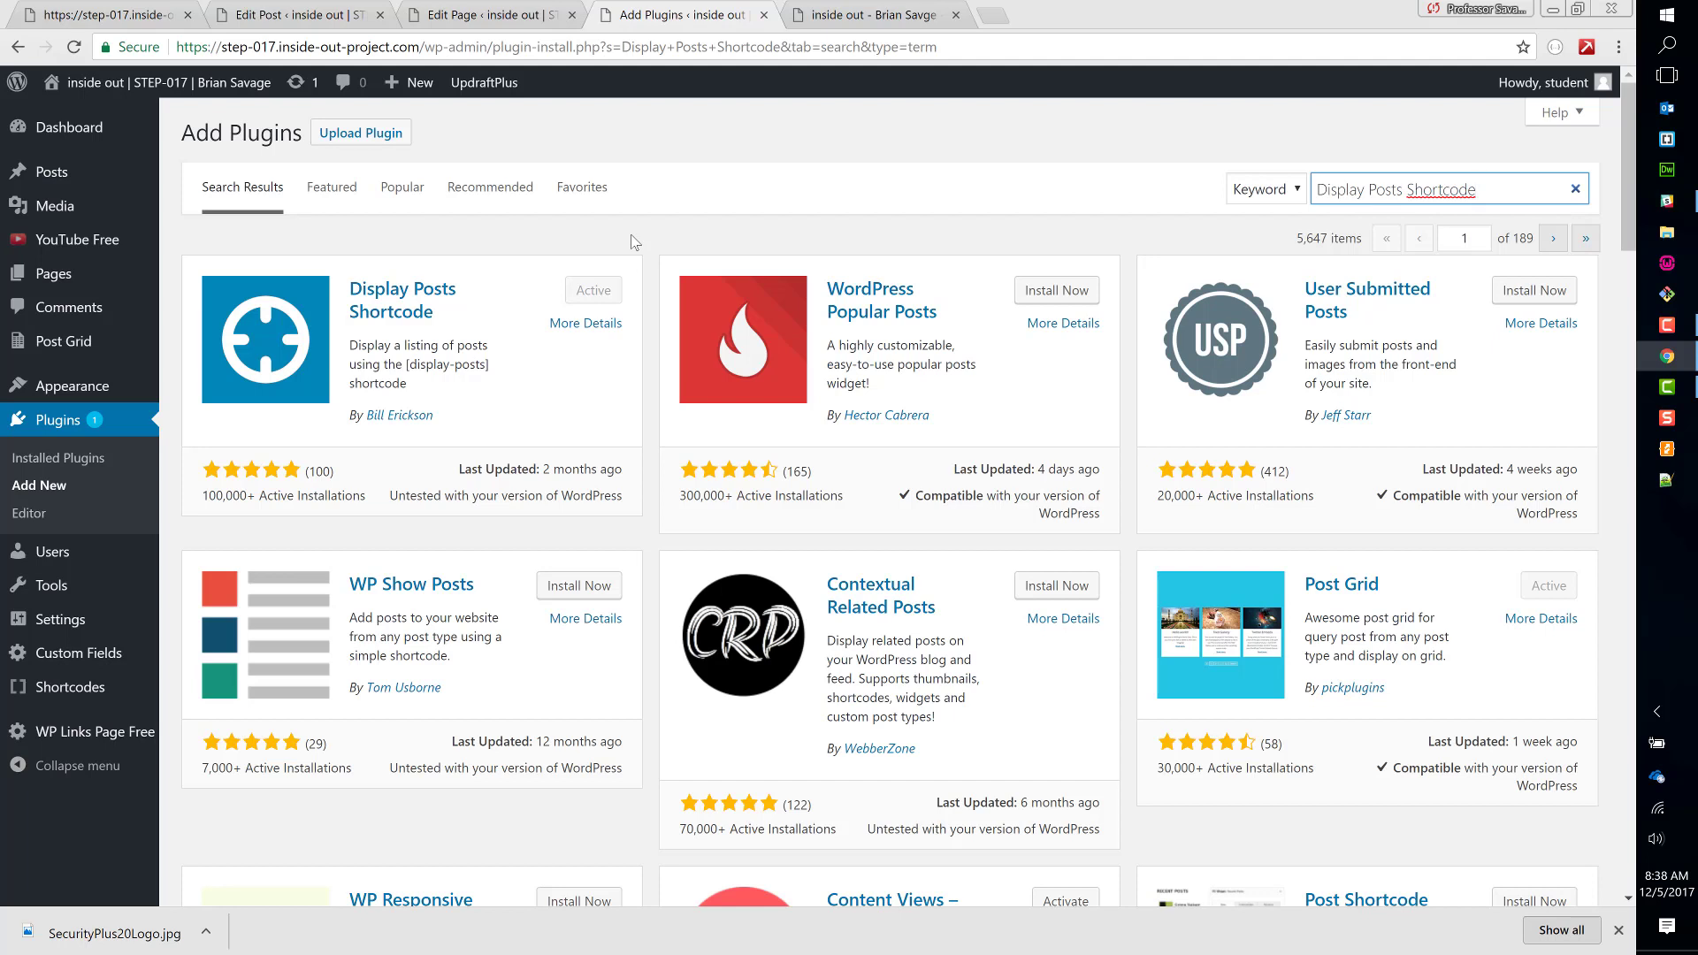
- Return to the "i" page's code and highlight the display-posts shortcode, including its attributes from image_size to order
click(494, 24)
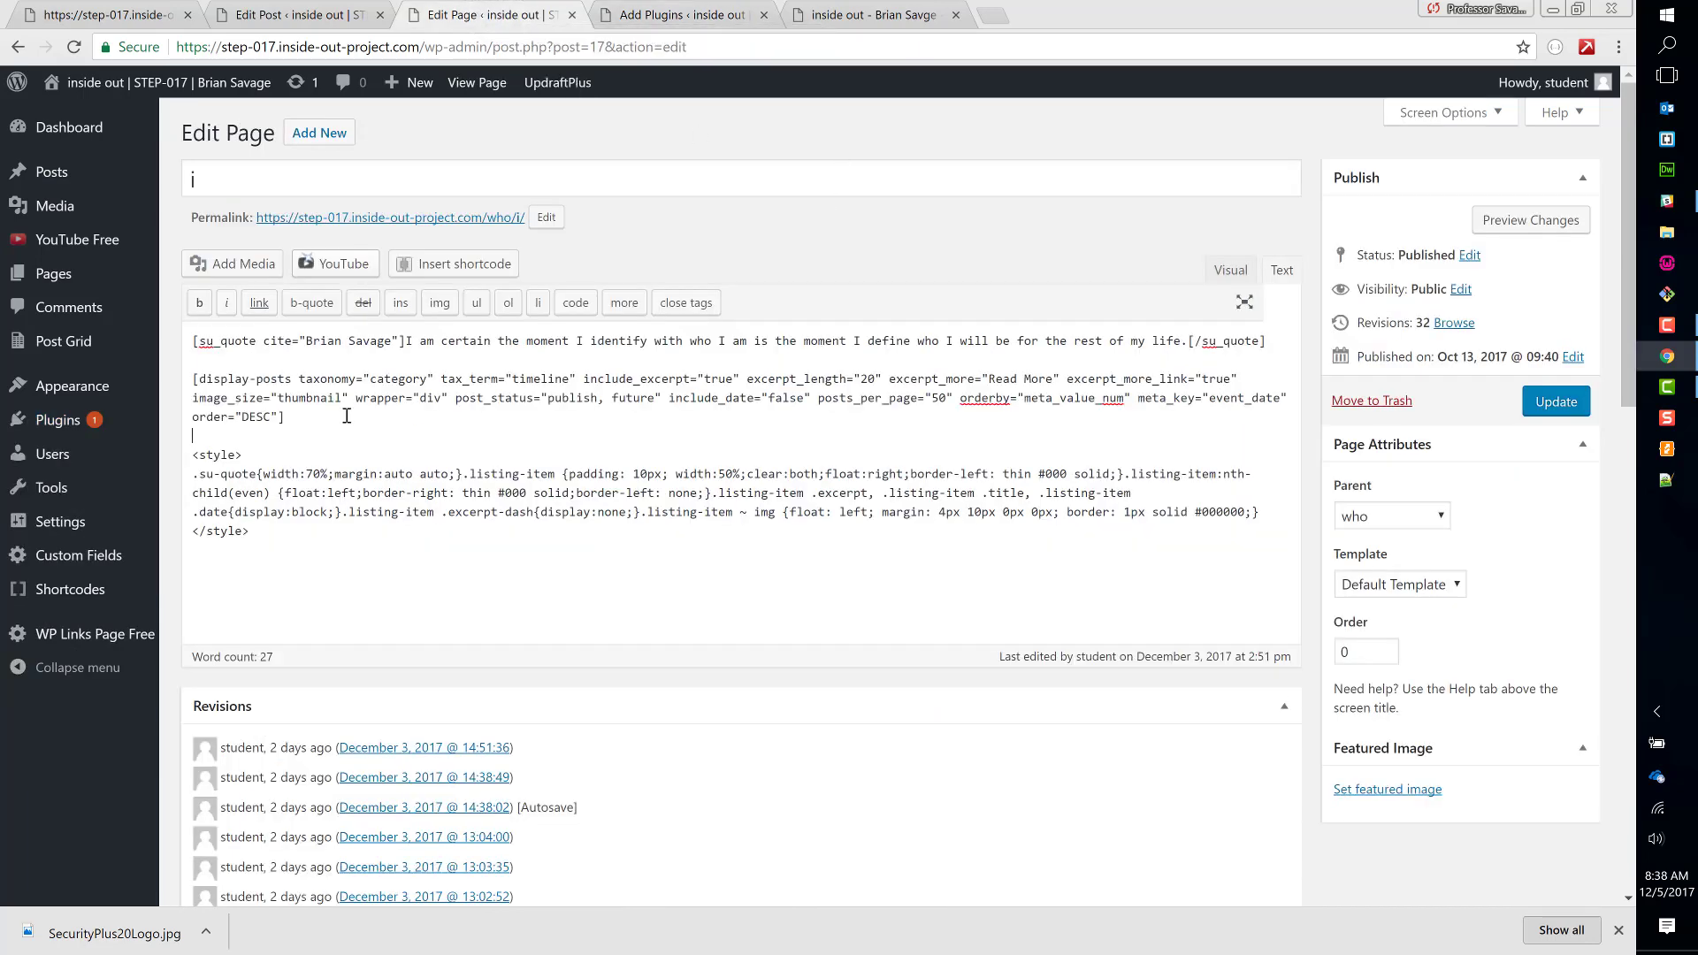
mouse_move(192, 379)
mouse_down()
mouse_move(299, 380)
mouse_move(319, 417)
mouse_move(188, 376)
mouse_up()
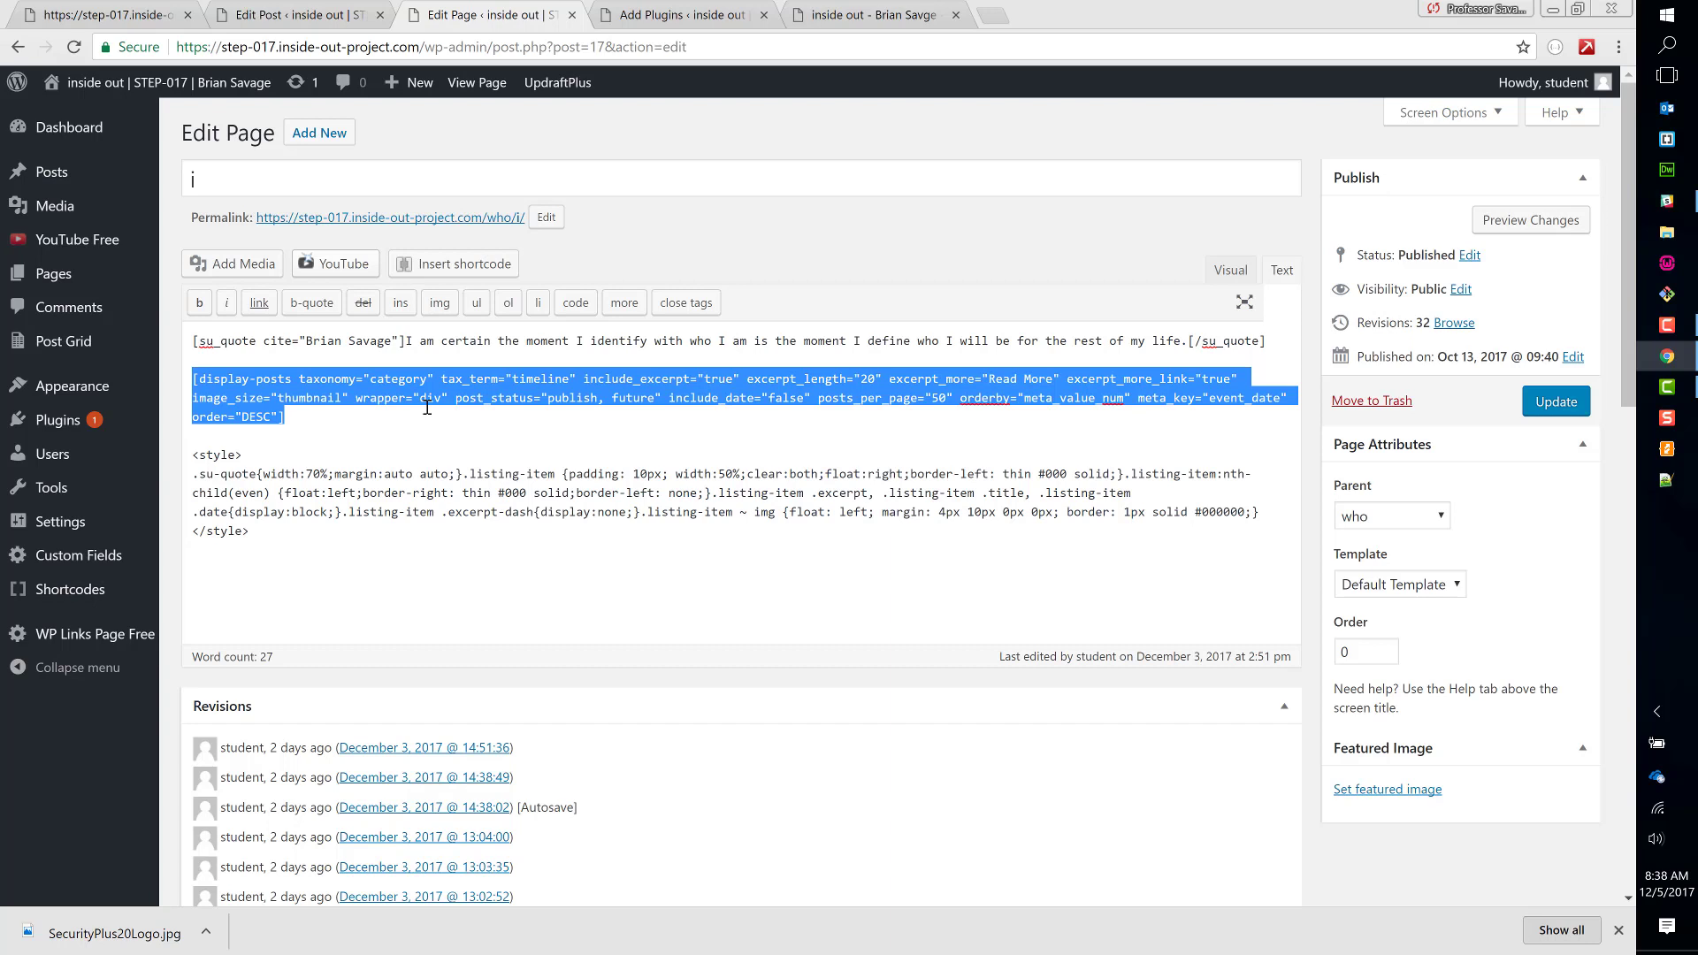
click(750, 367)
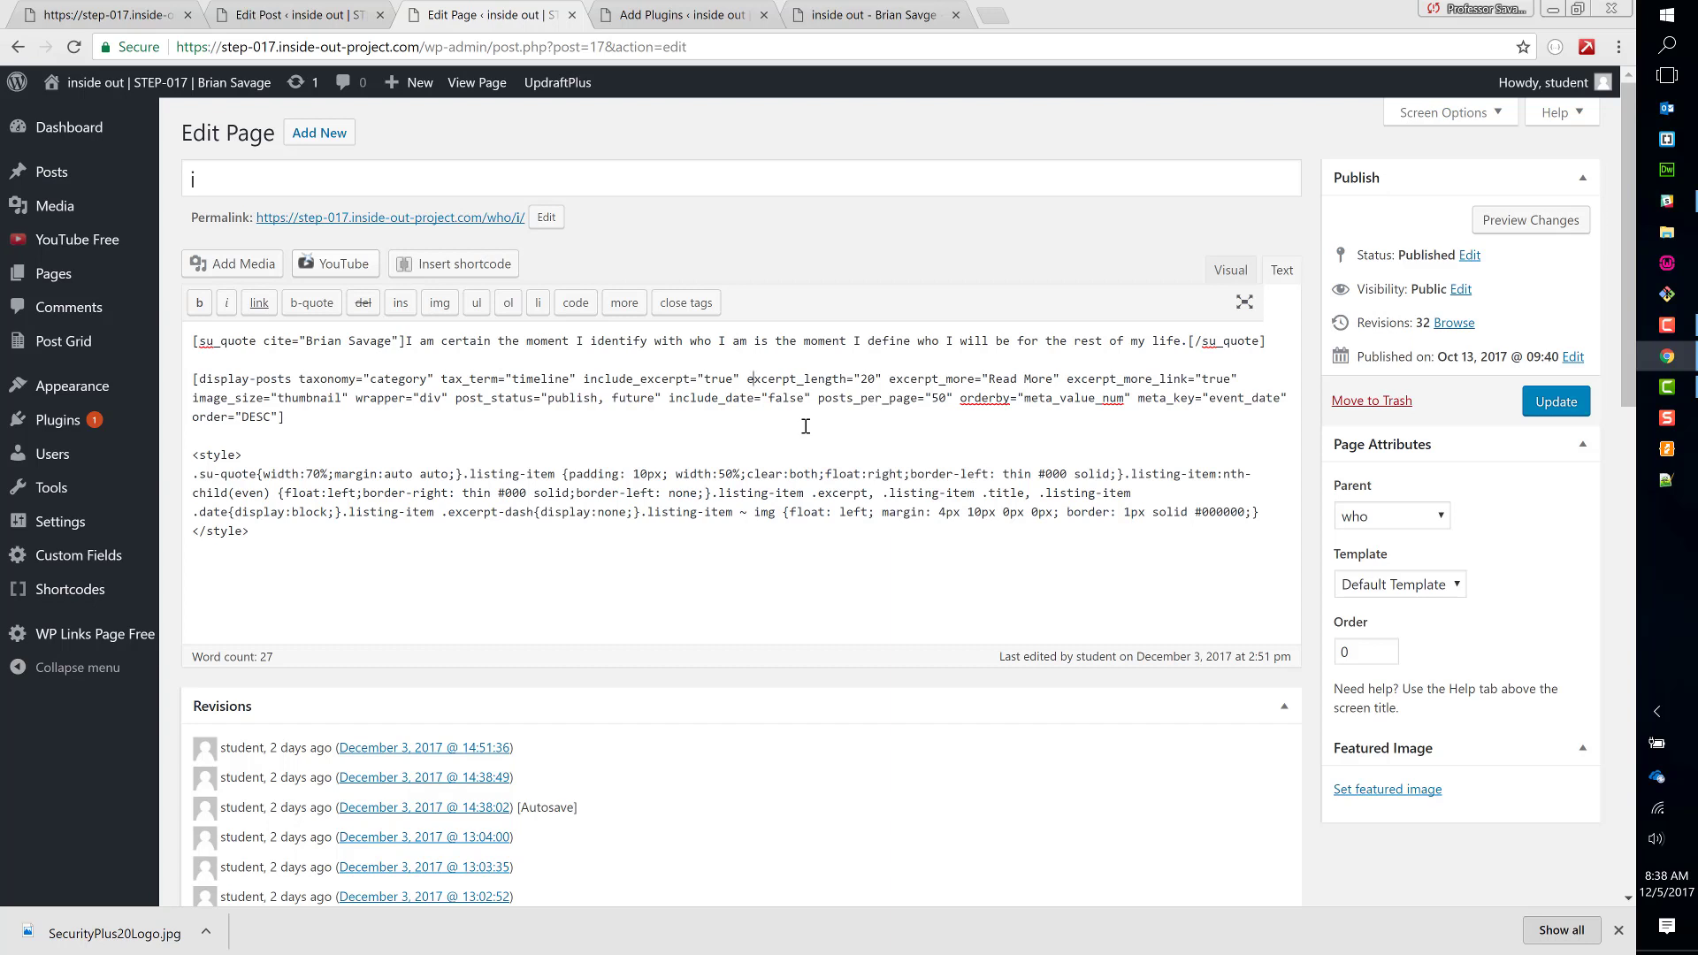
click(837, 438)
drag(495, 416, 183, 398)
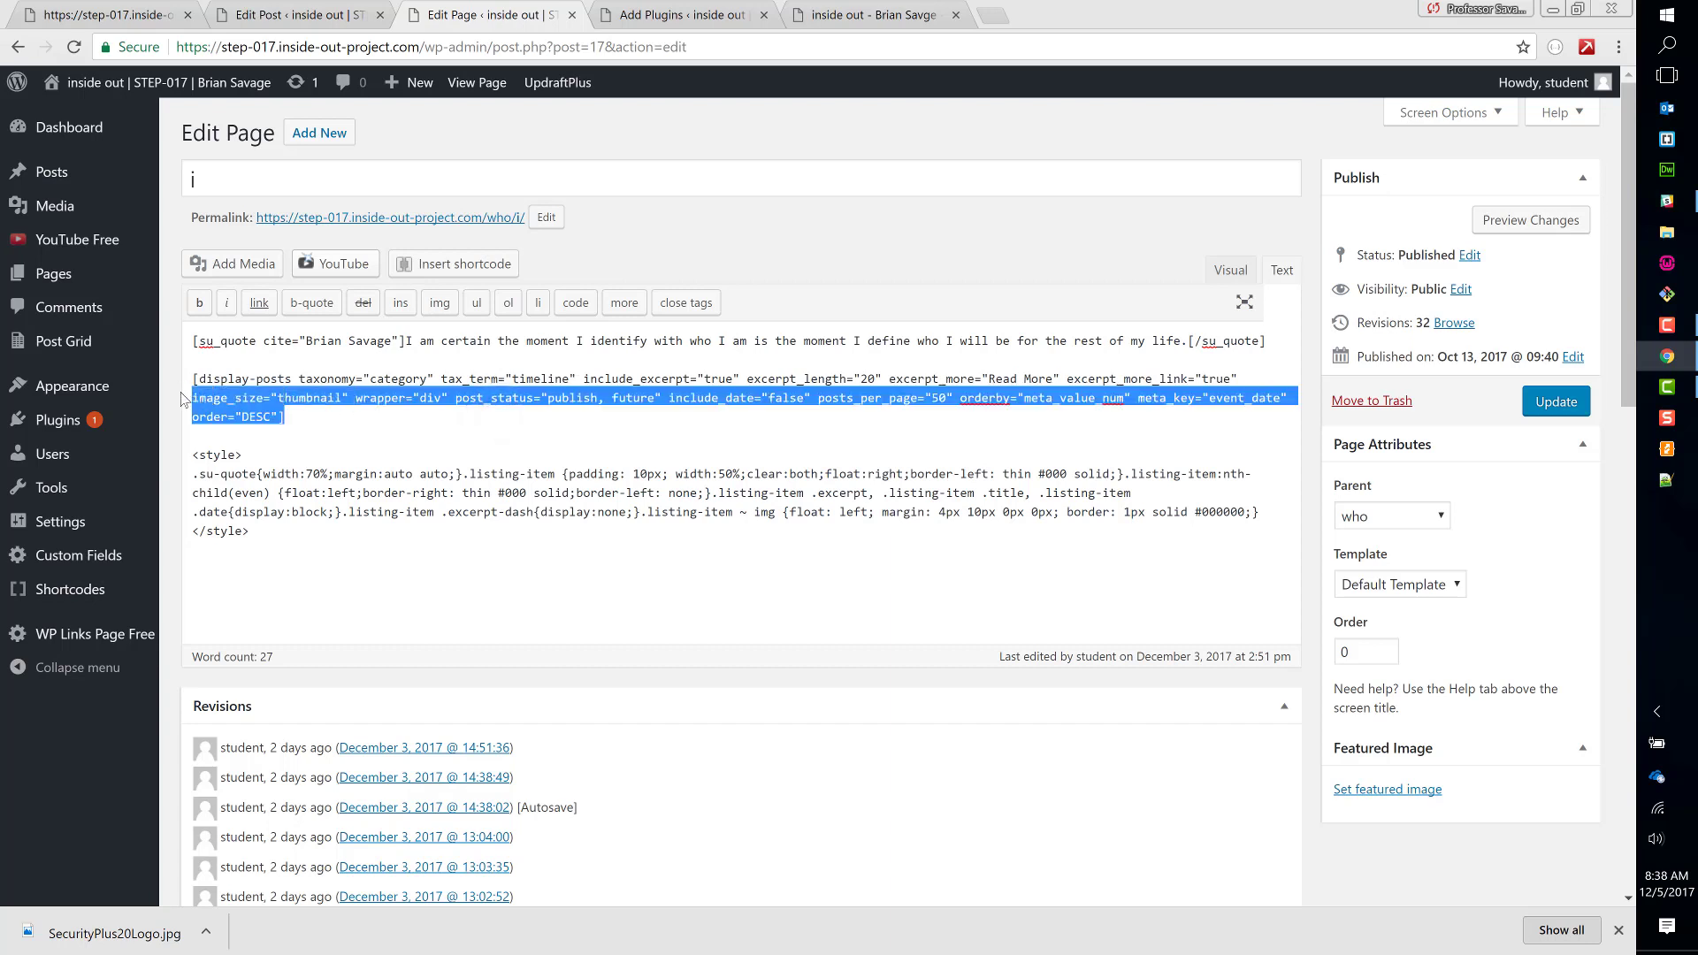
- Highlight the su_quote shortcode in the "i" page's code and the quote text it encloses
click(266, 342)
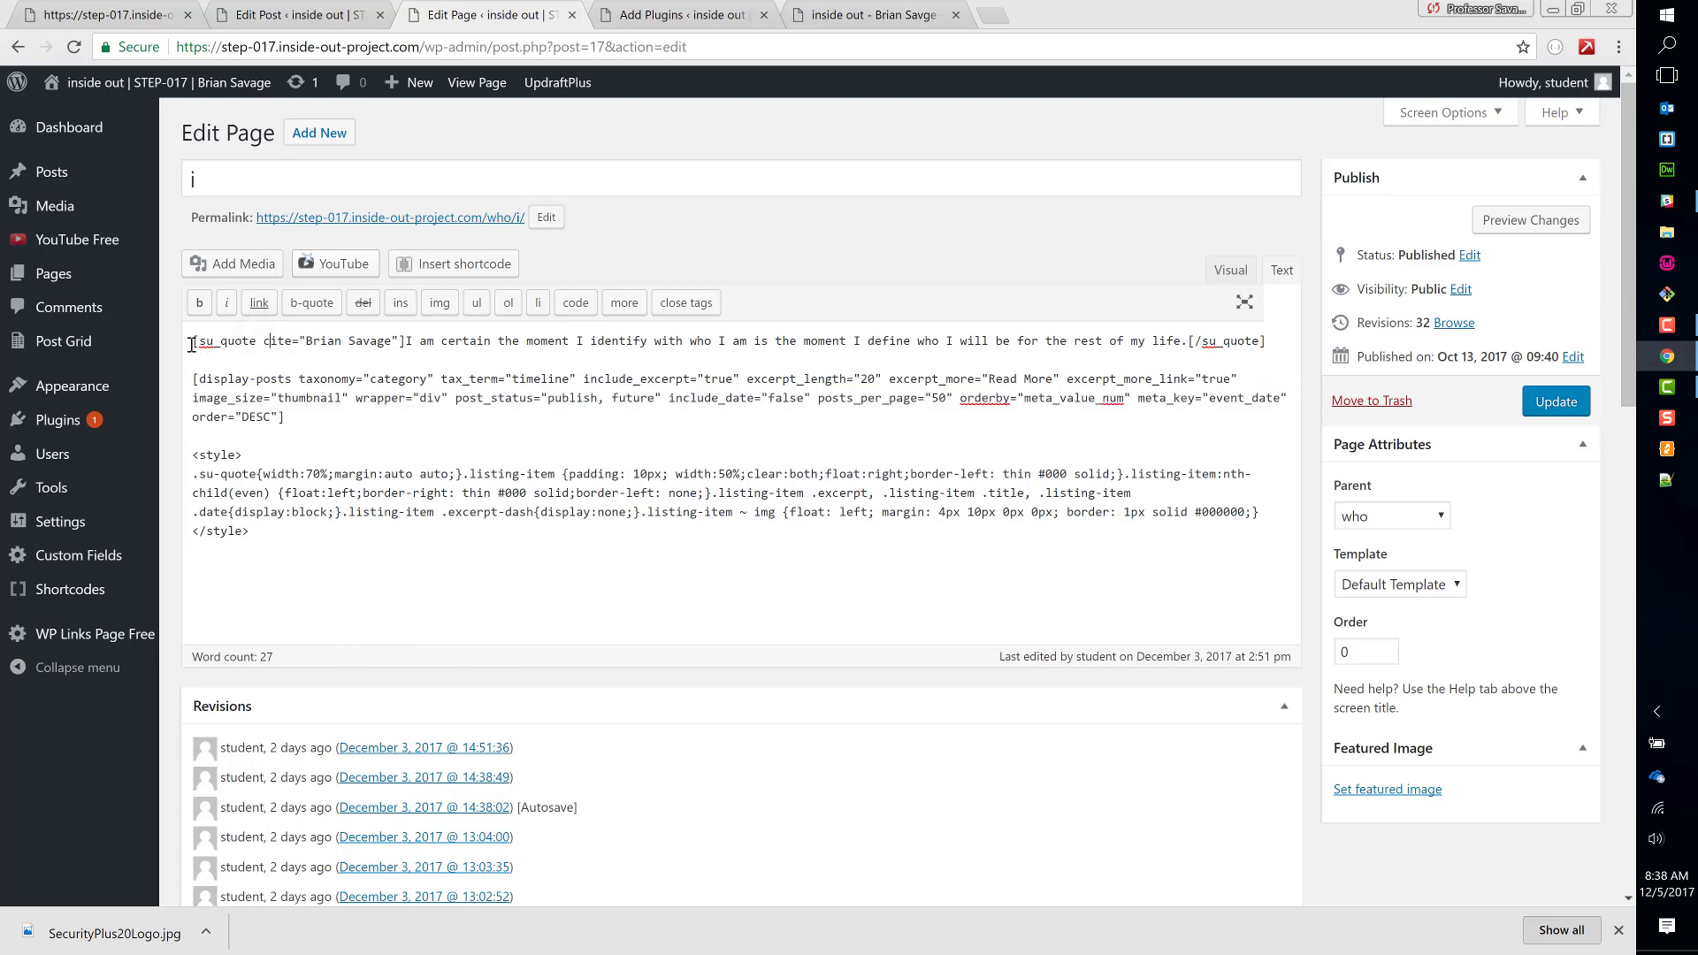
drag(191, 369, 182, 333)
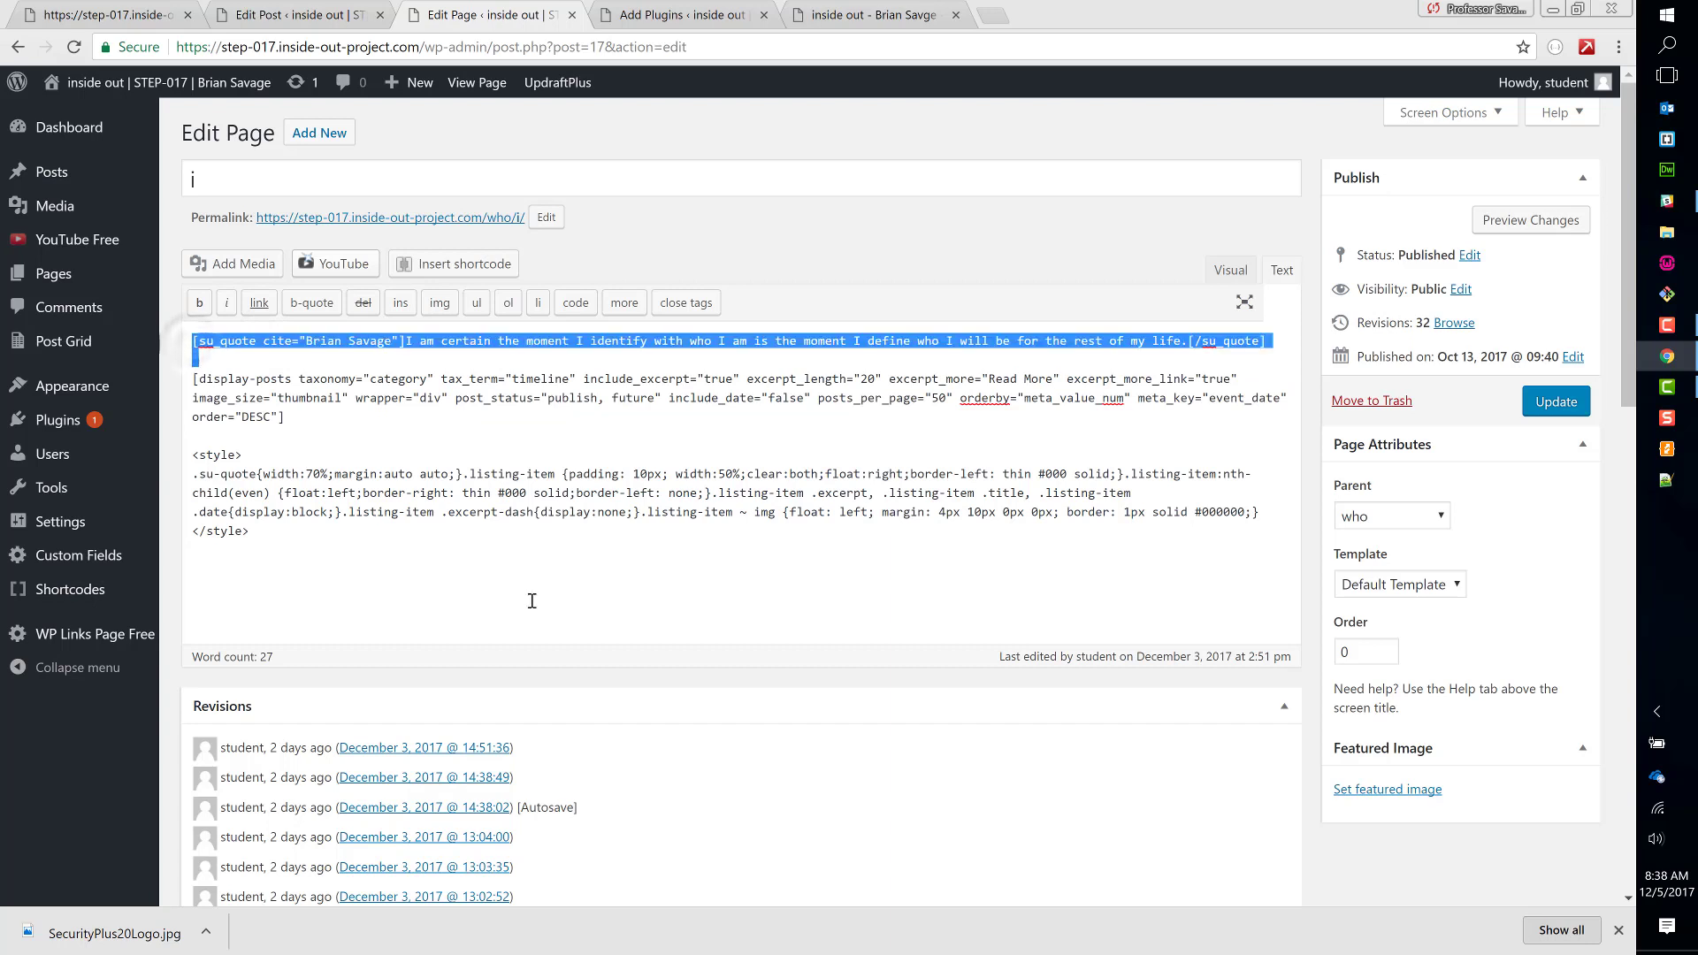
click(840, 361)
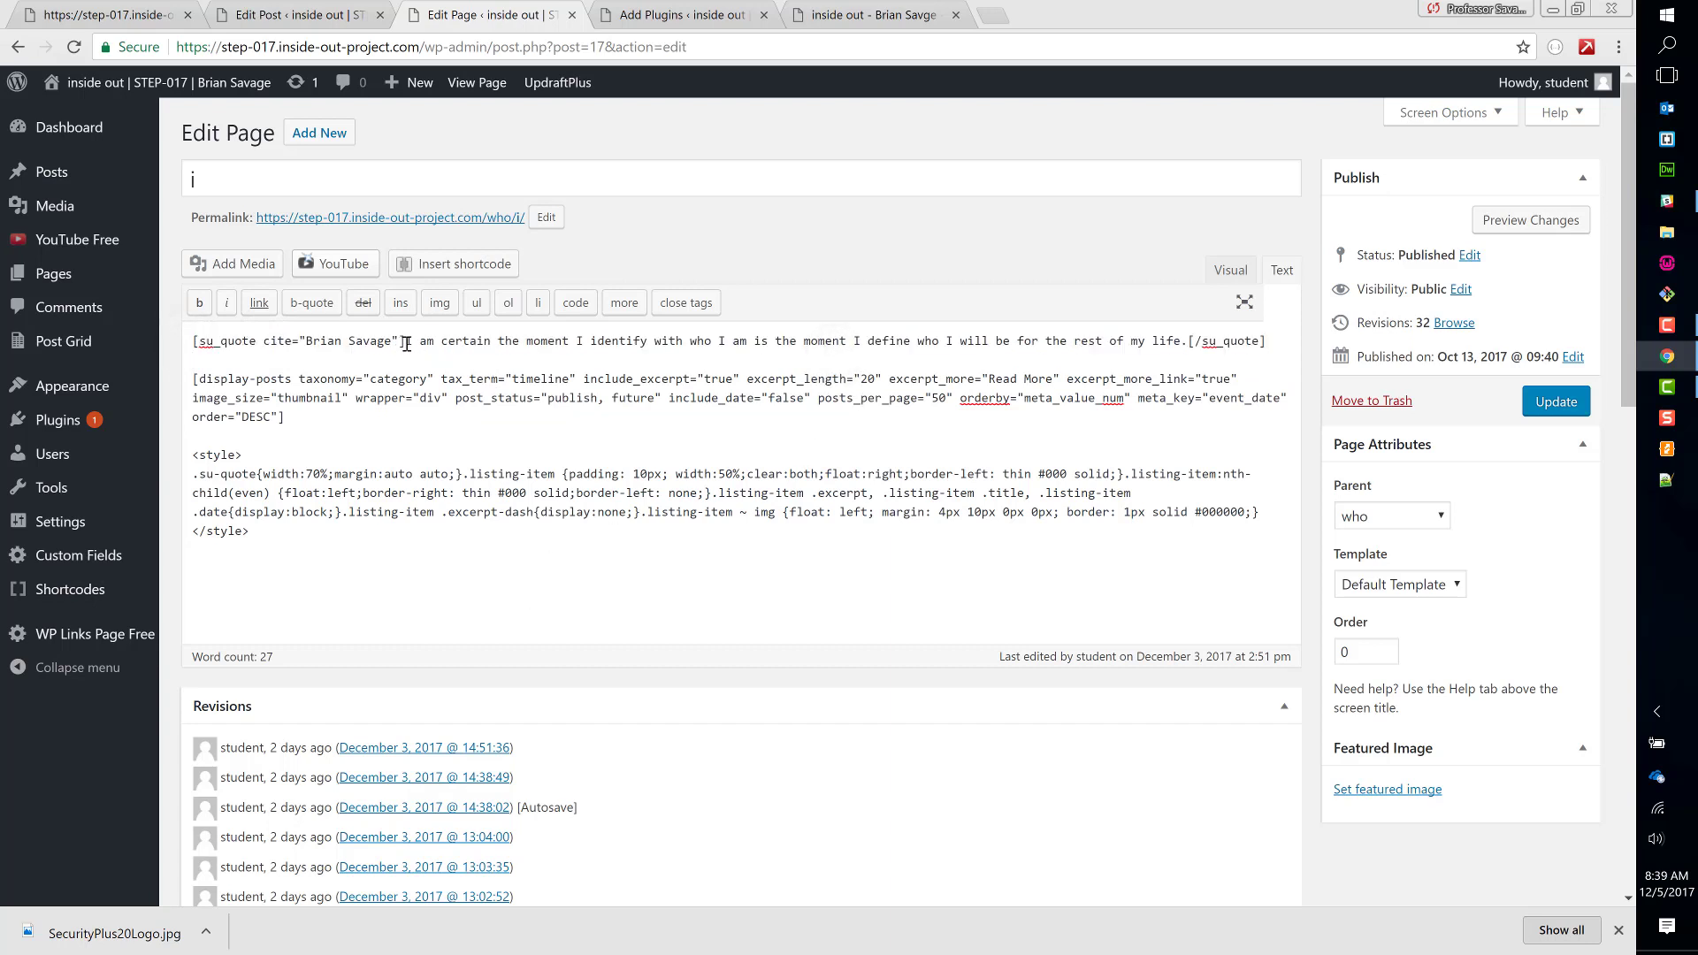
drag(406, 343, 1138, 348)
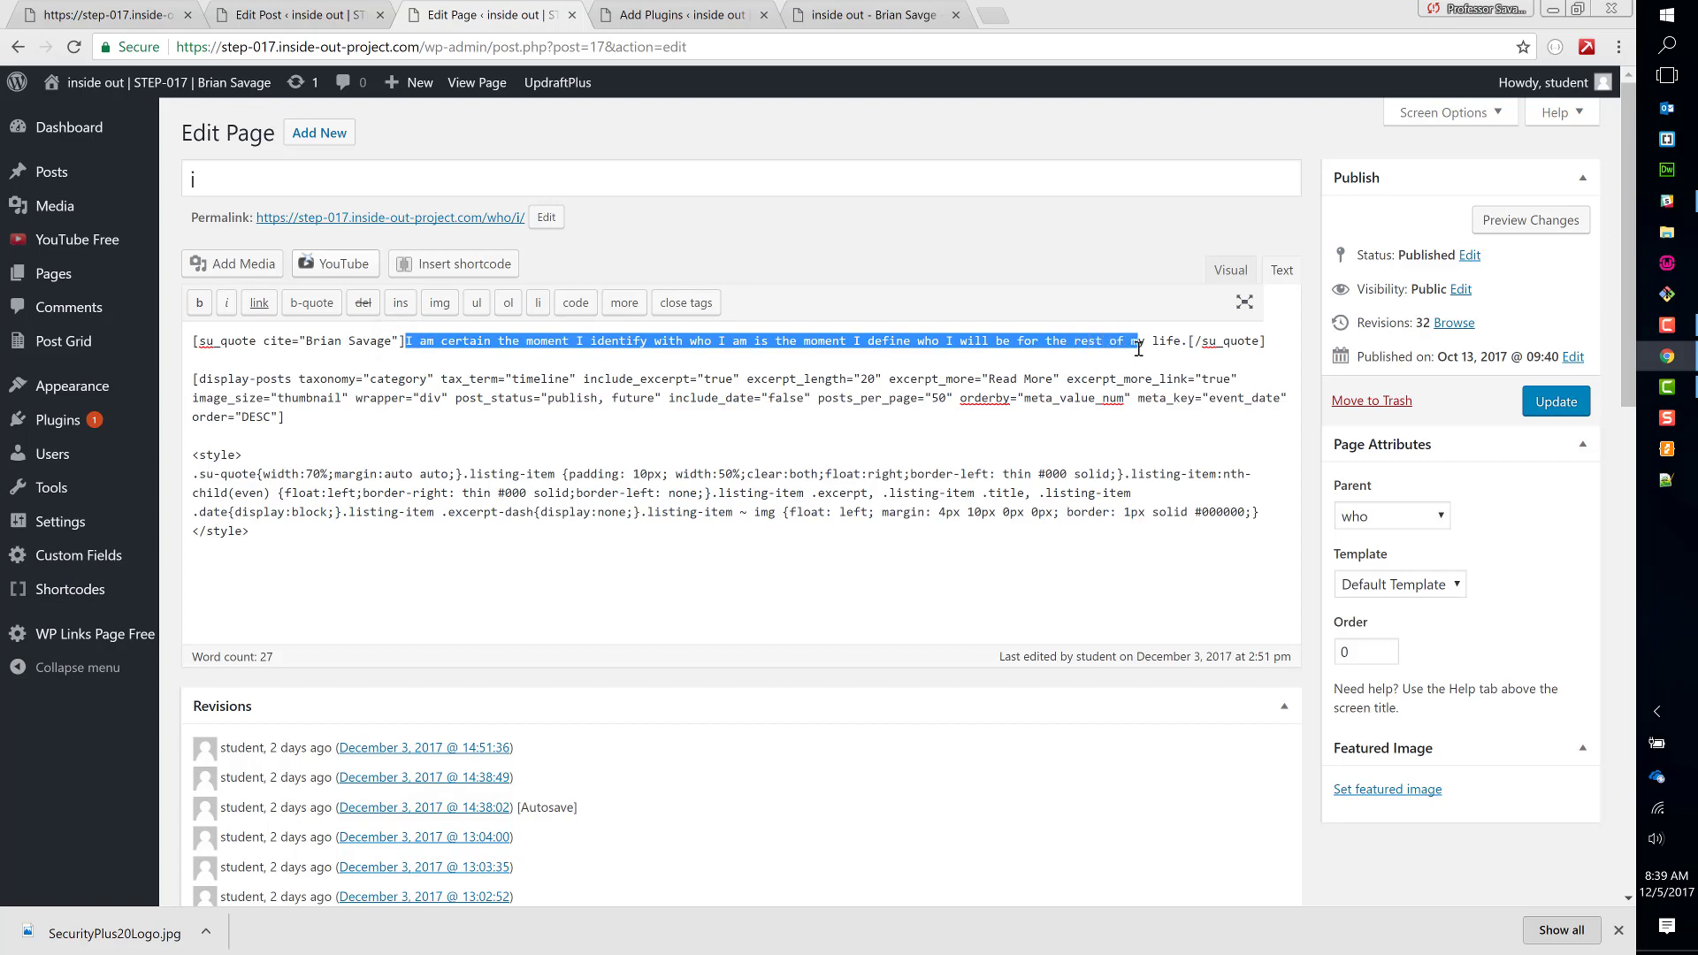
click(1112, 379)
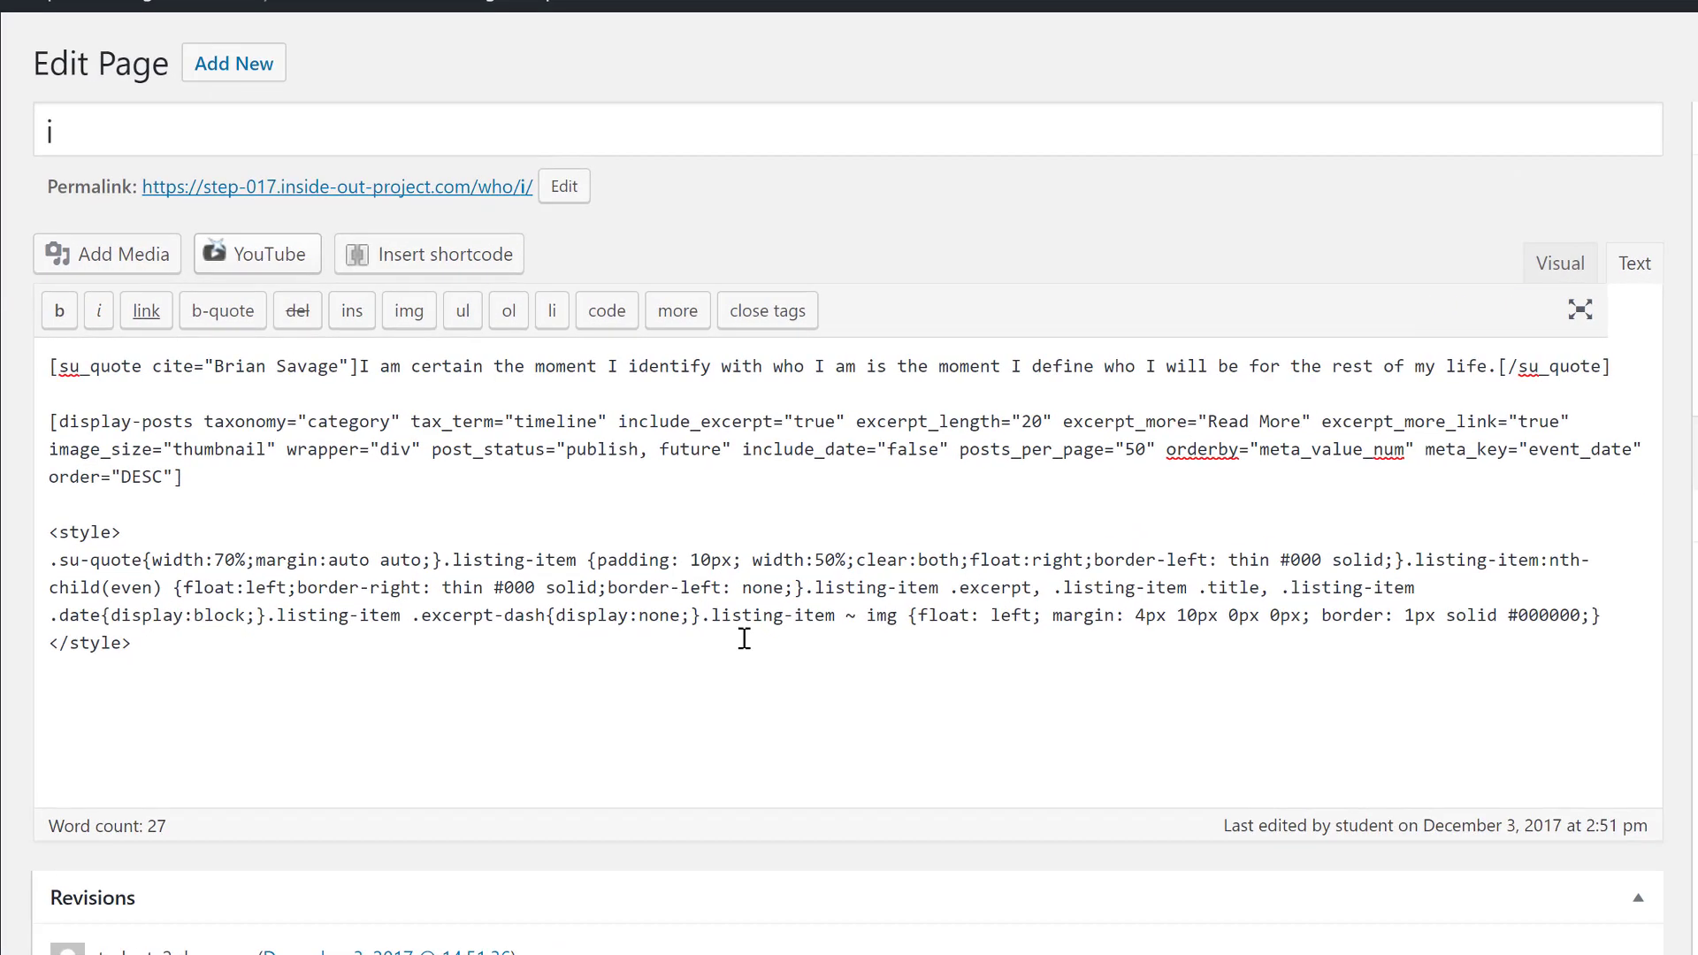
- Copy the entire style block, delete it from the "i" page's code and update the page
click(667, 524)
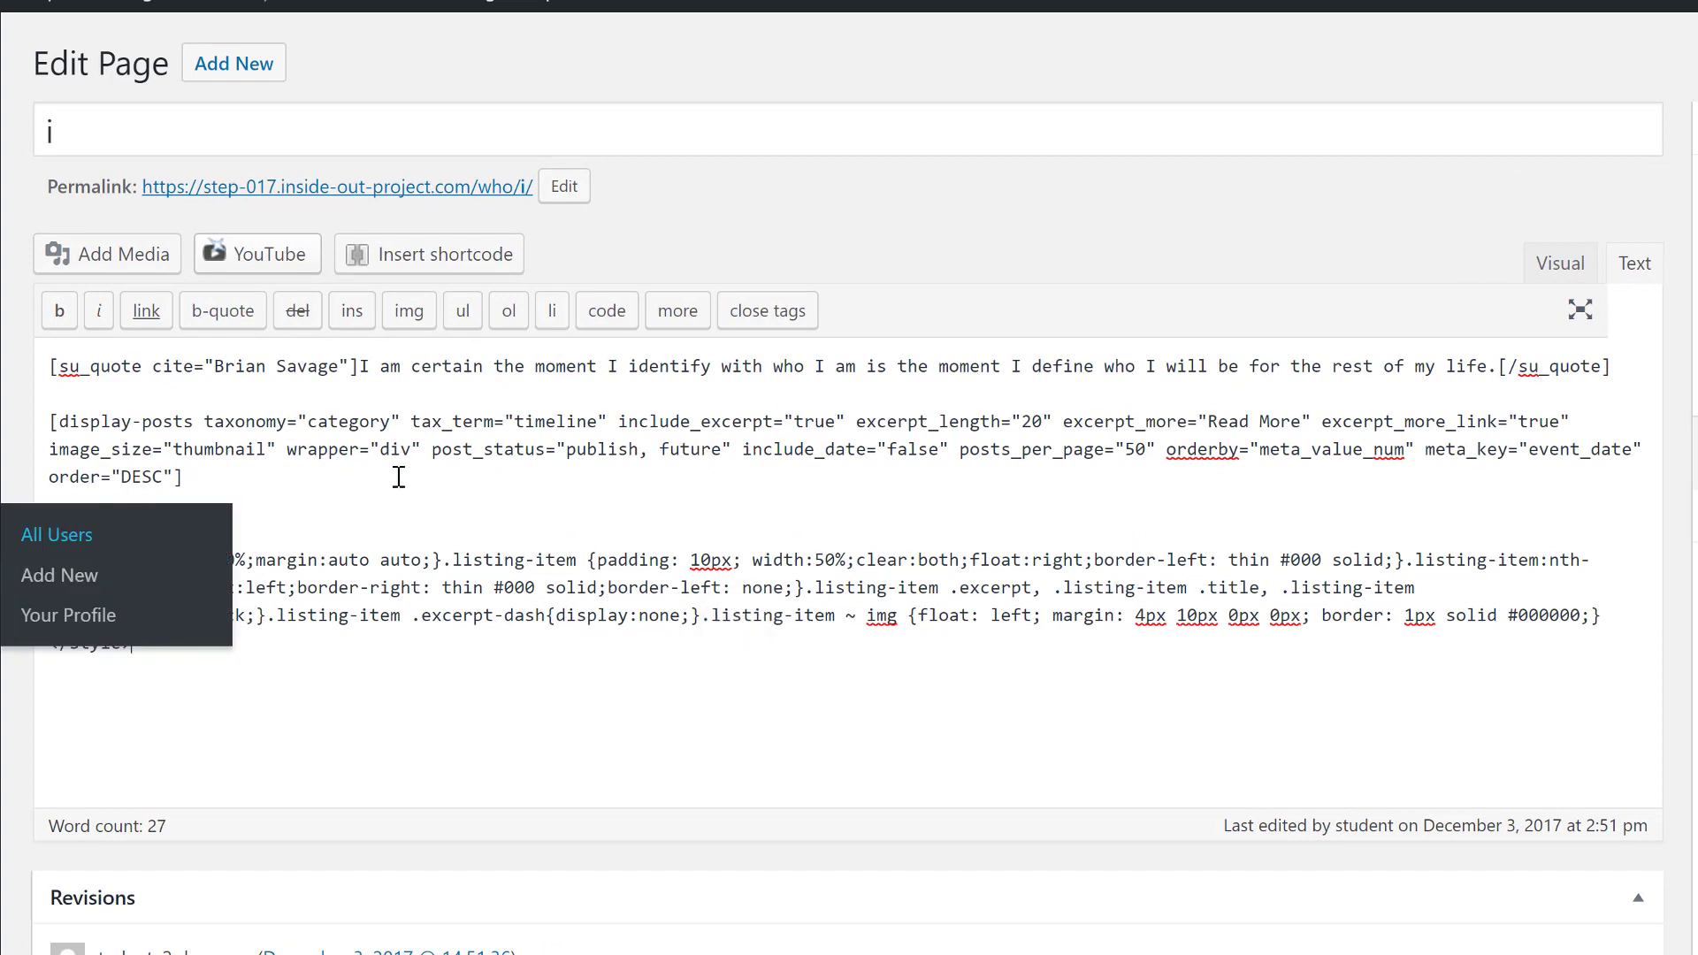
click(132, 542)
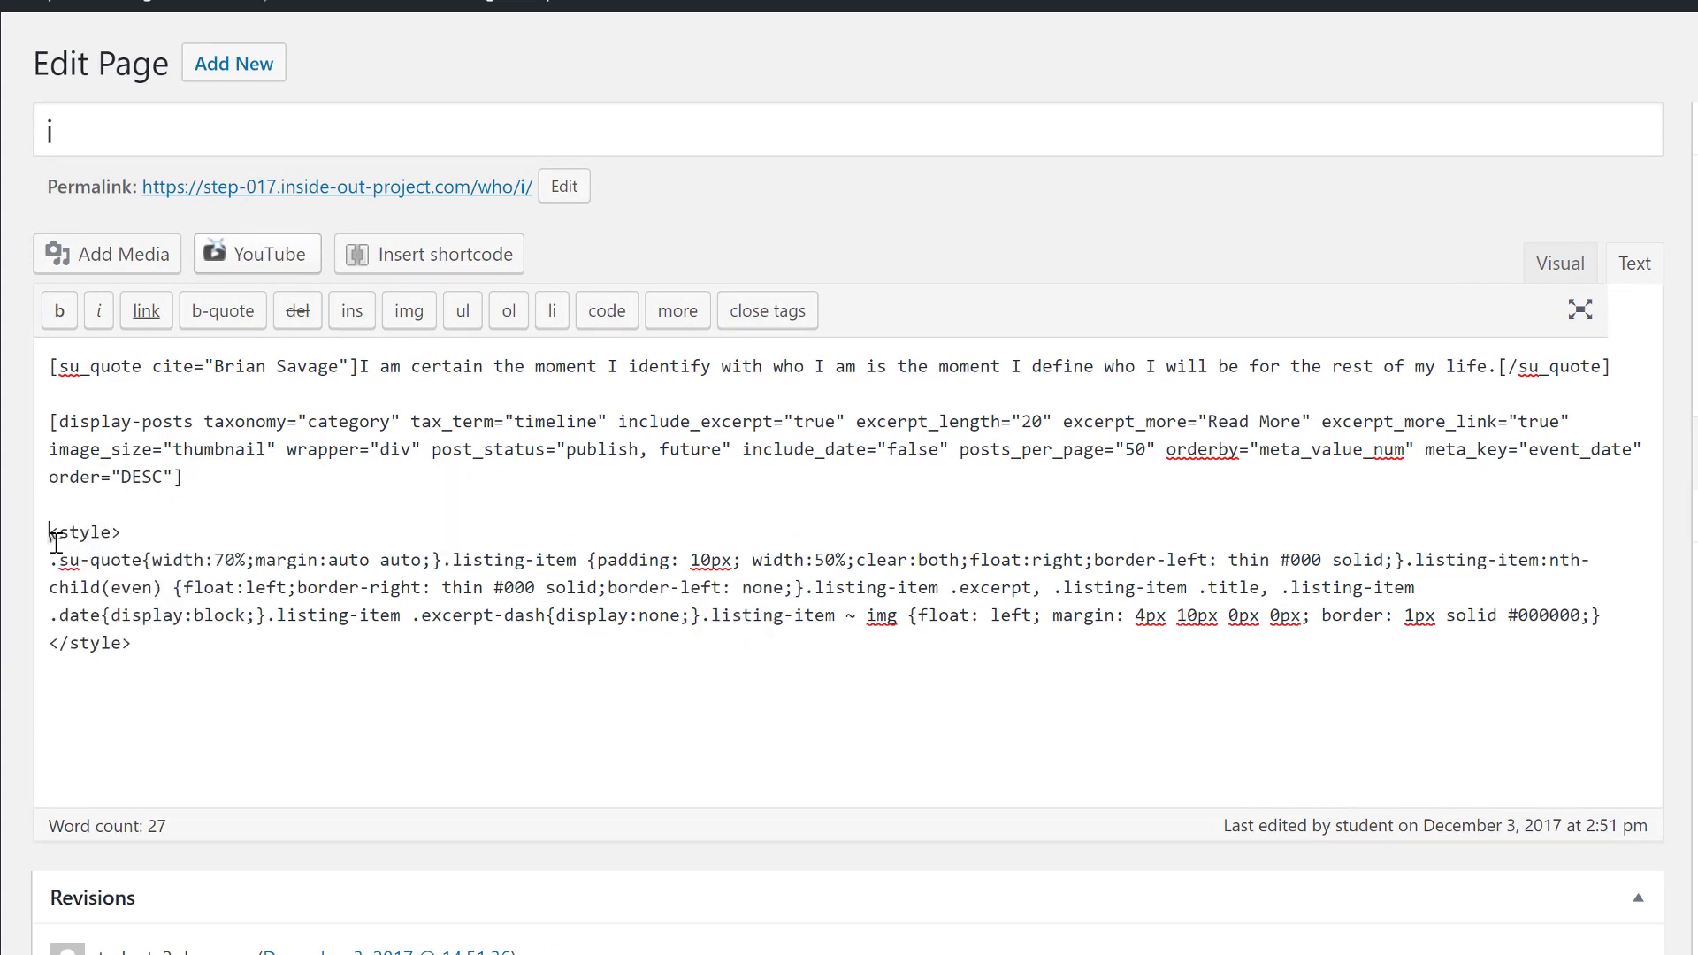
drag(51, 533, 214, 669)
key(ctrl+c)
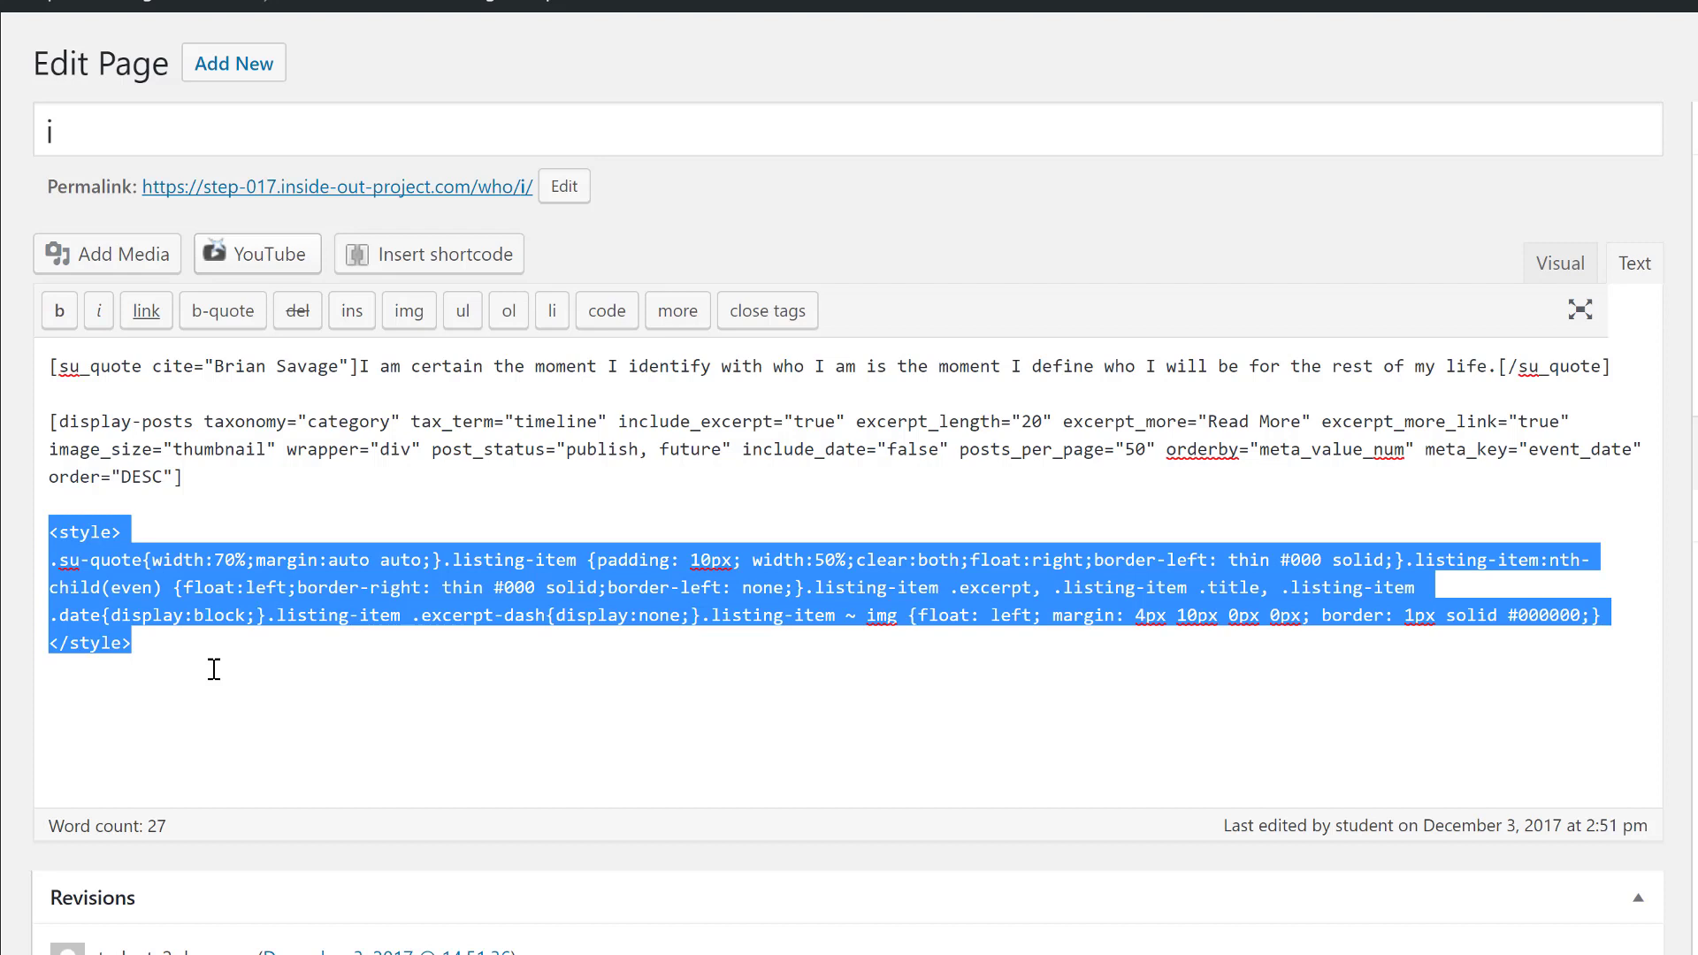
key(BackSpace)
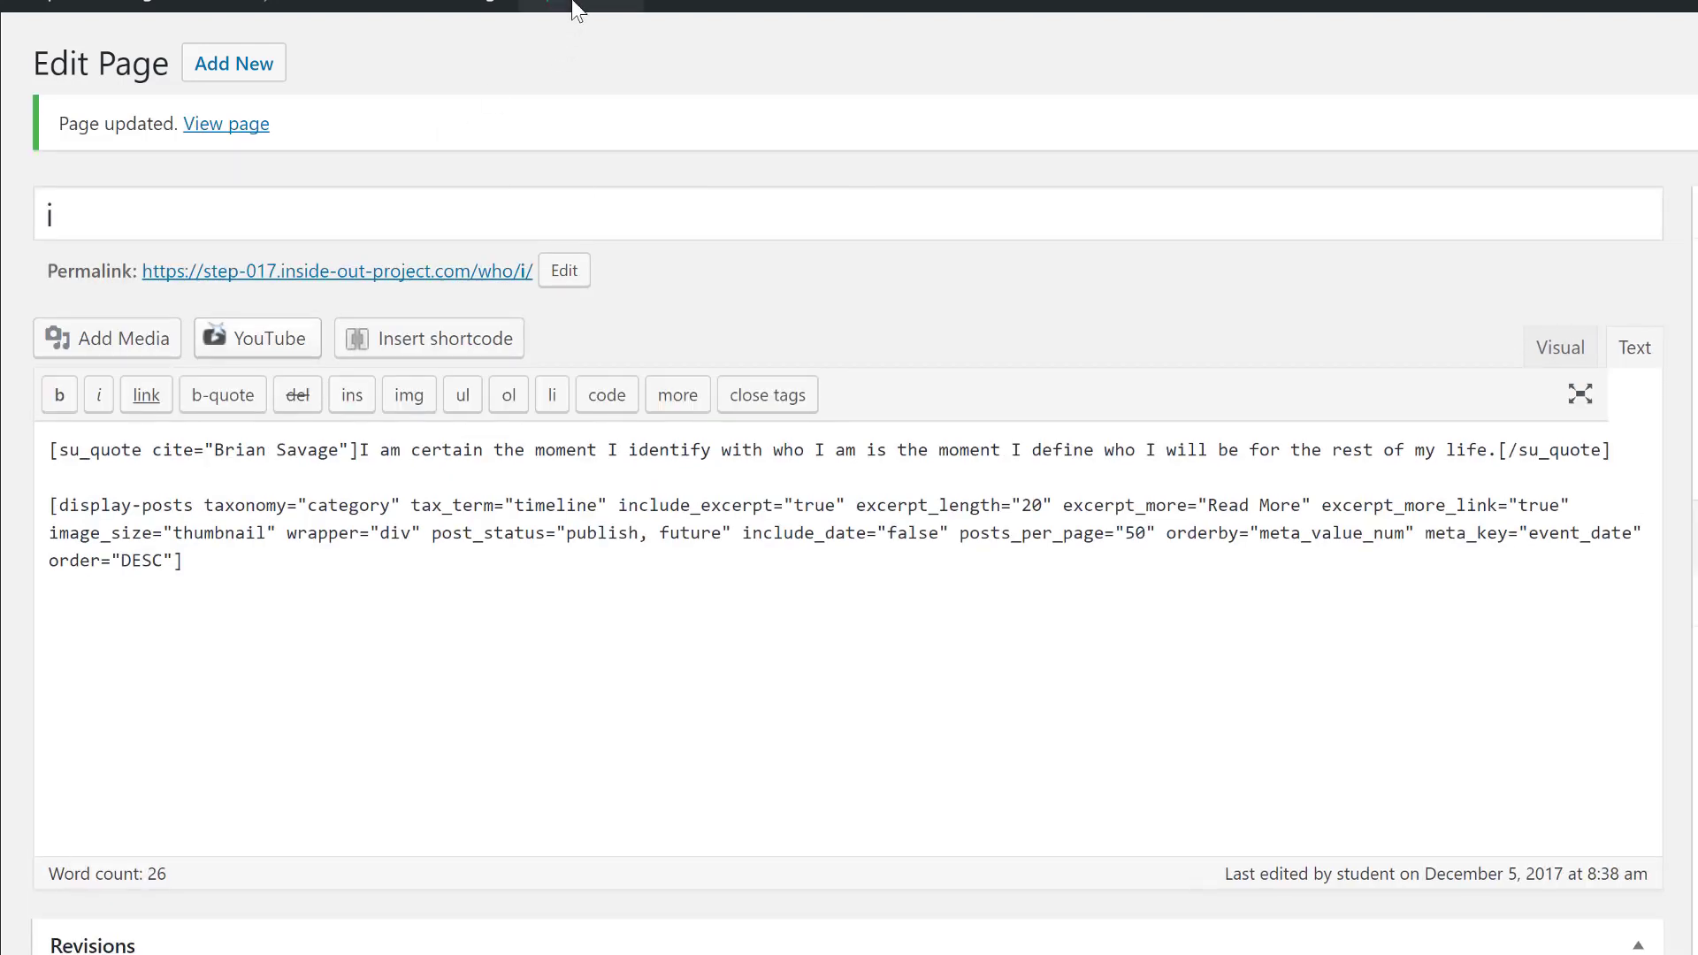
- View the published "i" page and look through its timeline entries without the custom styling
click(385, 276)
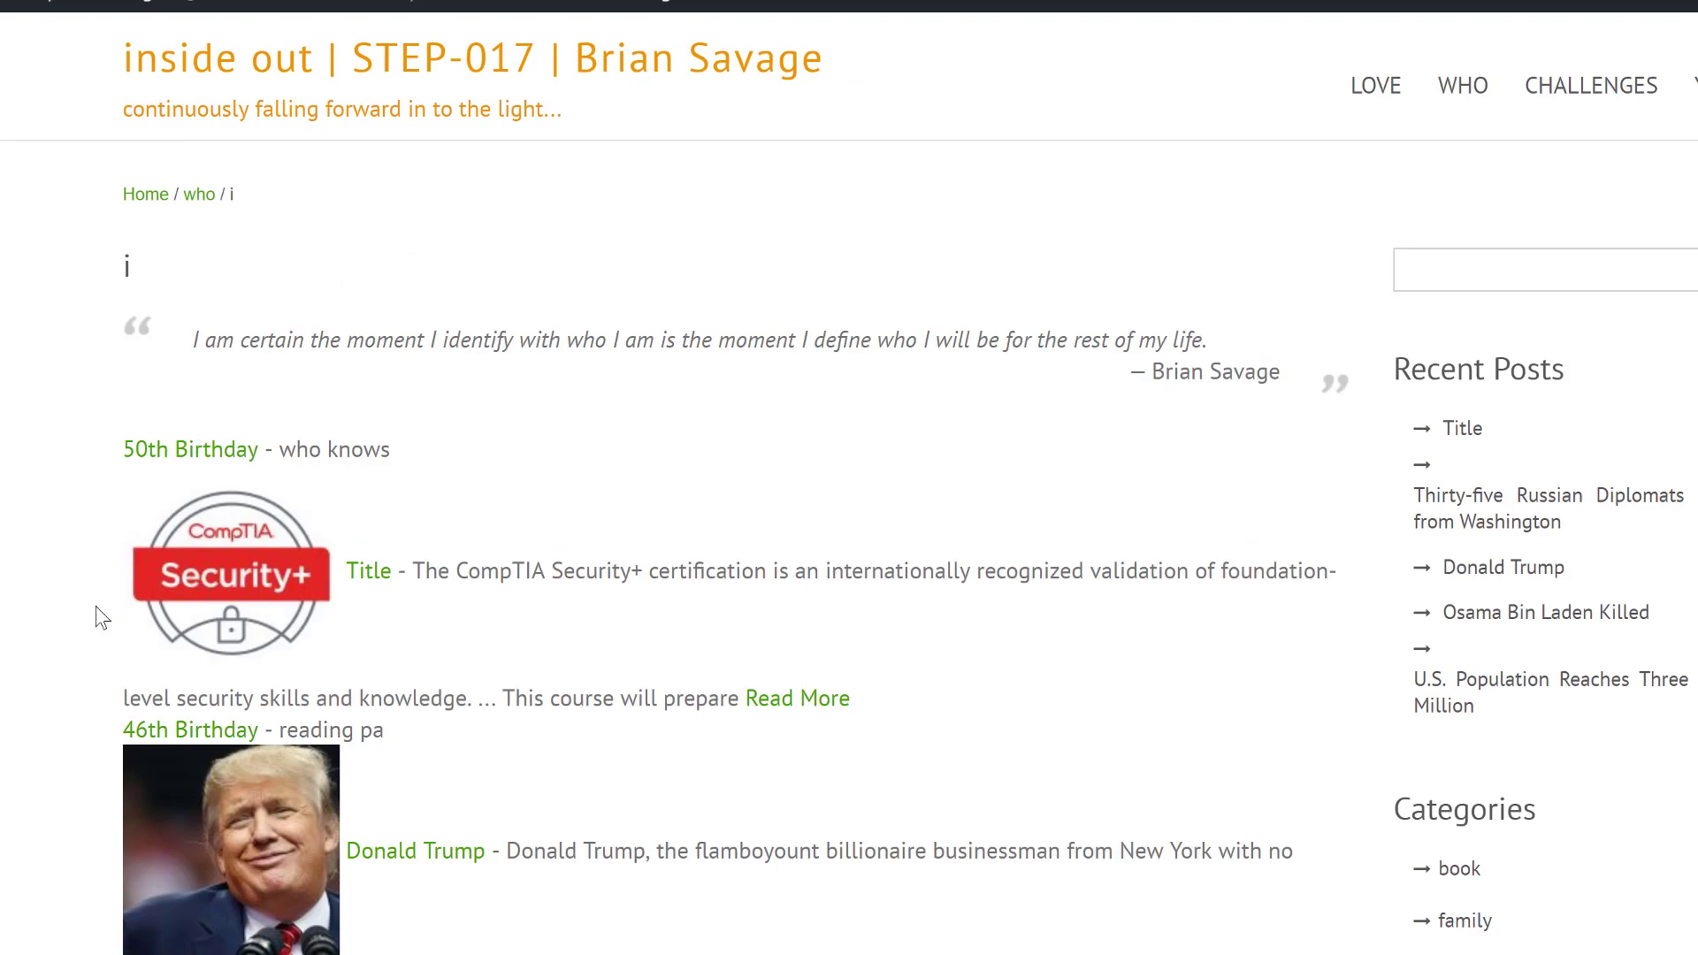
scroll(103, 617, down, 15)
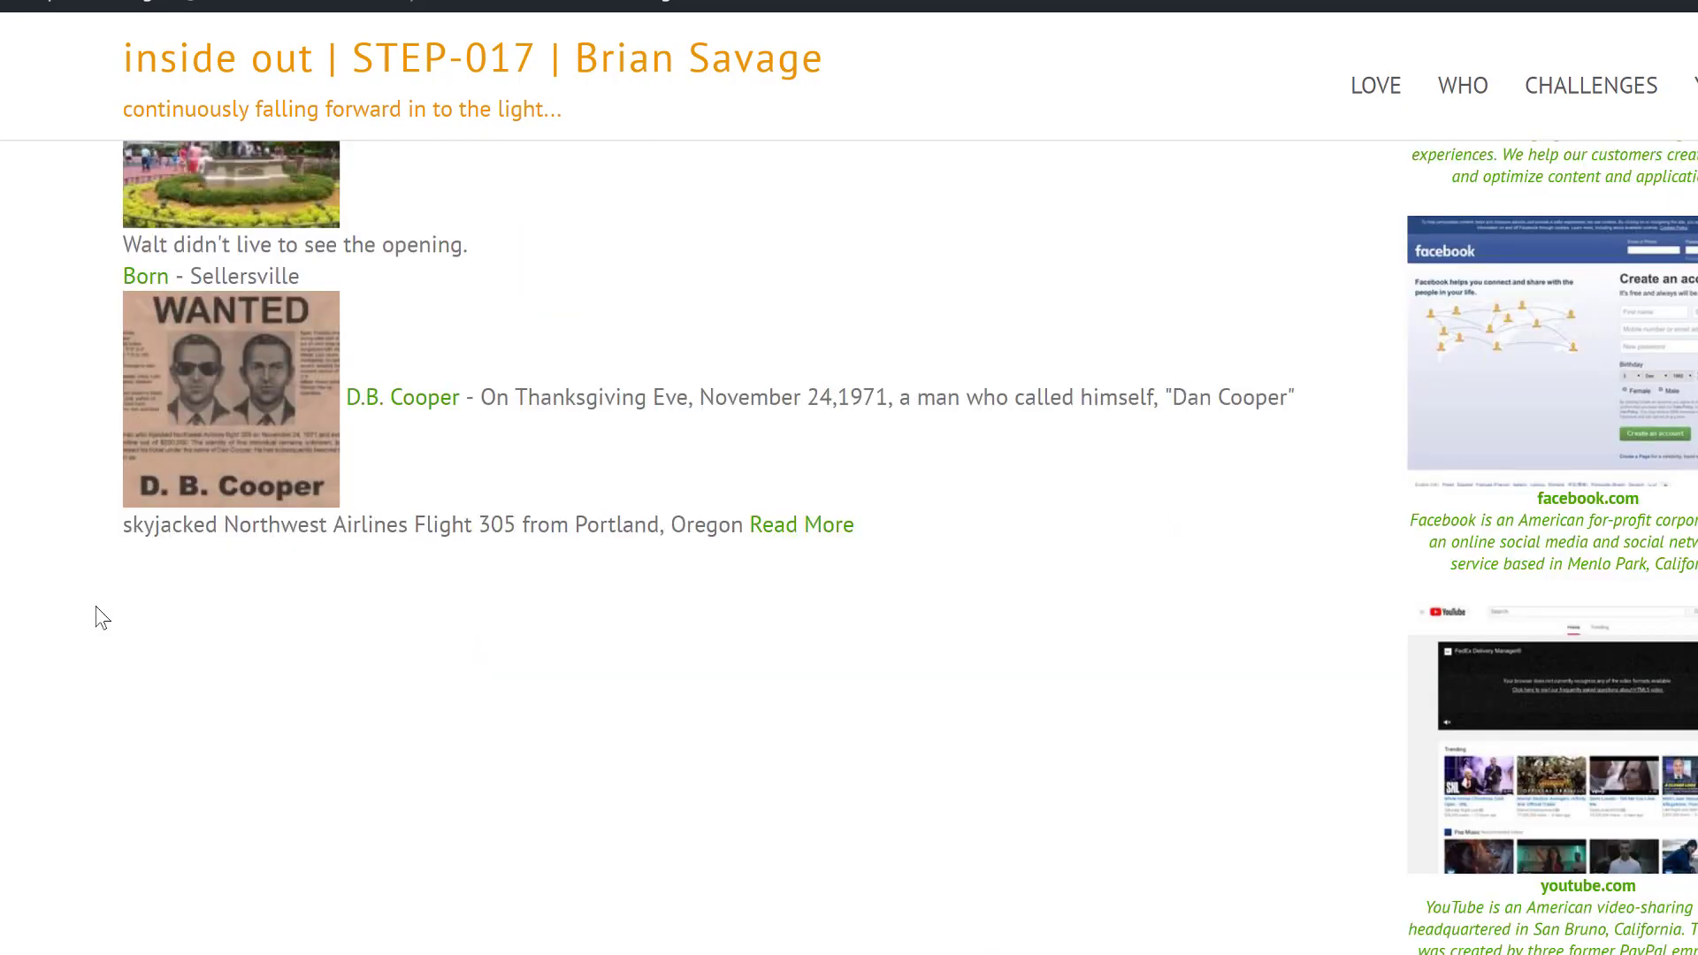
scroll(103, 618, up, 15)
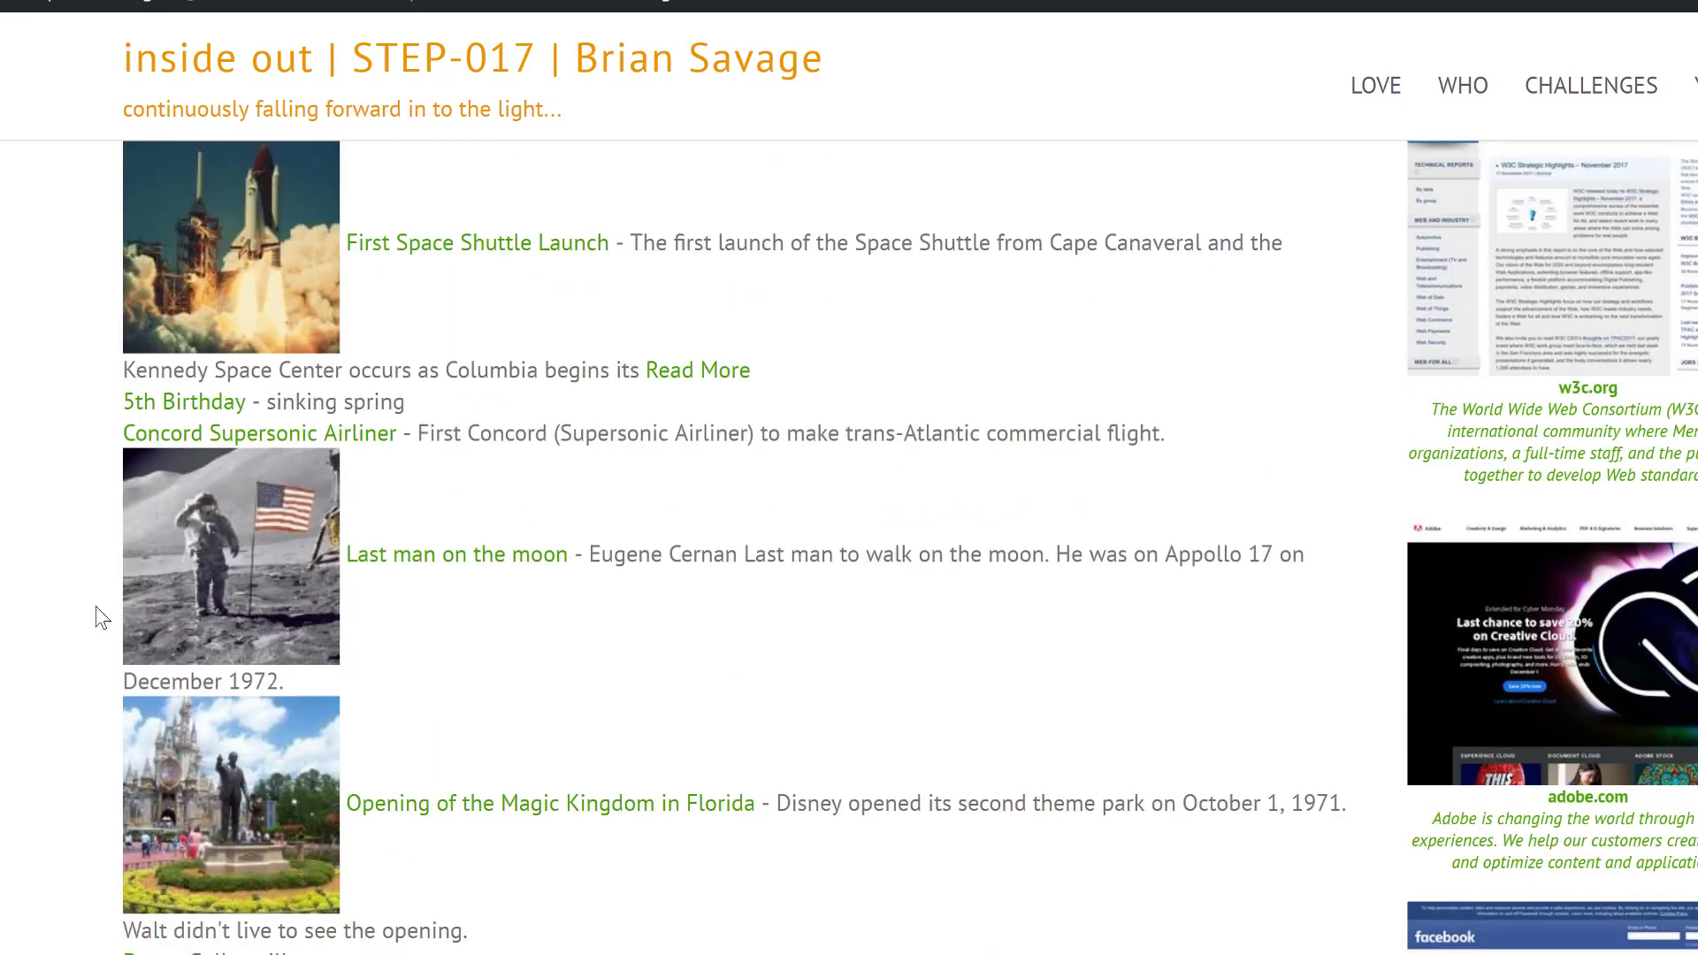
scroll(102, 617, up, 3)
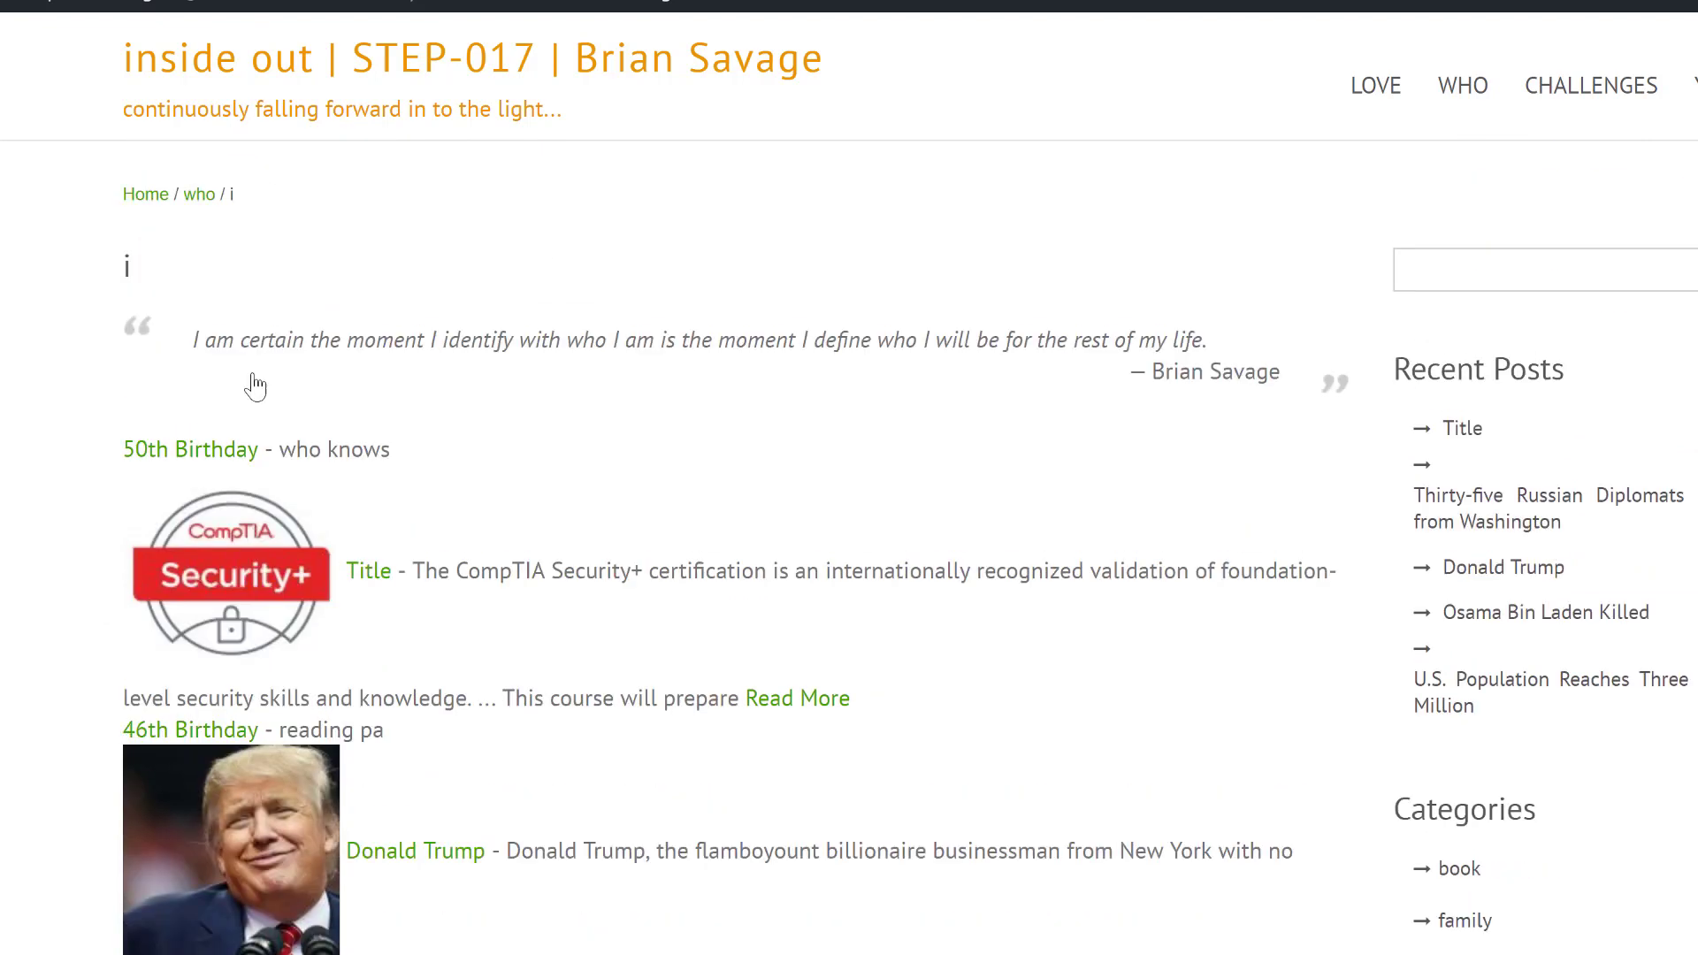
- Reopen the "i" page for editing, paste the style block back below the display-posts shortcode and update the page
click(677, 5)
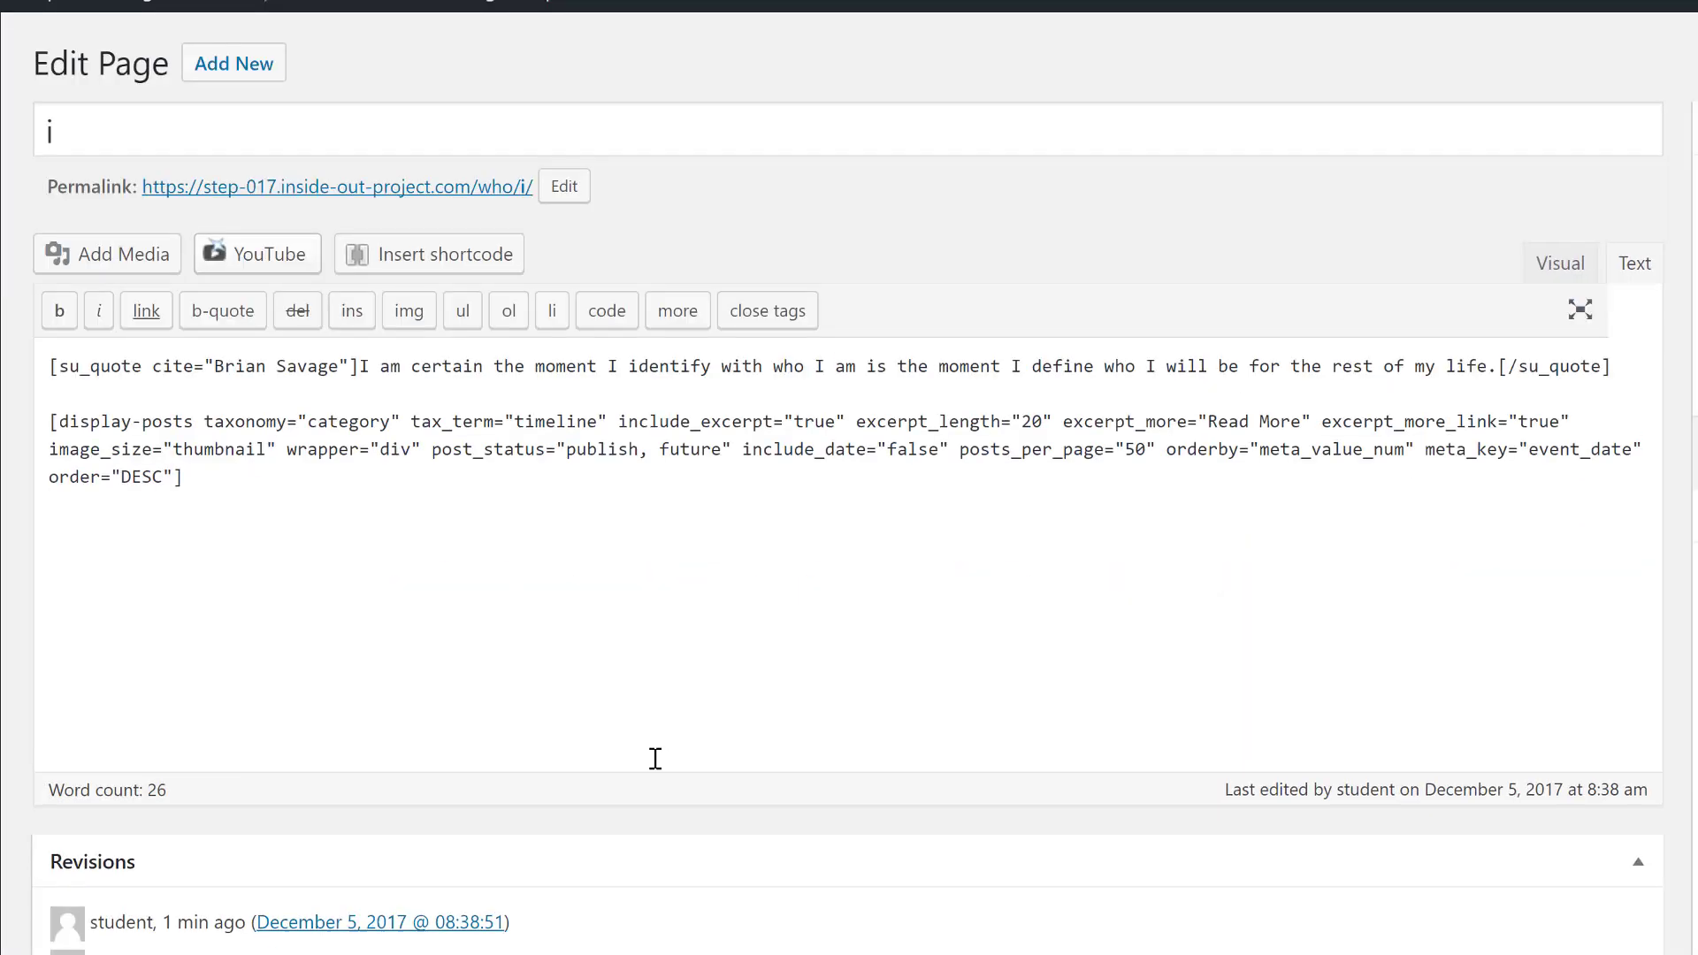
click(648, 652)
key(ctrl+v)
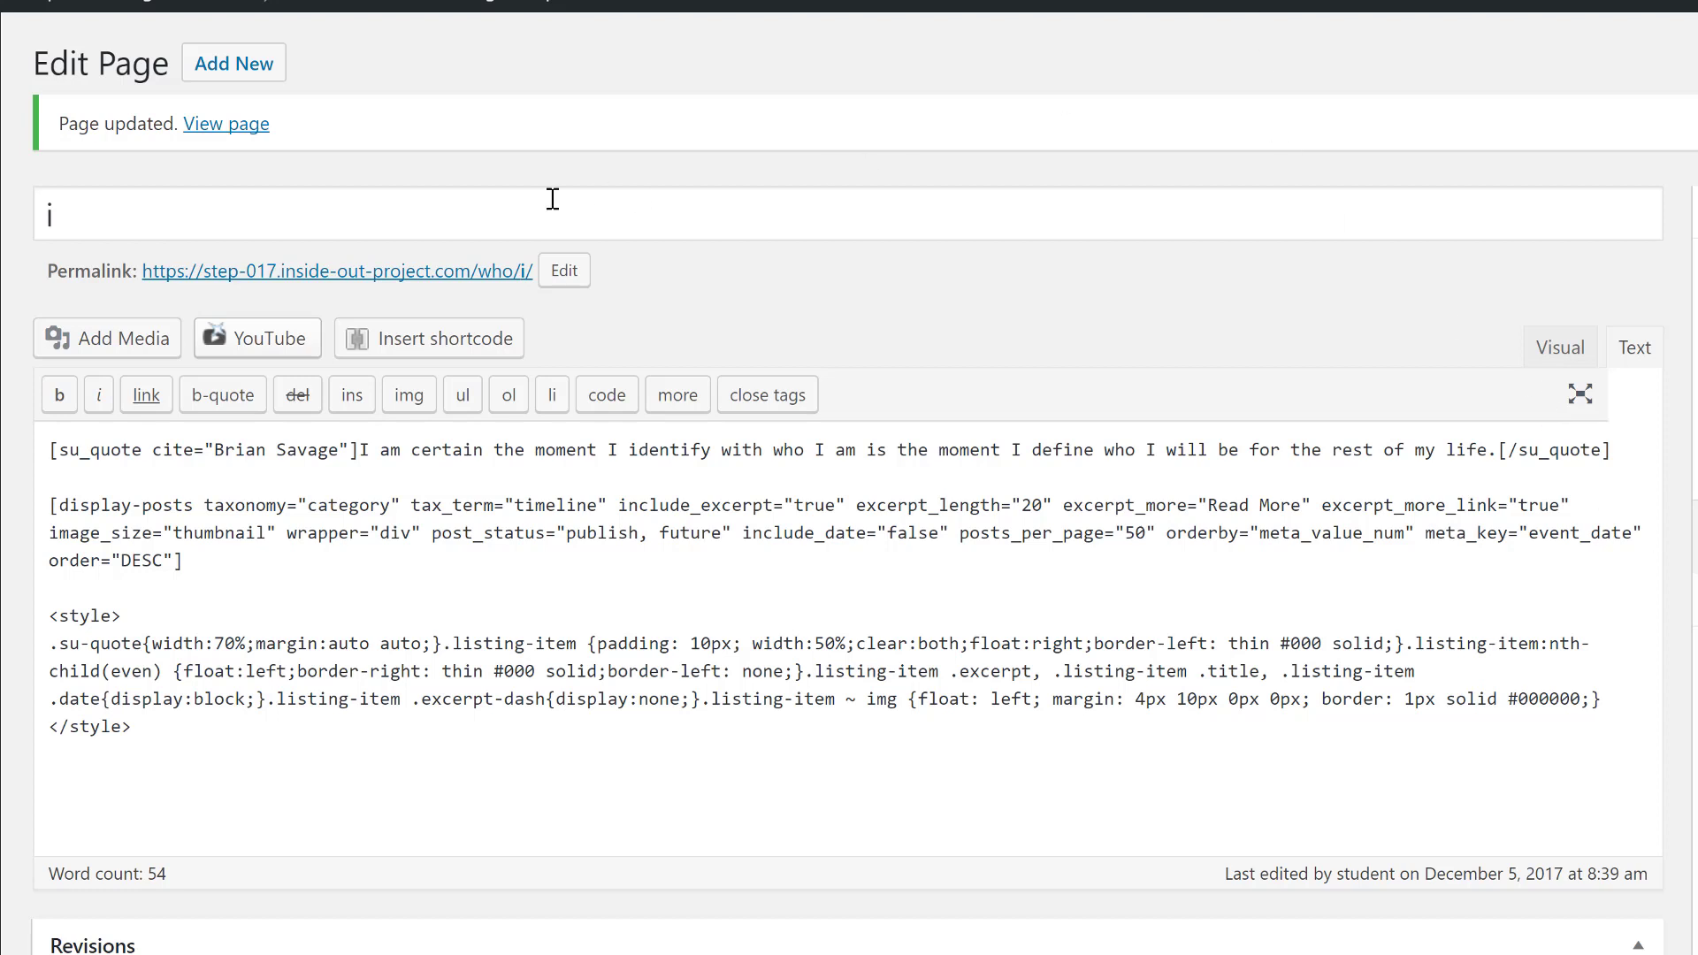
- View the published "i" page again and look through its two-column timeline with the styling restored
click(457, 274)
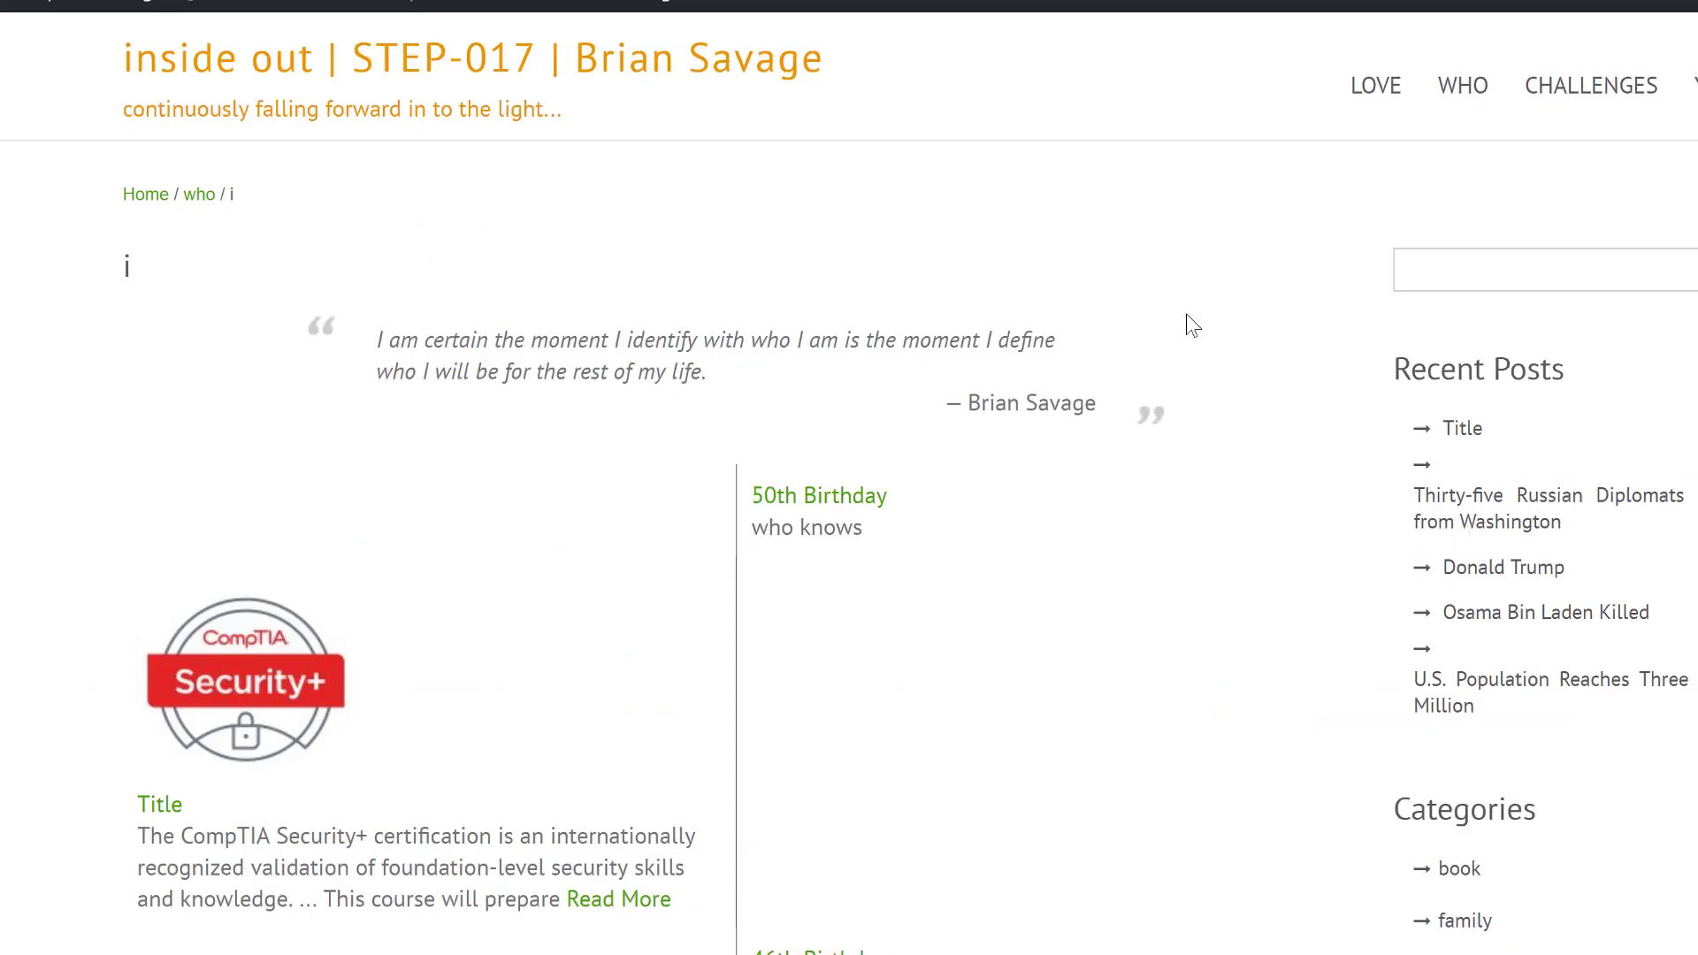
scroll(1193, 325, down, 6)
scroll(1193, 326, up, 6)
- Go to the "am now" page under "i" and open it for editing
mouse_move(1444, 110)
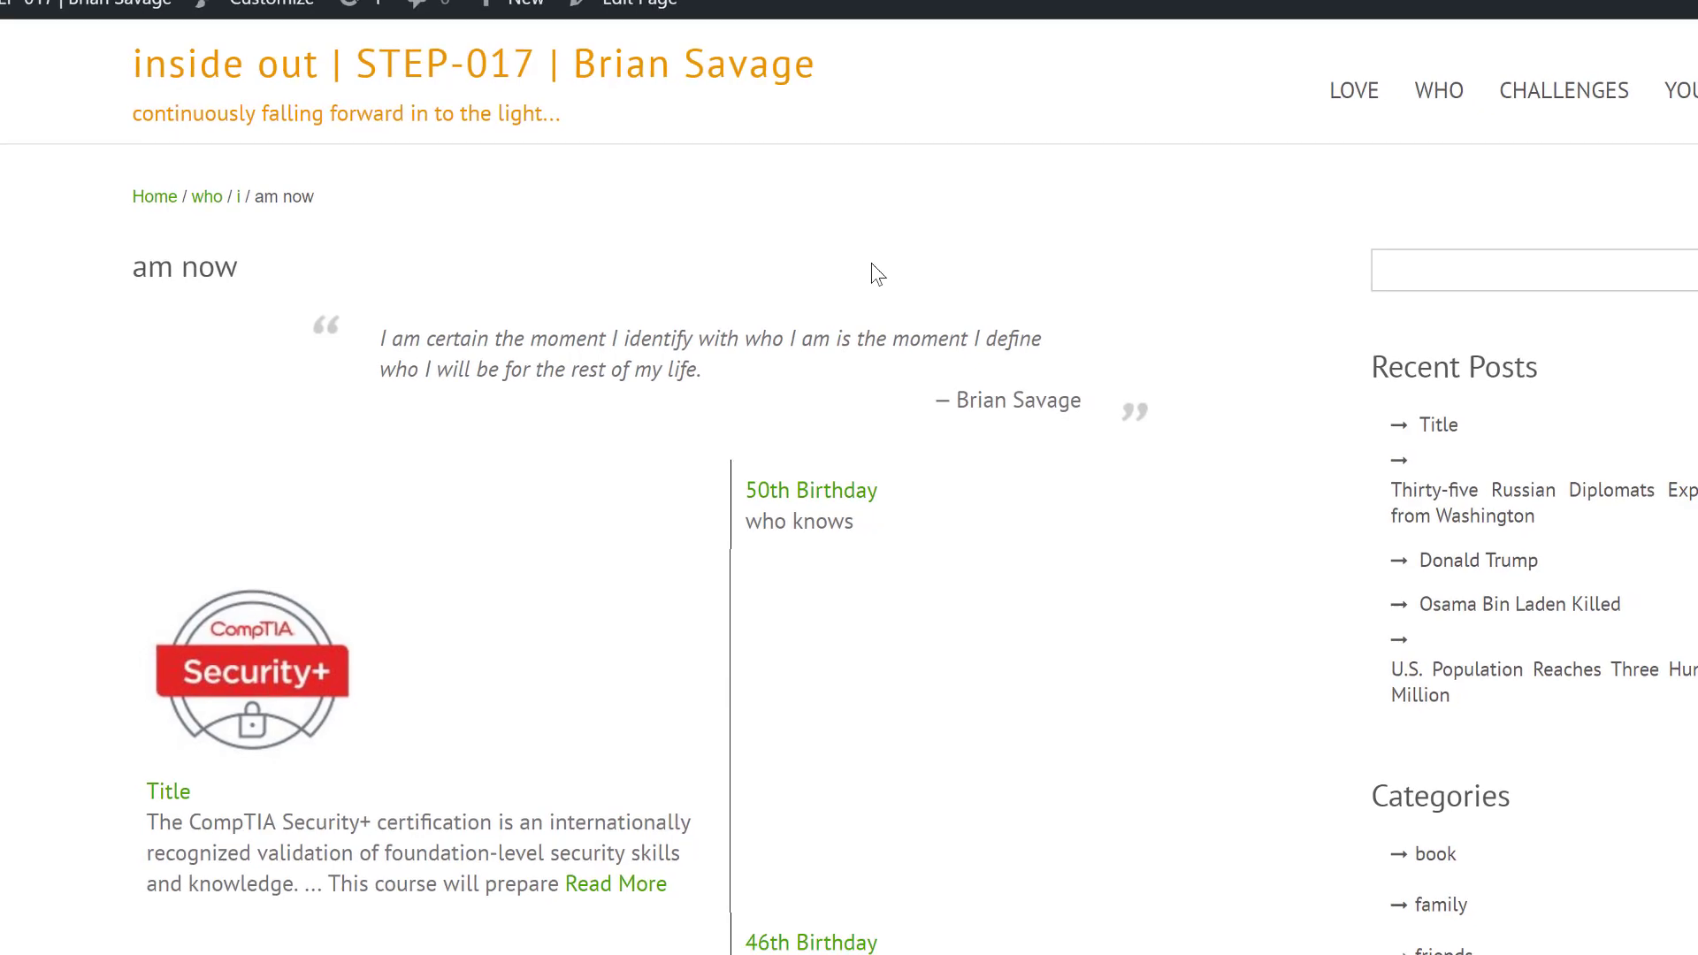
click(639, 1)
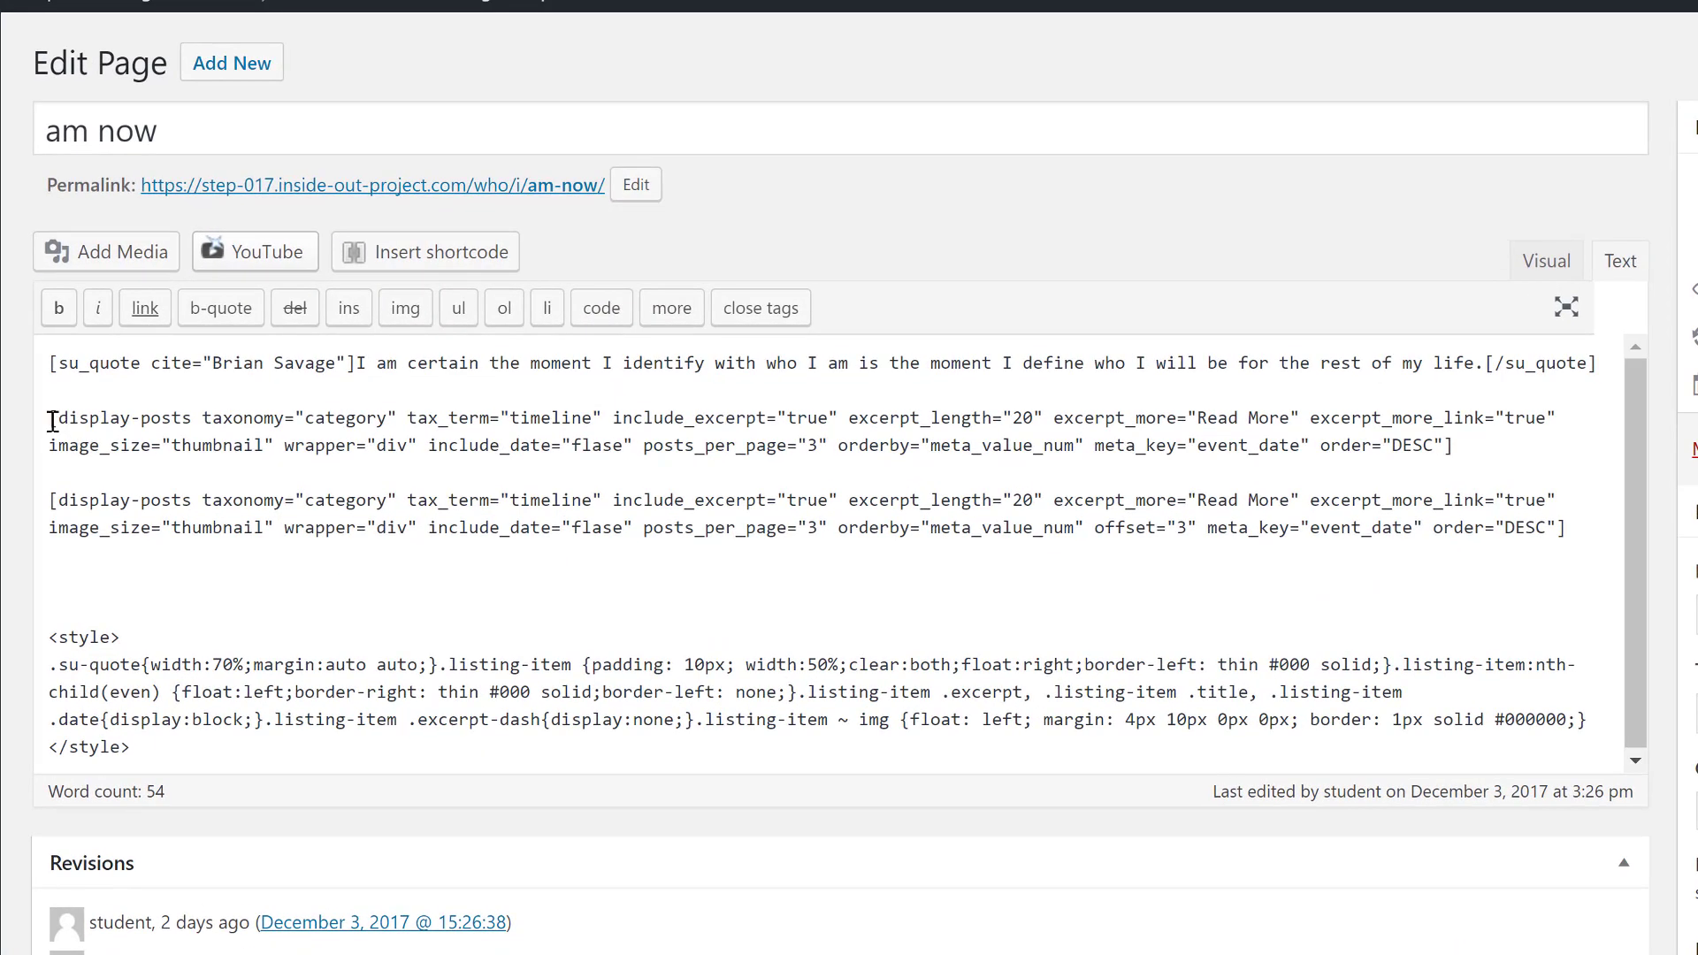
- Examine the two display-posts shortcodes on the "am now" page, including their meta_key, orderby, posts_per_page, order and include_date options
drag(53, 421, 50, 469)
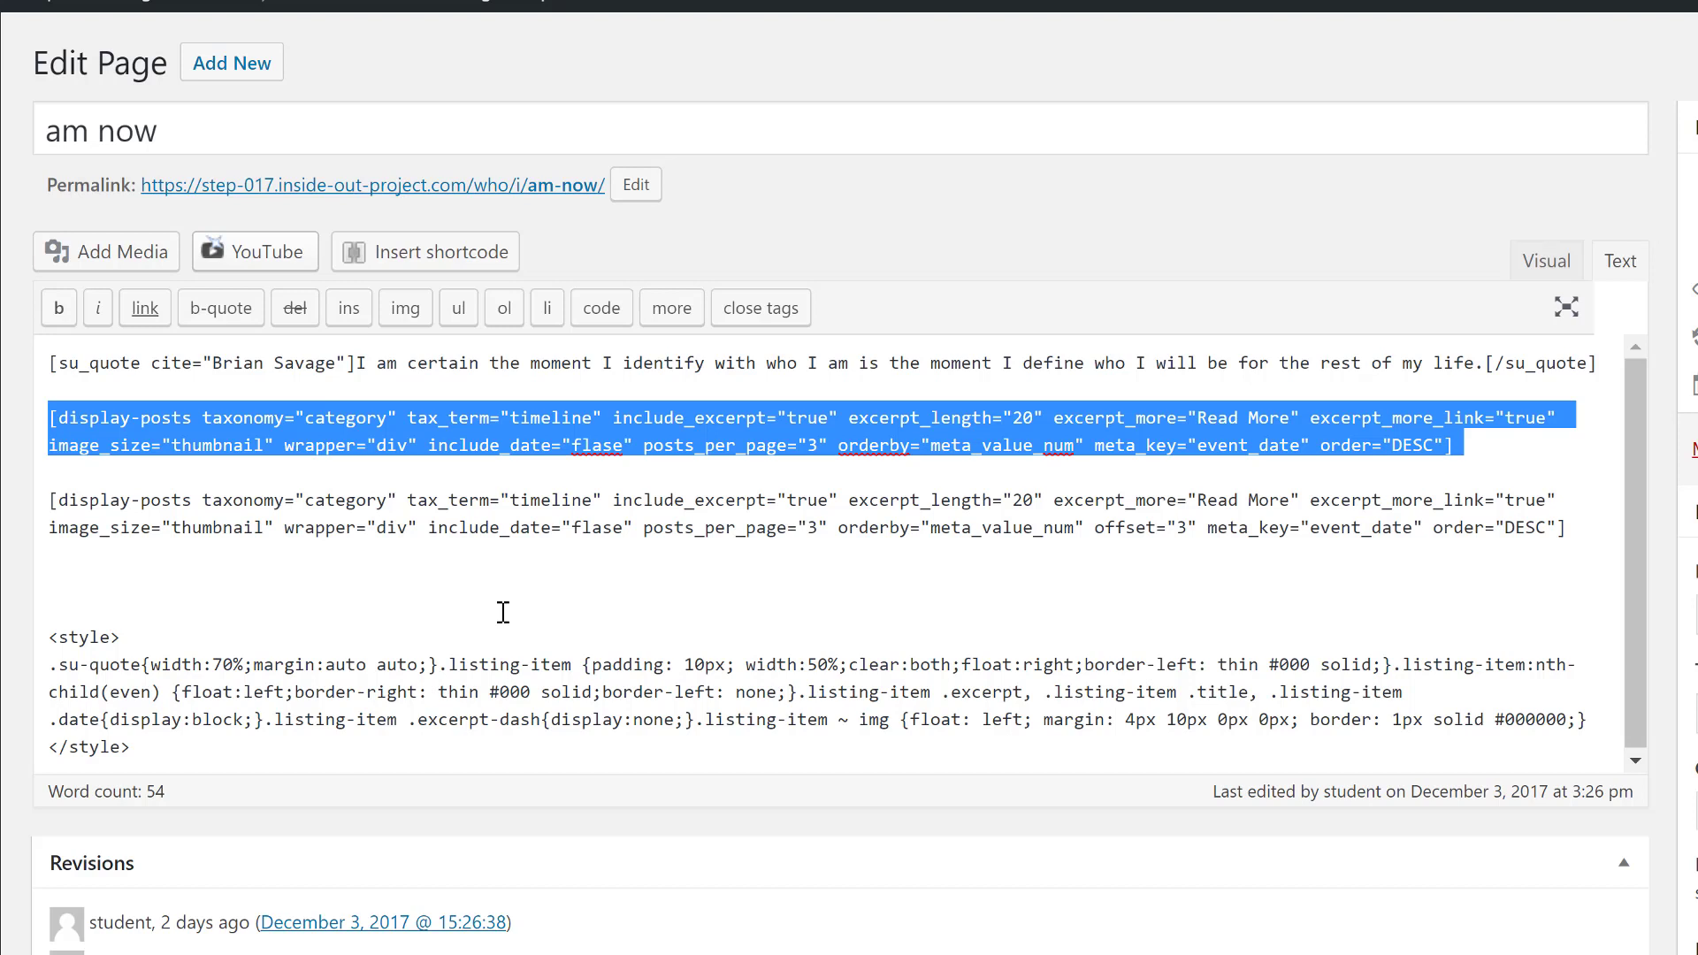
click(151, 465)
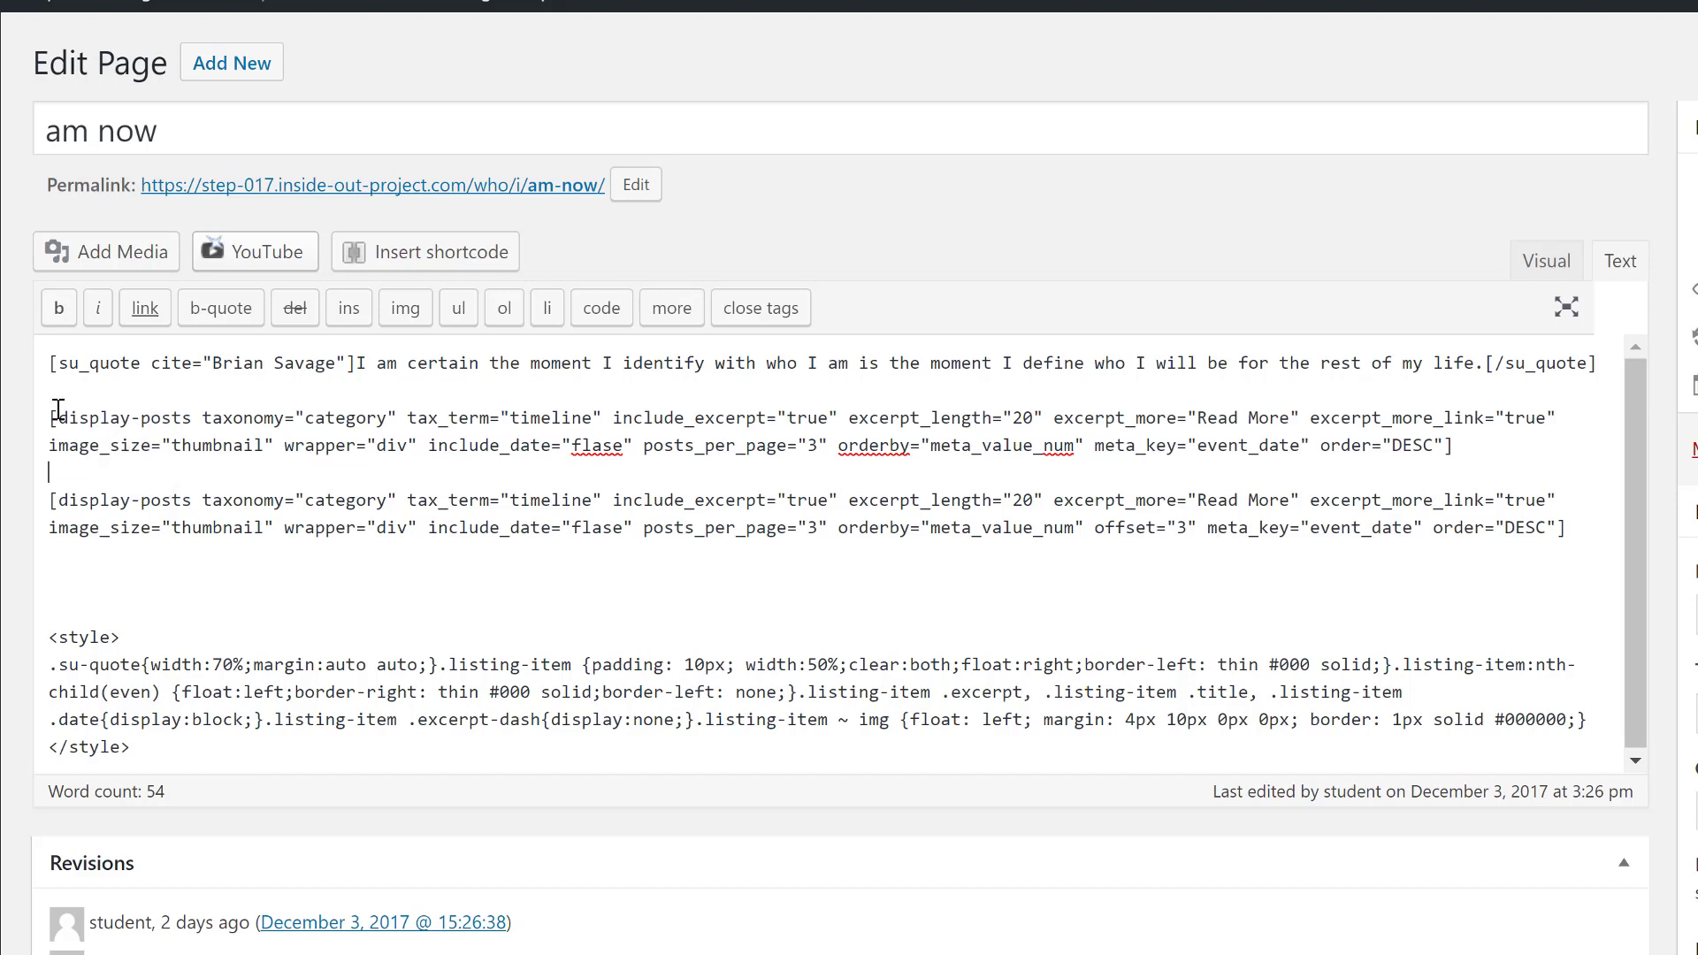
drag(46, 412, 40, 473)
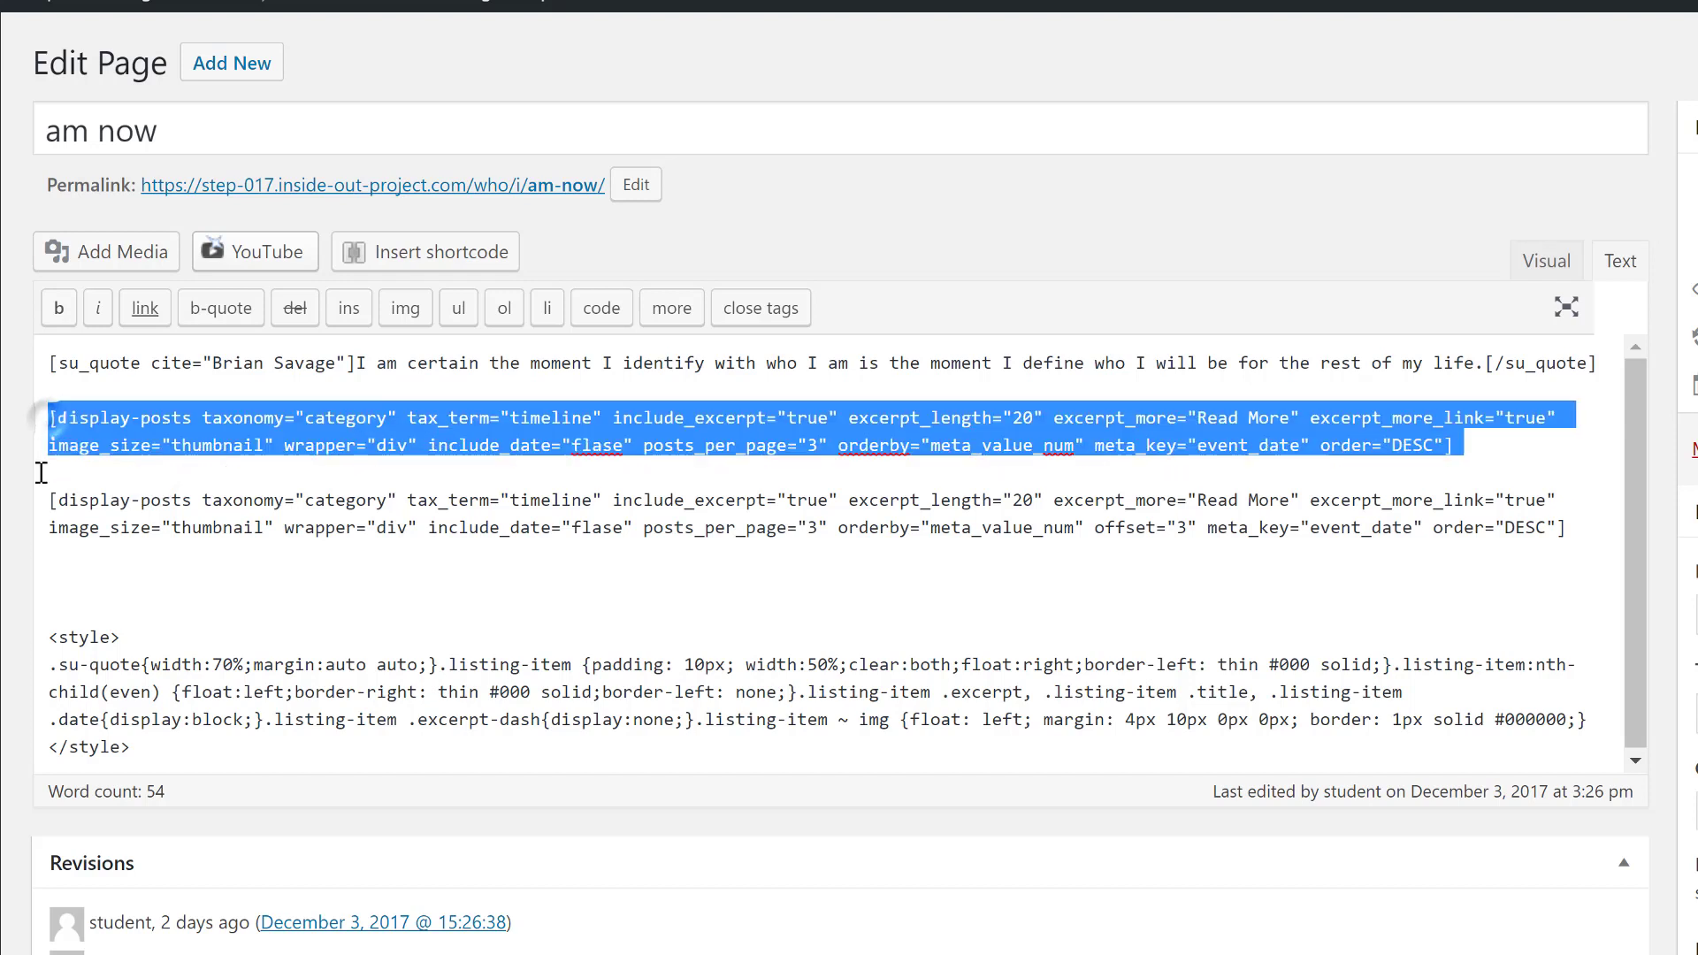
click(633, 499)
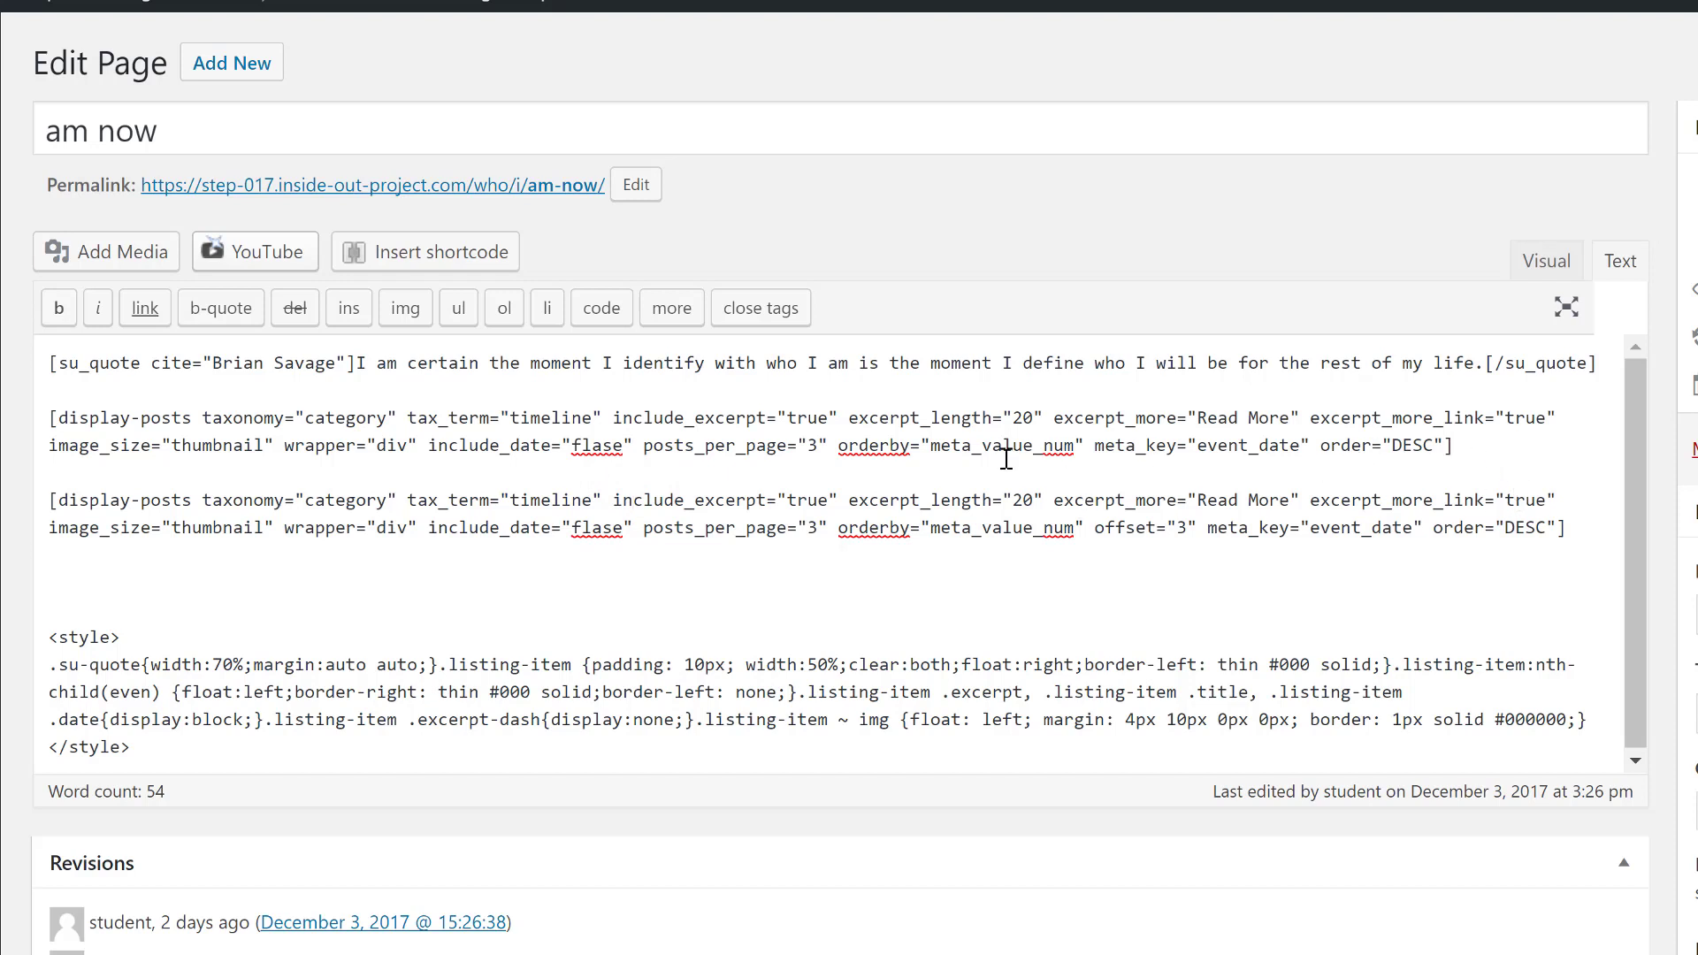
double_click(1258, 448)
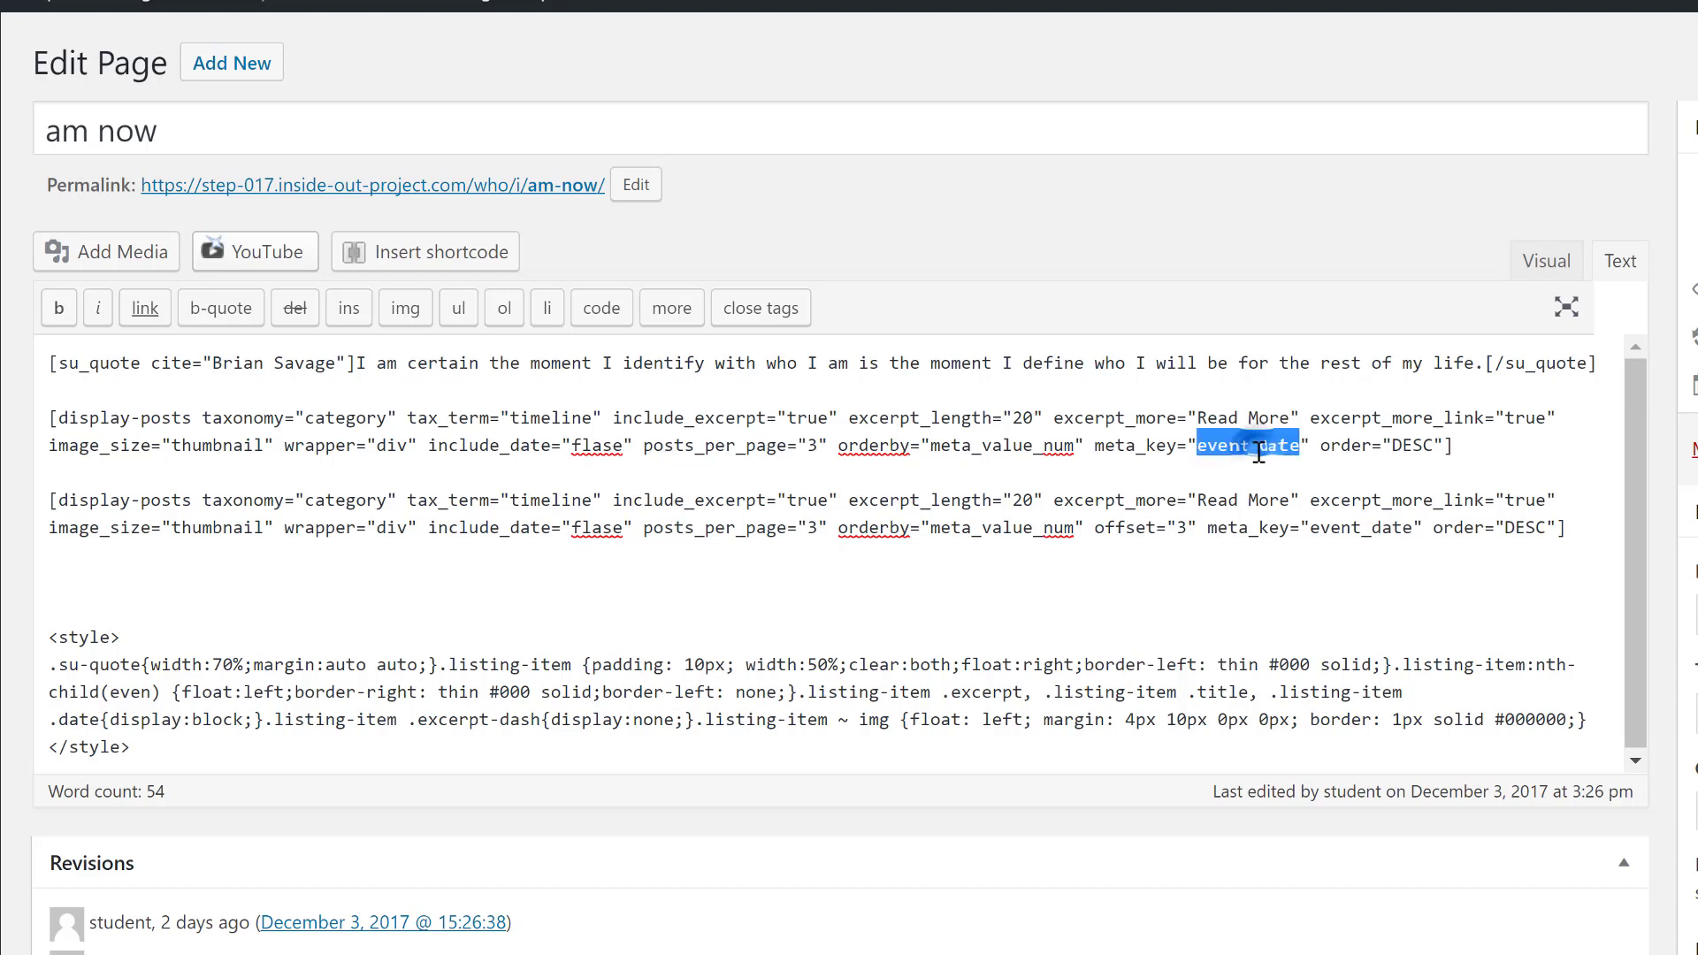
double_click(1003, 447)
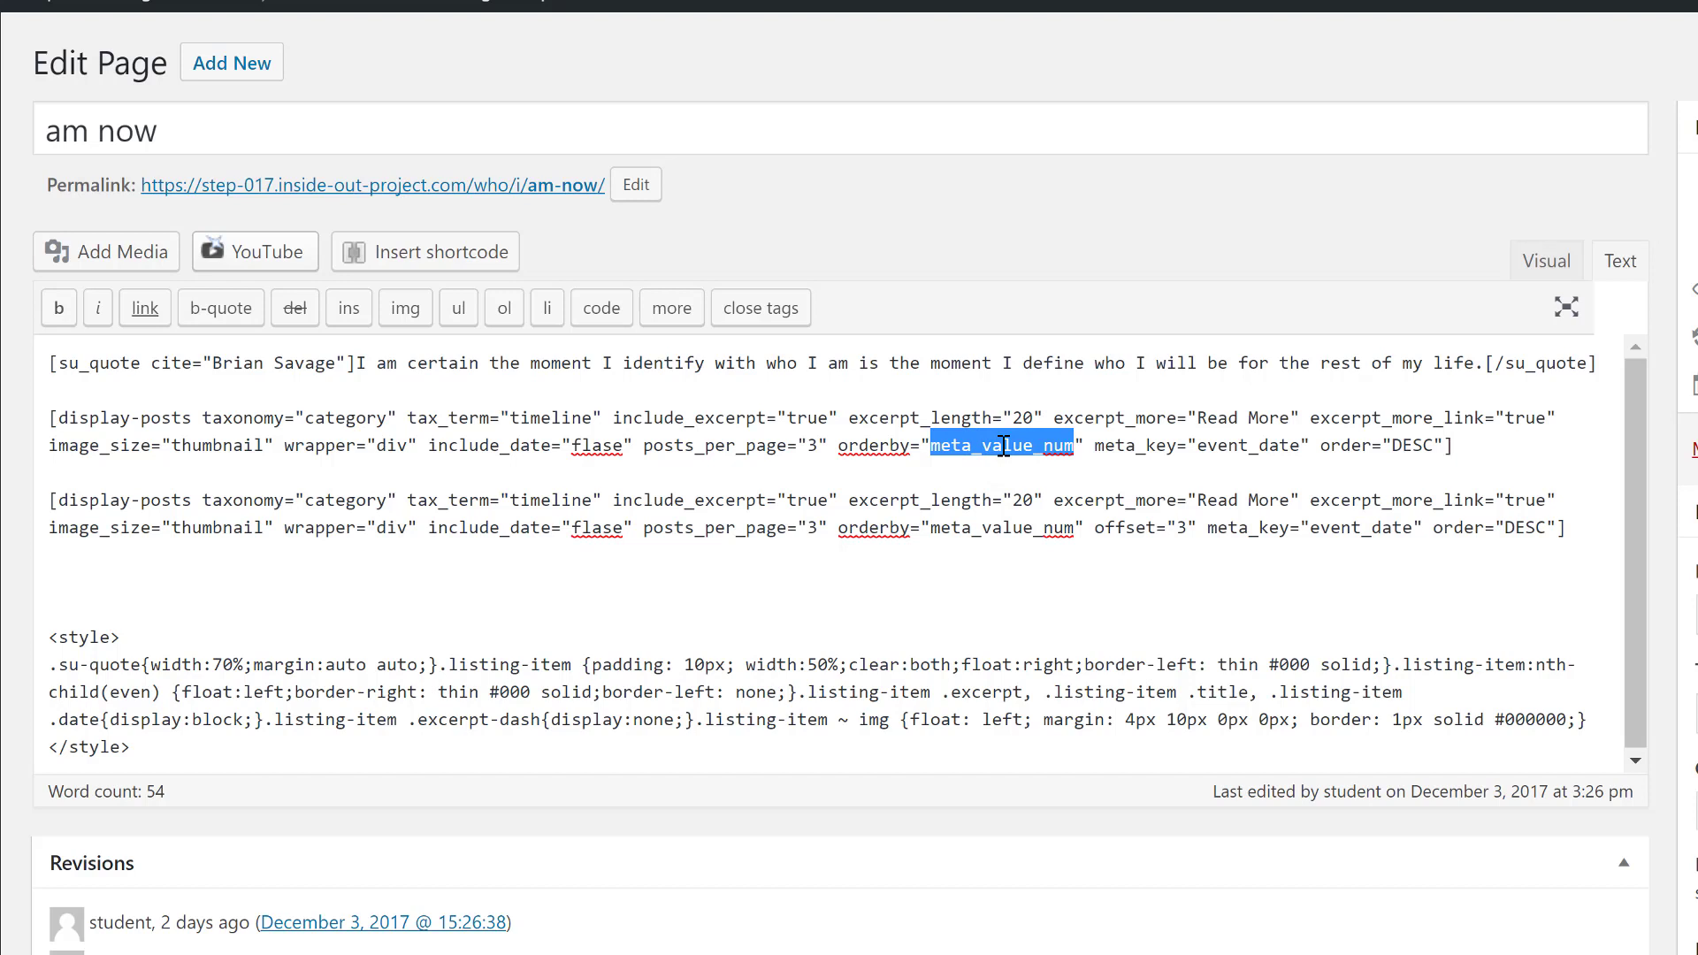
click(801, 449)
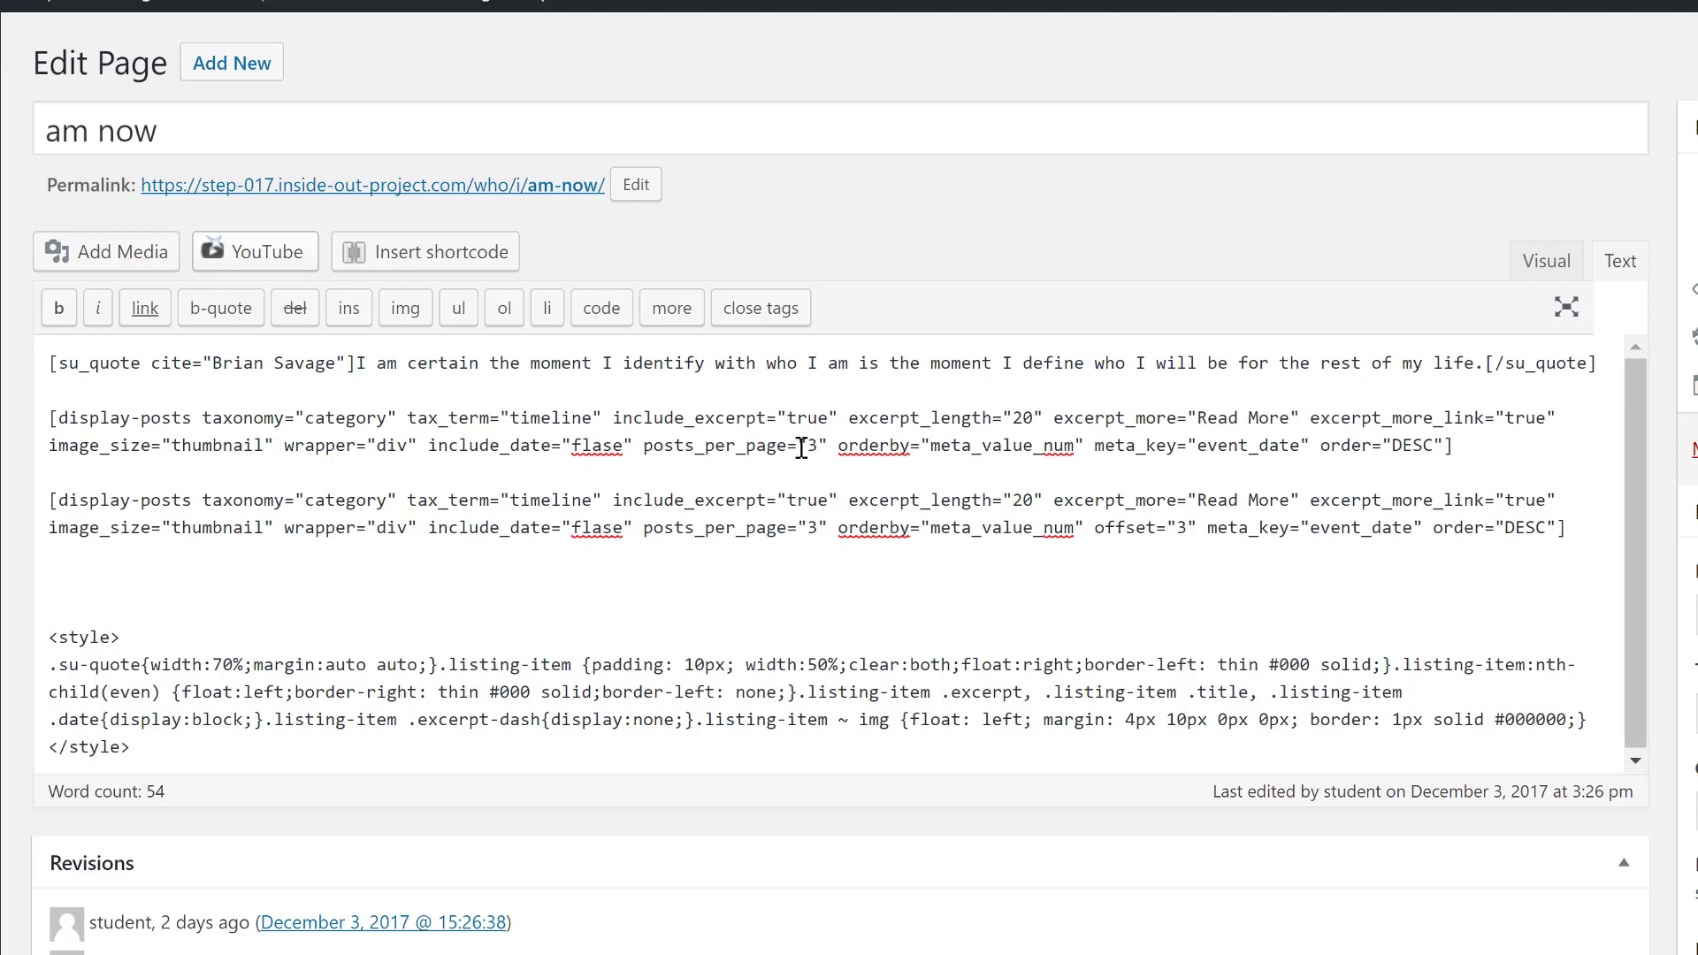
double_click(1406, 447)
click(770, 524)
double_click(587, 528)
double_click(584, 445)
- View the published "am now" page and look through the entries produced by its two timeline shortcodes
click(522, 184)
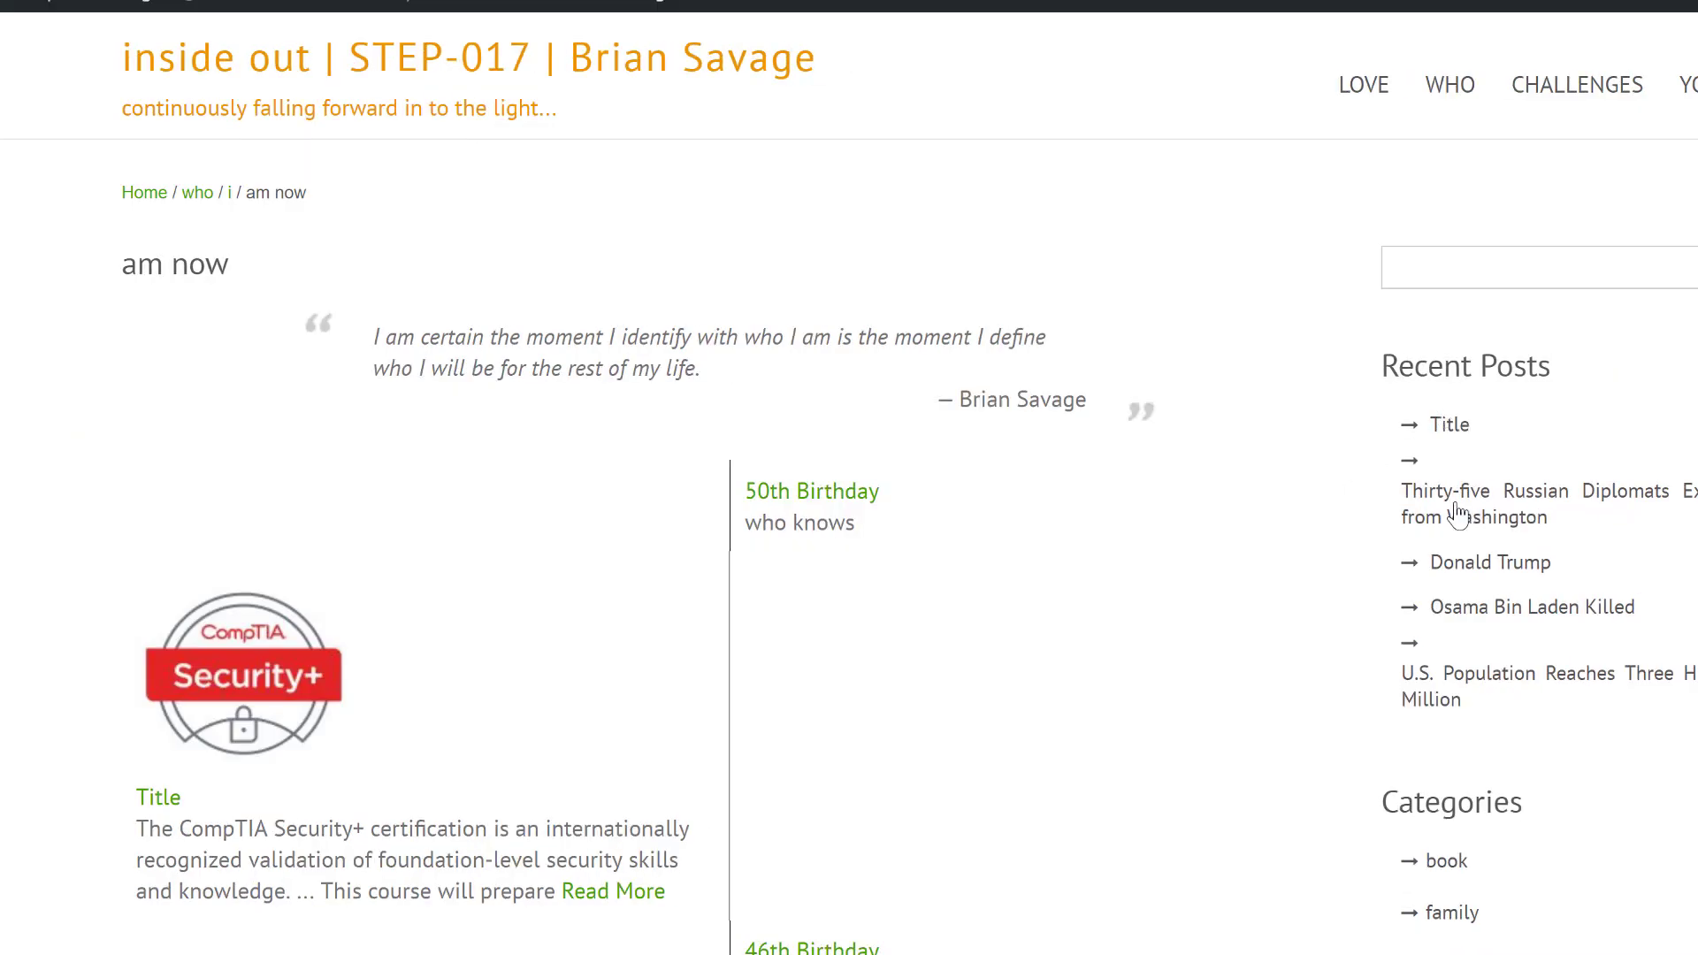
scroll(1174, 543, down, 5)
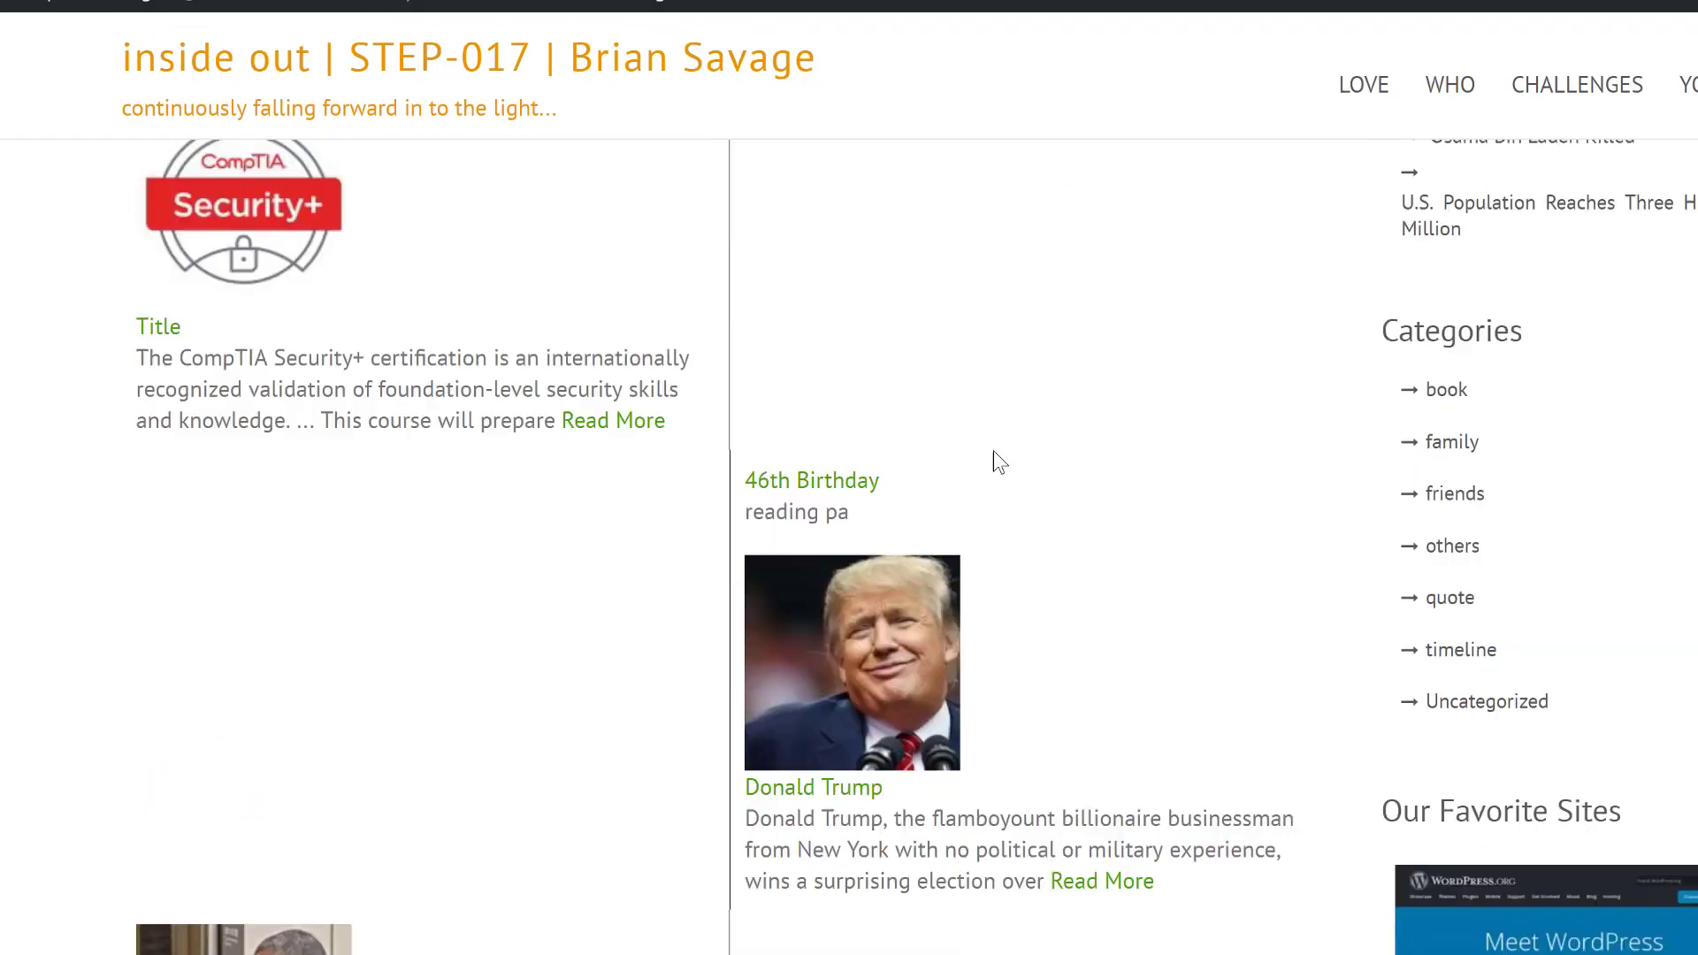
scroll(920, 503, down, 4)
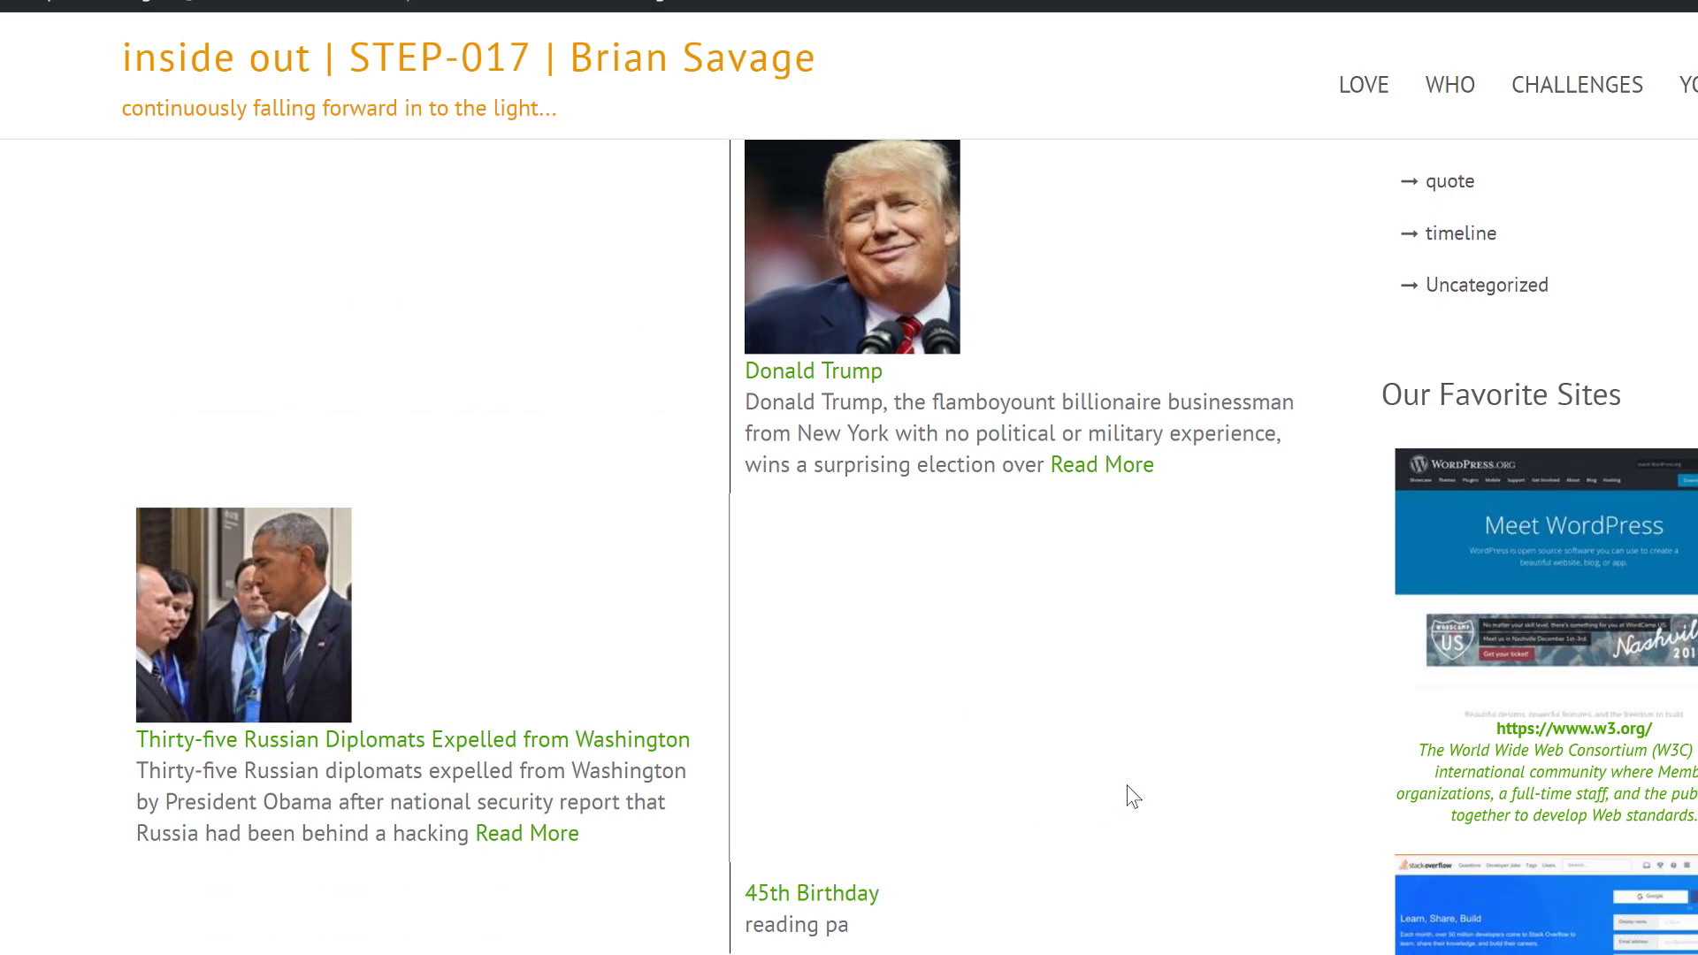
scroll(1132, 796, up, 4)
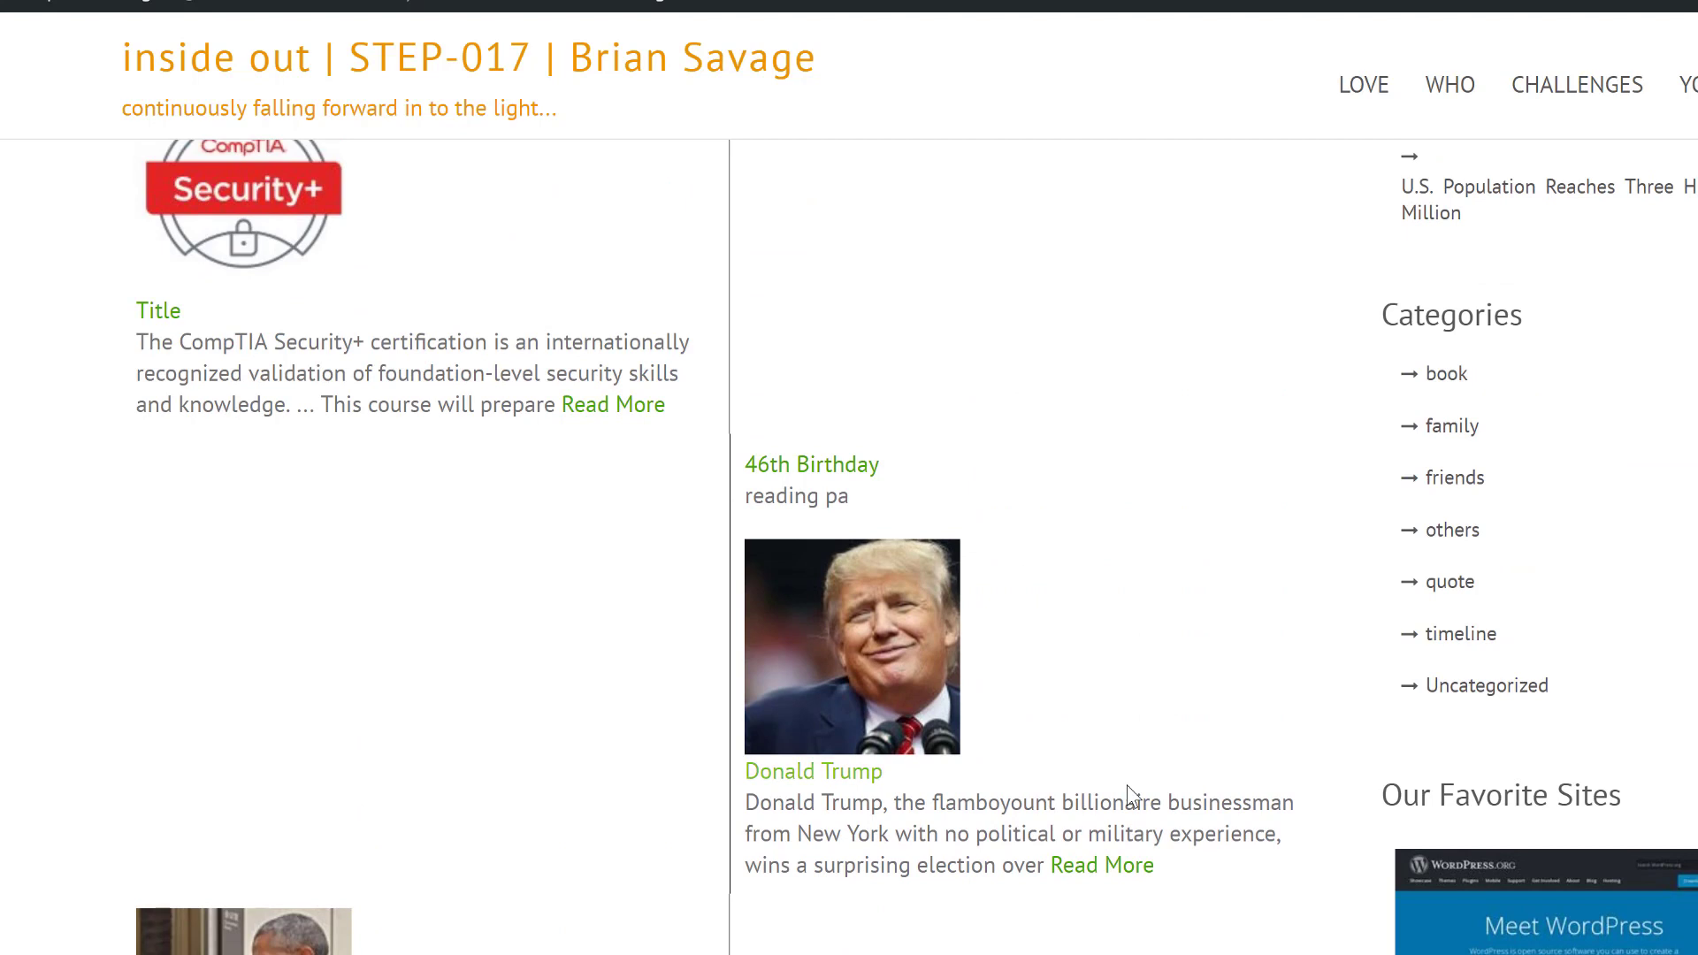
scroll(1129, 790, down, 3)
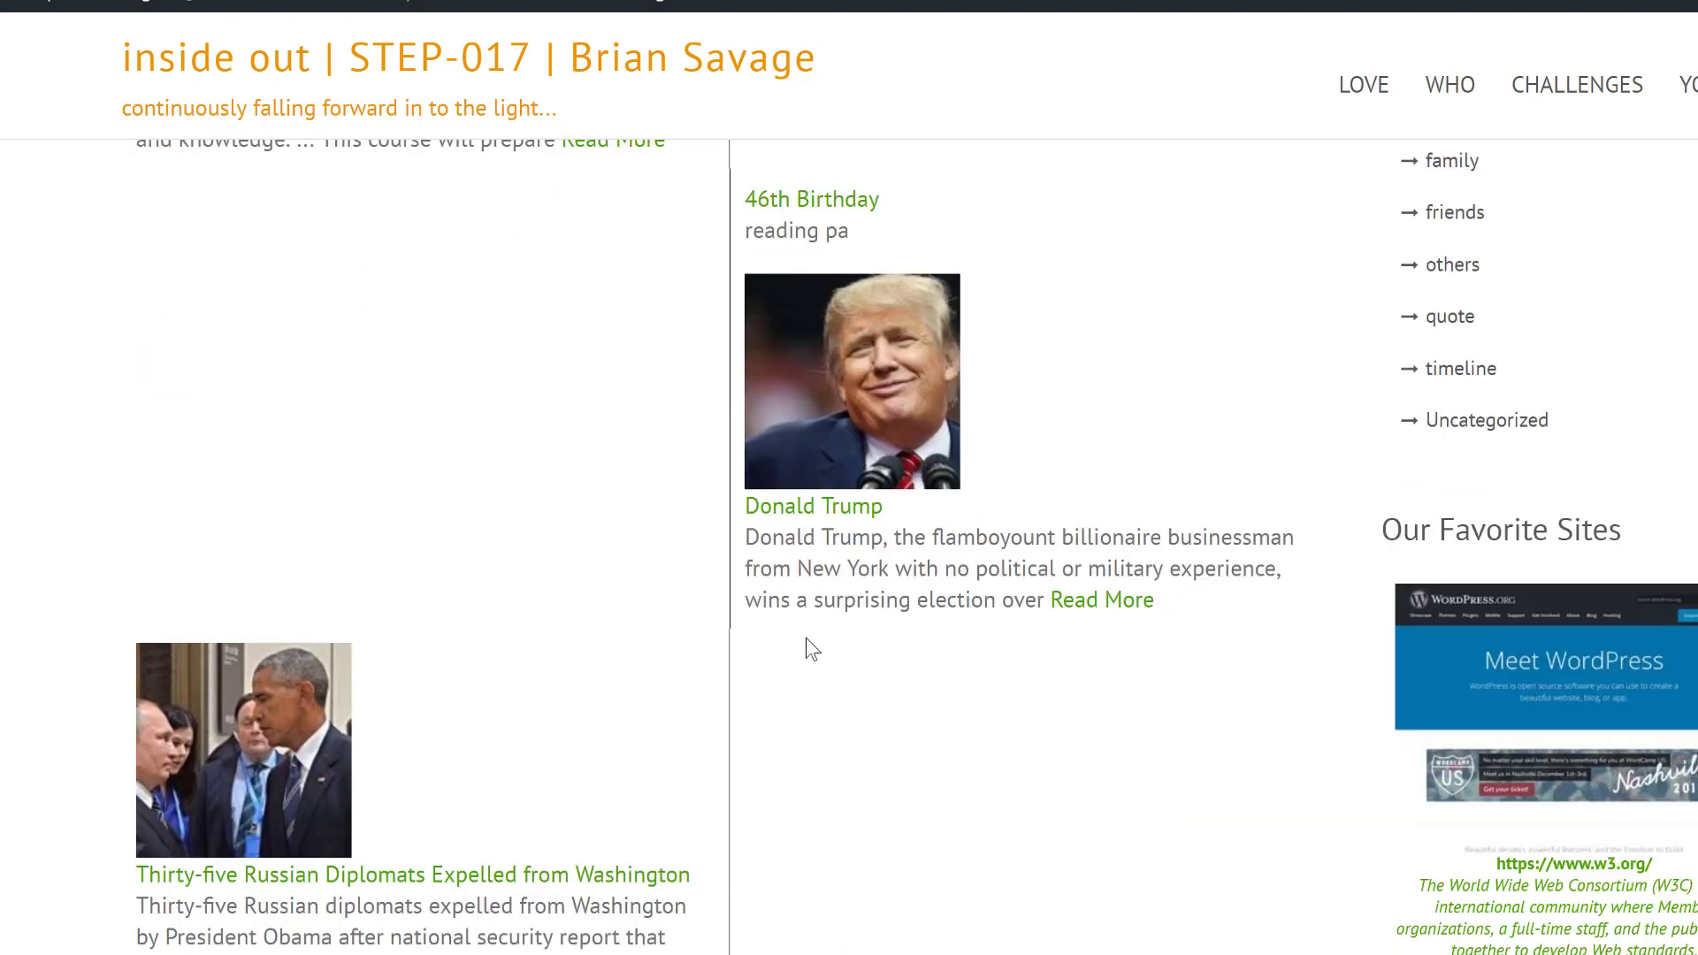
scroll(815, 646, up, 3)
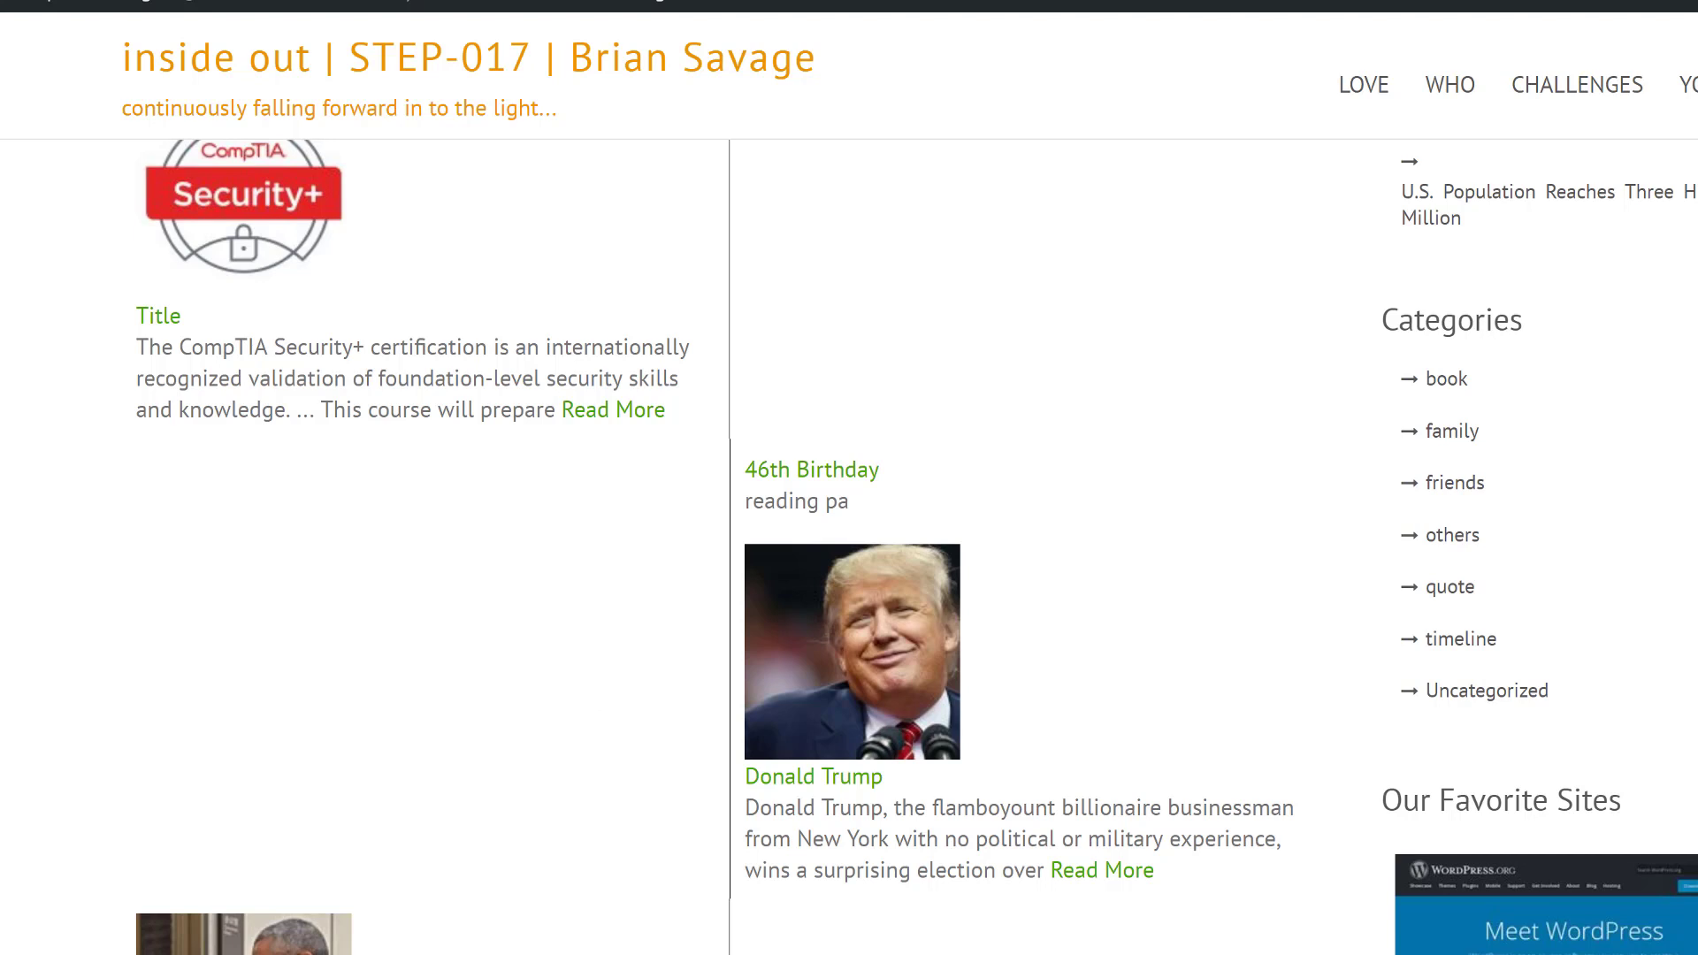
scroll(849, 530, up, 5)
- Open the "will be" page under "i" for editing to check its shortcode's order option, and view the published page
mouse_move(1494, 85)
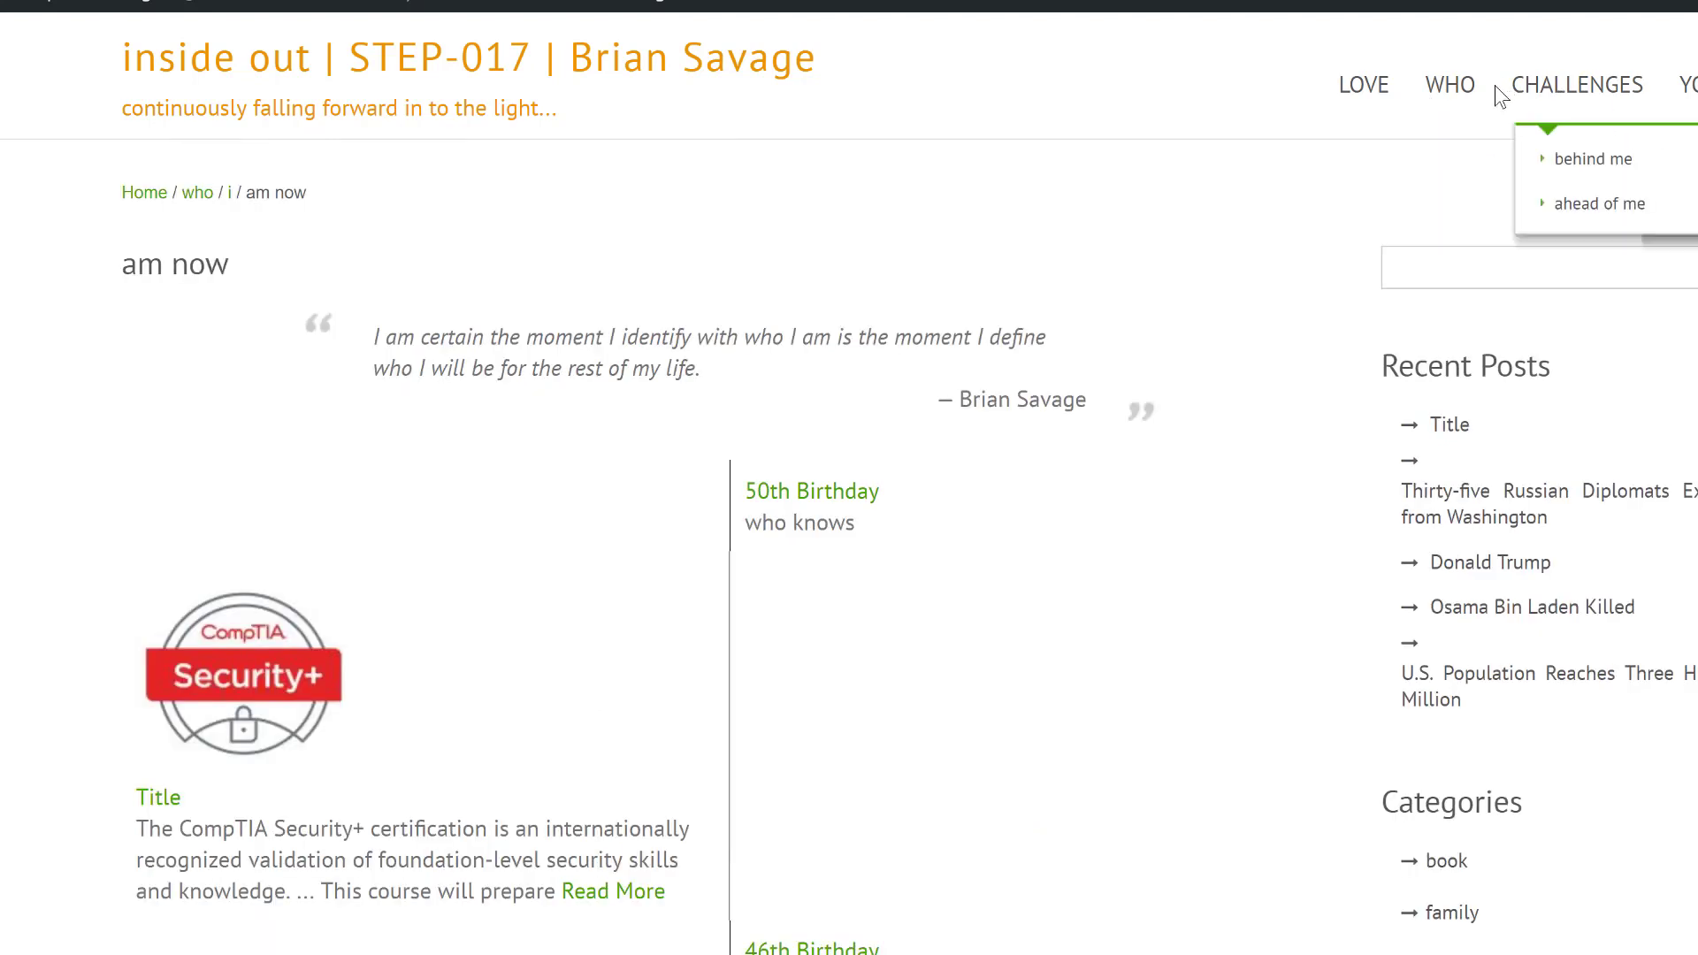
mouse_move(1472, 150)
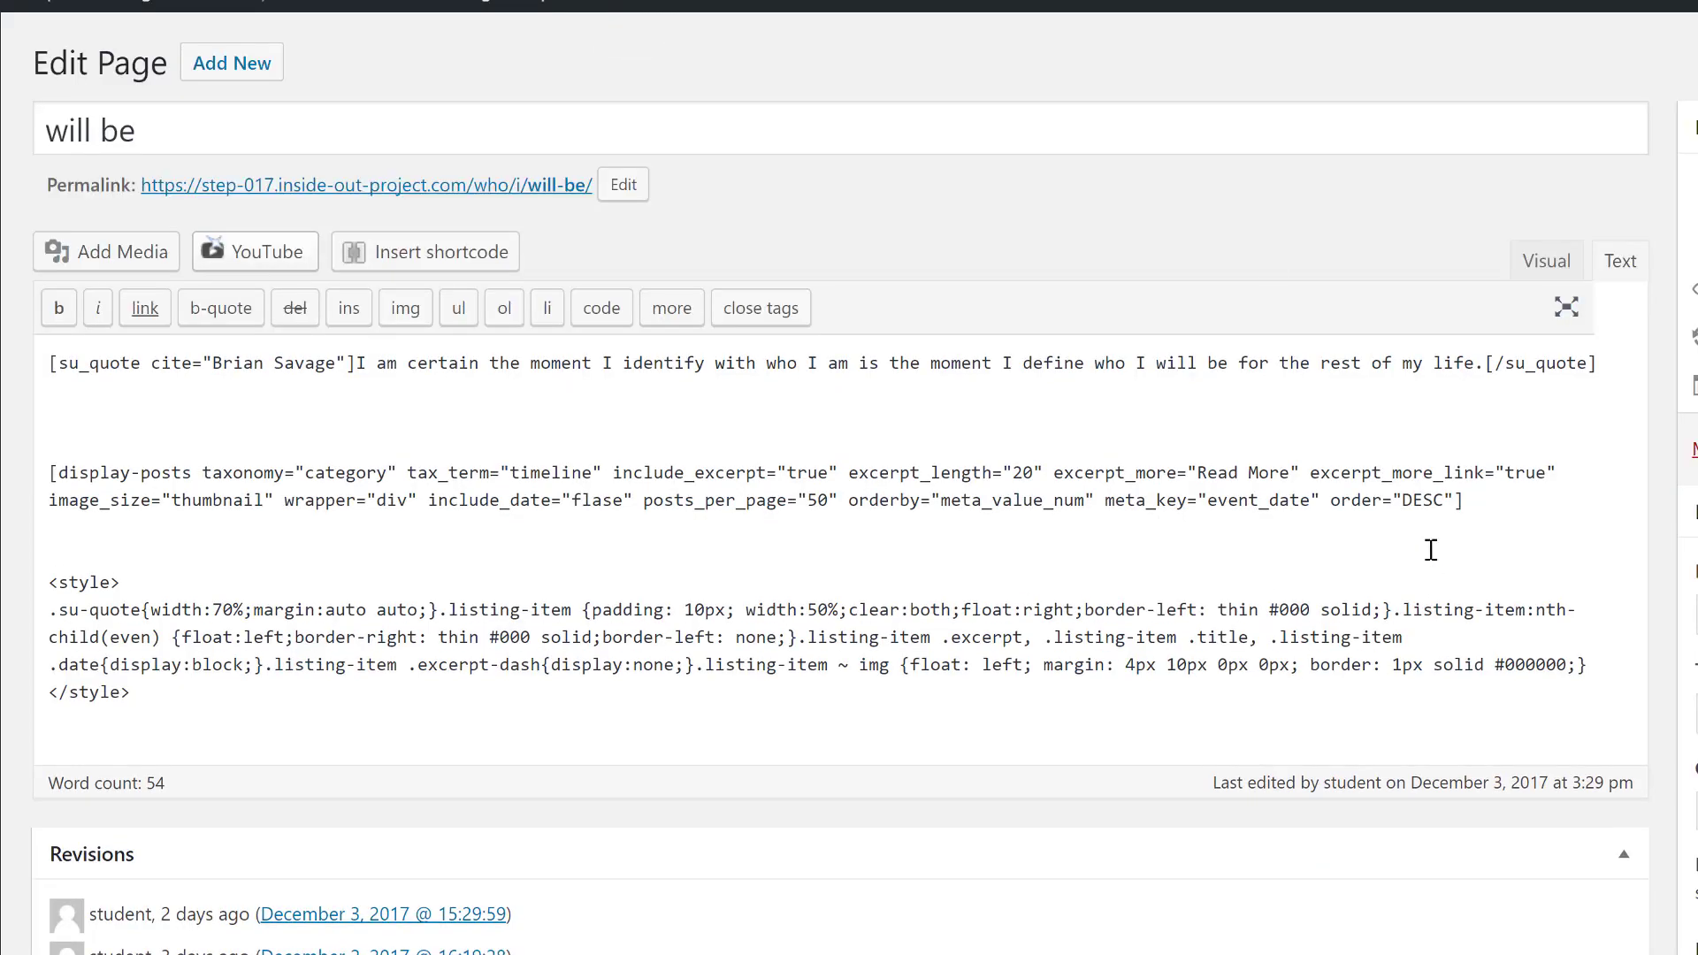
double_click(1421, 499)
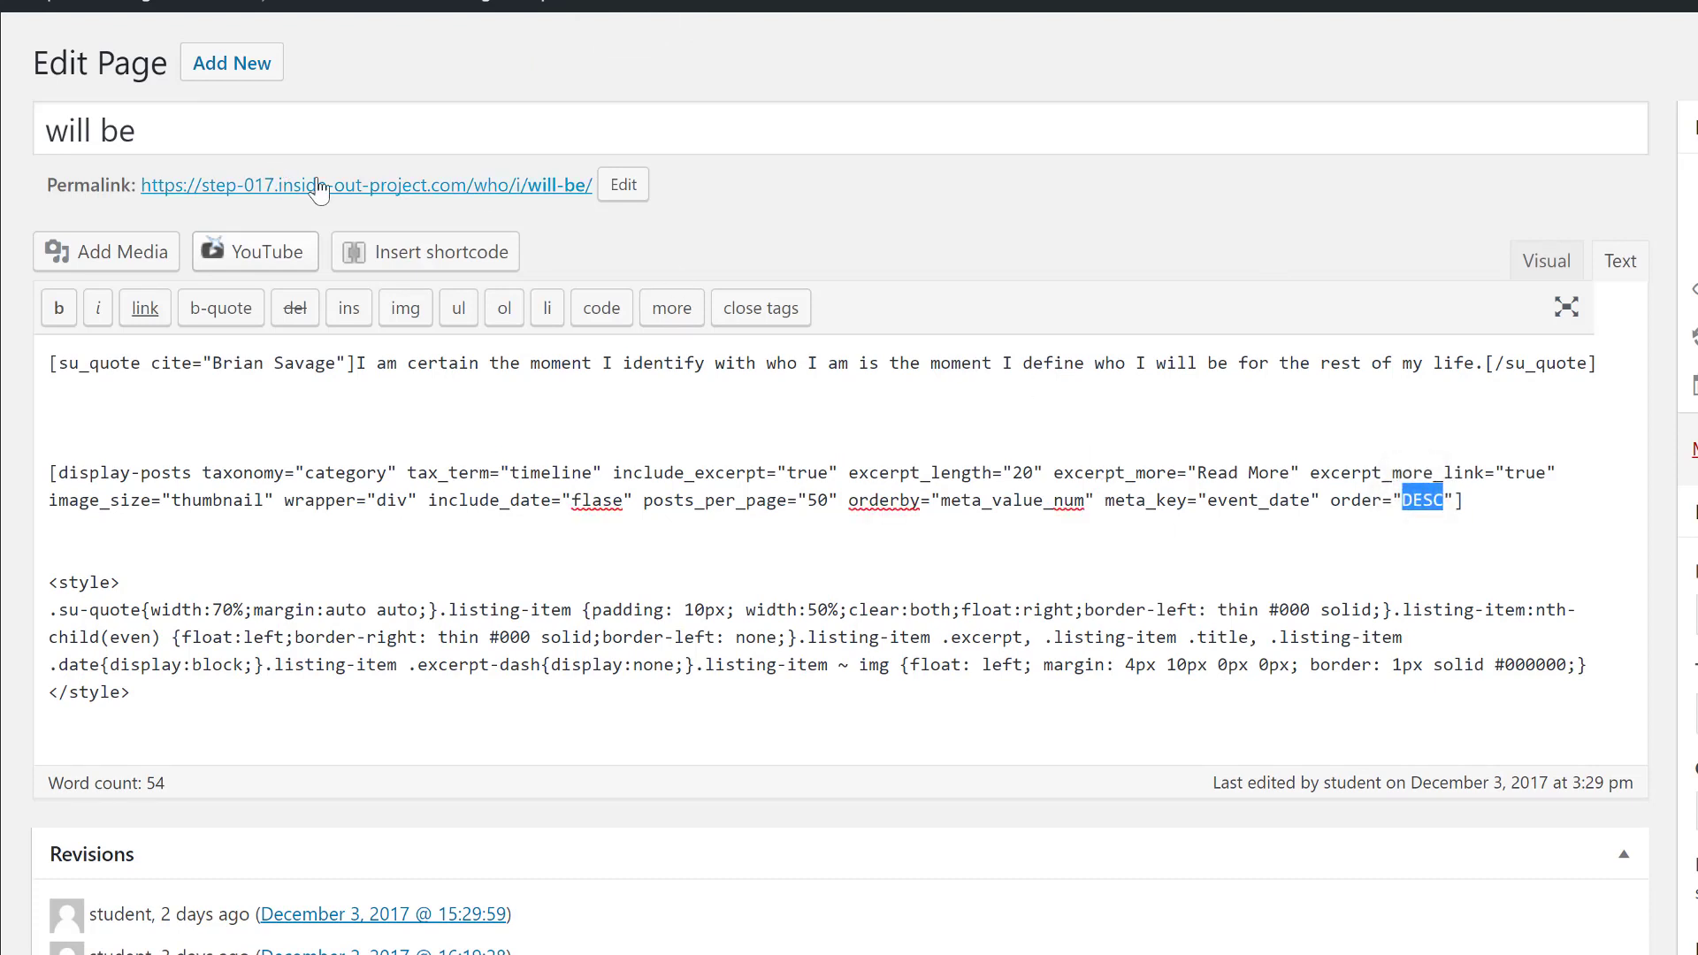
click(350, 186)
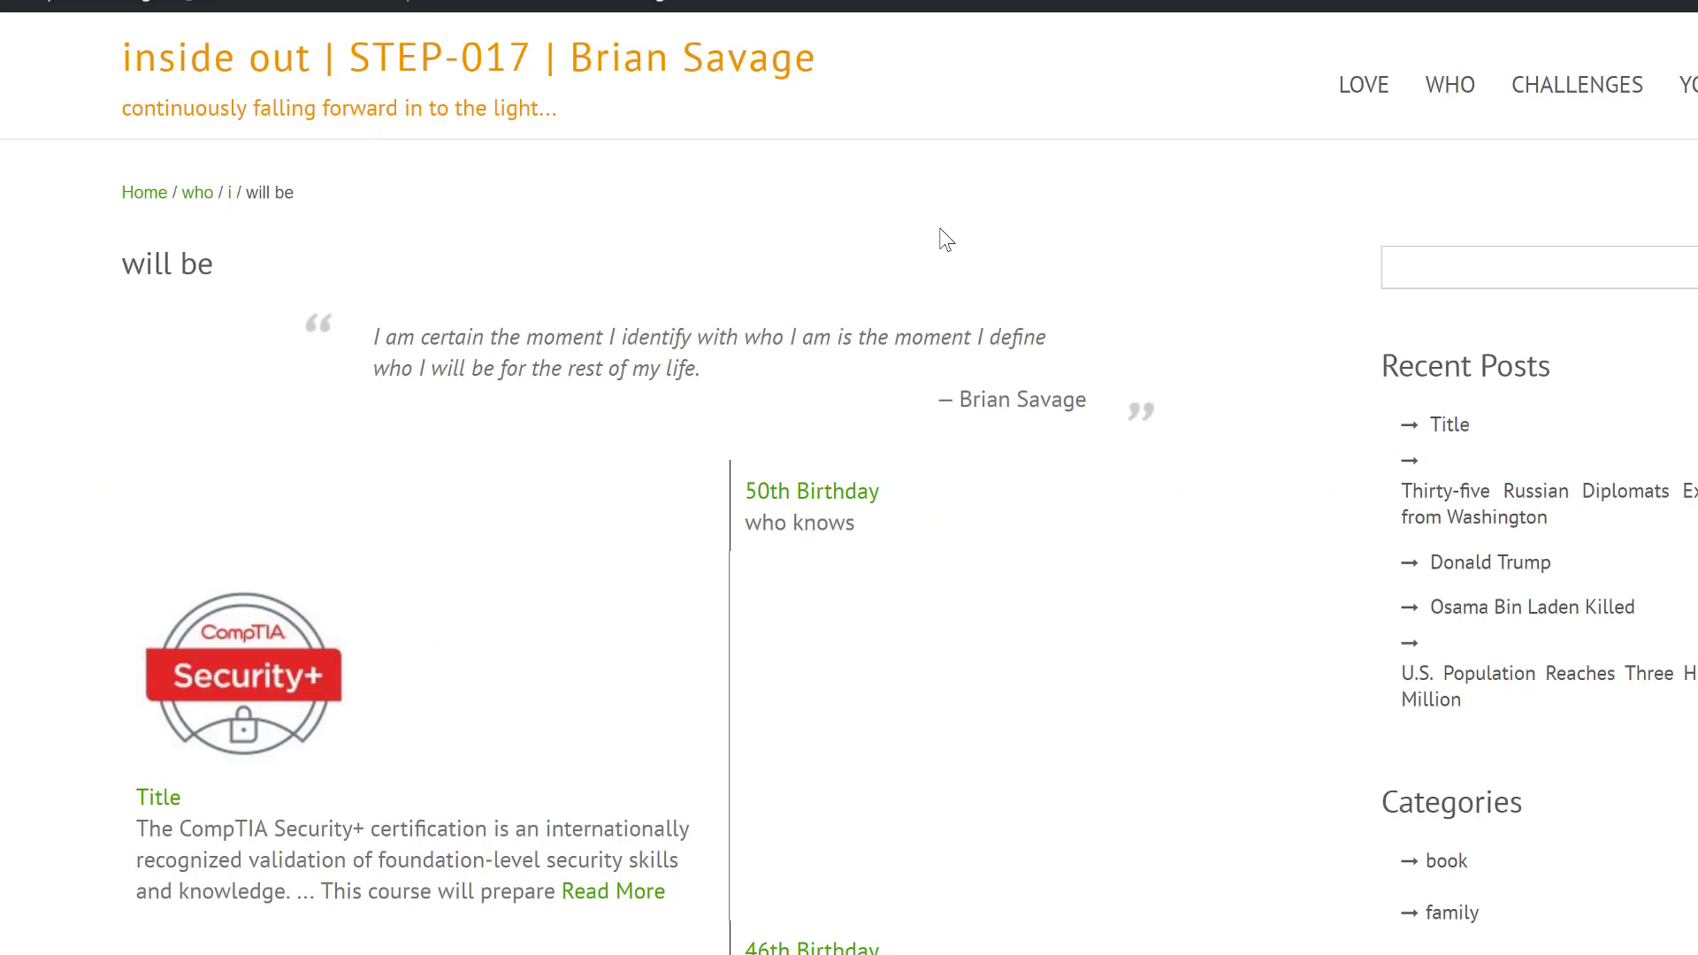
- Open the "was then" page under "i" for editing and examine its shortcode's order option and the style block
mouse_move(1439, 102)
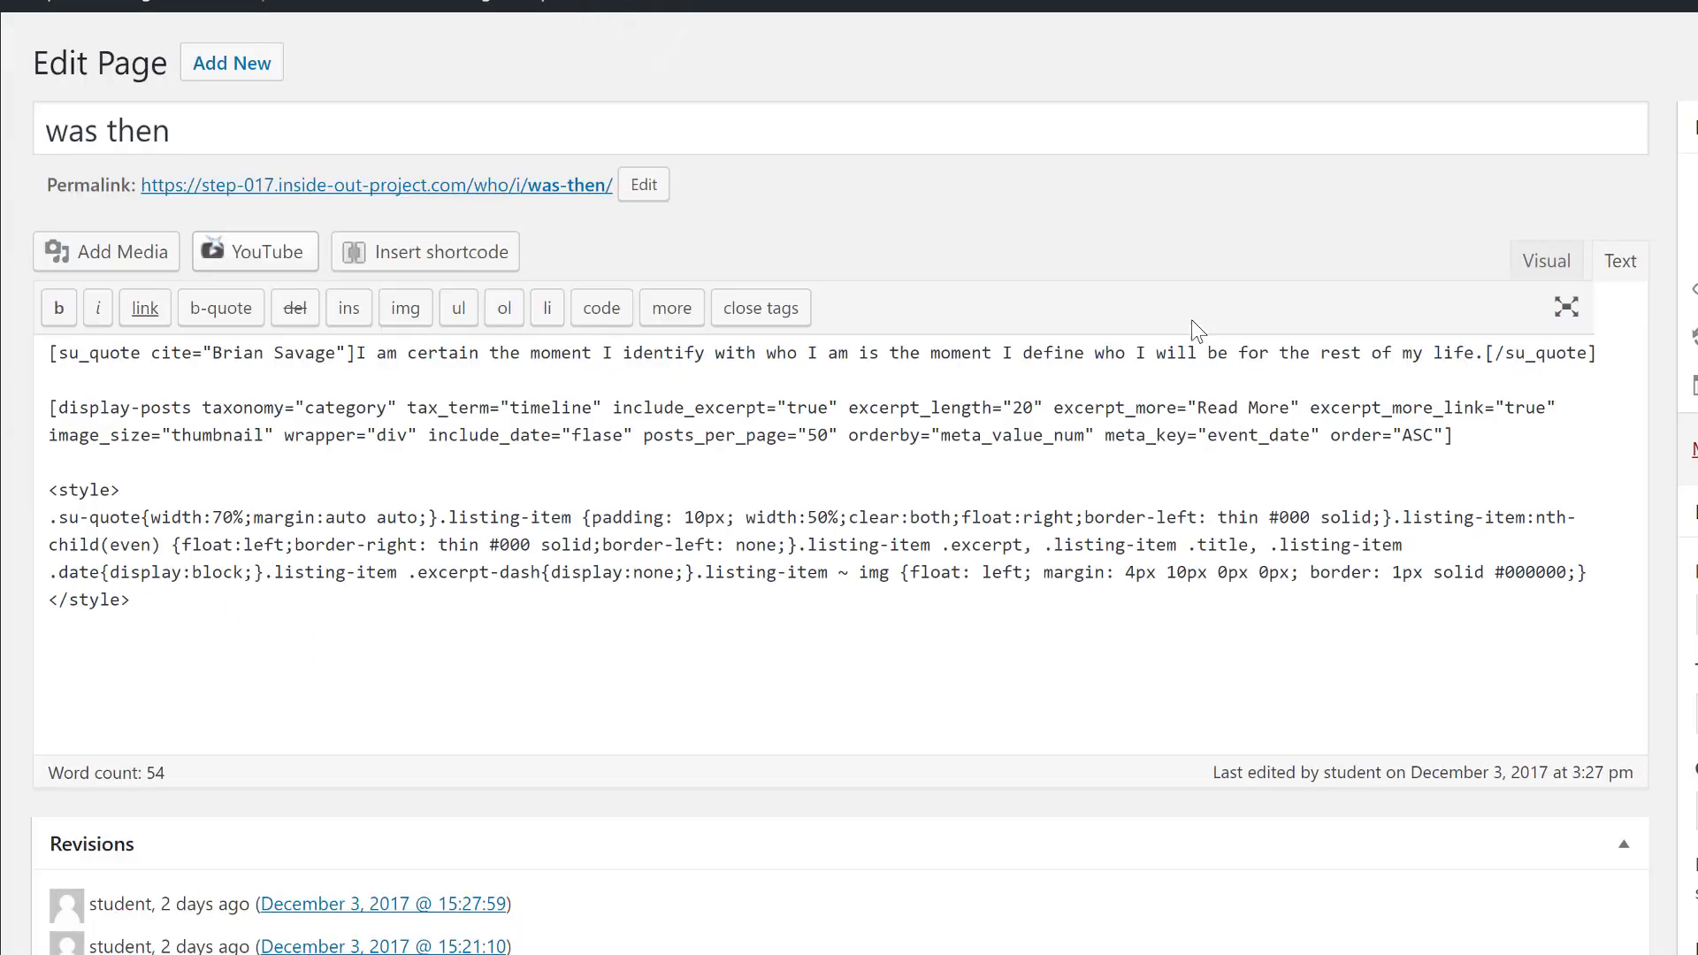
double_click(1434, 446)
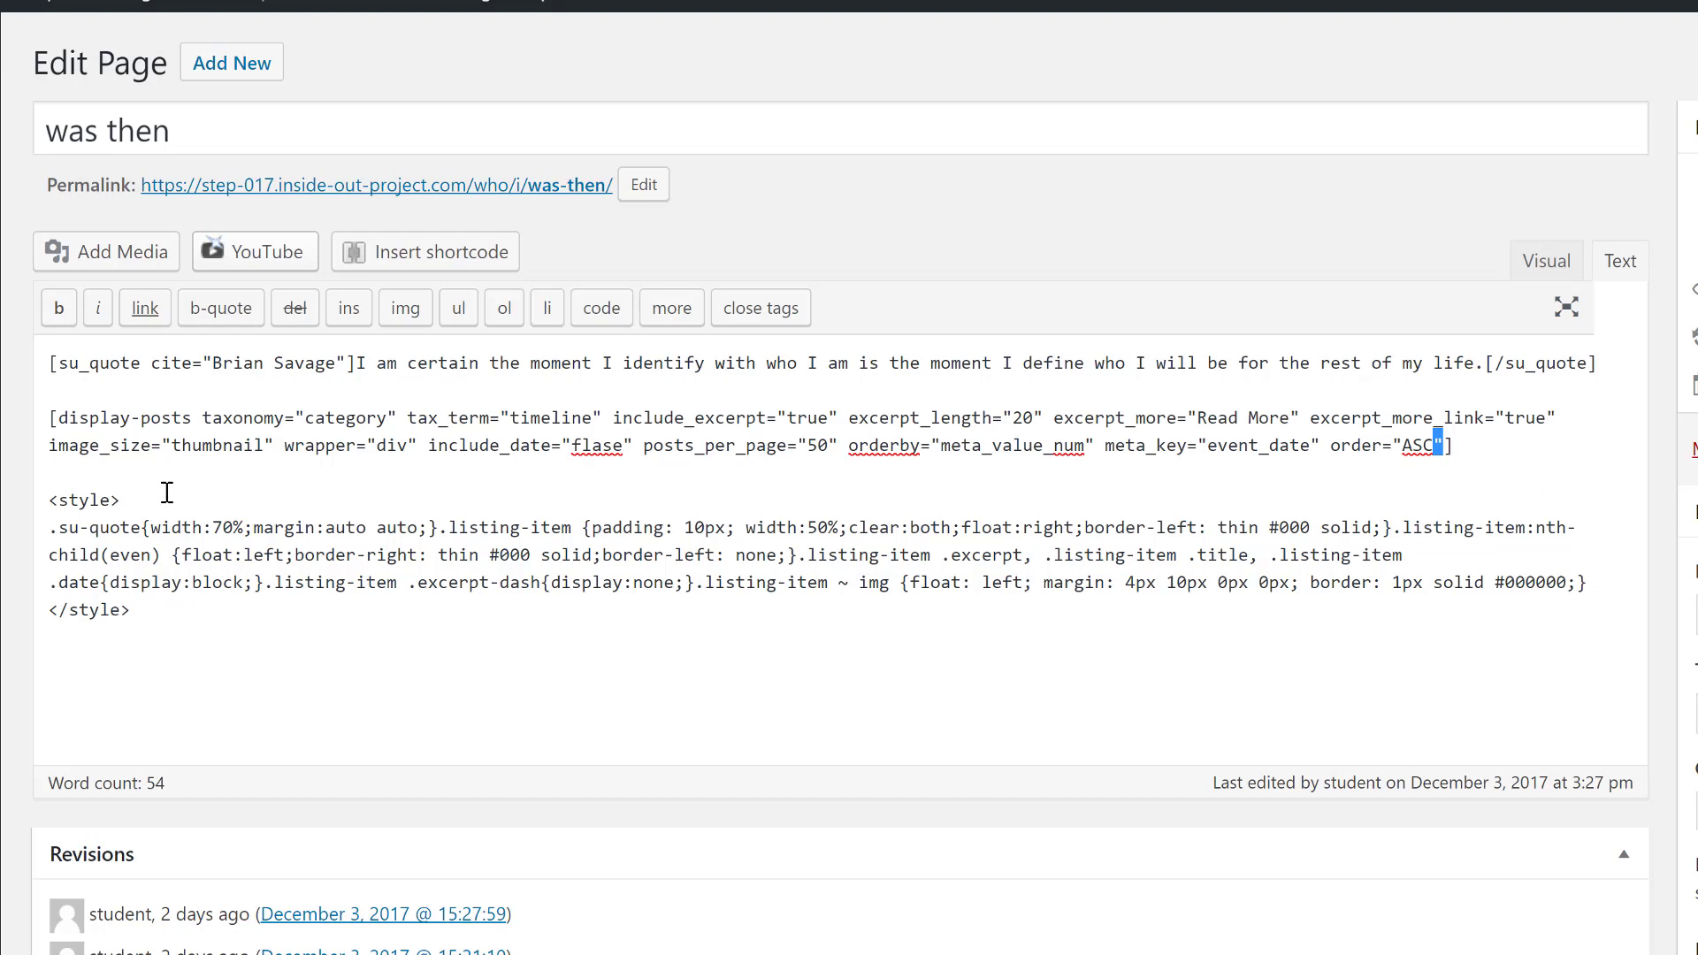
drag(50, 500, 320, 675)
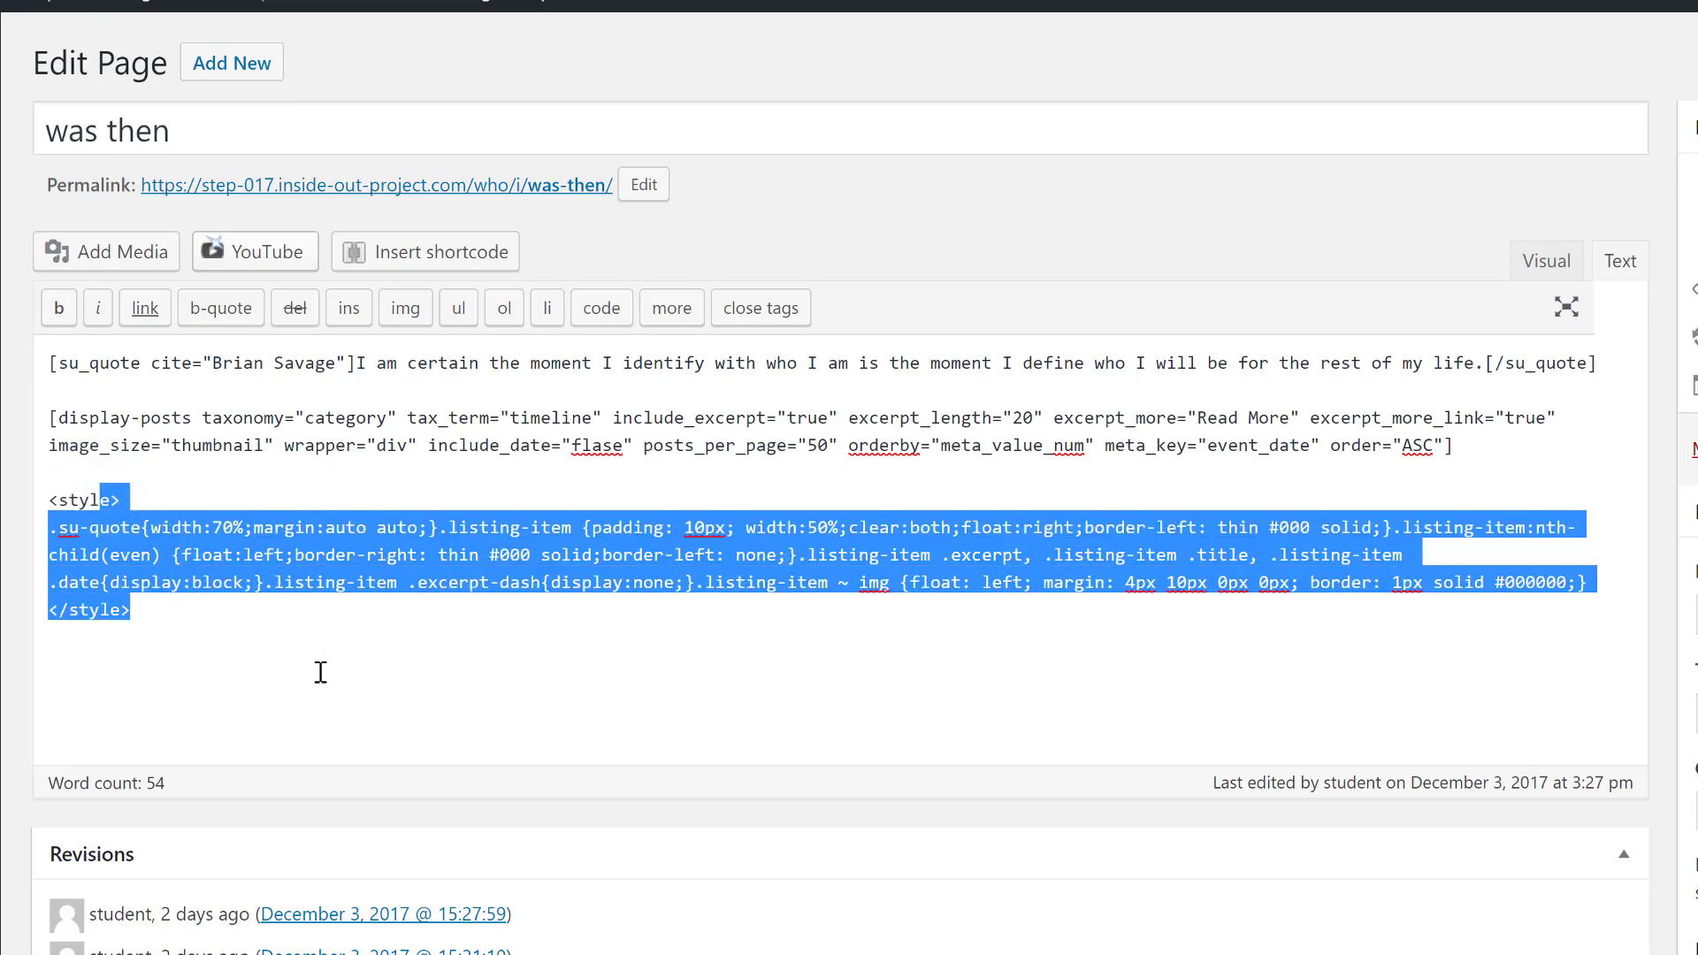
click(320, 674)
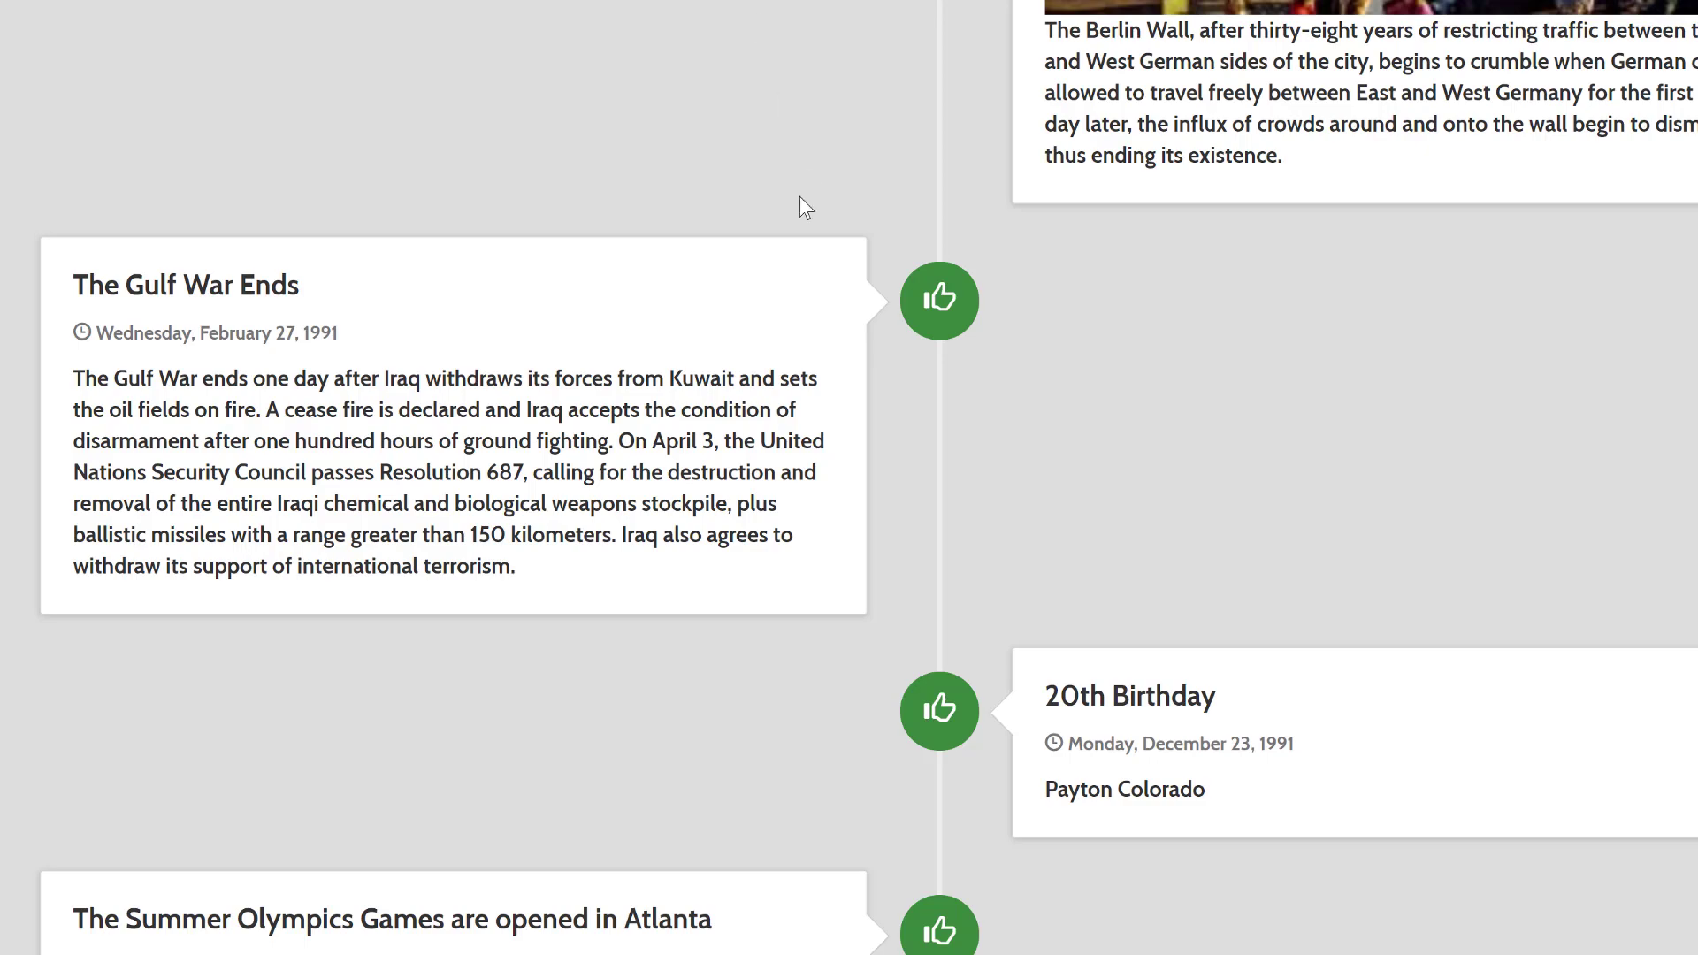
- Look through the step-018 site's "i" timeline up to its start, and open and review its "am now" timeline page
scroll(785, 248, up, 10)
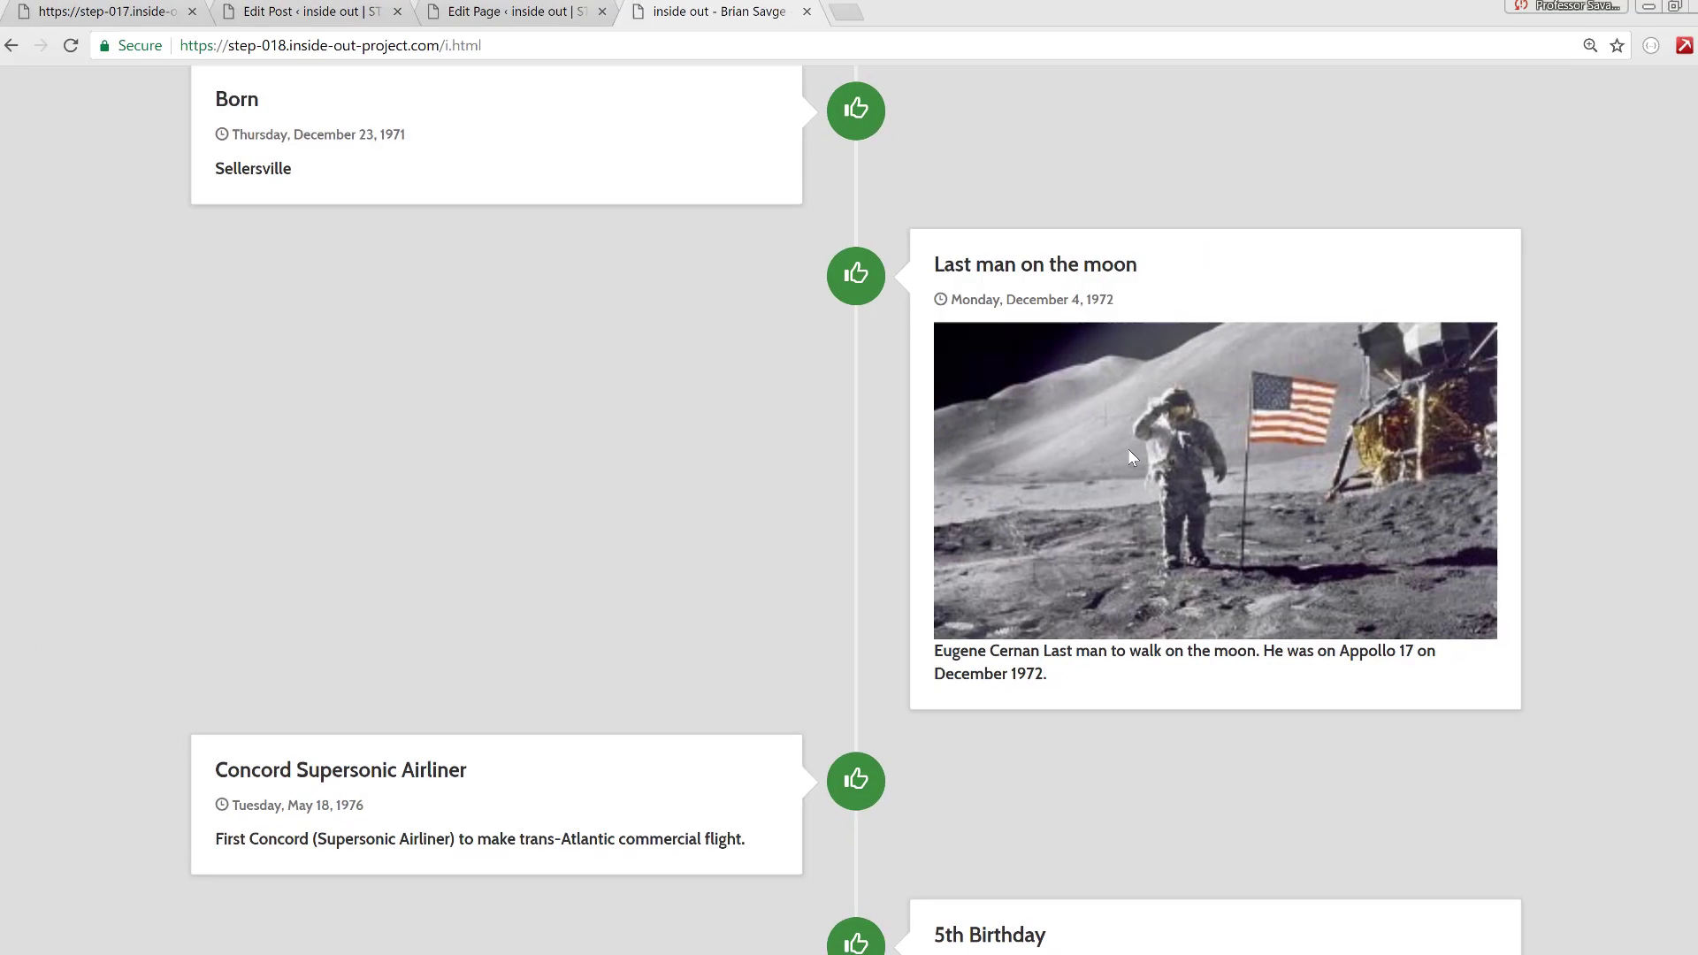
scroll(1127, 453, up, 10)
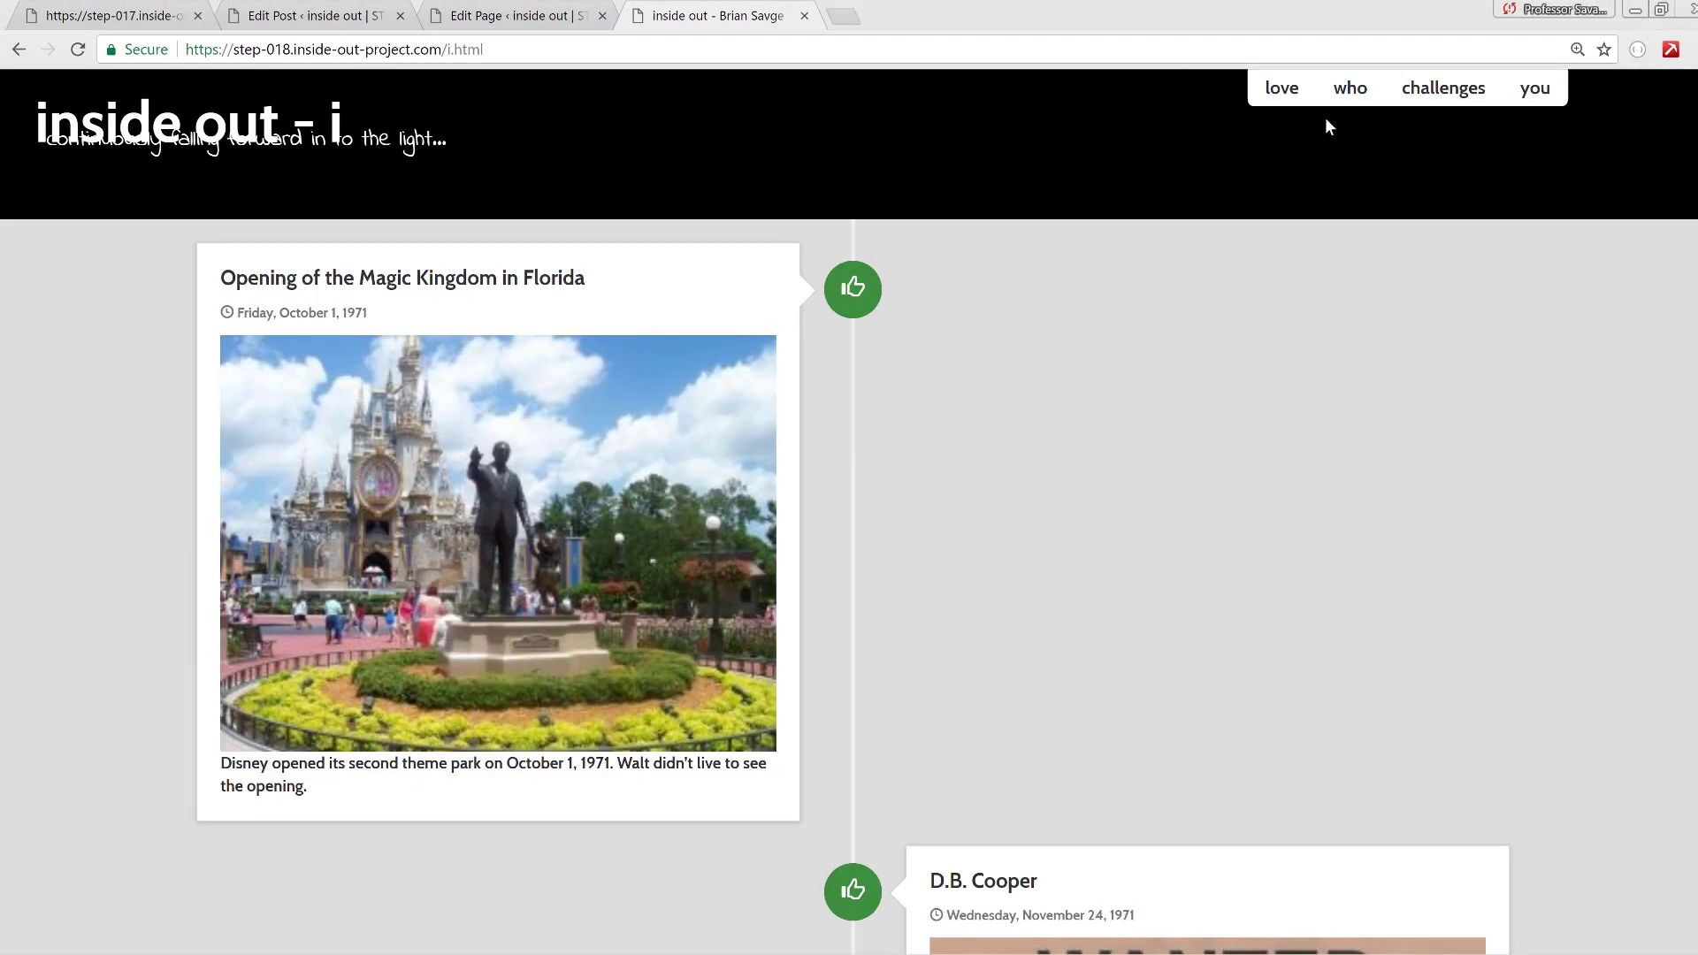
mouse_move(1339, 108)
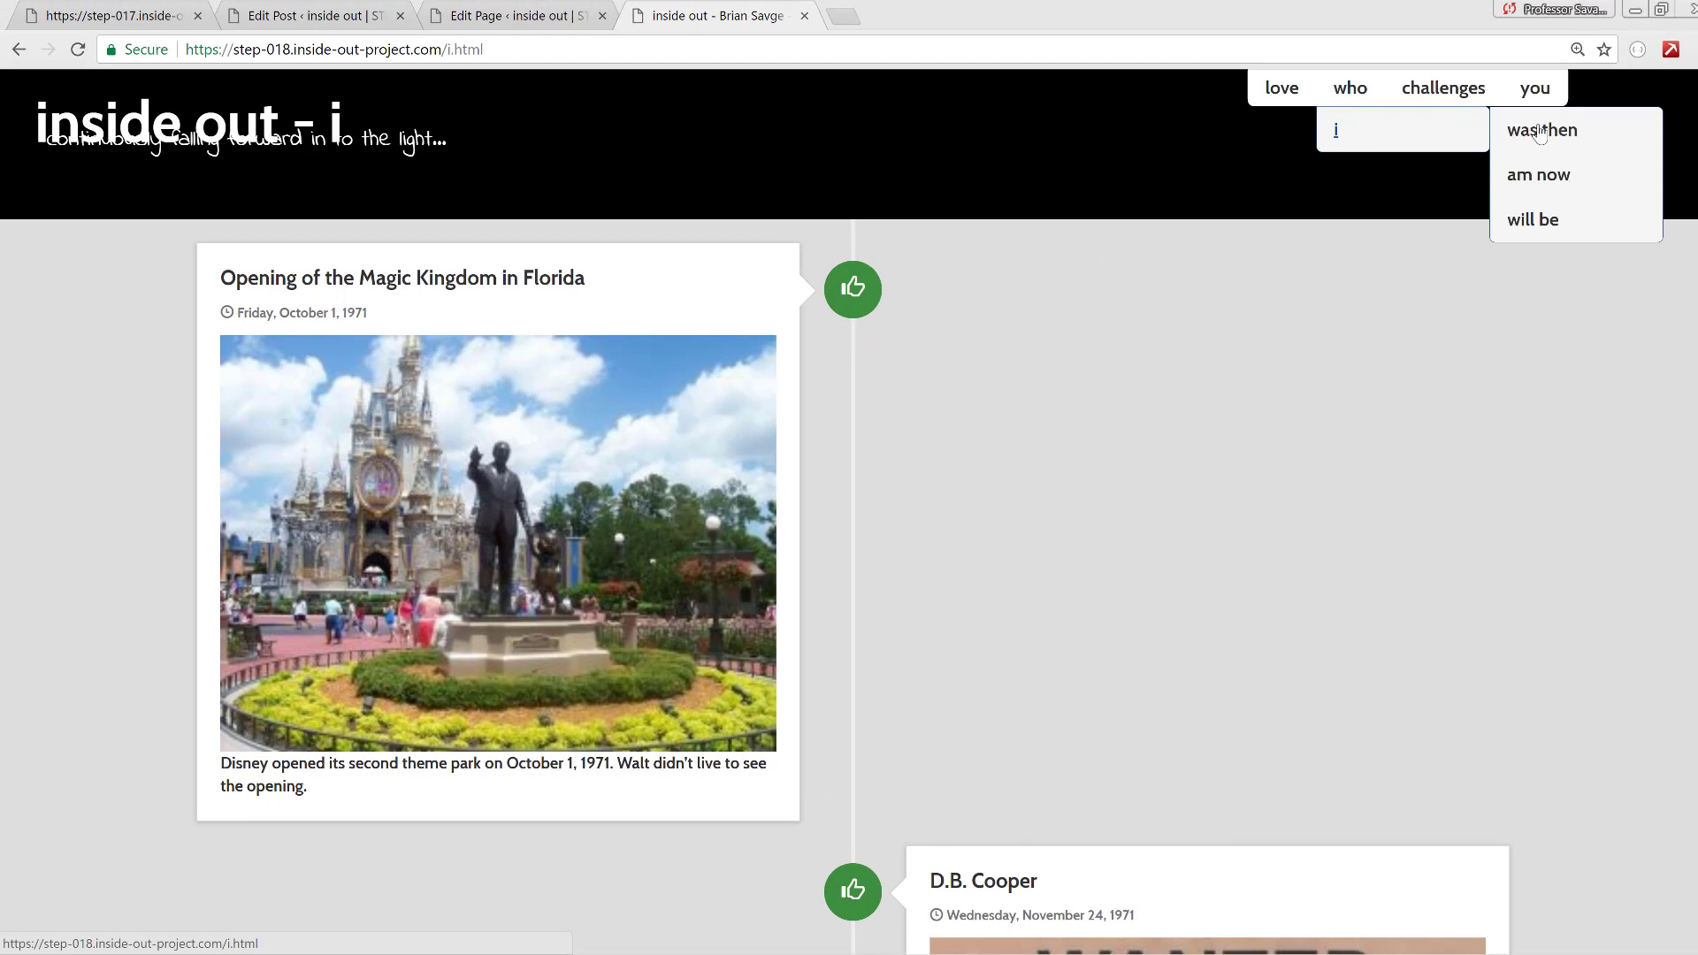
click(1539, 175)
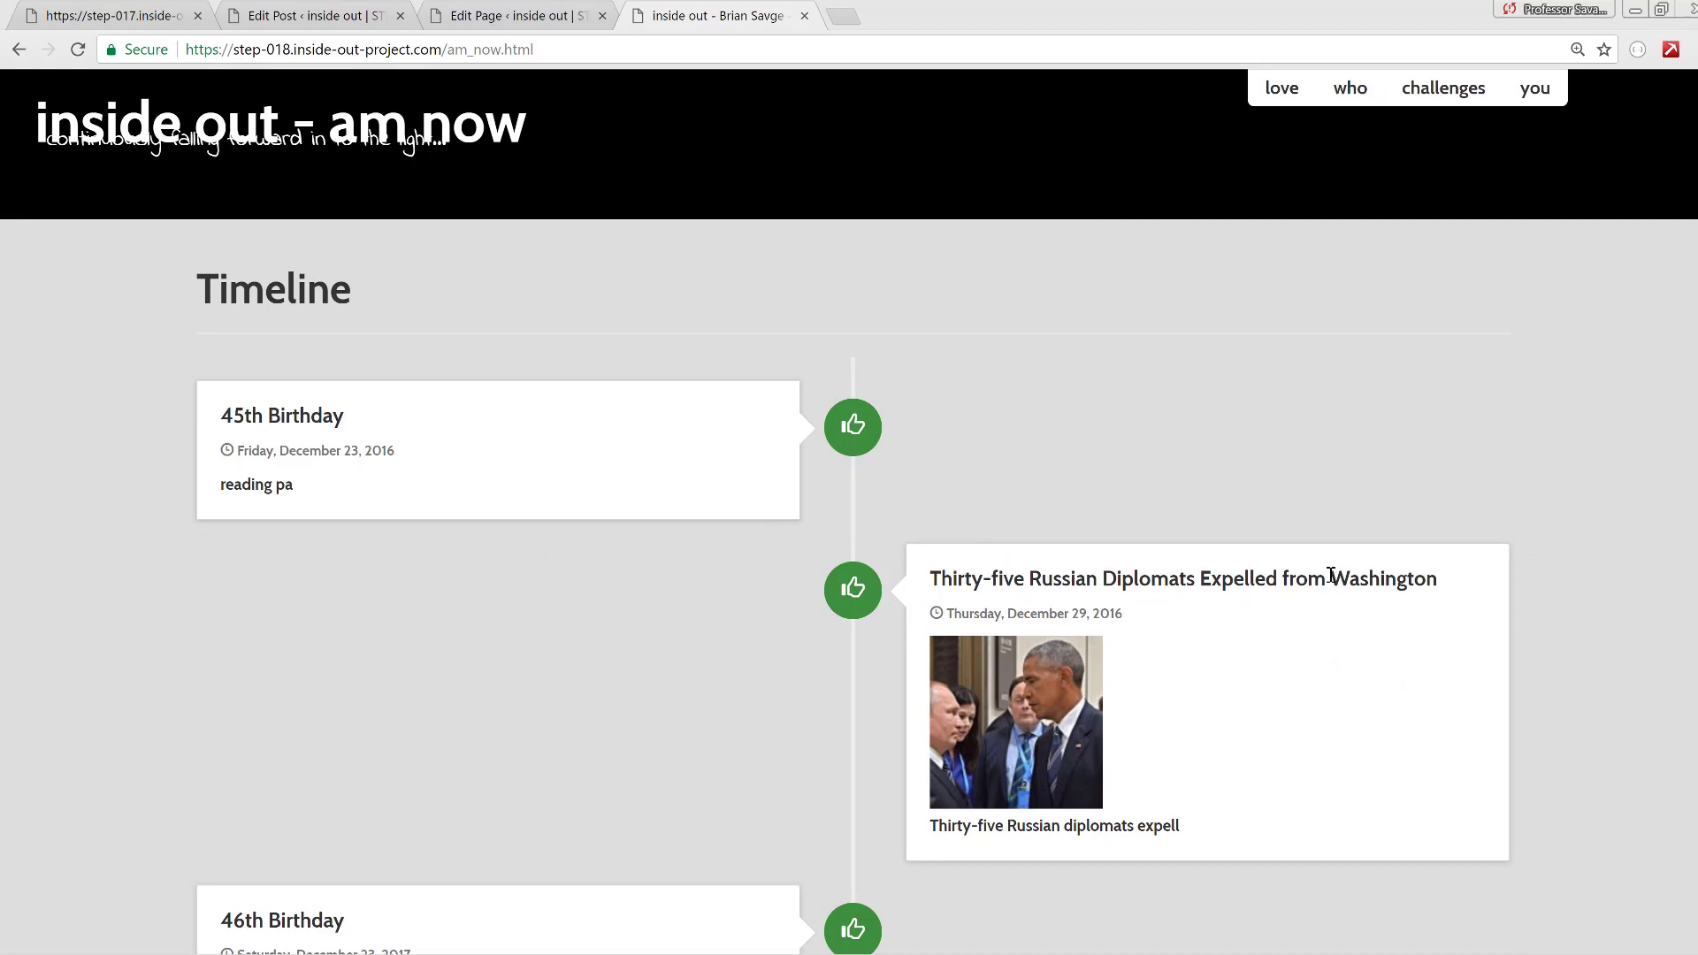
scroll(1332, 575, down, 4)
scroll(1332, 575, up, 4)
- Return to the WordPress REST API route listing at step-017.inside-out-project.com/wp-json/wp/v2/ and reload it
click(105, 16)
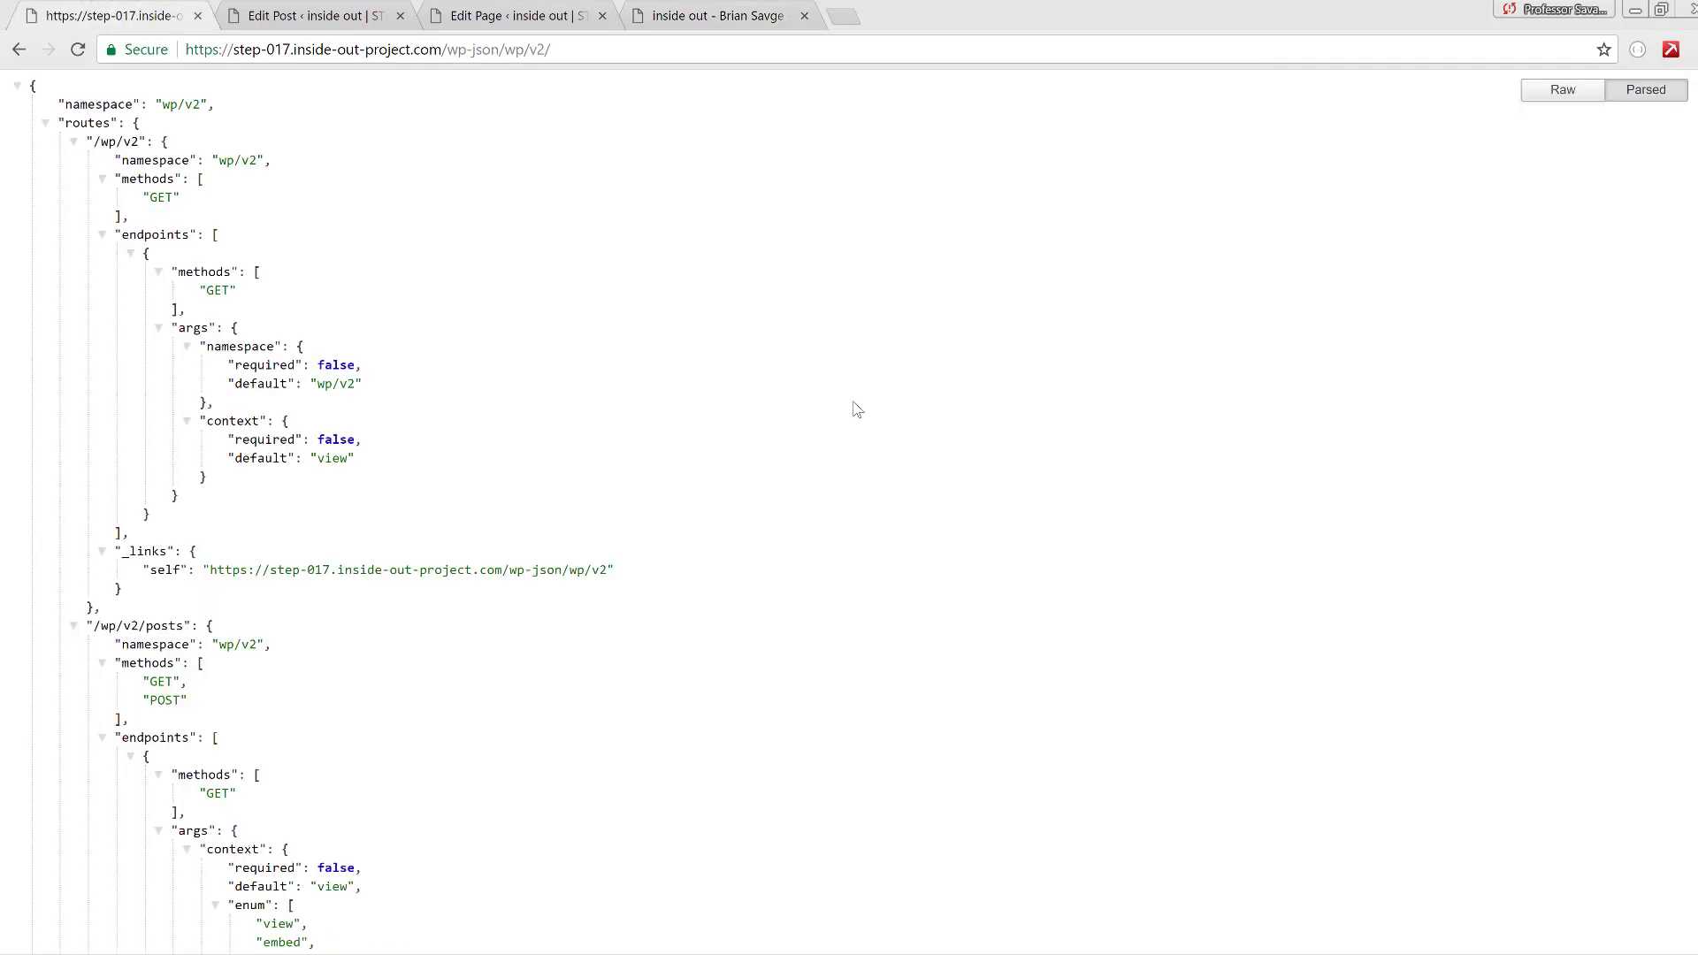
click(1299, 47)
key(Return)
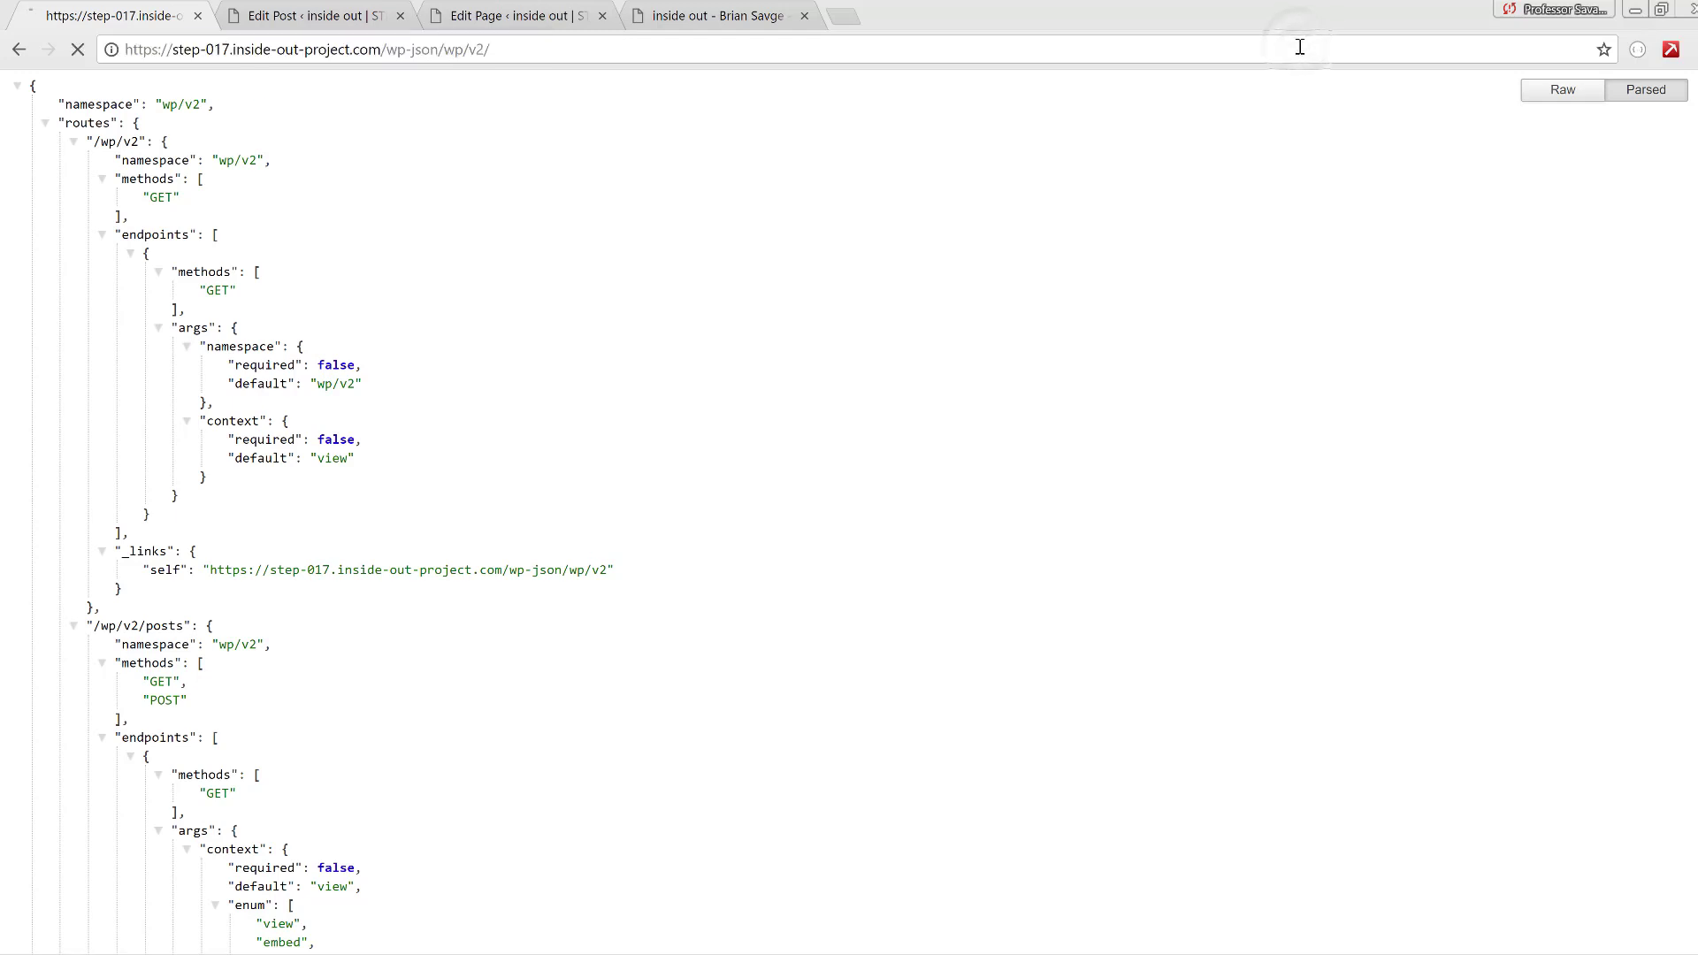